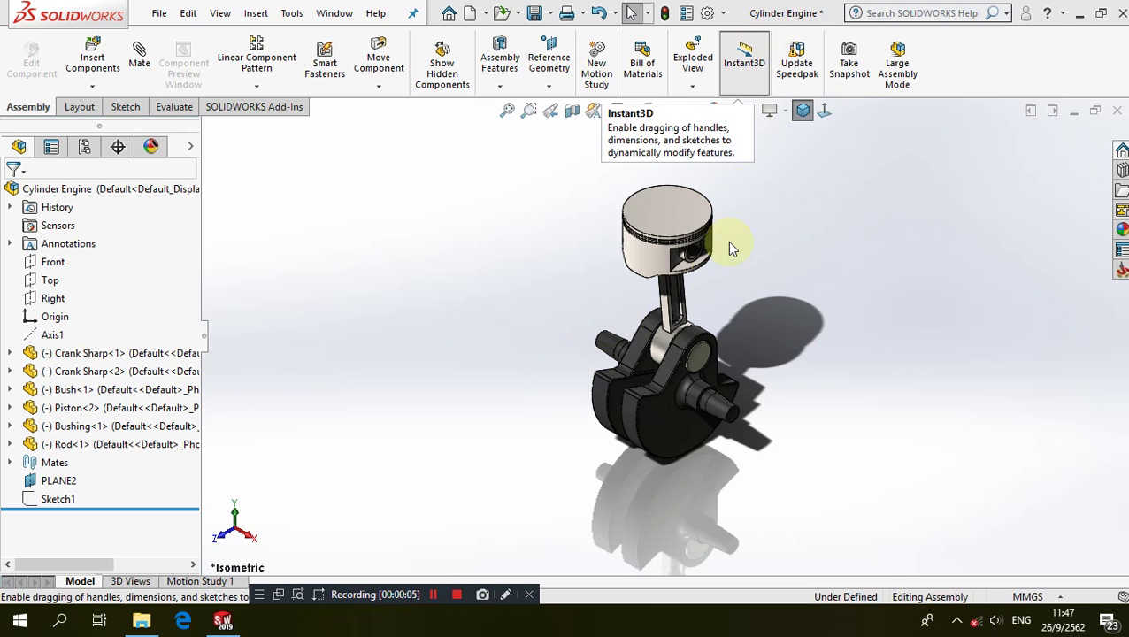
- Drag the crank with Instant3D to turn it through its motion
left_click(633, 372)
mouse_move(638, 350)
left_mouse_down()
mouse_move(705, 341)
mouse_move(587, 479)
mouse_move(524, 453)
left_mouse_up()
left_click(497, 453)
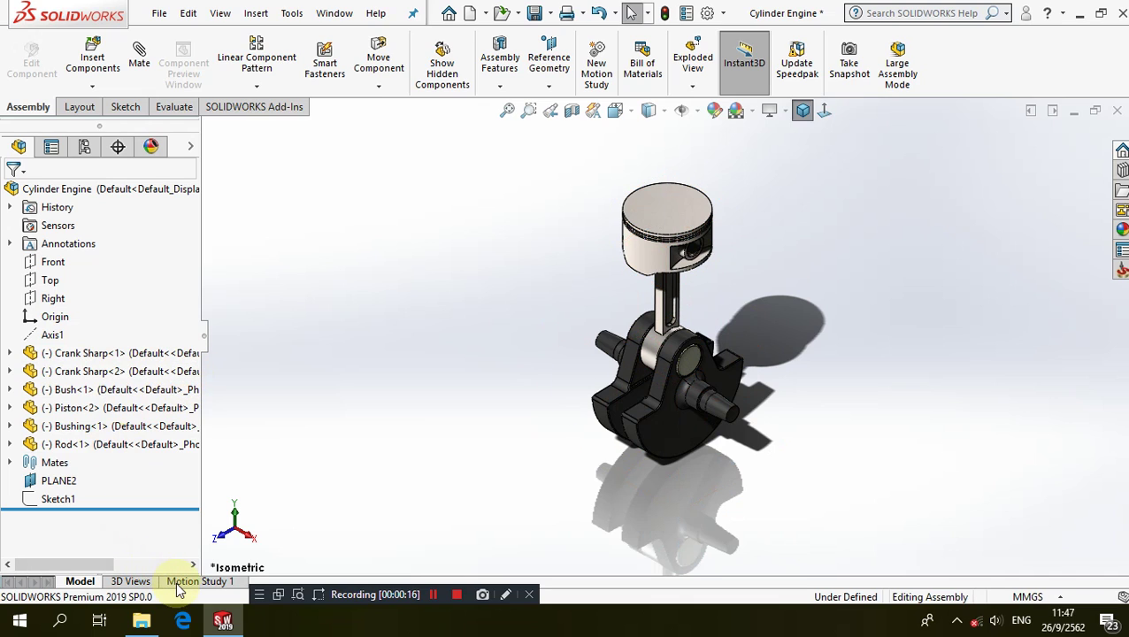
scroll(655, 376, "up", 2)
left_click(658, 470)
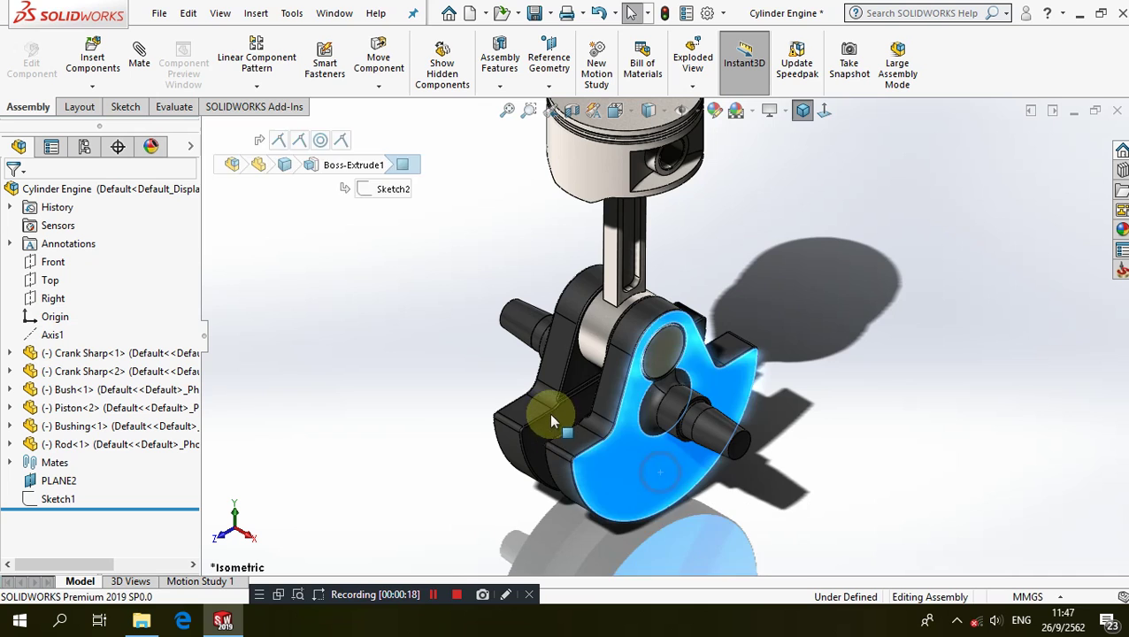
left_click_drag(582, 336, 641, 327)
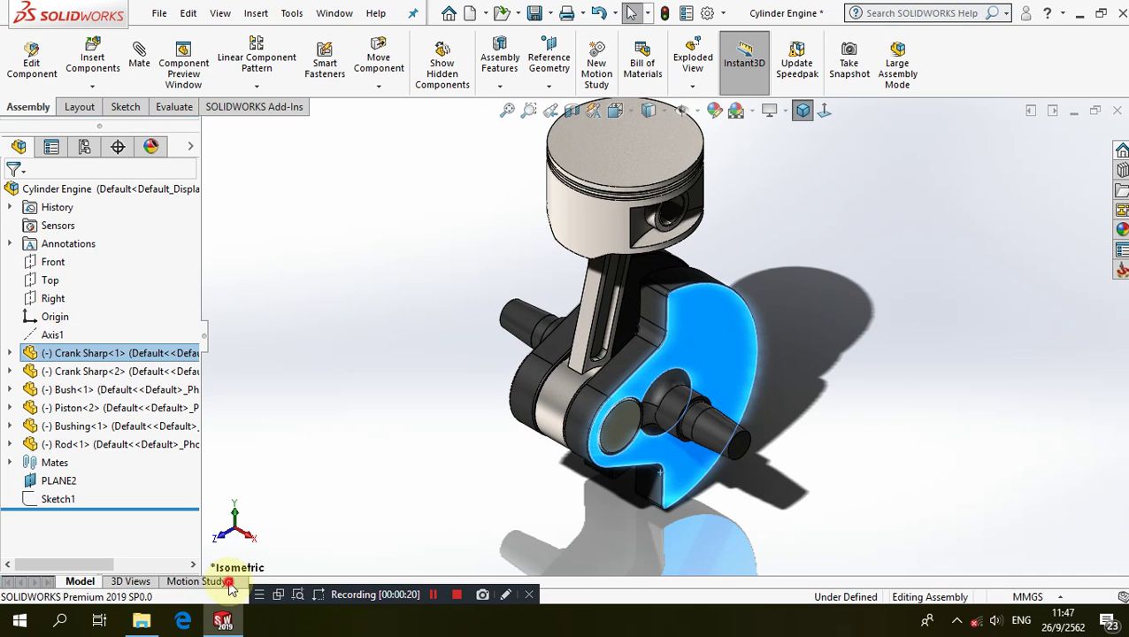
- Play and stop Motion Study 1, then close the assembly and confirm saving
left_click(200, 581)
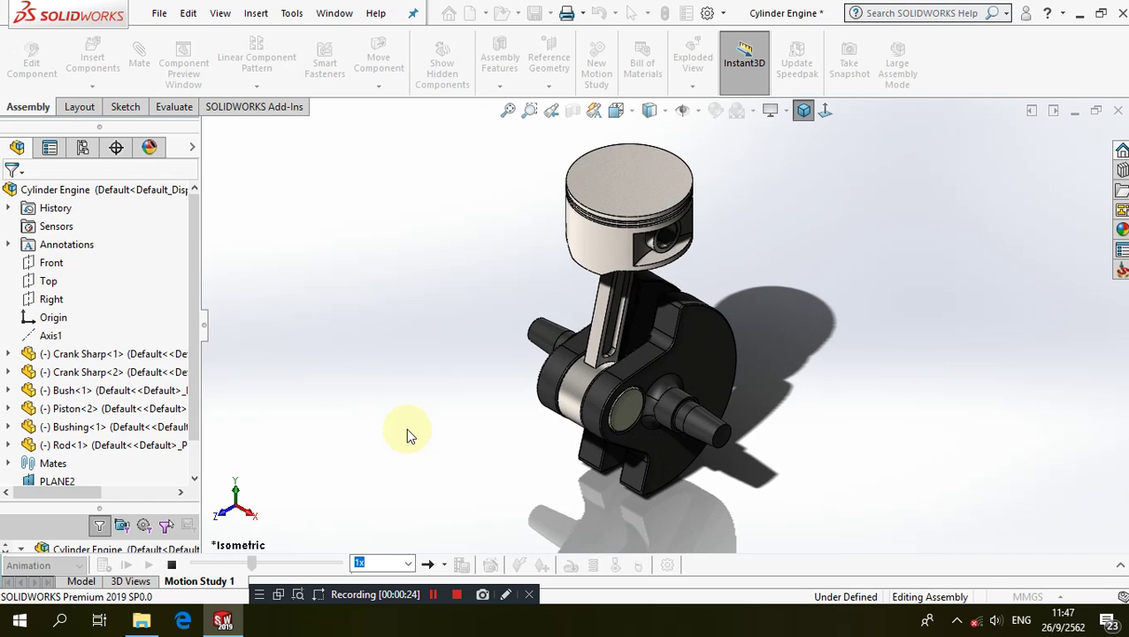
left_click(172, 566)
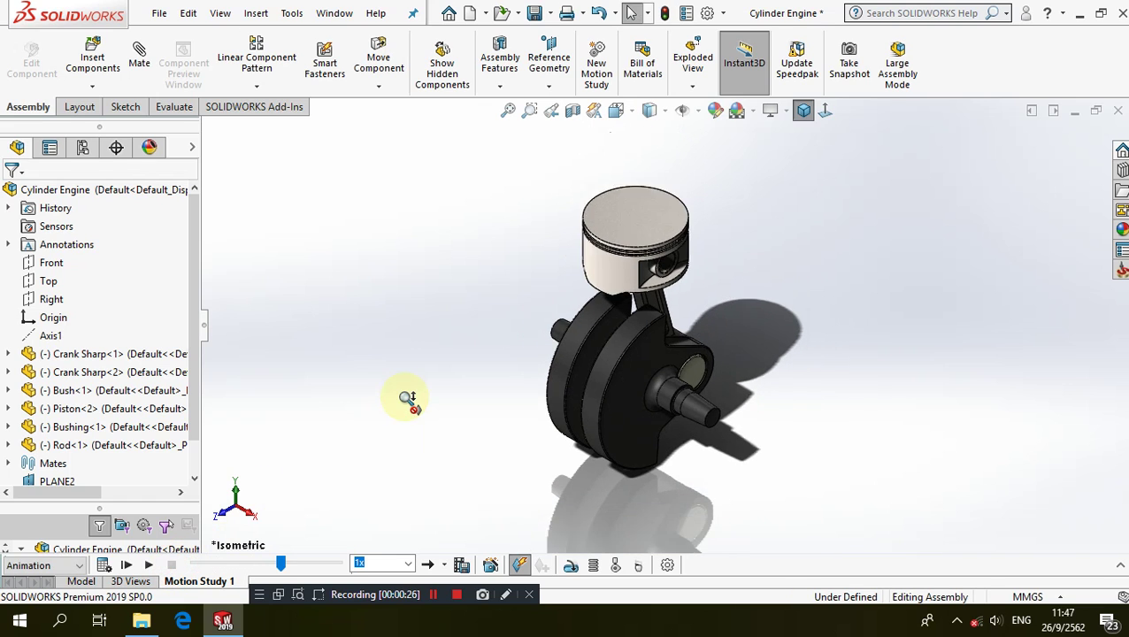
left_click(1117, 109)
key("Return")
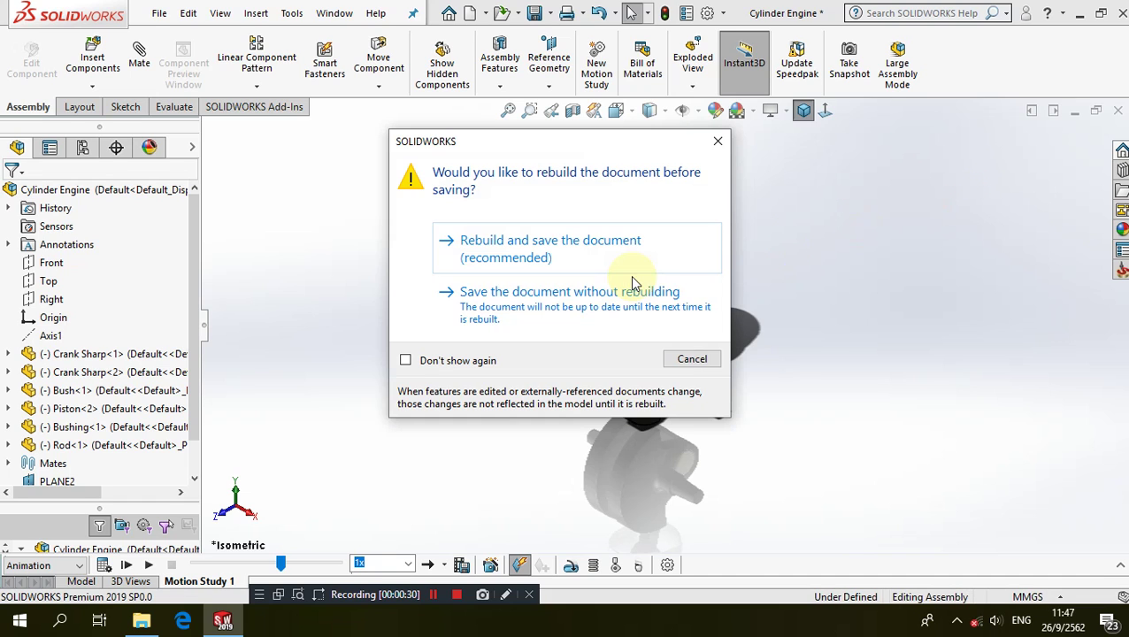
- Rebuild and save the engine assembly, then create a new part from the Part template
left_click(585, 246)
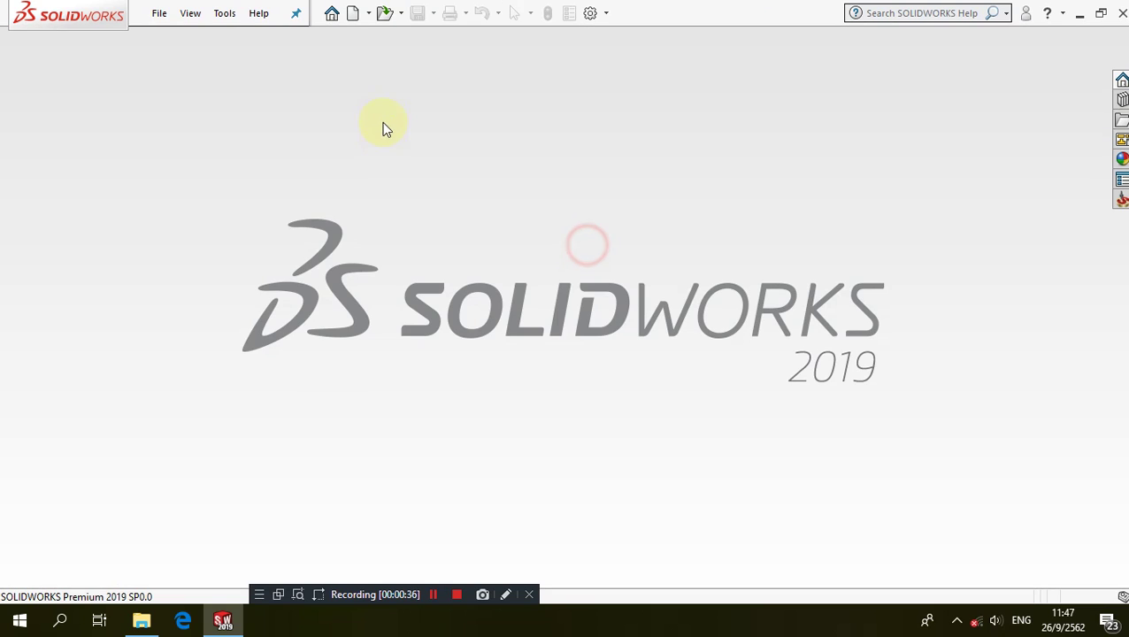
left_click(354, 14)
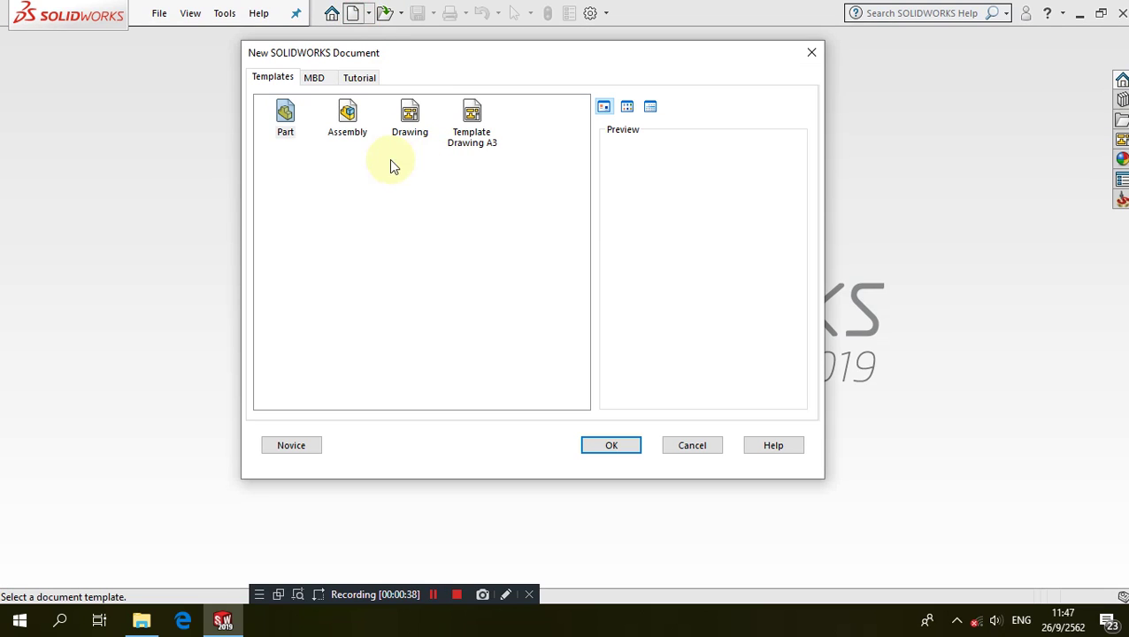
left_click(290, 129)
left_click(611, 445)
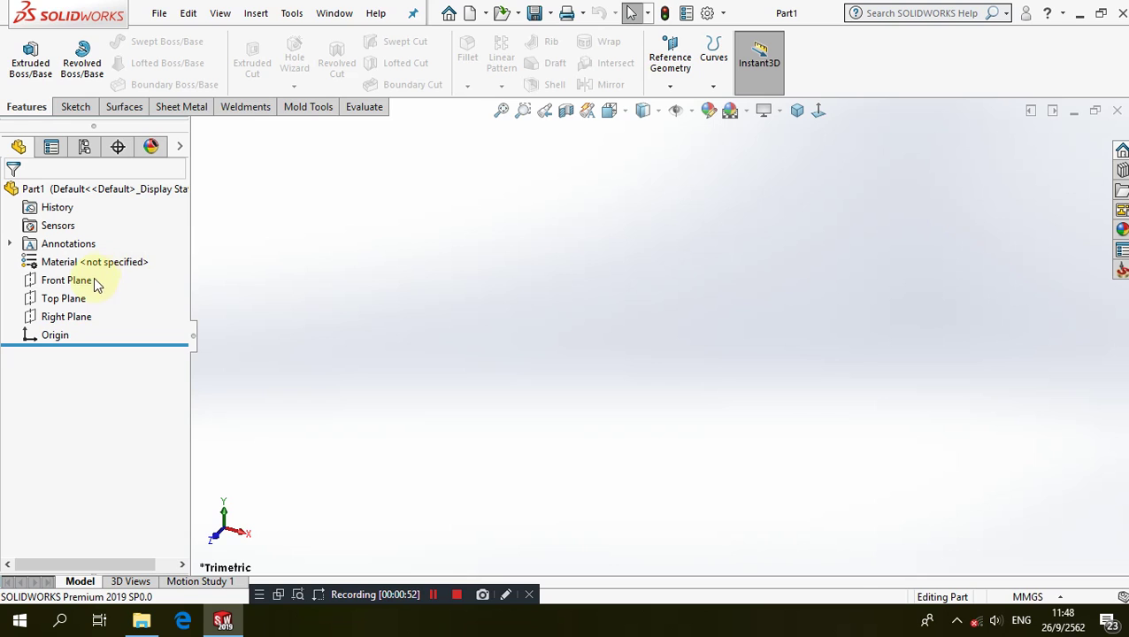
- Sketch on the Right Plane a vertical centerline rising from the origin
left_click(57, 317)
left_click(92, 294)
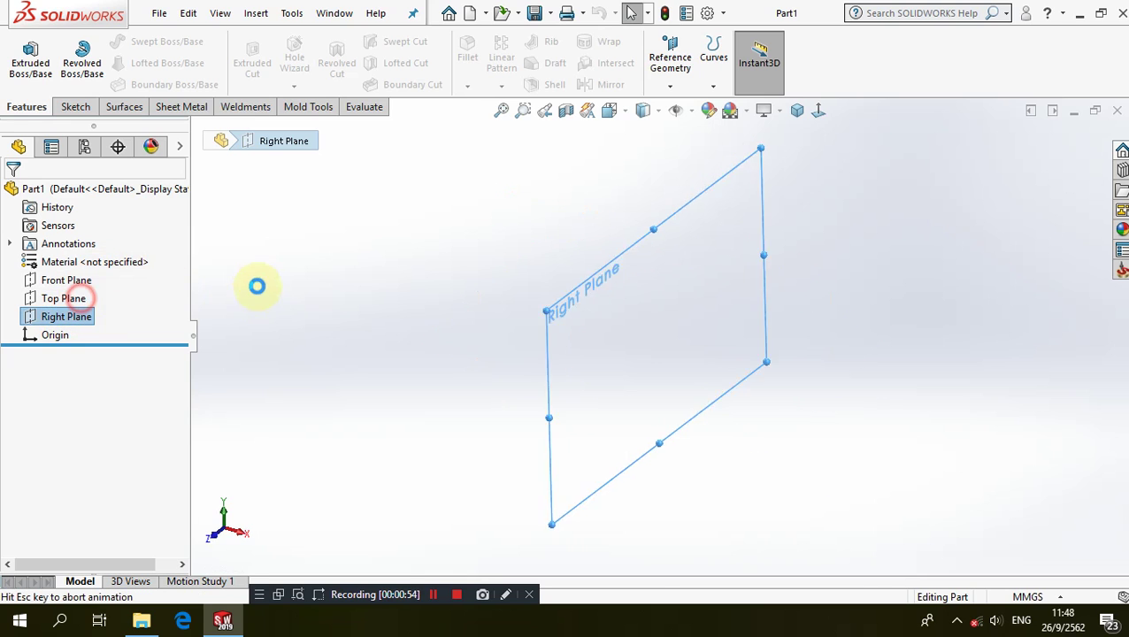
left_click(440, 286)
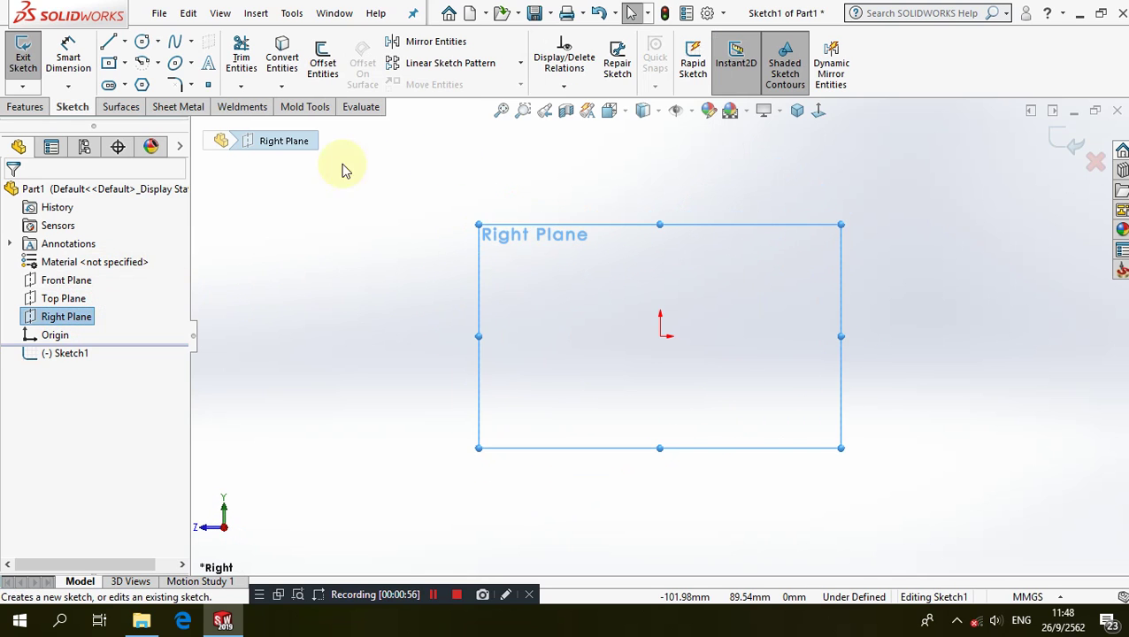
left_click(126, 44)
left_click(132, 84)
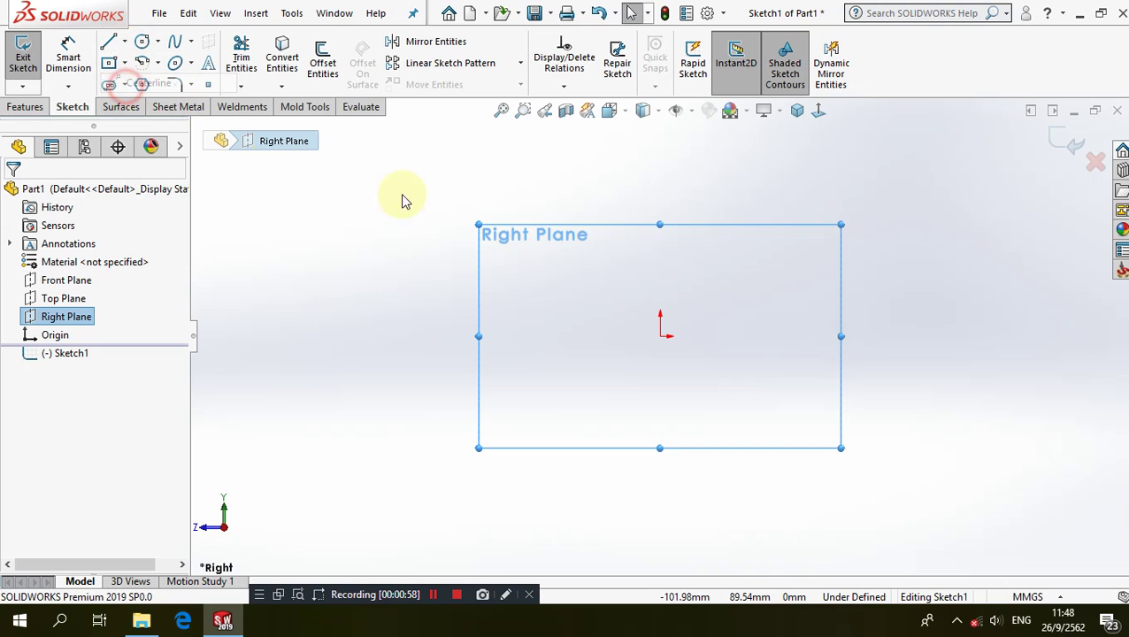
left_click(662, 337)
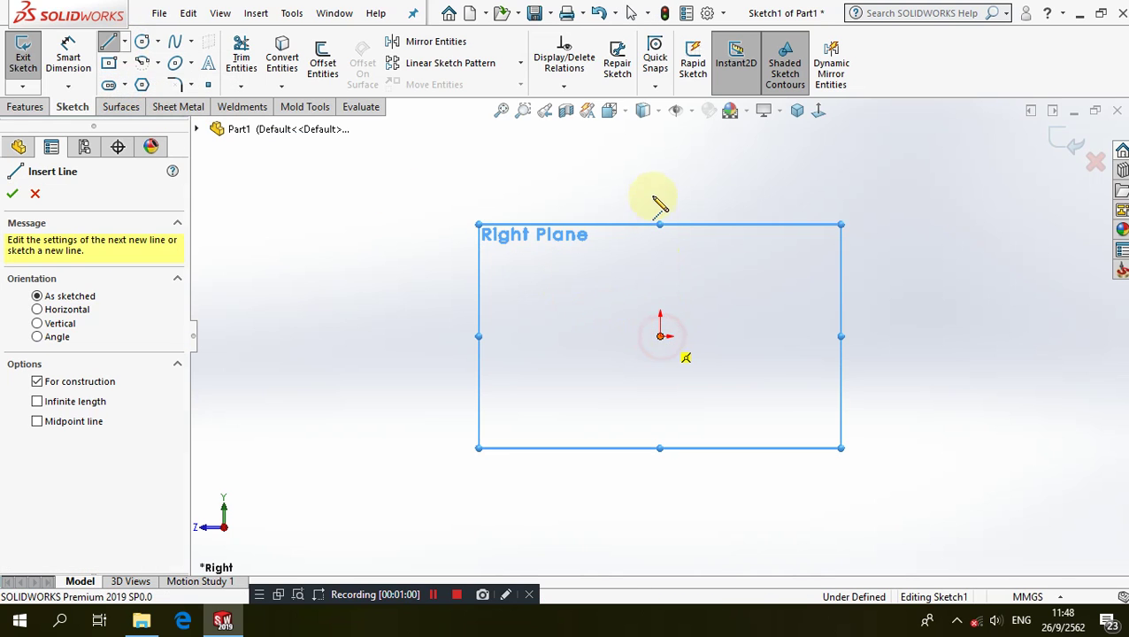
left_click(662, 160)
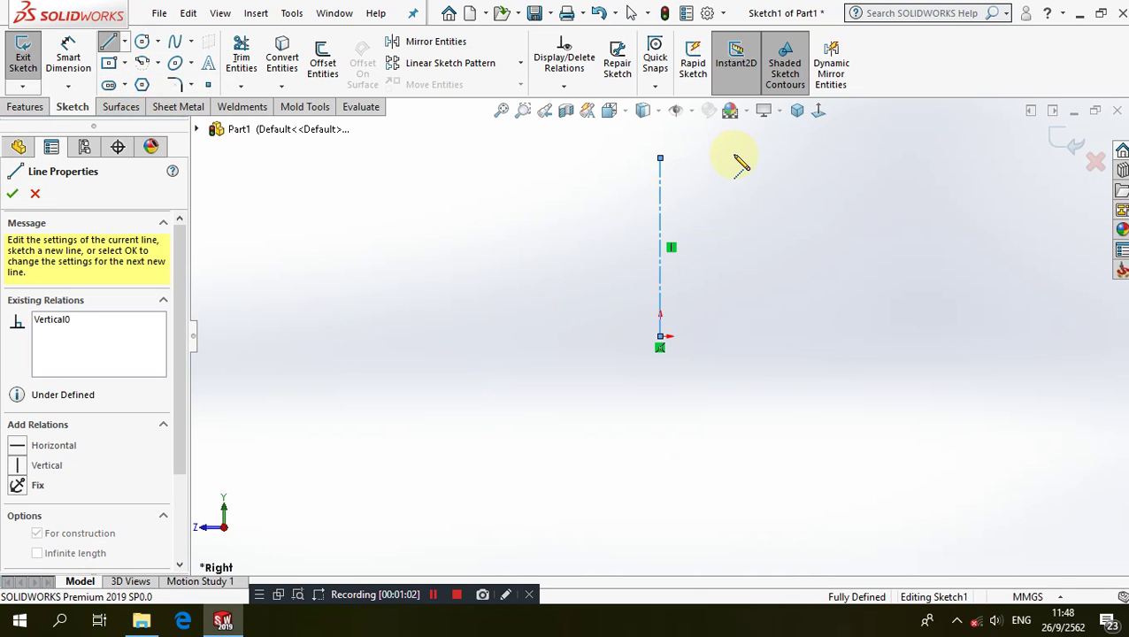
scroll(741, 161, "down", 1)
scroll(739, 160, "down", 2)
right_click(741, 164)
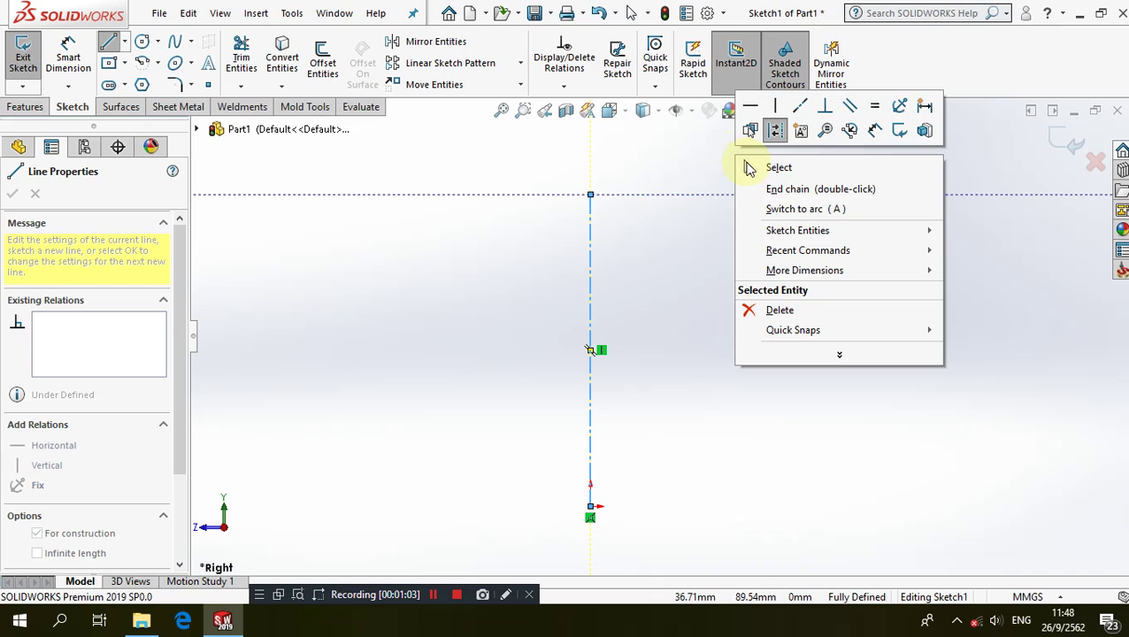
left_click(749, 167)
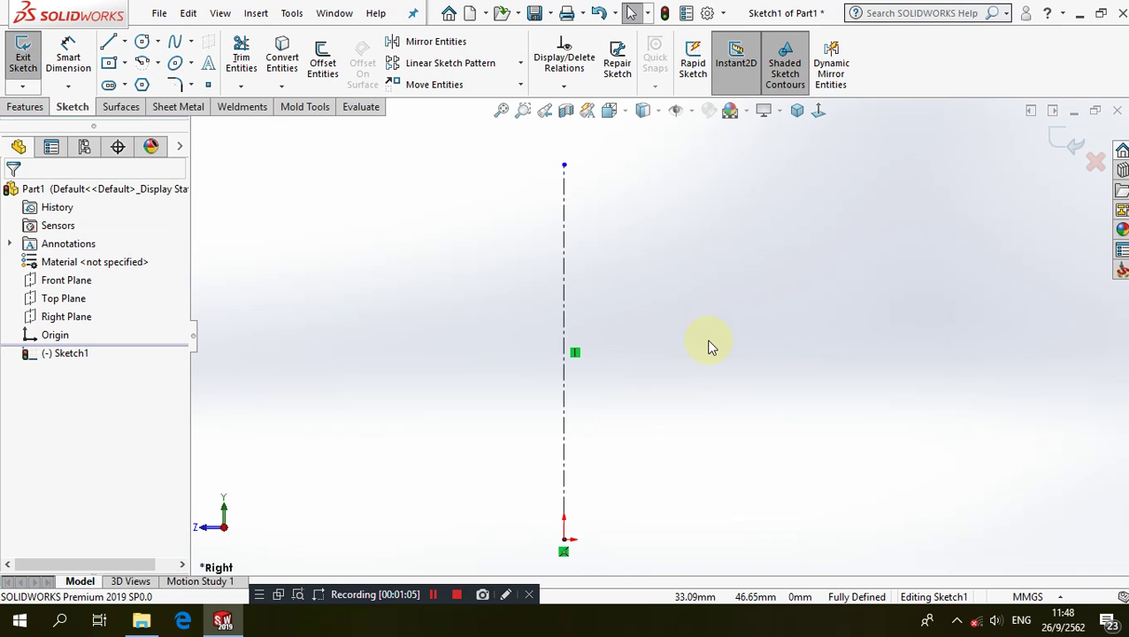
scroll(708, 347, "up", 1)
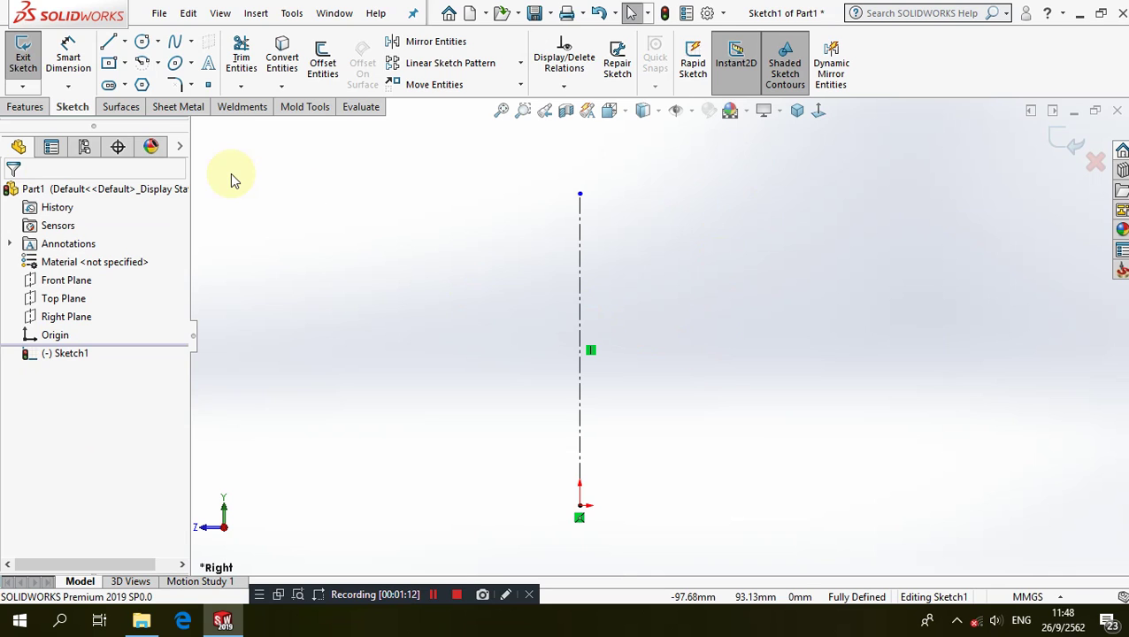
- Draw a small circle on the centerline's top end and a large circle centred on the origin
left_click(142, 41)
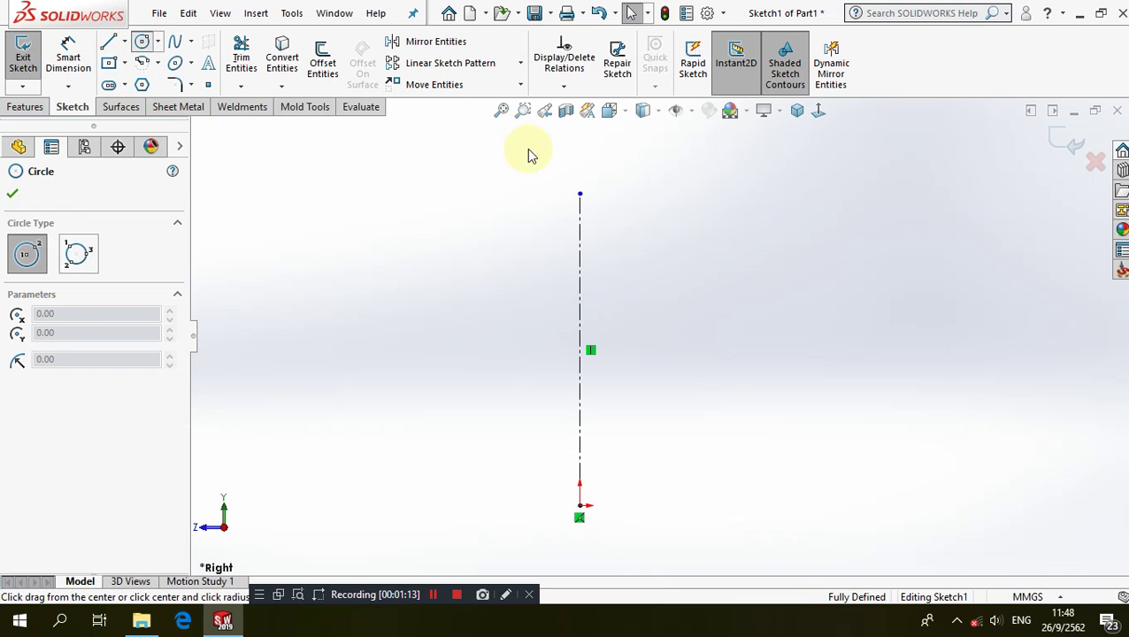
left_click(579, 193)
left_click(582, 240)
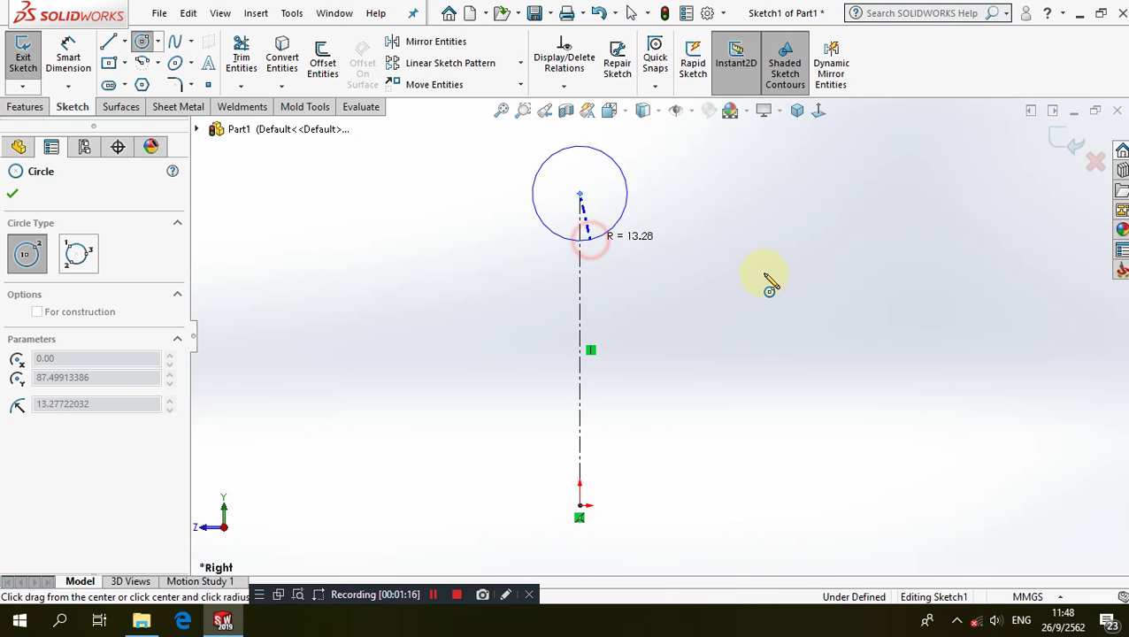
left_click(579, 505)
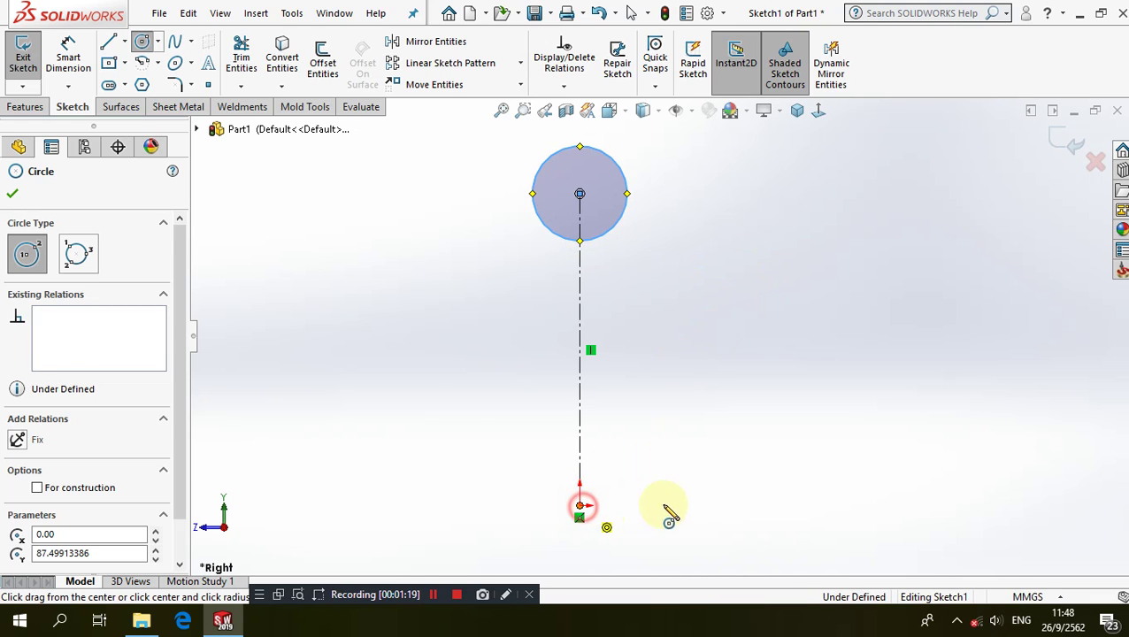
left_click(759, 434)
scroll(609, 354, "up", 3)
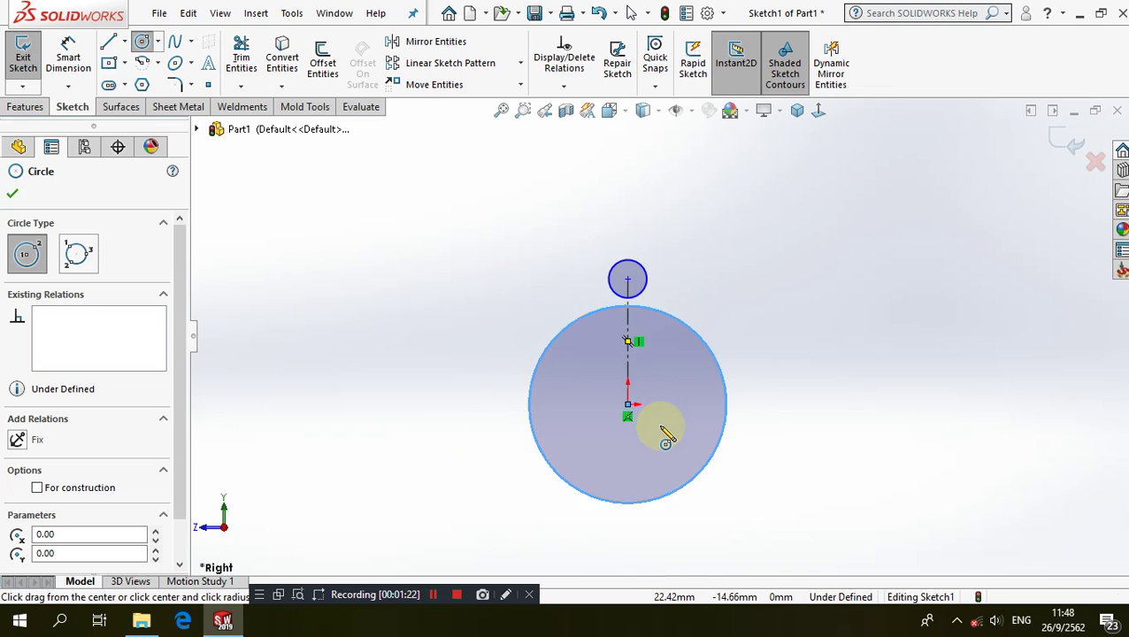
key("ctrl+Up")
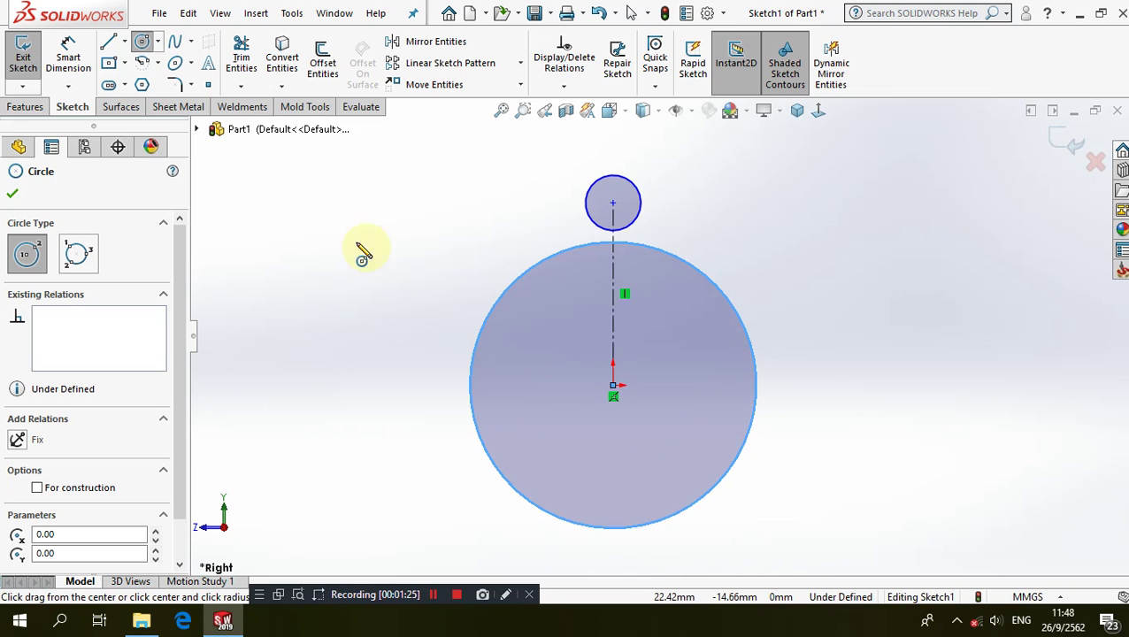
left_click(109, 43)
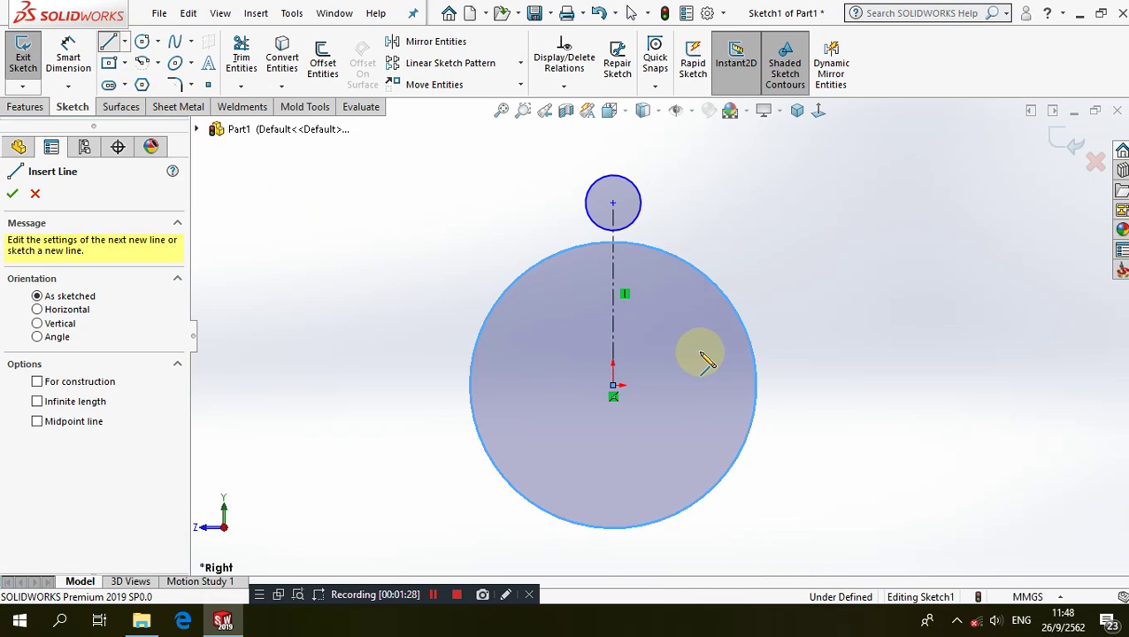
- Draw a short horizontal line from the large circle's edge, then a slanted line up to the small circle
left_click(757, 388)
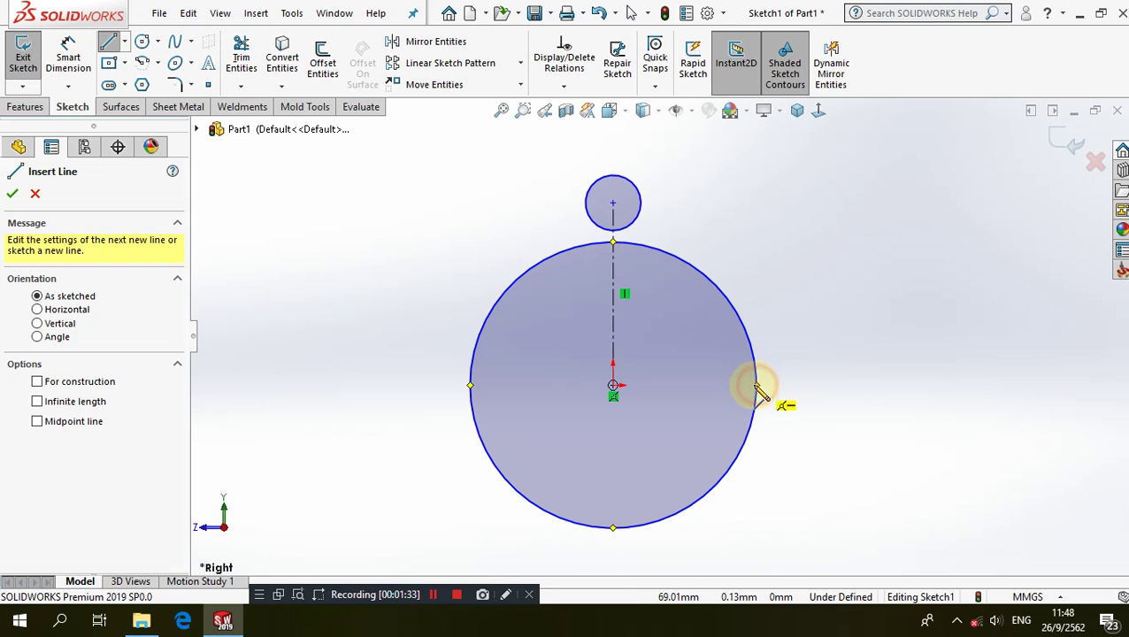
left_click(757, 386)
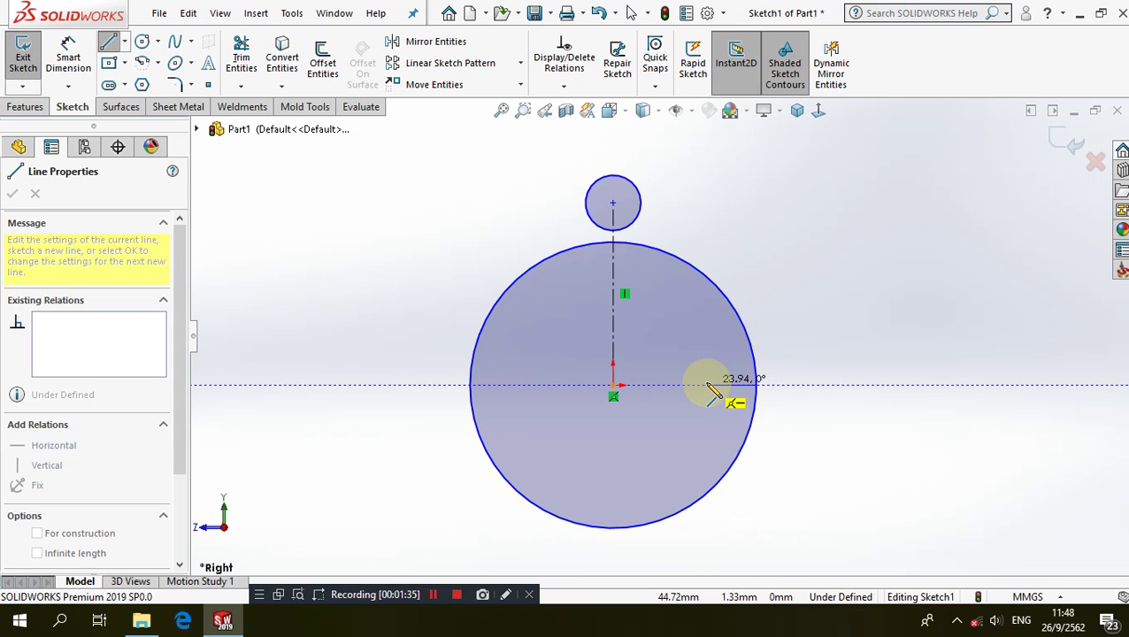
left_click(707, 386)
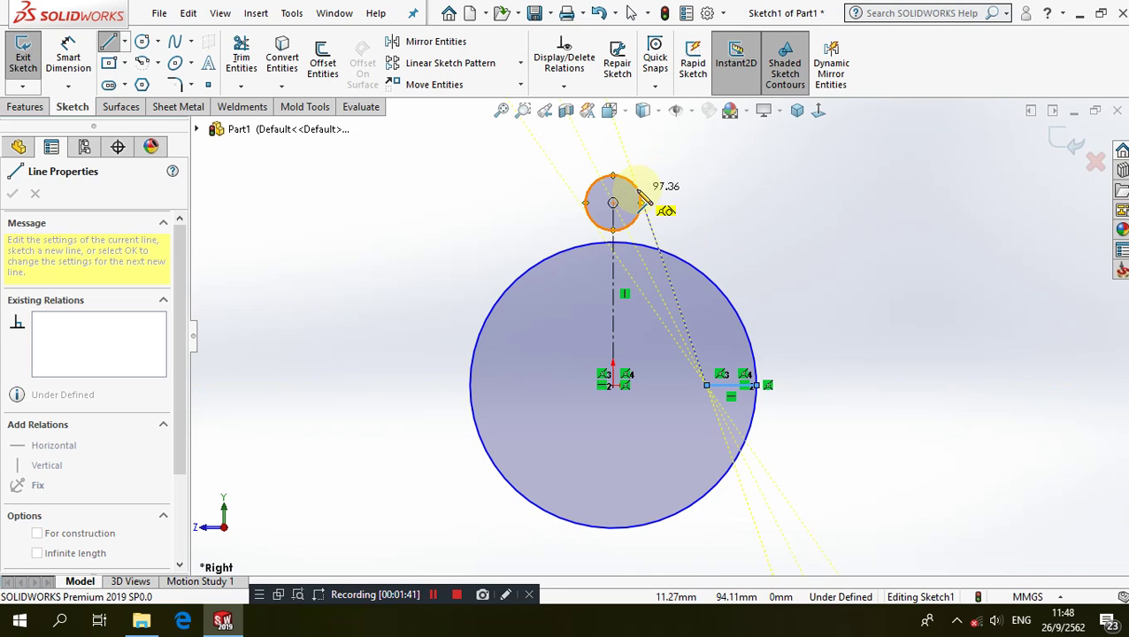
left_click(638, 190)
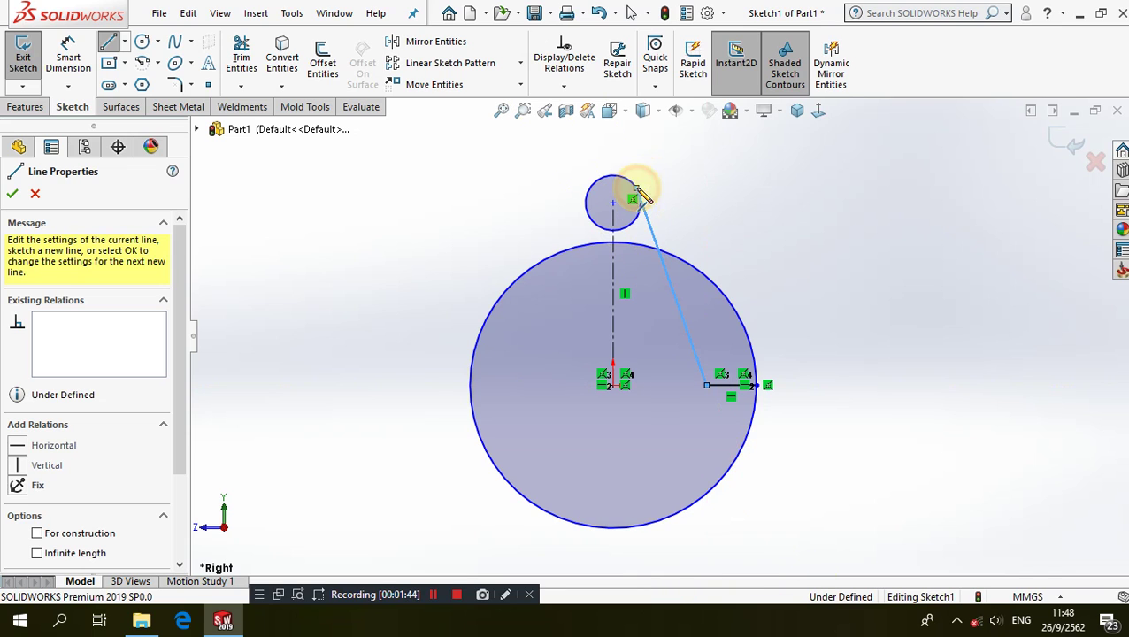
right_click(765, 193)
left_click(765, 193)
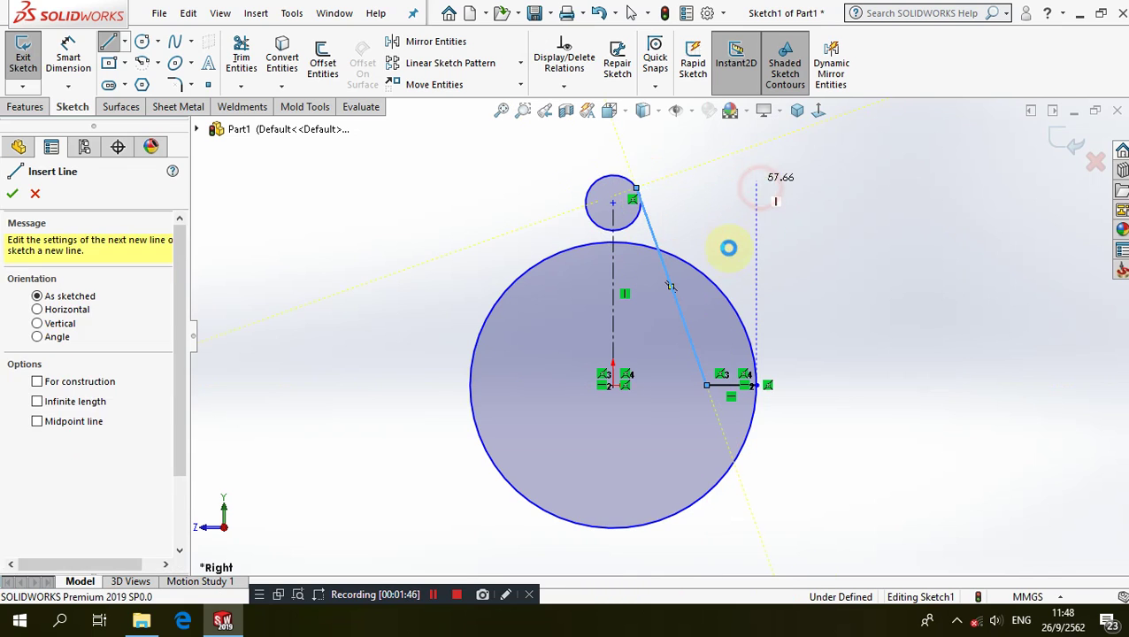
scroll(733, 262, "down", 3)
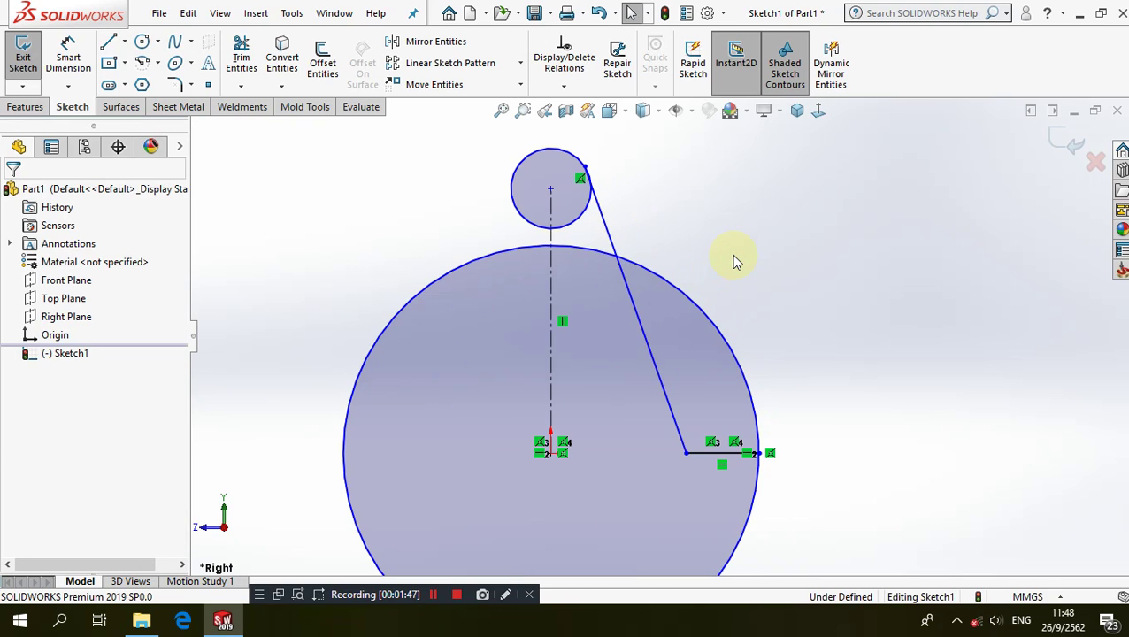
scroll(734, 262, "down", 2)
- Make the slanted line tangent to the small circle
left_click_drag(703, 239, 492, 125)
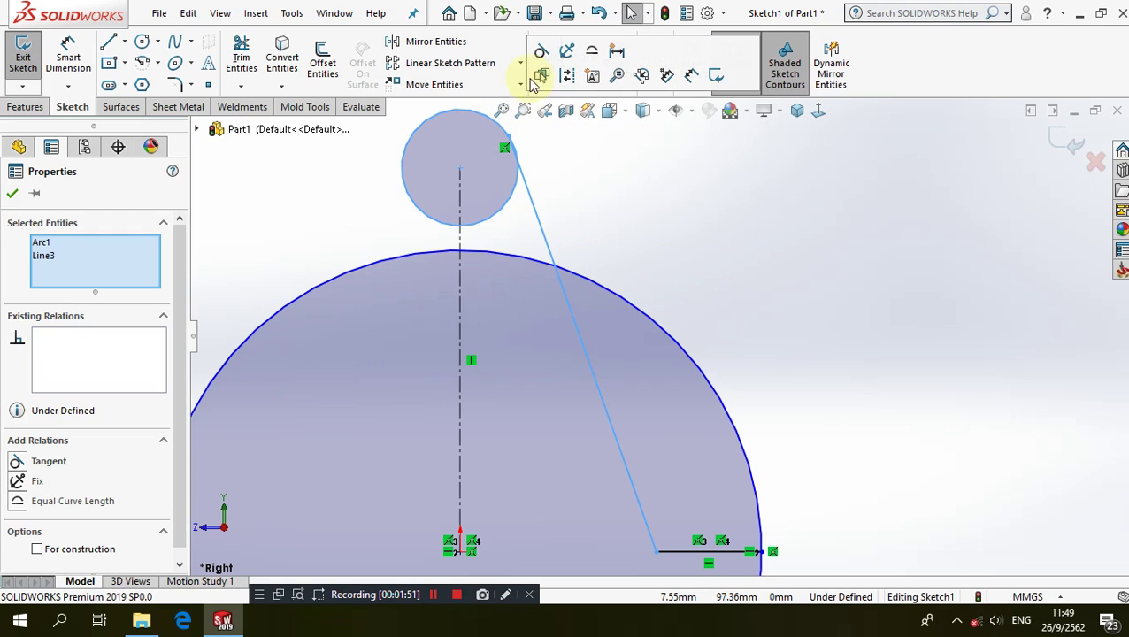
left_click(539, 51)
left_click(704, 237)
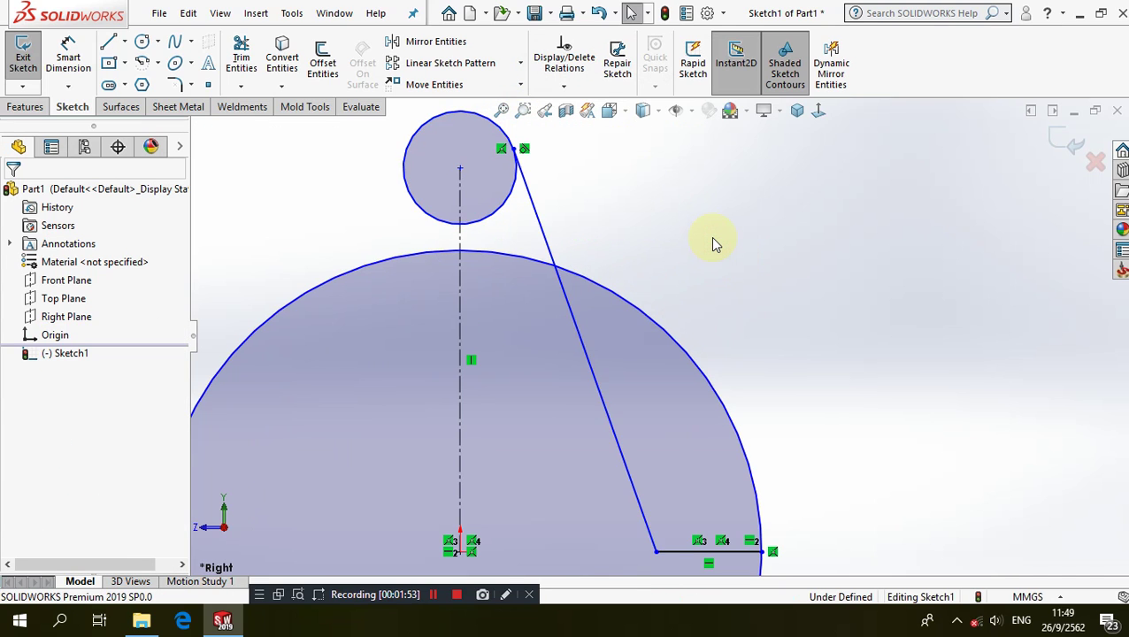
scroll(715, 245, "up", 2)
scroll(715, 245, "up", 2)
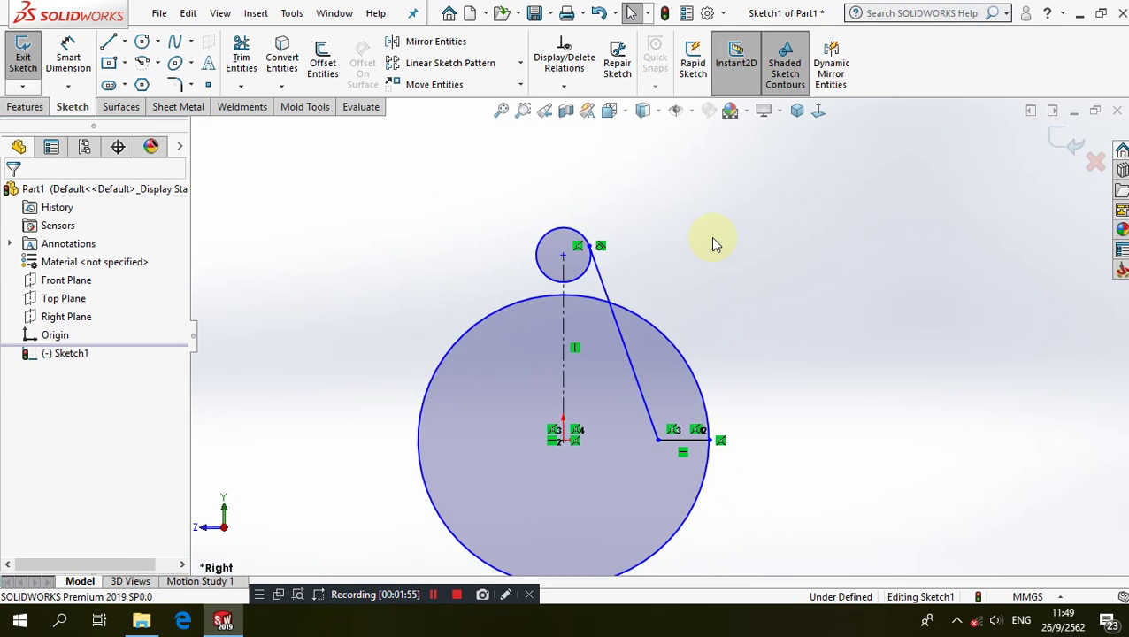
scroll(592, 491, "down", 1)
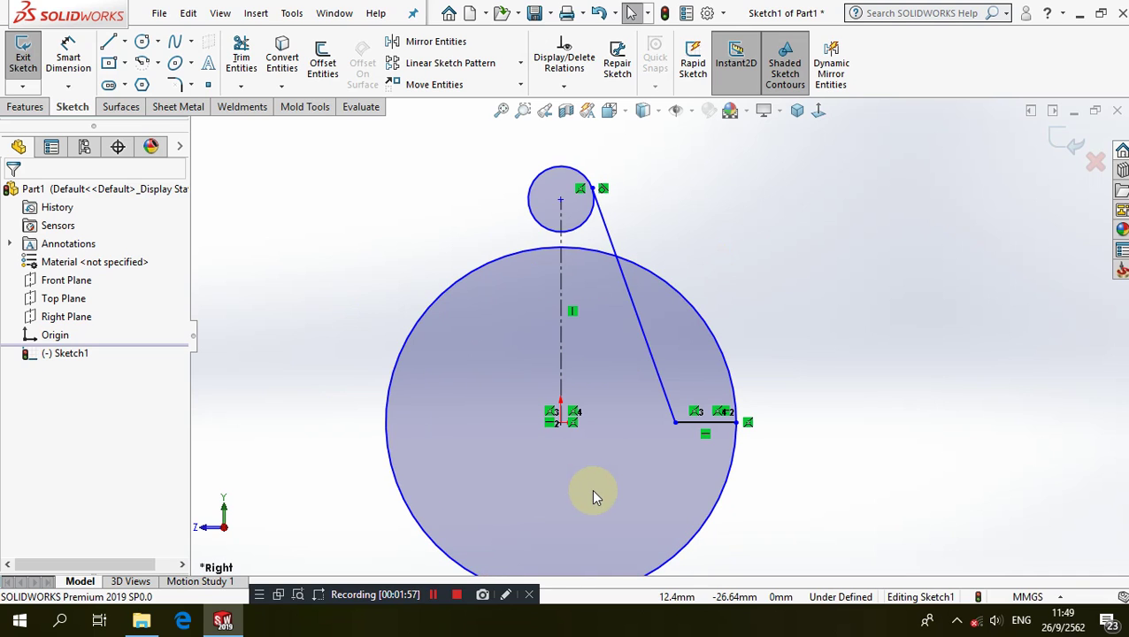
scroll(591, 488, "down", 1)
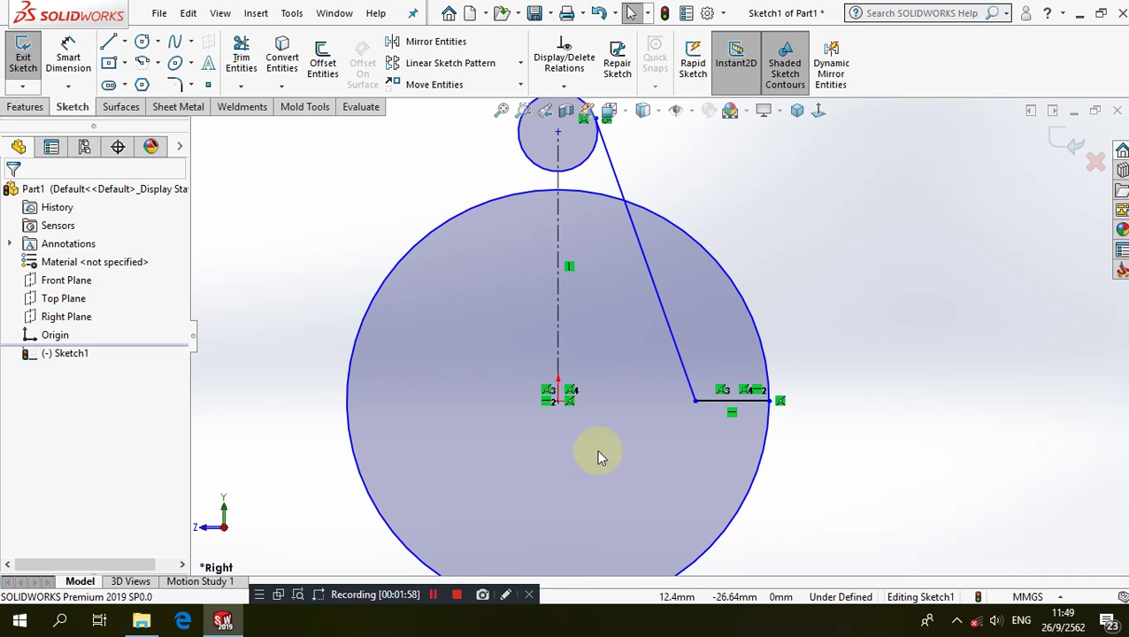
- Power-trim the large circle's upper-right arcs
left_click(255, 67)
left_click_drag(618, 277, 660, 267)
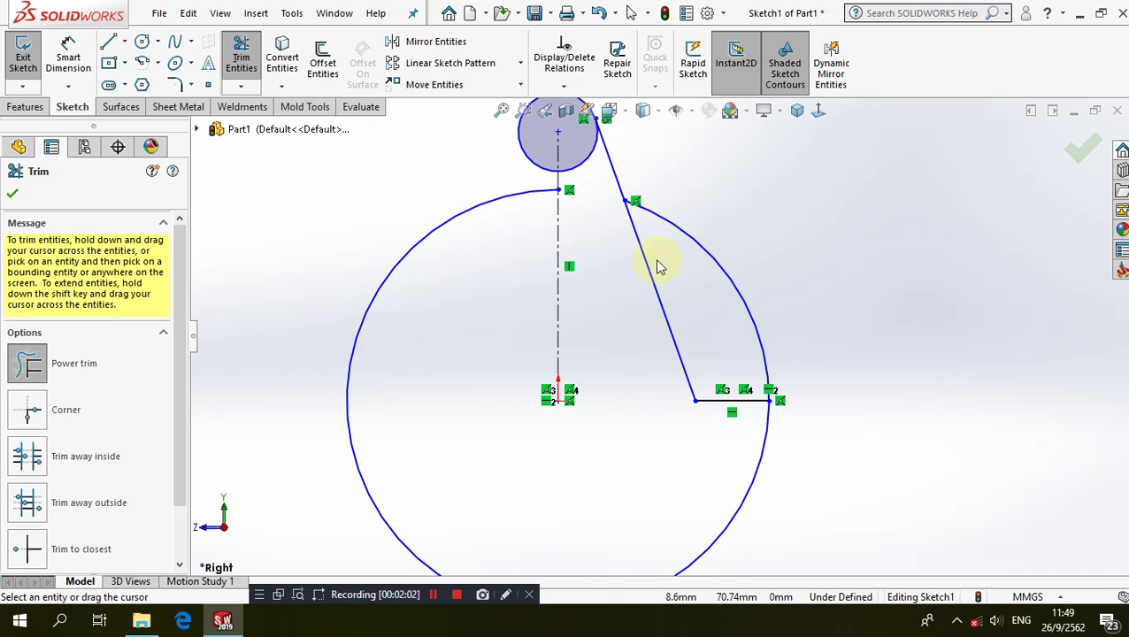
left_click(768, 214)
scroll(707, 299, "up", 2)
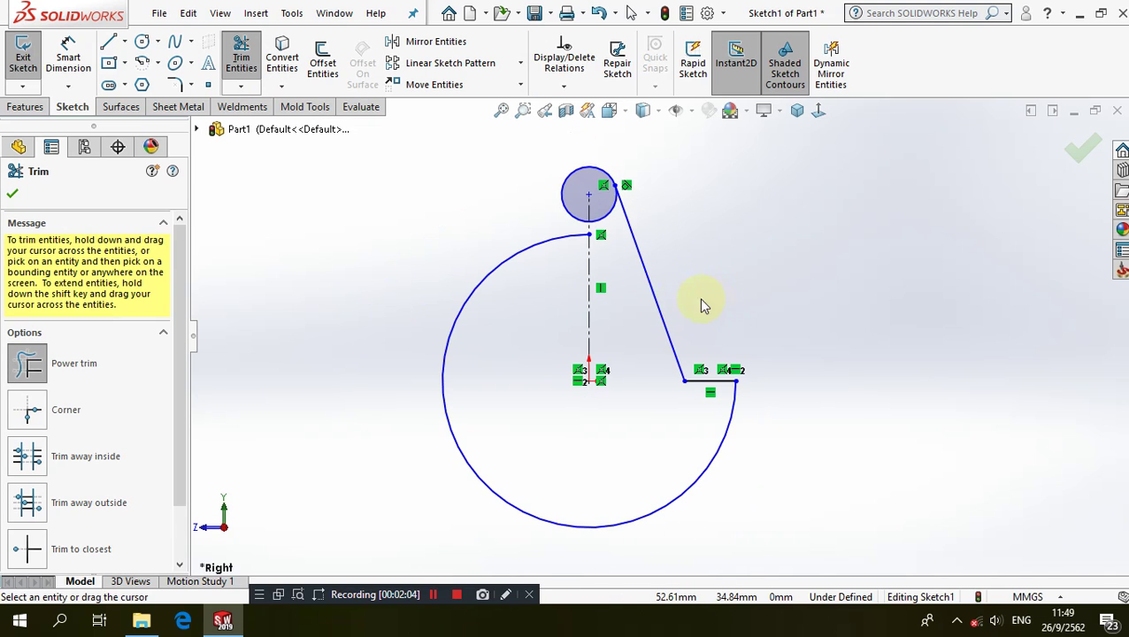
scroll(617, 276, "down", 1)
scroll(621, 271, "down", 1)
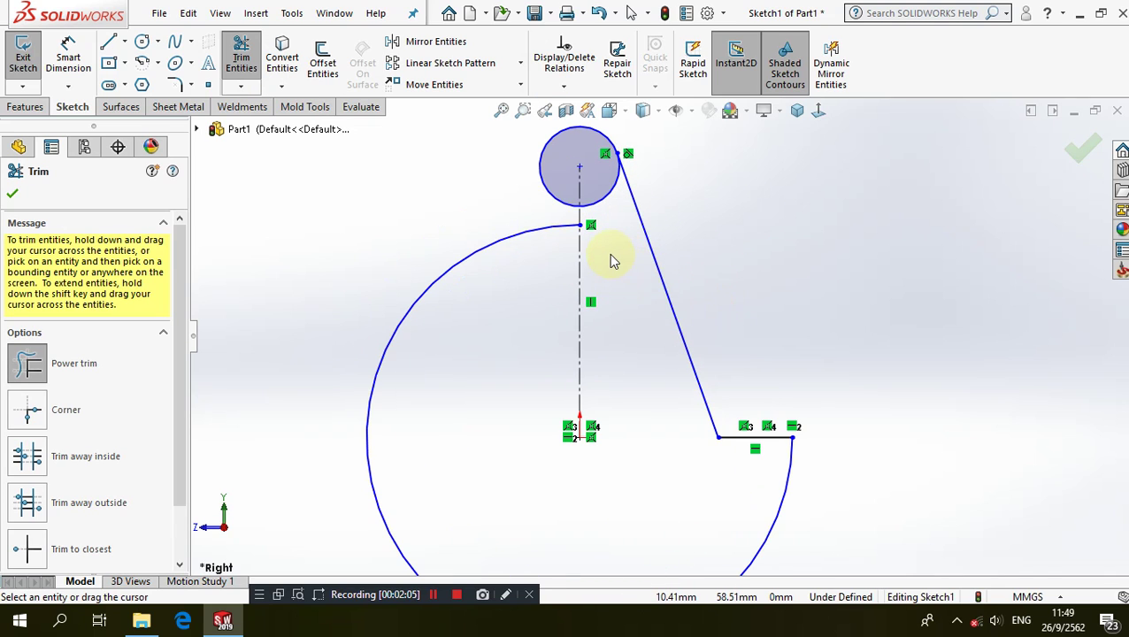
- Mirror the slanted and short horizontal lines about the vertical centerline
left_click(414, 41)
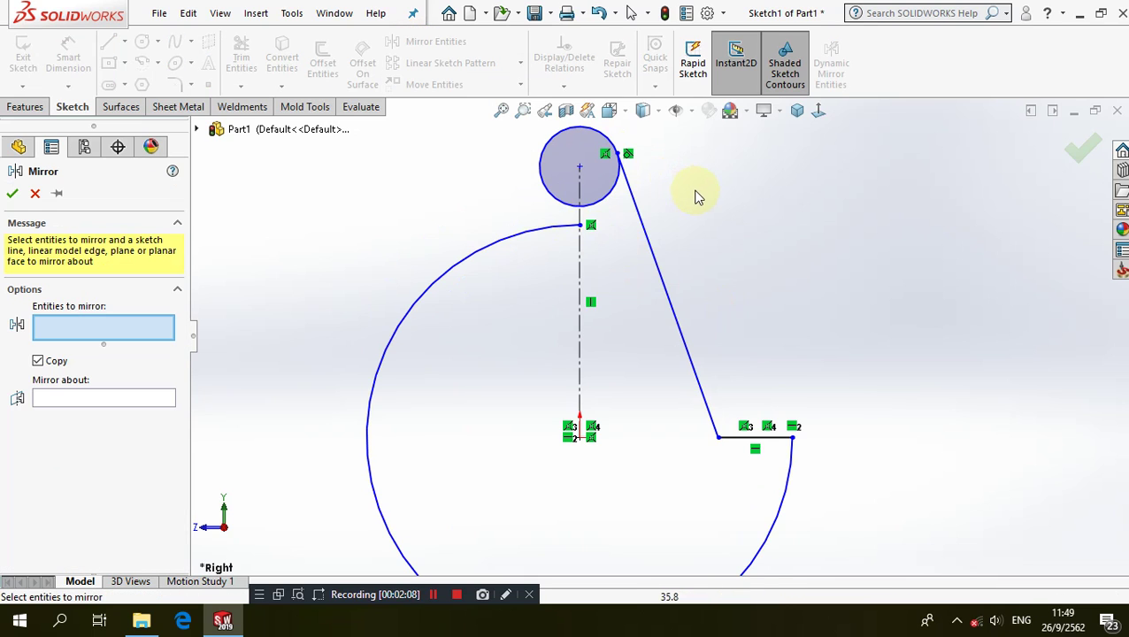
left_click(657, 260)
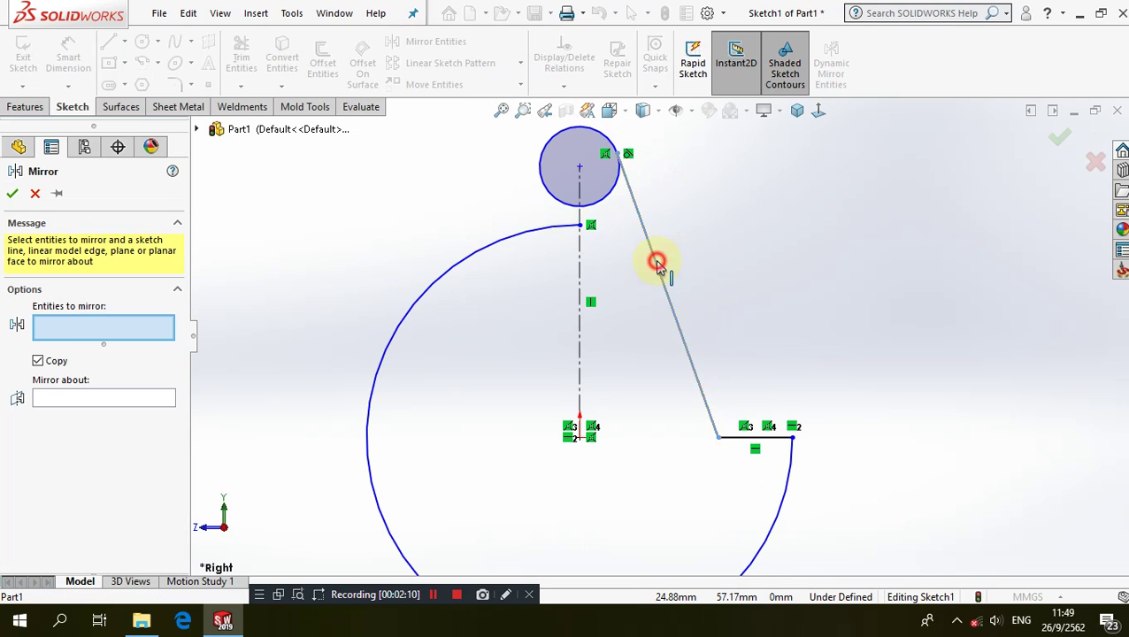
left_click(767, 440)
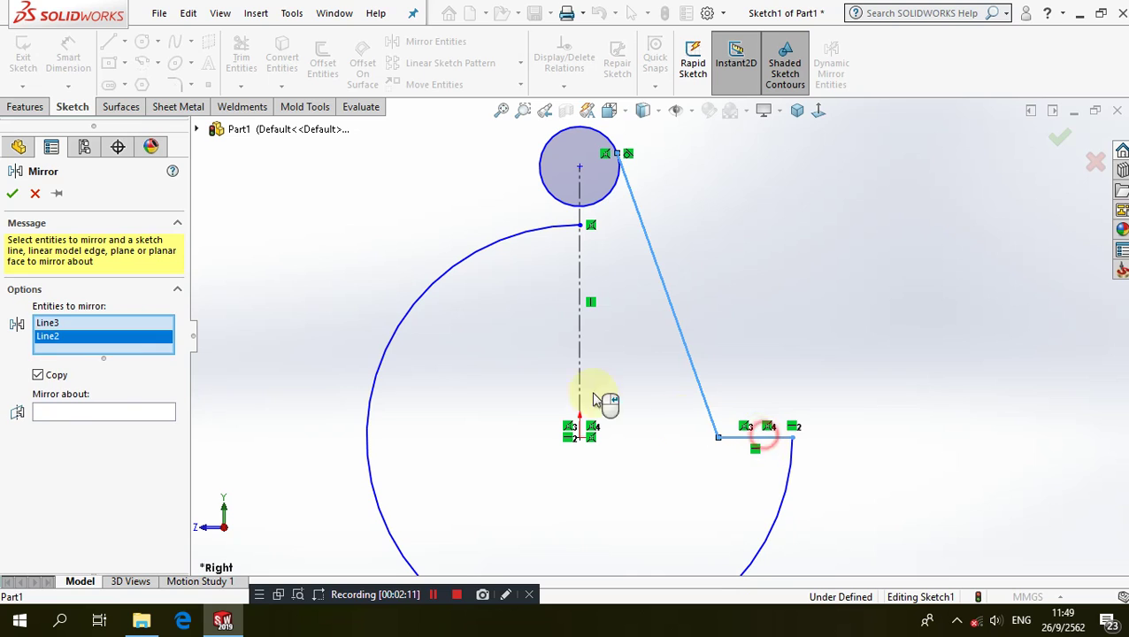
left_click(118, 409)
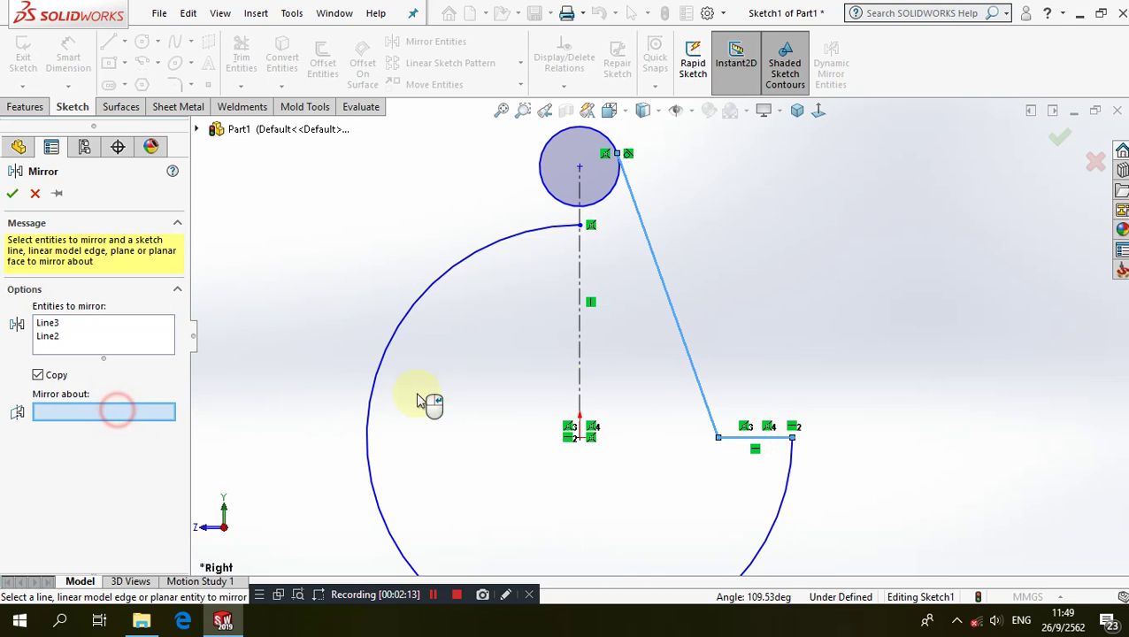
left_click(577, 361)
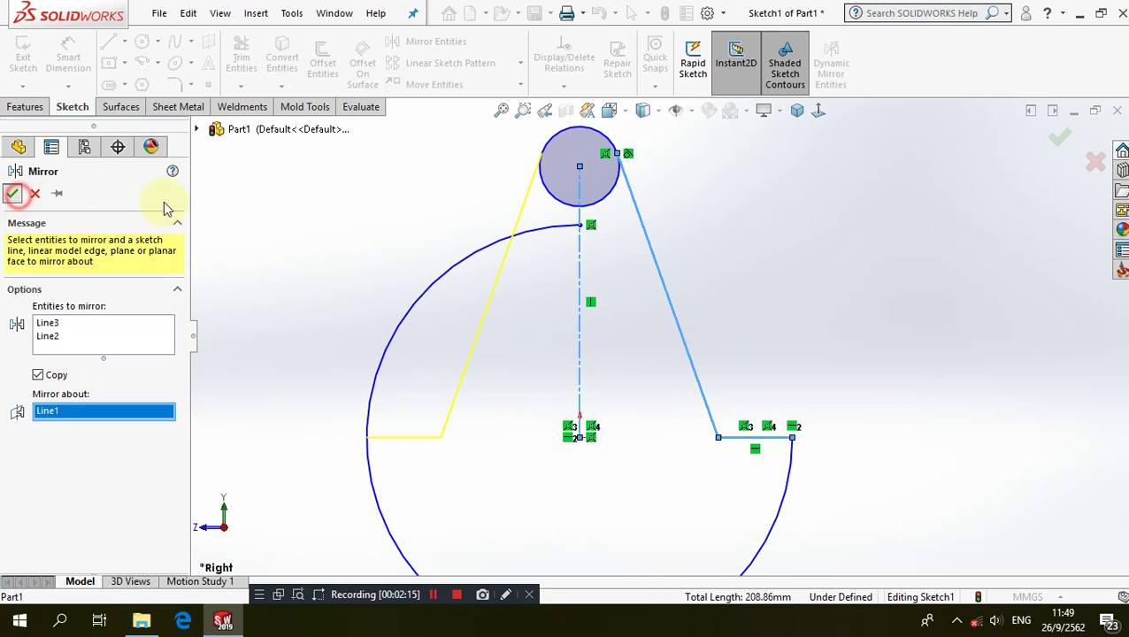
right_click(314, 201)
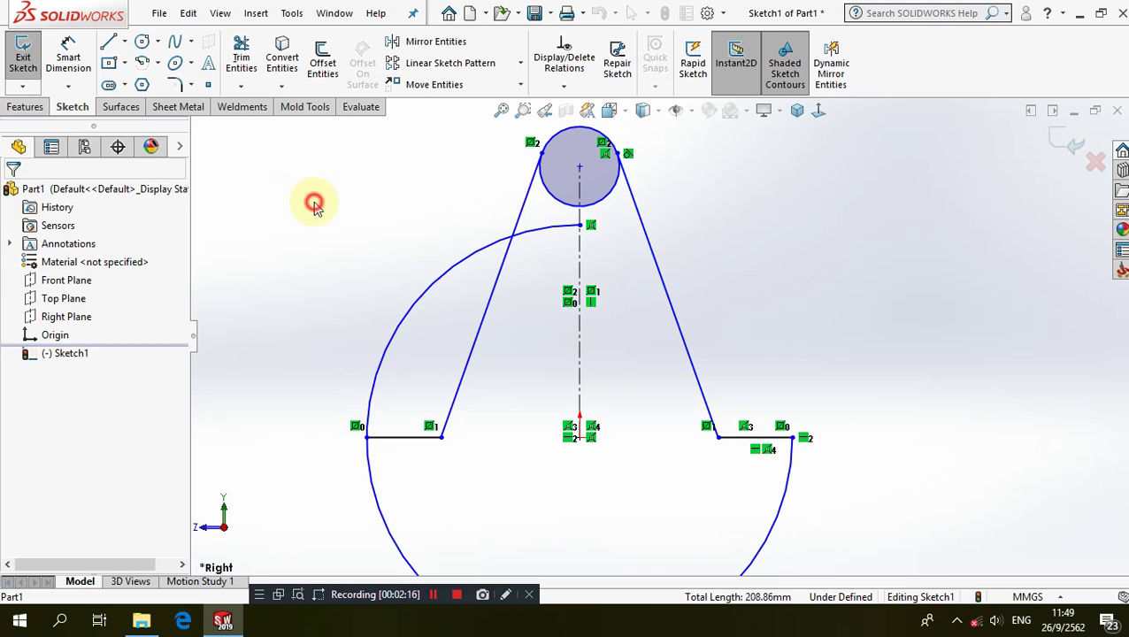
- Trim the large circle's upper-left arc and the top circle's inner part to close the profile
left_click(252, 66)
left_click_drag(430, 286, 416, 329)
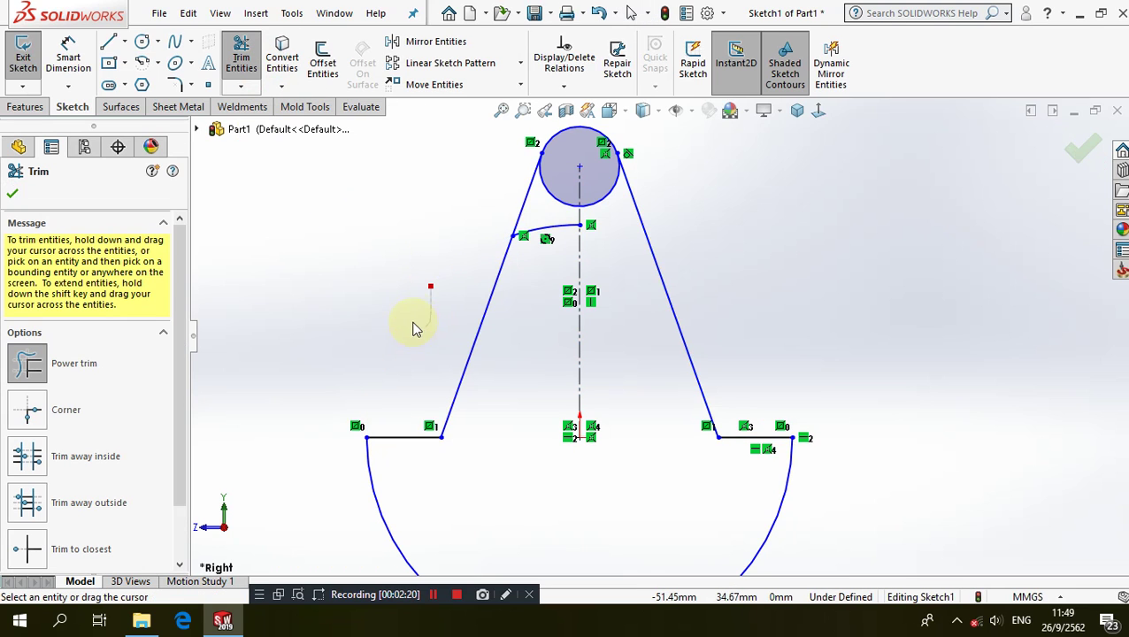
mouse_move(526, 287)
left_mouse_down()
mouse_move(562, 183)
mouse_move(635, 217)
left_mouse_up()
scroll(661, 336, "up", 3)
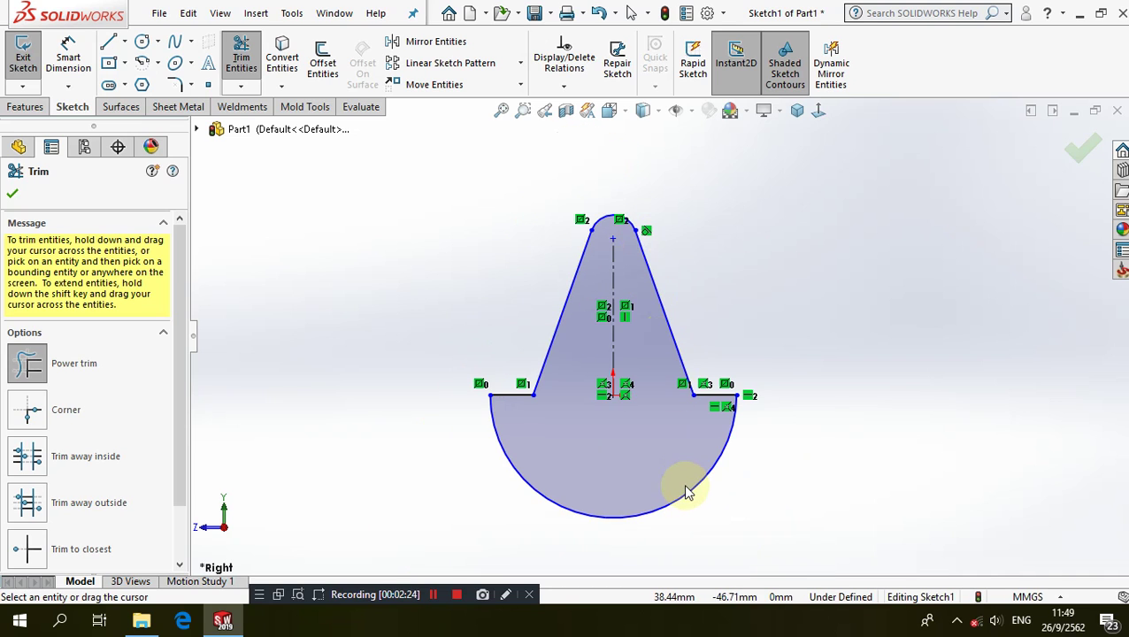
scroll(688, 491, "down", 1)
left_click(69, 60)
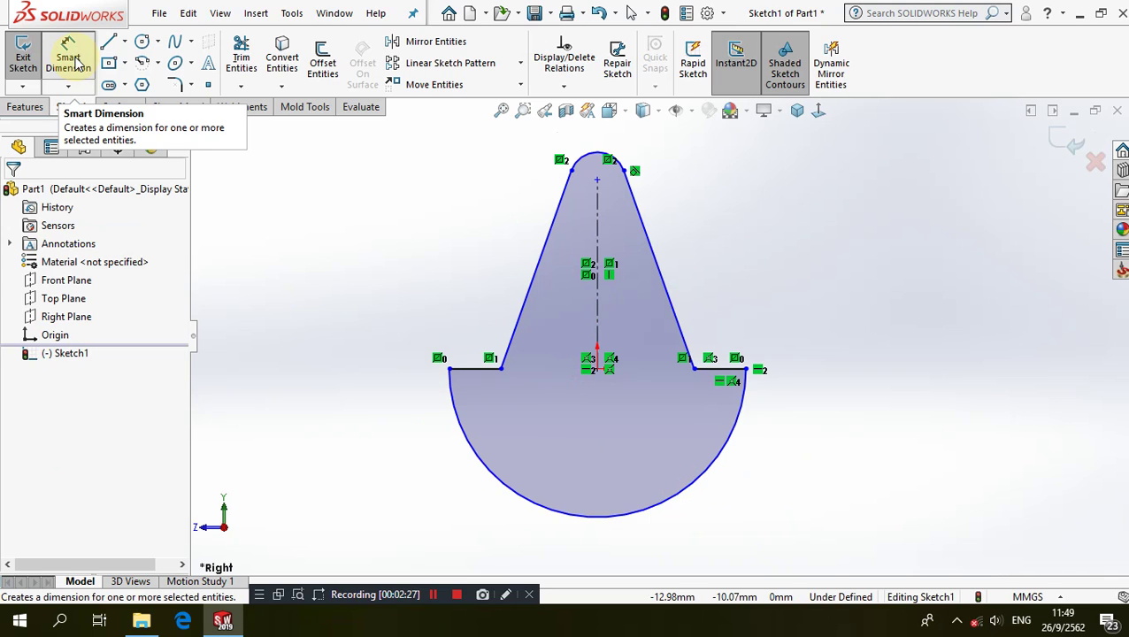
left_click(75, 62)
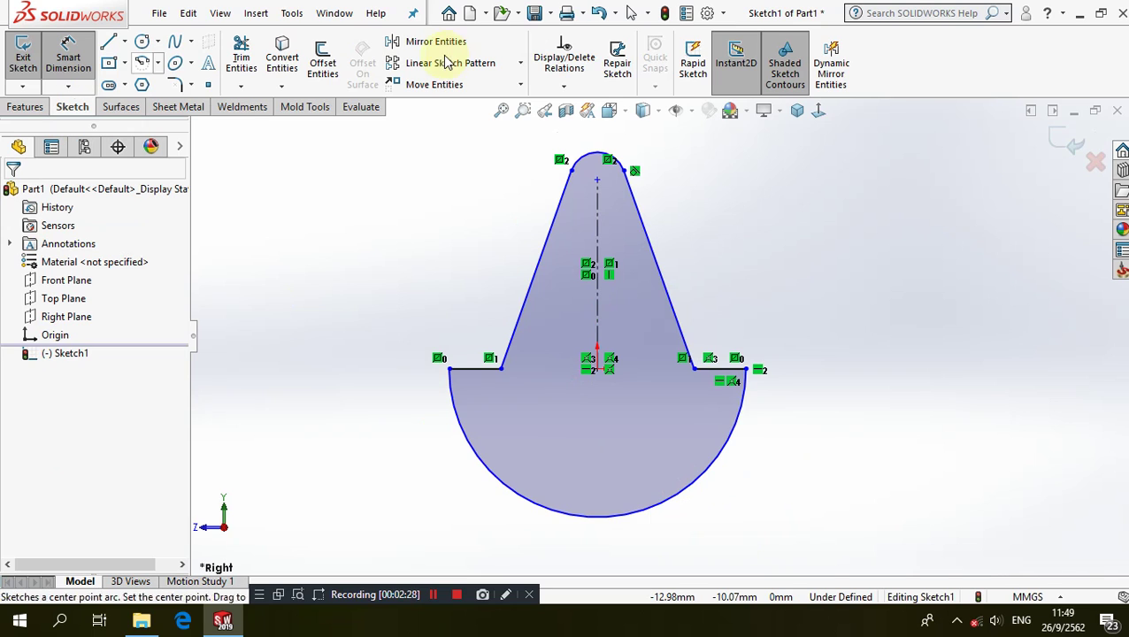
- Dimension the top arc to radius 28 and the lower arc to radius 80
left_click(593, 160)
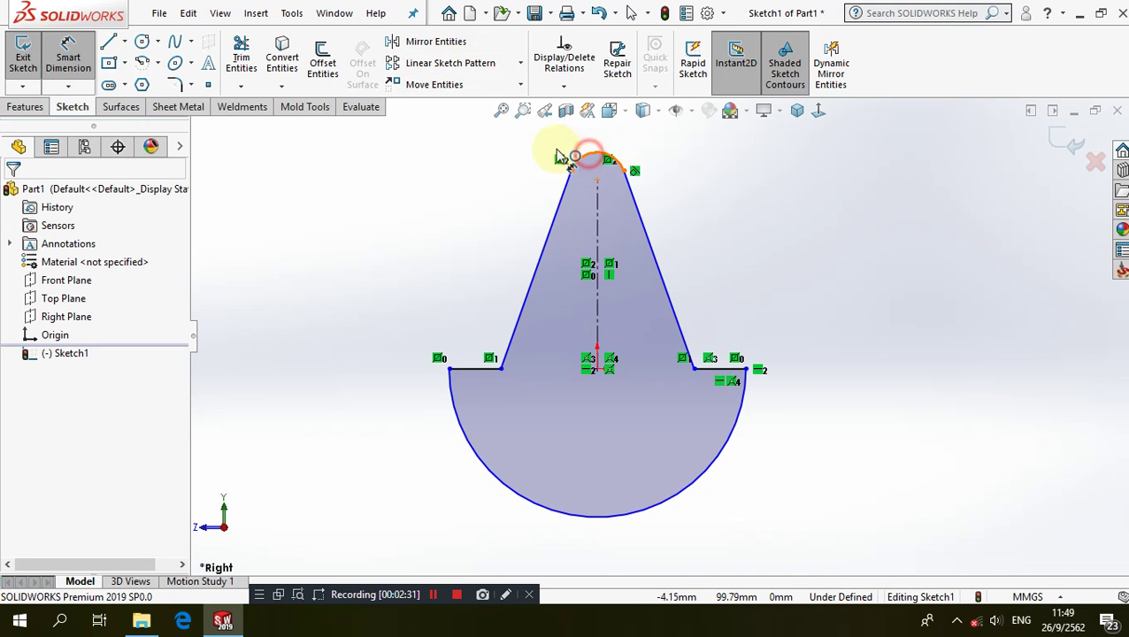
left_click(501, 143)
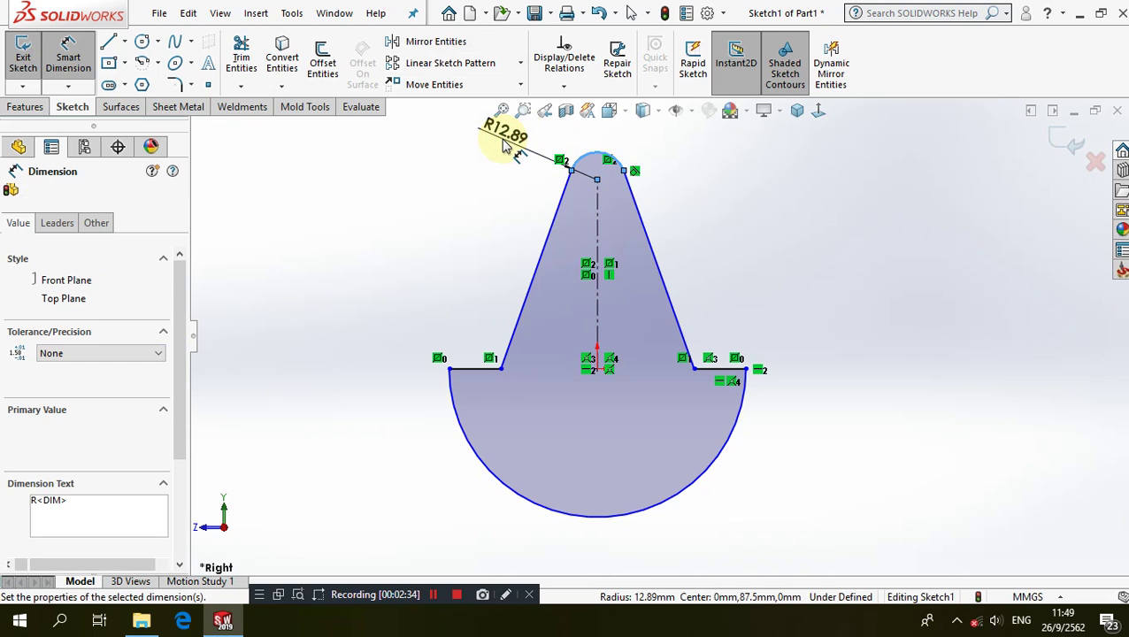
type("28")
left_click(432, 120)
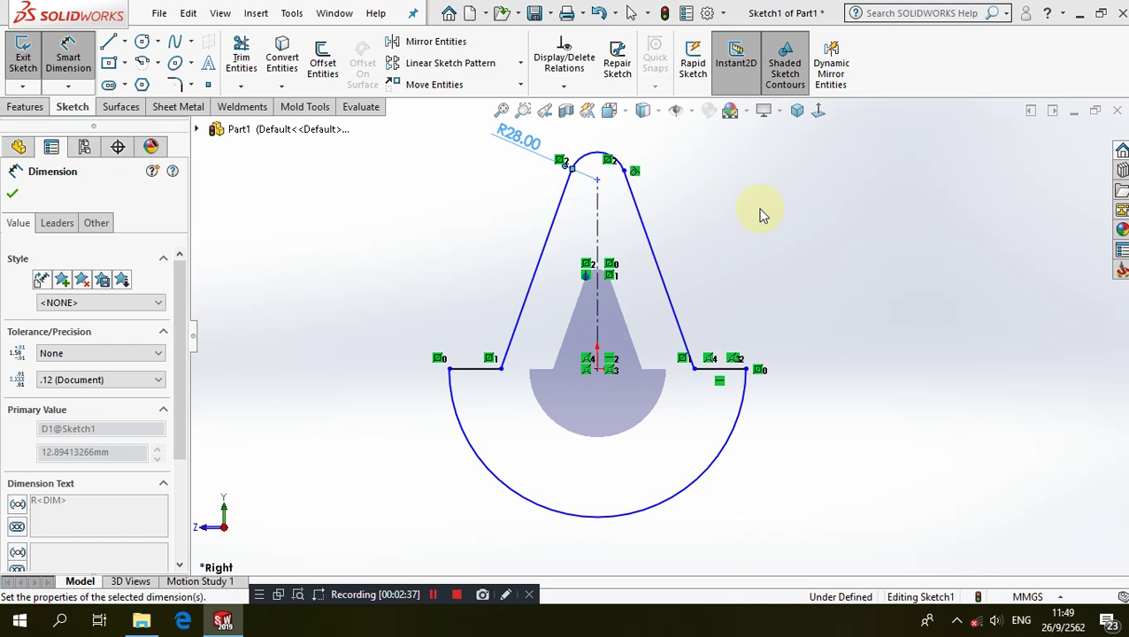
left_click(763, 215)
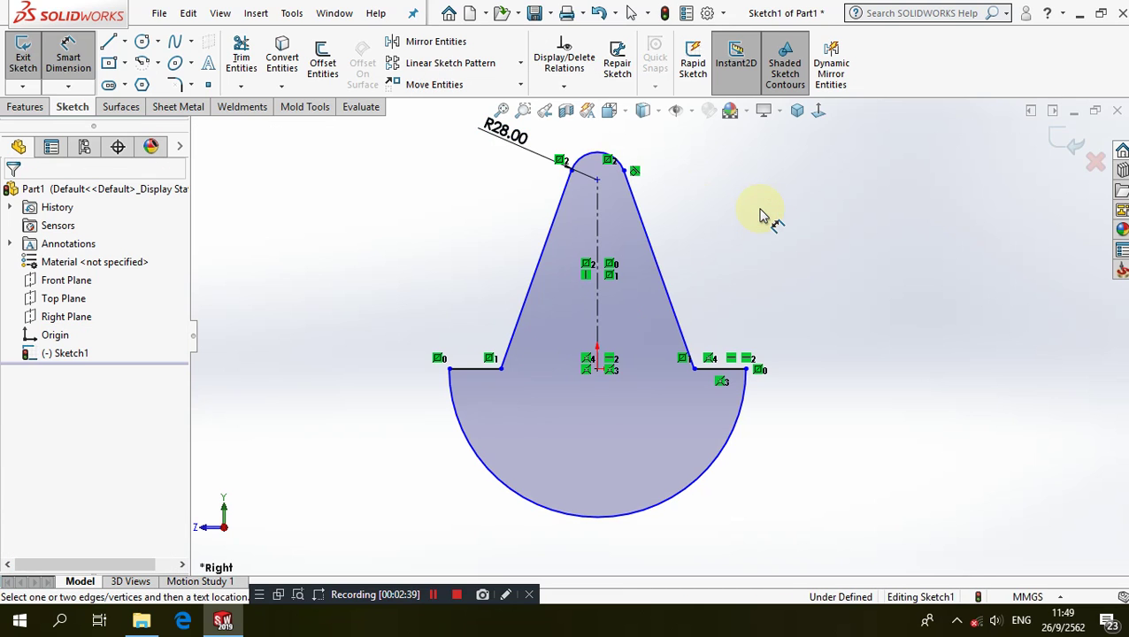
left_click(732, 510)
left_click(732, 511)
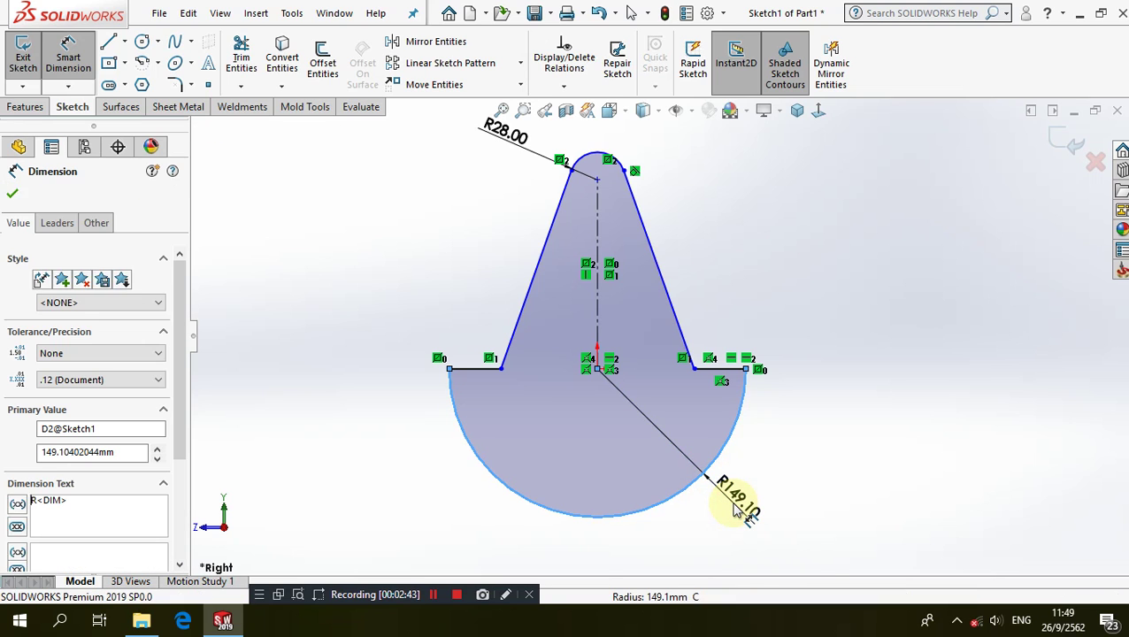
left_click(907, 398)
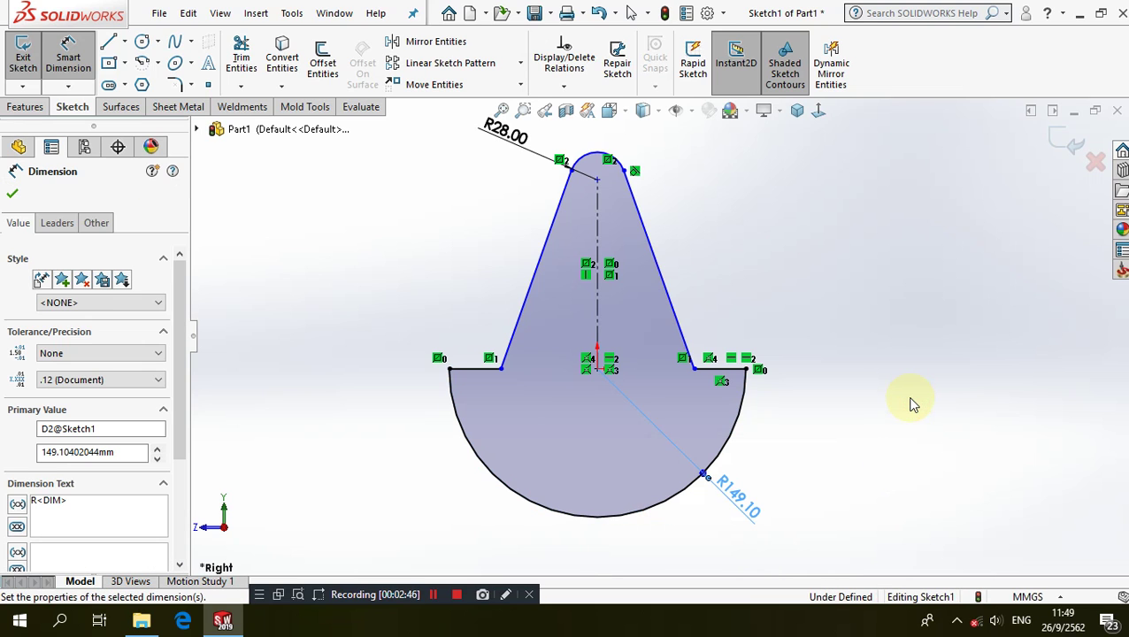
left_click(571, 332)
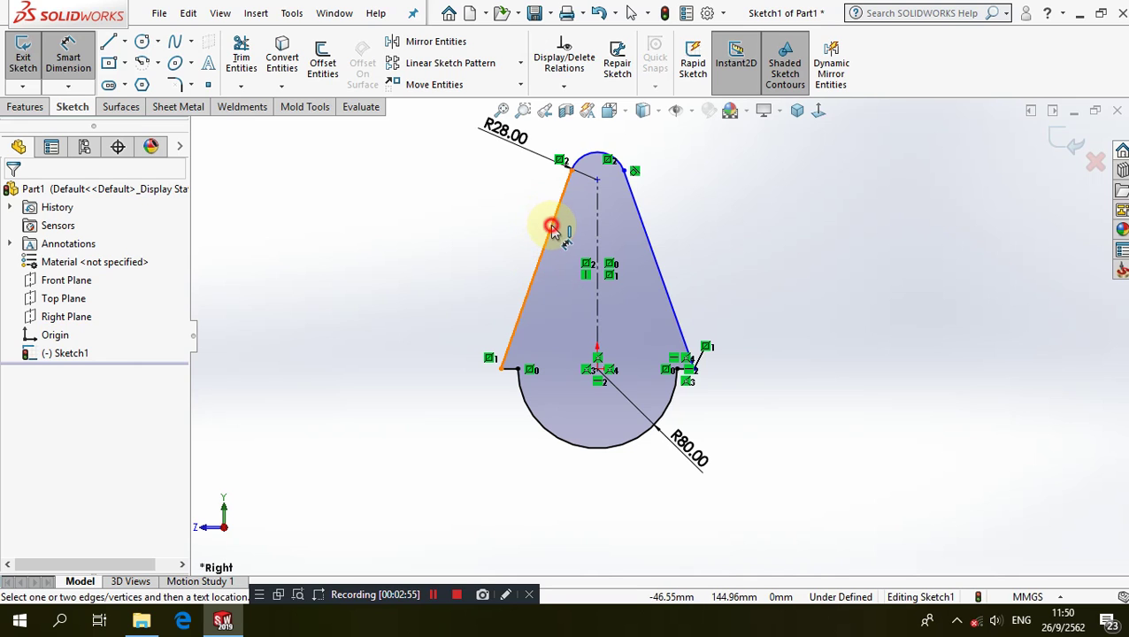
- Add an angle dimension between the two slanted sides (43°)
left_click(549, 223)
left_click(651, 246)
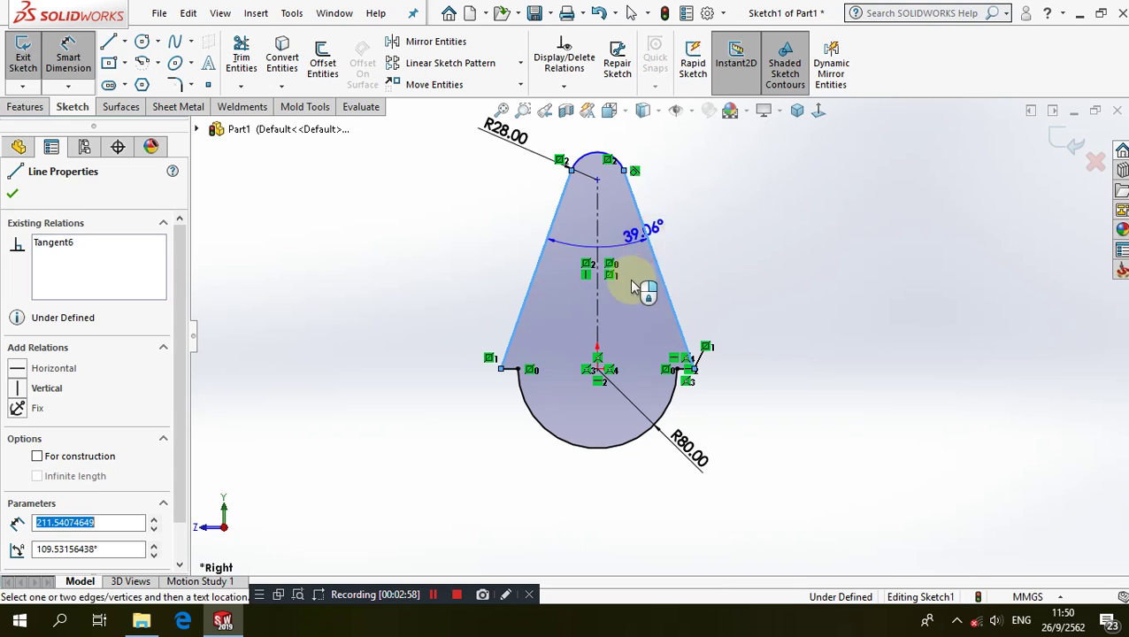
left_click(634, 312)
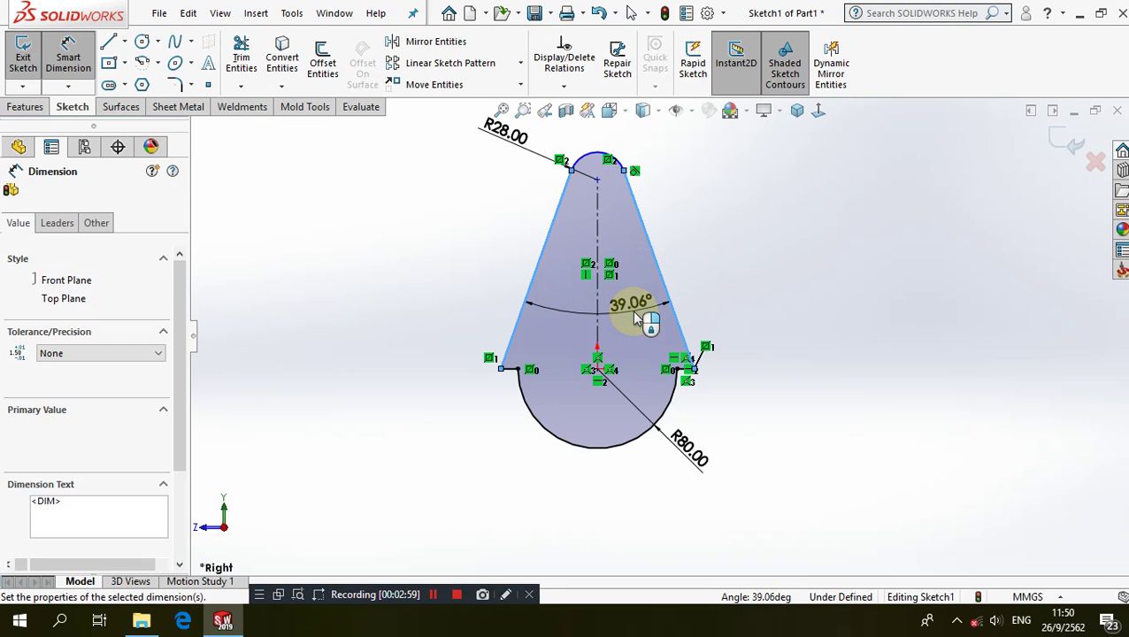
type("4")
type("0")
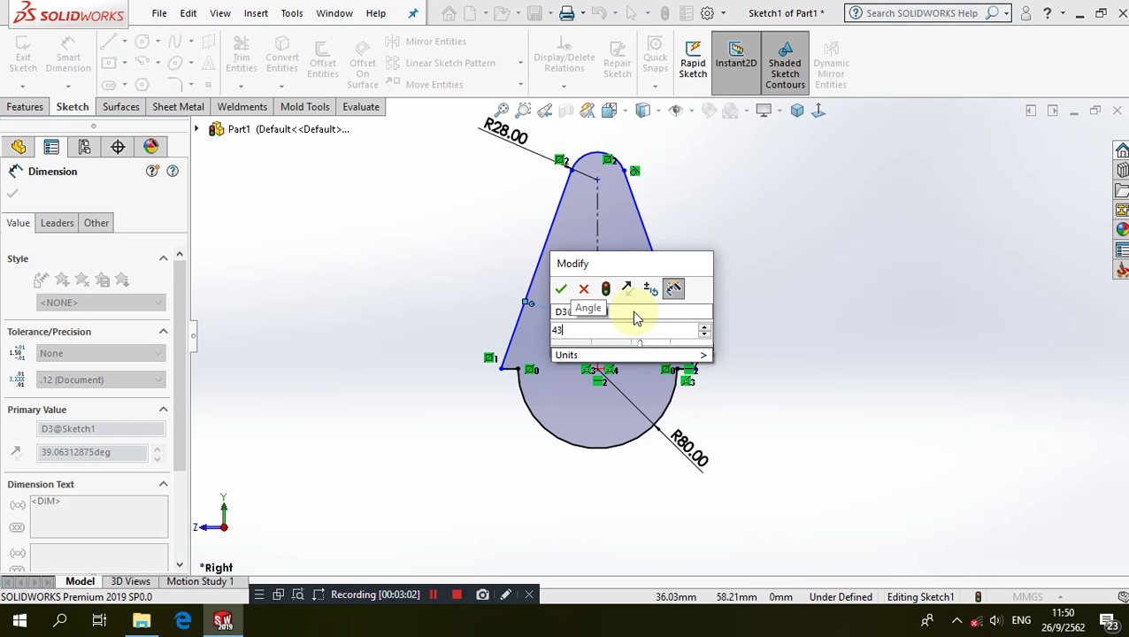
key("Return")
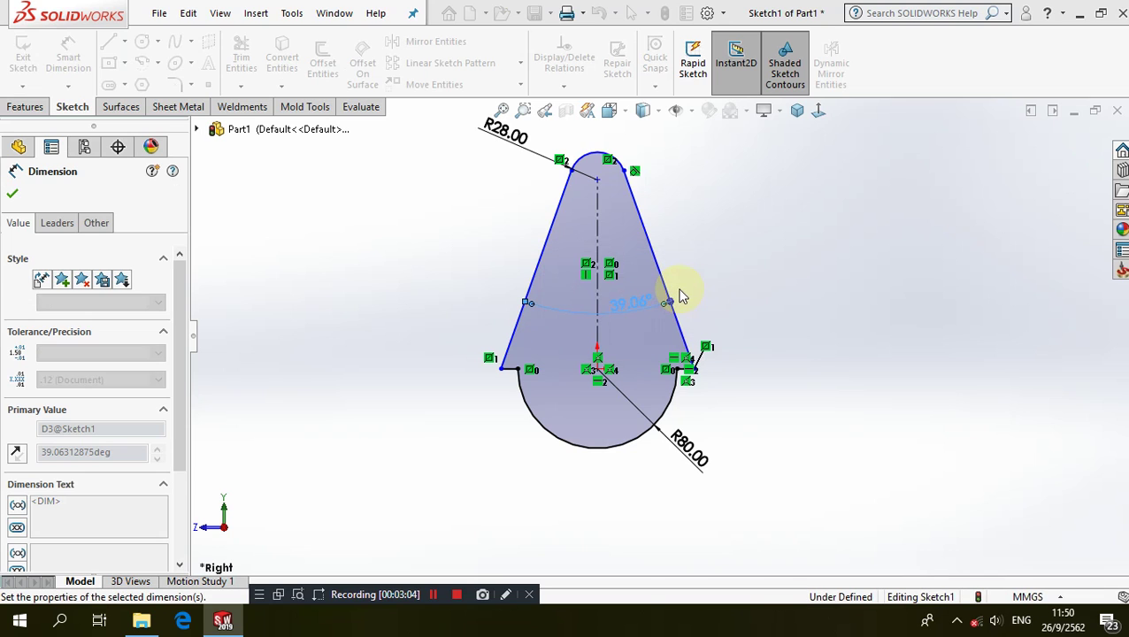
left_click(694, 252)
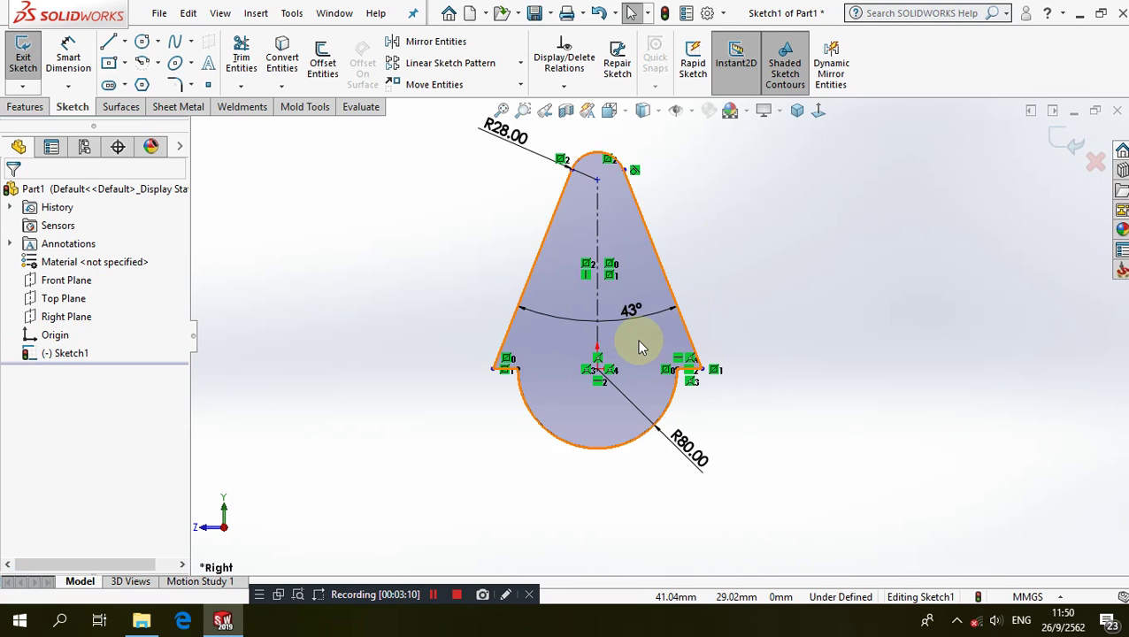
- Drag the right base endpoint inward
scroll(641, 342, "down", 2)
left_click_drag(735, 382, 648, 393)
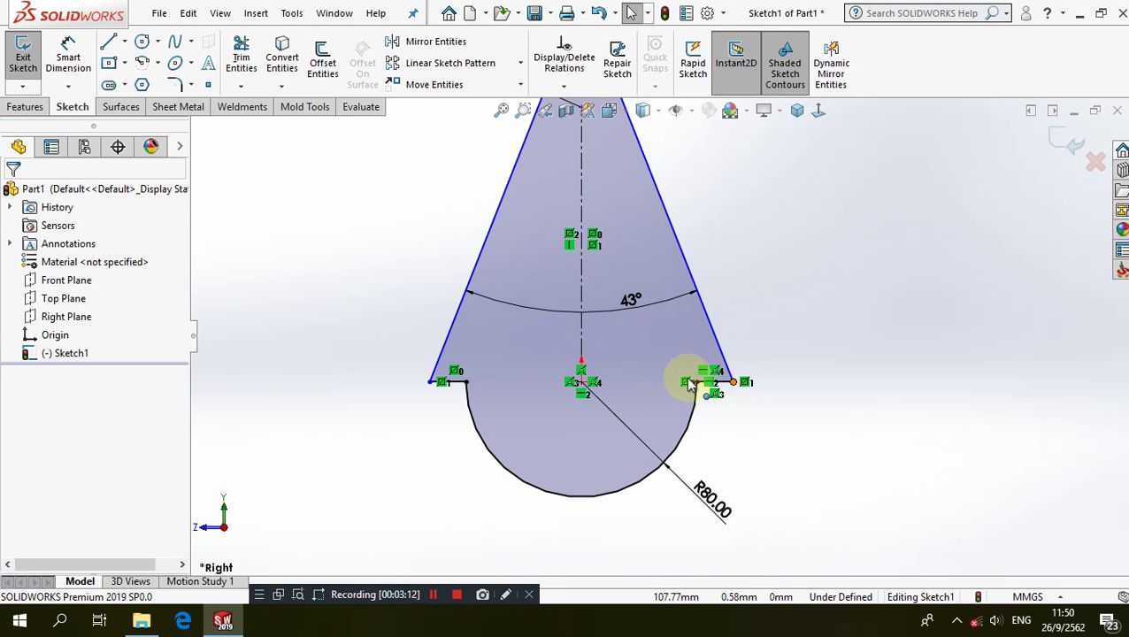
left_click(754, 400)
scroll(684, 349, "down", 3)
- Dimension the vertical centerline to 38
left_click(77, 74)
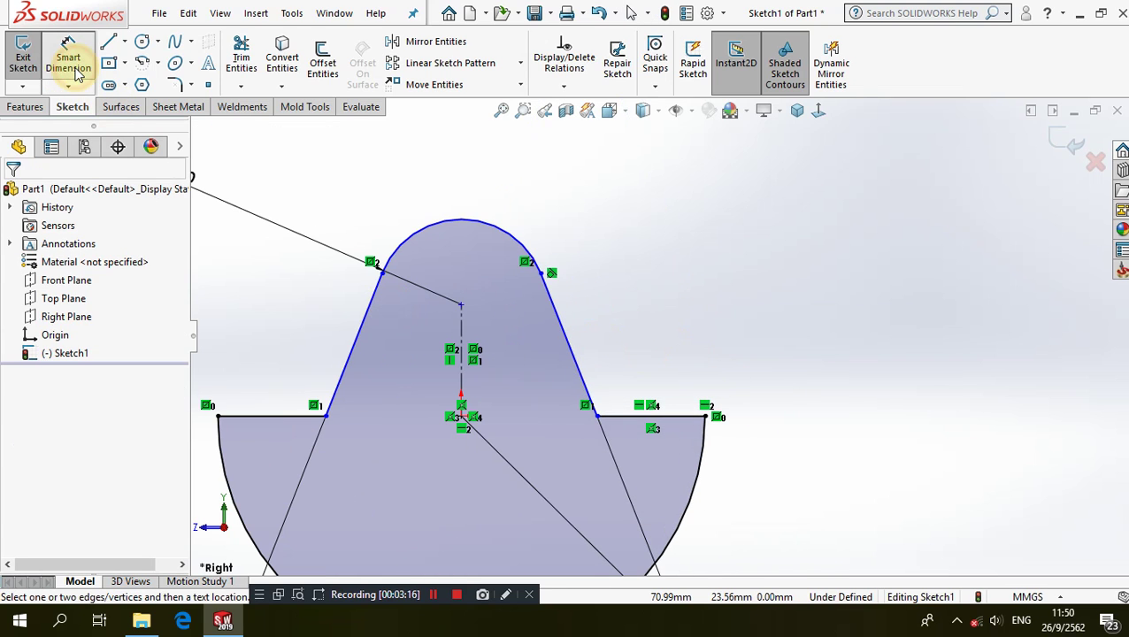
left_click(460, 331)
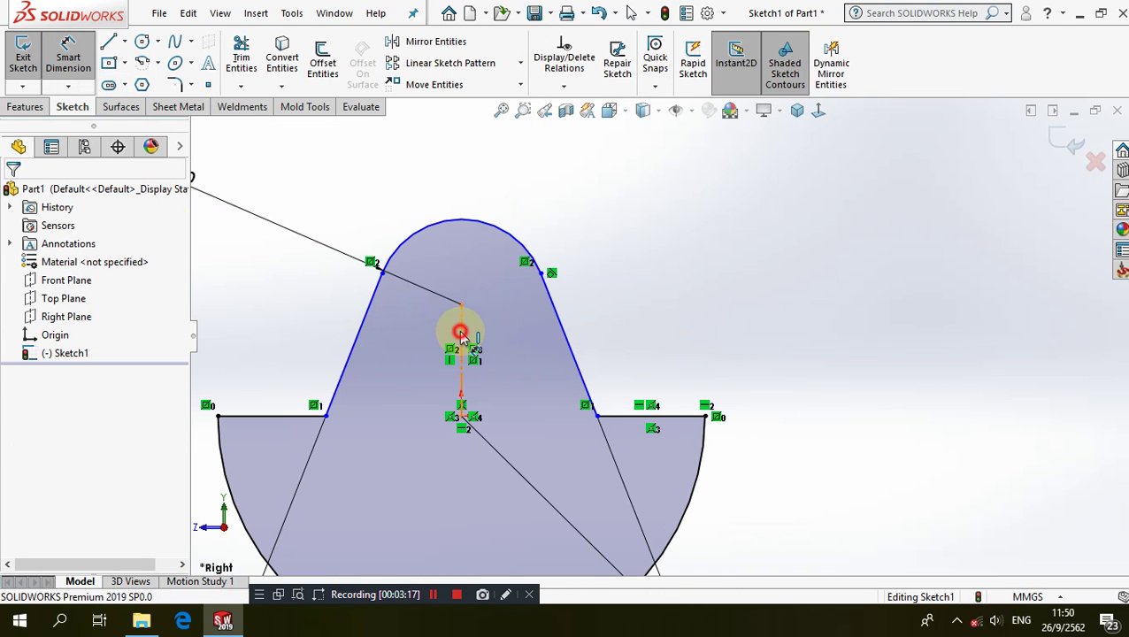
left_click(696, 356)
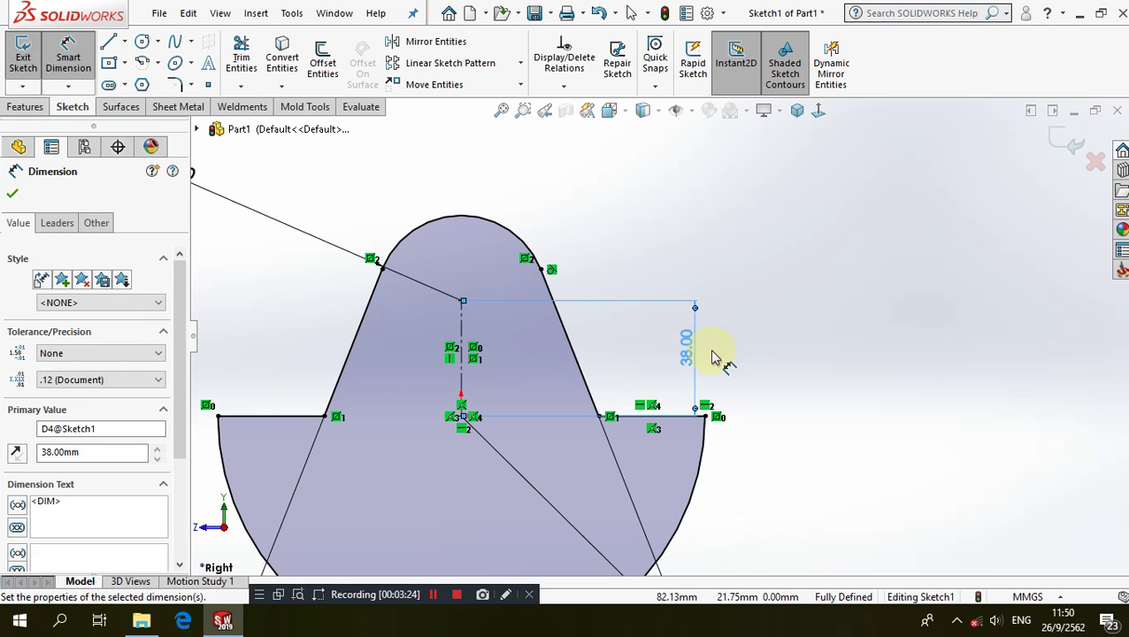
left_click(668, 239)
- Draw a circle at the upper arc centre and dimension its diameter to 28
left_click(142, 43)
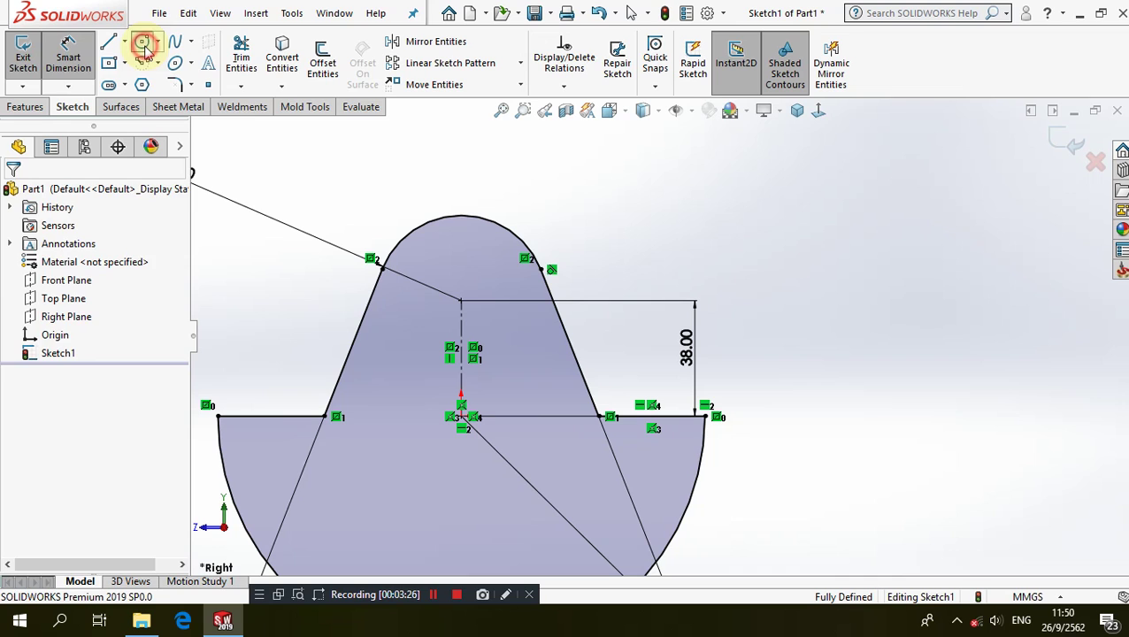
left_click(461, 301)
left_click(484, 265)
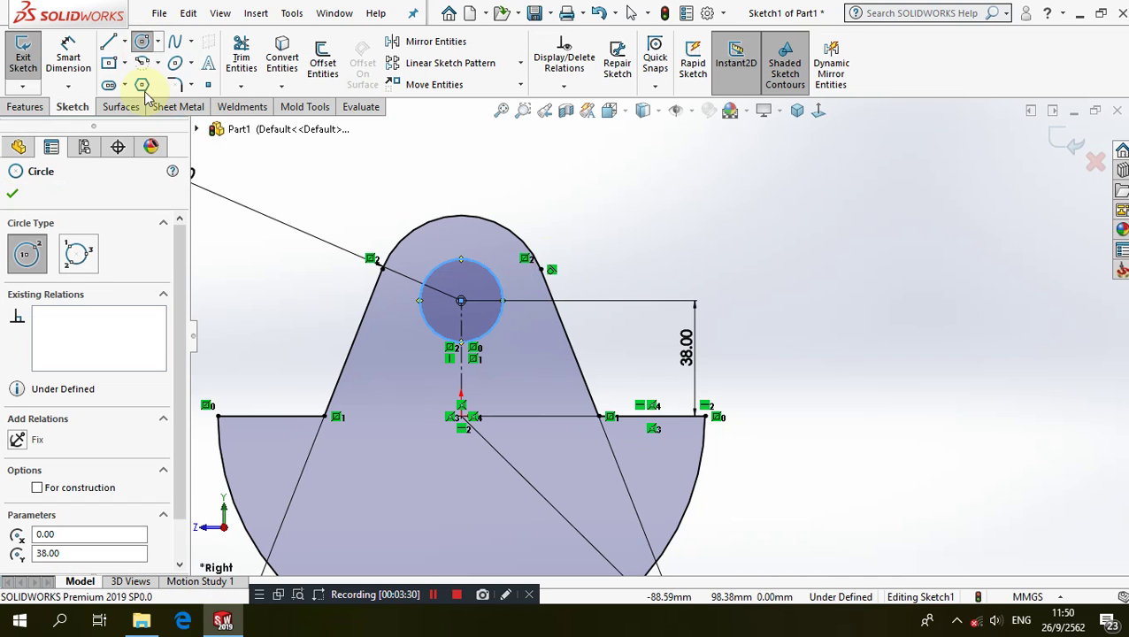
left_click(71, 67)
left_click(461, 259)
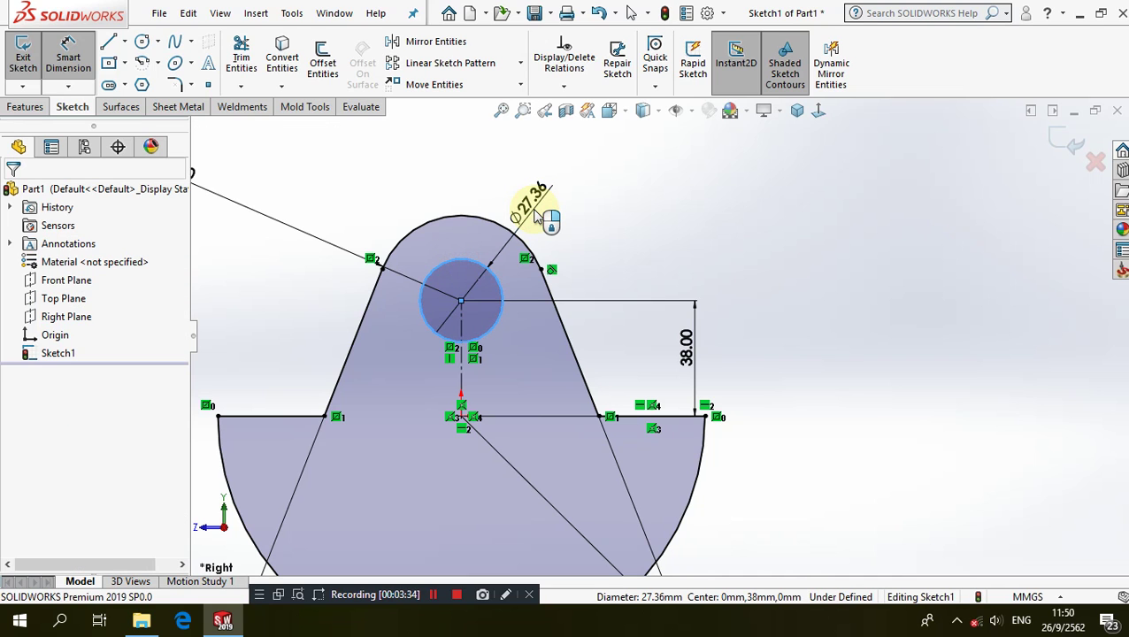
left_click(535, 216)
type("28")
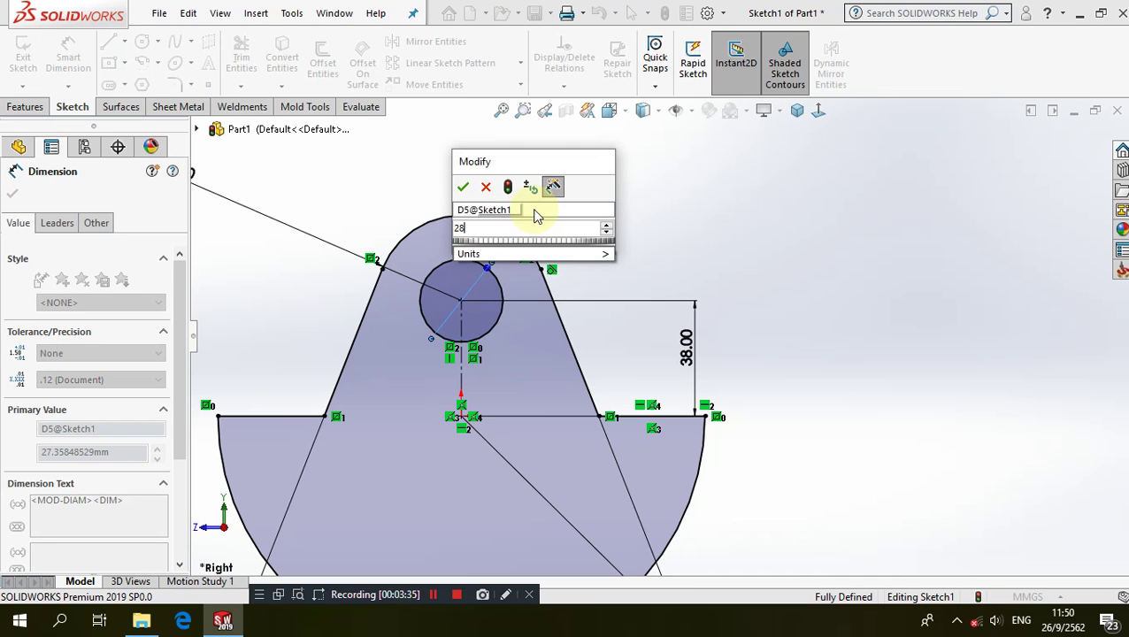
key("Escape")
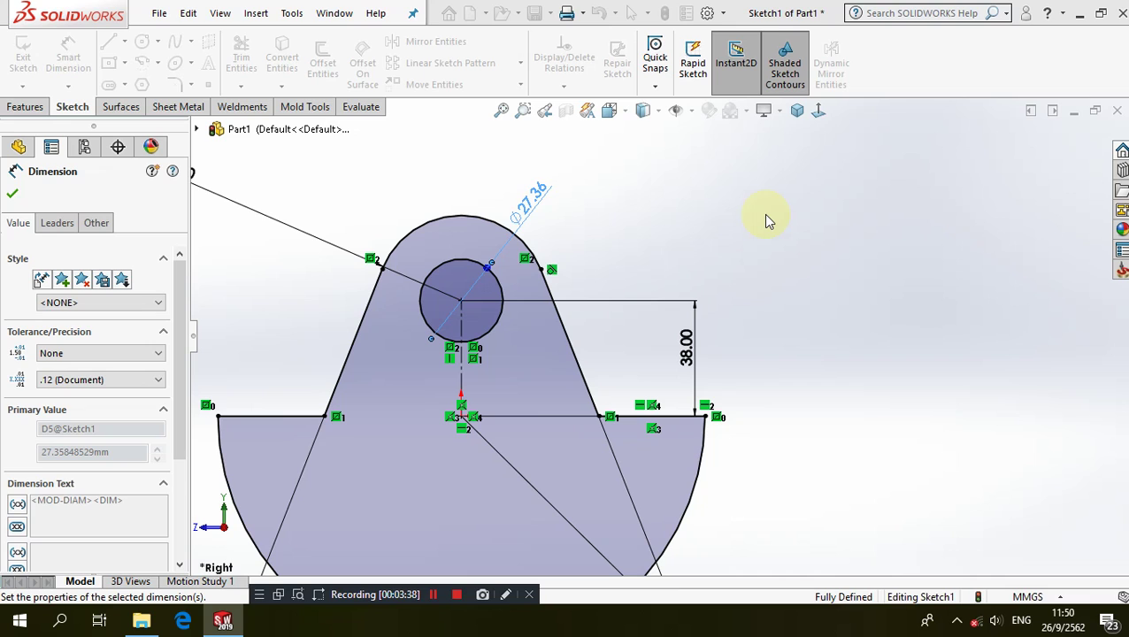
left_click(768, 221)
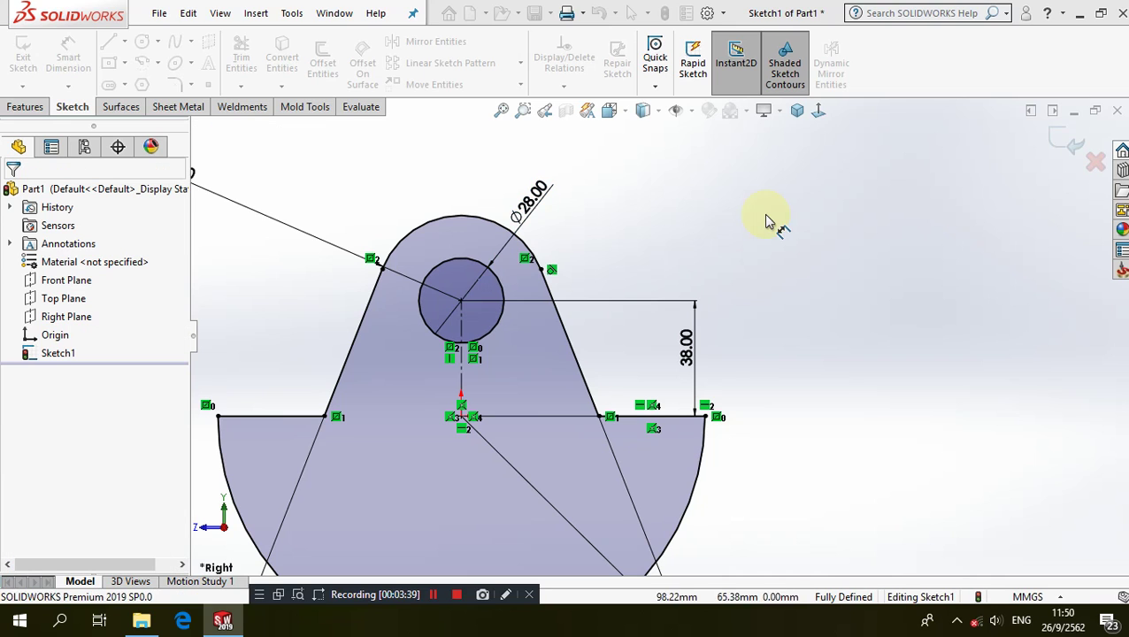
left_click(13, 106)
- Extrude the sketch 24 mm into a solid with a through hole (Boss-Extrude1)
left_click(21, 68)
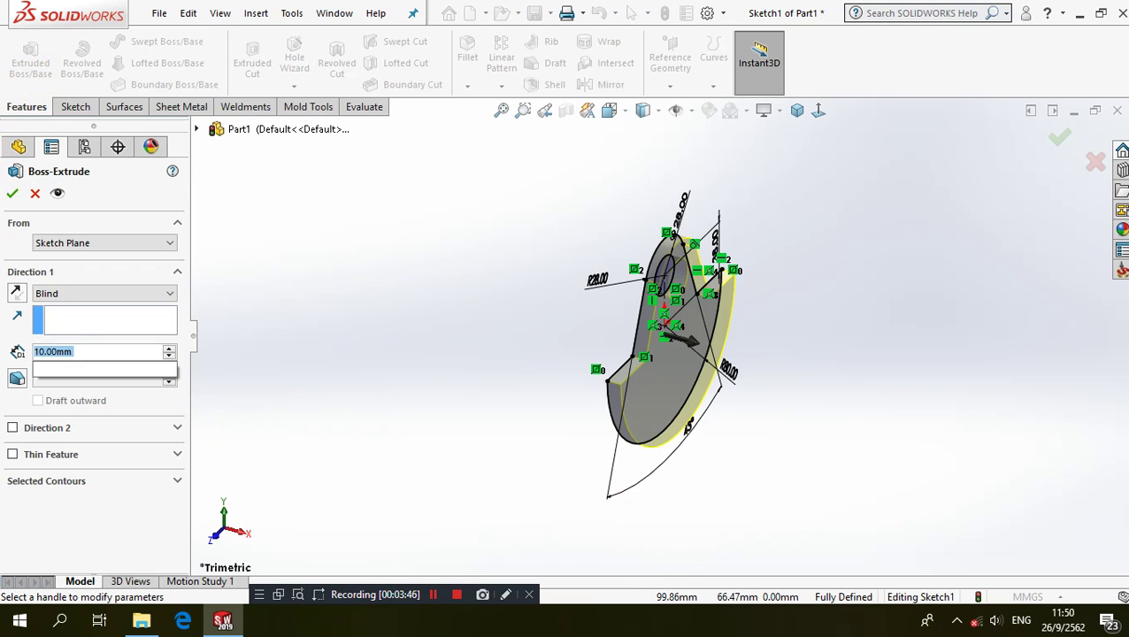
type("24")
key("Return")
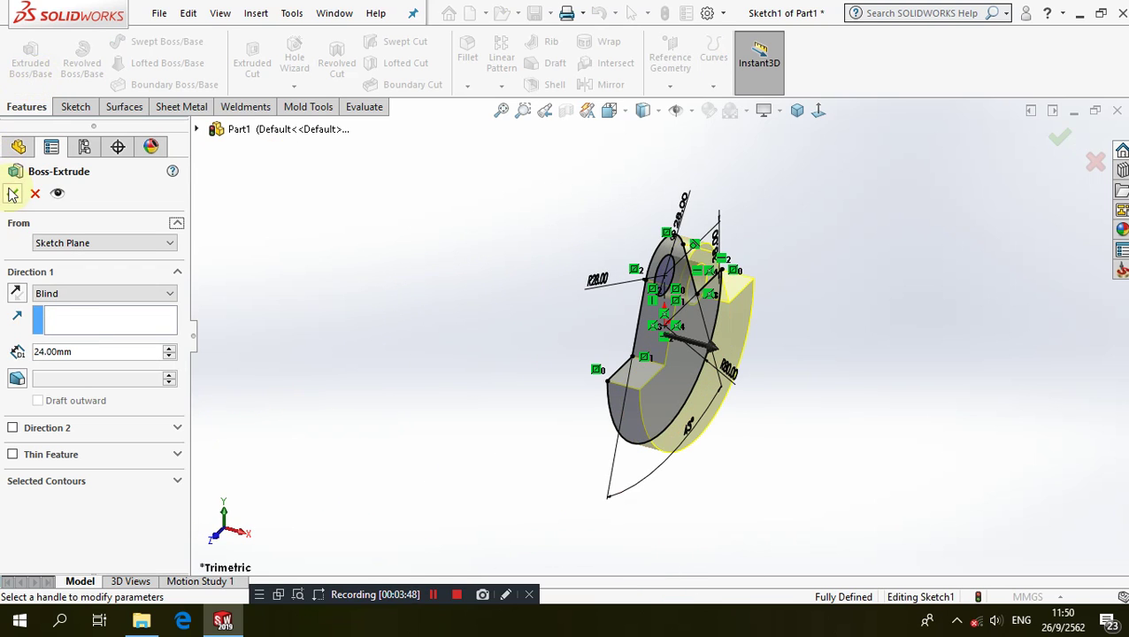
left_click(12, 194)
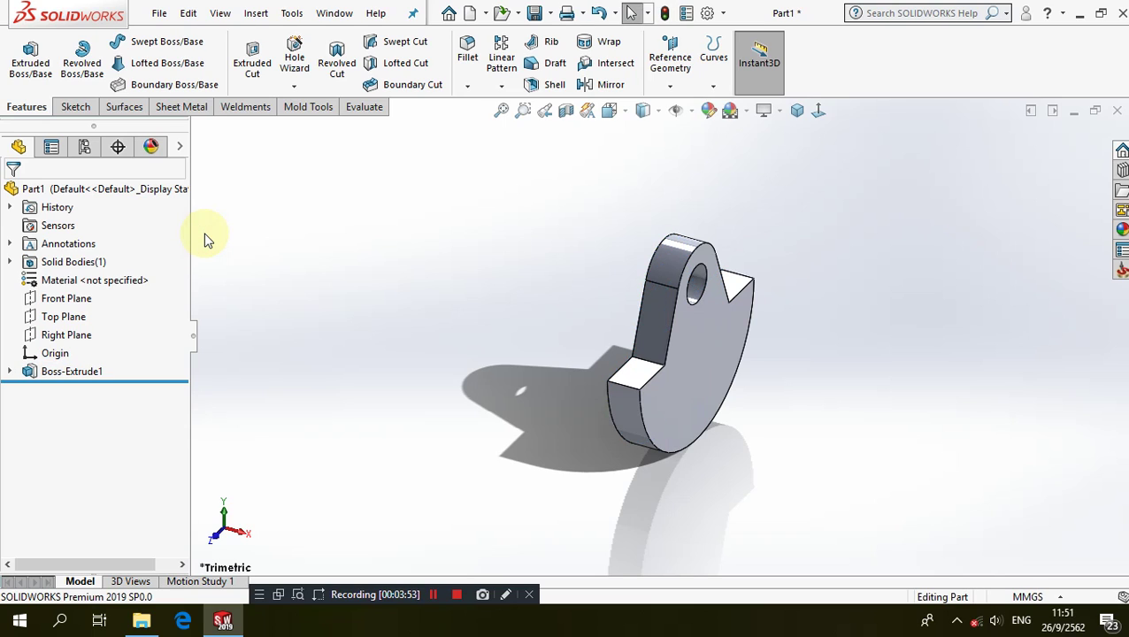
- Start a sketch on the Front Plane and draw a corner rectangle along the part's edge
left_click(69, 299)
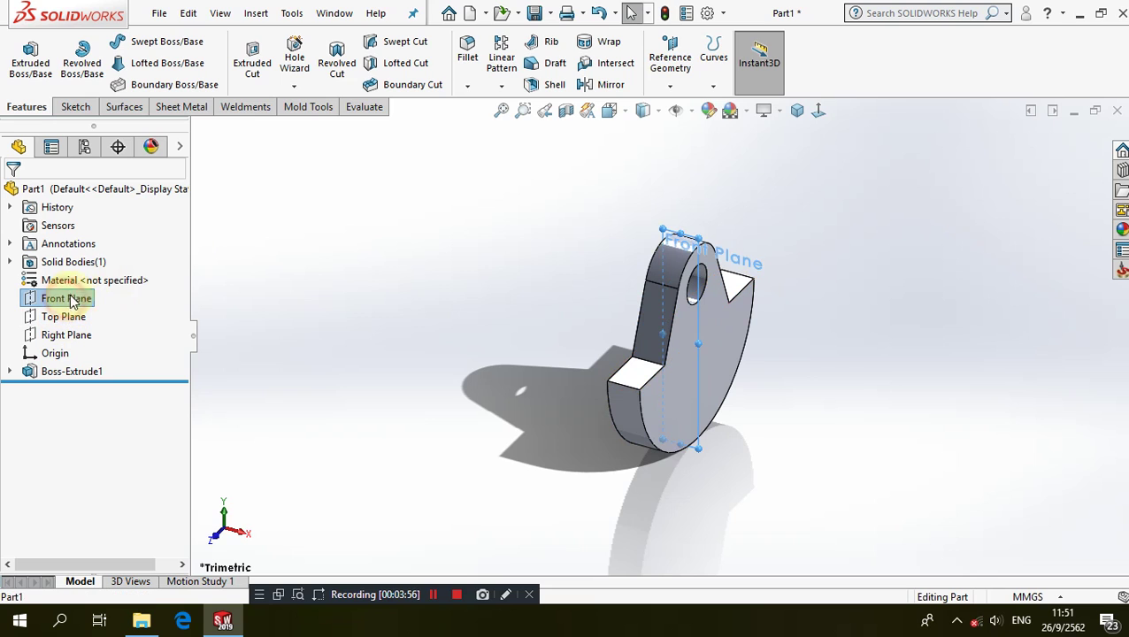
left_click(80, 281)
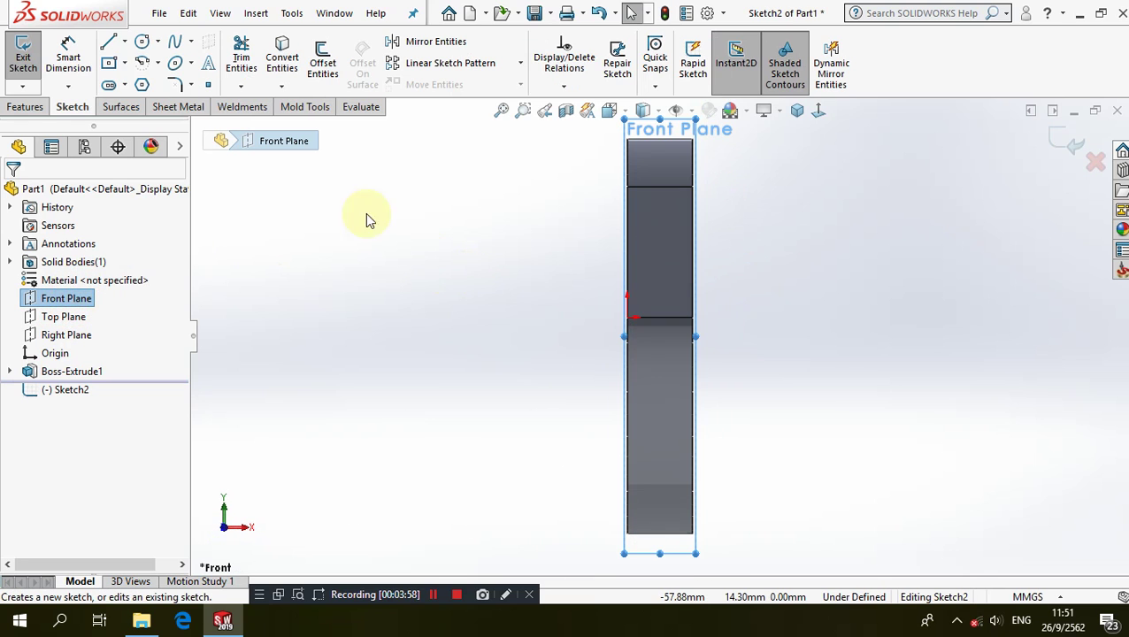
left_click(124, 63)
left_click(130, 86)
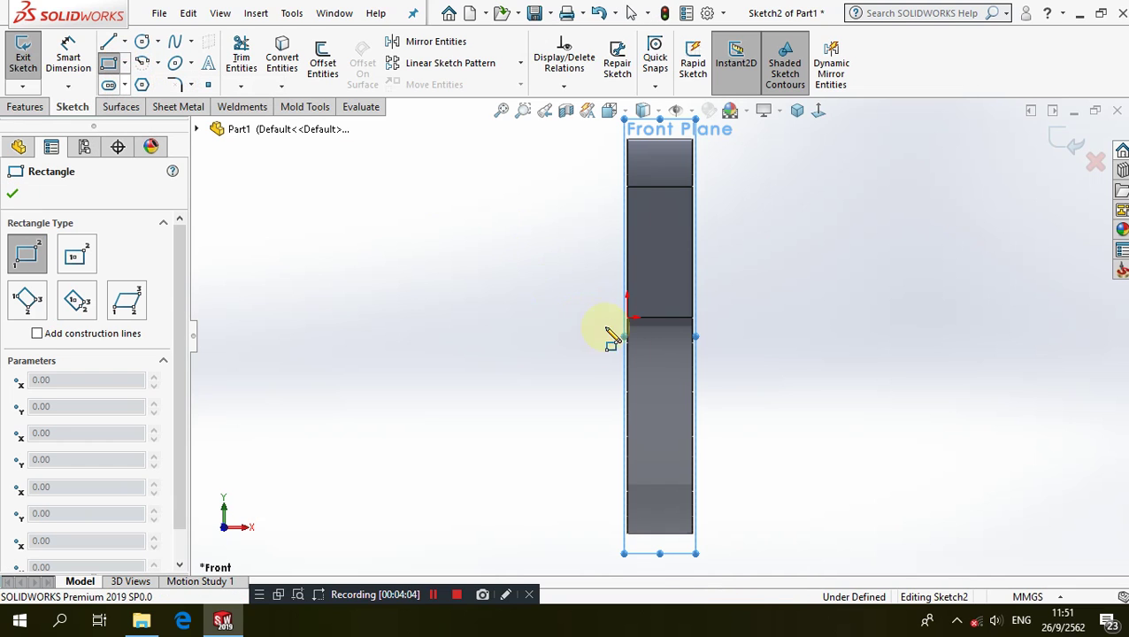
left_click(629, 373)
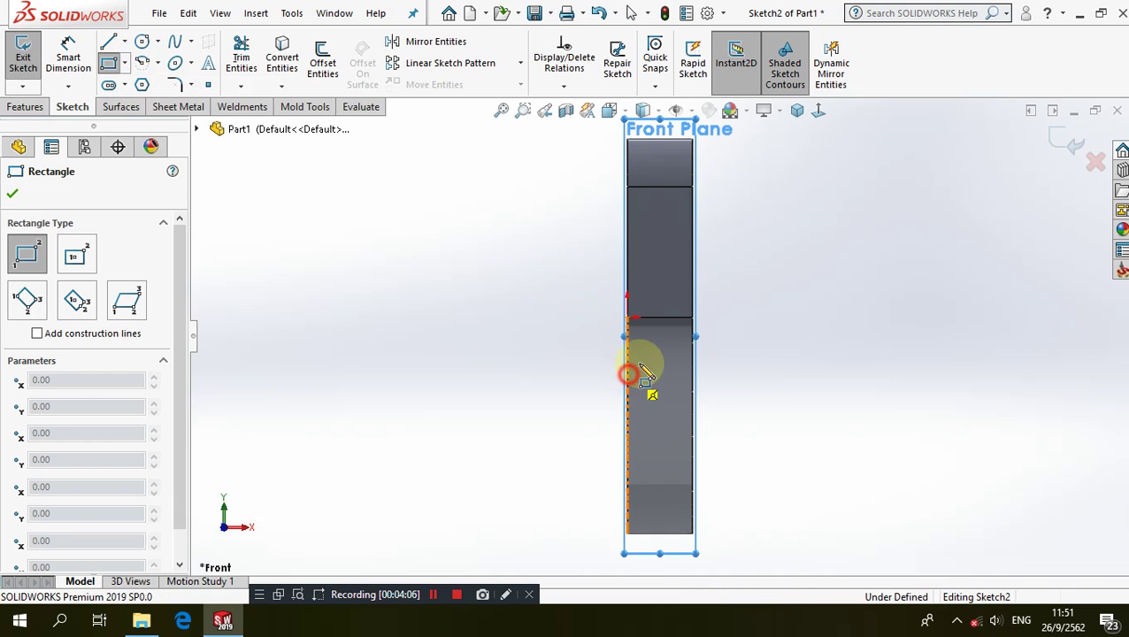
left_click(643, 140)
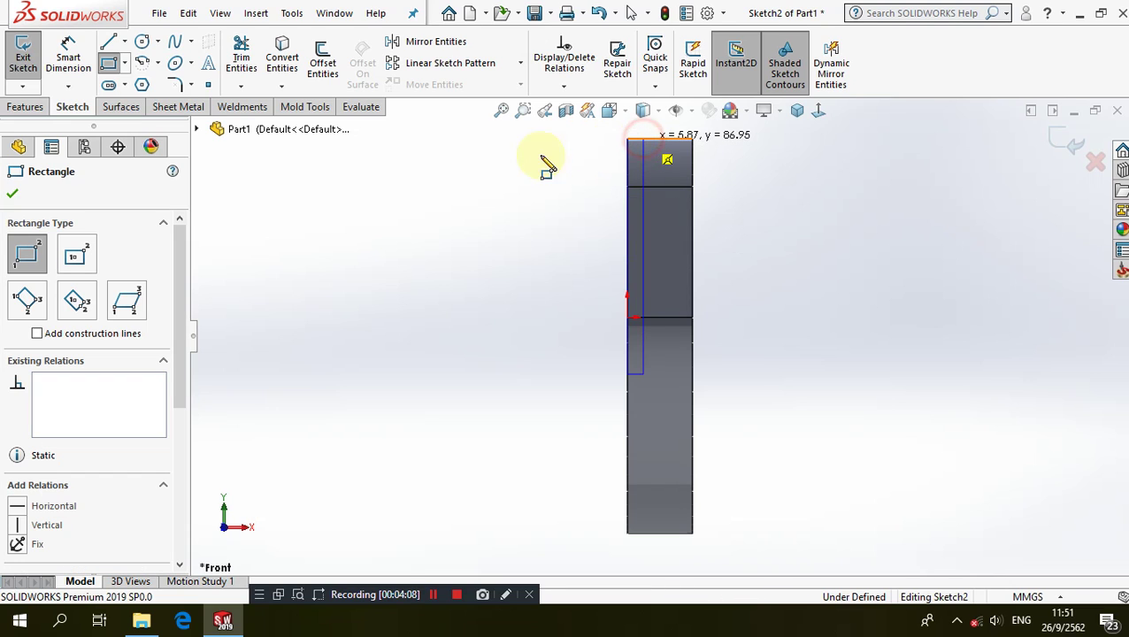
- Dimension the rectangle's lower corner 82 mm above the part's bottom edge
left_click(55, 69)
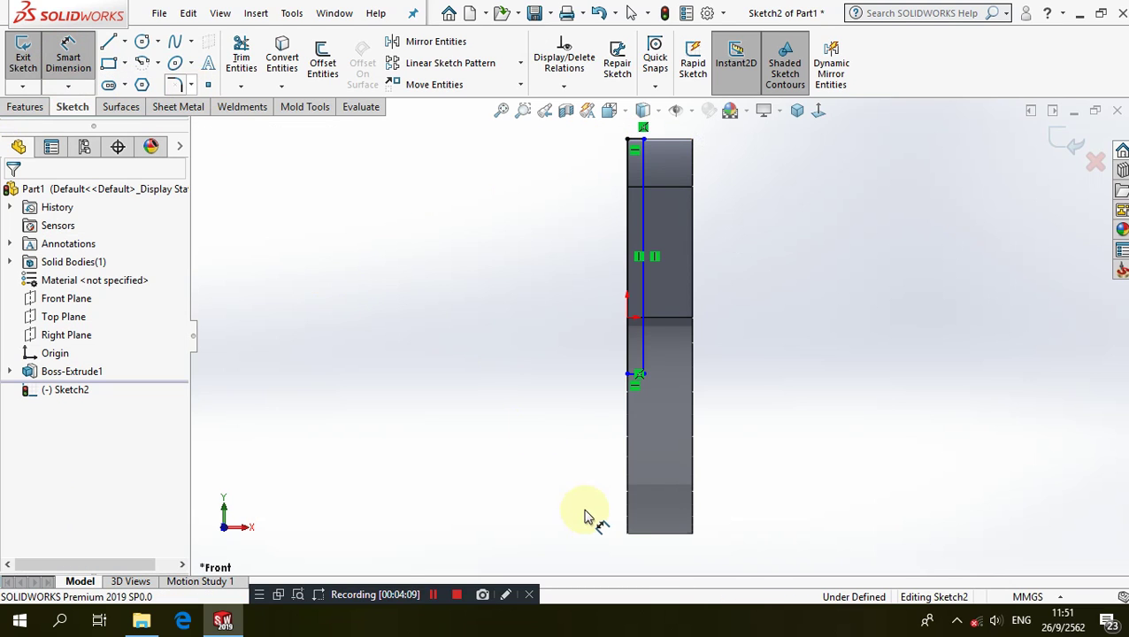
left_click(669, 540)
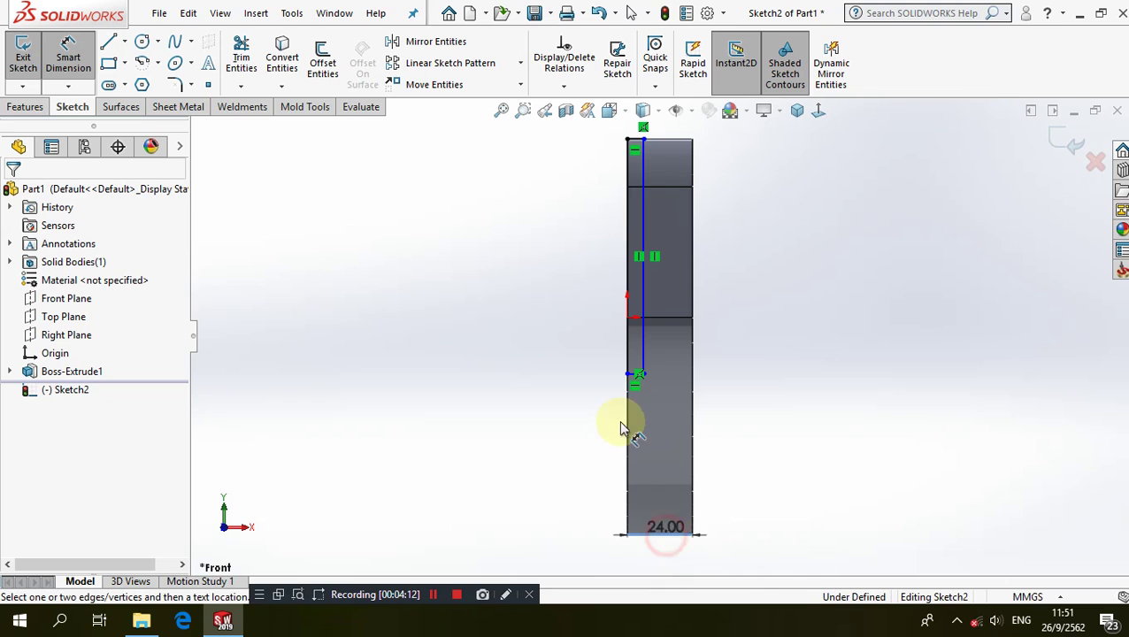
left_click(632, 375)
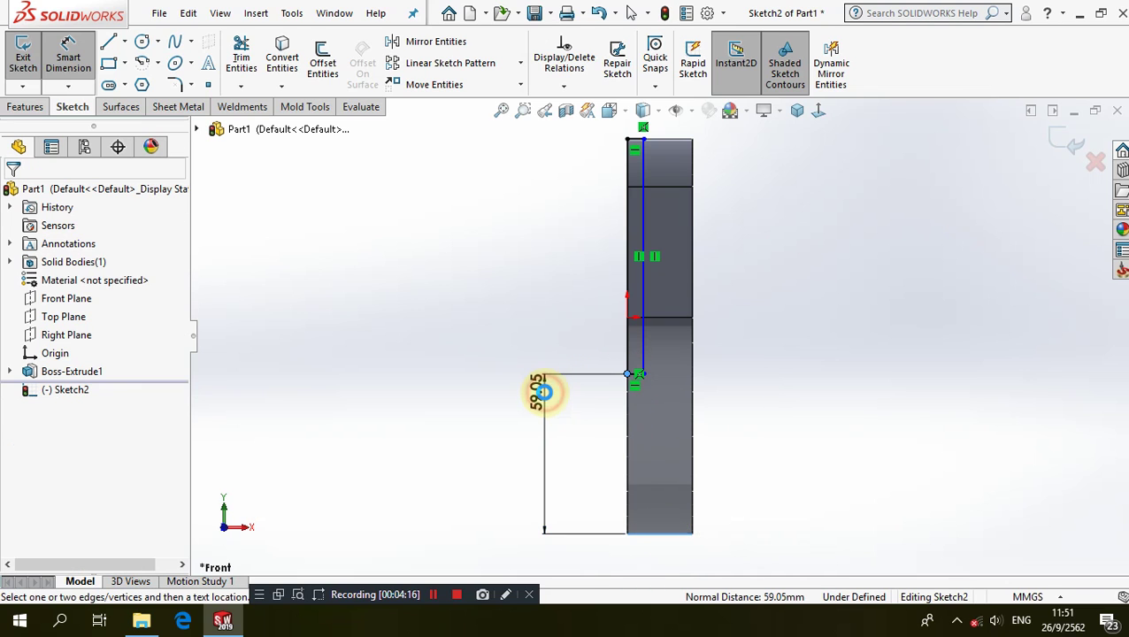
left_click(542, 386)
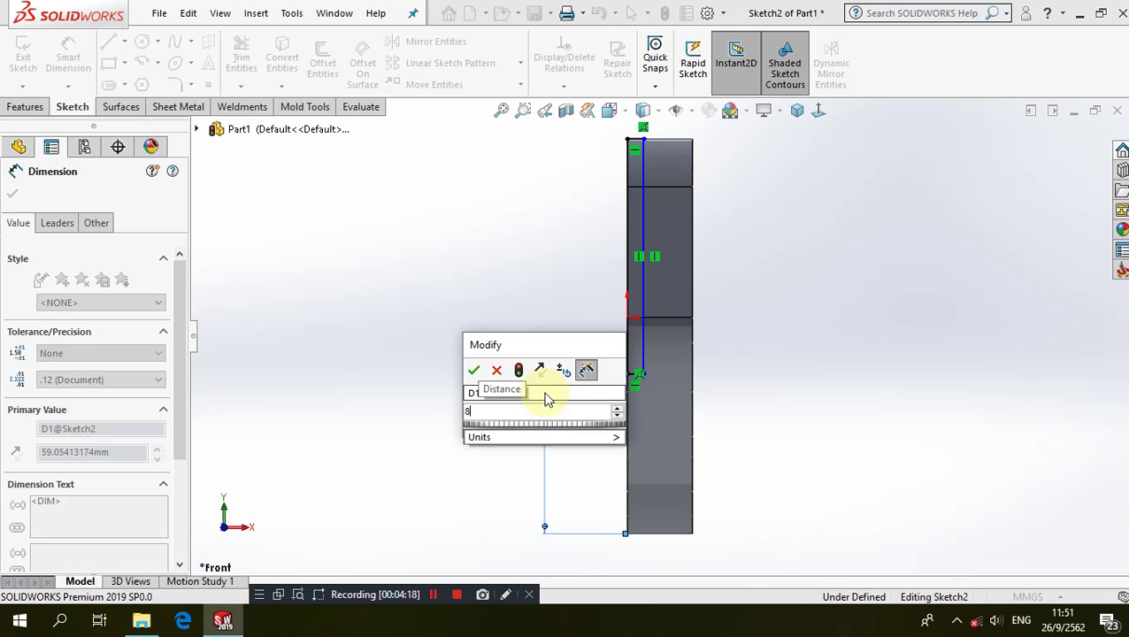
type("82")
key("Escape")
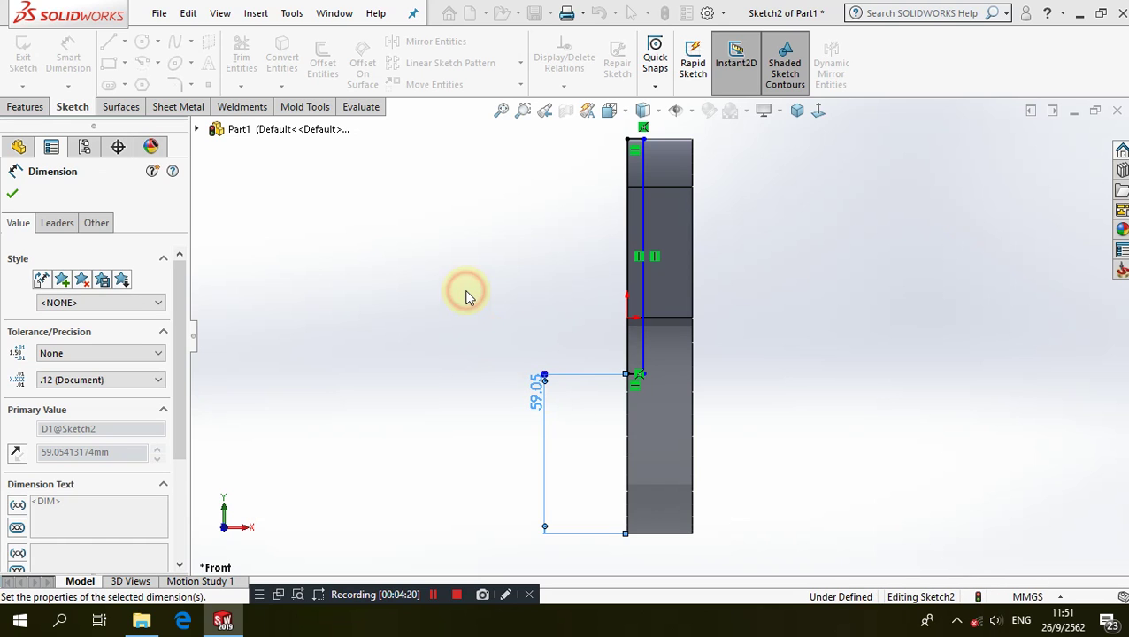
left_click(566, 302)
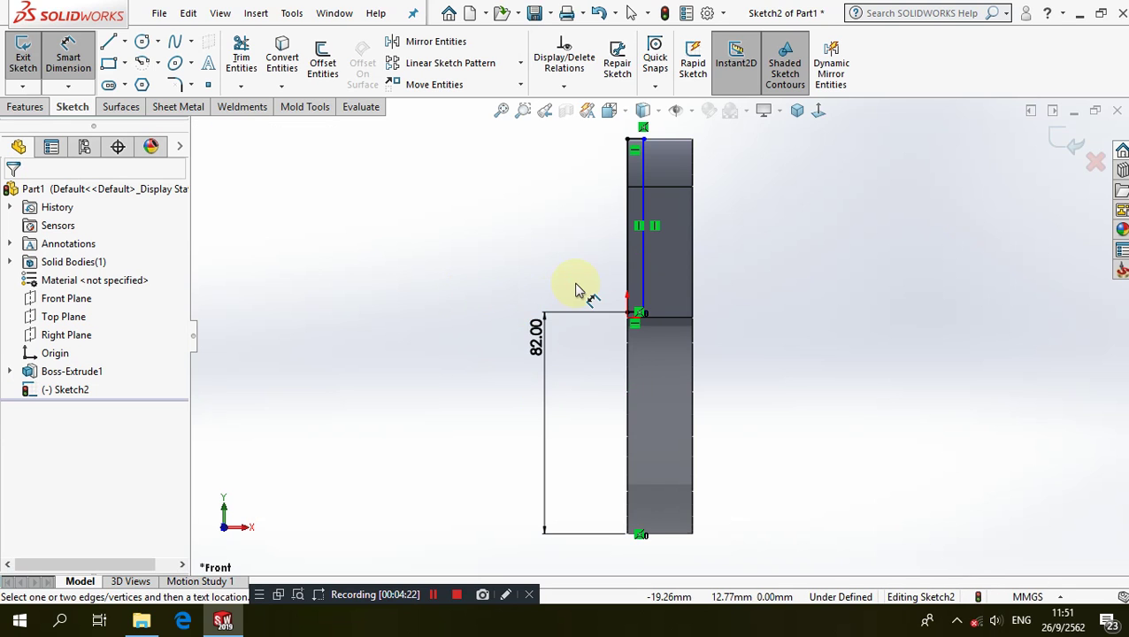
- Dimension the rectangle's top edge to a 3.00 width
scroll(633, 223, "down", 3)
scroll(650, 212, "down", 2)
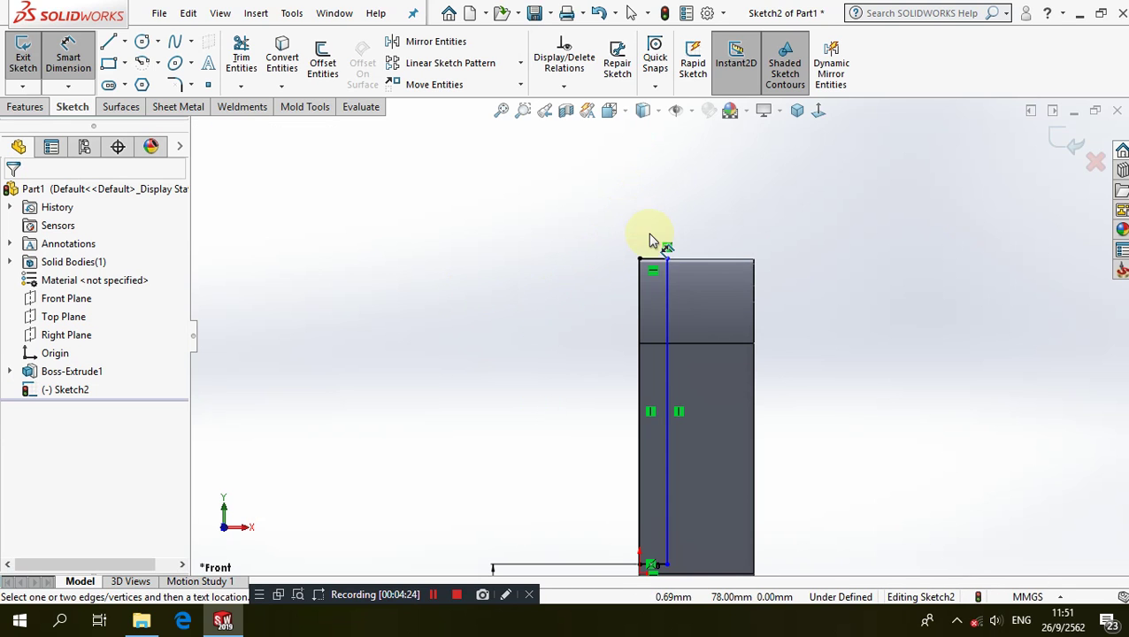
left_click(655, 261)
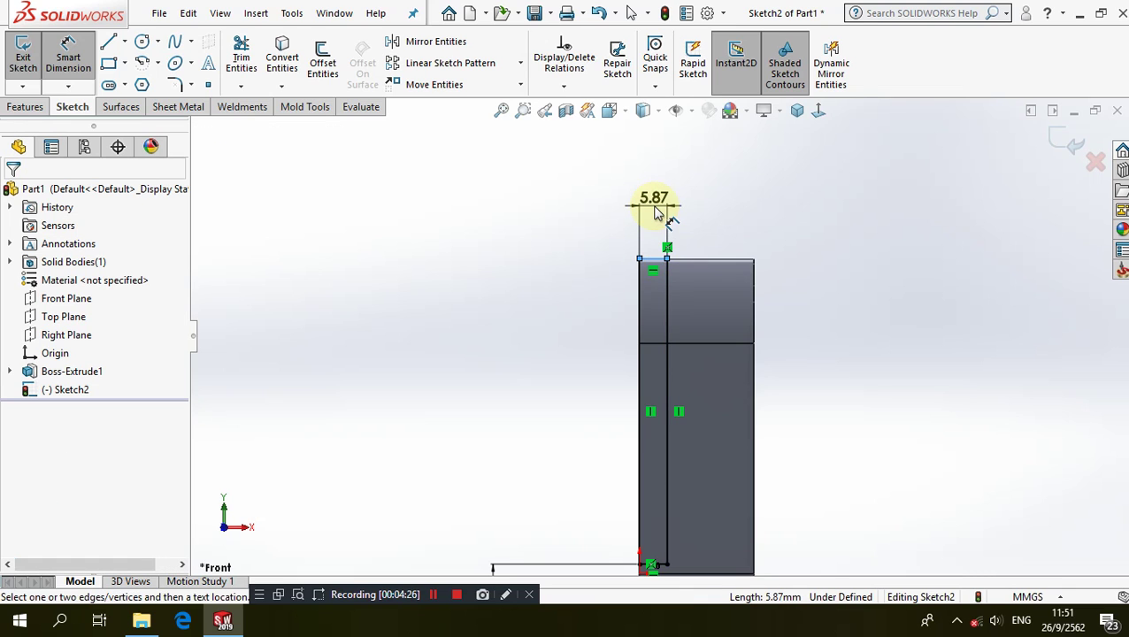
left_click(654, 213)
key("Return")
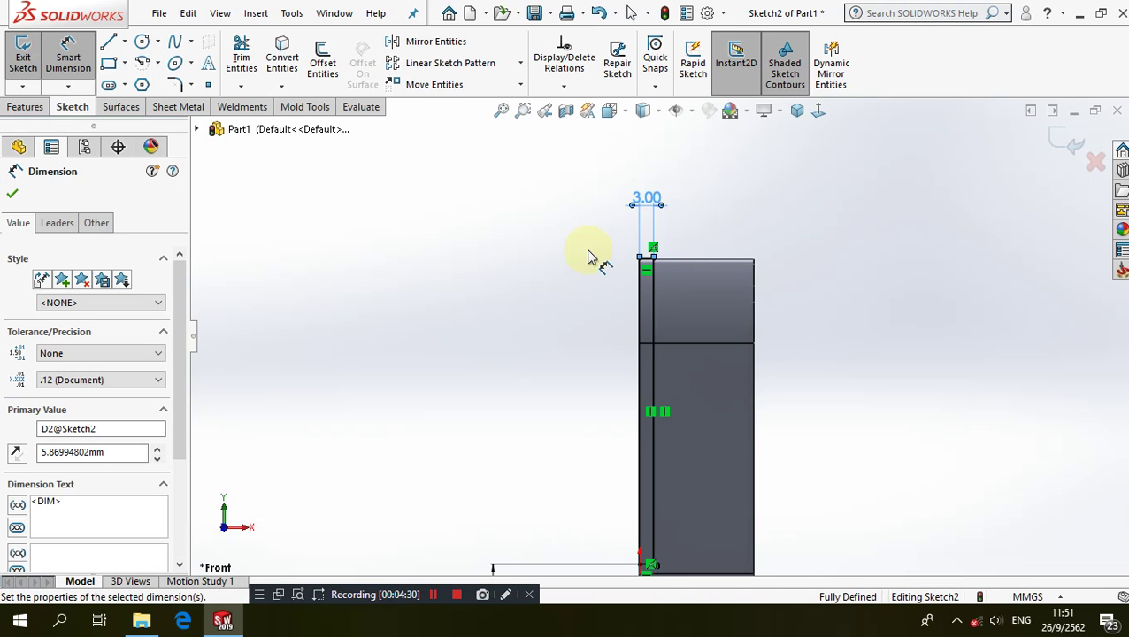
key("Escape")
- Cut Sketch2 through the solid Mid Plane at 240 mm depth as Cut-Extrude1
left_click(29, 109)
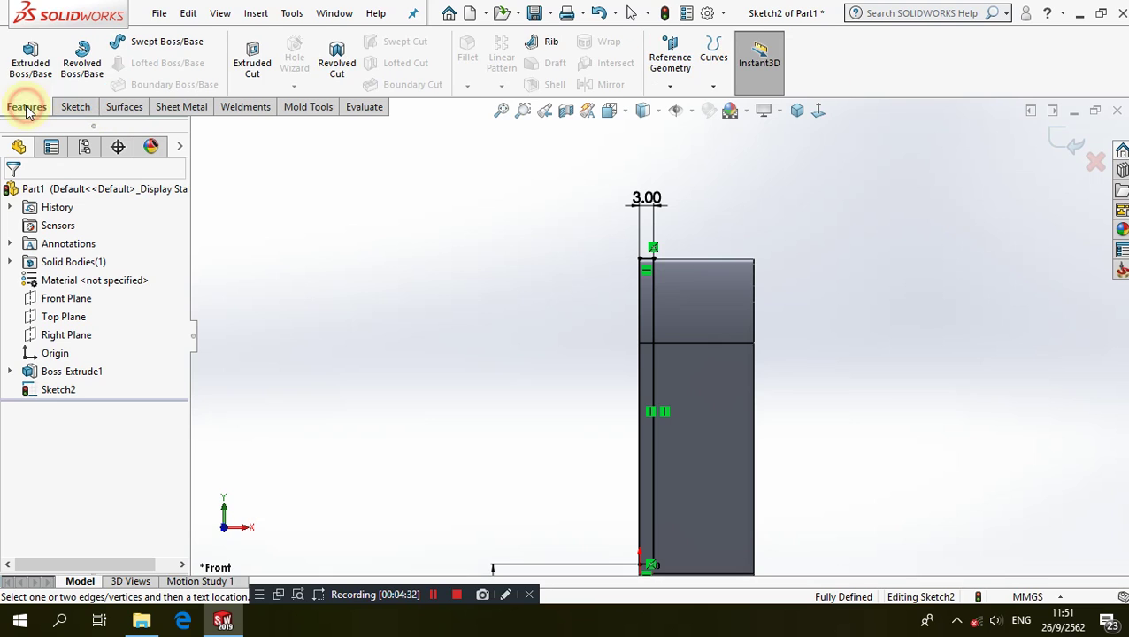
left_click(292, 58)
left_click(263, 62)
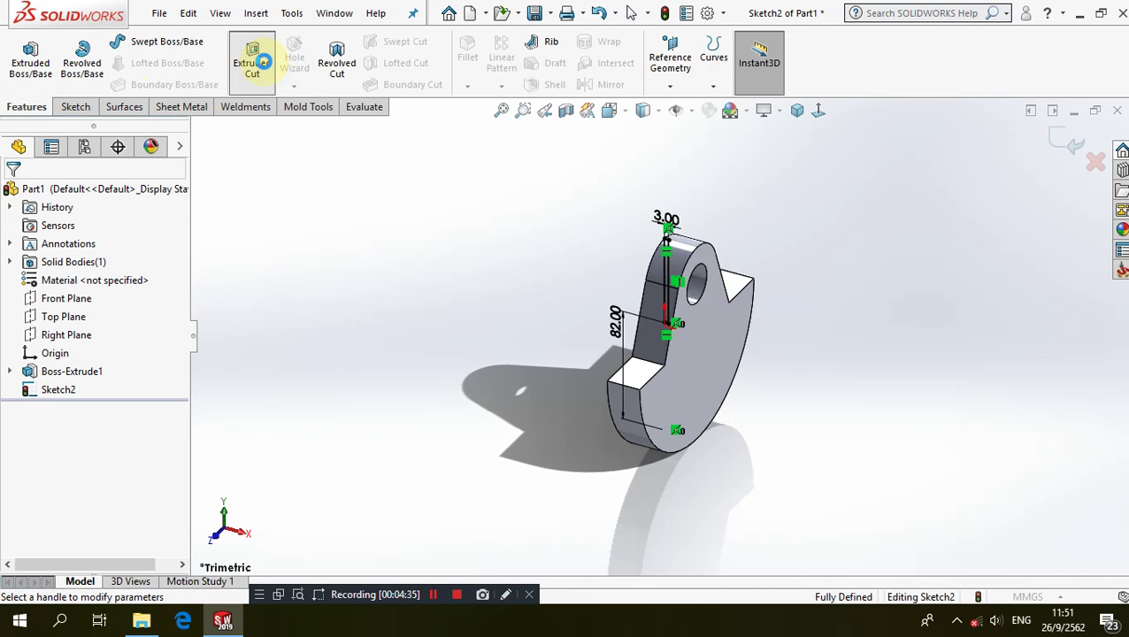
left_click(42, 294)
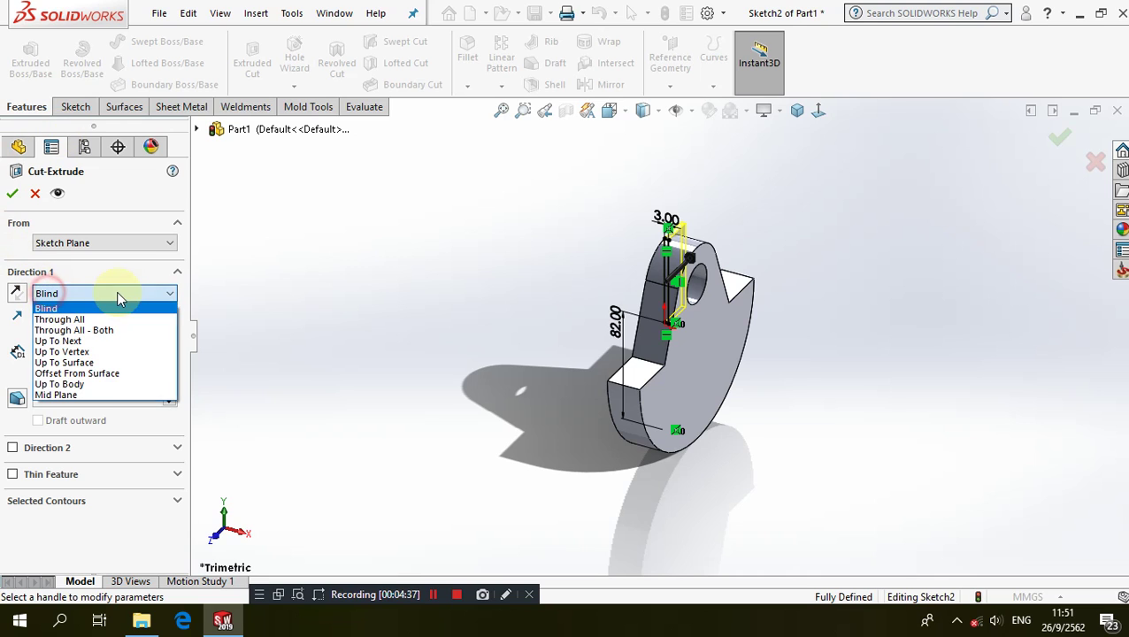
left_click(106, 391)
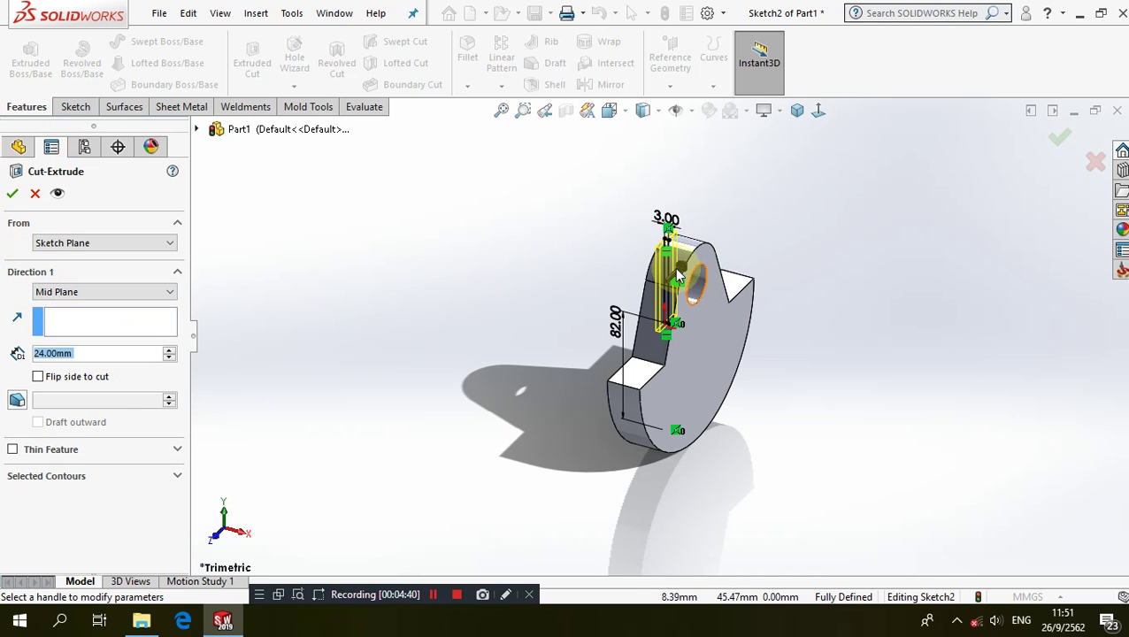
left_click_drag(682, 271, 775, 206)
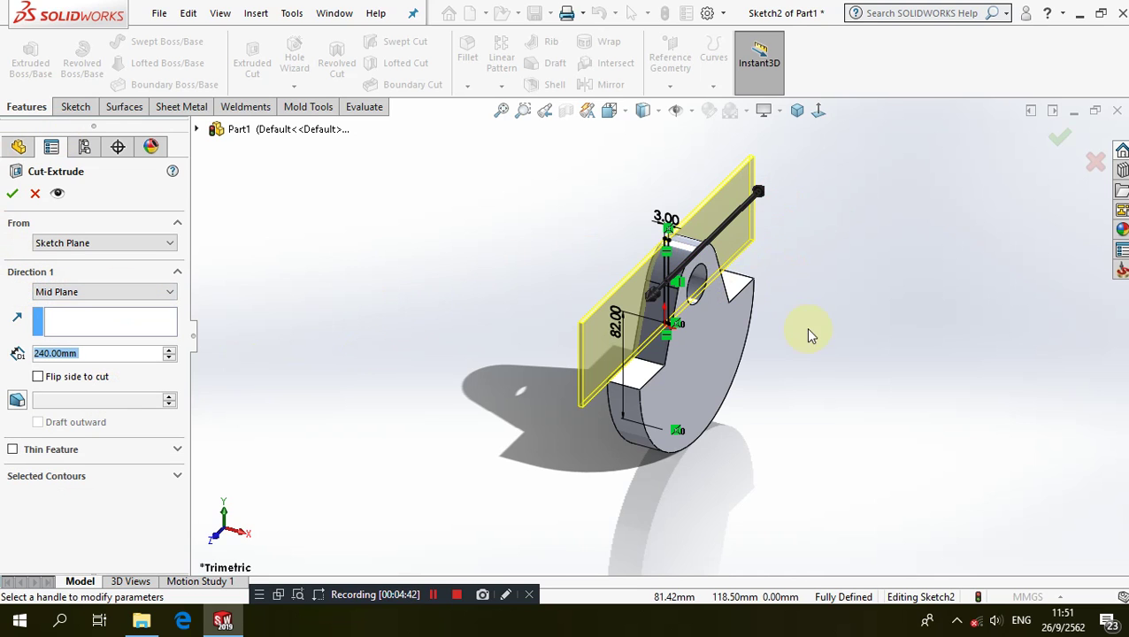
scroll(733, 295, "down", 3)
middle_click_drag(732, 295, 183, 268)
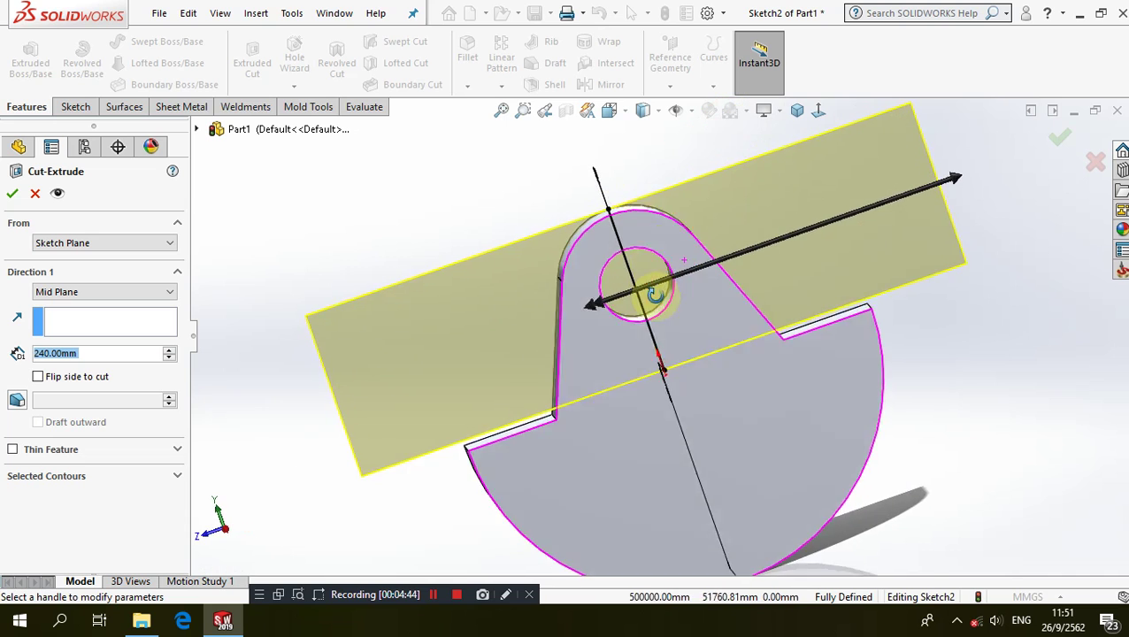
left_click(13, 195)
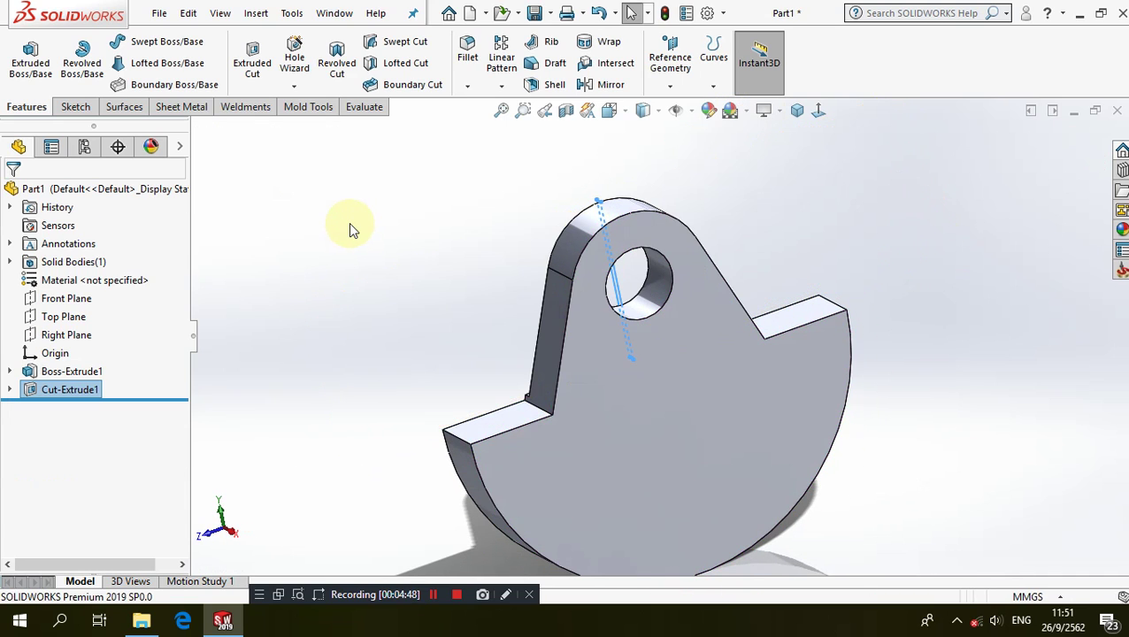
left_click(410, 318)
mouse_move(413, 317)
middle_mouse_down()
mouse_move(507, 464)
mouse_move(424, 383)
mouse_move(375, 311)
middle_mouse_up()
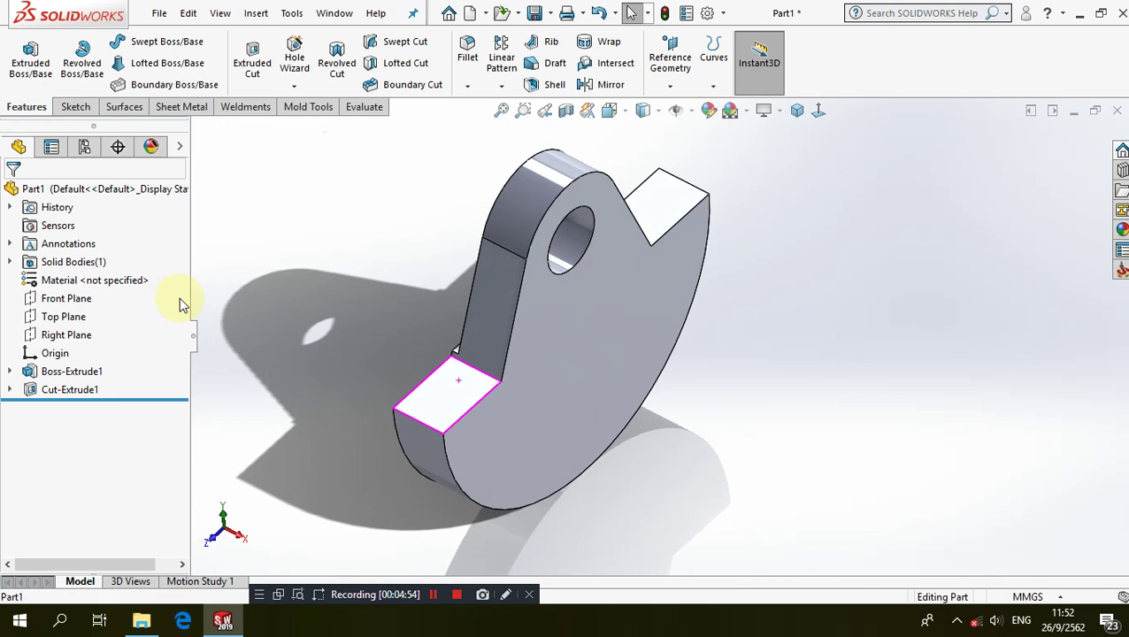
- Start a new sketch on the Front Plane and zoom in on the part
left_click(55, 298)
left_click(90, 282)
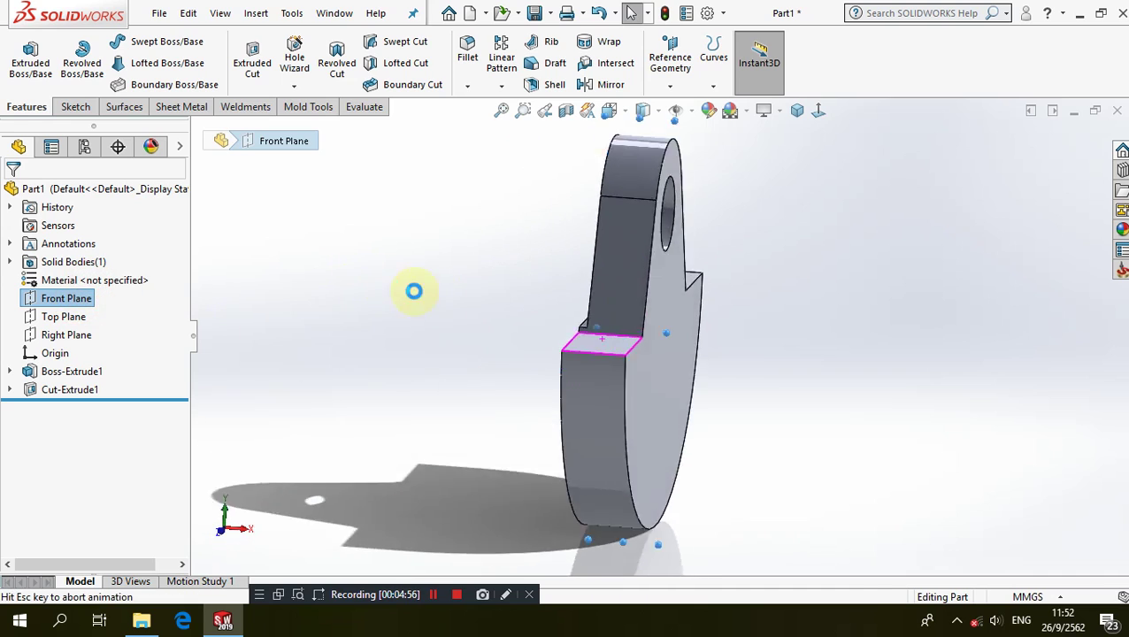
scroll(921, 362, "down", 2)
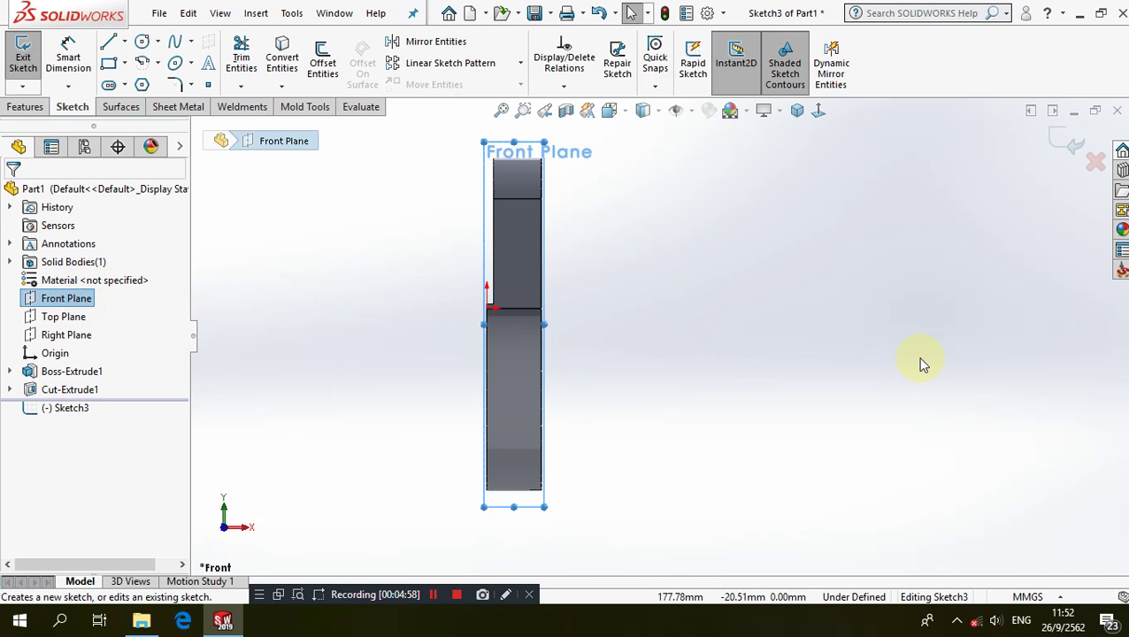
scroll(920, 362, "down", 2)
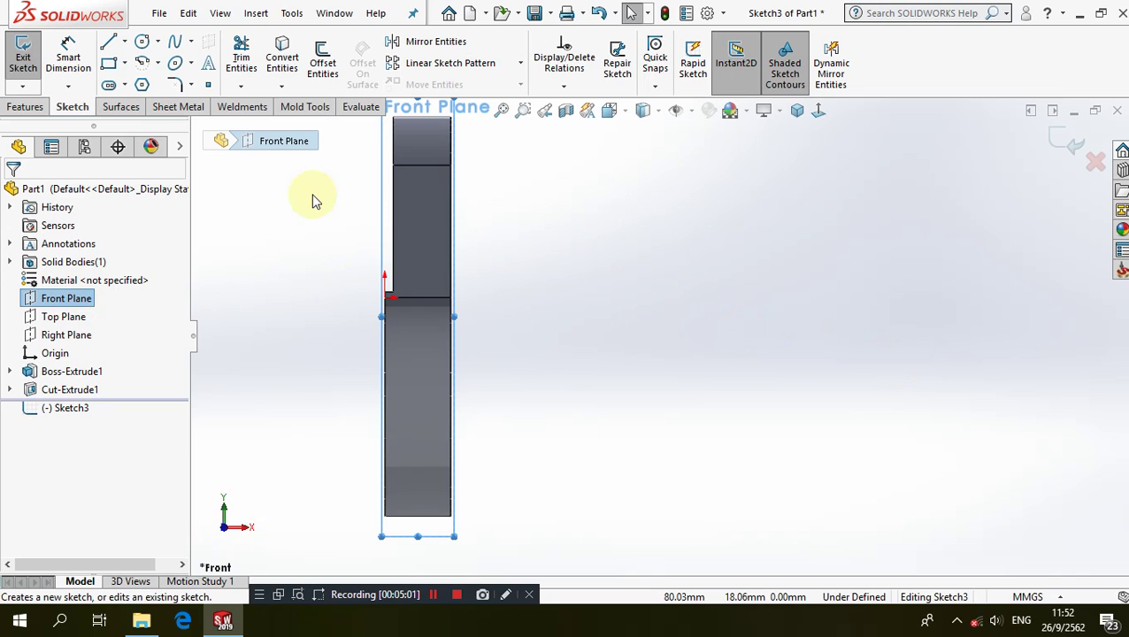
- Draw a closed stepped line profile with a sloped upper edge beside the part
left_click(103, 43)
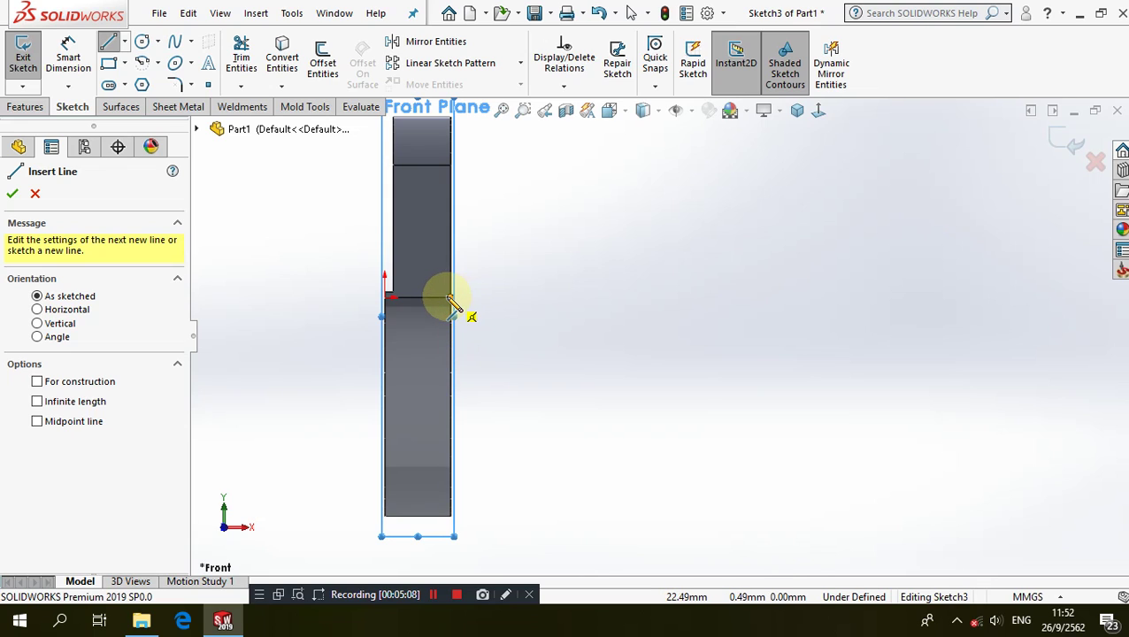
left_click_drag(452, 299, 674, 296)
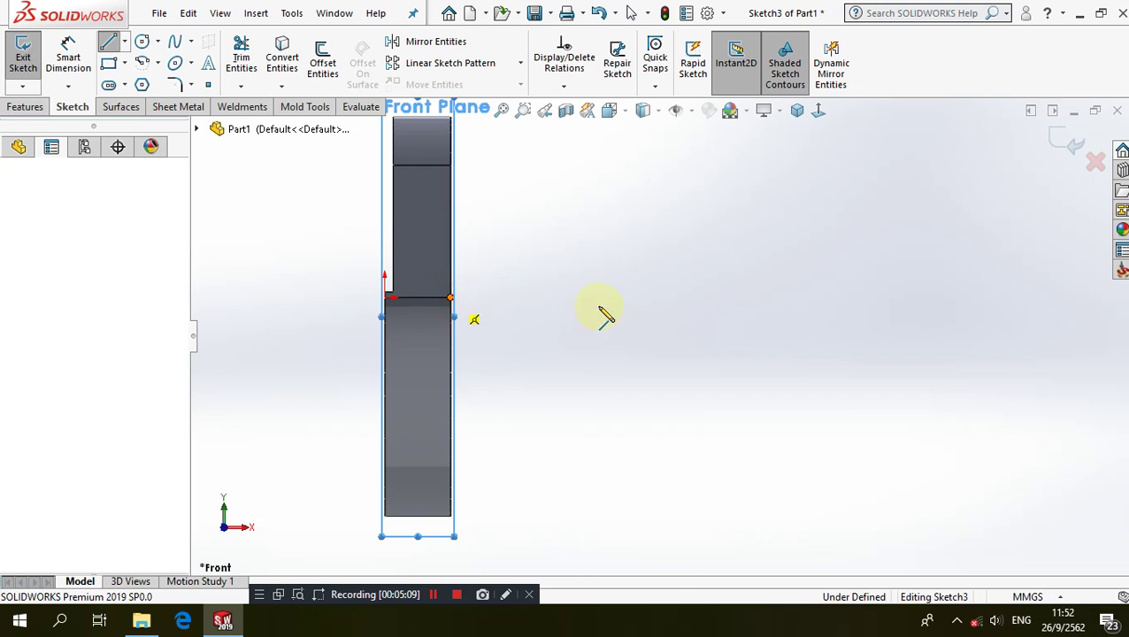
left_click(674, 296)
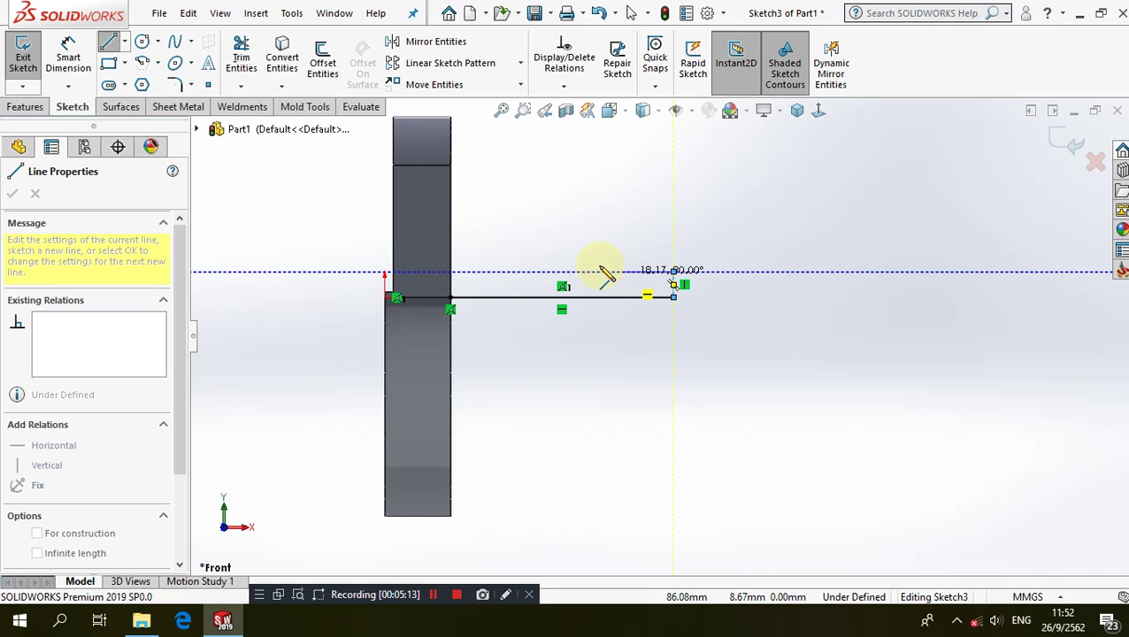
left_click(590, 255)
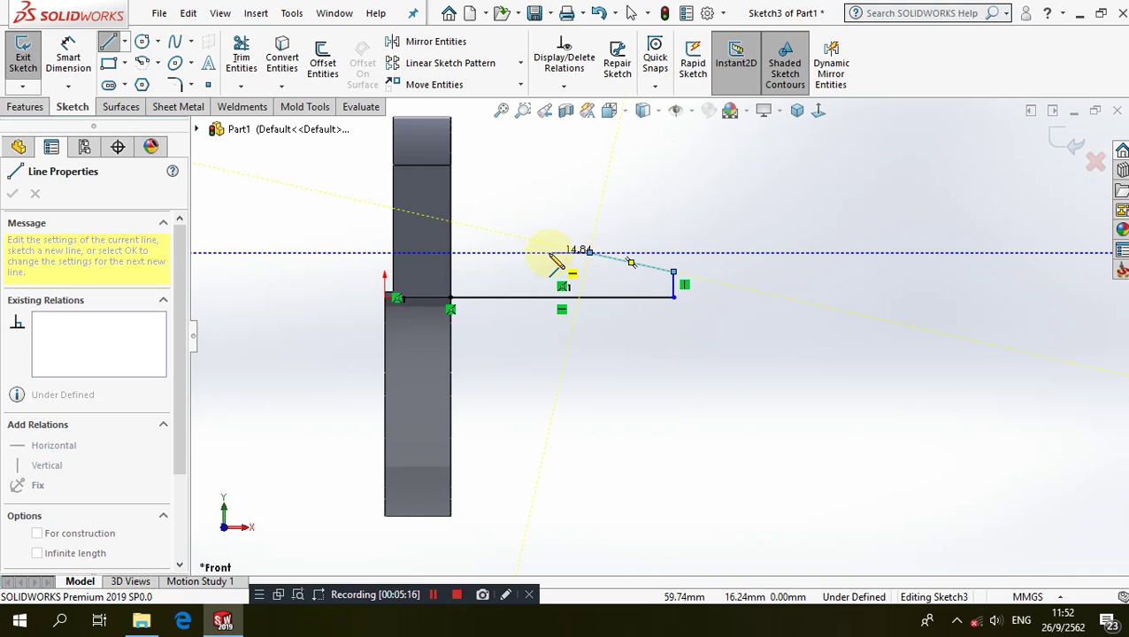
left_click(545, 254)
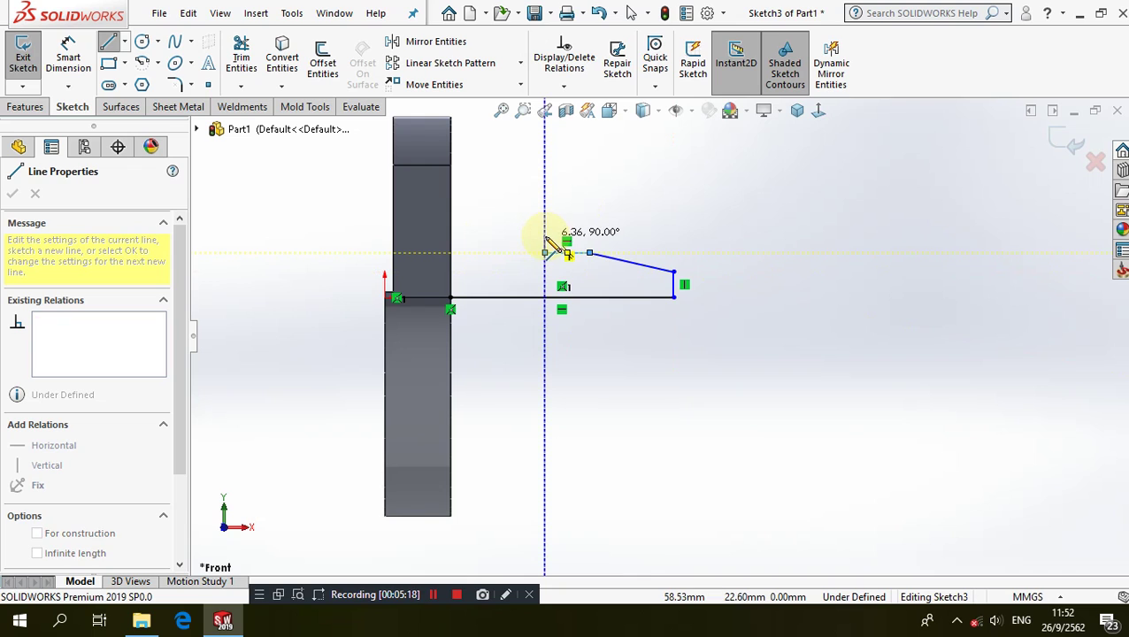
left_click(545, 237)
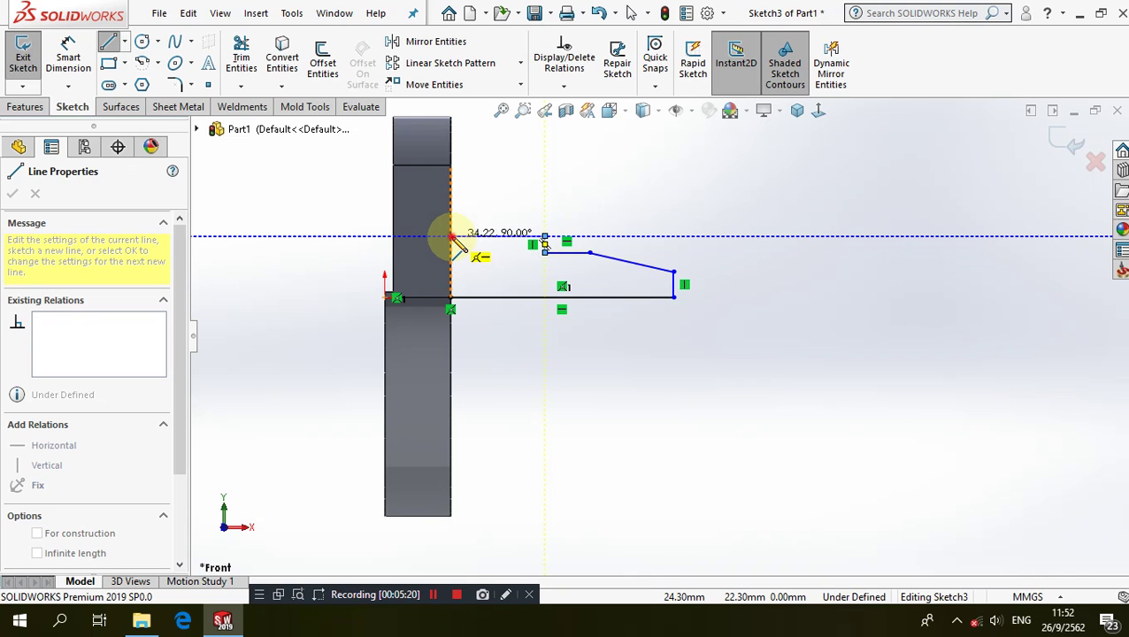
left_click(451, 237)
left_click(451, 298)
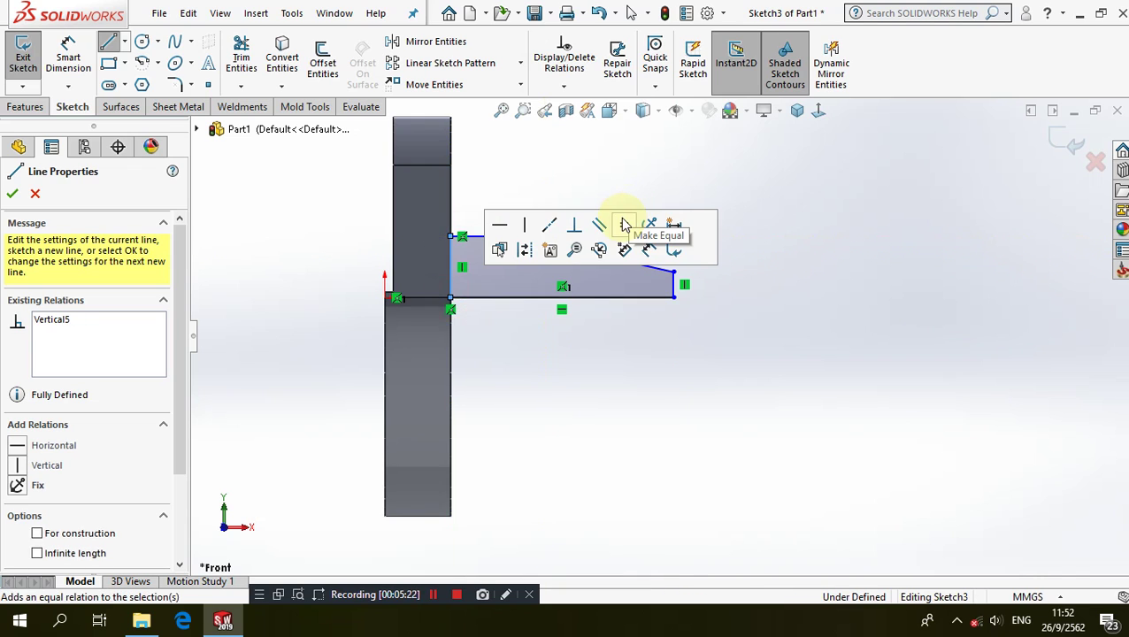
scroll(591, 182, "down", 2)
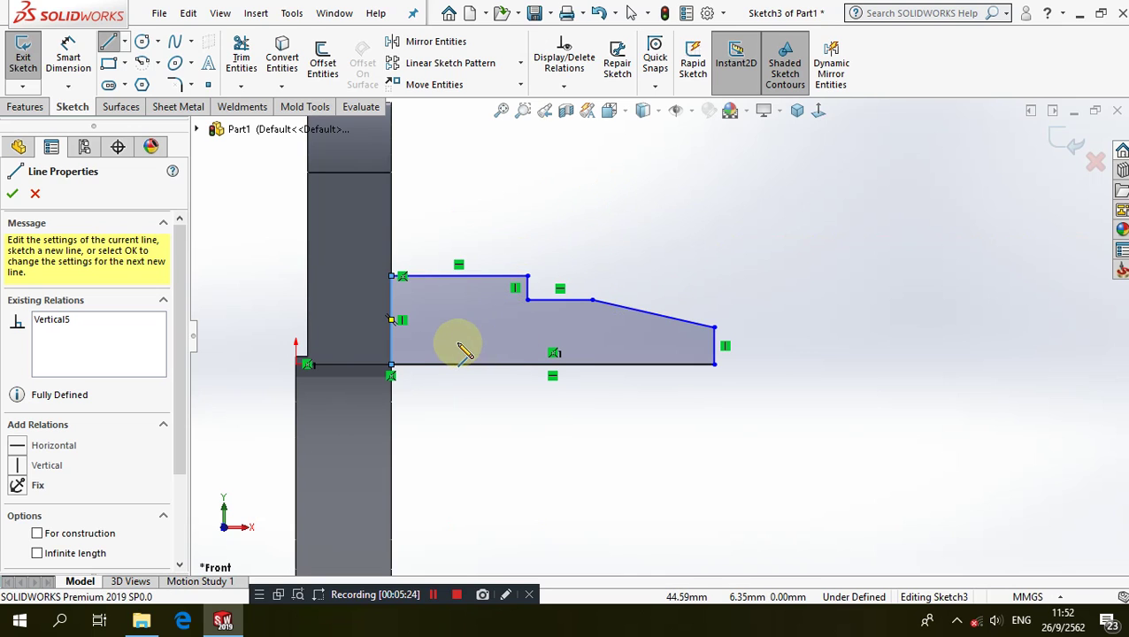
left_click(68, 57)
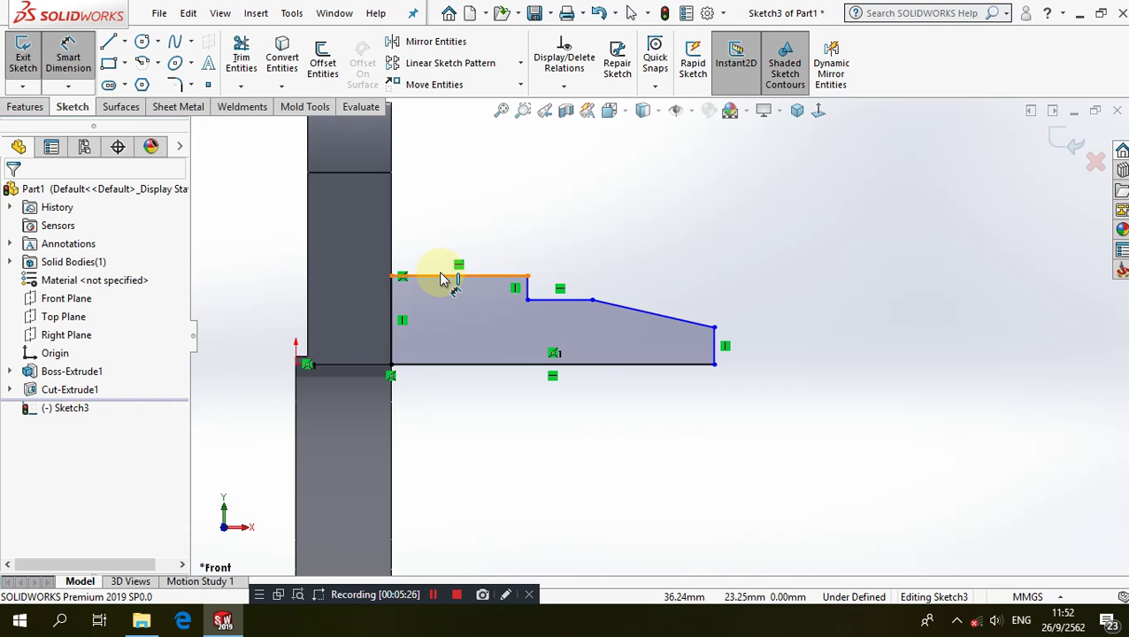
- Dimension the sketch's bottom edge to 64 mm
left_click(497, 364)
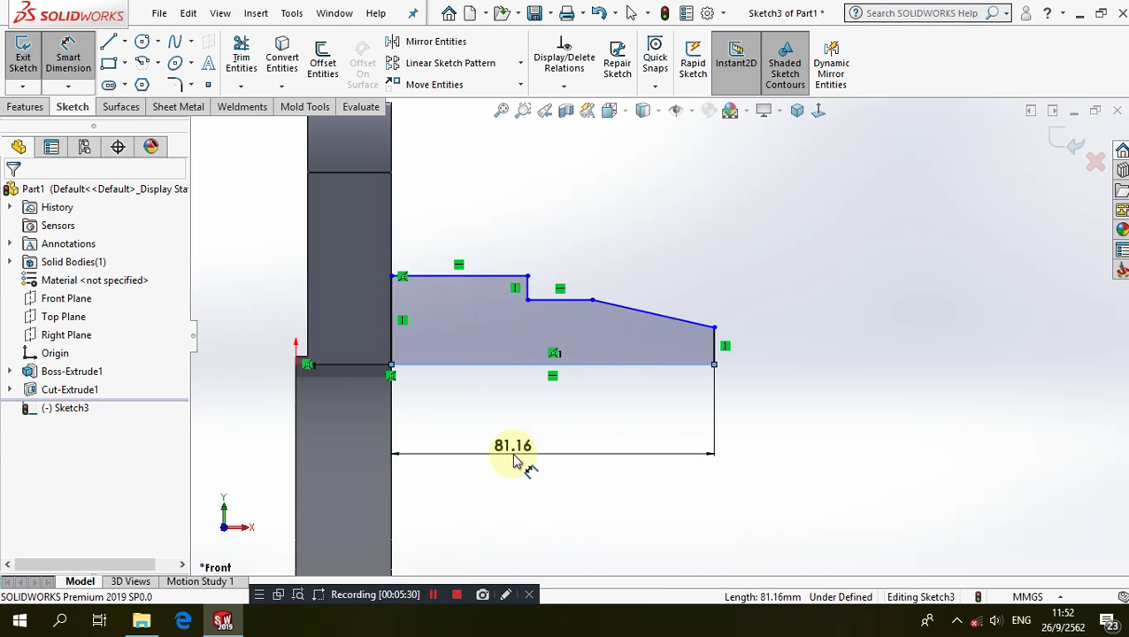
left_click(515, 460)
type("64")
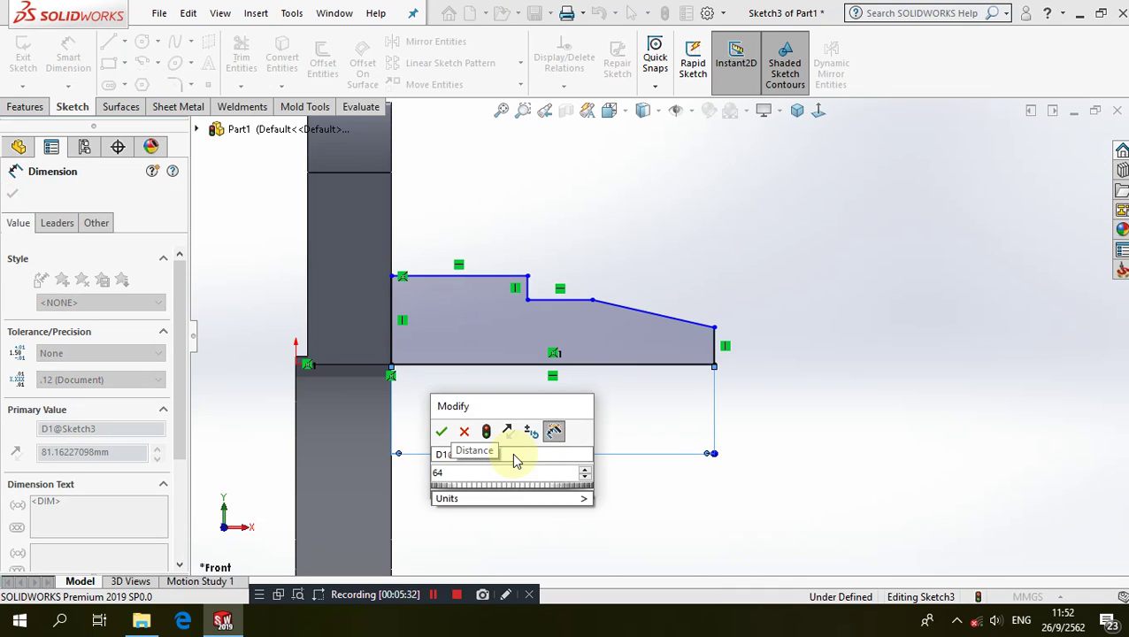
key("Escape")
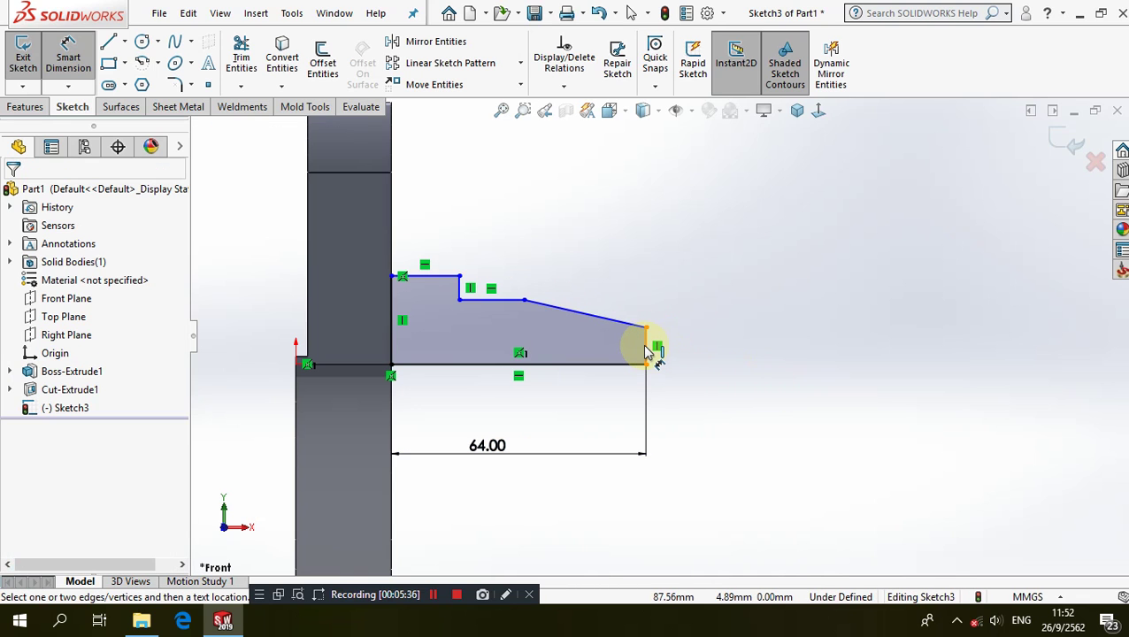
- Dimension the right edge height to 9.50 and add a step height dimension
left_click(648, 349)
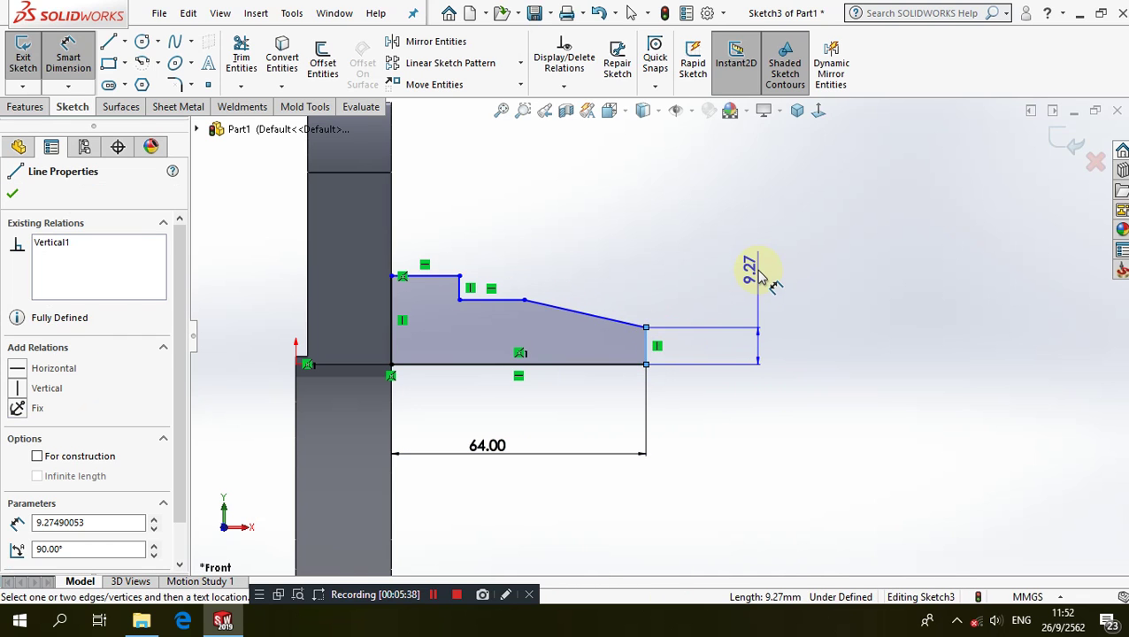
left_click(758, 270)
double_click(757, 274)
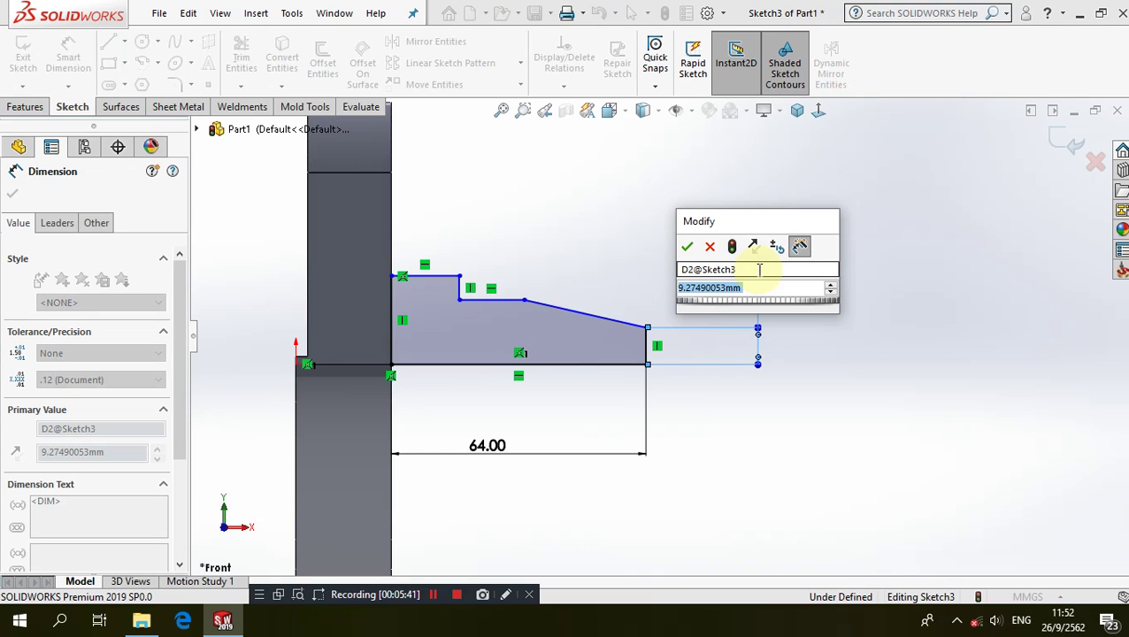
type("4.5")
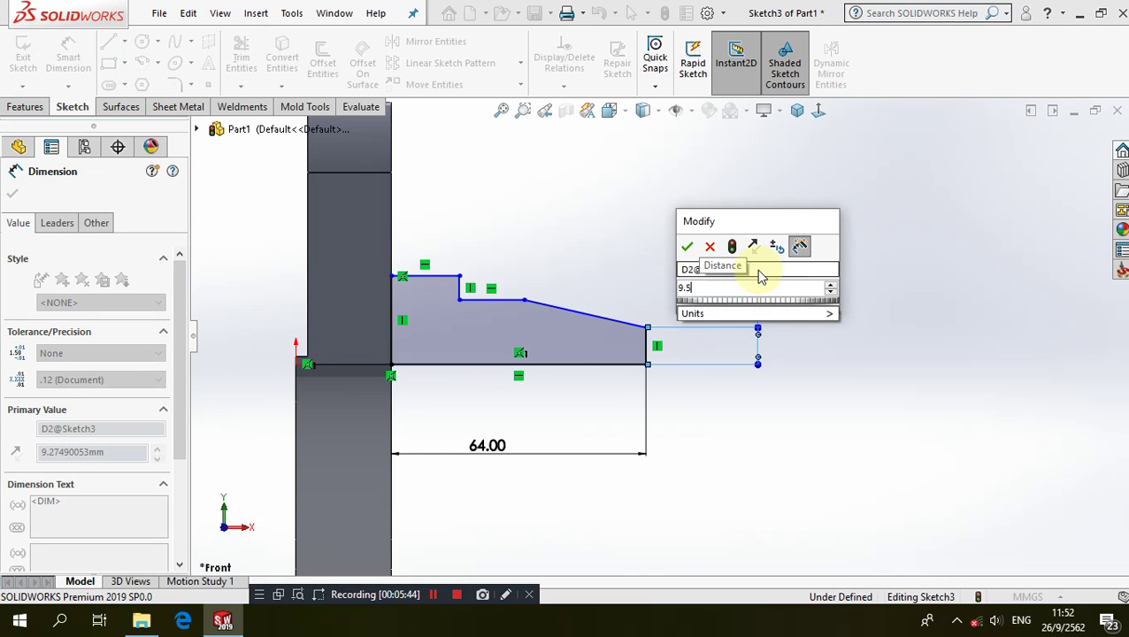
key("Escape")
left_click(842, 317)
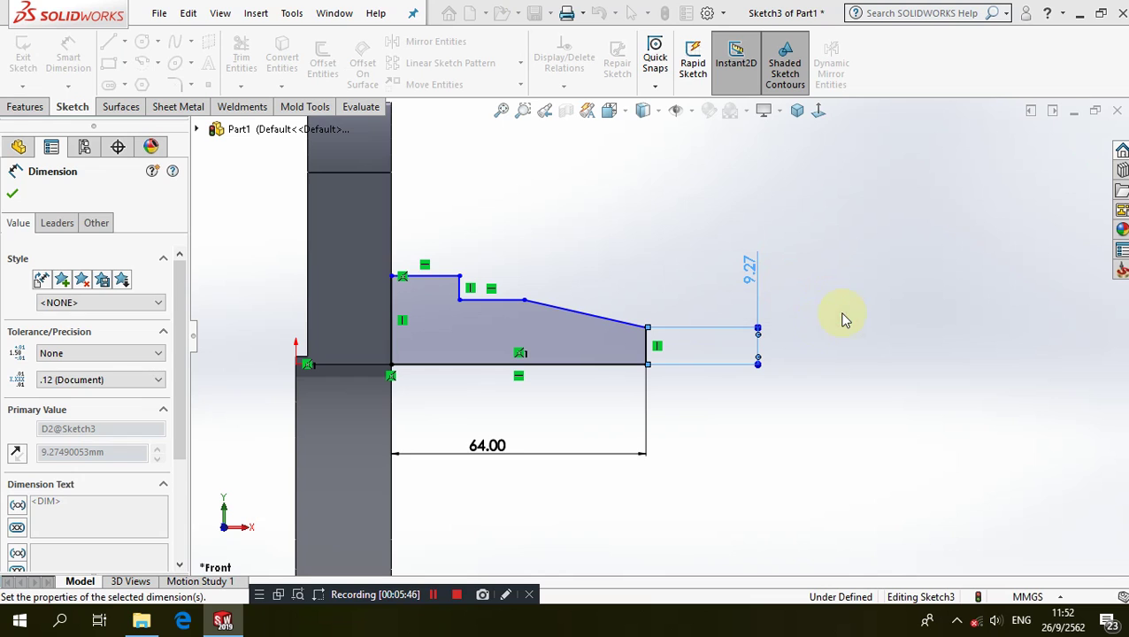
left_click(545, 376)
left_click(524, 299)
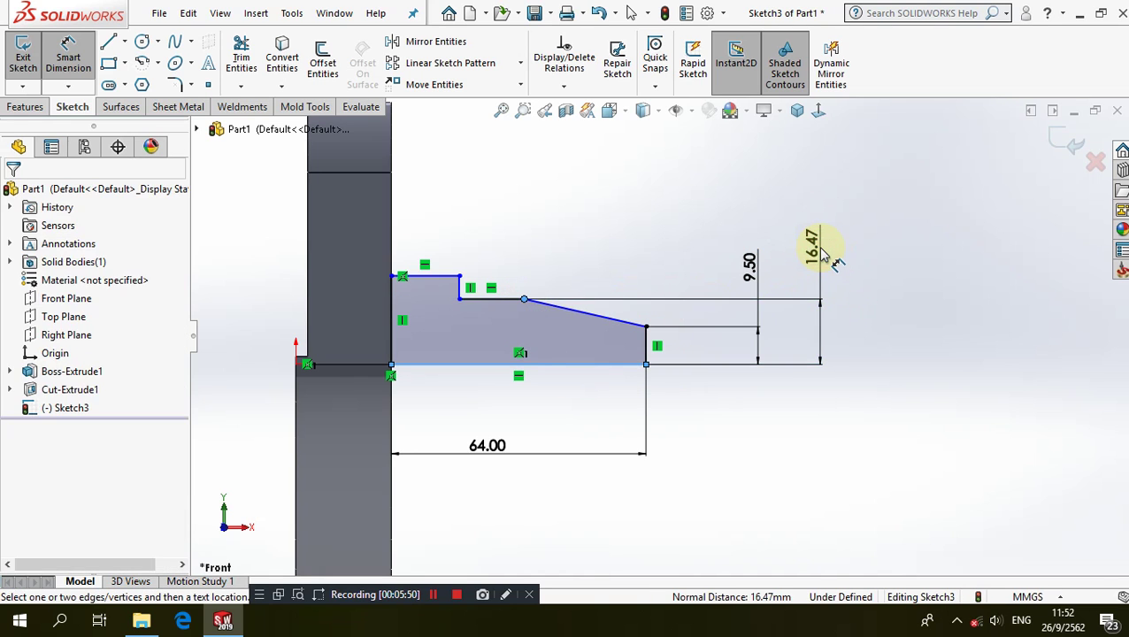
left_click(821, 254)
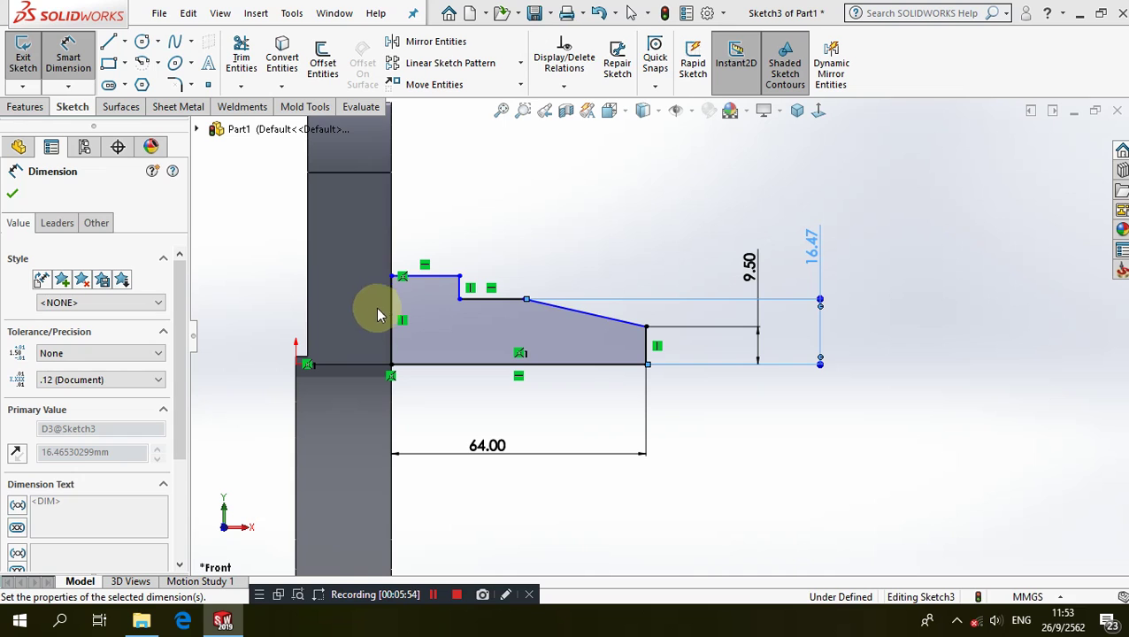
type("12")
- Set the left vertical line's height to 15
left_click(391, 302)
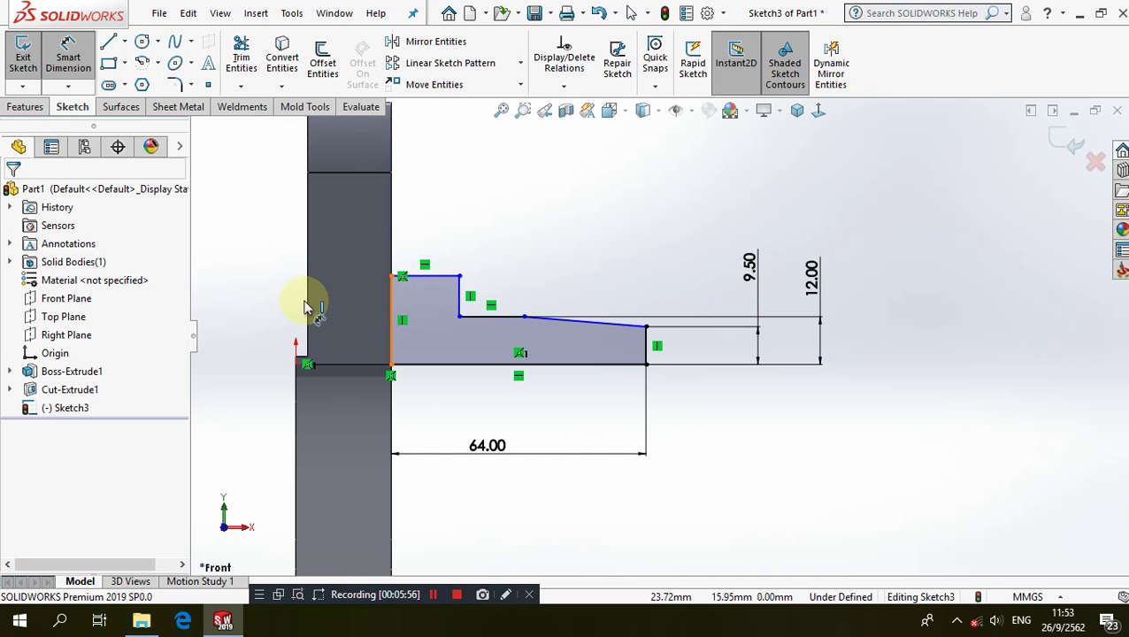
left_click(262, 286)
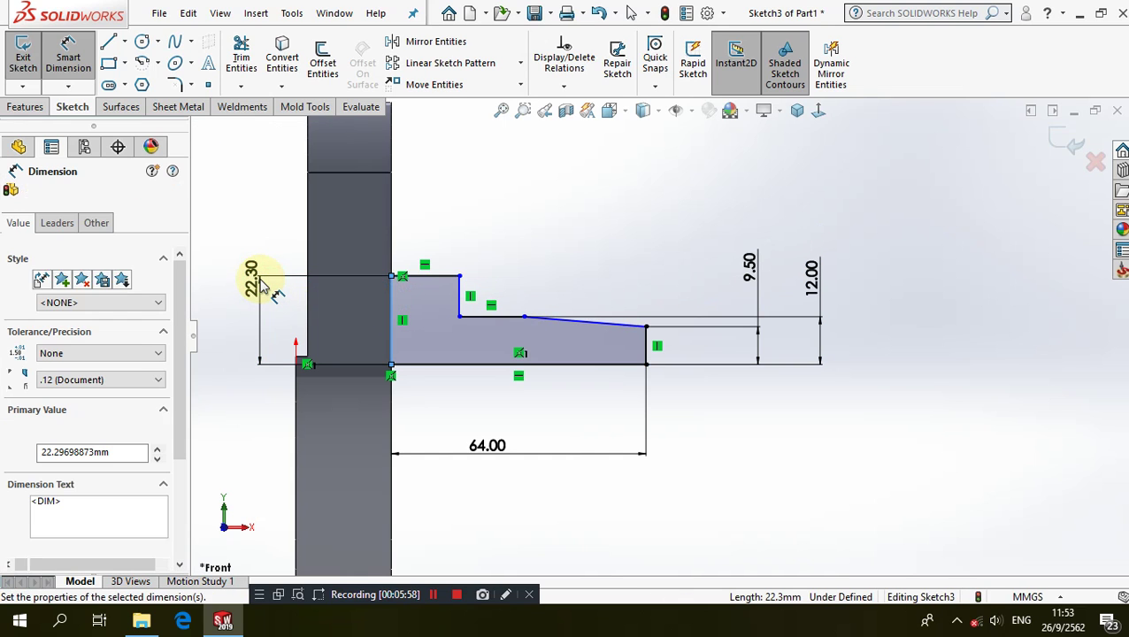
type("15")
key("Escape")
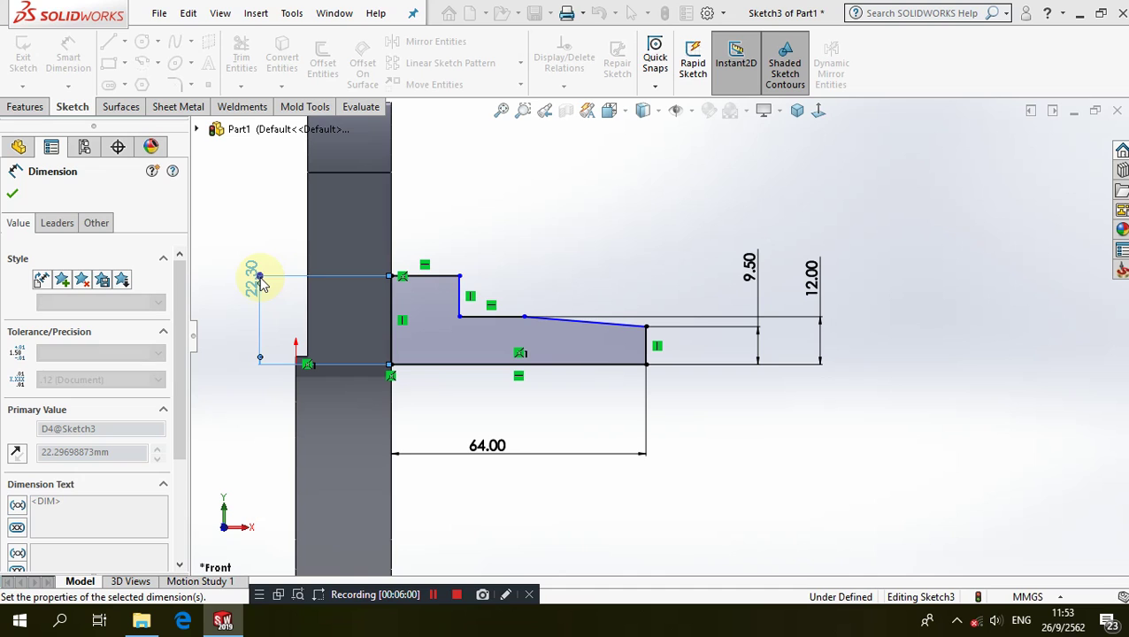
key("Return")
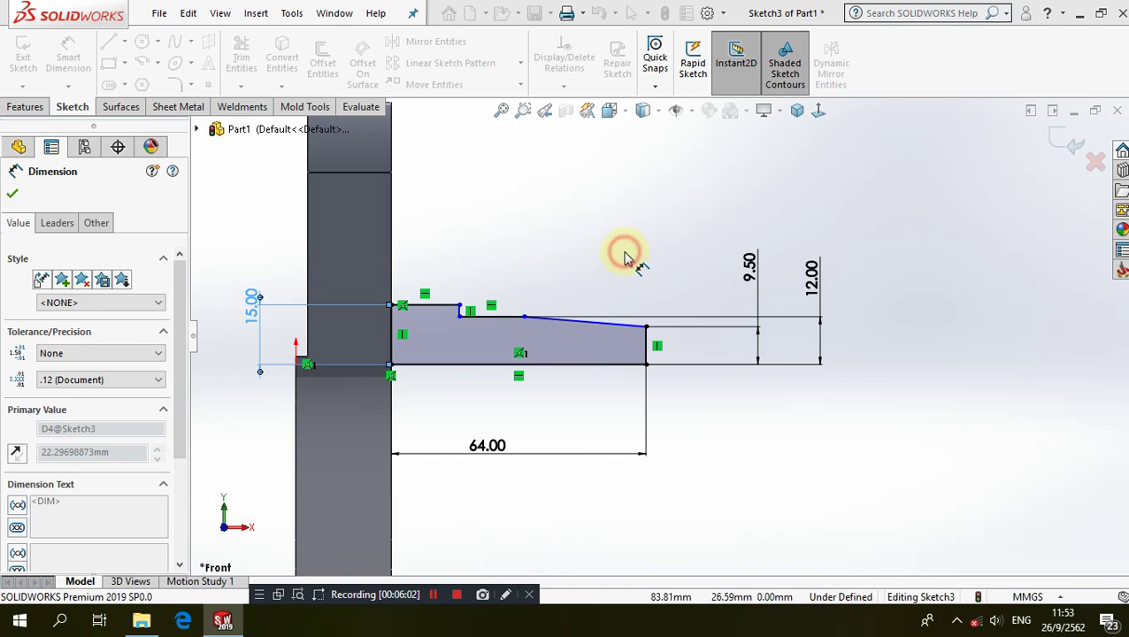
- Set the slanted line's horizontal length to 29
left_click(524, 318)
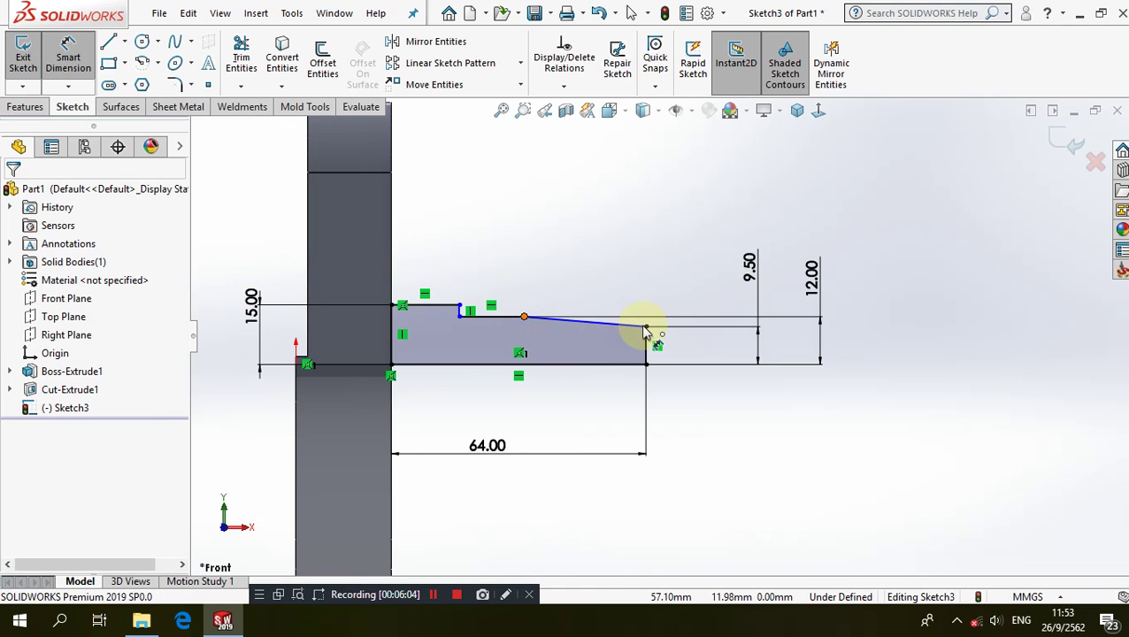
left_click(646, 327)
left_click(588, 240)
type("29")
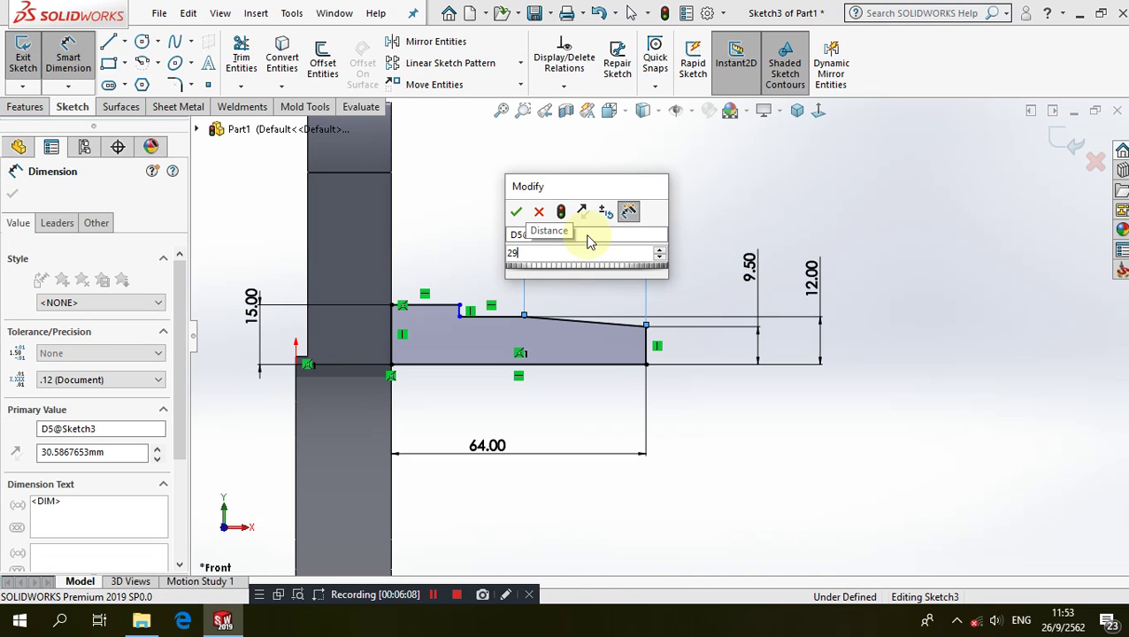
key("Return")
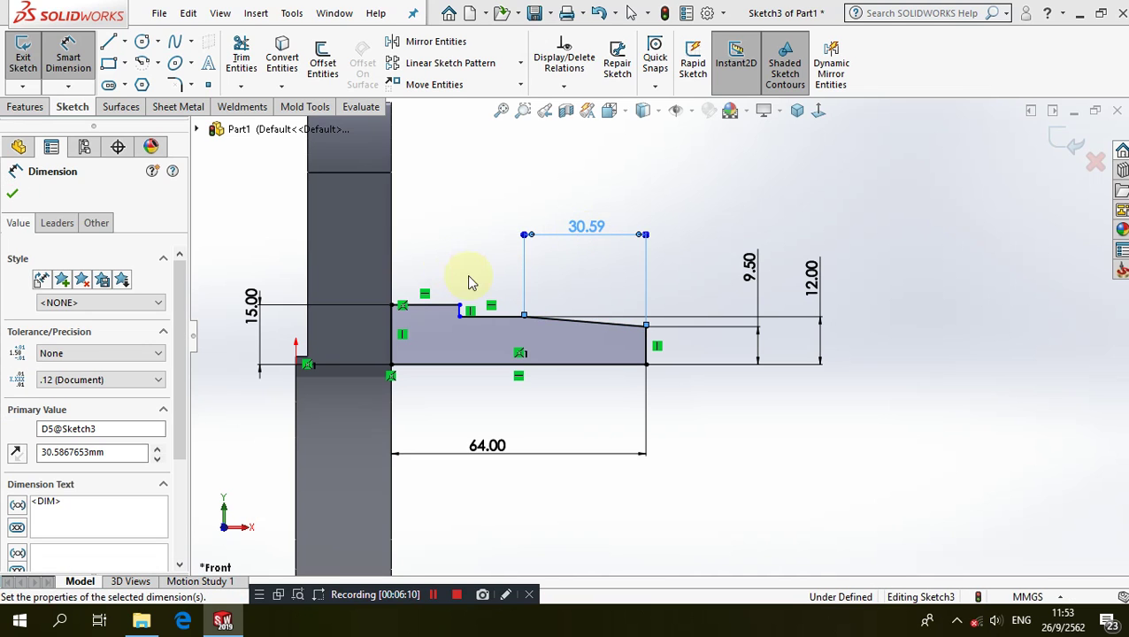
- Set the step distance from the right line to 39
left_click(646, 347)
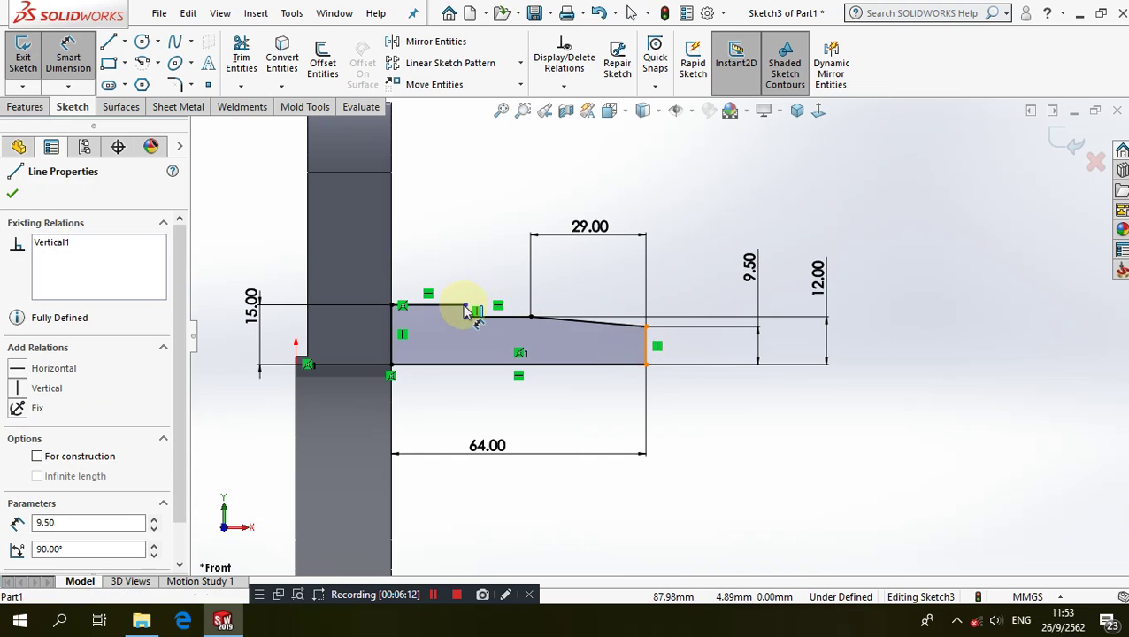
left_click(466, 307)
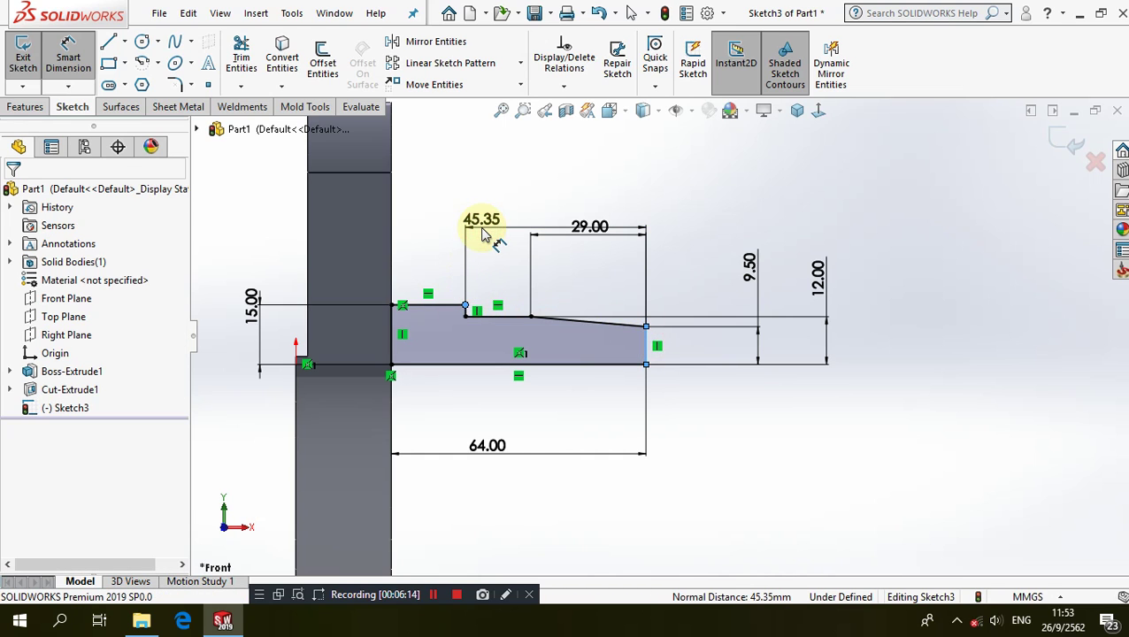
left_click(483, 230)
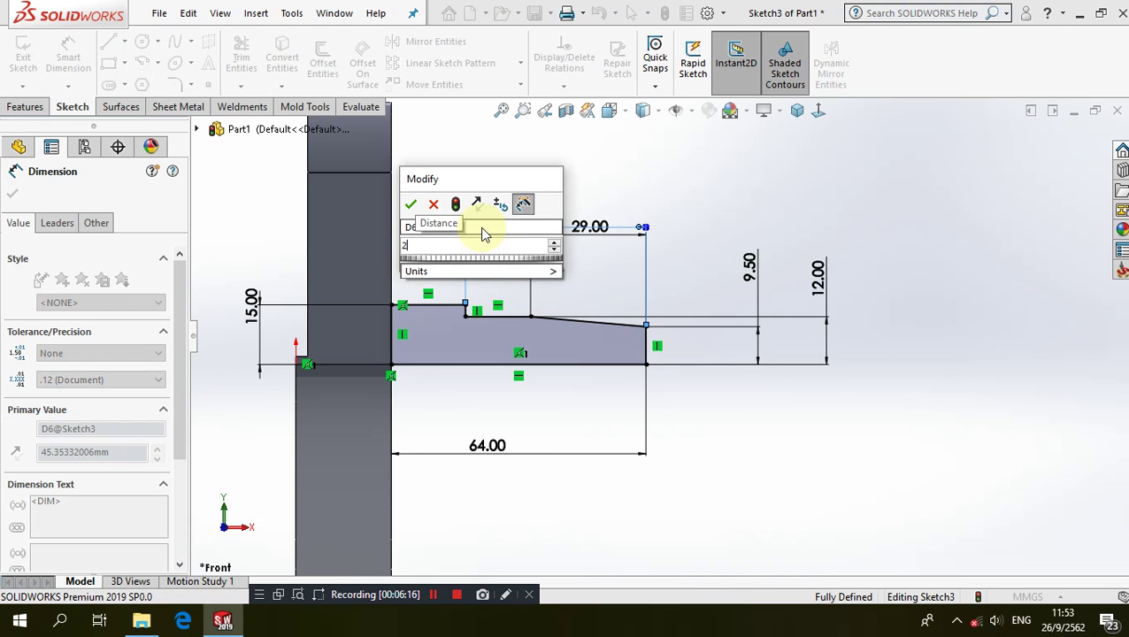
type("35")
key("Escape")
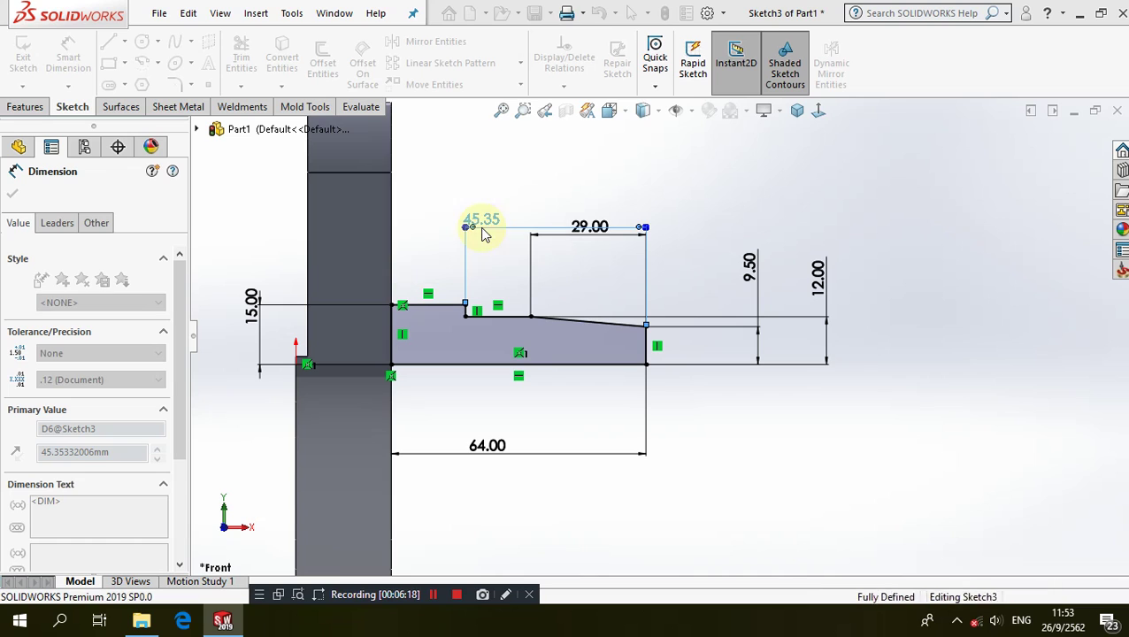
left_click(534, 170)
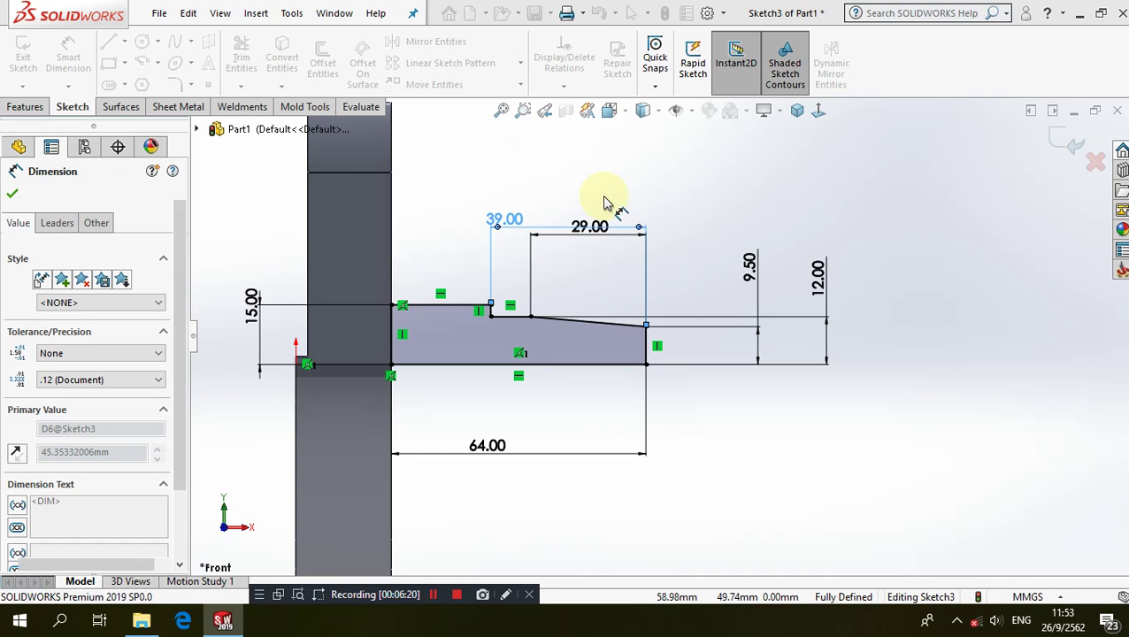
left_click(27, 107)
- Revolve Sketch3 360° about its bottom line, Line1, into a stepped tapered shaft
left_click(98, 79)
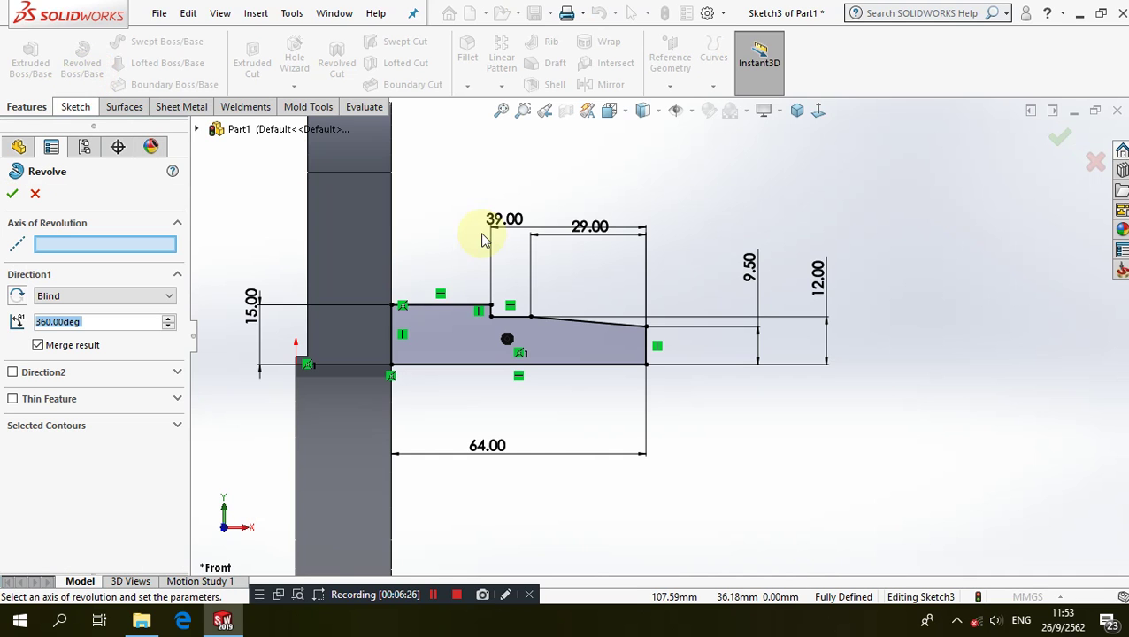
left_click(591, 369)
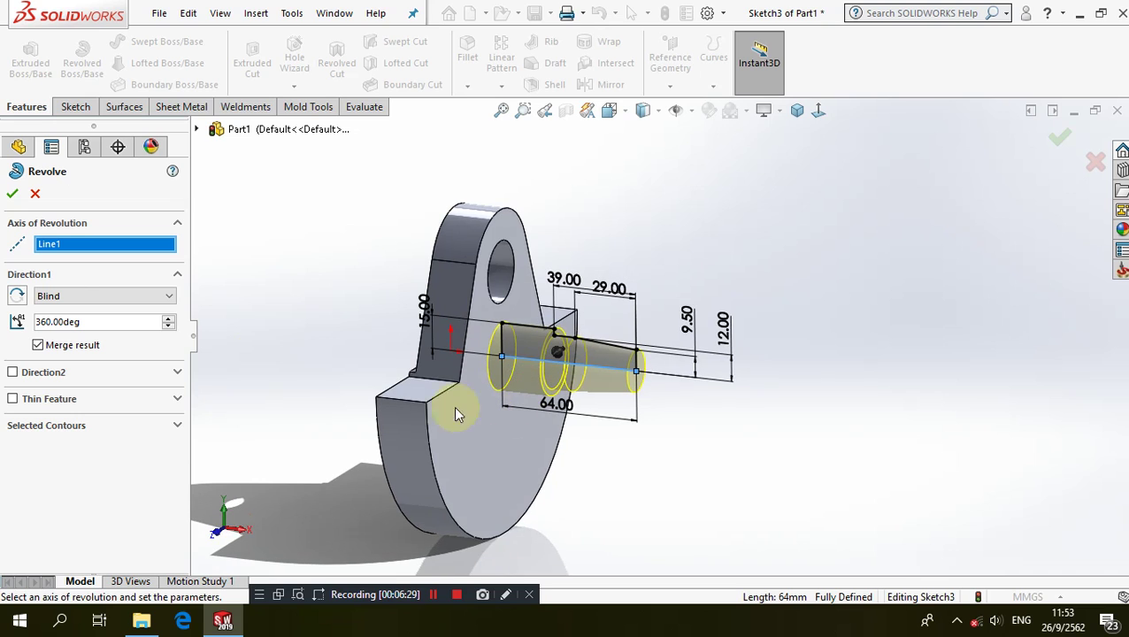
left_click(11, 195)
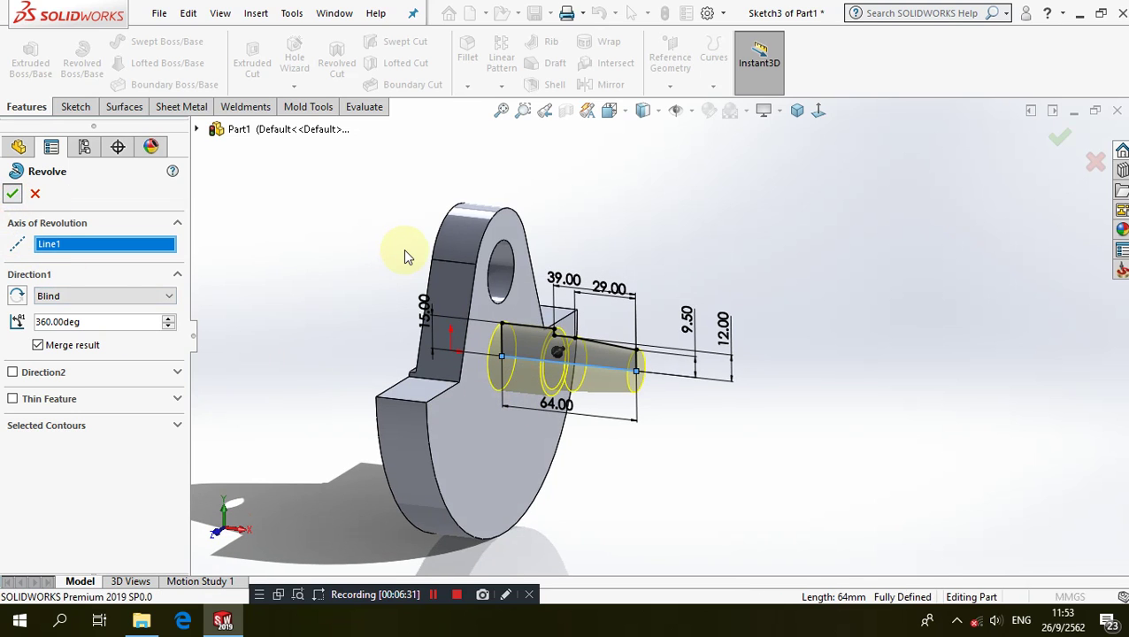
left_click(718, 233)
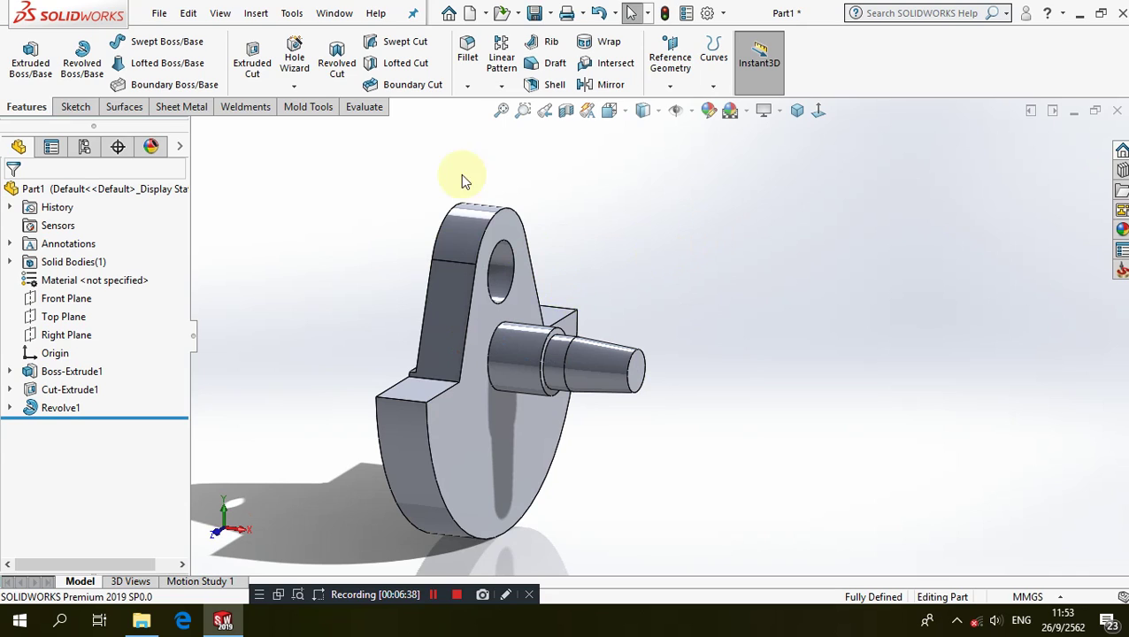
- Round the shaft base with an 8 mm fillet and view the part isometrically
left_click(469, 52)
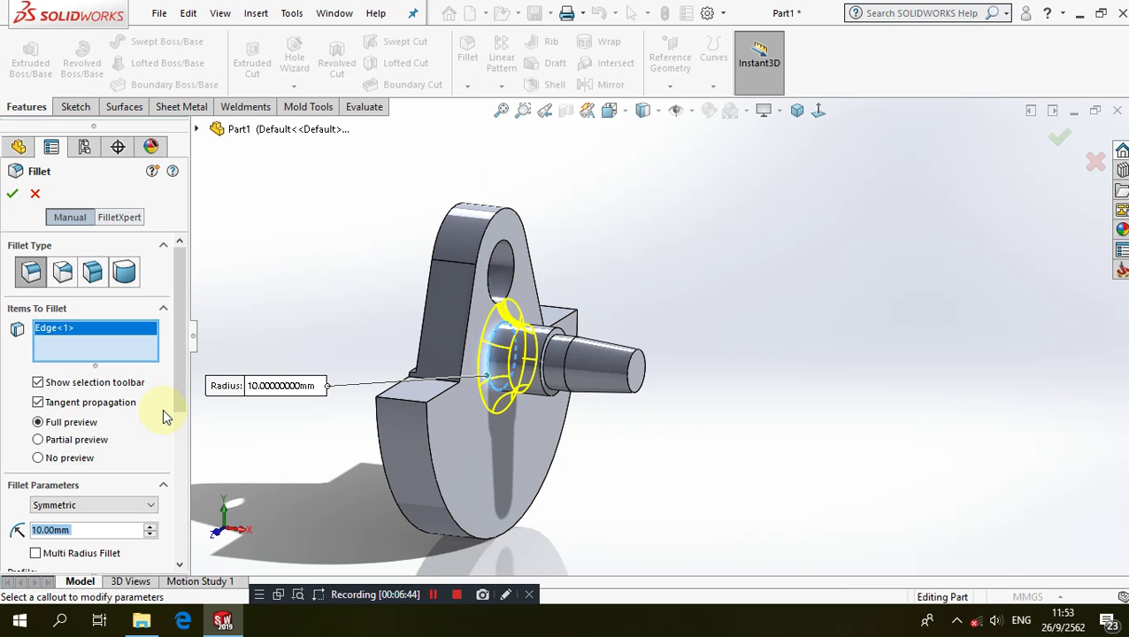
type("8")
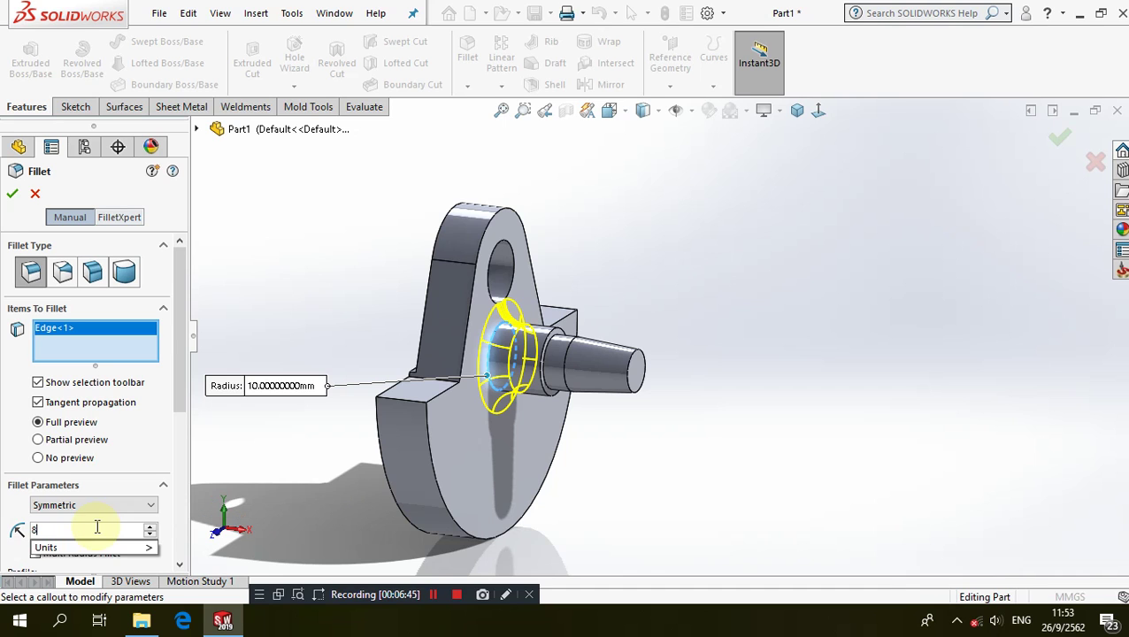
key("Return")
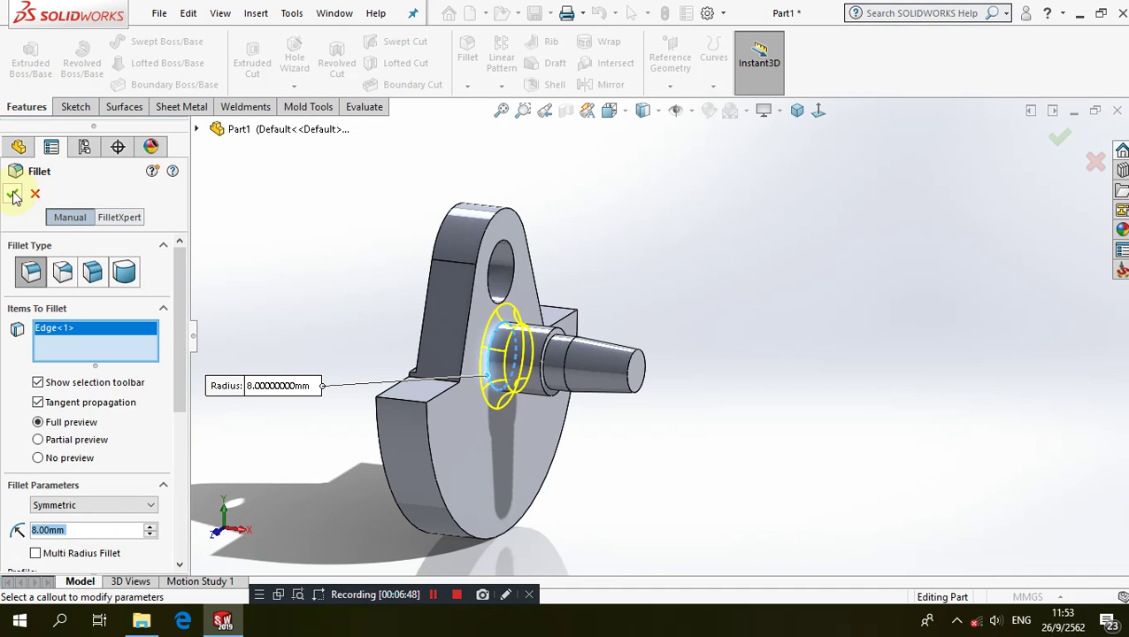
left_click(12, 192)
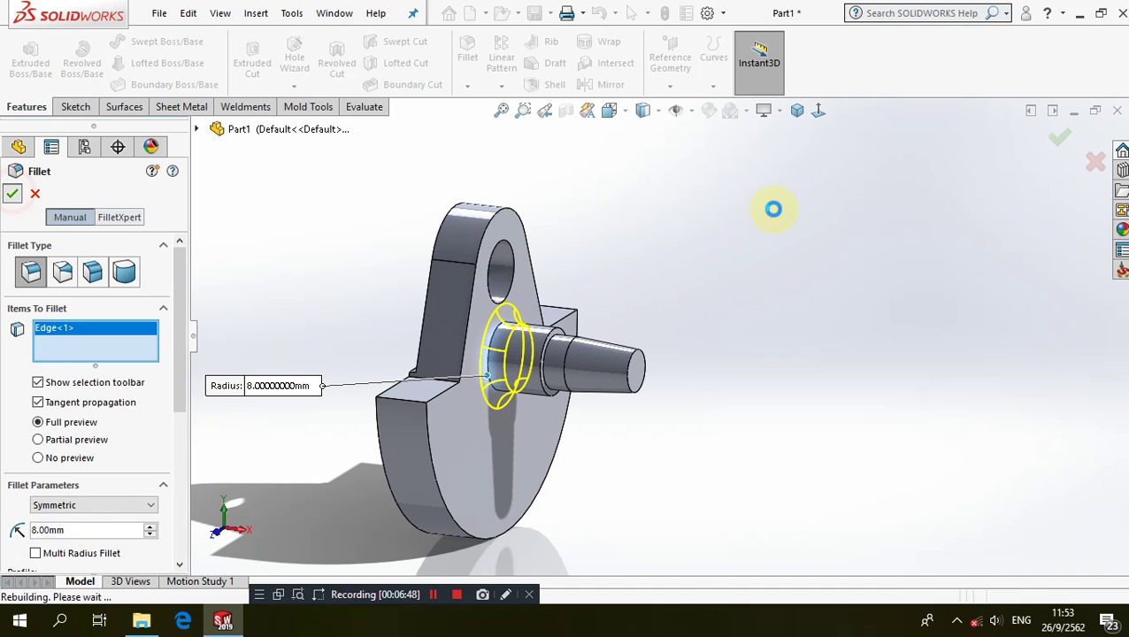
left_click(794, 112)
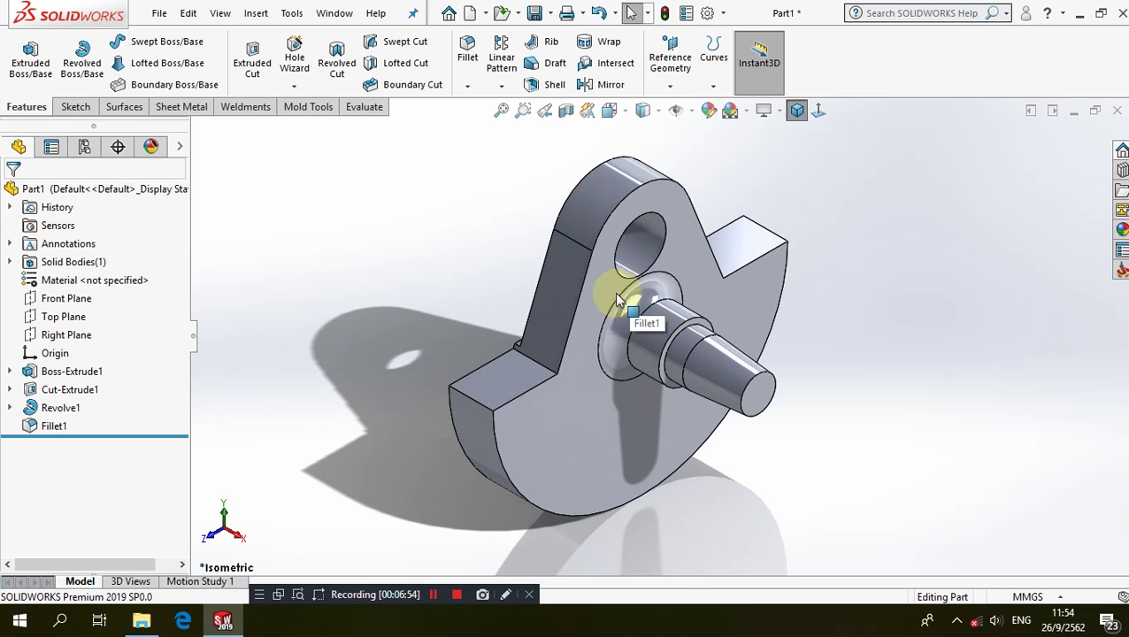
- Fillet the inner and far notch edges with a 10 mm radius
key("Return")
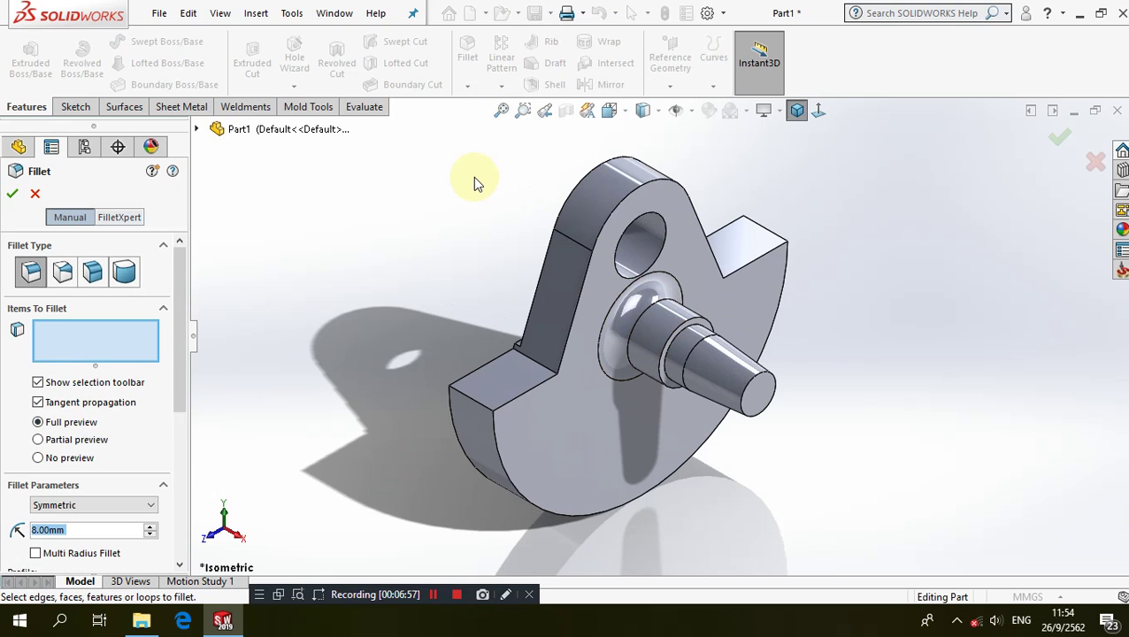
type("1")
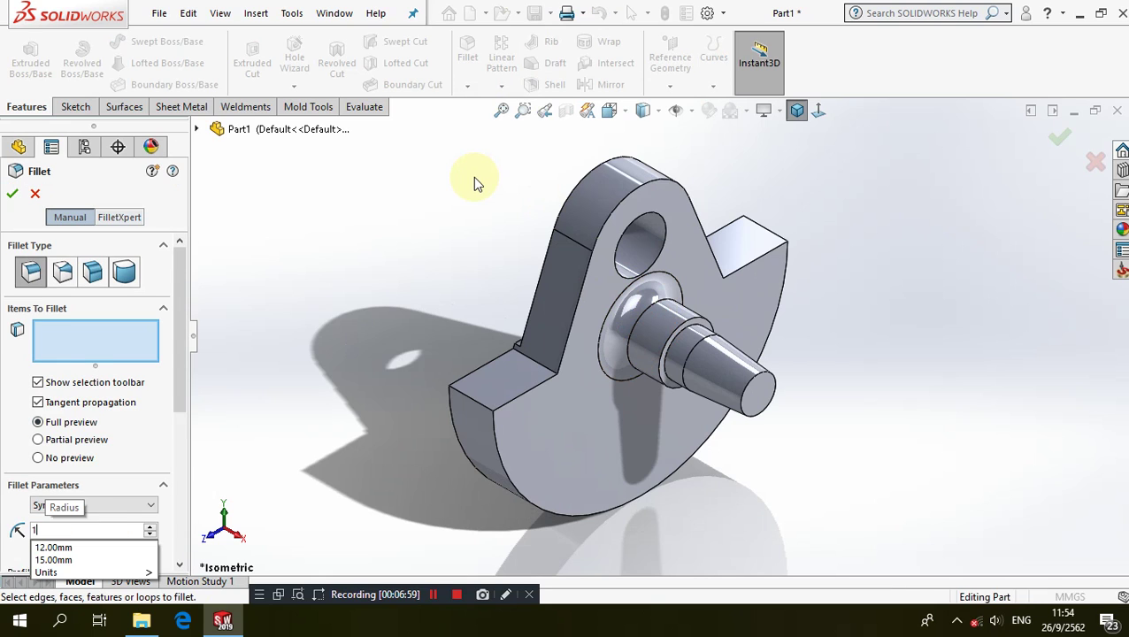
type("0")
left_click(474, 180)
left_click(517, 351)
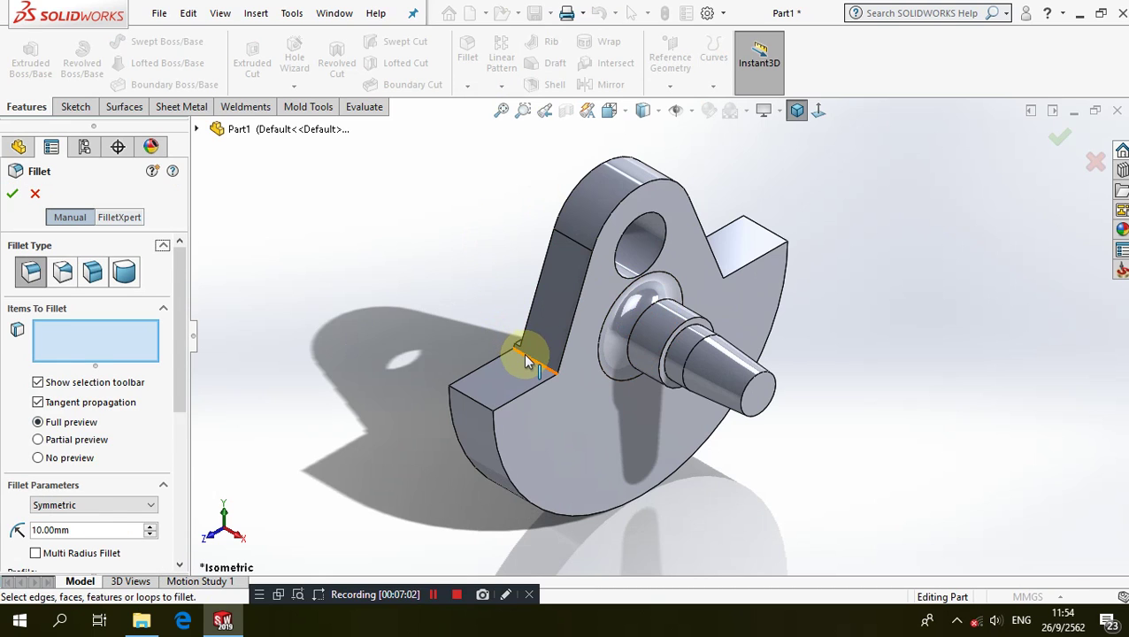
mouse_move(727, 171)
middle_mouse_down()
mouse_move(675, 239)
mouse_move(784, 237)
middle_mouse_up()
left_click(784, 236)
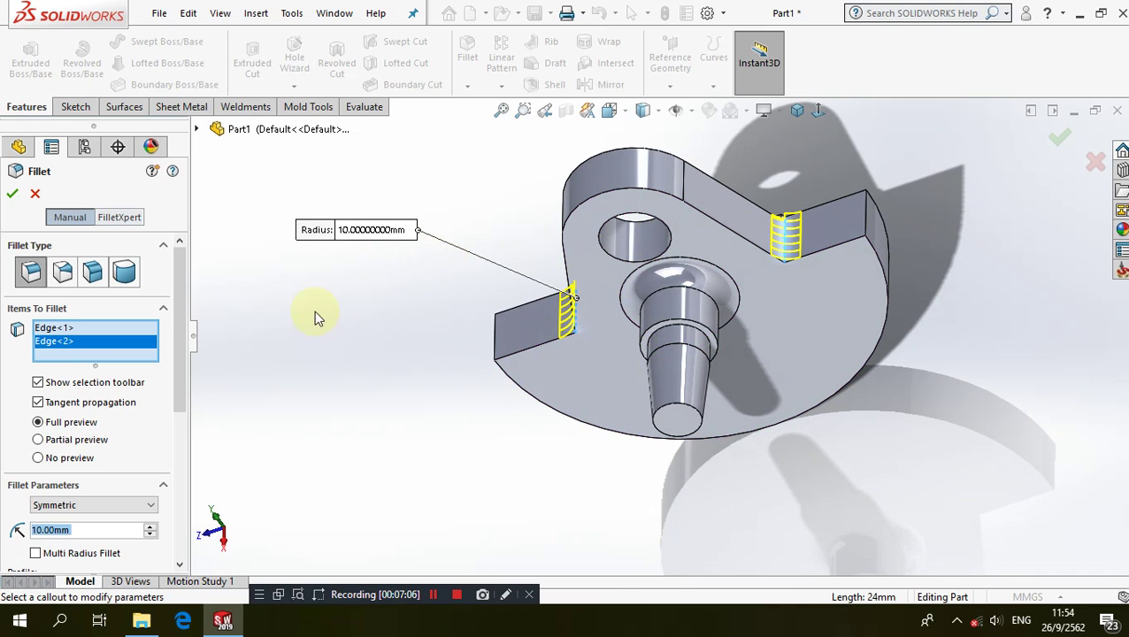
key("Return")
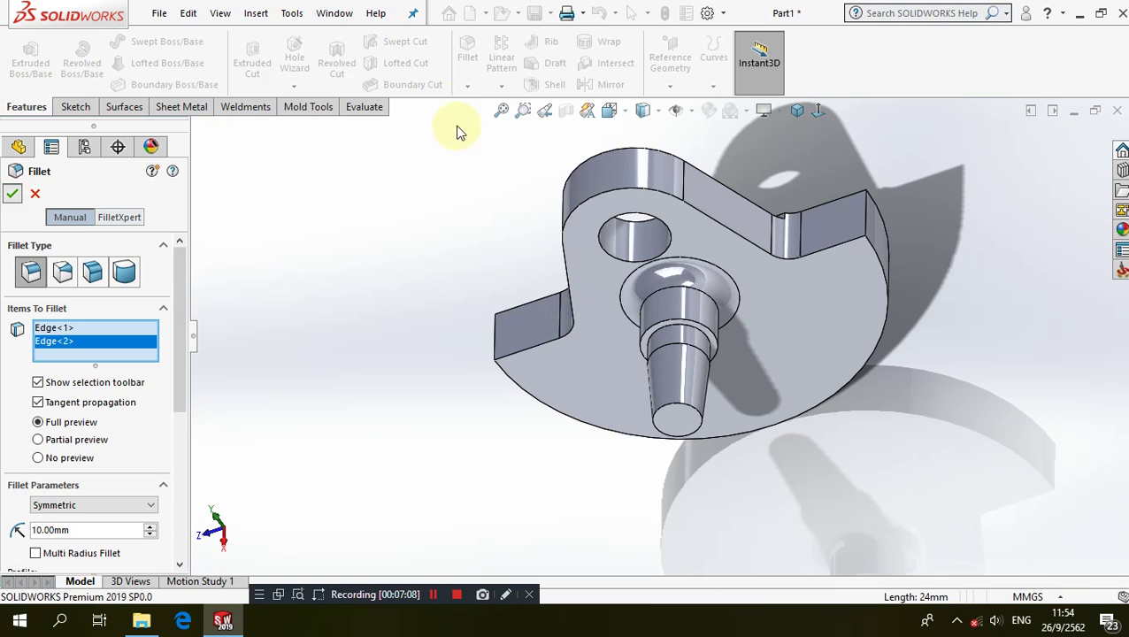
- Fillet two more notch edges at 3 mm radius as Fillet3
left_click(466, 61)
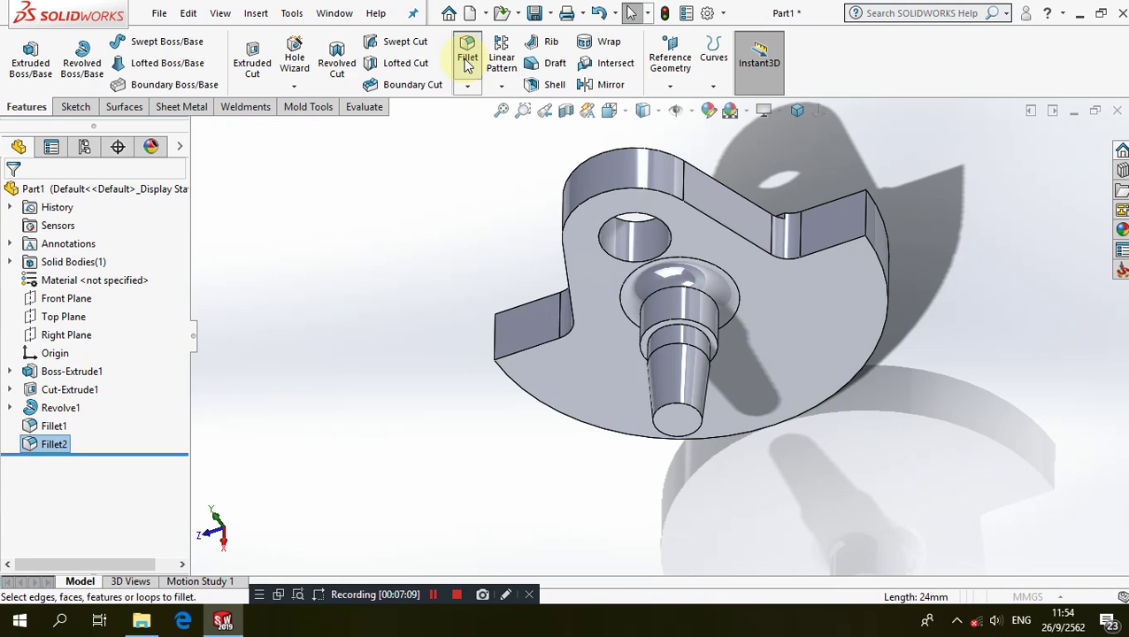
type("3")
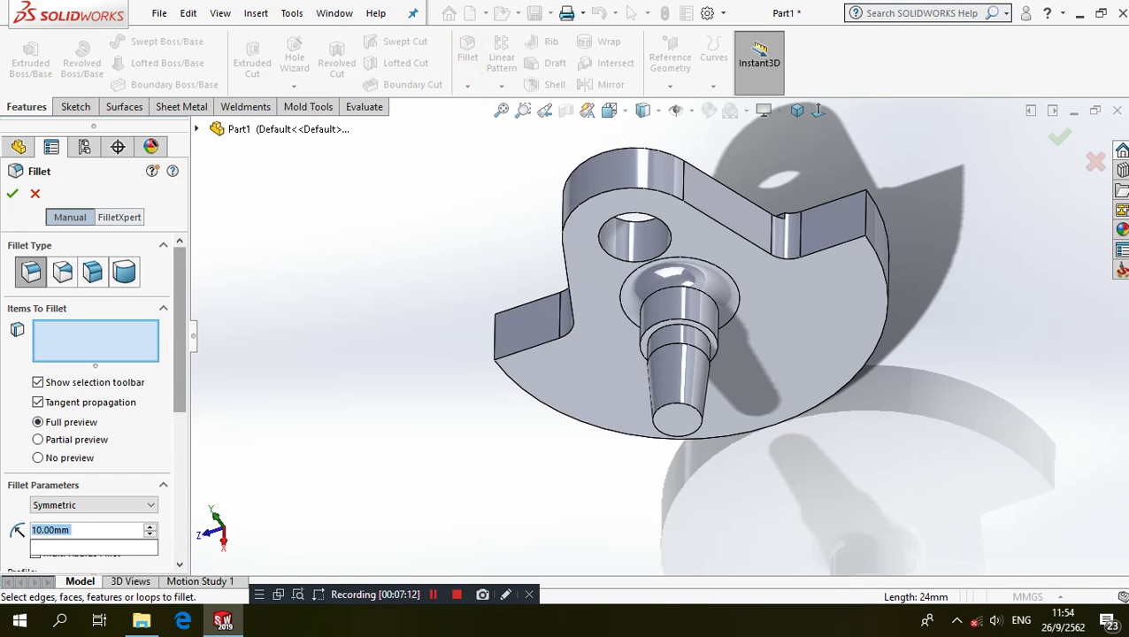
left_click(276, 388)
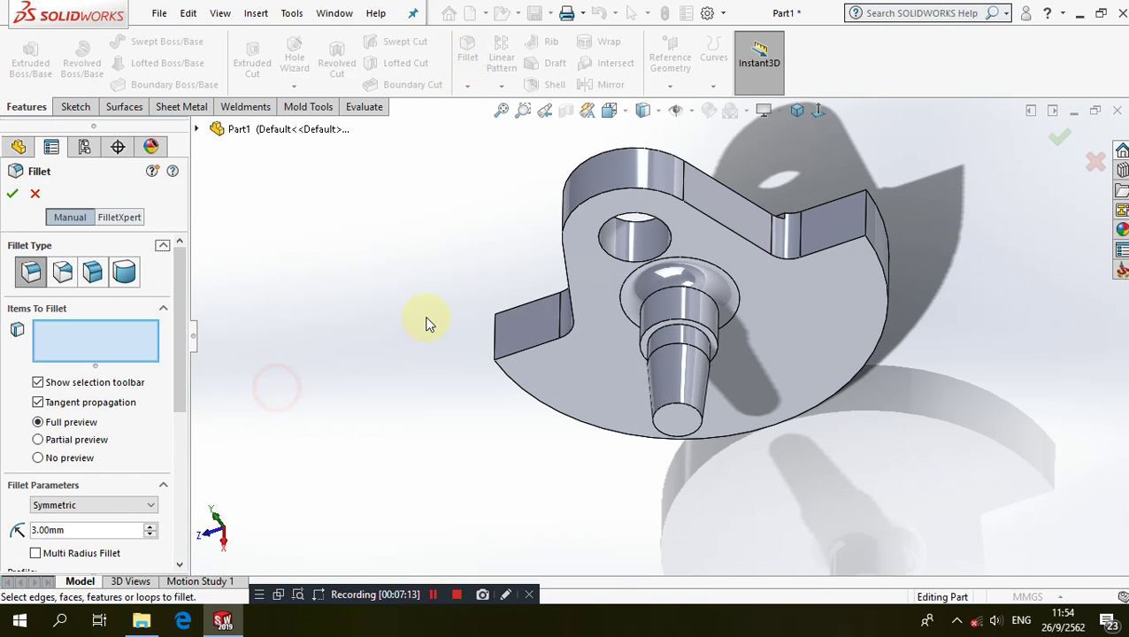
left_click(495, 324)
left_click(868, 221)
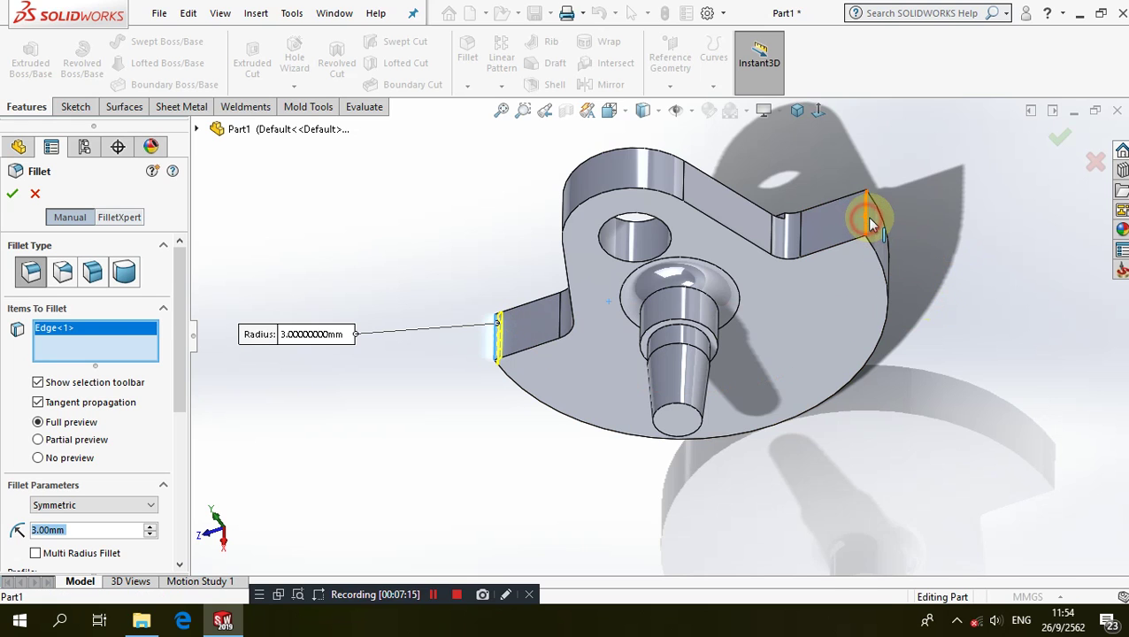
left_click(799, 108)
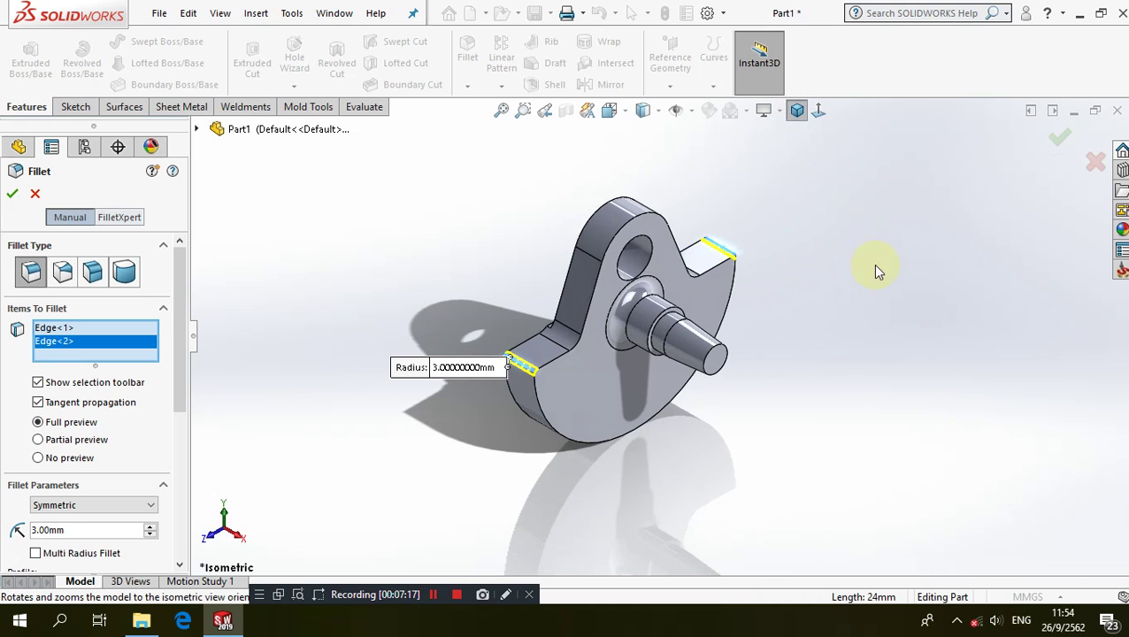
left_click(13, 193)
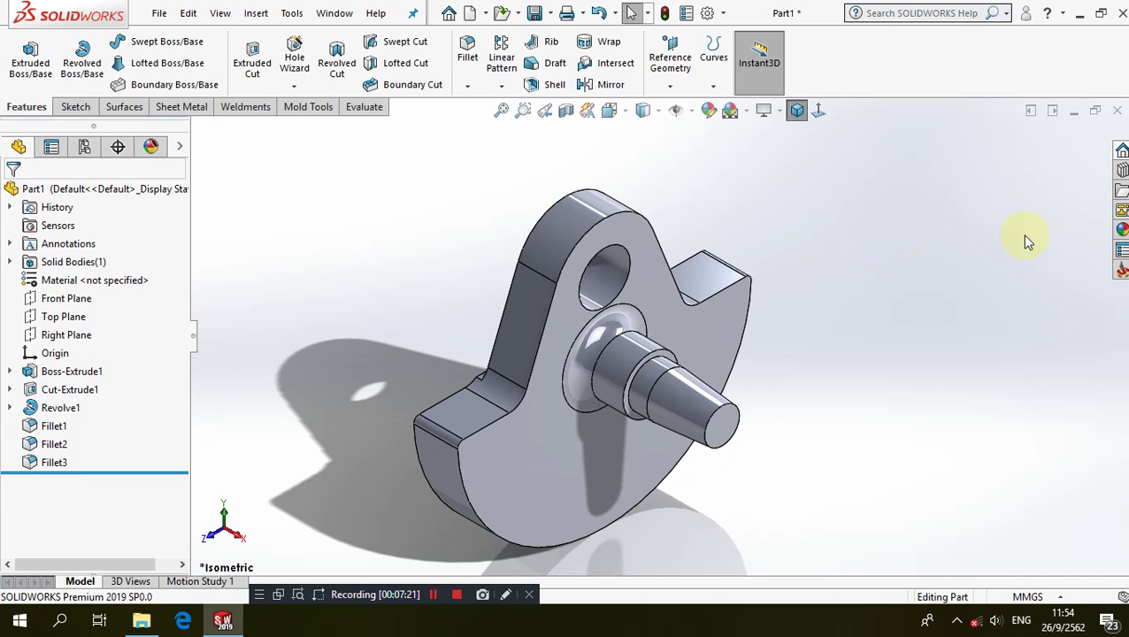
- Apply the black Painted > Car appearance to the whole part
left_click(1119, 225)
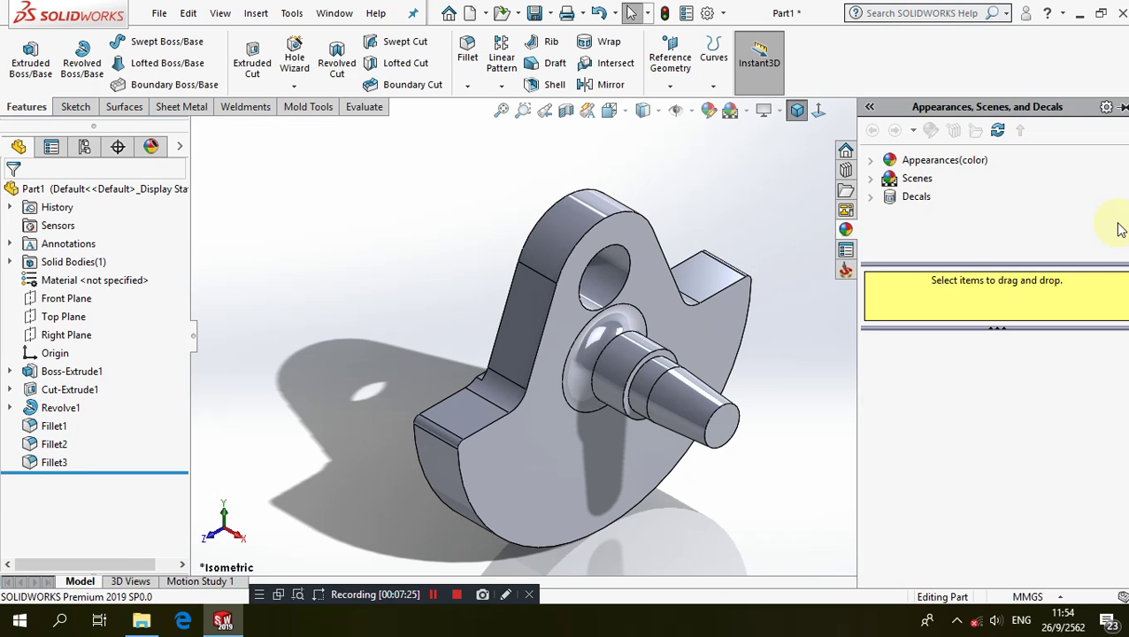
left_click(871, 161)
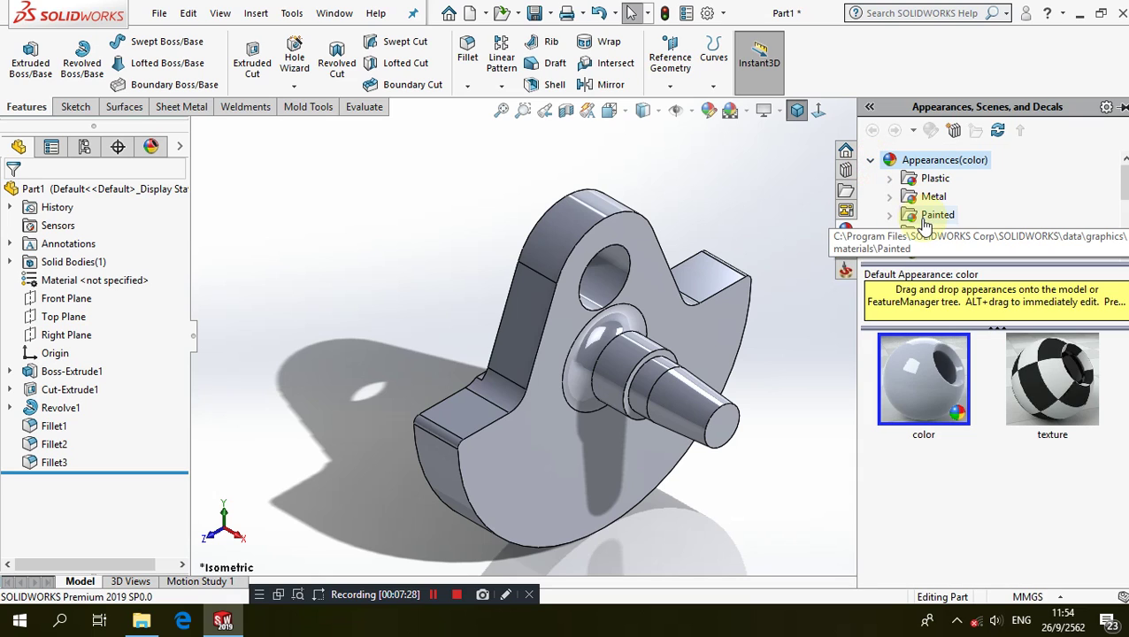
left_click(890, 215)
left_click(945, 216)
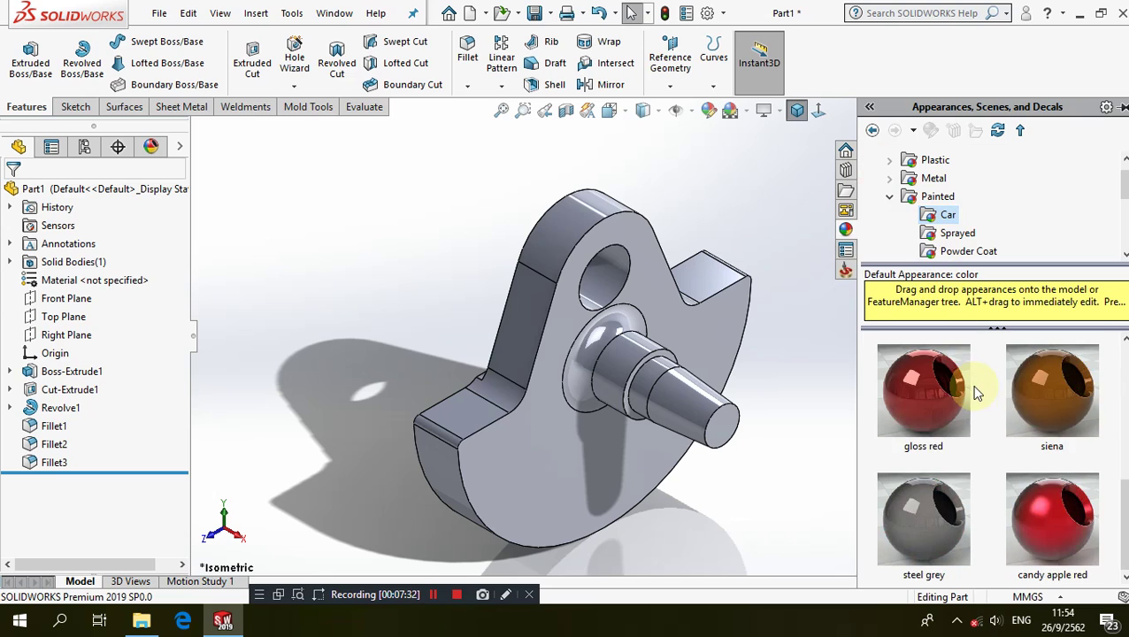
mouse_move(898, 367)
left_mouse_down()
mouse_move(849, 405)
mouse_move(709, 333)
left_mouse_up()
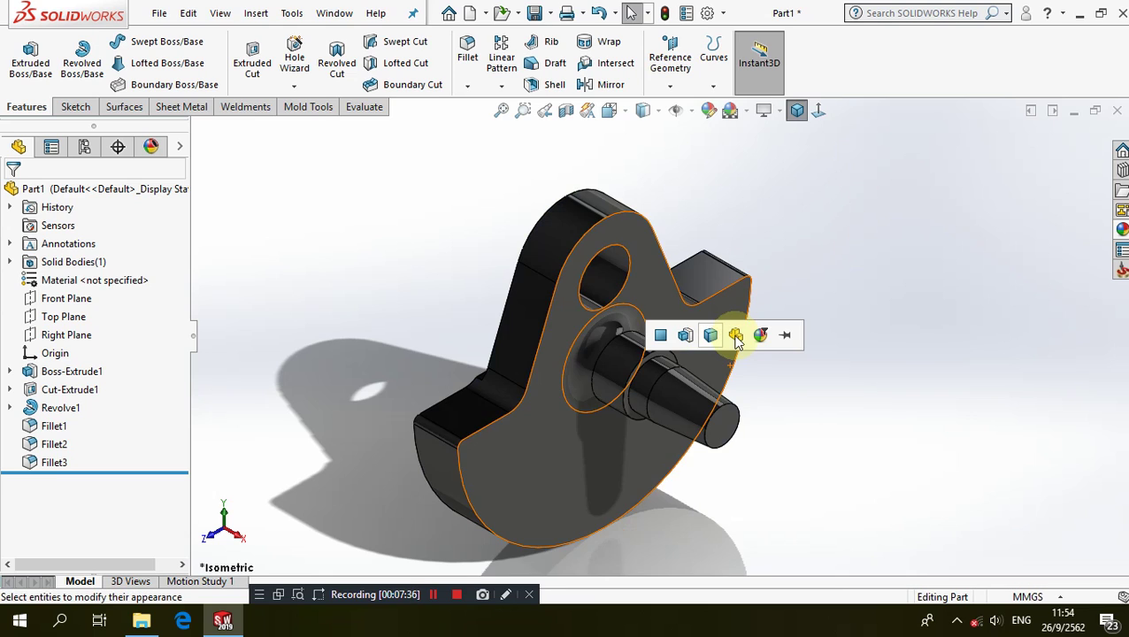
left_click(735, 334)
scroll(651, 415, "up", 3)
mouse_move(650, 415)
middle_mouse_down()
mouse_move(590, 336)
mouse_move(506, 307)
mouse_move(633, 322)
middle_mouse_up()
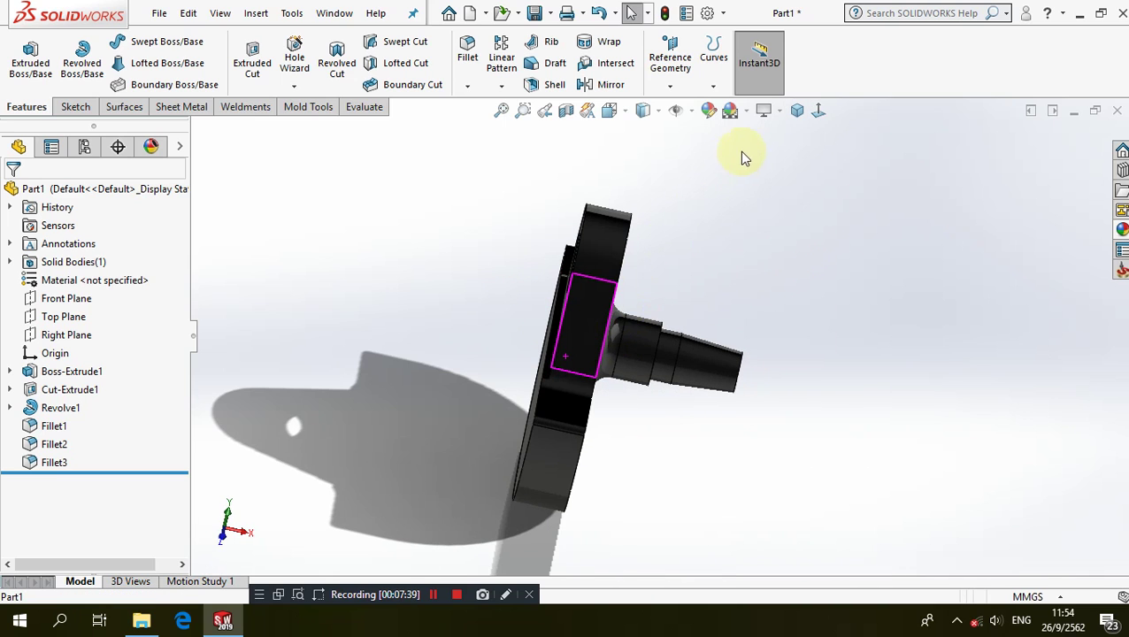
left_click(796, 110)
scroll(489, 237, "down", 2)
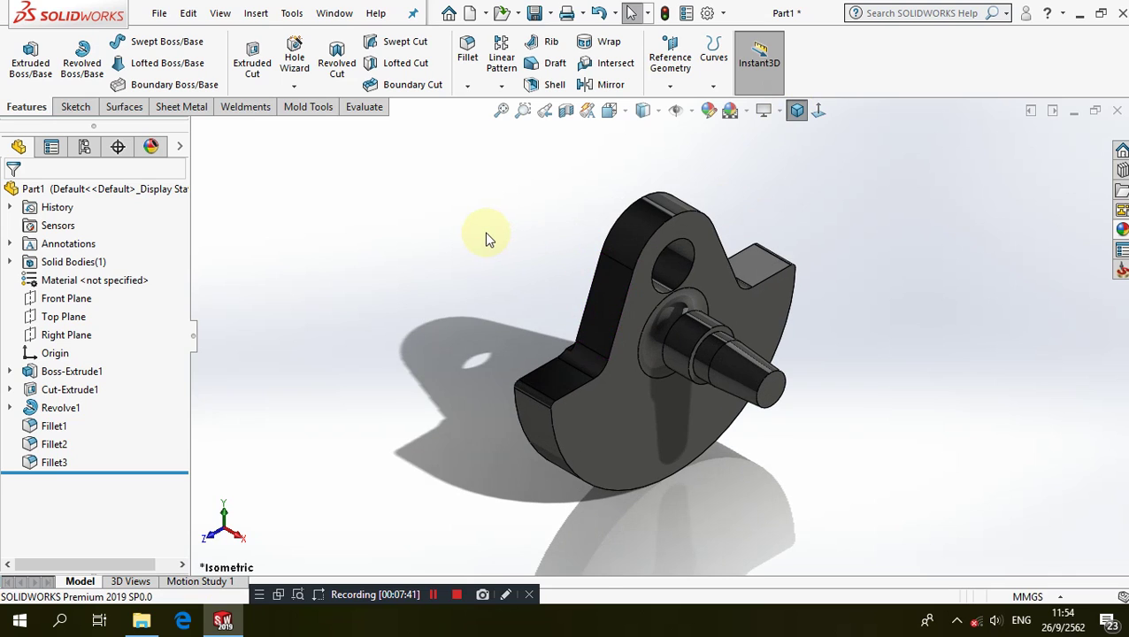
- In the save dialog, create a 'Cylinder Engine' folder on the Desktop
left_click(533, 13)
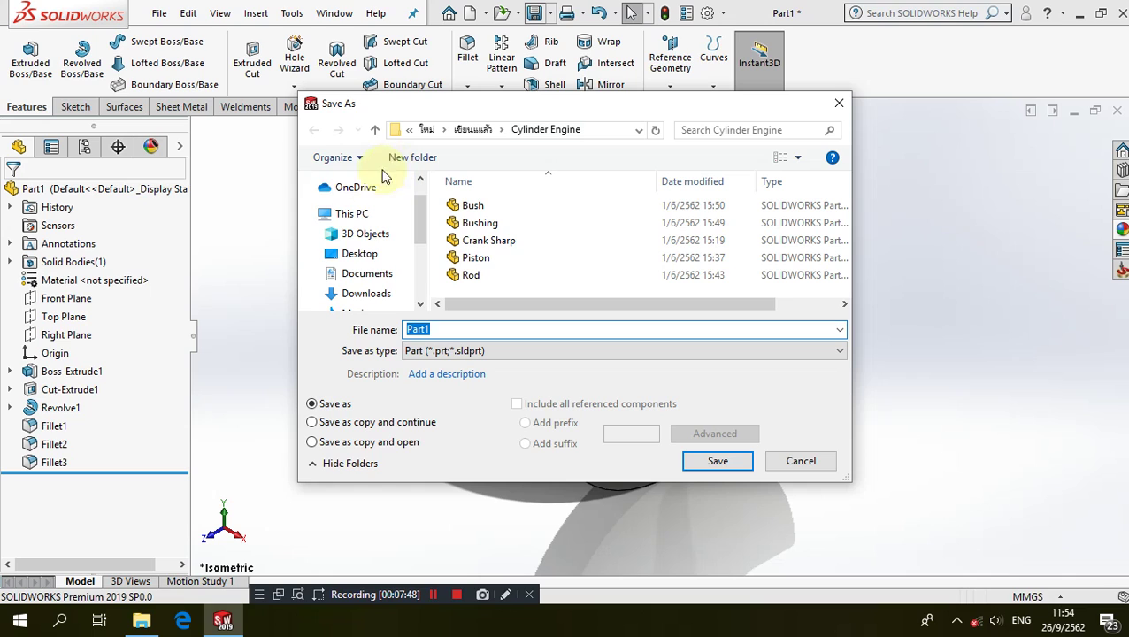
left_click(366, 254)
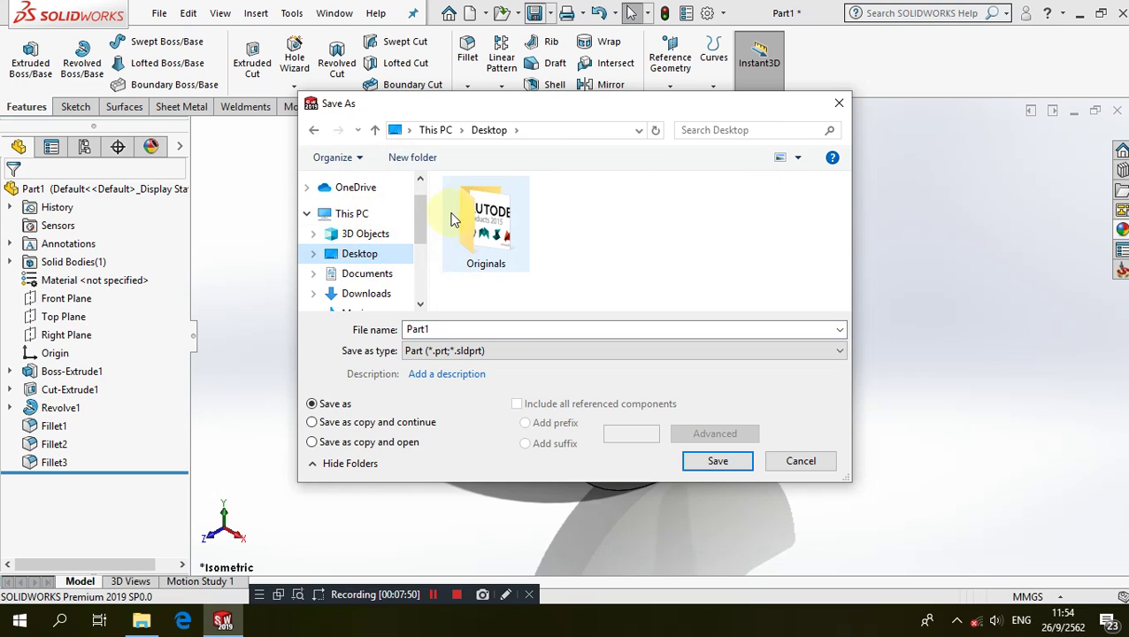
left_click(412, 156)
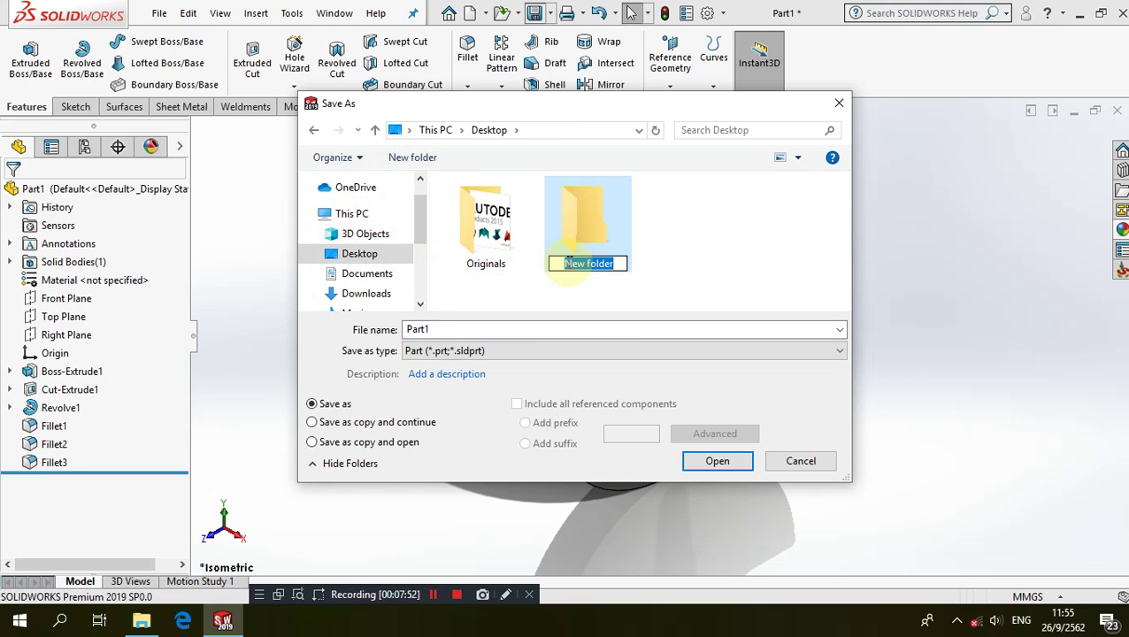
type("C")
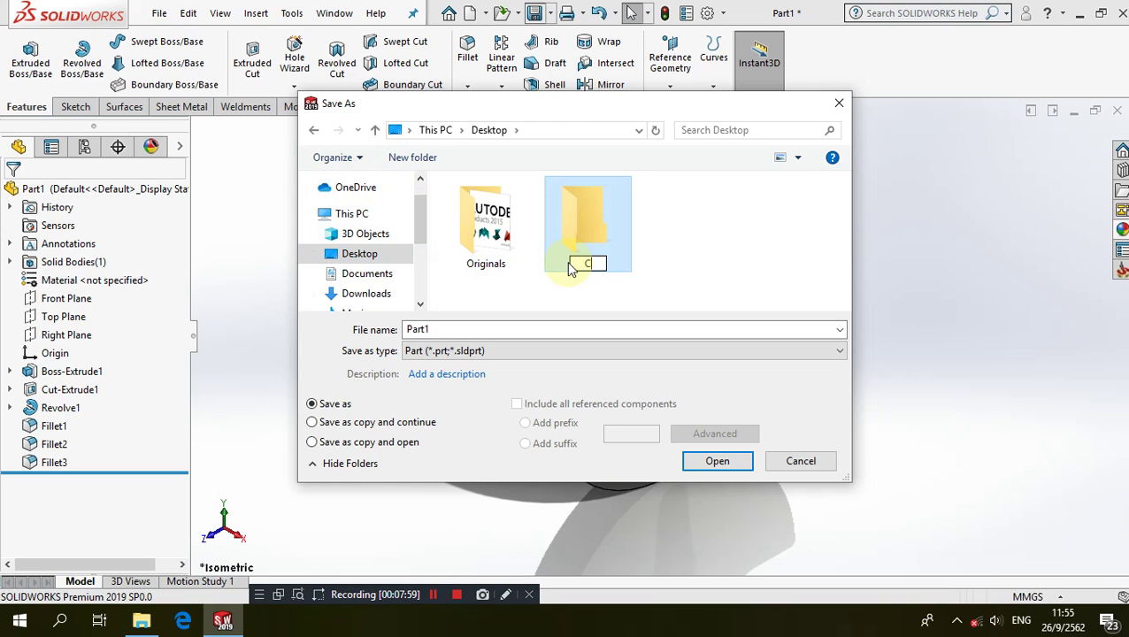
type("yl")
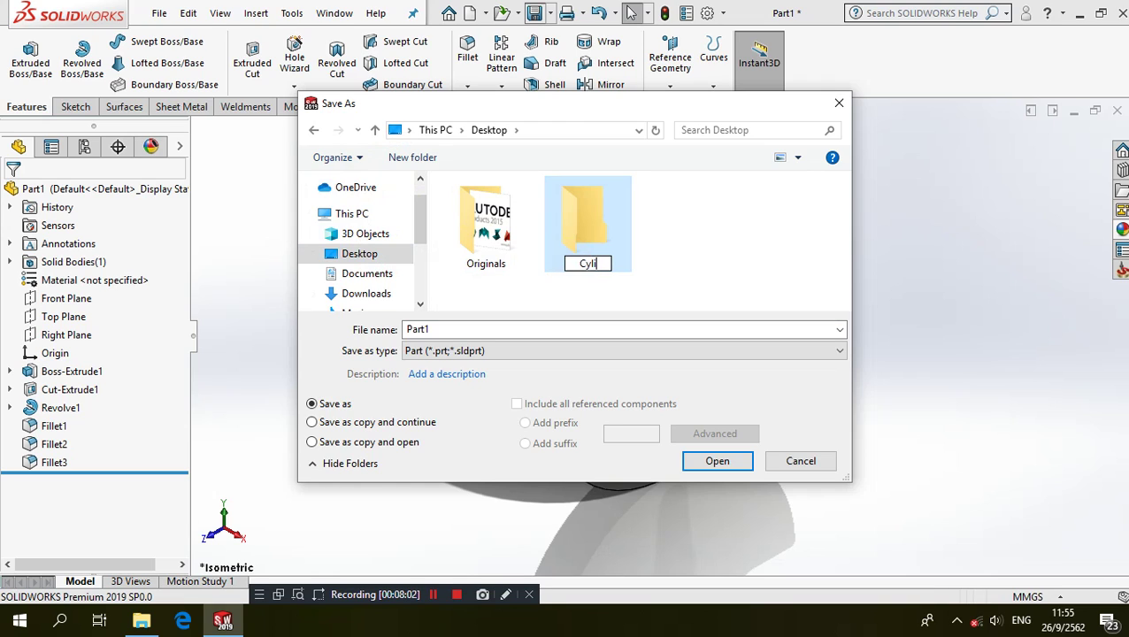
type("inder")
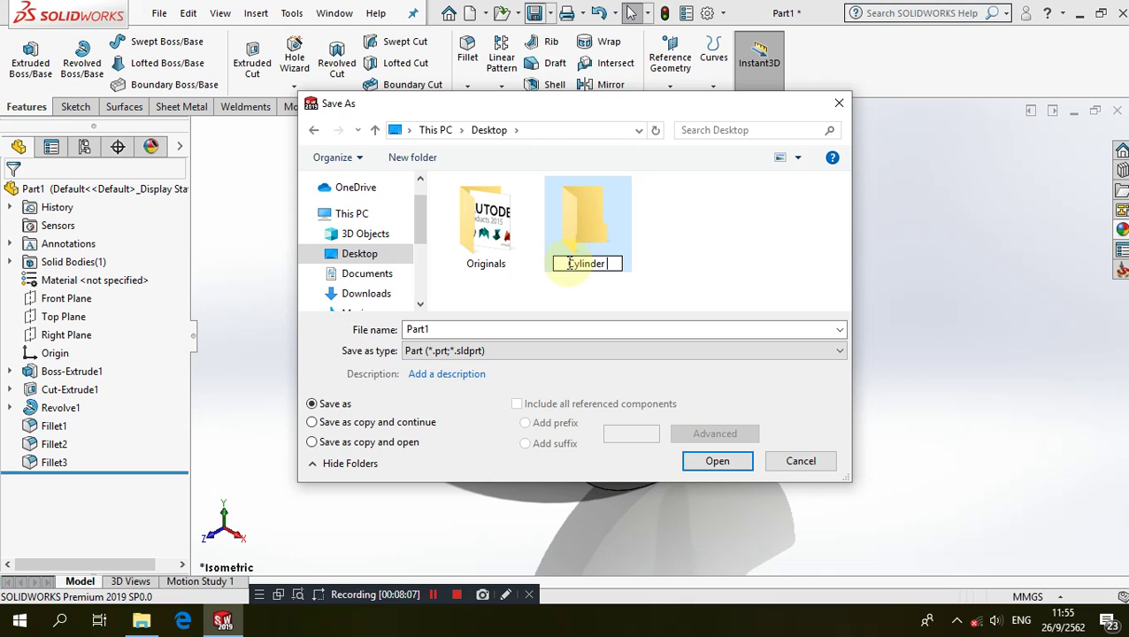
type(" En")
type("gine")
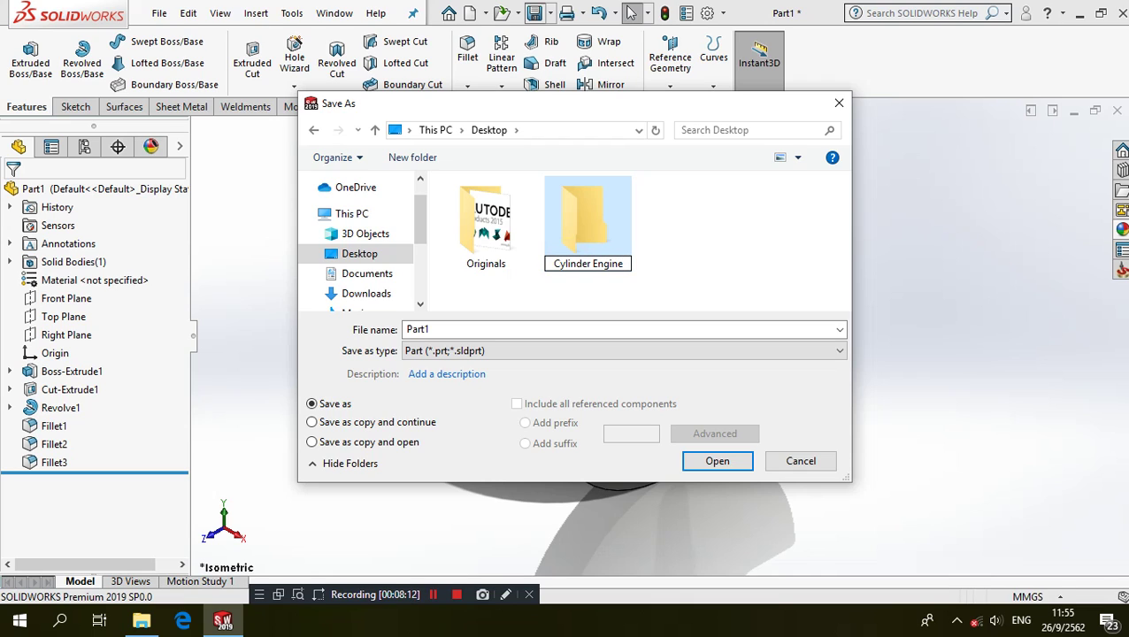
left_click(596, 223)
- Save the part as 'Crack Sharp' inside the Cylinder Engine folder
double_click(596, 227)
double_click(528, 329)
type("Crack Sharp")
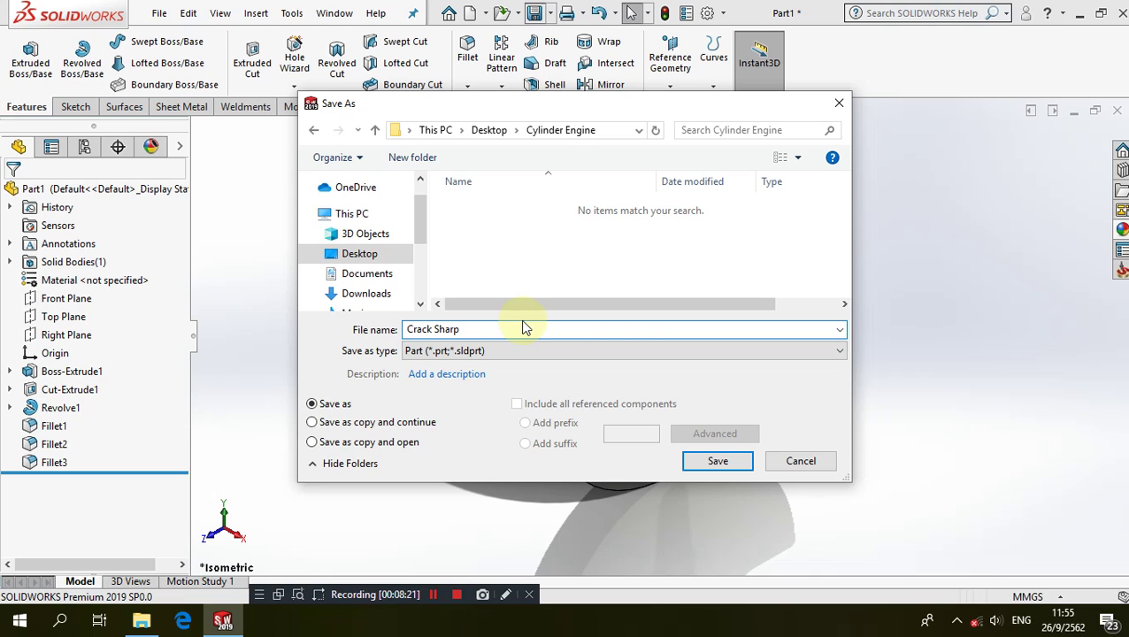
left_click(713, 461)
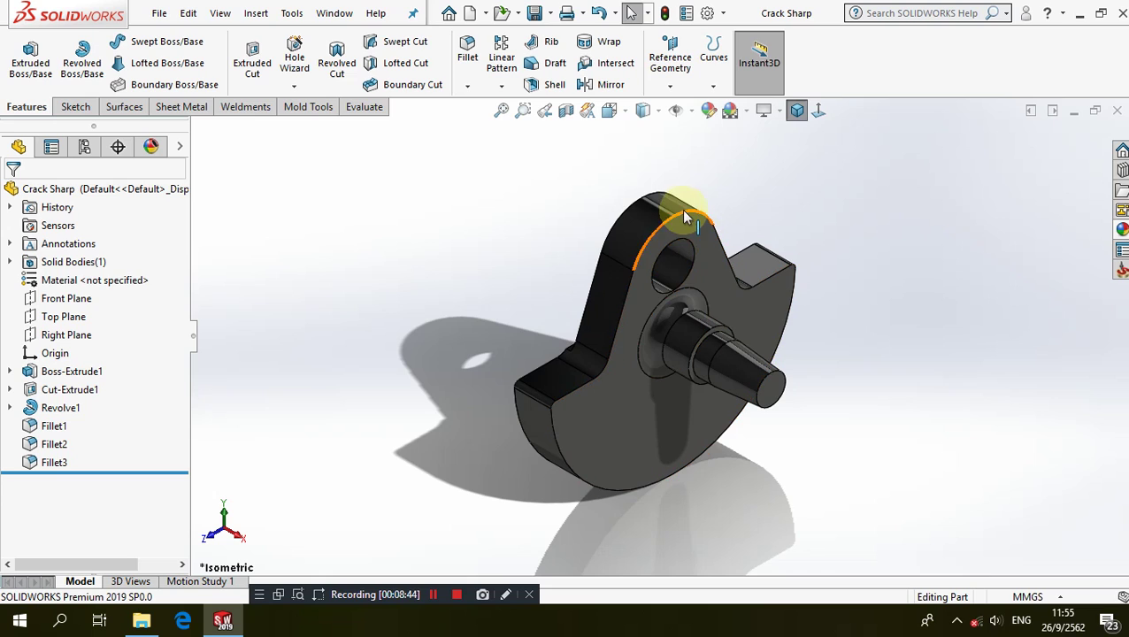
- Create a new blank part, Part2, and start Sketch1 on its Front Plane
left_click(469, 13)
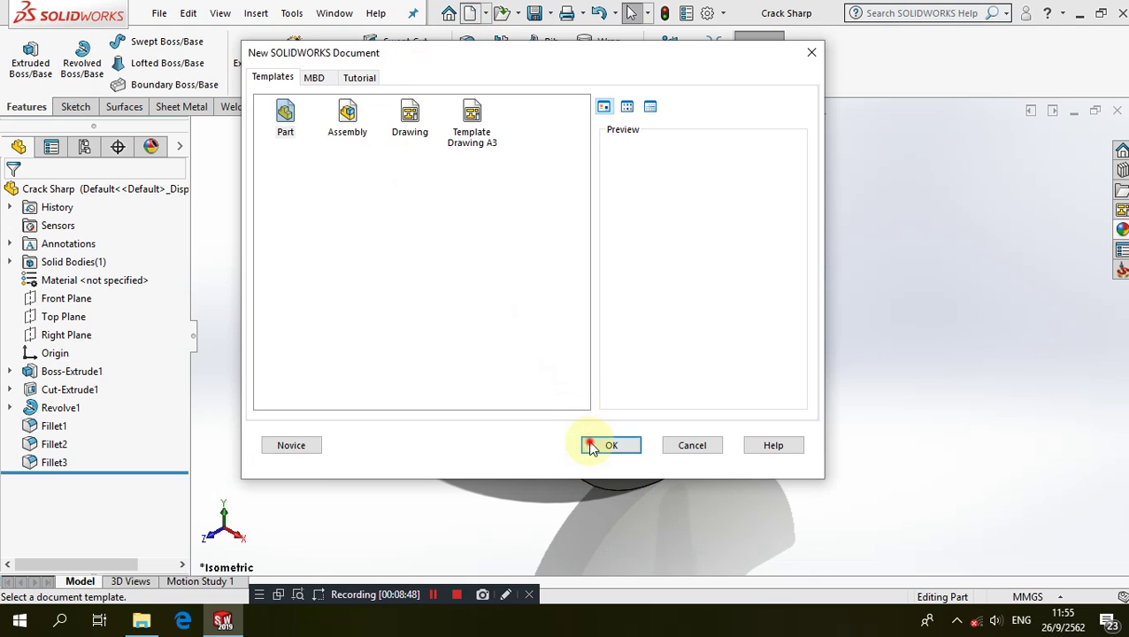
left_click(587, 439)
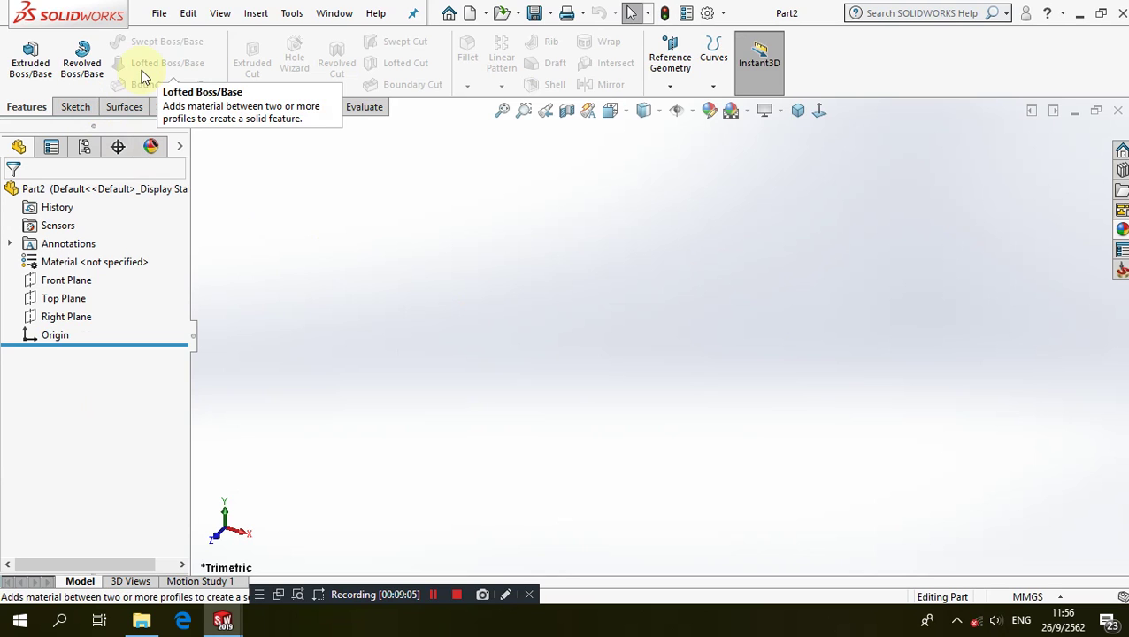
left_click(75, 107)
left_click(25, 52)
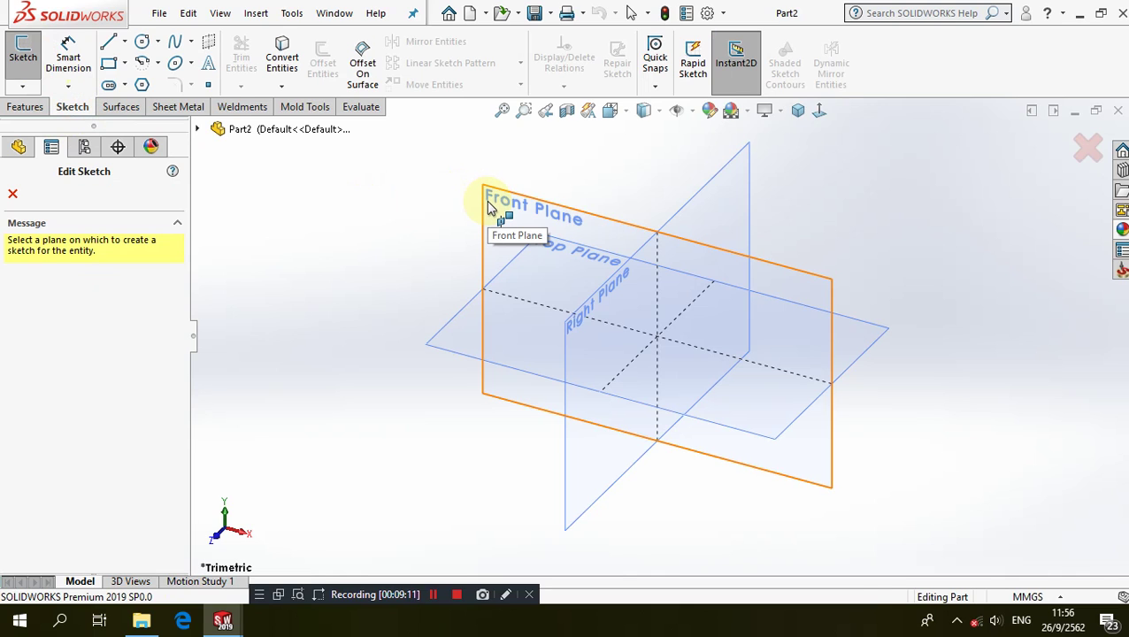
left_click(486, 200)
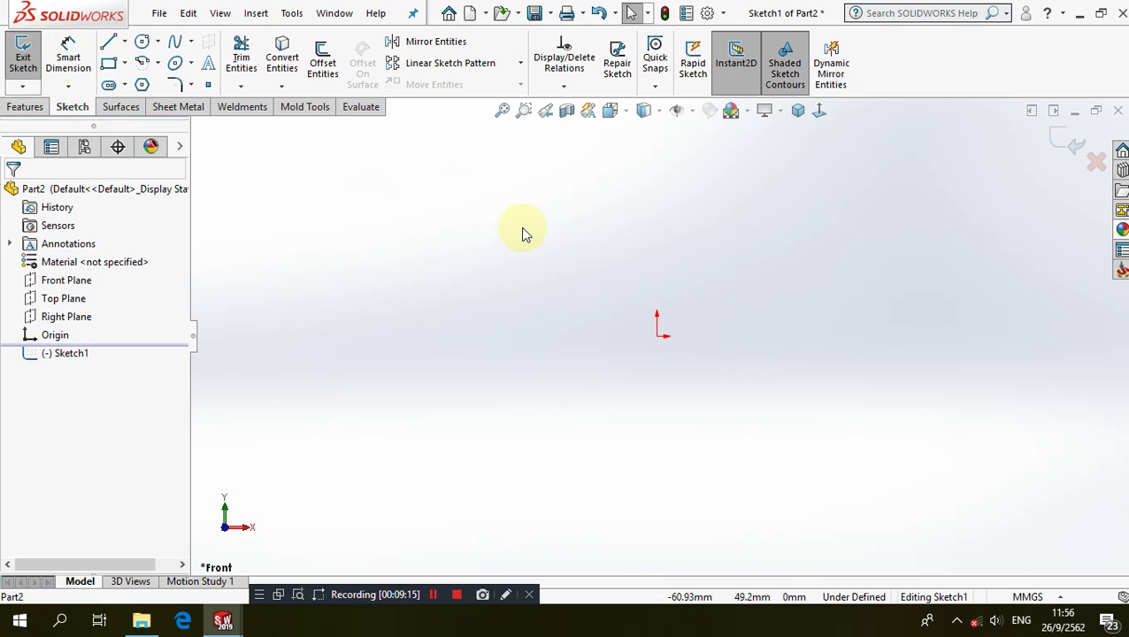
- Draw a closed line profile from the origin with a small notch on its right edge
left_click(108, 42)
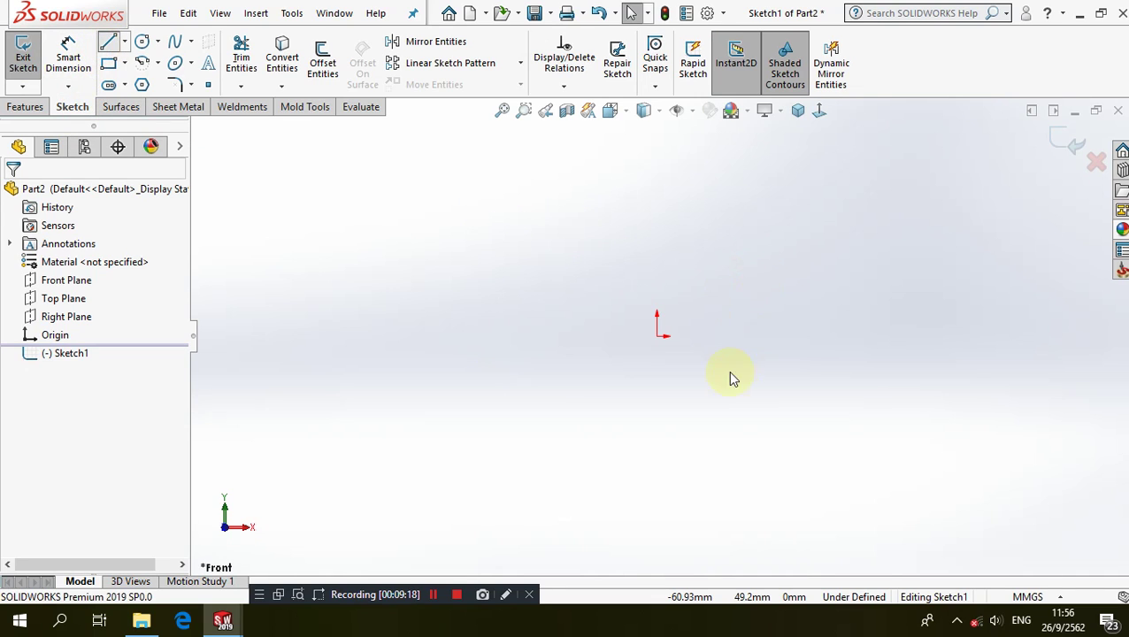
left_click(657, 335)
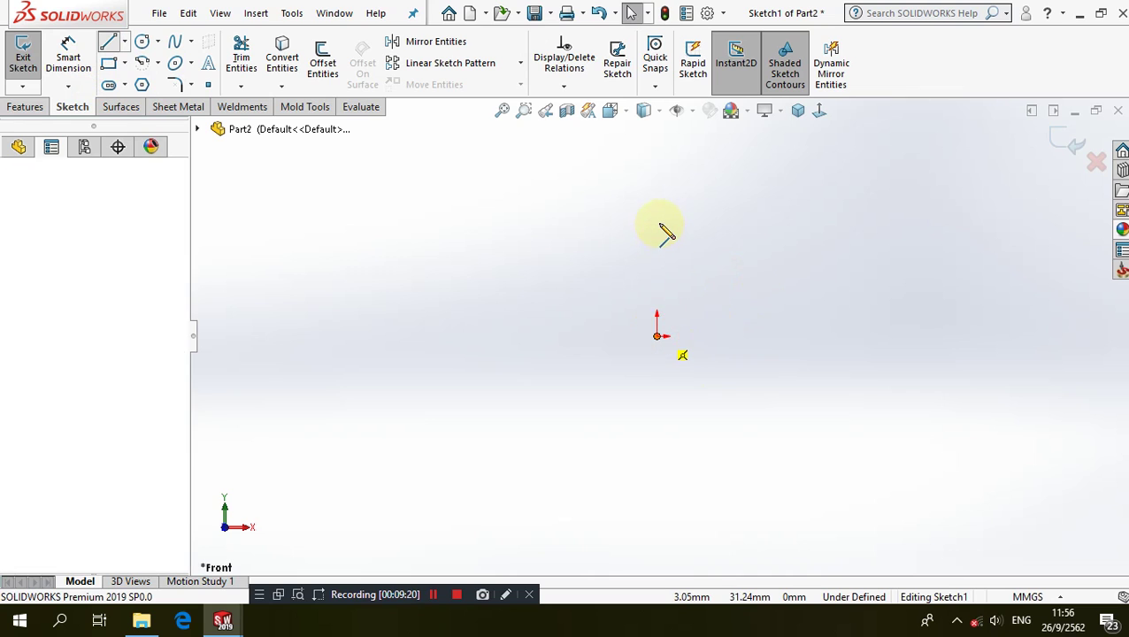
left_click(657, 206)
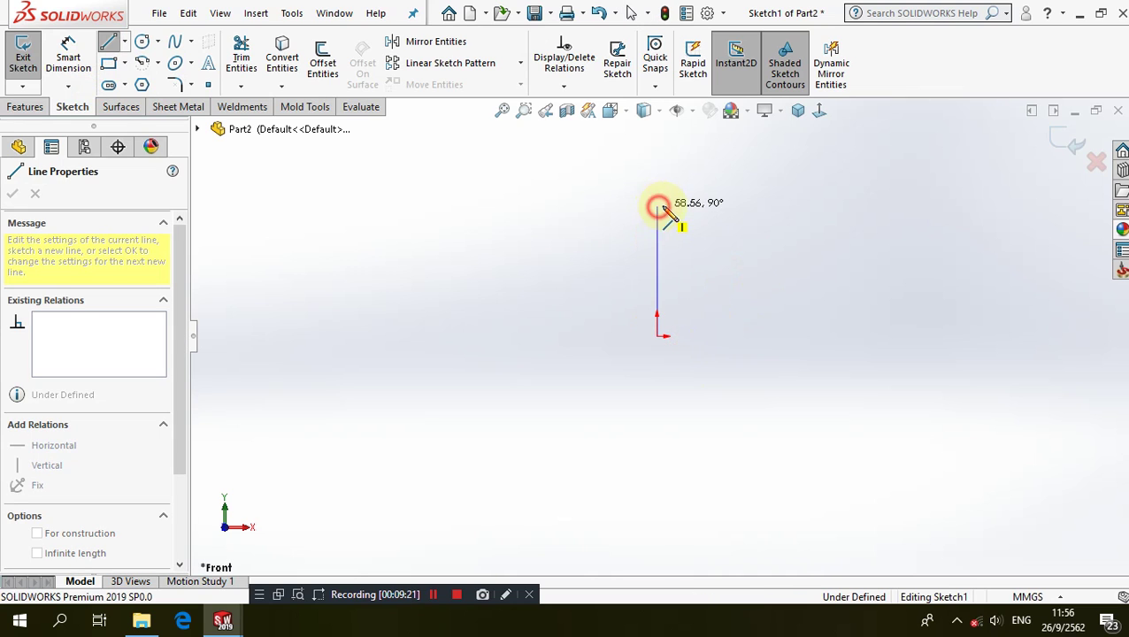
left_click(803, 206)
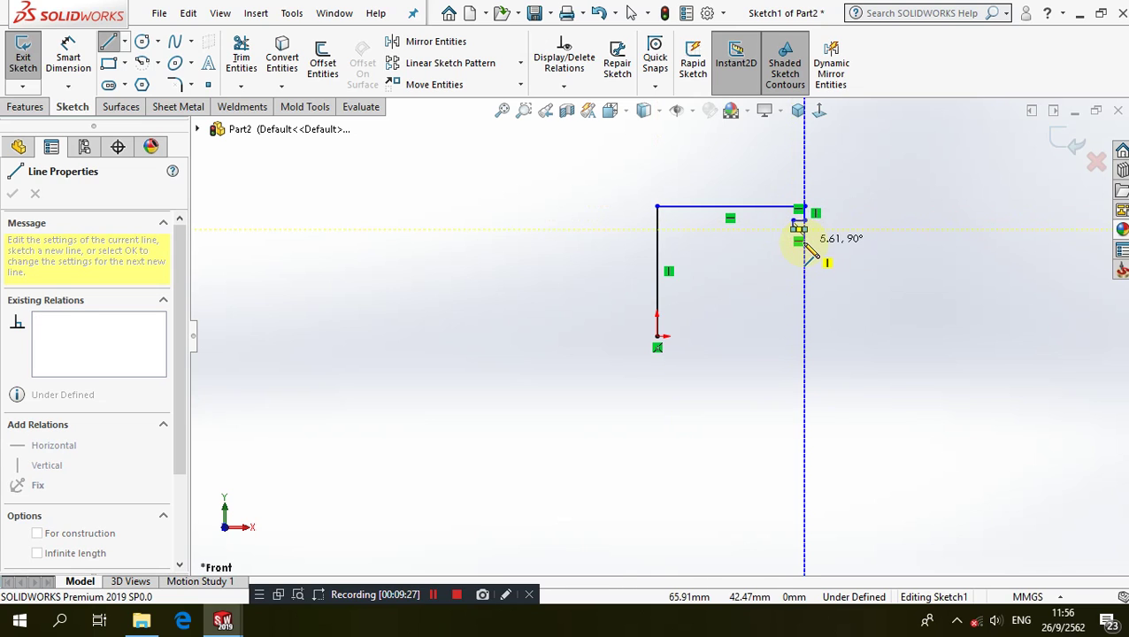
left_click(803, 228)
left_click(793, 231)
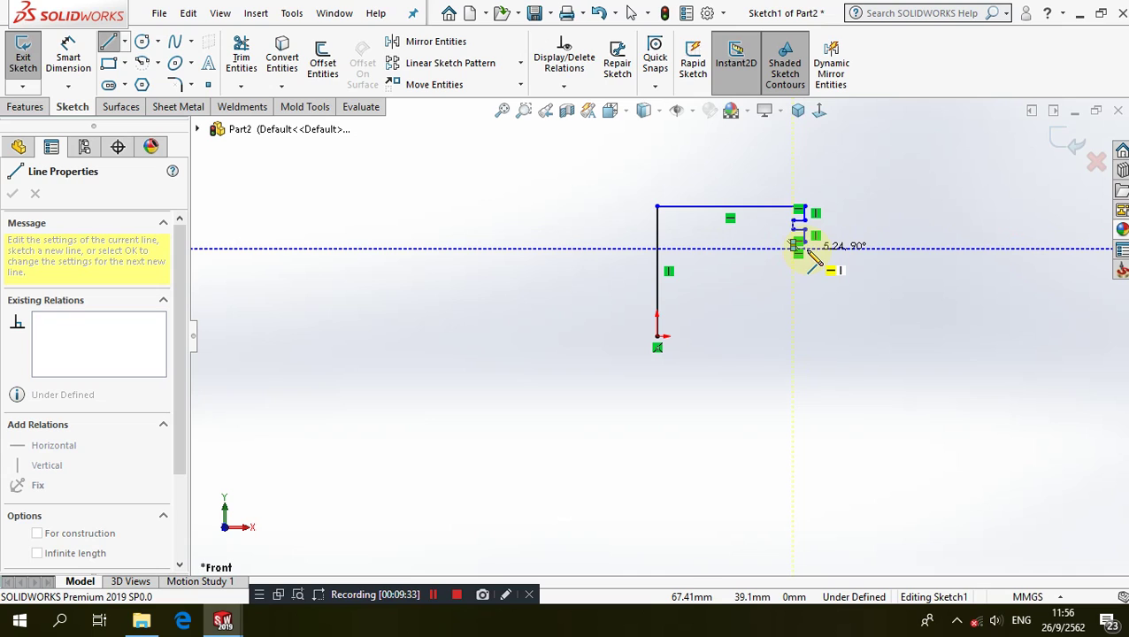
left_click(797, 248)
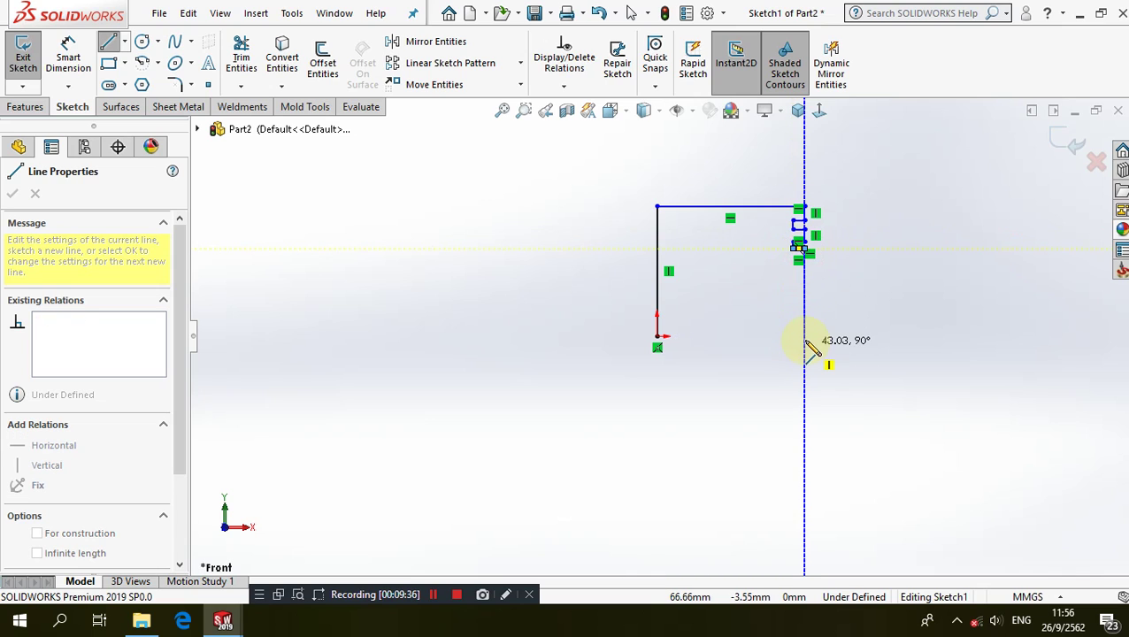
left_click(805, 336)
left_click(657, 336)
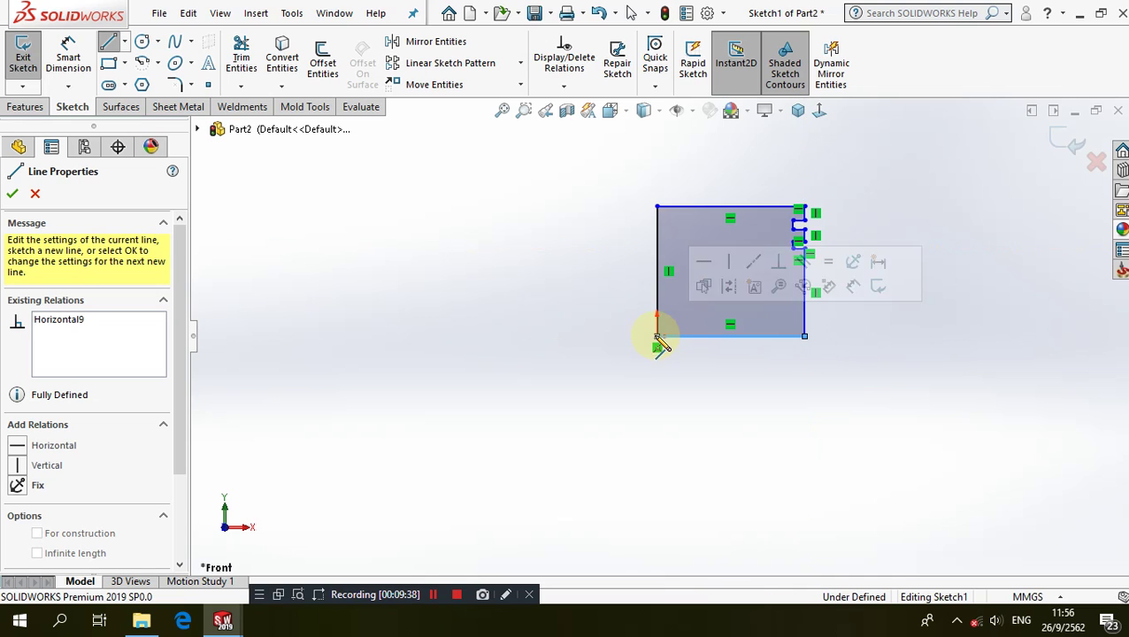
scroll(845, 266, "down", 3)
key("Escape")
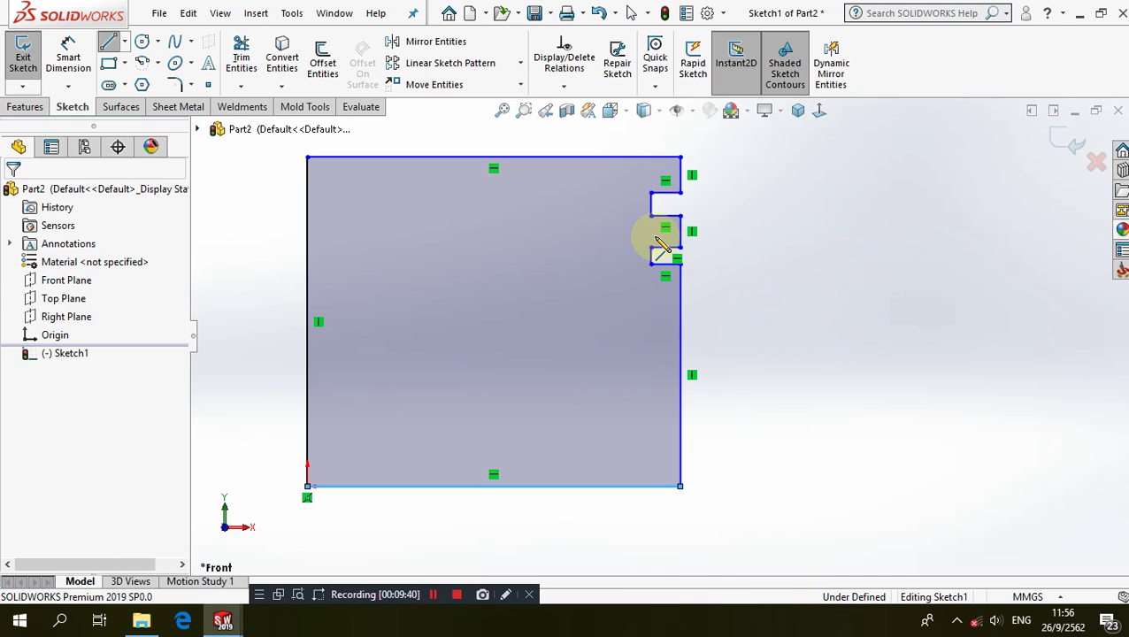
scroll(657, 244, "down", 1)
- Make the two notches' inner vertical edges equal in length
left_click(652, 293)
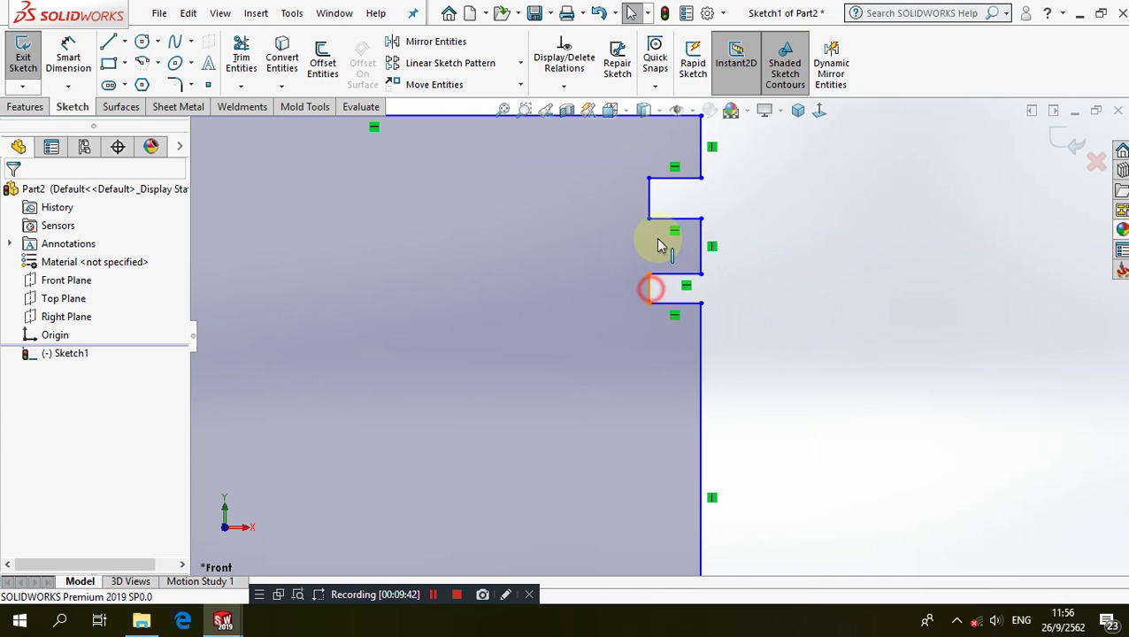
left_click(649, 198)
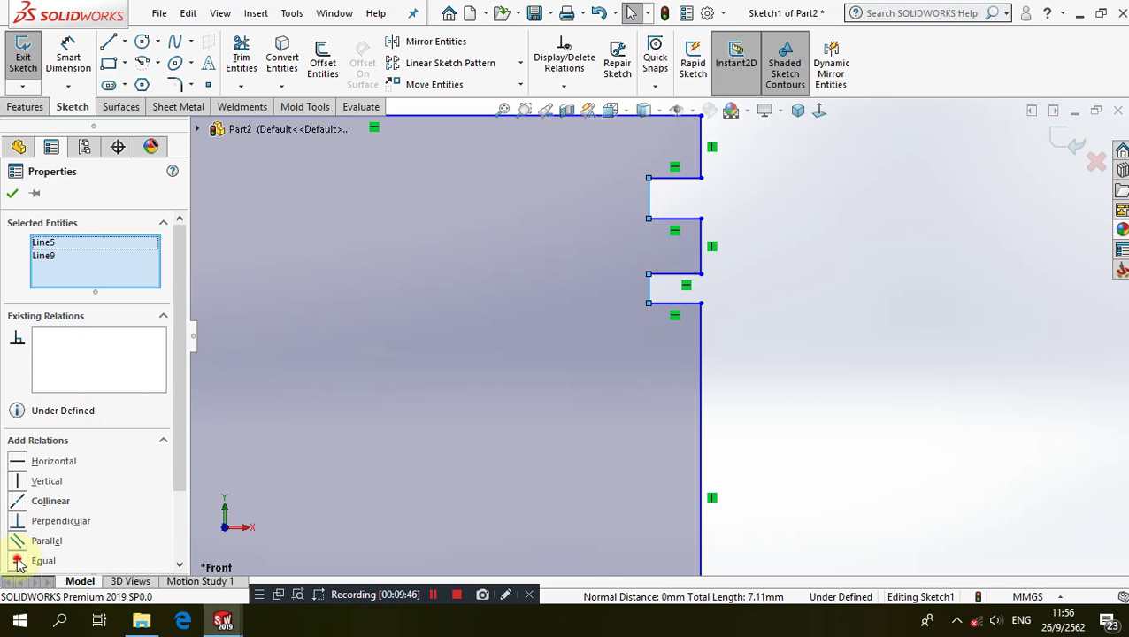
left_click(18, 561)
left_click(723, 294)
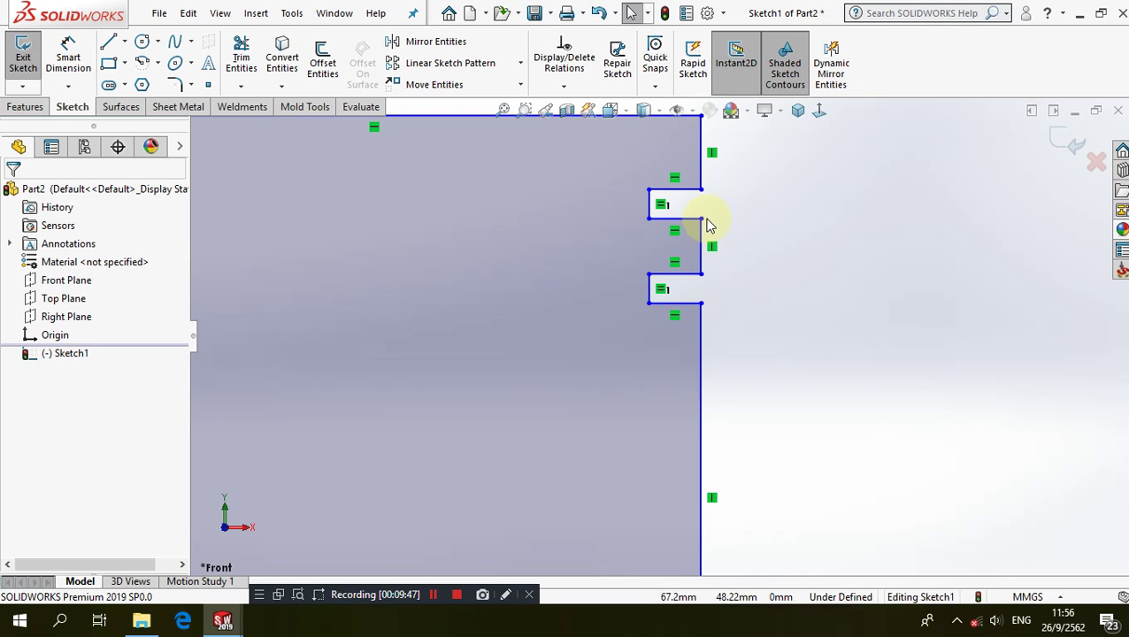
- Constrain the three notch corner points to stay vertically aligned
left_click(701, 193)
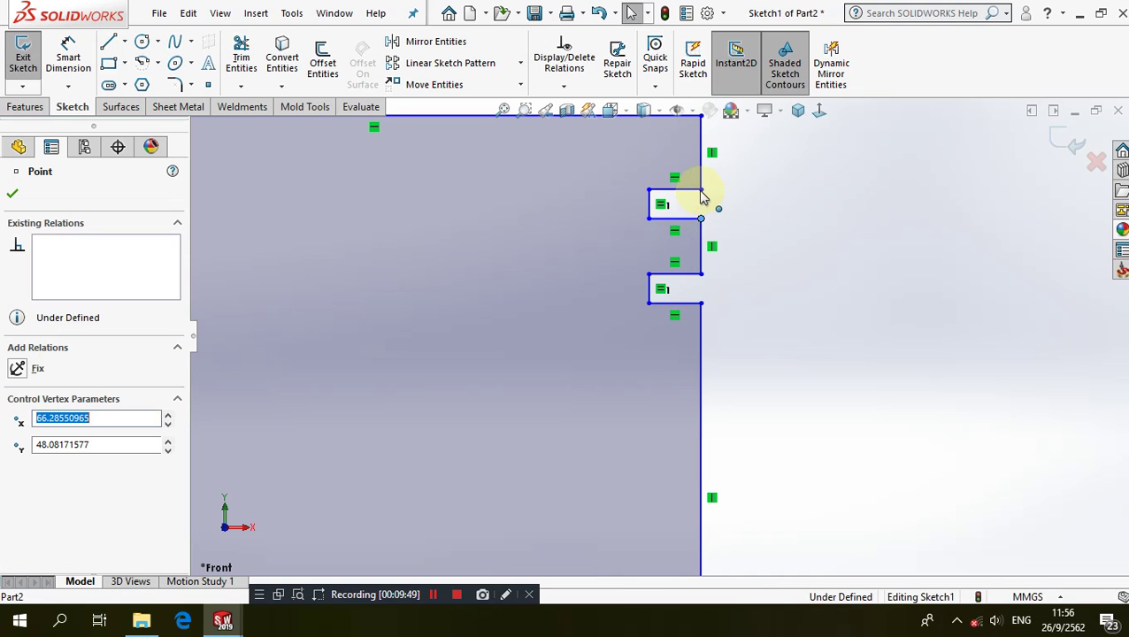
left_click(699, 303, "ctrl")
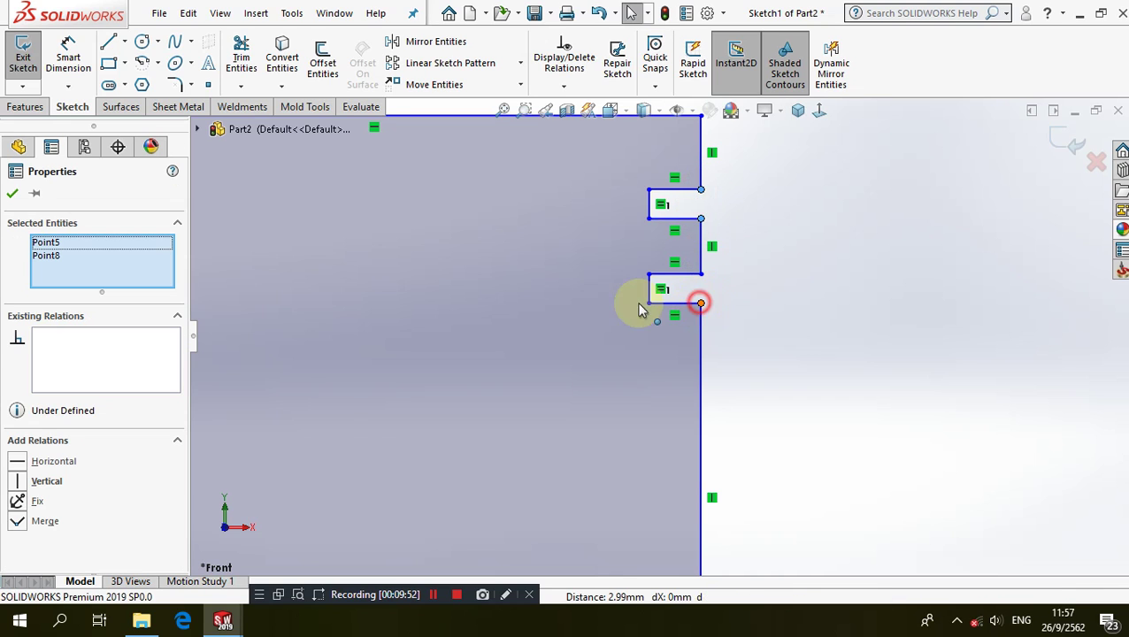
left_click(53, 510)
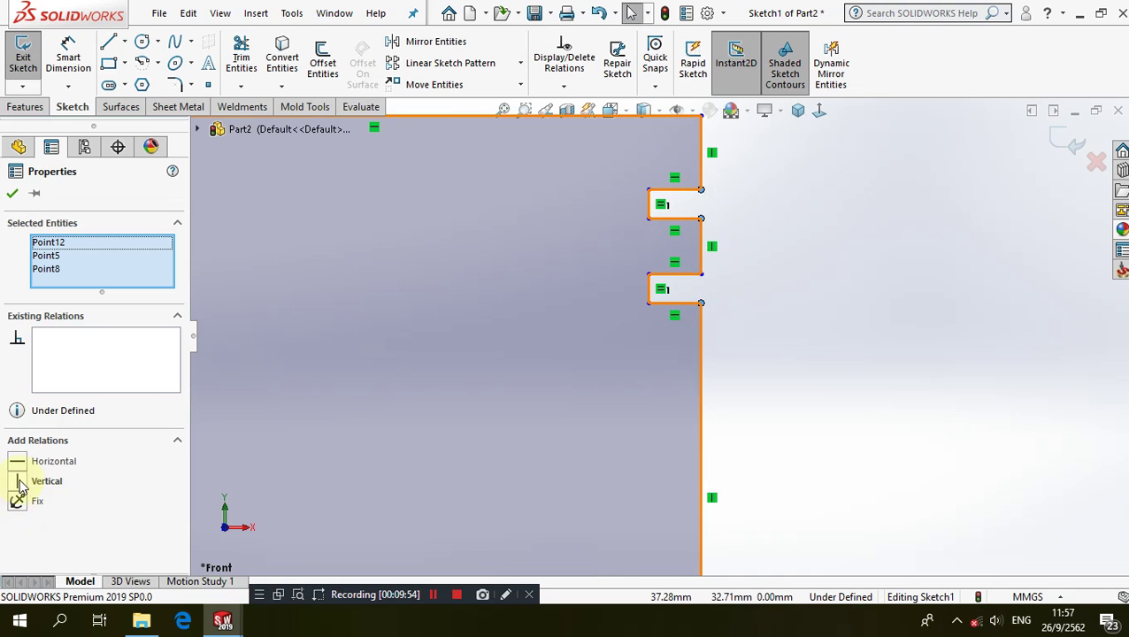
left_click(20, 481)
left_click(751, 359)
key("f")
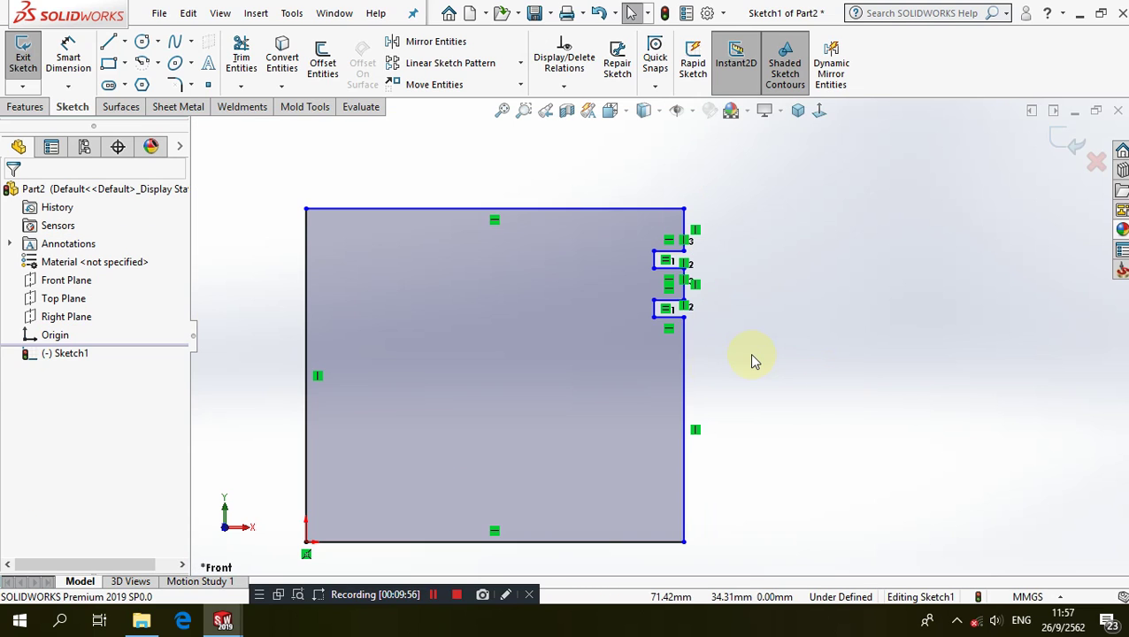
left_click(68, 55)
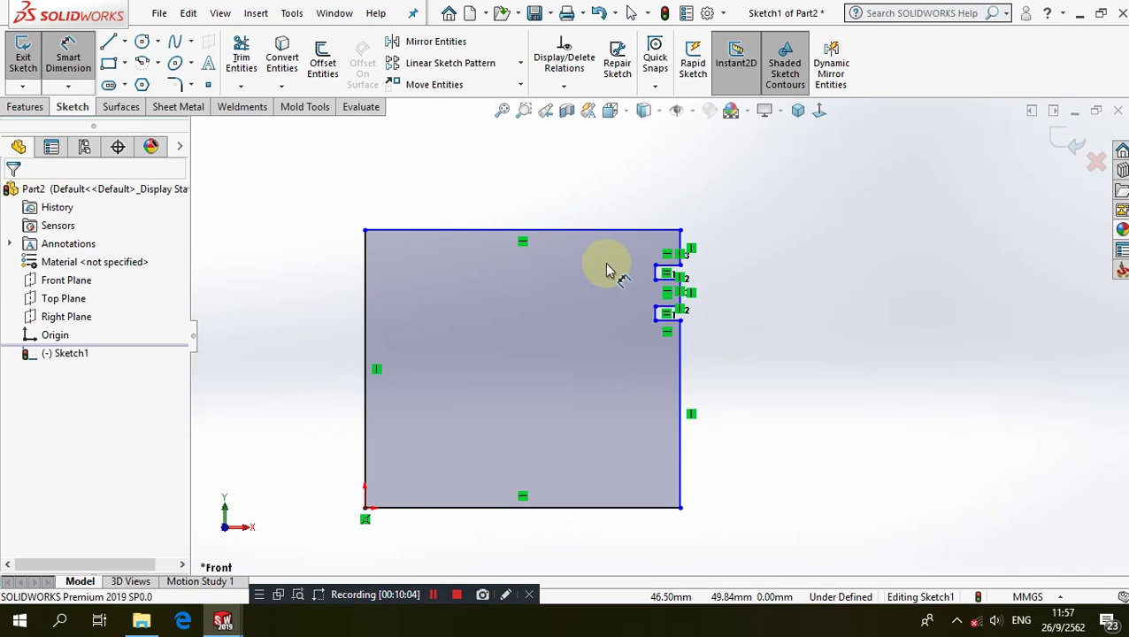
- Dimension the notch depth at 45.50 mm and the top edge at 47.50 mm
left_click(365, 267)
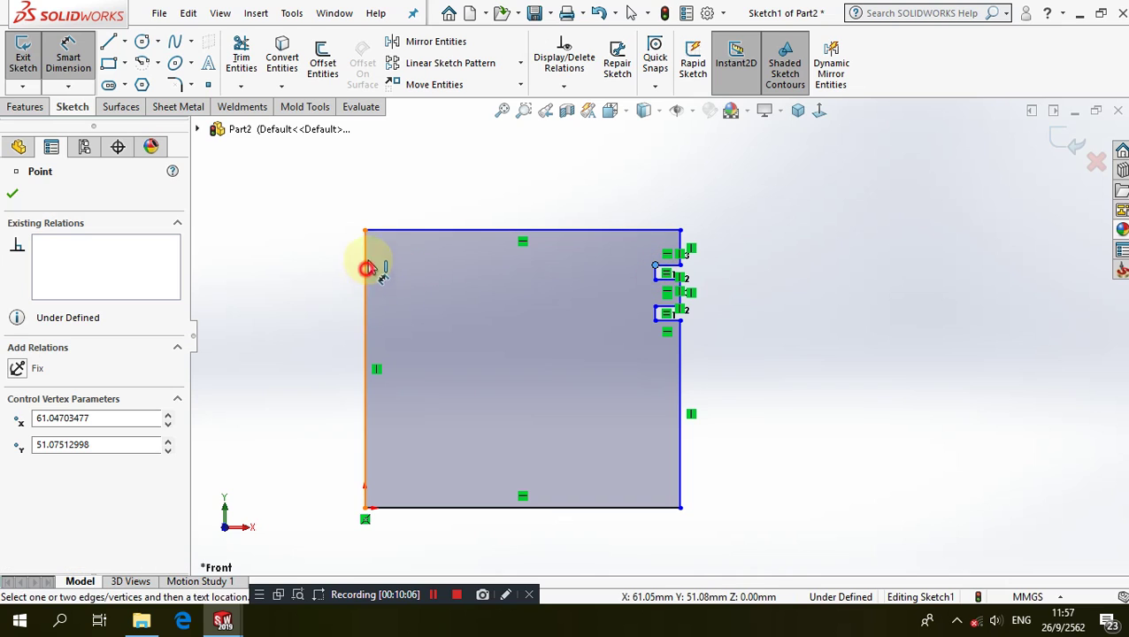
left_click(415, 188)
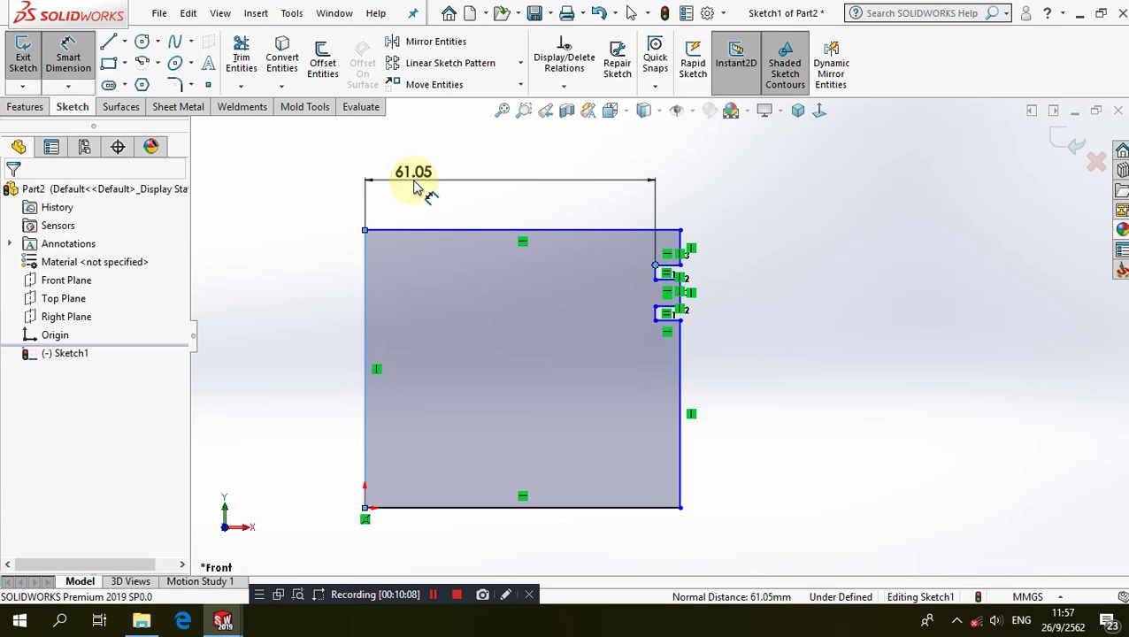
left_click(416, 188)
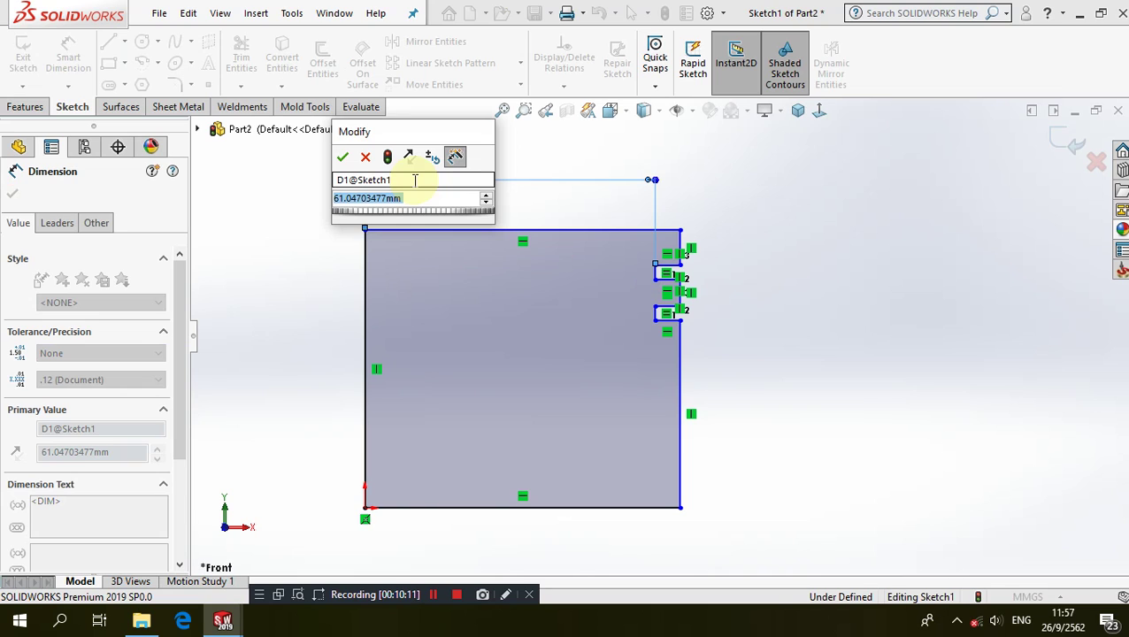
type("45")
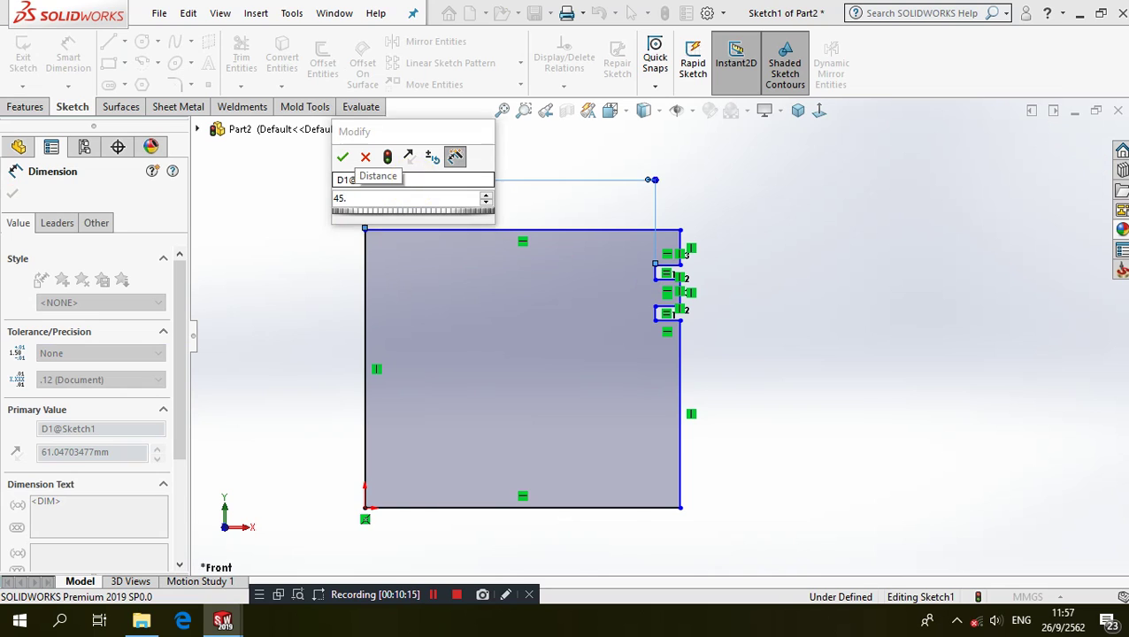
type(".5")
key("Return")
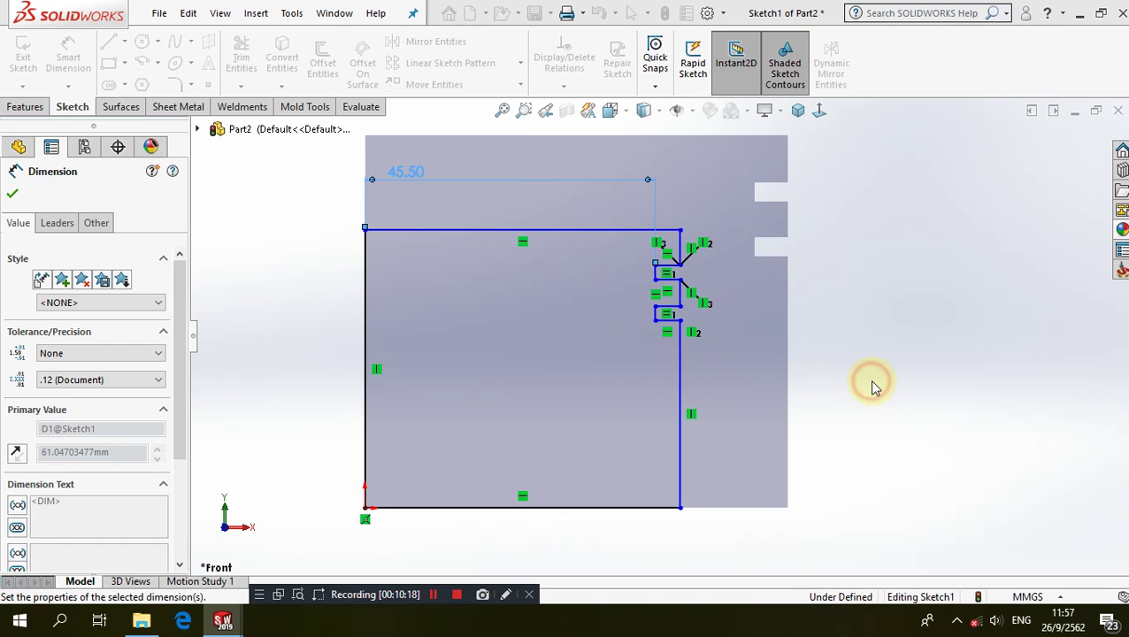
left_click(852, 383)
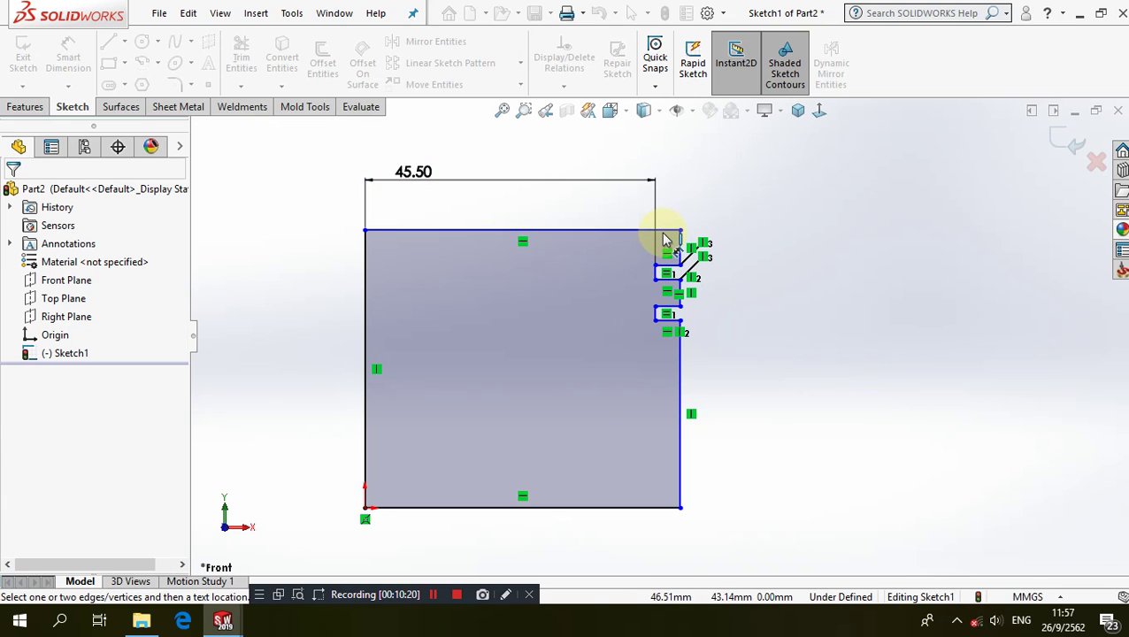
left_click(666, 233)
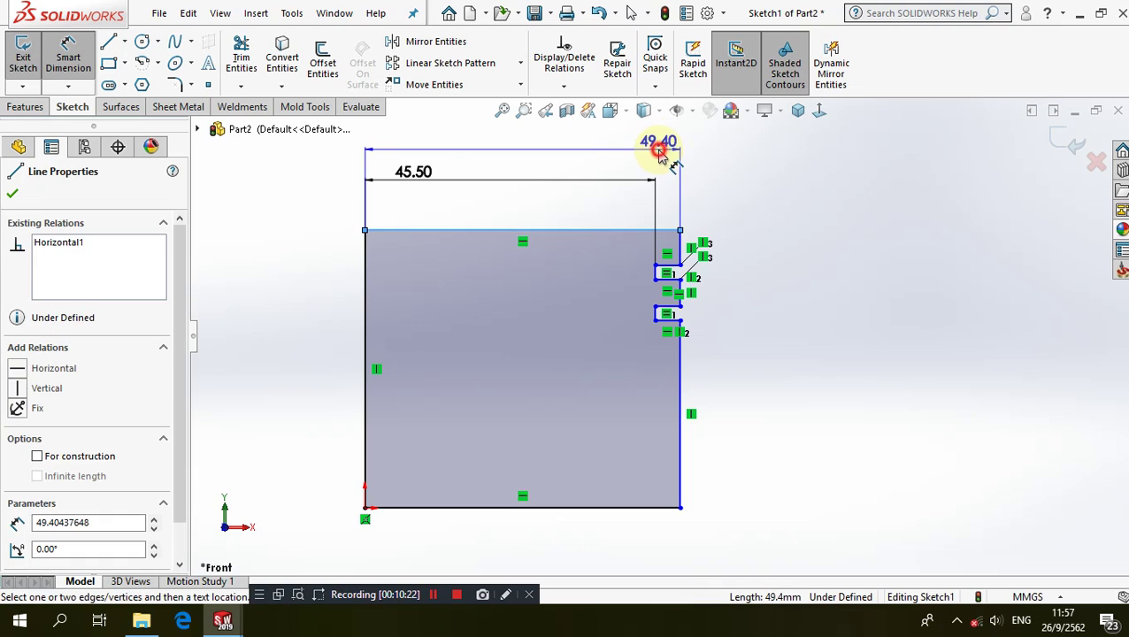
left_click(660, 157)
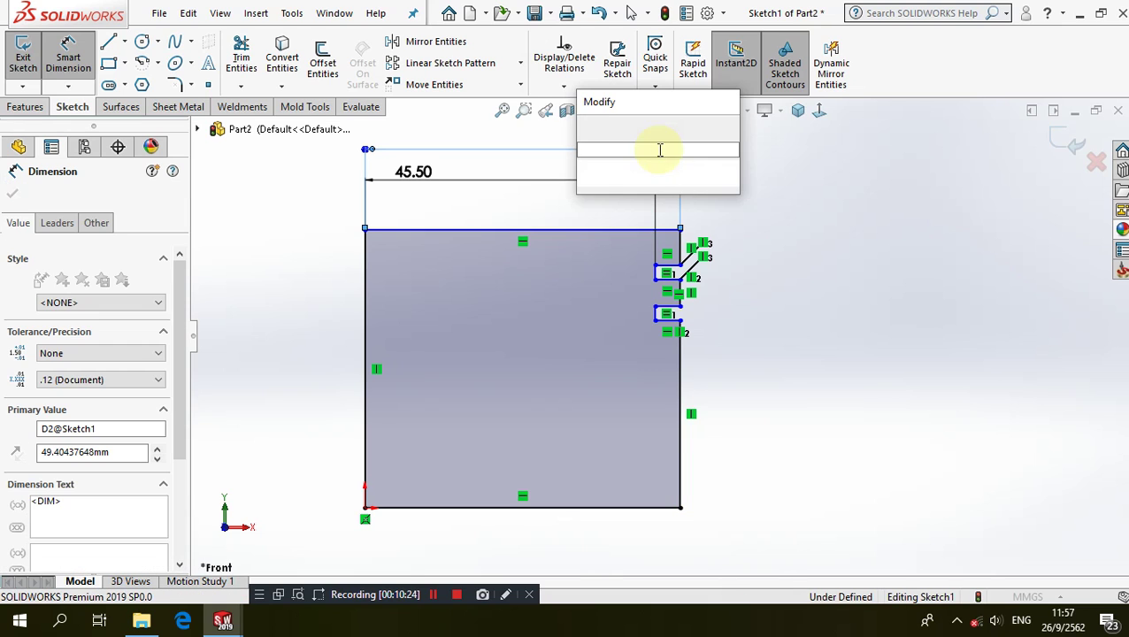
type("47")
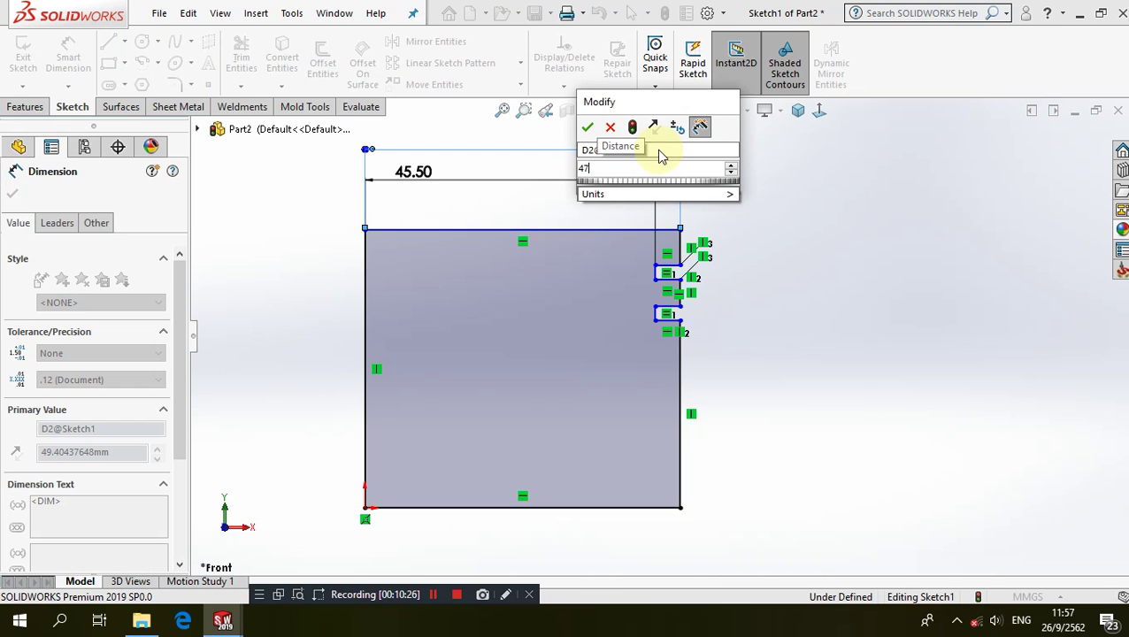
type(".5")
key("Escape")
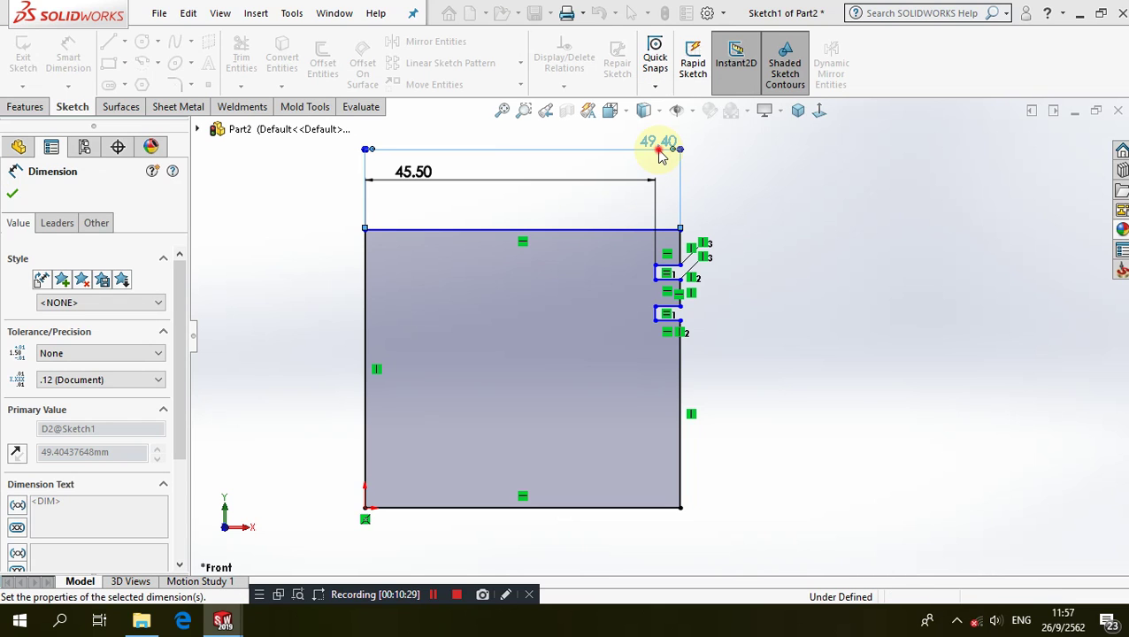
left_click(783, 237)
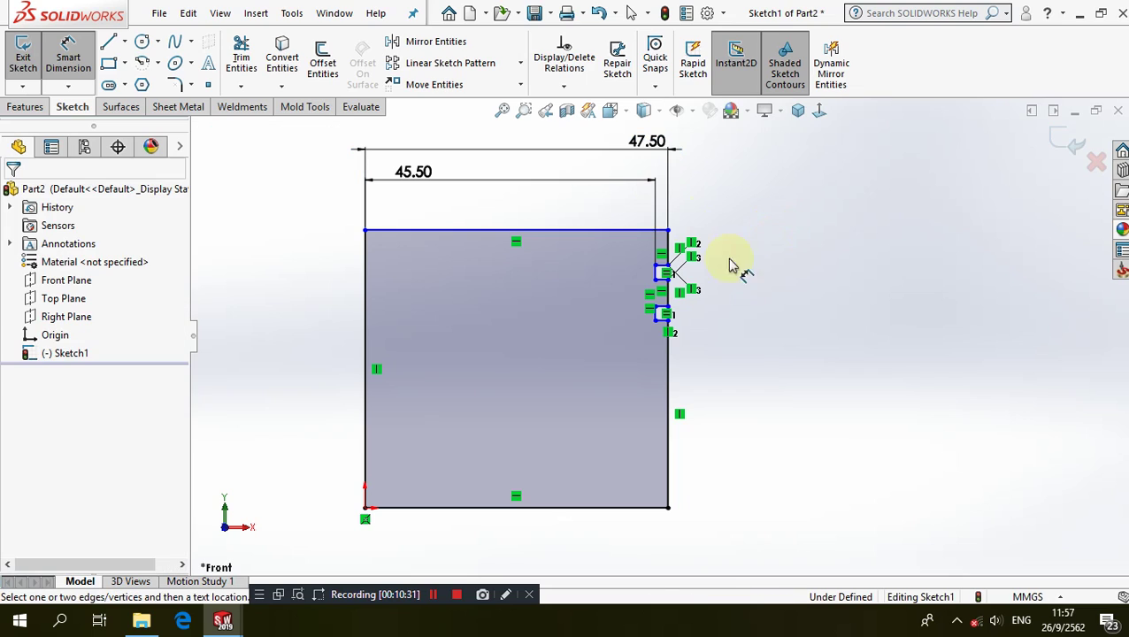
- Add a 4.00 mm notch offset and set the notch spacing to 10.00, replacing 14.22
scroll(478, 370, "down", 1)
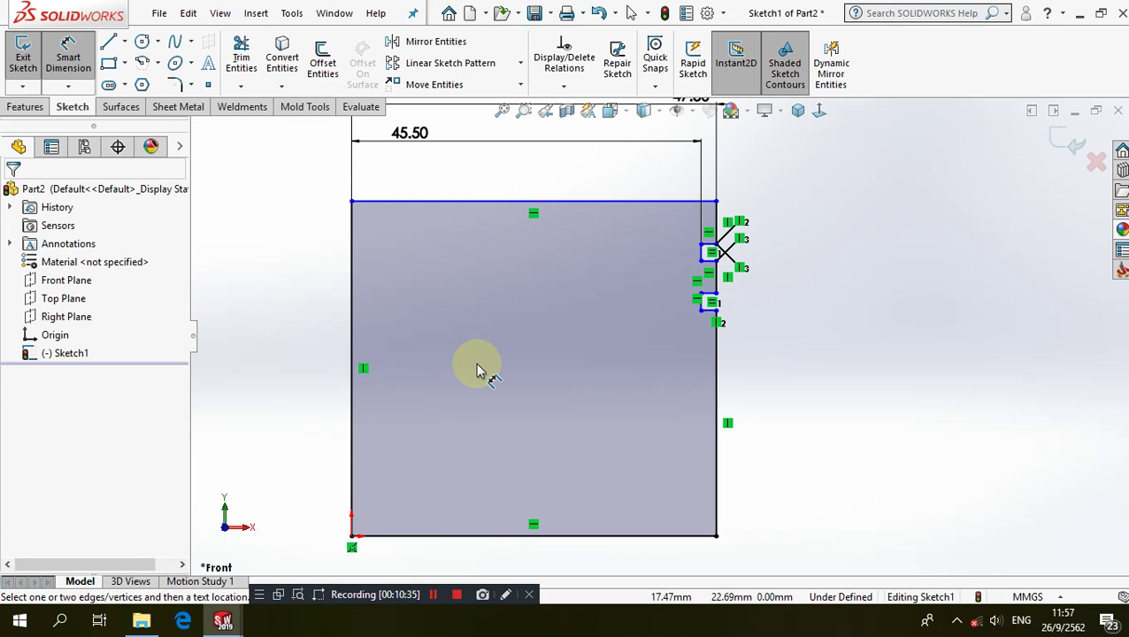
scroll(722, 219, "down", 2)
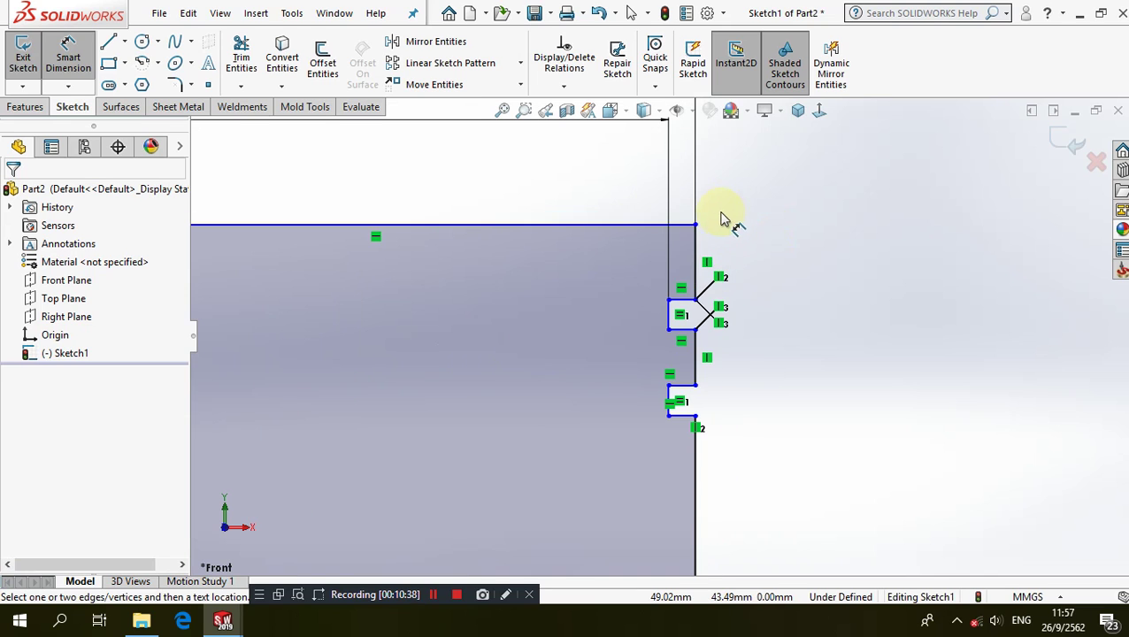
left_click(700, 251)
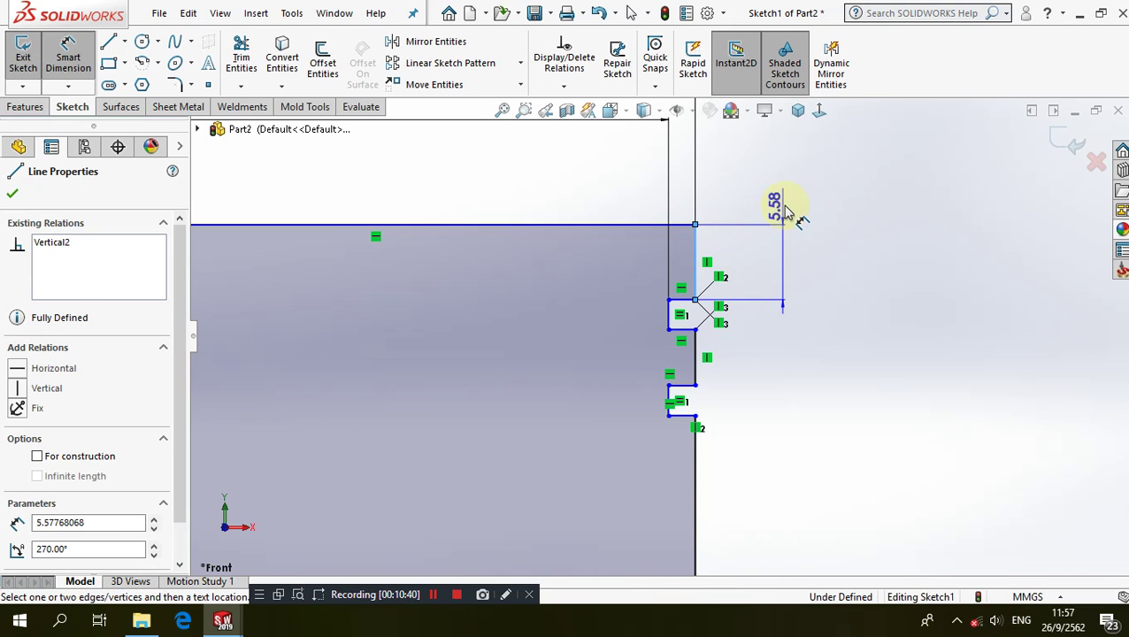
left_click(785, 210)
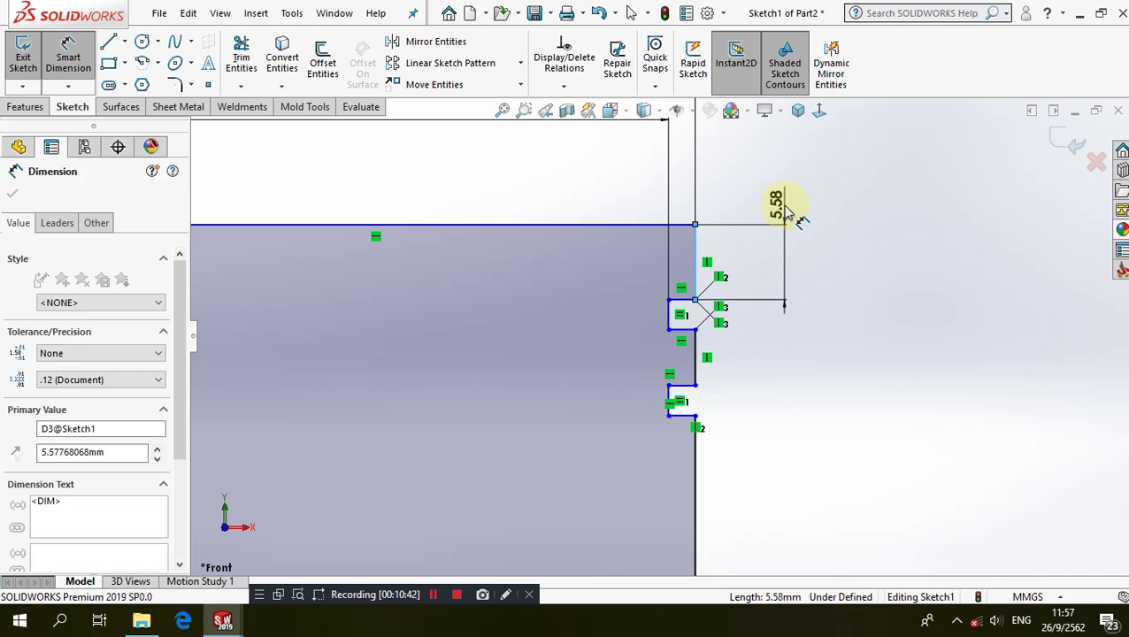
type("4")
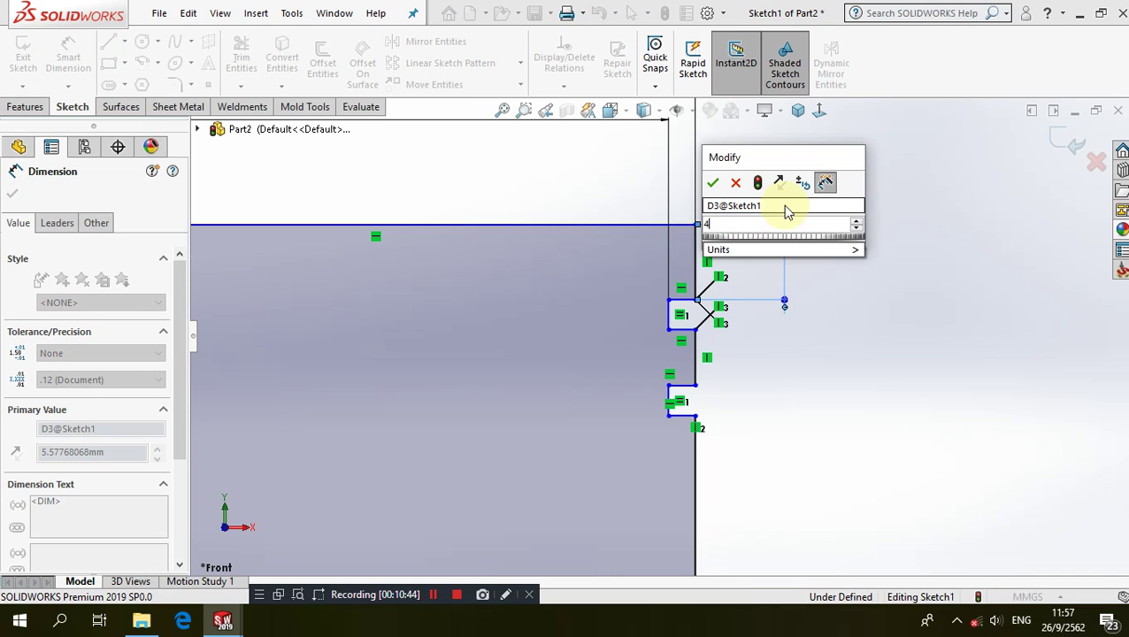
key("Escape")
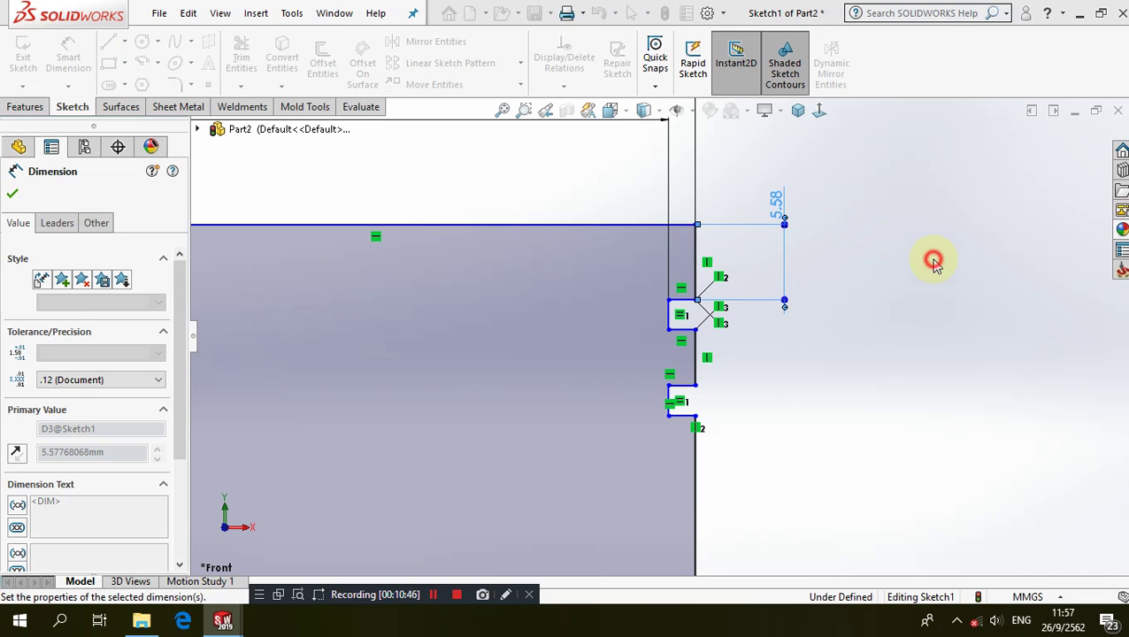
left_click(760, 420)
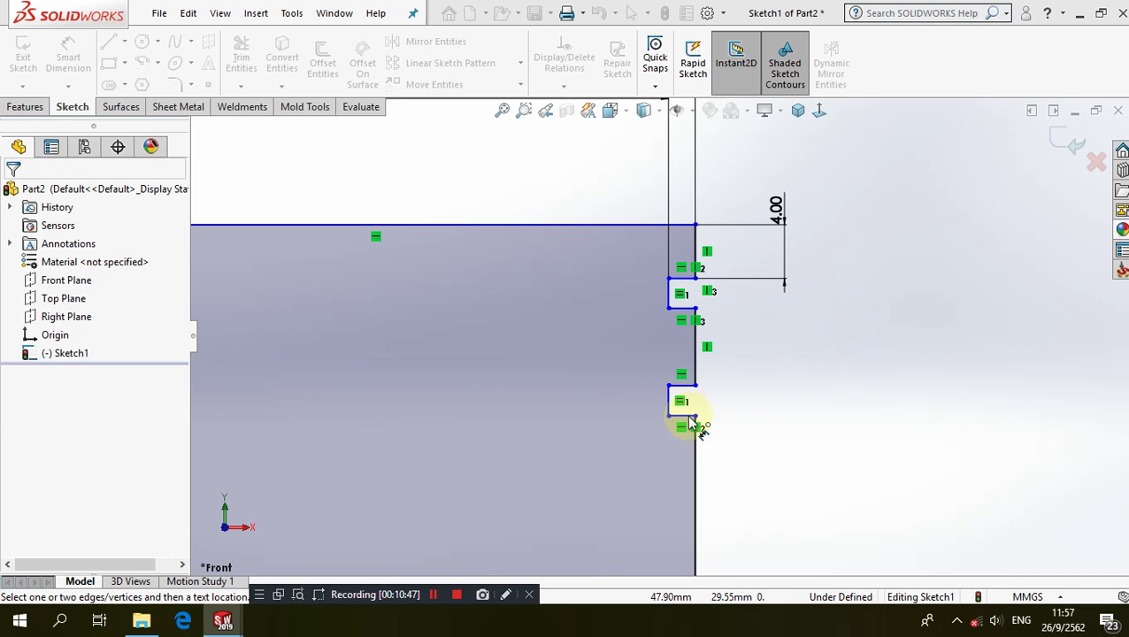
left_click(695, 225)
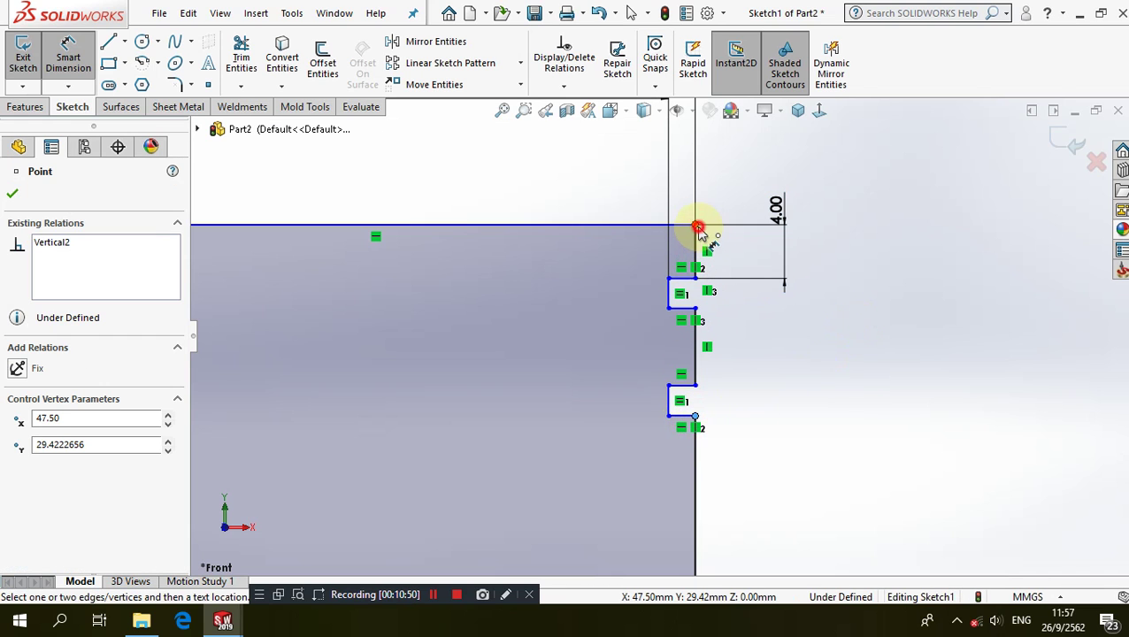
left_click(872, 286)
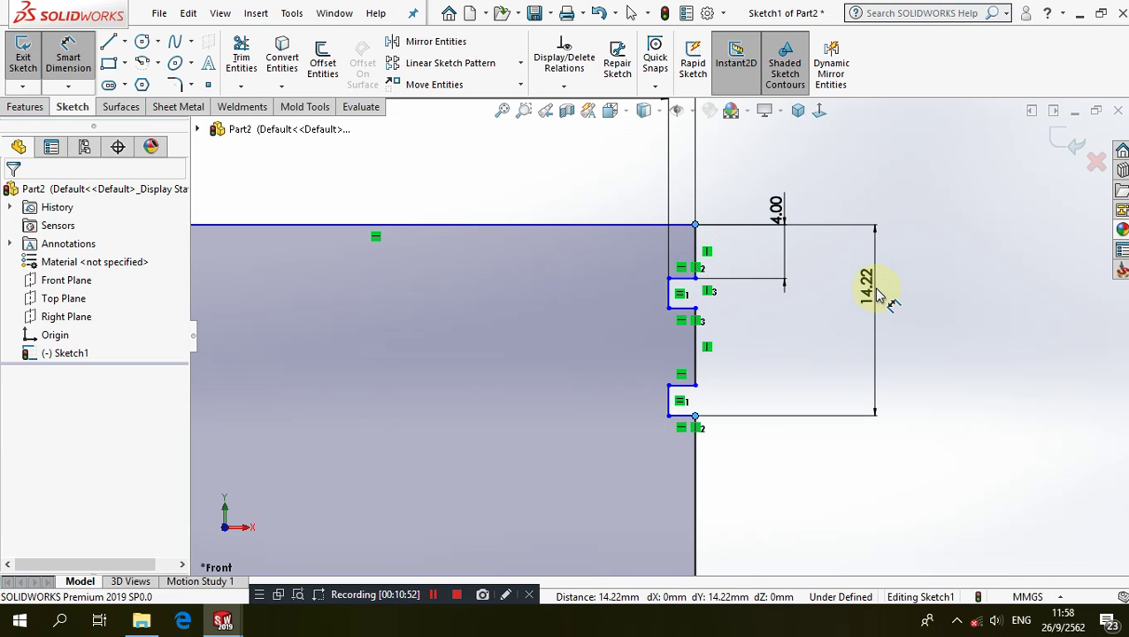
left_click(877, 294)
left_click(763, 395)
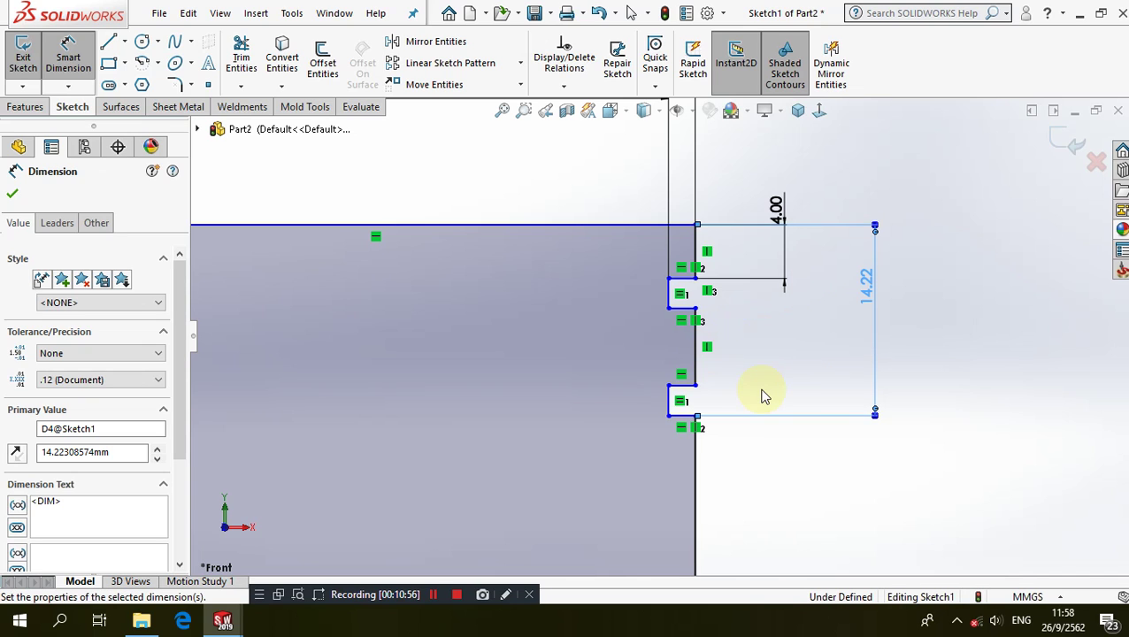
left_click(768, 395)
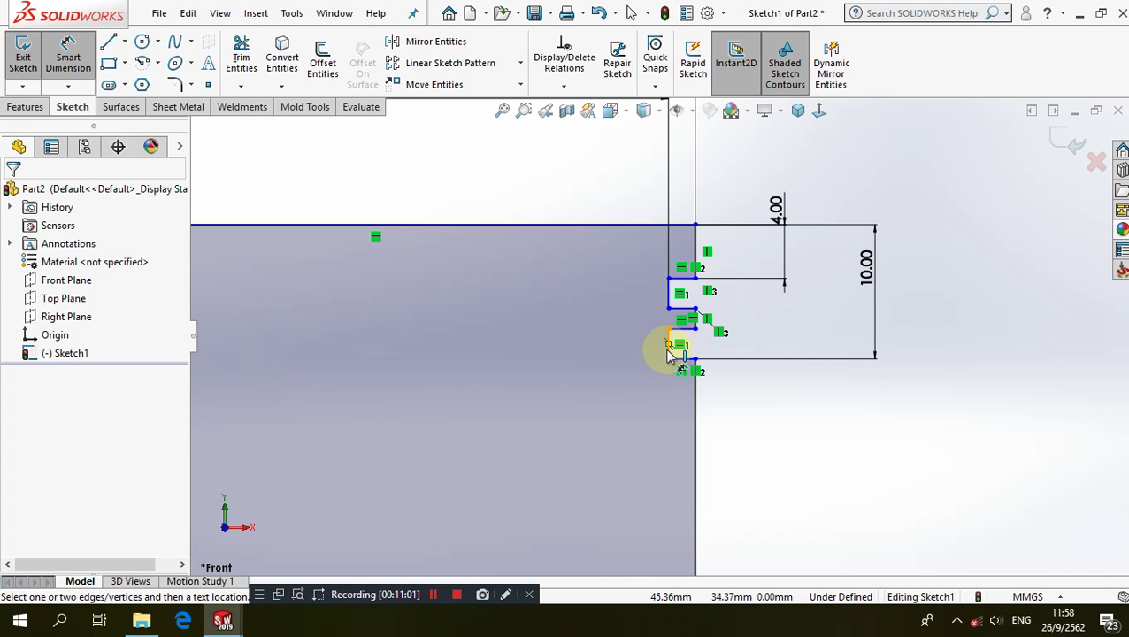
- Drag the upper notch corner into a slanted edge and dimension its step 2.00 mm
left_click(692, 328)
left_click_drag(695, 329, 792, 412)
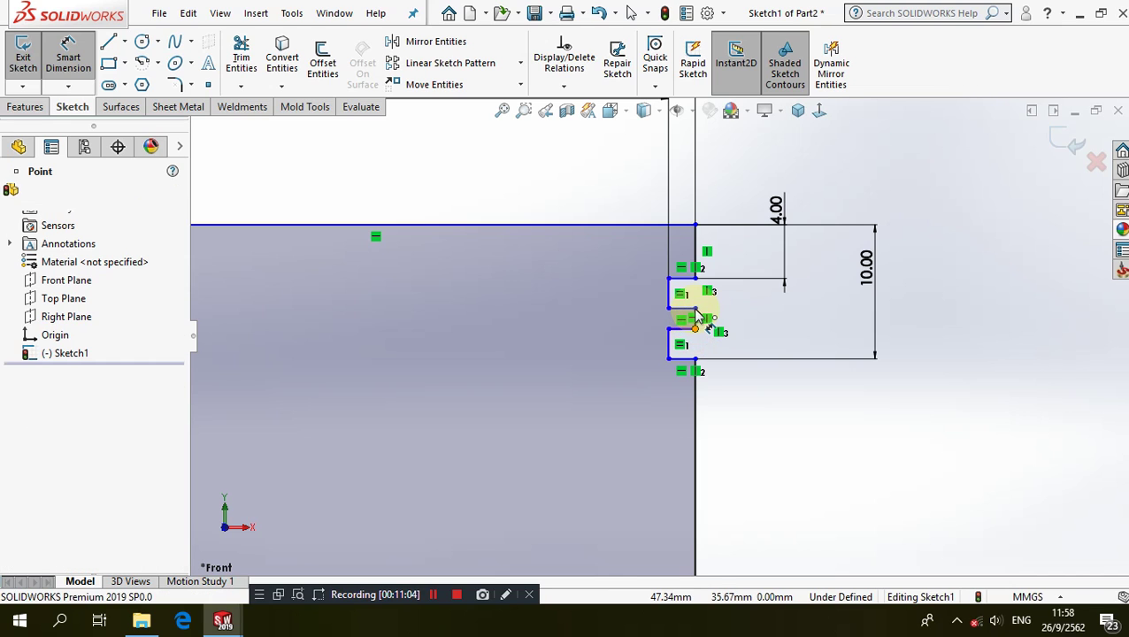
left_click(792, 412)
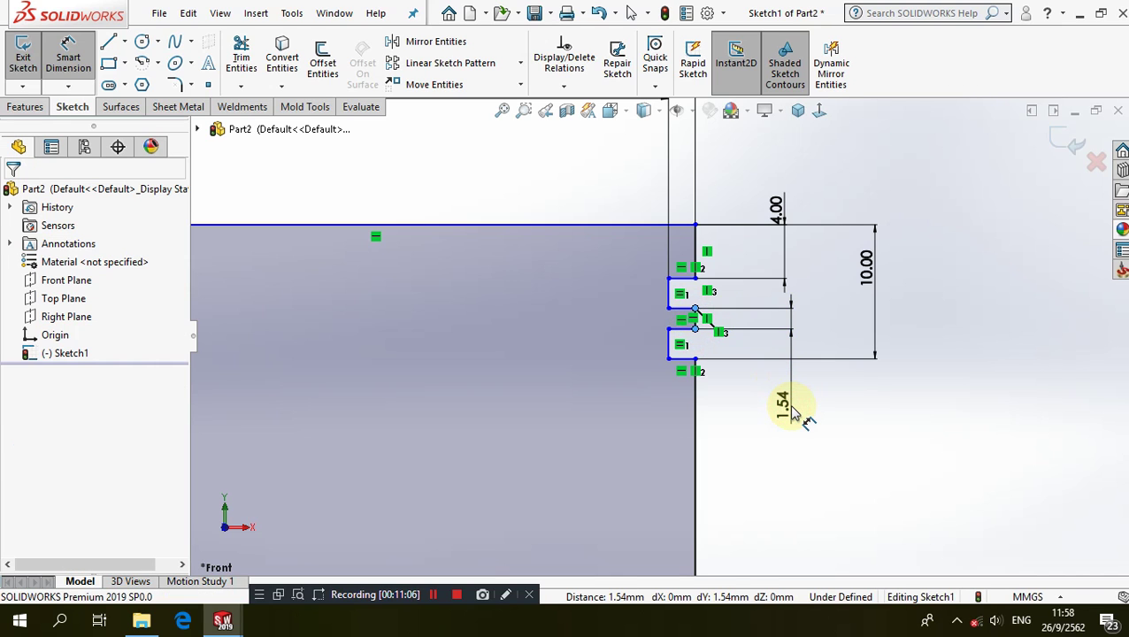
left_click(794, 413)
key("Return")
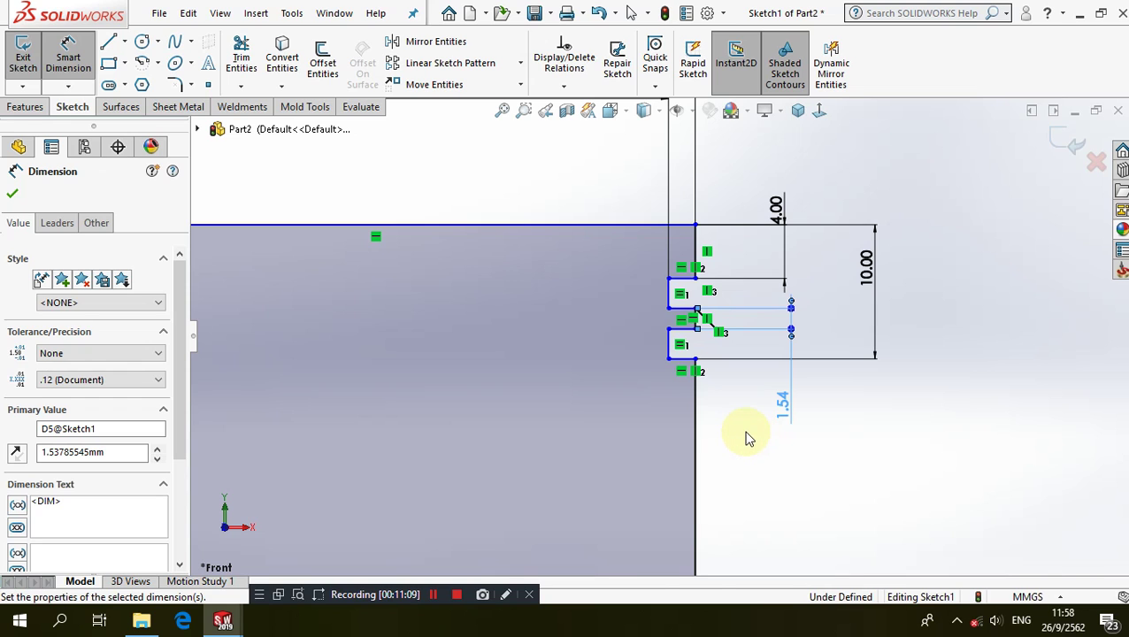
left_click(748, 440)
key("f")
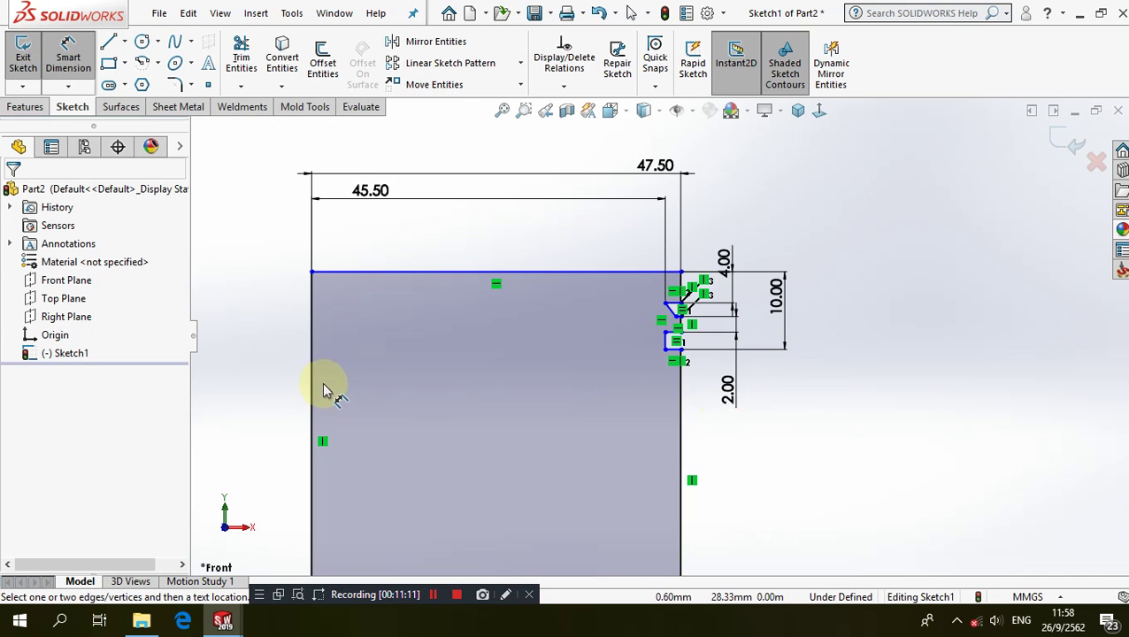
- Dimension the profile's left edge at 58.00 mm
left_click(309, 352)
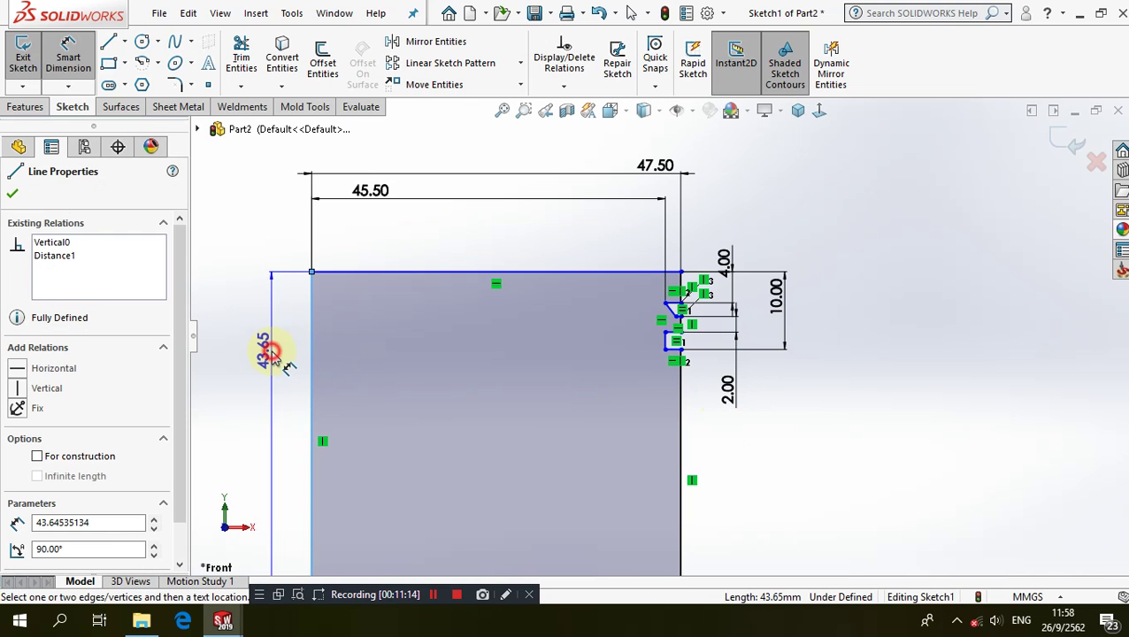
left_click(275, 354)
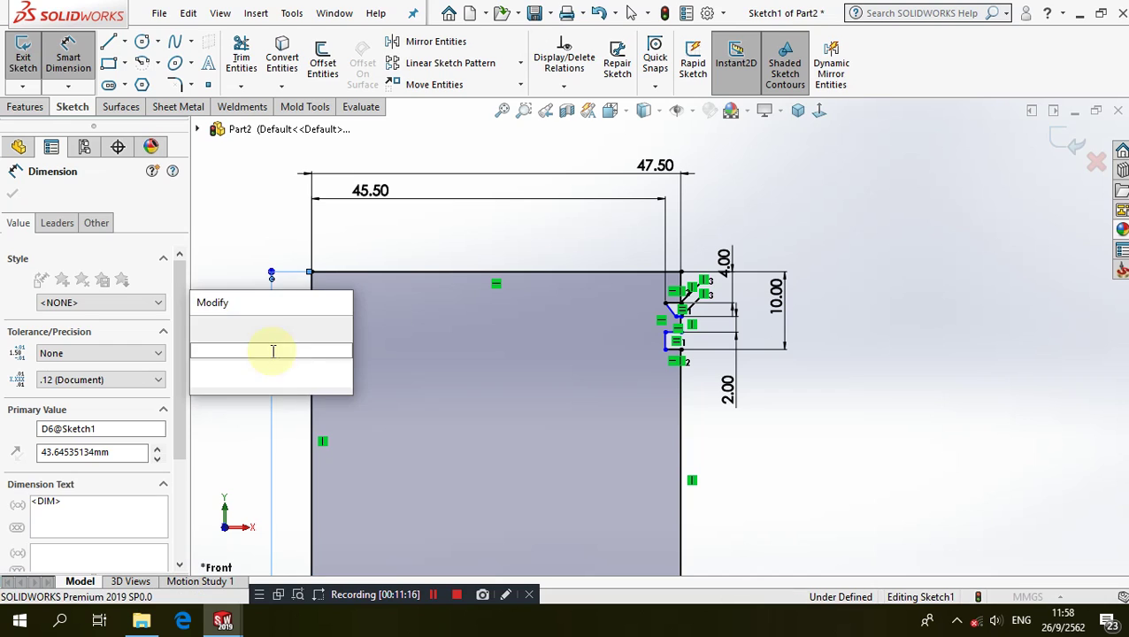
type("546")
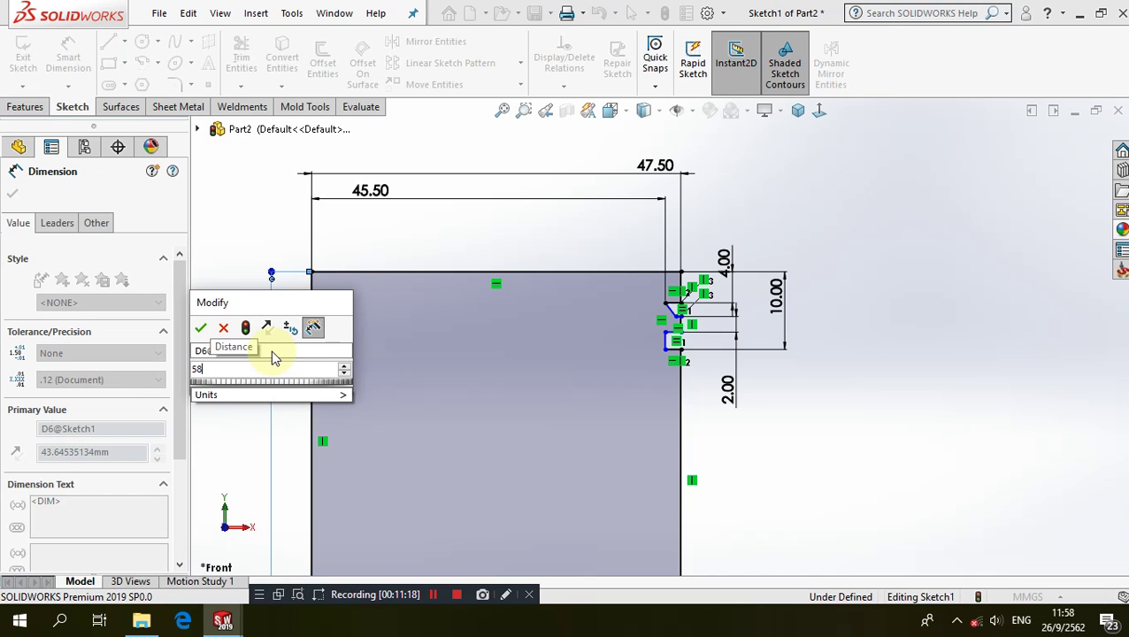
key("Escape")
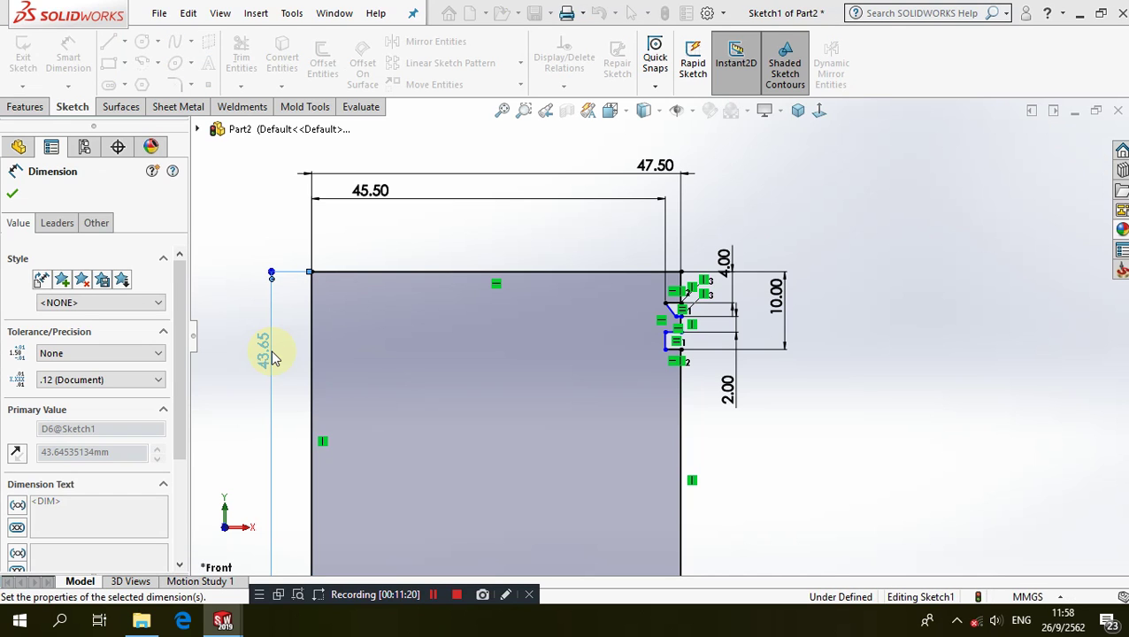
left_click(272, 283)
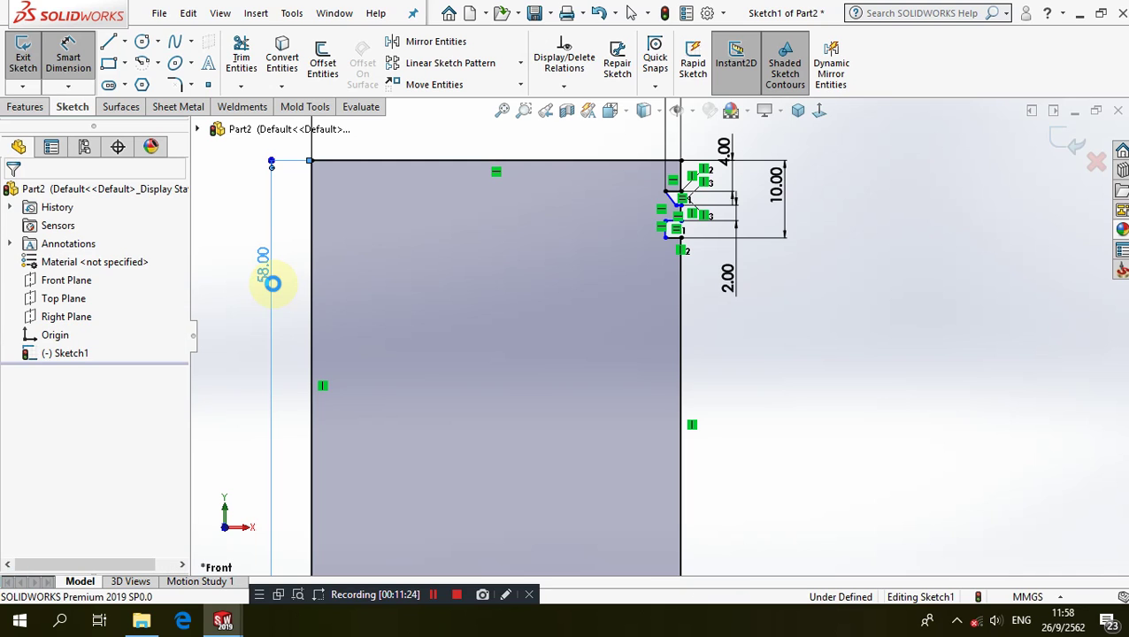
double_click(273, 284)
key("Return")
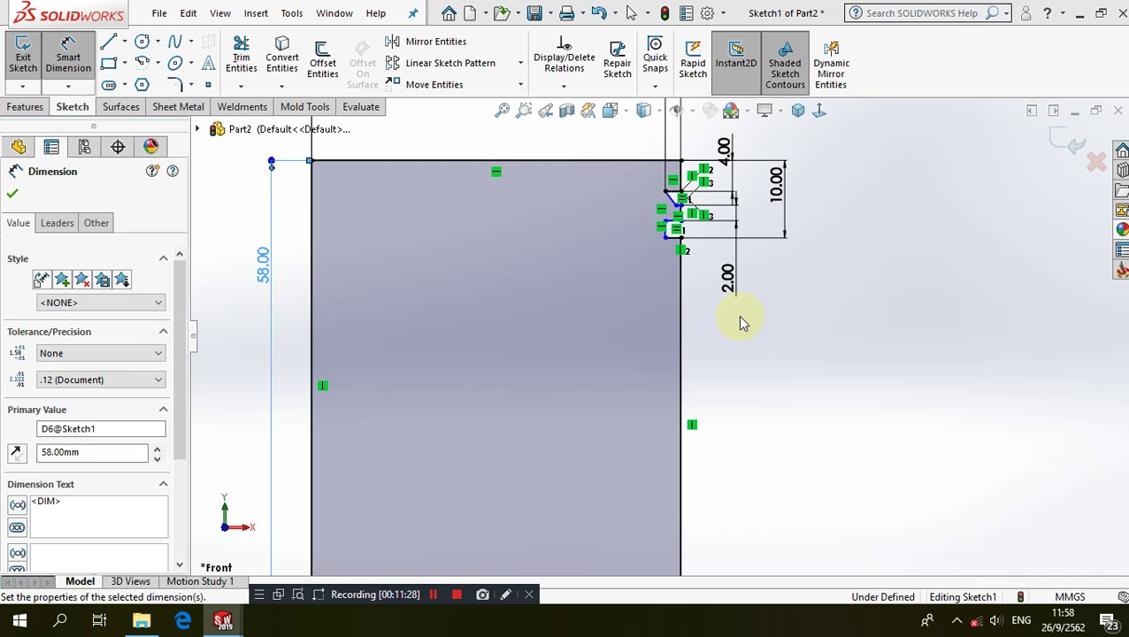
left_click(693, 190)
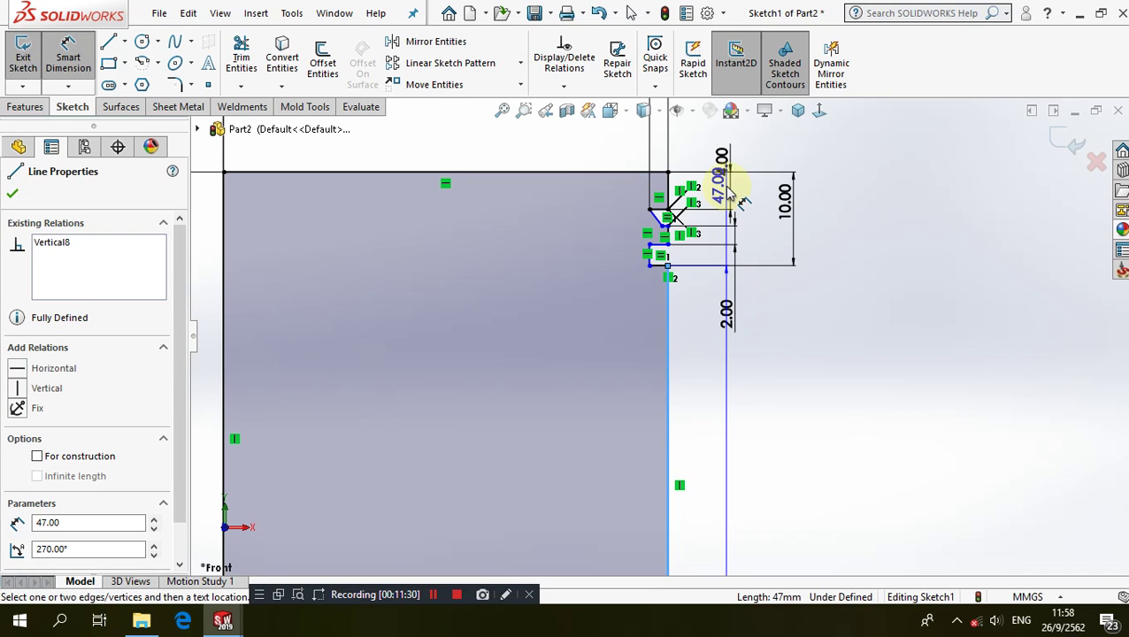
- Make both slanted notch edges vertical
key("Escape")
scroll(704, 209, "down", 1)
scroll(704, 210, "down", 2)
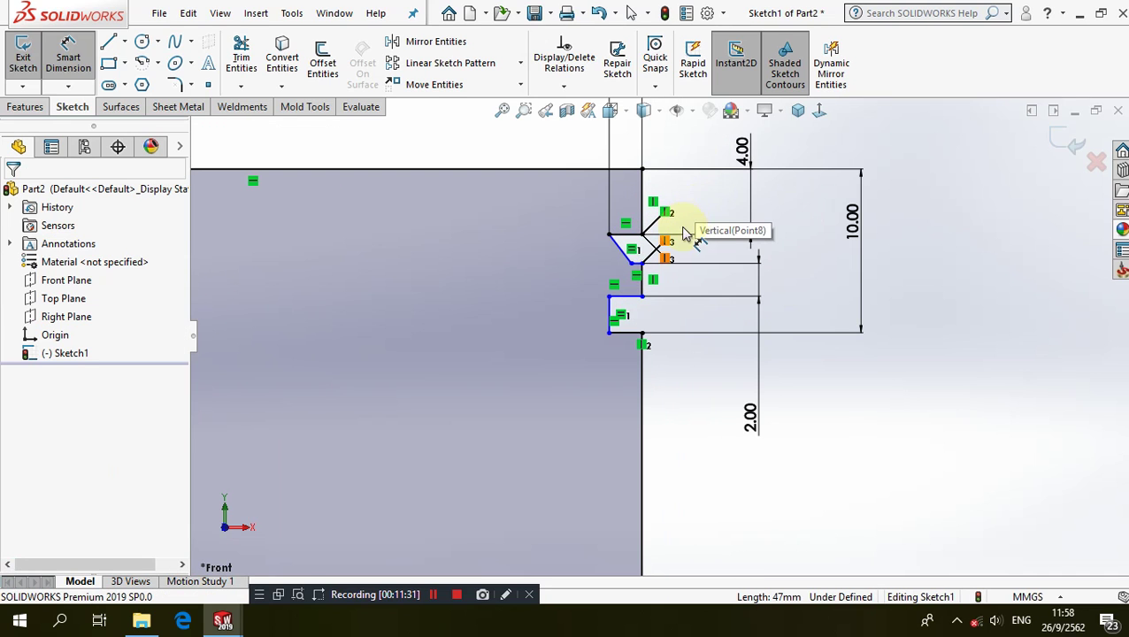
key("Escape")
scroll(694, 204, "down", 3)
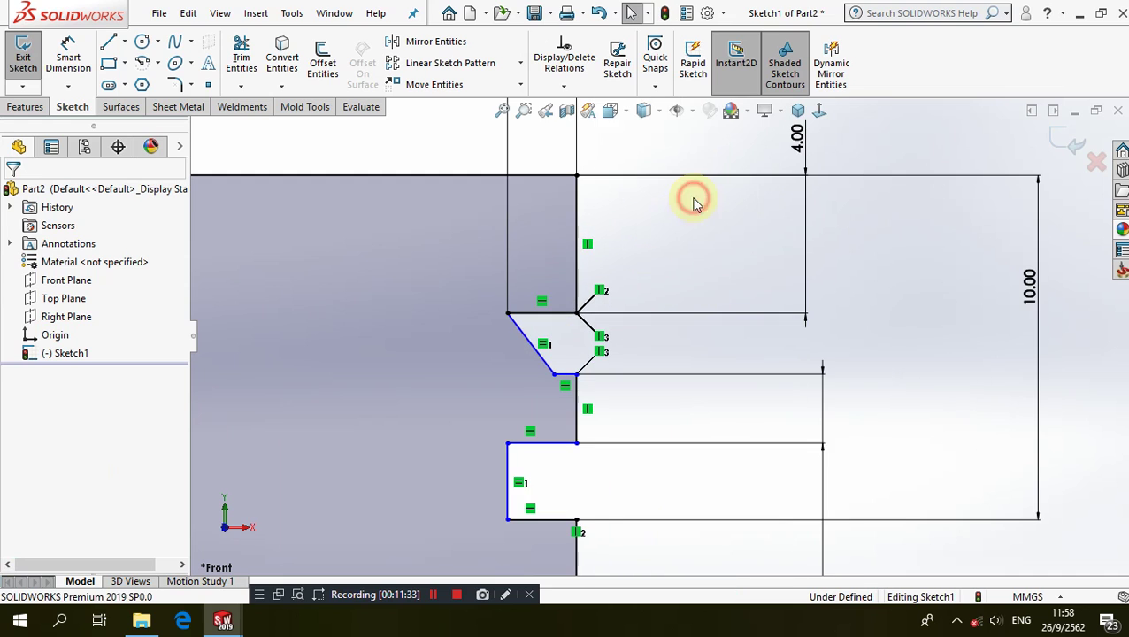
left_click(523, 331)
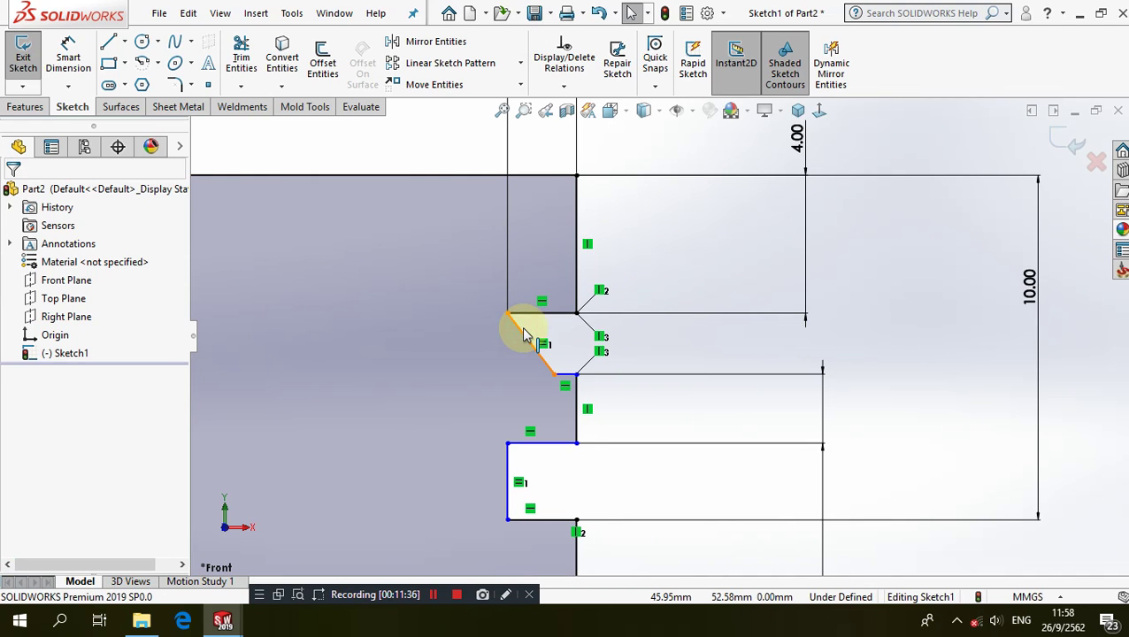
left_click(596, 256)
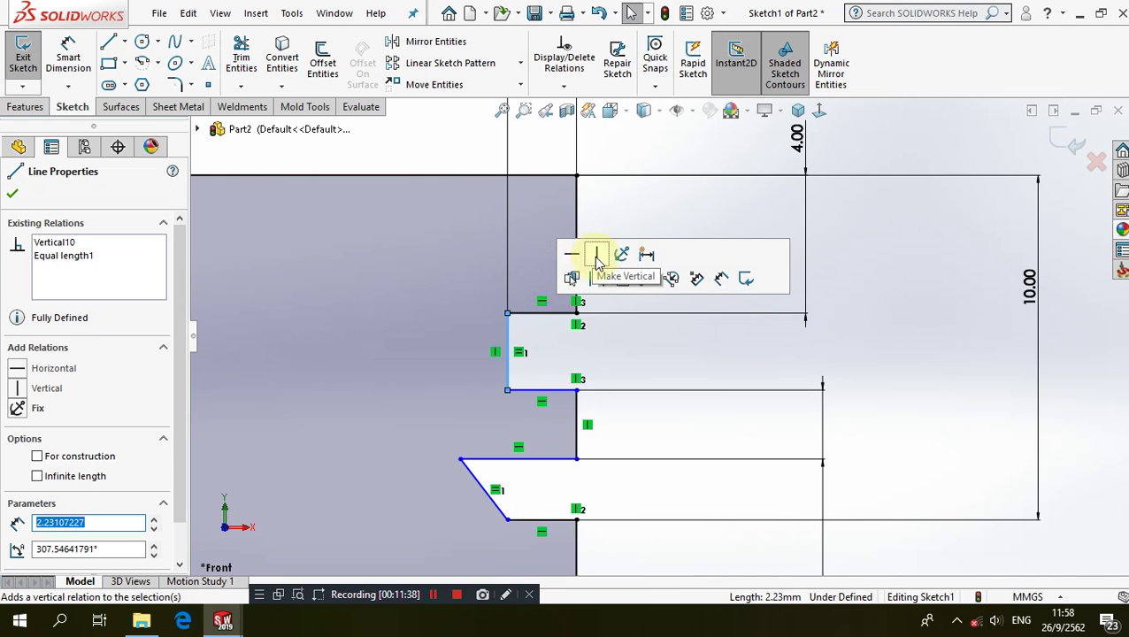
left_click(618, 356)
left_click(471, 479)
left_click(542, 391)
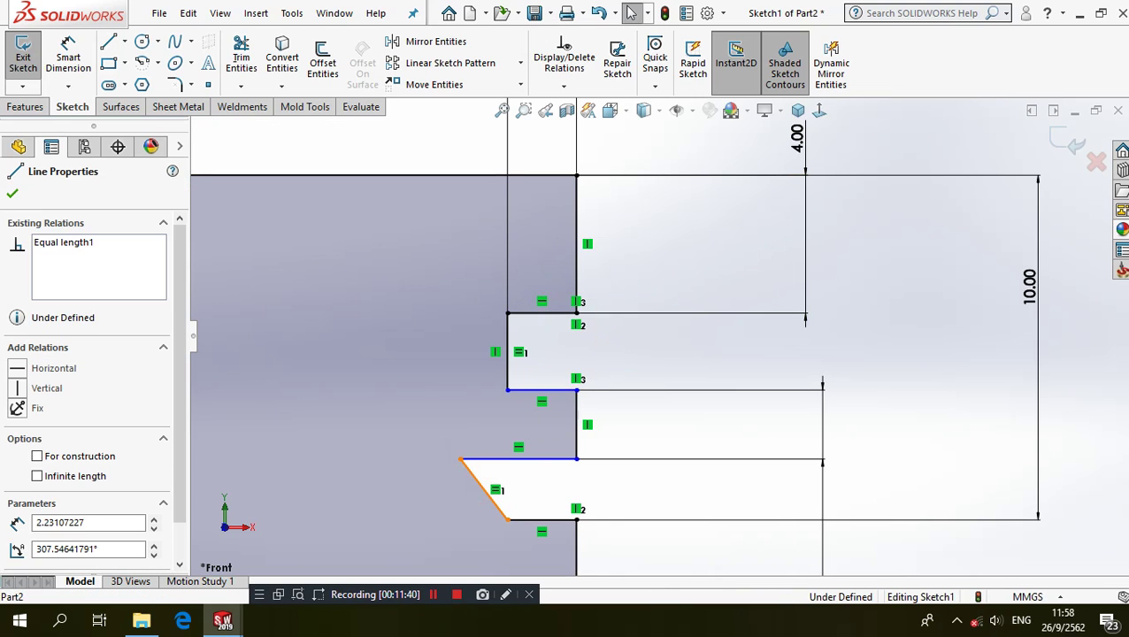
left_click(568, 405)
left_click(571, 478)
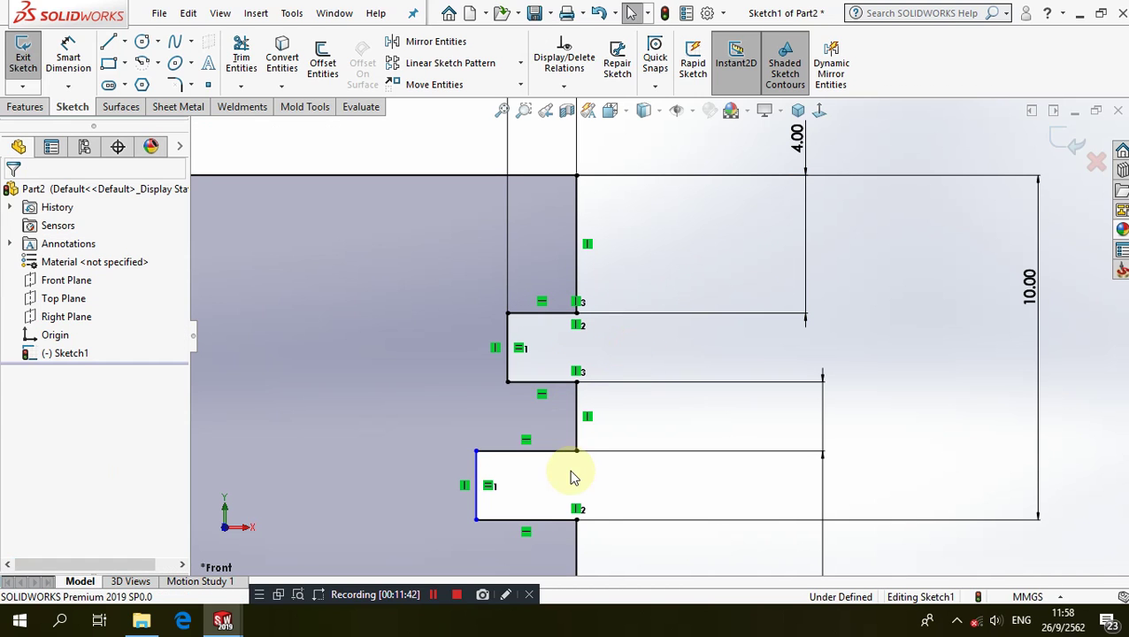
- Make the upper and lower notch lip edges equal length, fully defining the sketch
left_click(555, 452)
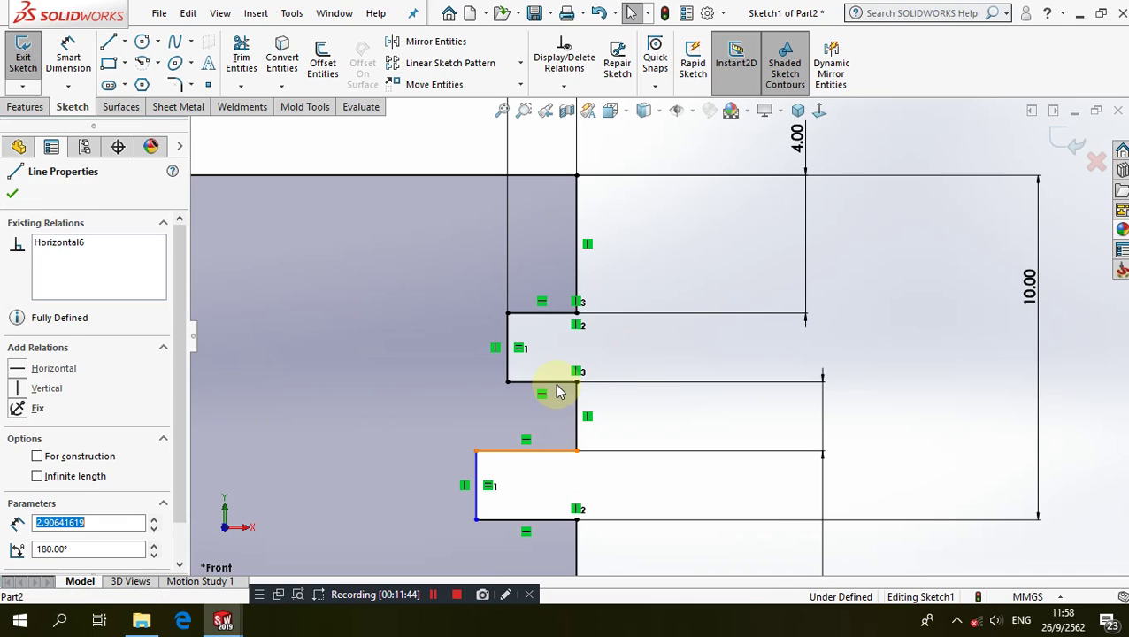
left_click(558, 387, "ctrl")
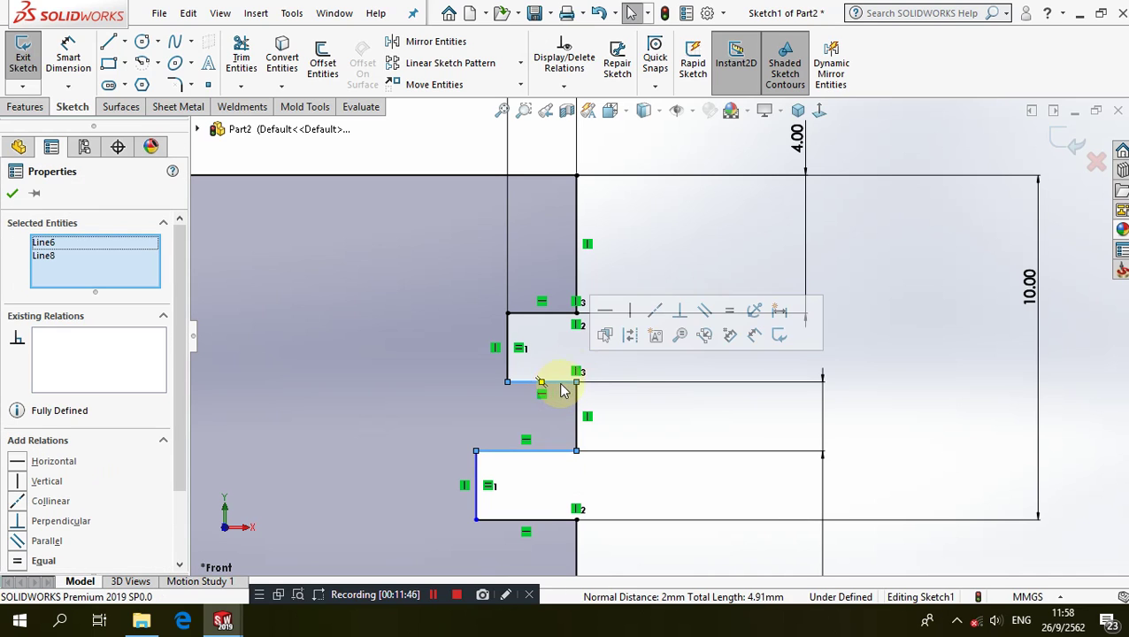
left_click(729, 311)
left_click(708, 395)
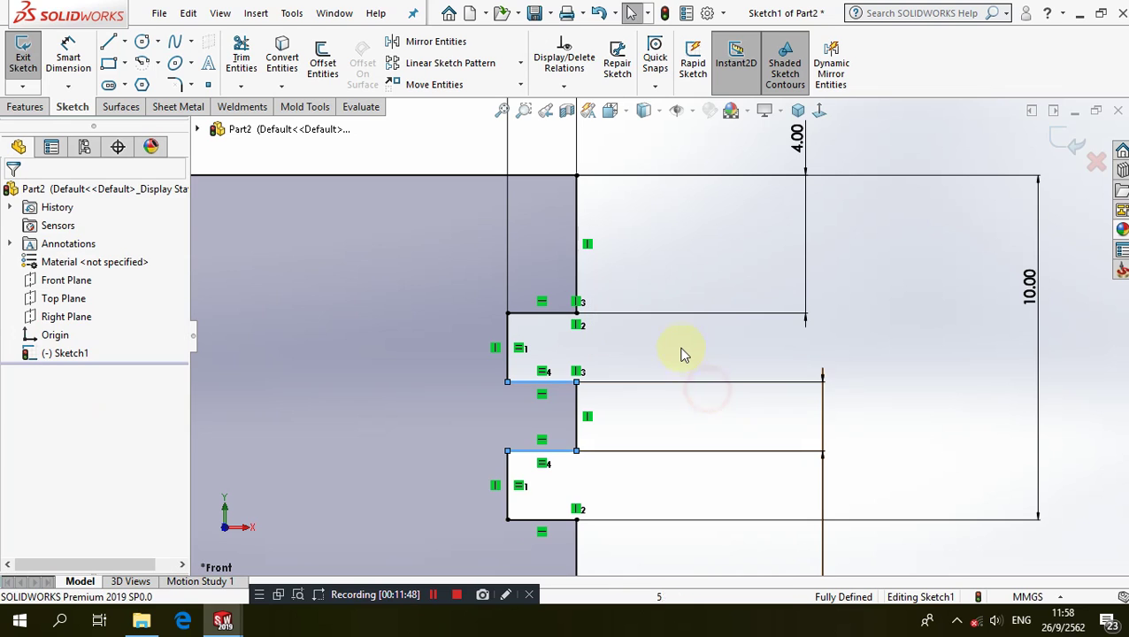
scroll(682, 353, "up", 2)
scroll(681, 352, "up", 4)
scroll(681, 352, "up", 3)
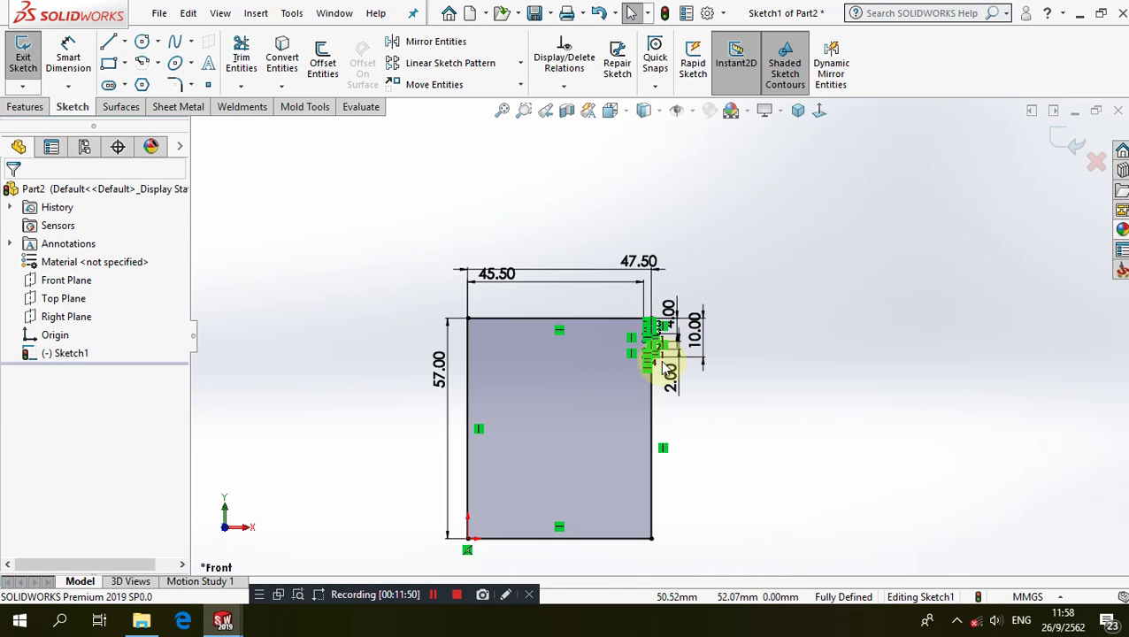
- Revolve Sketch1 360° about its left edge into Revolve1, then show it isometrically
left_click(27, 106)
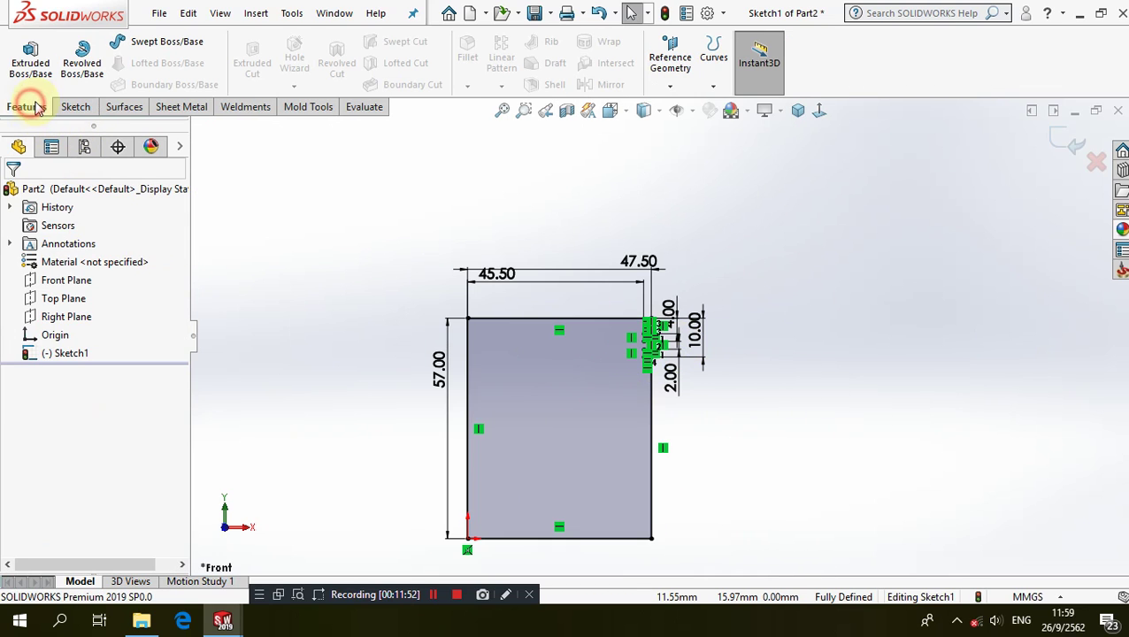
left_click(82, 62)
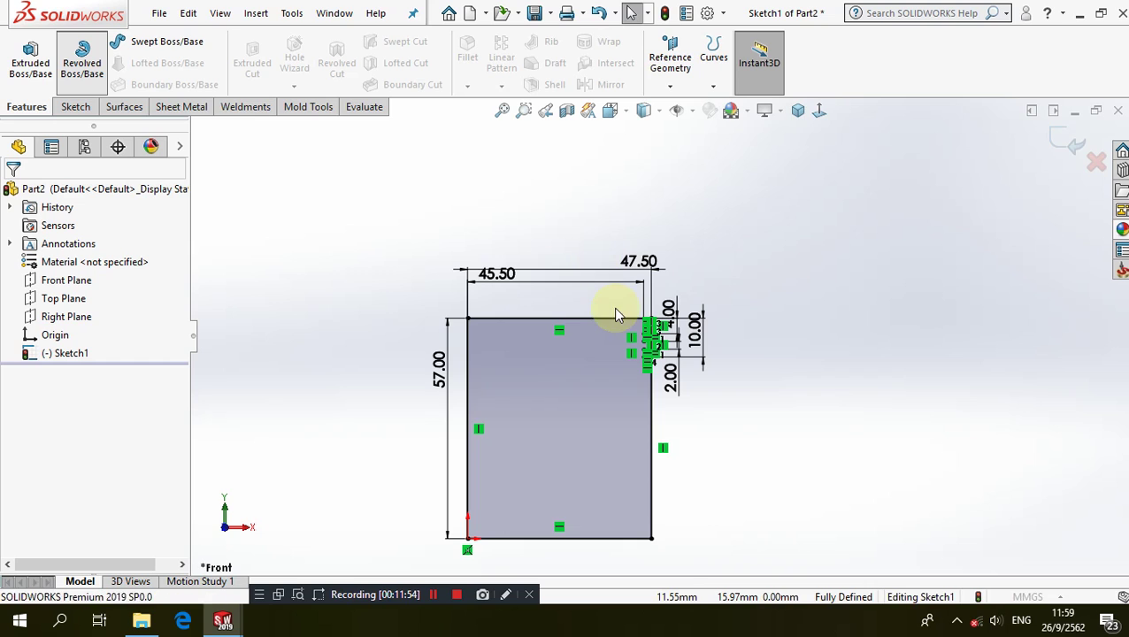
left_click(548, 266)
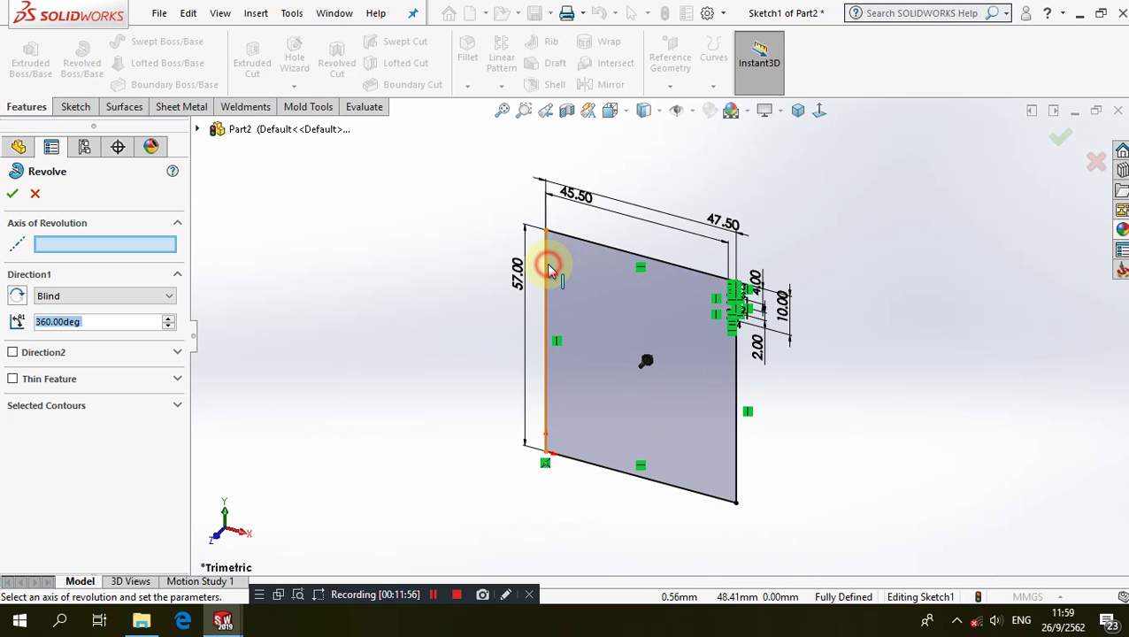
left_click(11, 197)
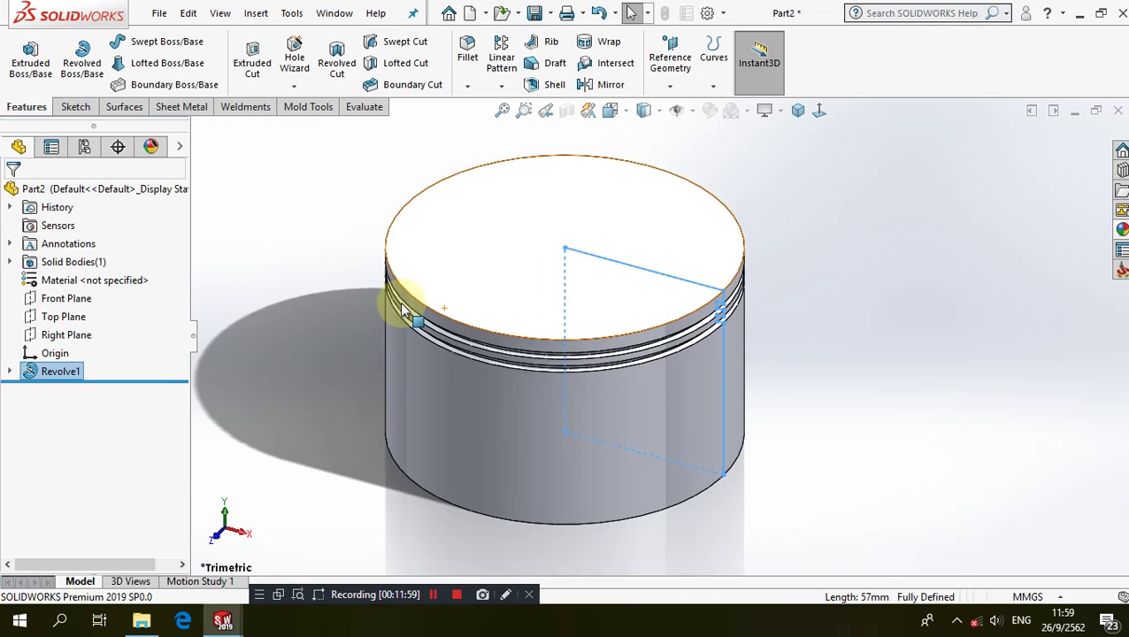
mouse_move(484, 439)
middle_mouse_down()
mouse_move(482, 285)
mouse_move(476, 365)
mouse_move(496, 425)
middle_mouse_up()
left_click(797, 109)
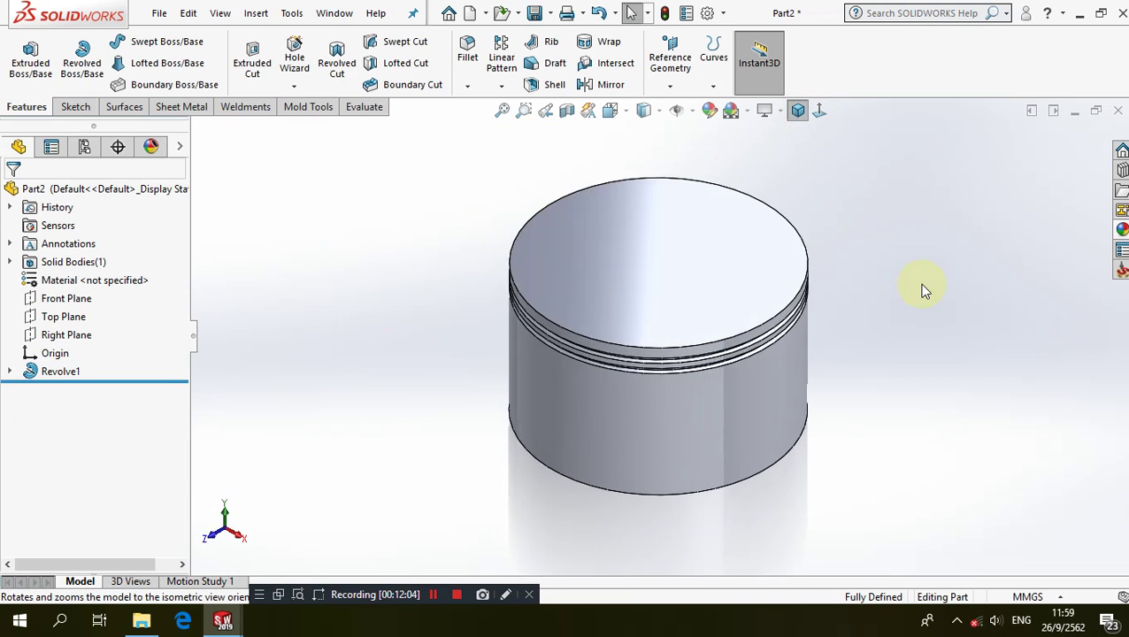
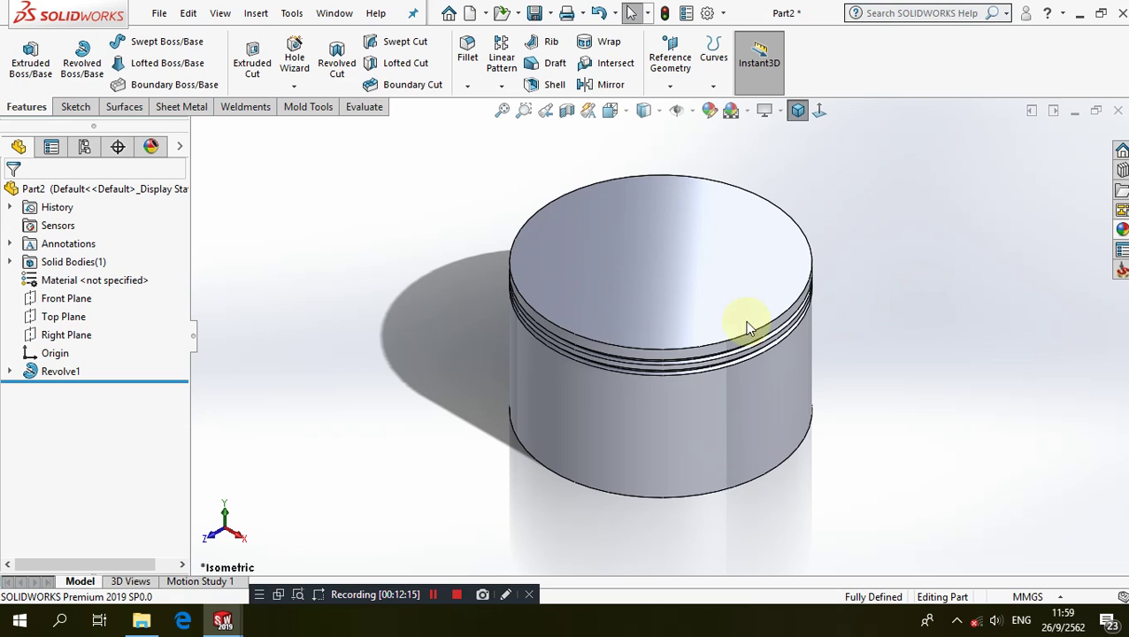
- Add a reference plane, Plane1, offset 12 mm from the Top Plane
left_click(83, 326)
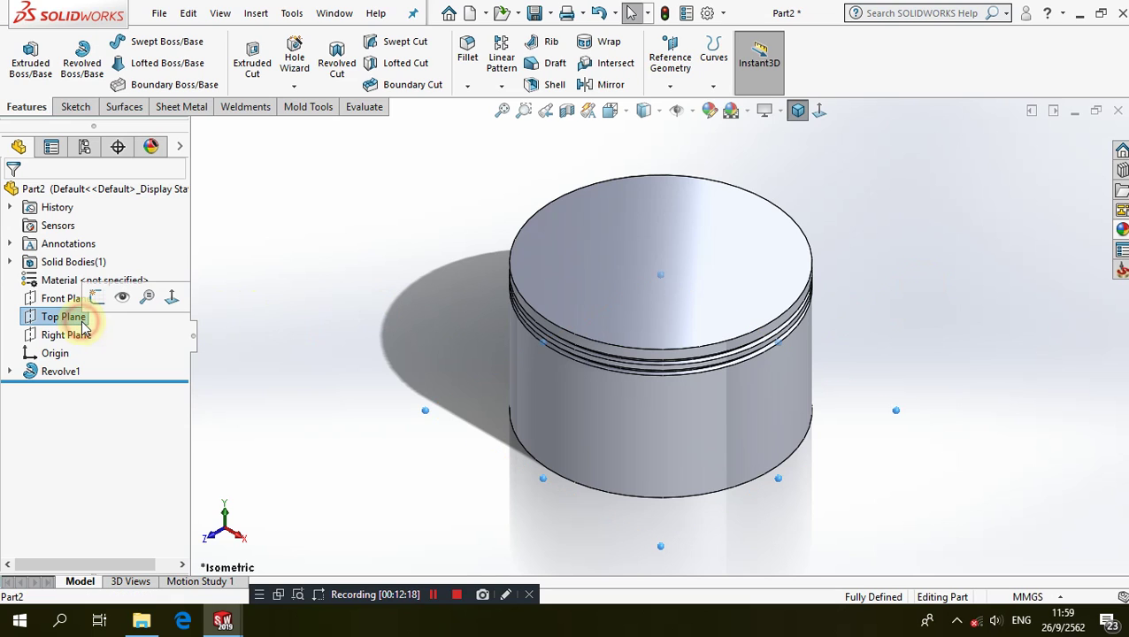
left_click(670, 60)
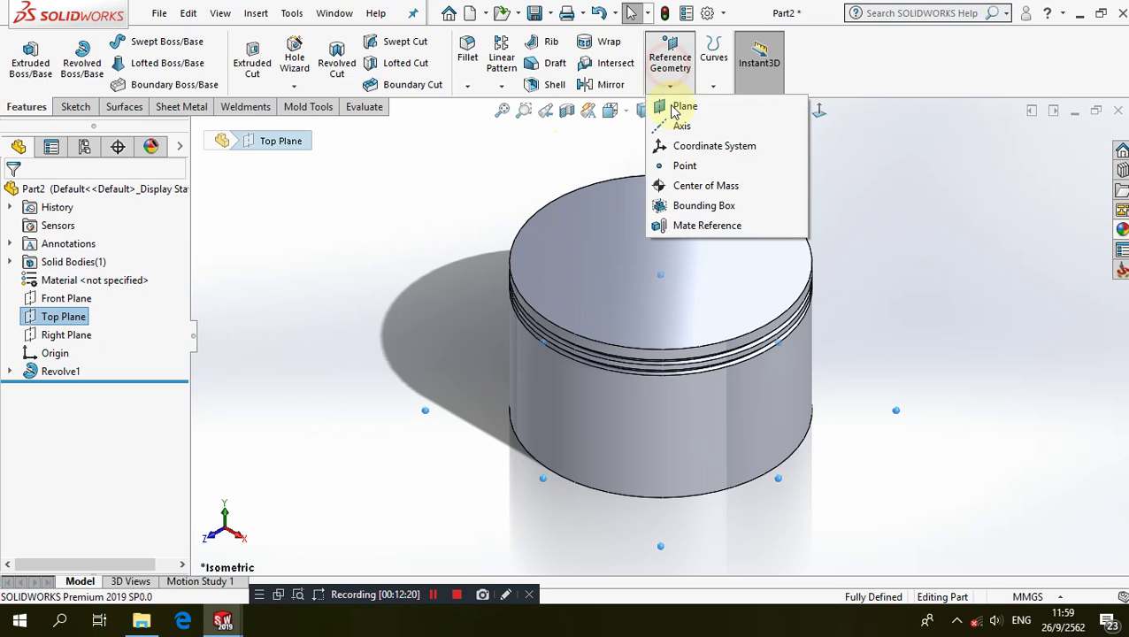
left_click(683, 106)
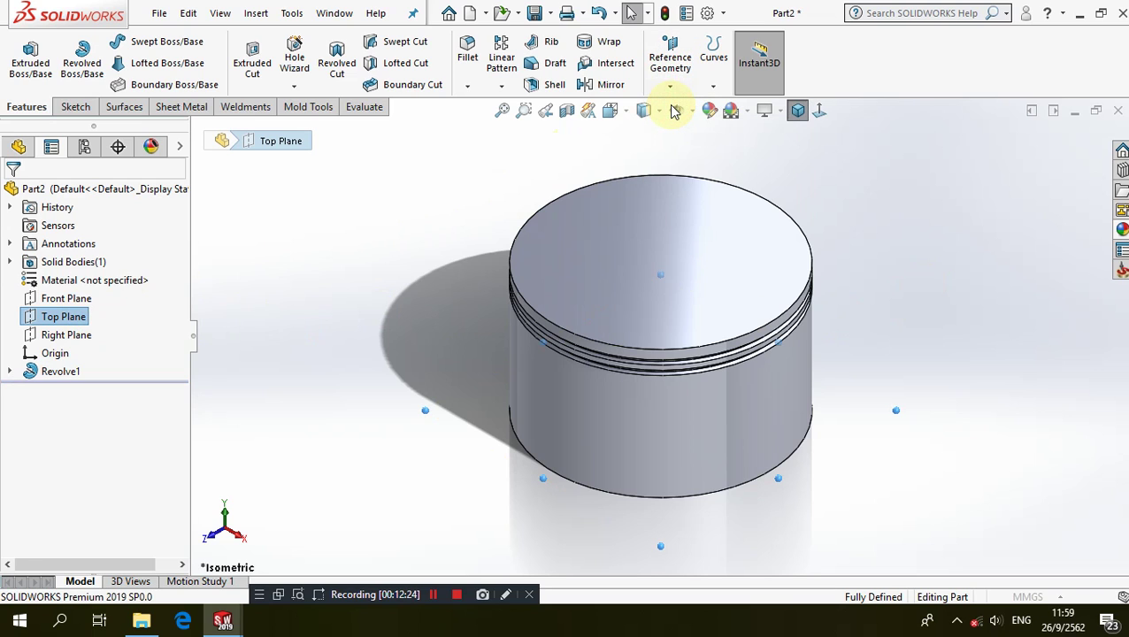
type("12")
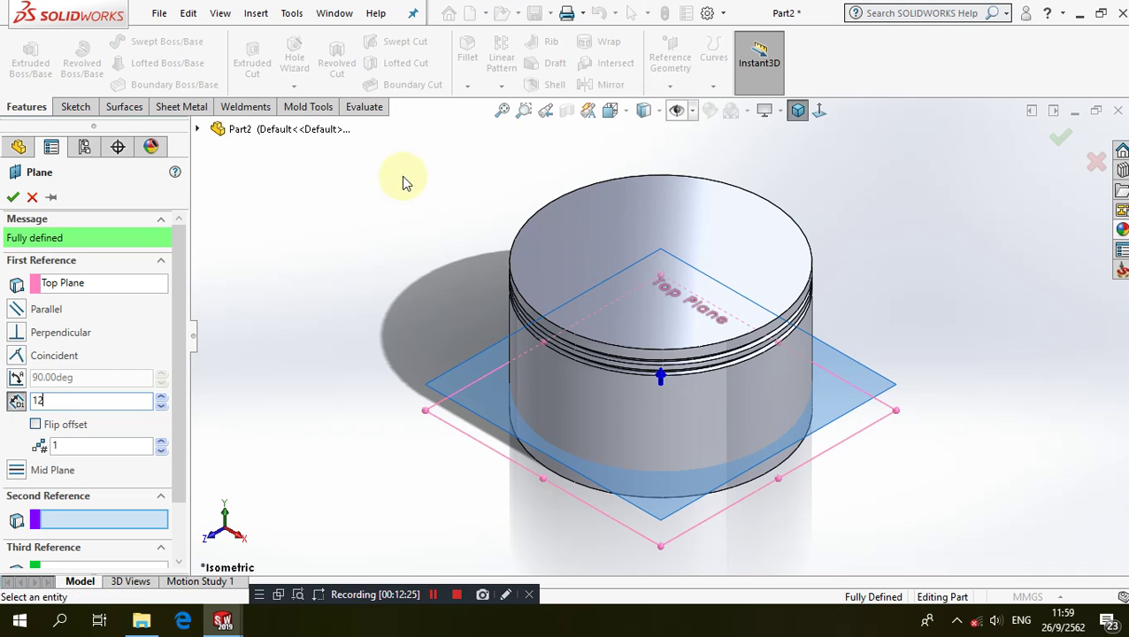
key("Return")
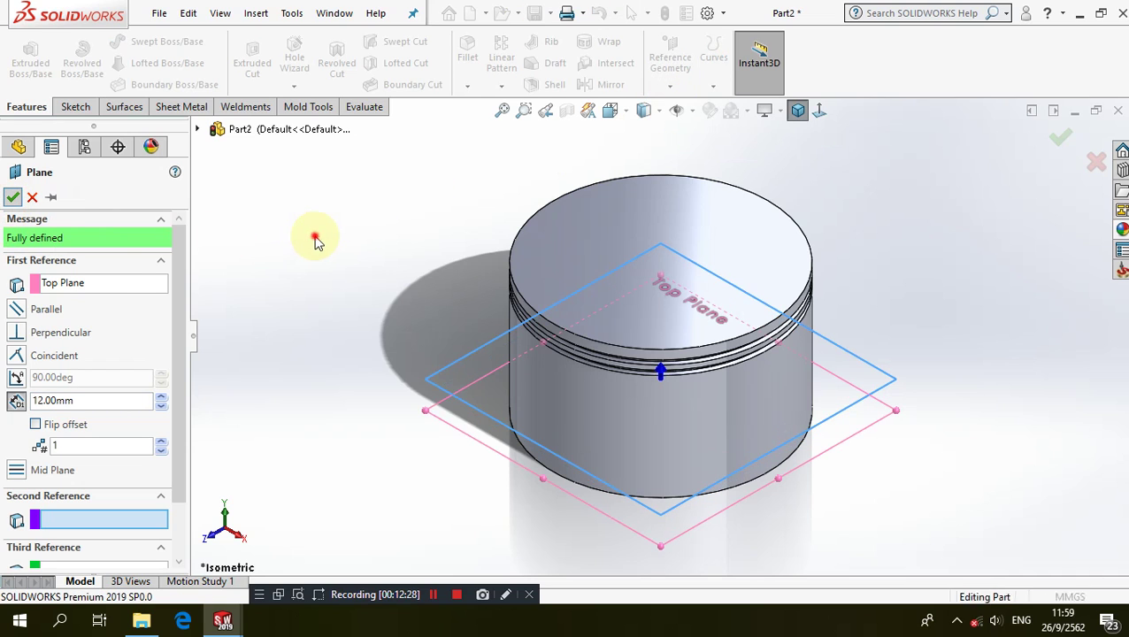
left_click(434, 376)
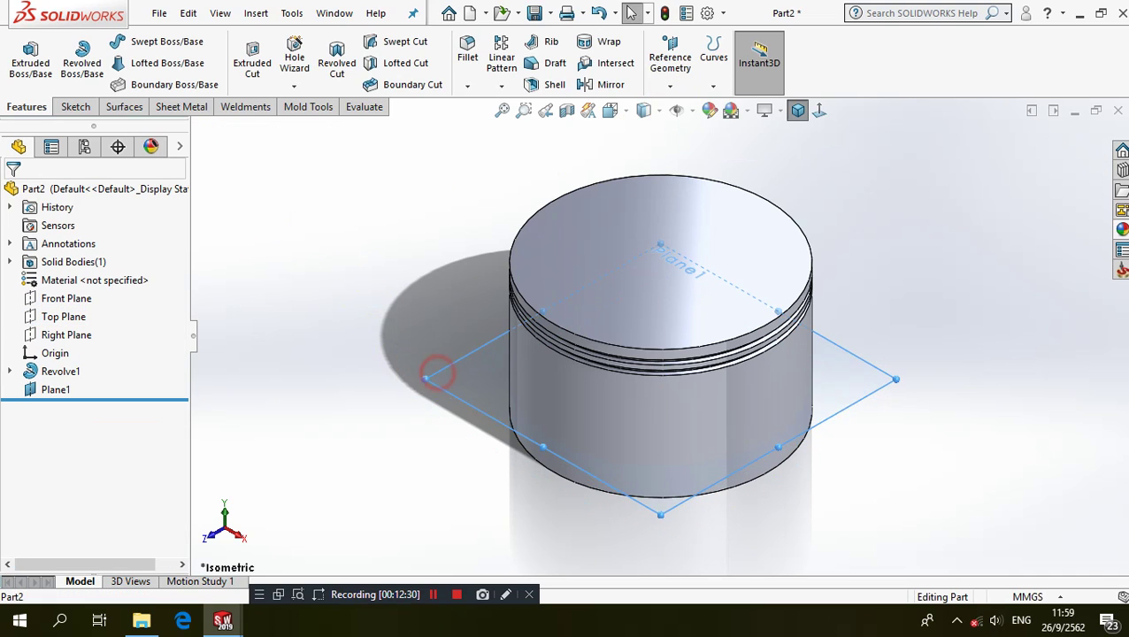
- Start a sketch on Plane1 and draw two circles, one below and one above the part
left_click(502, 319)
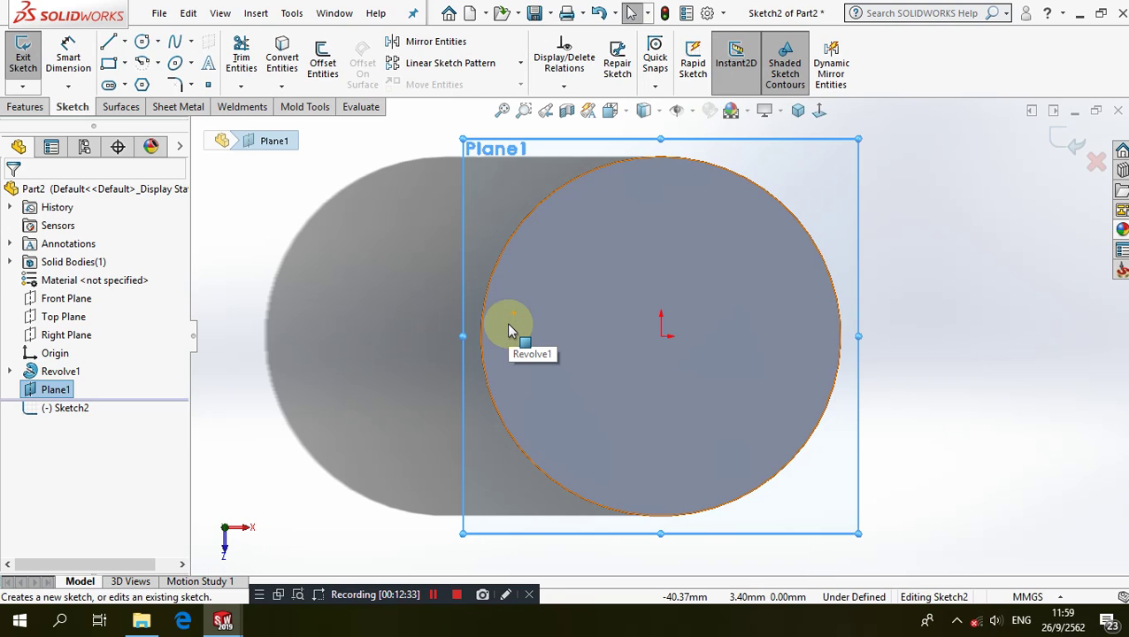
key("z")
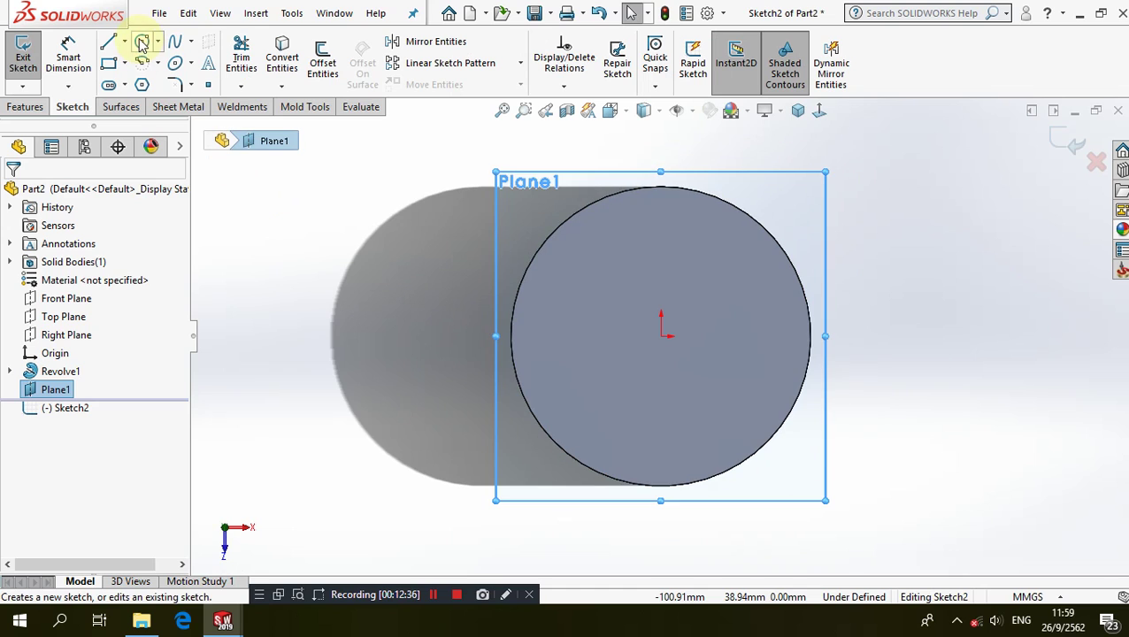
left_click(142, 45)
left_click(661, 554)
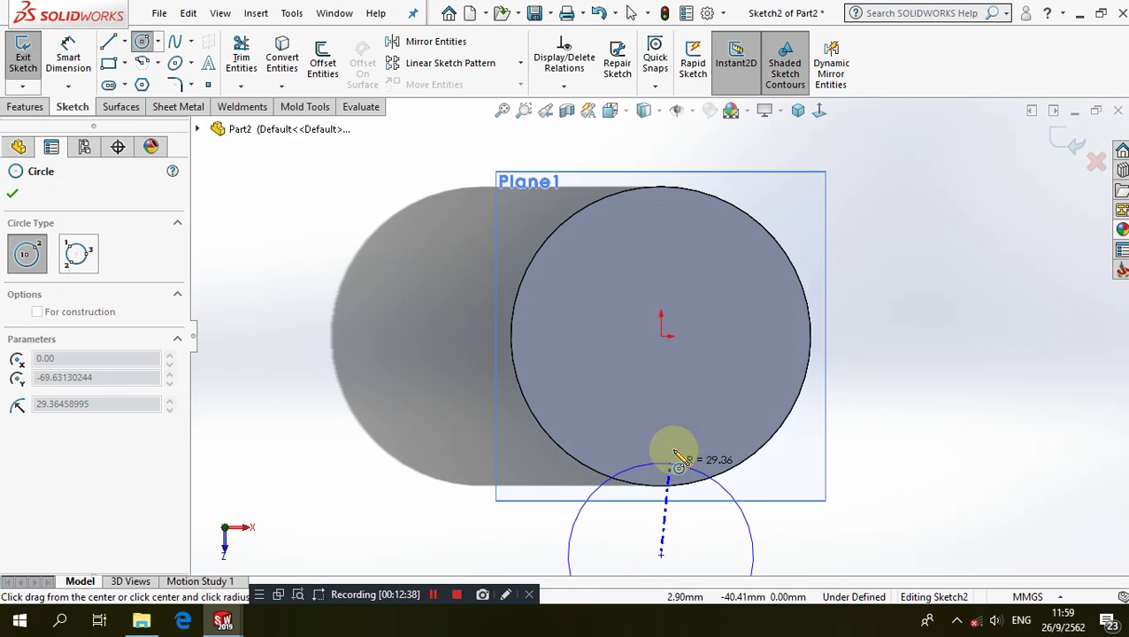
left_click(675, 436)
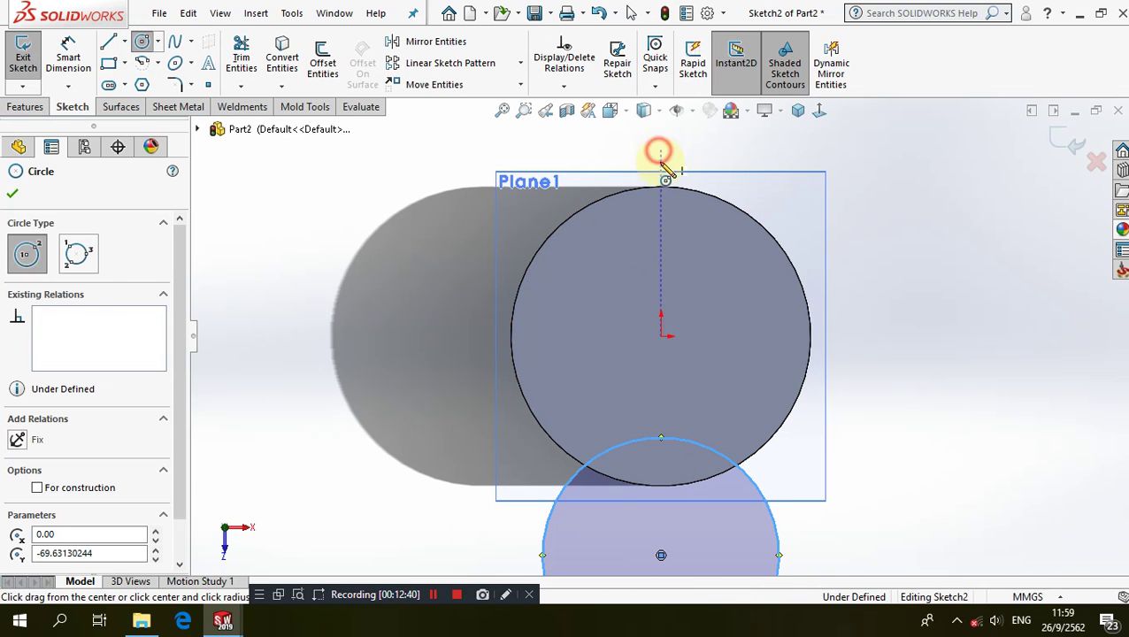
left_click(661, 150)
left_click(662, 227)
key("Escape")
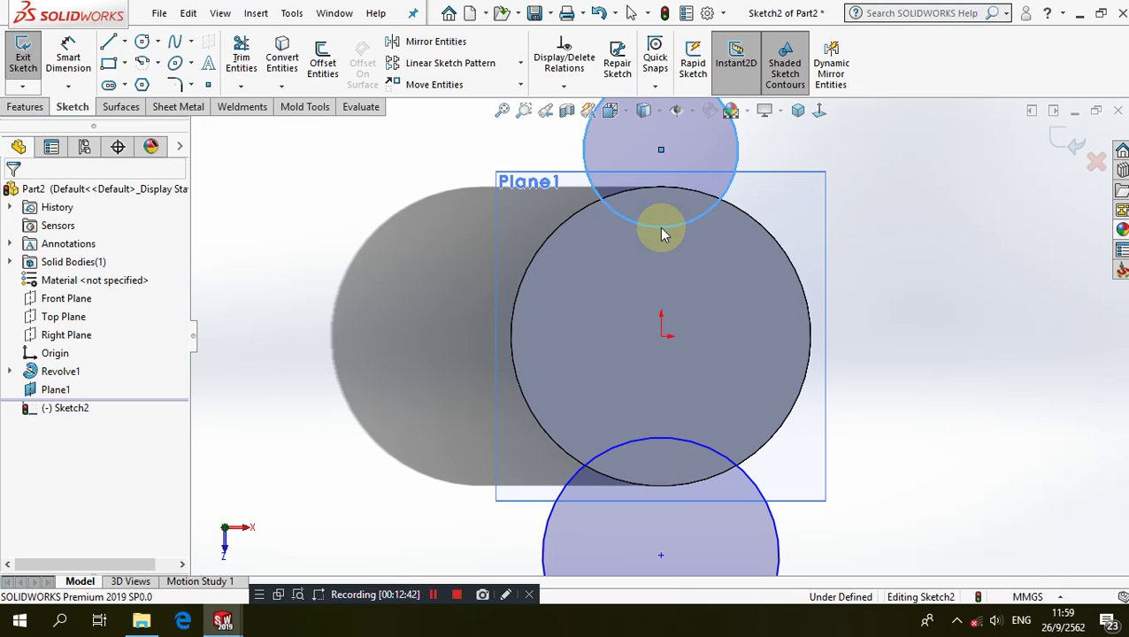
- Give the two circles an Equal relation
key("f")
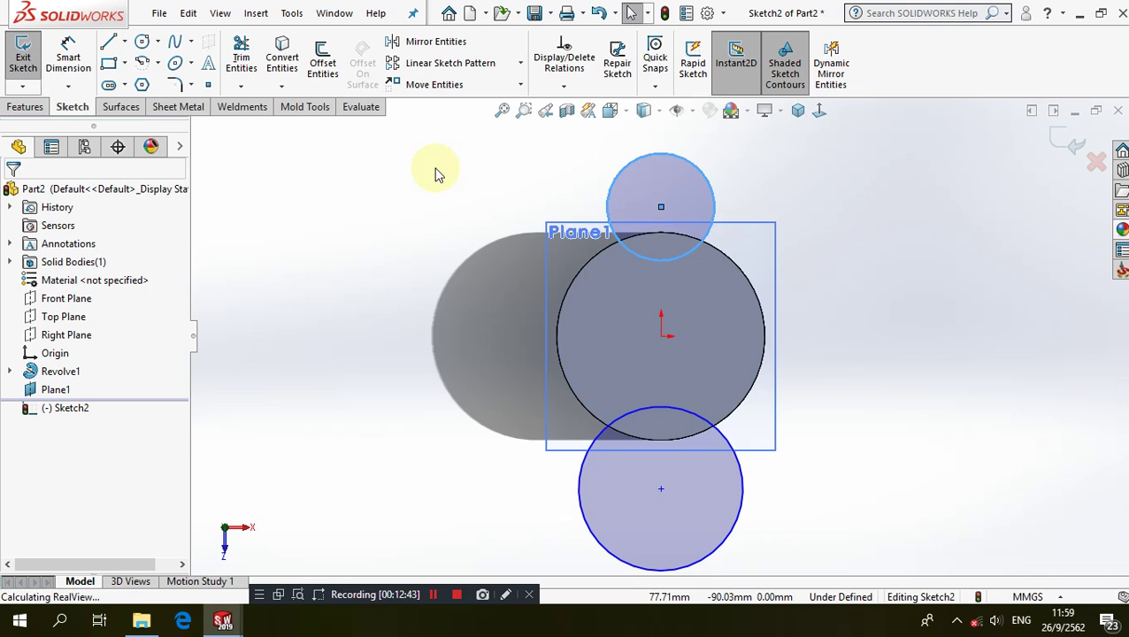
mouse_move(898, 537)
left_mouse_down()
mouse_move(434, 170)
mouse_move(448, 174)
left_mouse_up()
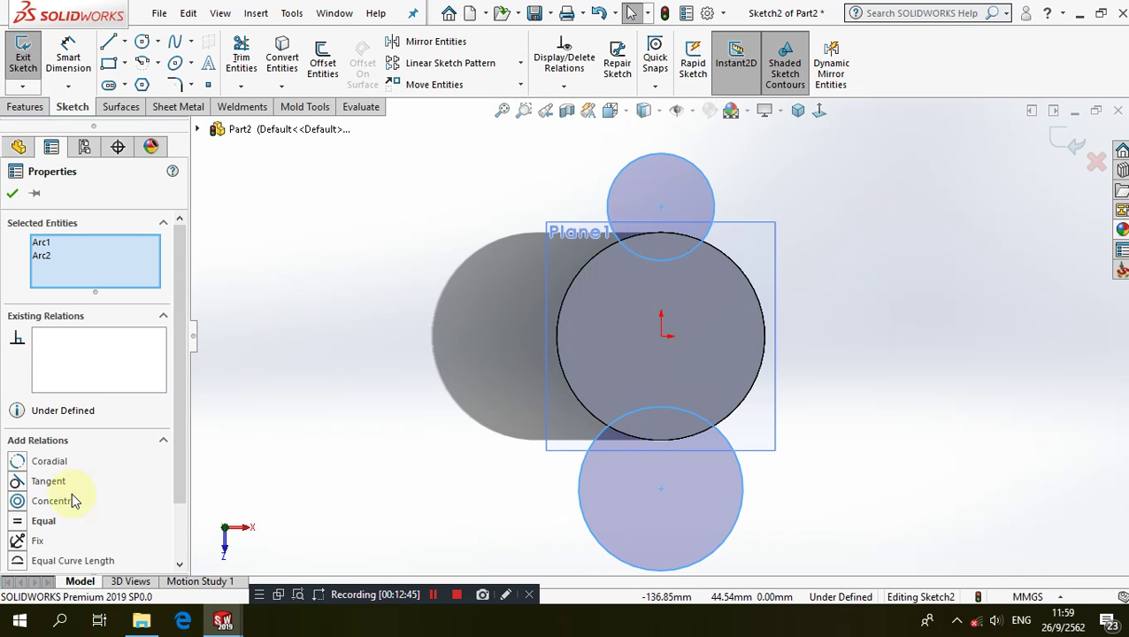
left_click(27, 522)
left_click(367, 396)
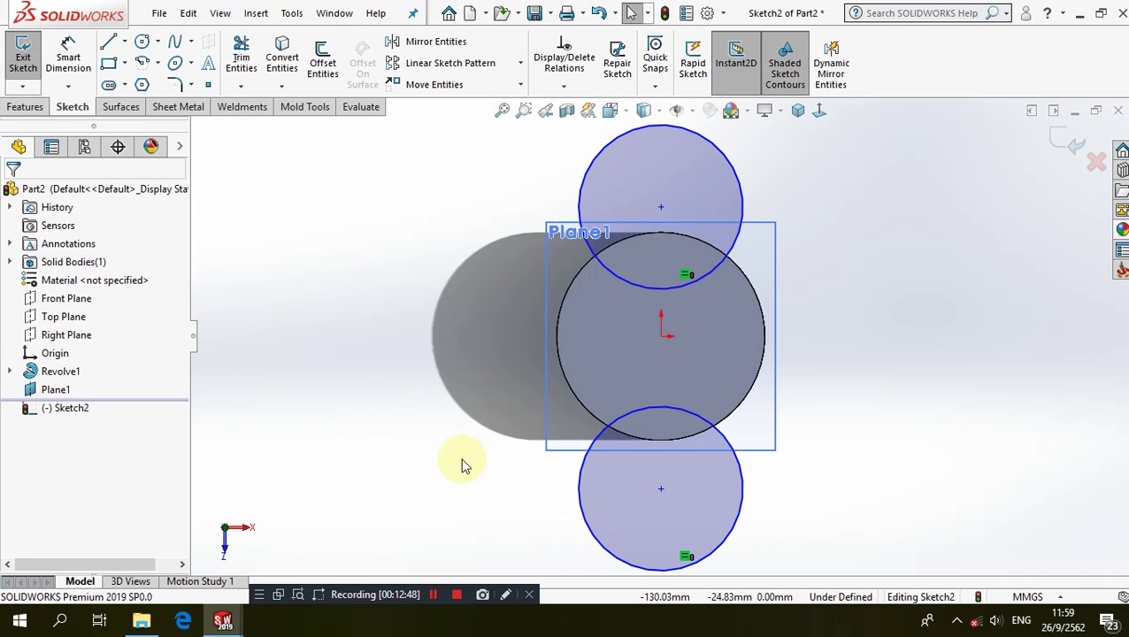
- Align both circle centres and the origin with a Vertical relation
left_click(661, 489)
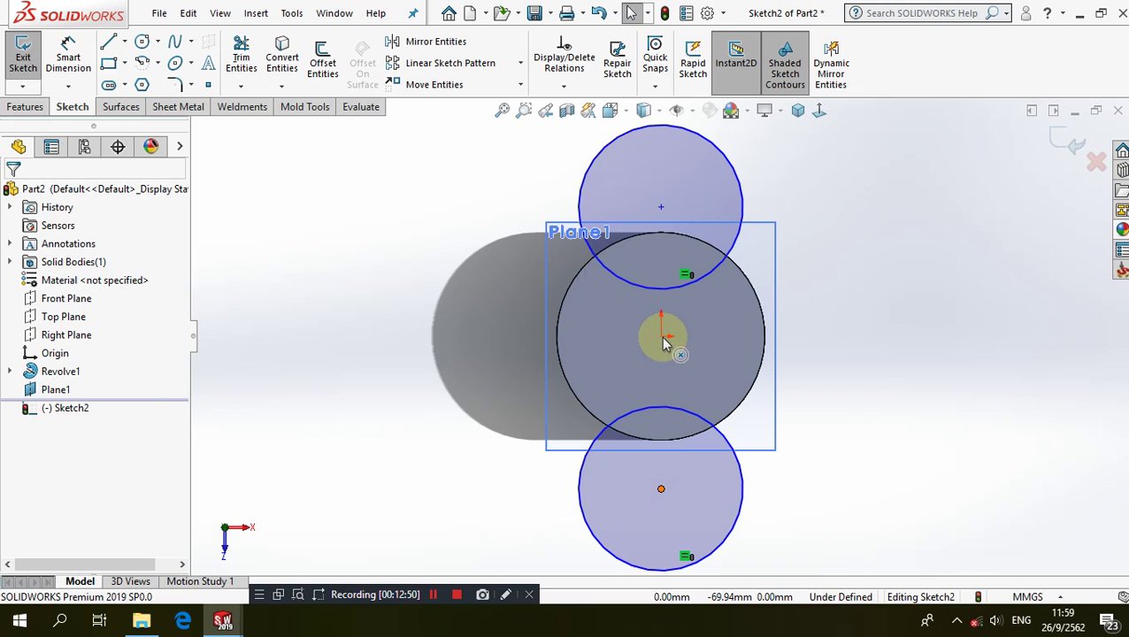
left_click(663, 338)
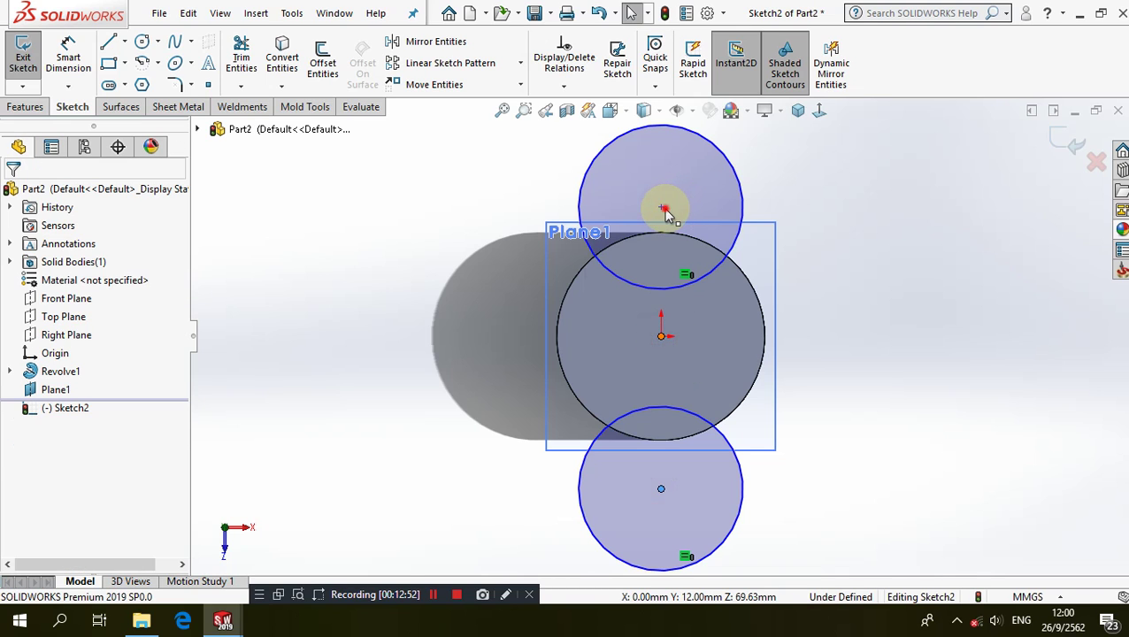
left_click(663, 208, "ctrl")
left_click(664, 208)
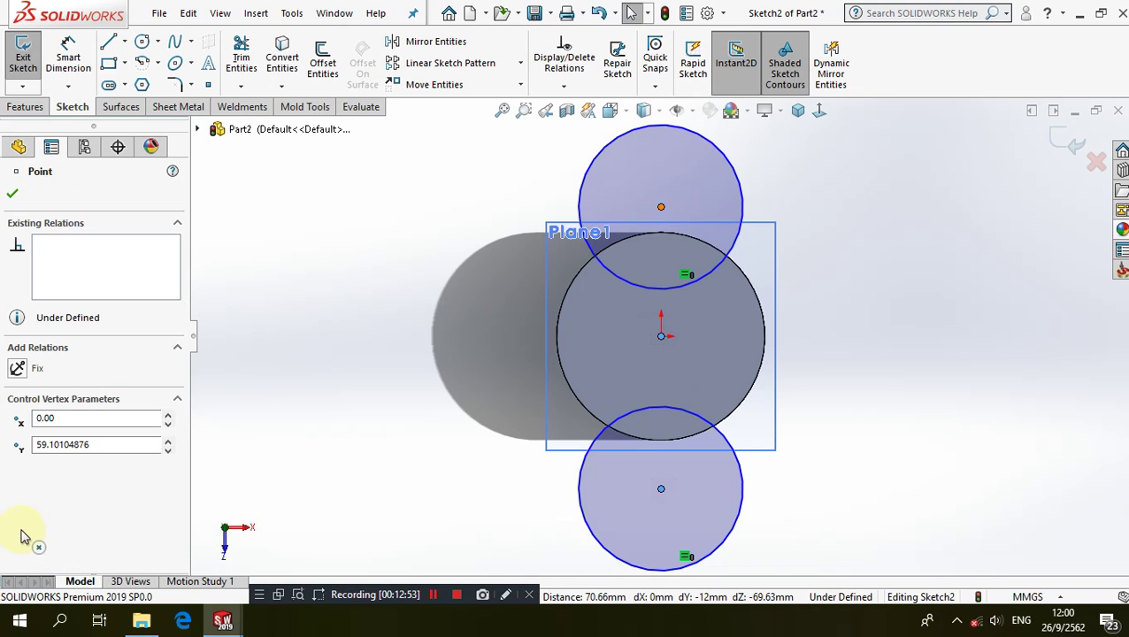
left_click(22, 480)
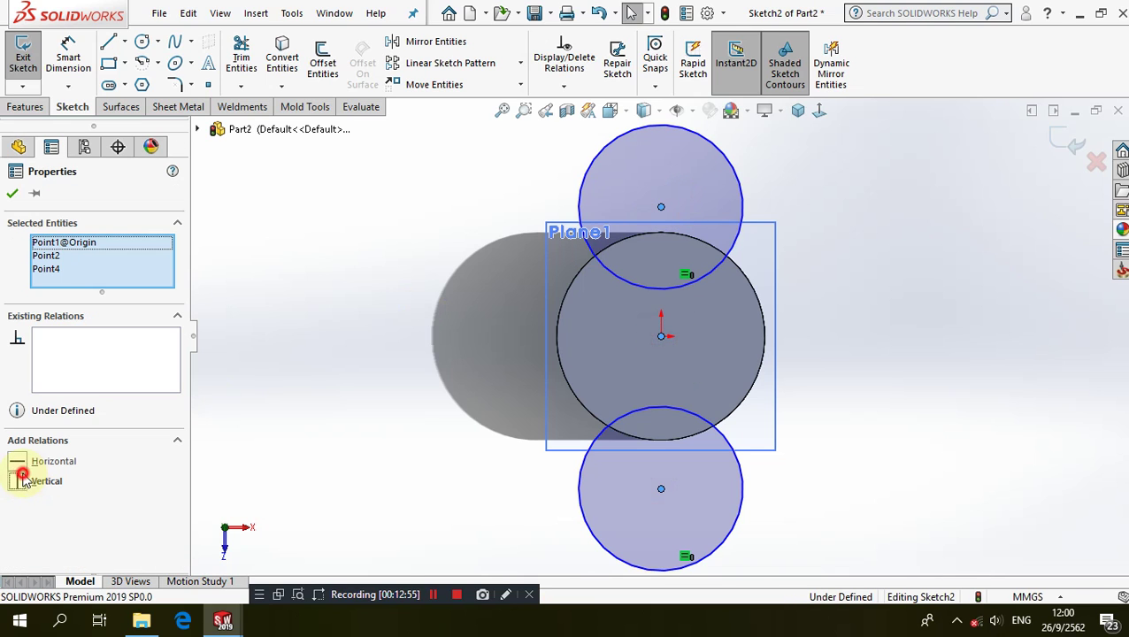
left_click(312, 413)
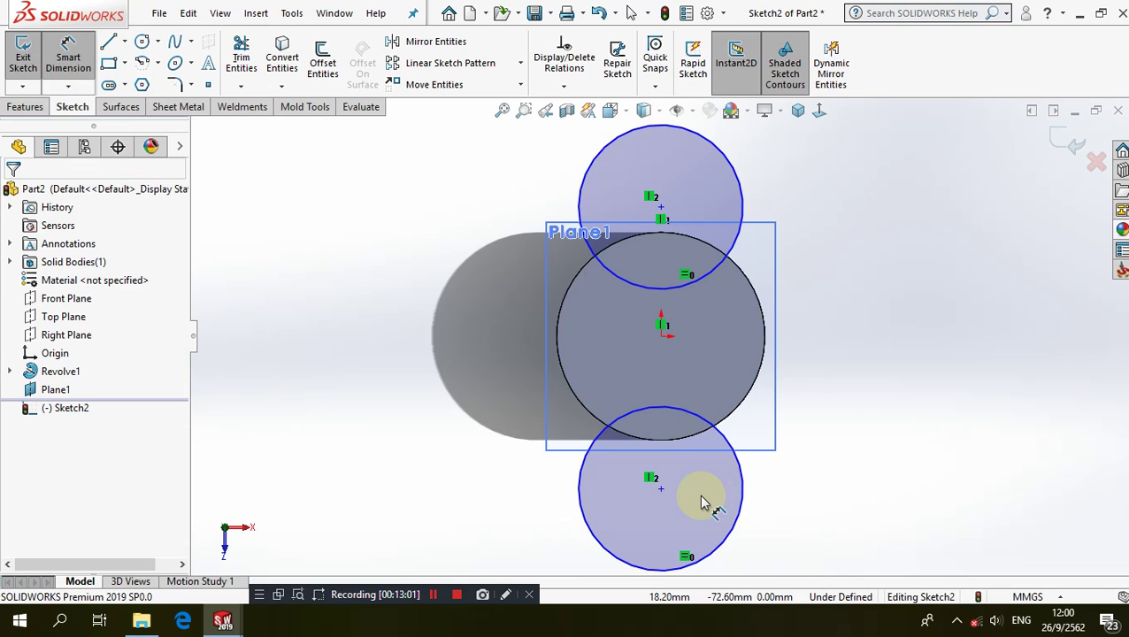
left_click_drag(736, 467, 852, 438)
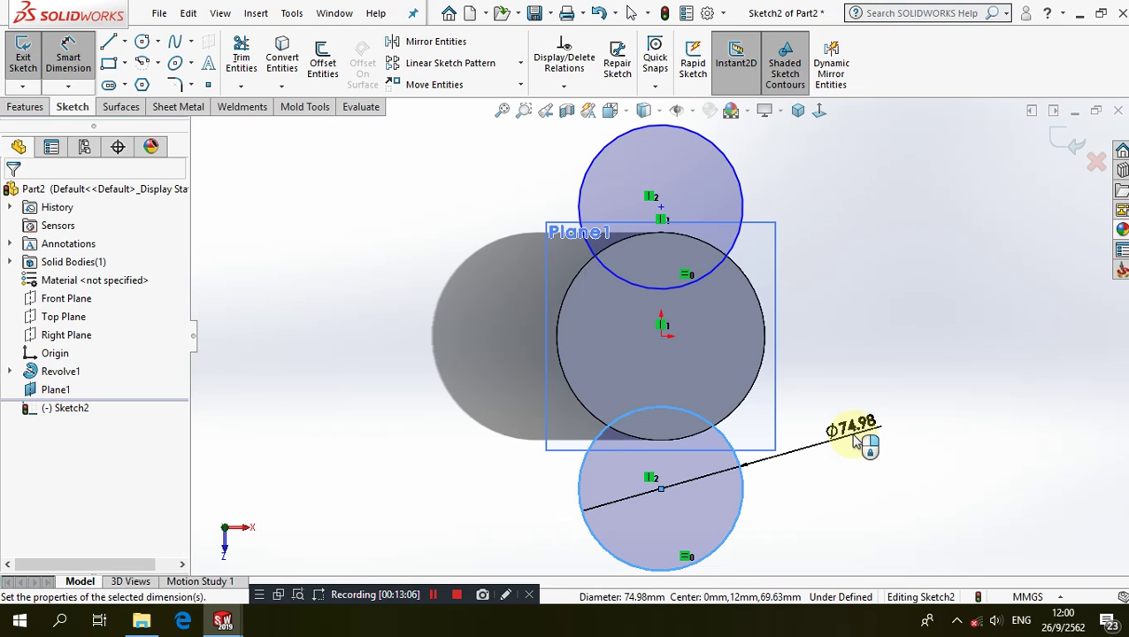
- Dimension the lower circle's diameter to 186 mm
left_click(854, 442)
type("186")
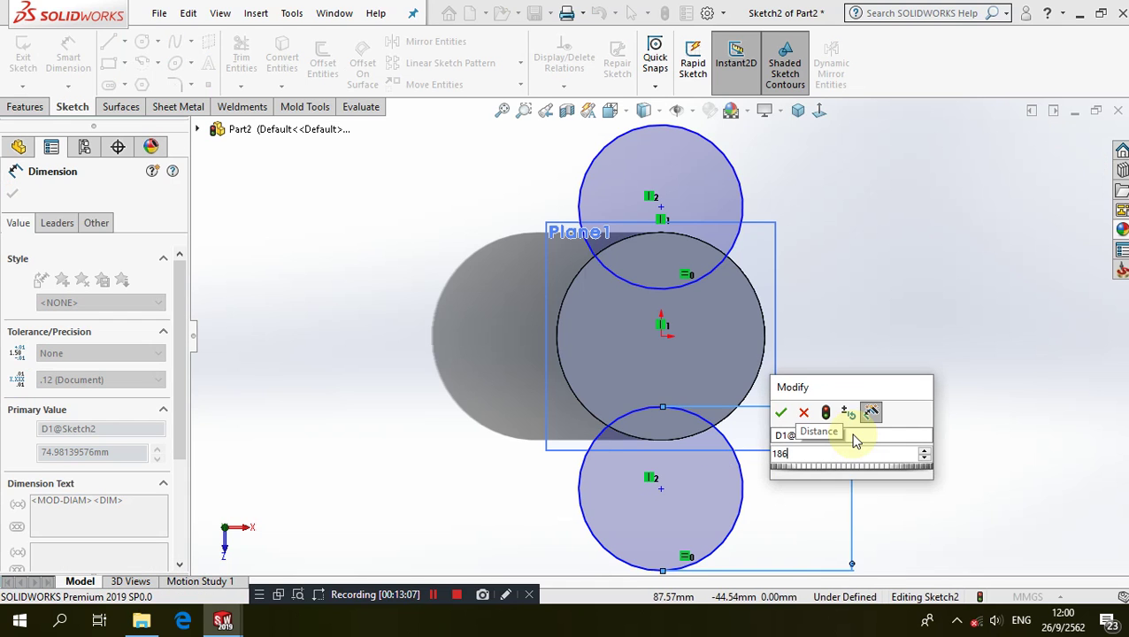
key("Escape")
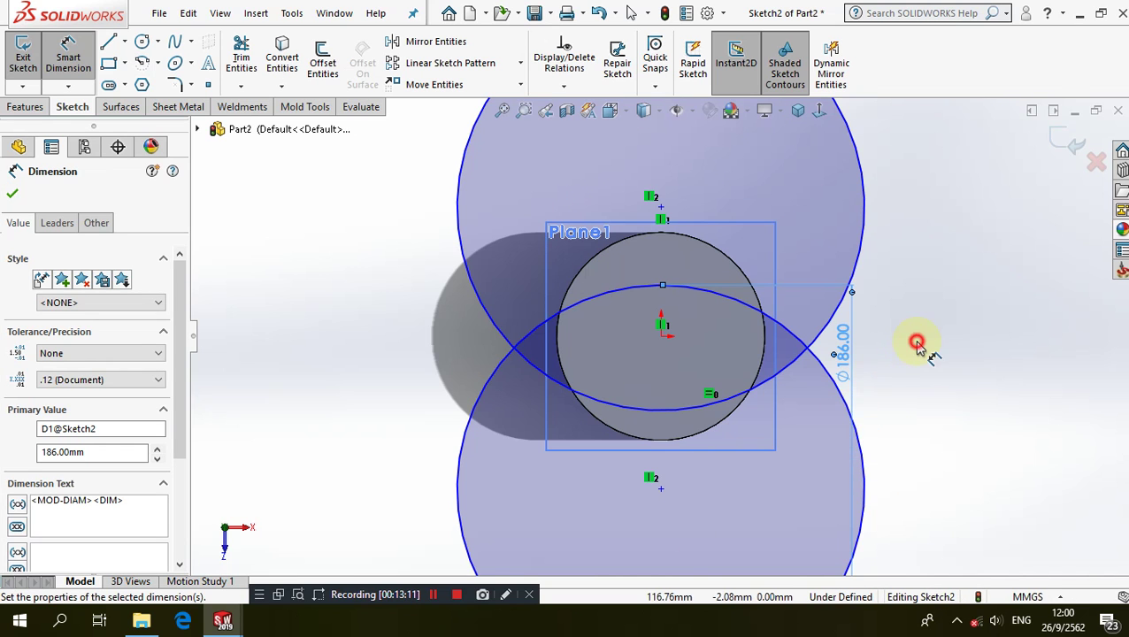
key("f")
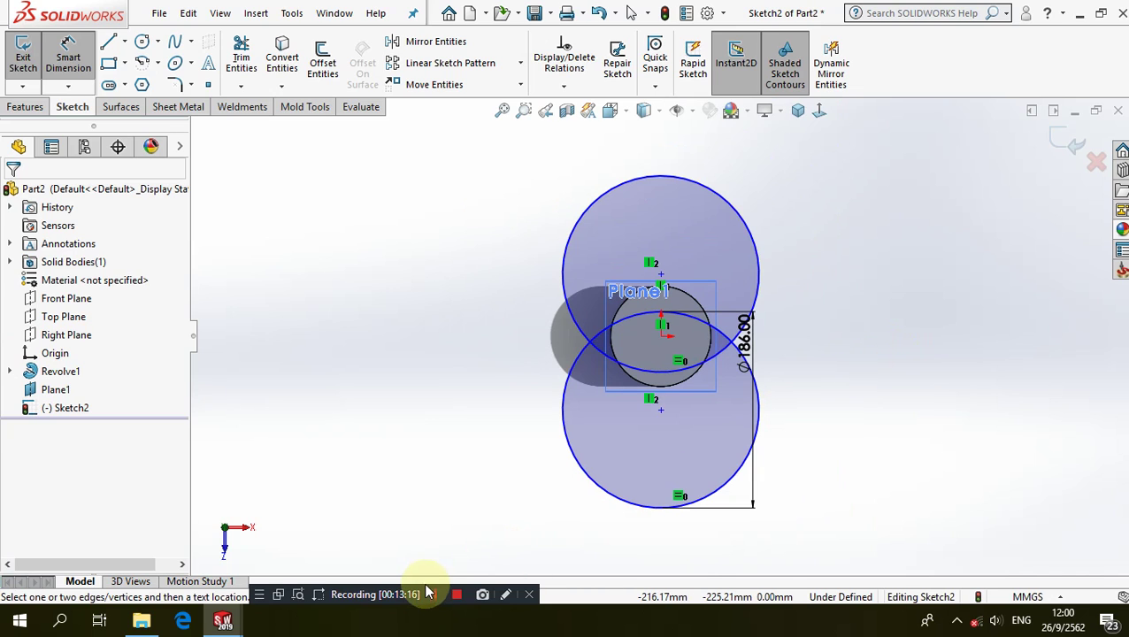
key("Escape")
key("f")
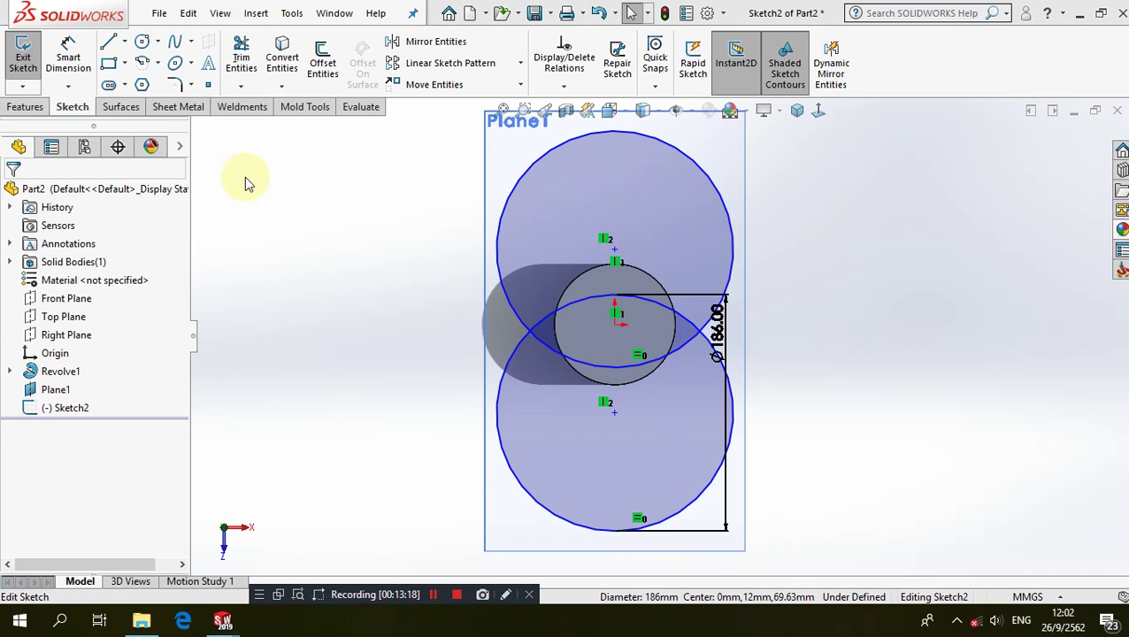
- Dimension the lower circle's centre 120 mm from the origin
left_click(68, 57)
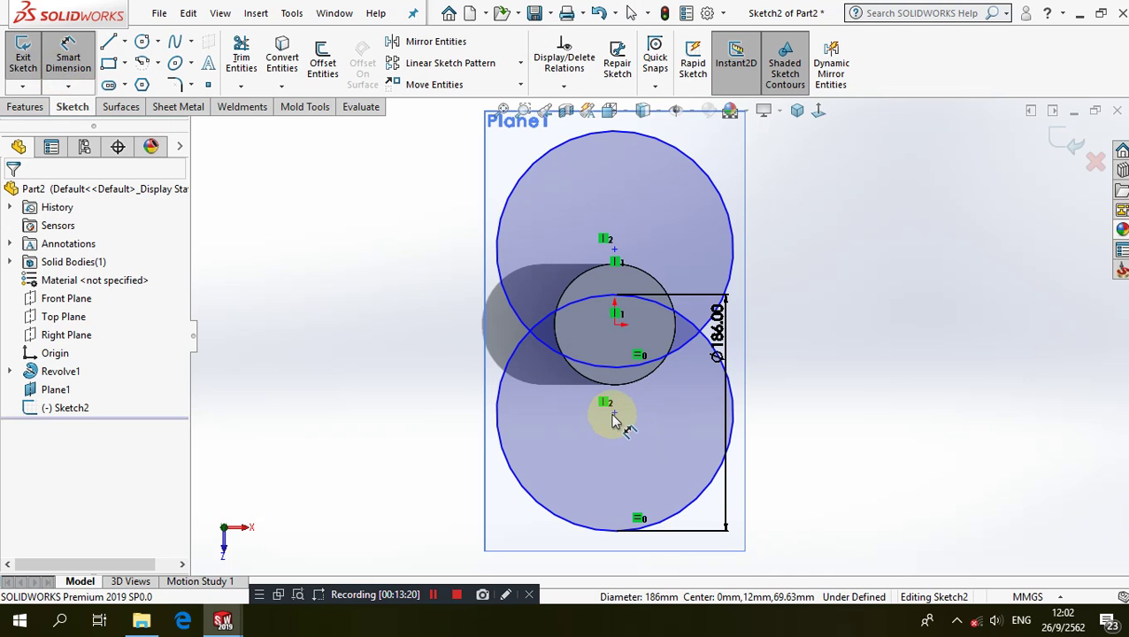
left_click(614, 324)
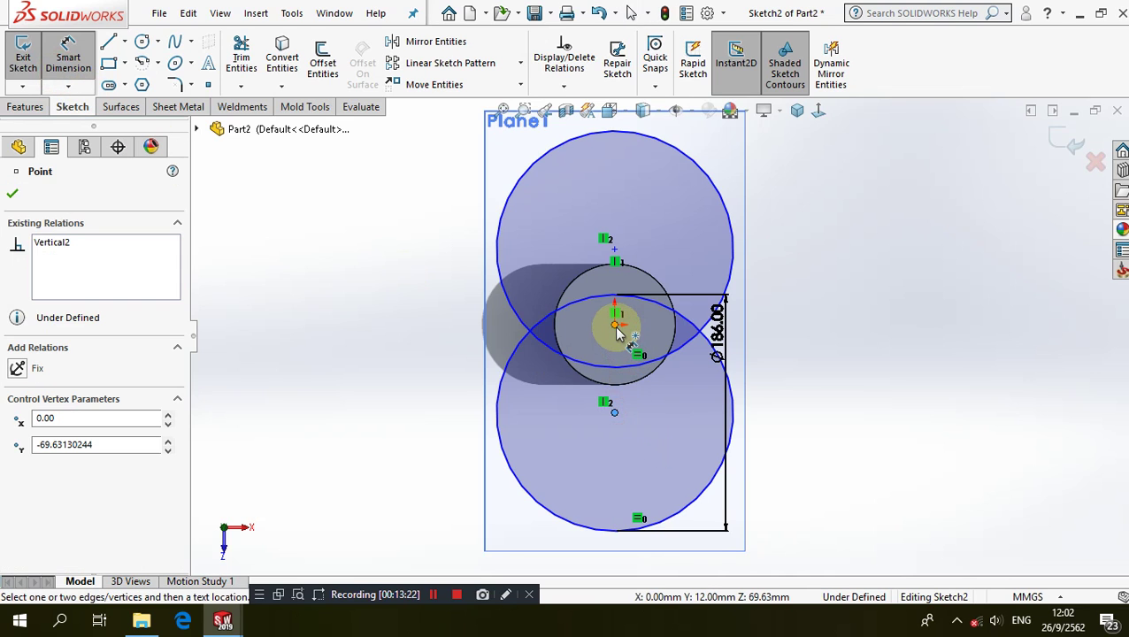
left_click(509, 363)
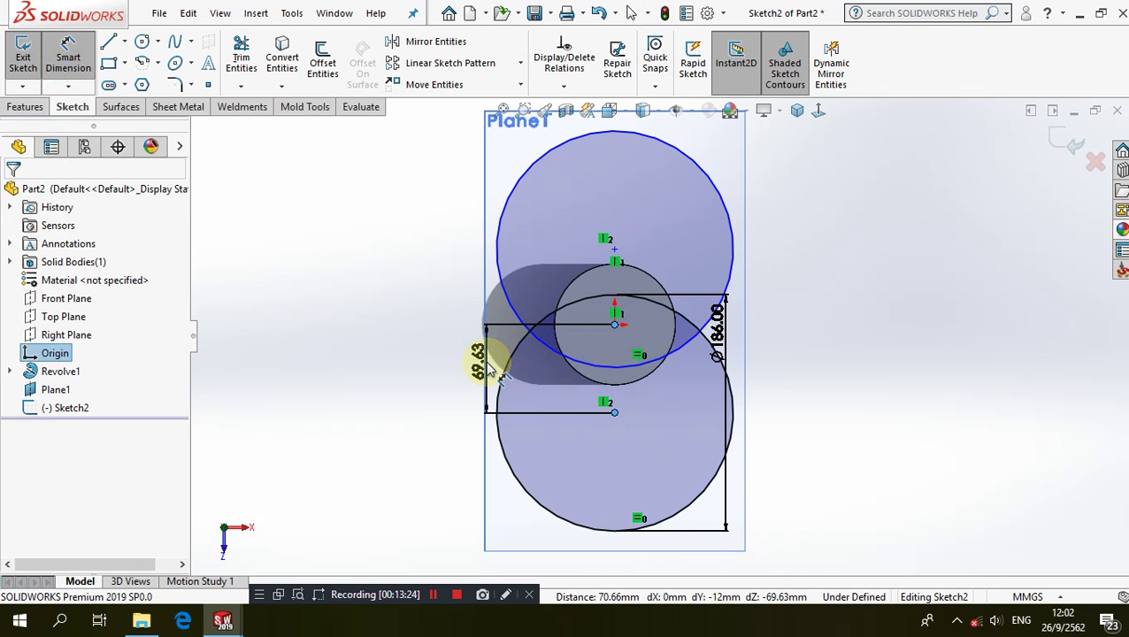
left_click(496, 372)
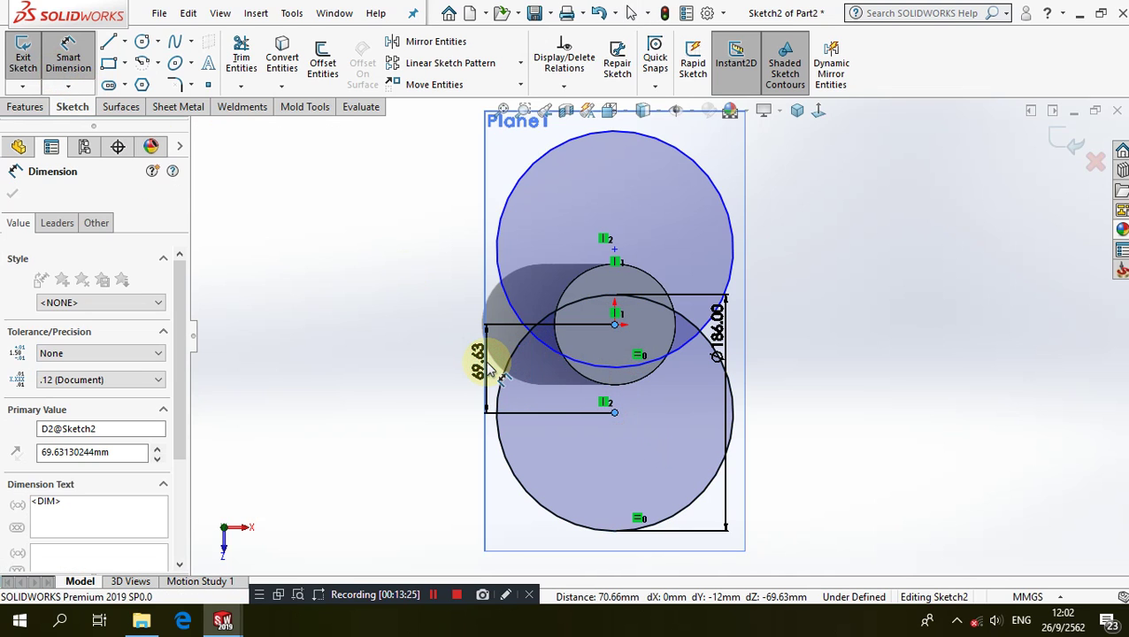
left_click(843, 315)
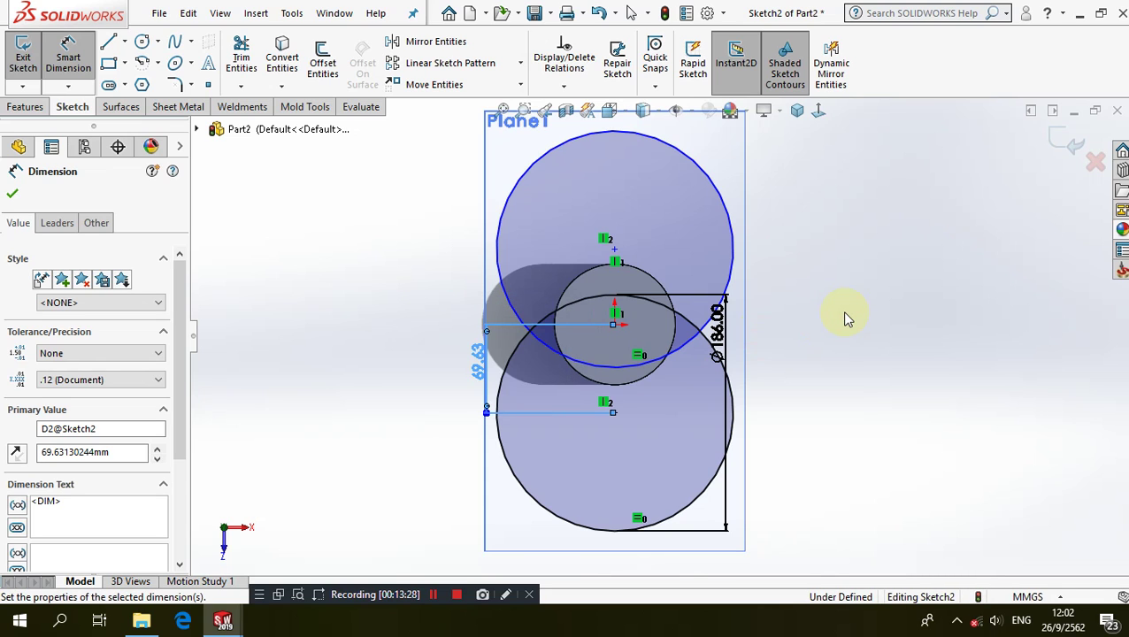
left_click(848, 319)
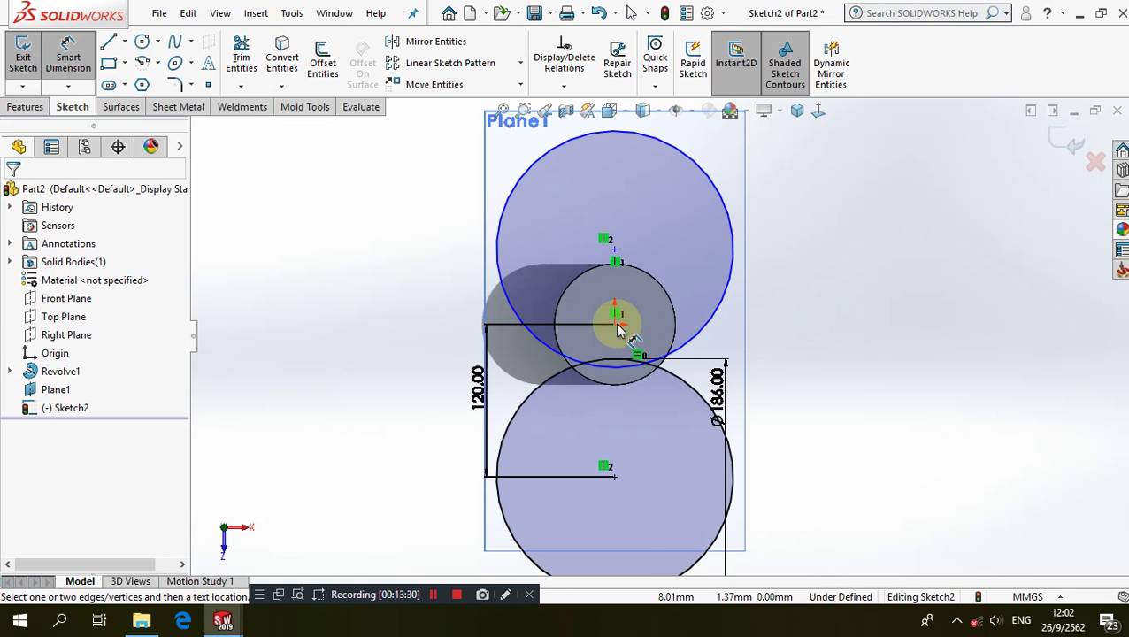
- Dimension the upper circle's centre 120 mm from the origin
left_click(615, 325)
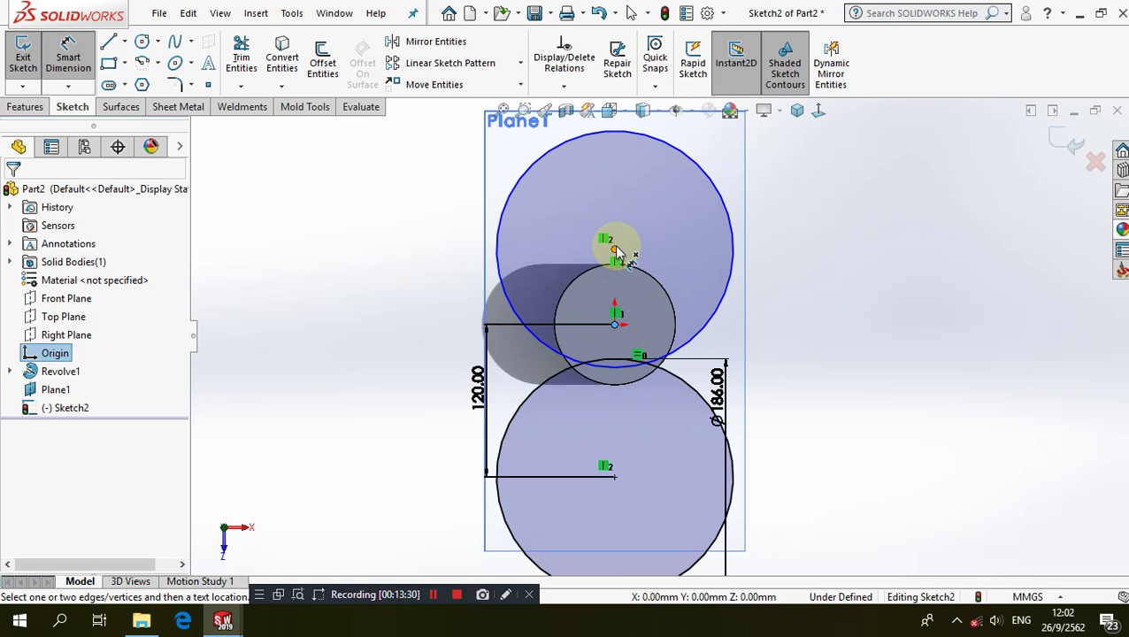
left_click(769, 298)
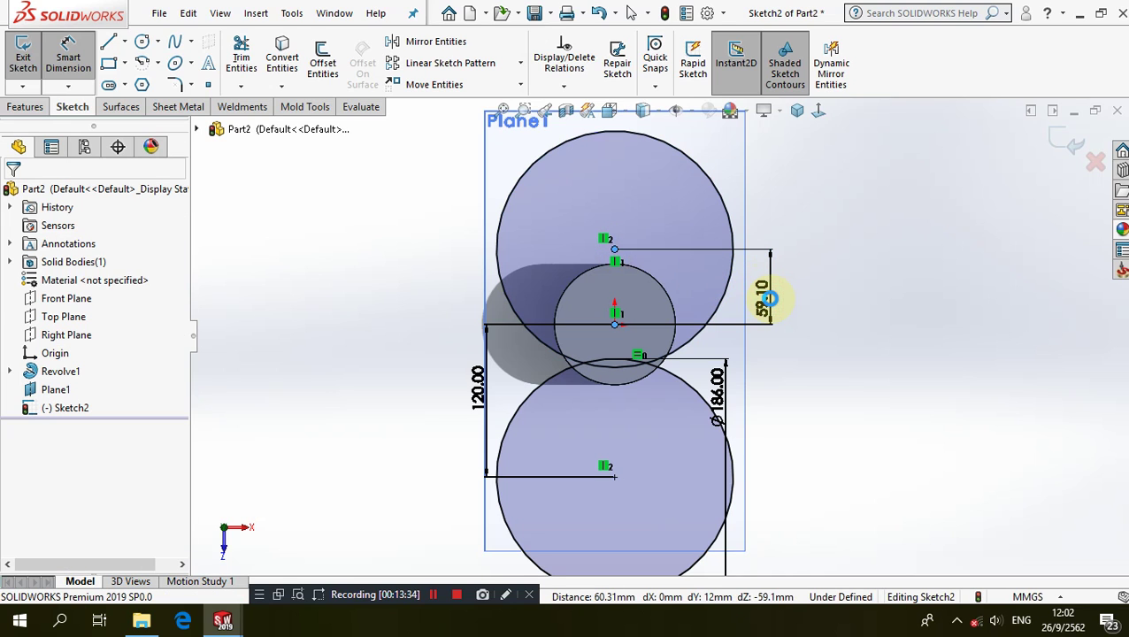
left_click(768, 298)
left_click(896, 379)
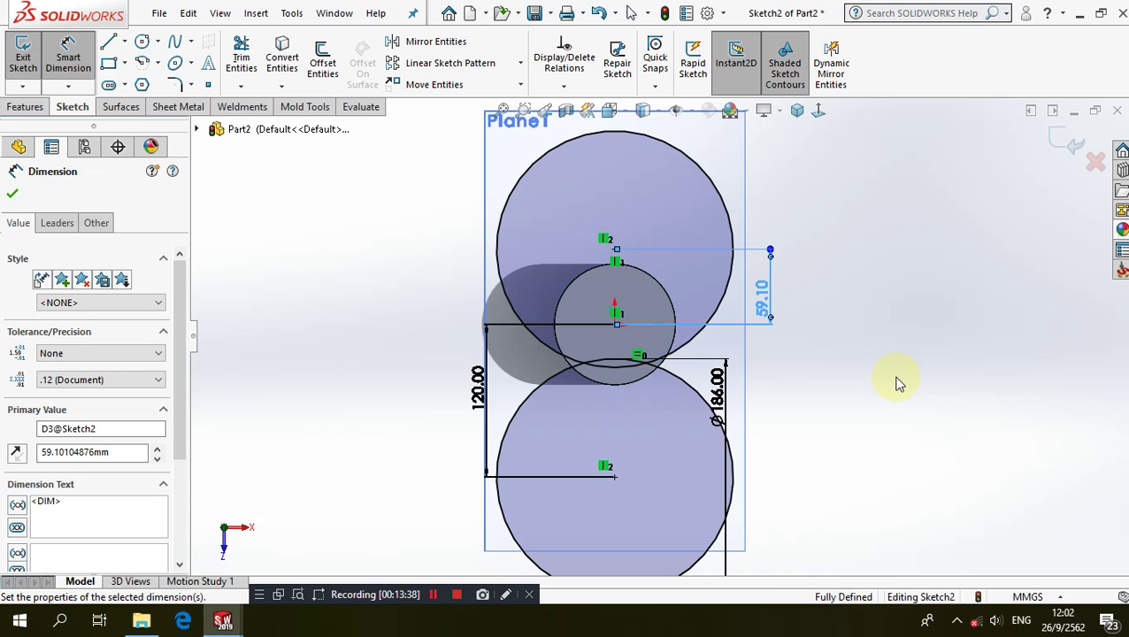
key("Escape")
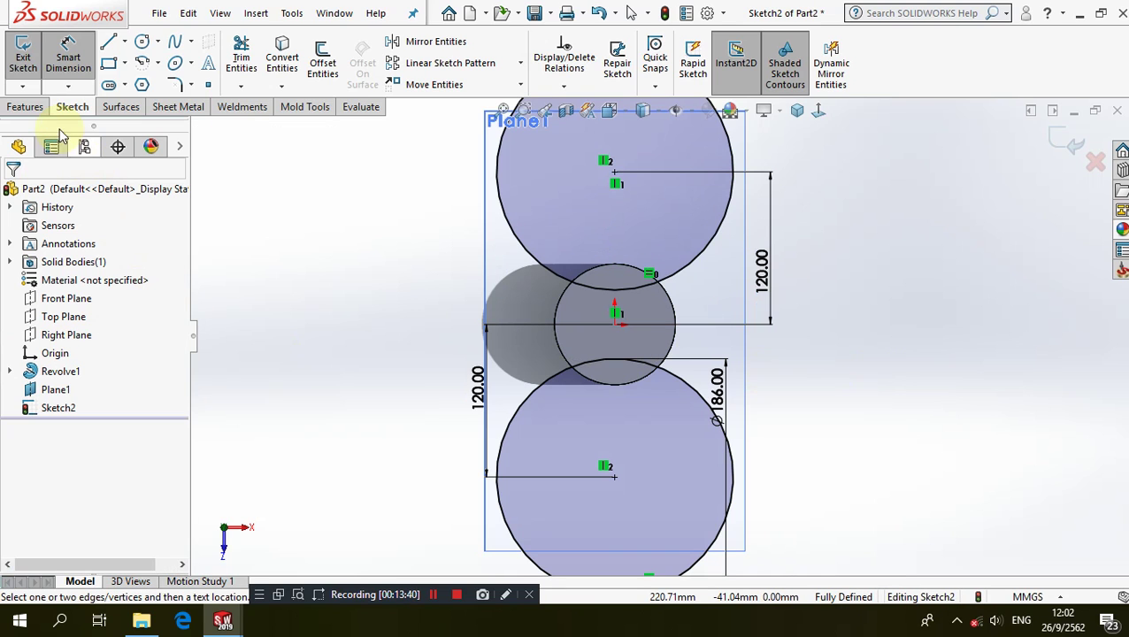
left_click(39, 111)
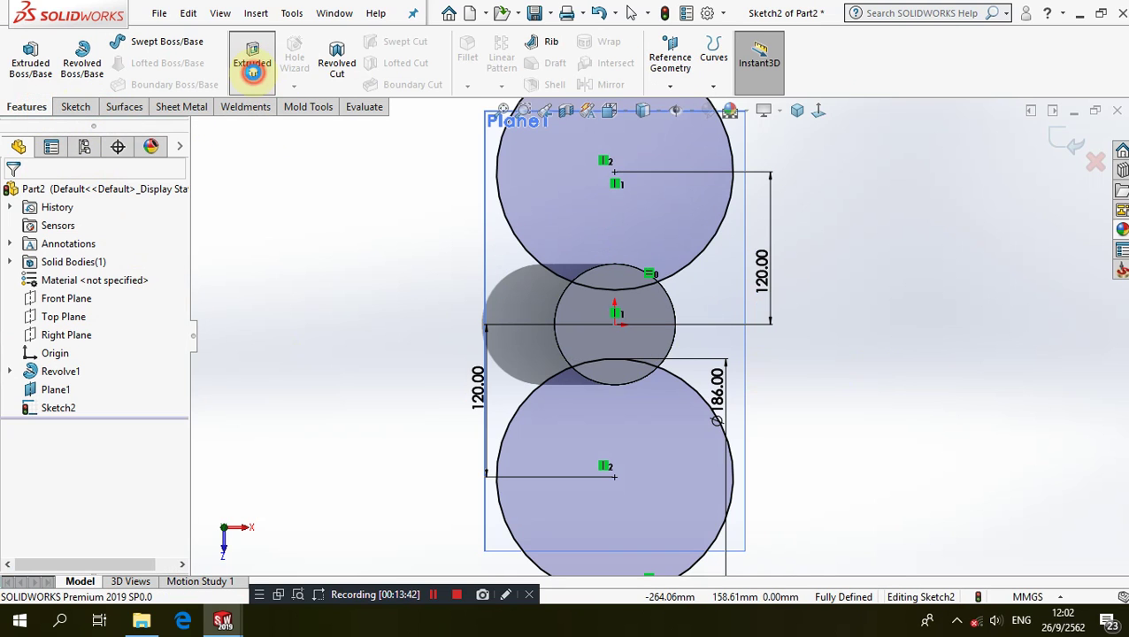
- Cut-extrude the two circles 30 mm deep in the reversed direction
left_click(253, 69)
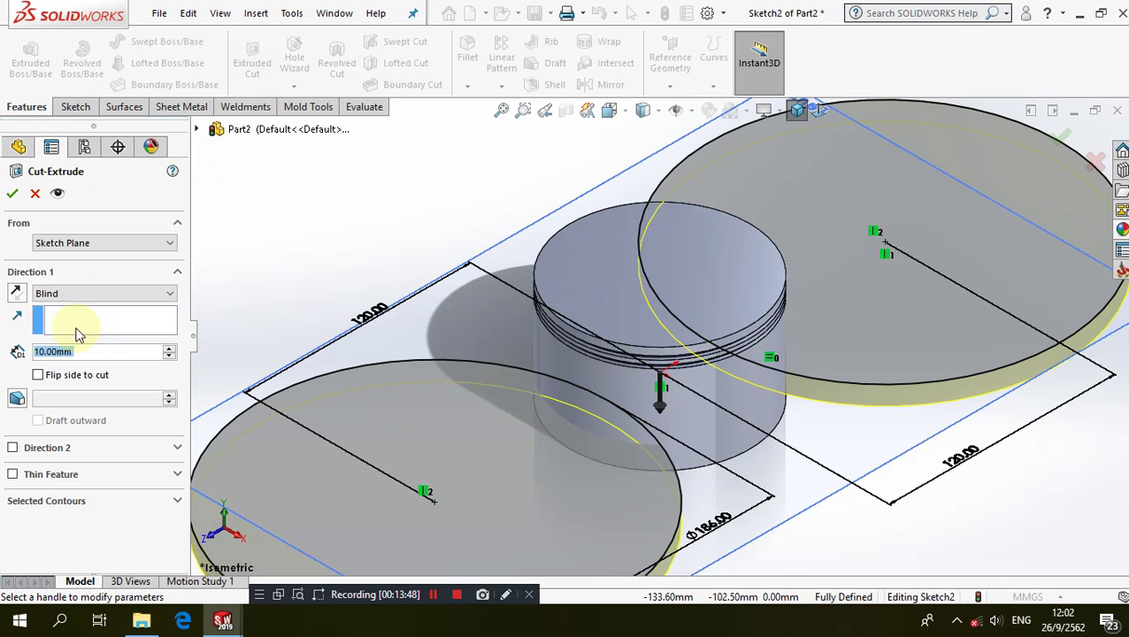
left_click(18, 296)
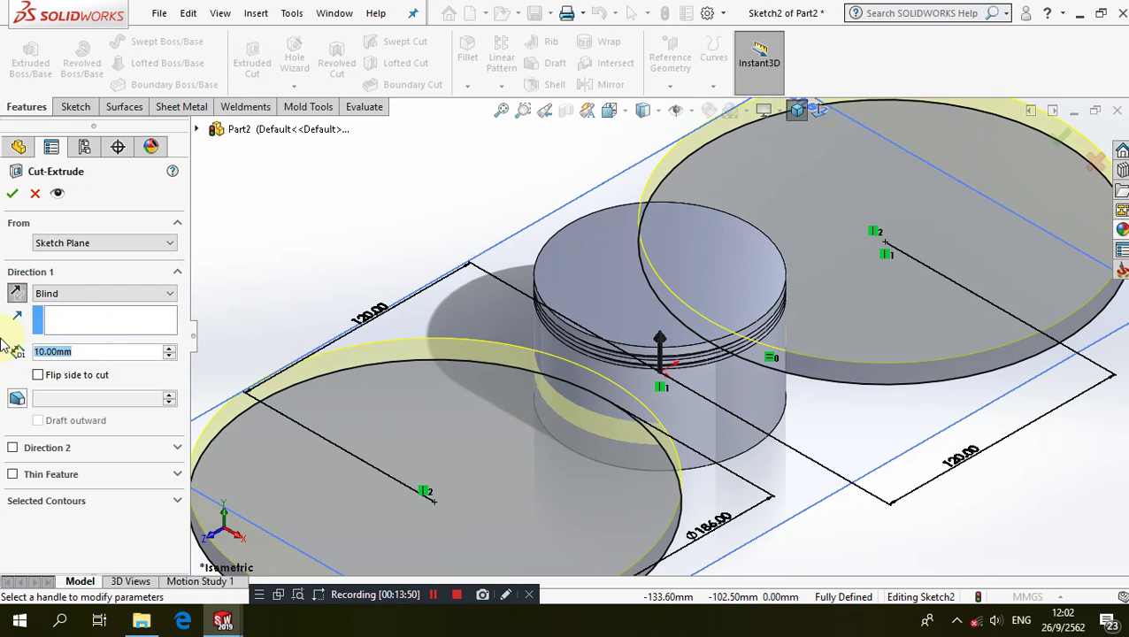
type("30")
key("Return")
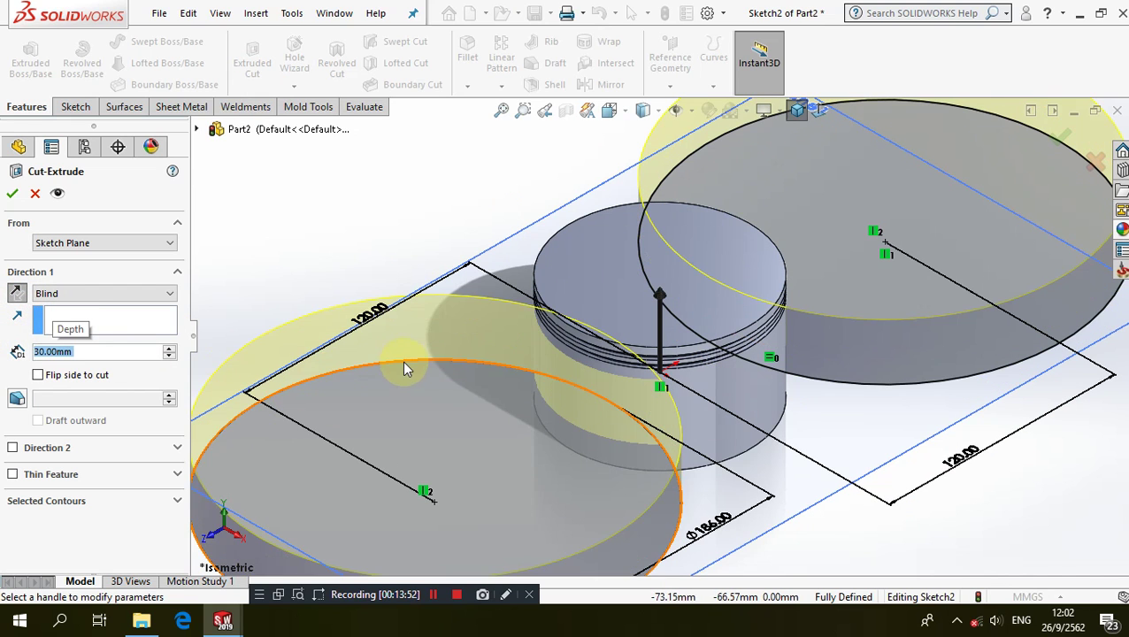
mouse_move(402, 361)
middle_mouse_down()
mouse_move(340, 258)
mouse_move(296, 261)
middle_mouse_up()
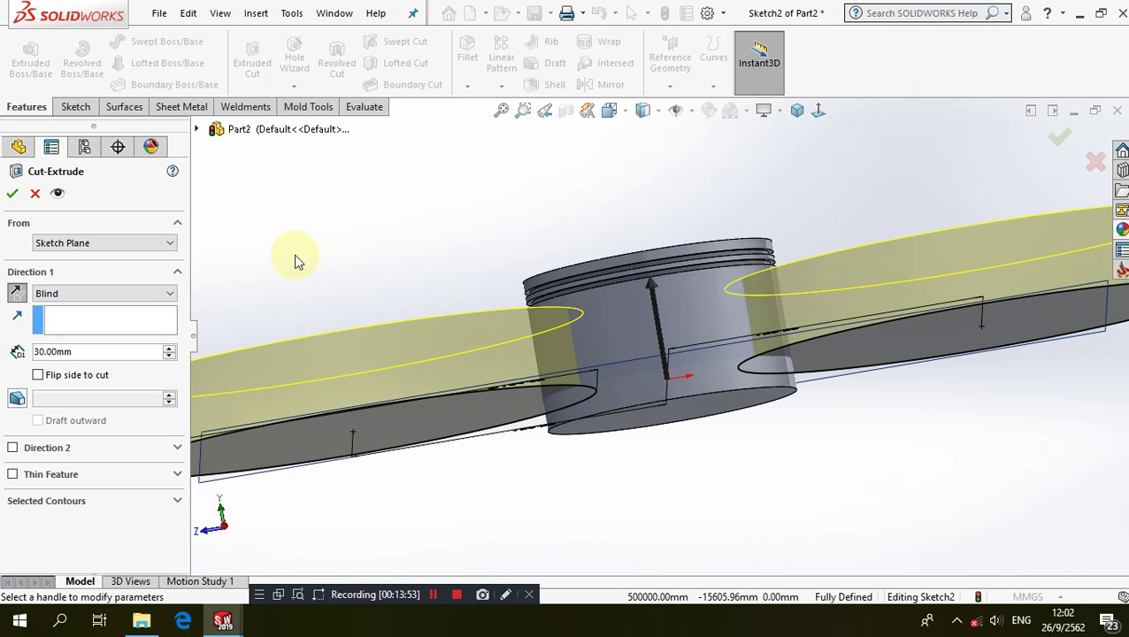
left_click(12, 193)
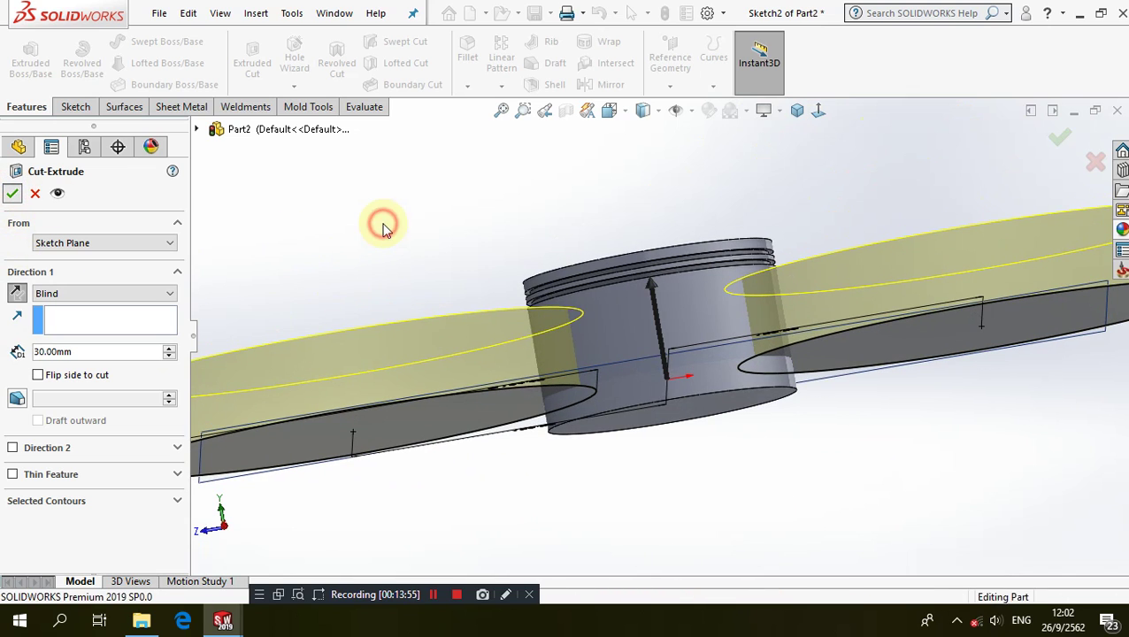
mouse_move(382, 228)
middle_mouse_down()
mouse_move(461, 307)
mouse_move(363, 382)
middle_mouse_up()
- Hide Plane1 from the view
left_click(359, 380)
left_click(445, 325)
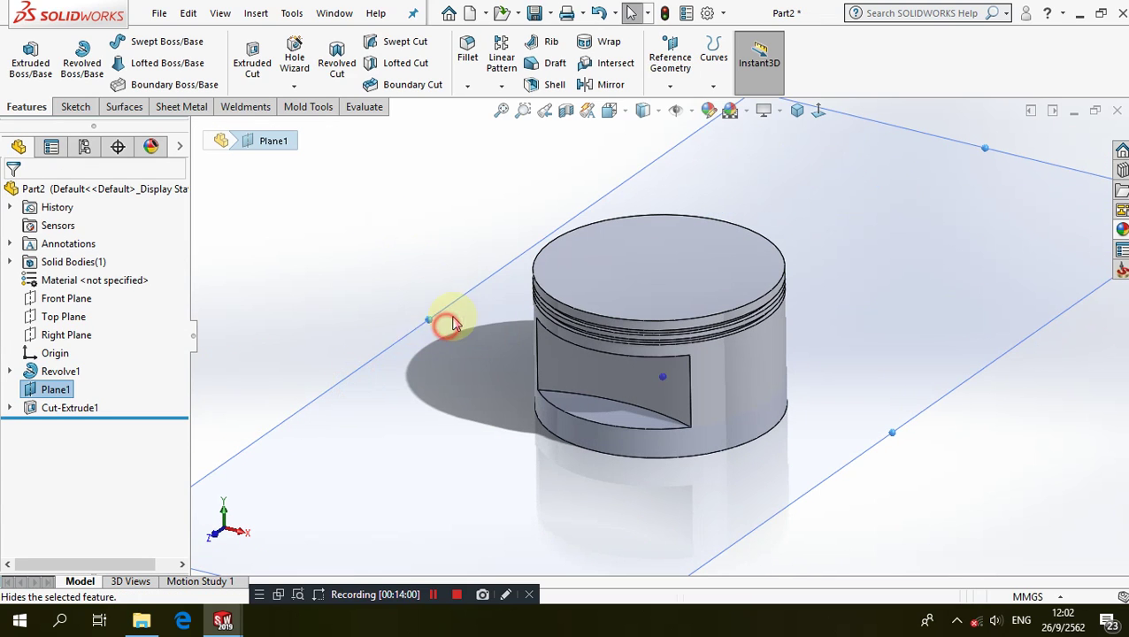
mouse_move(452, 323)
middle_mouse_down()
mouse_move(630, 290)
mouse_move(713, 323)
mouse_move(660, 196)
mouse_move(694, 372)
middle_mouse_up()
- Shell the piston with 3 mm walls, removing its bottom face
scroll(694, 372, "down", 3)
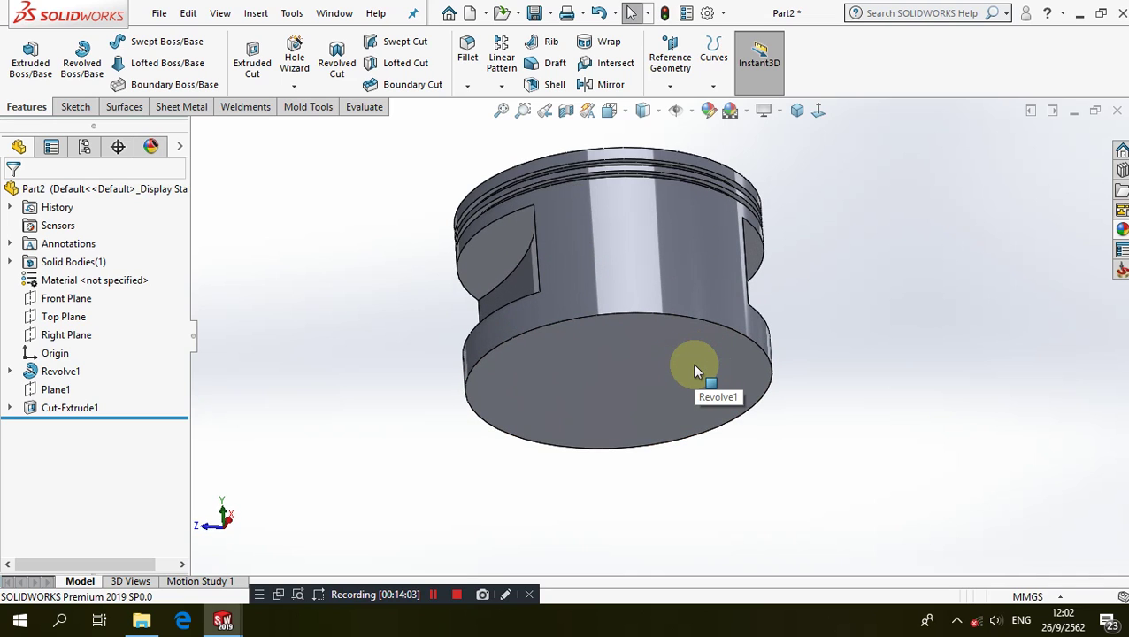
left_click(542, 88)
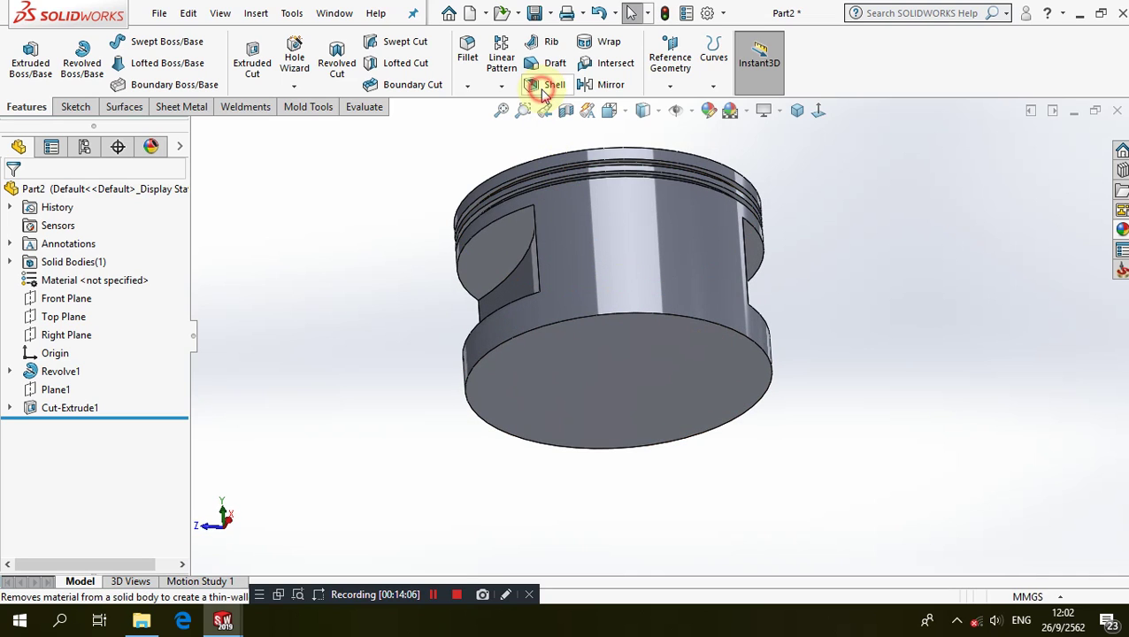
left_click(622, 383)
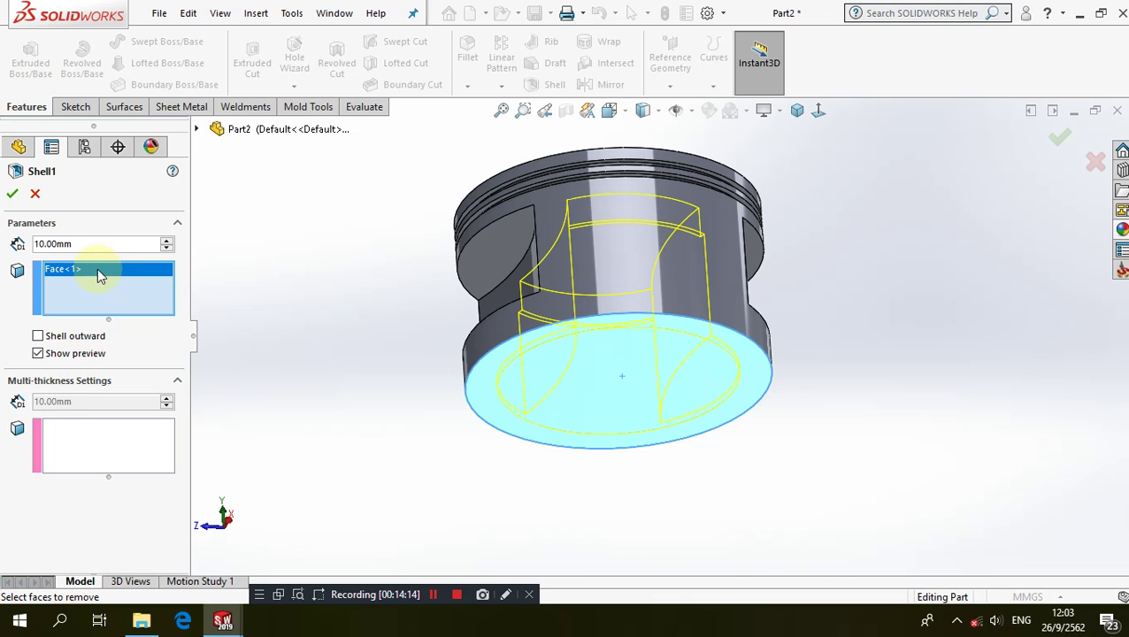
double_click(35, 244)
type("3")
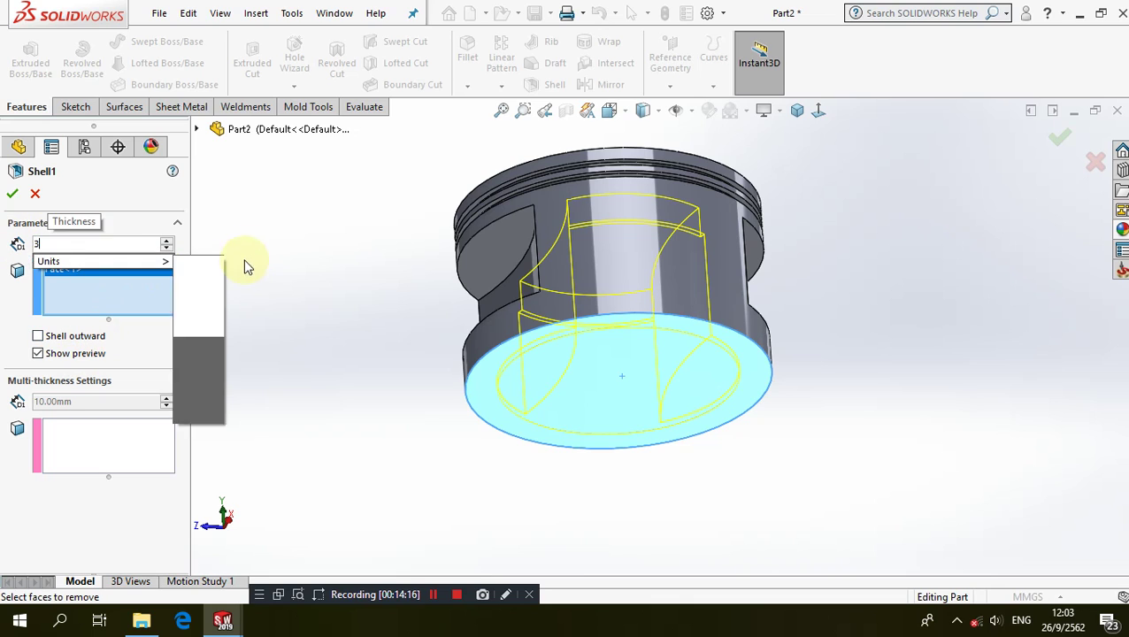
left_click(277, 241)
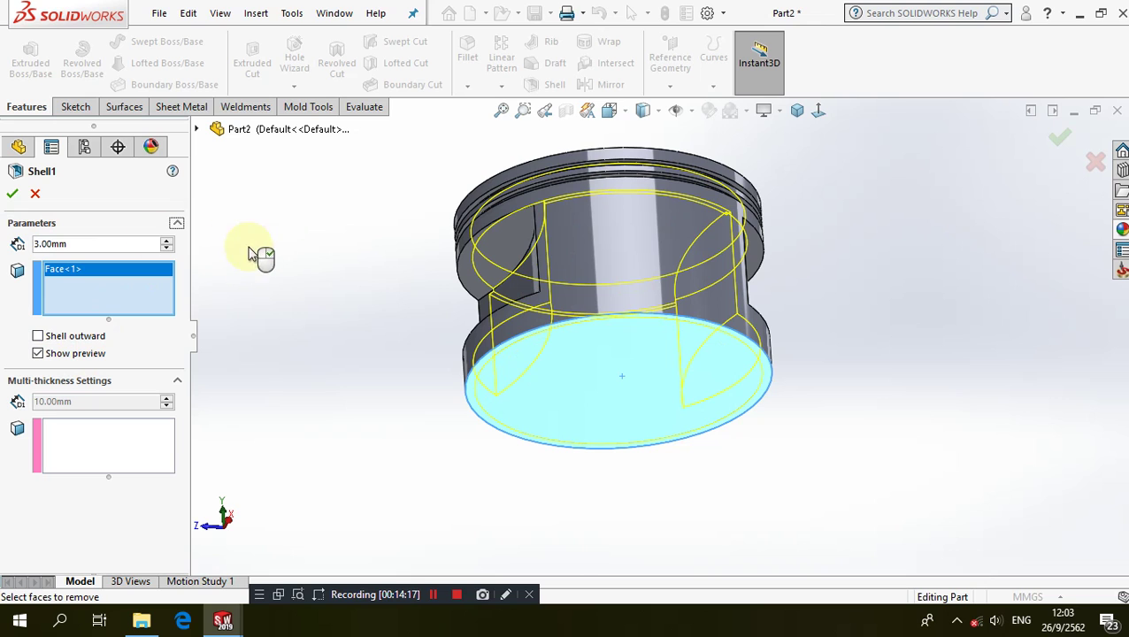
left_click(11, 195)
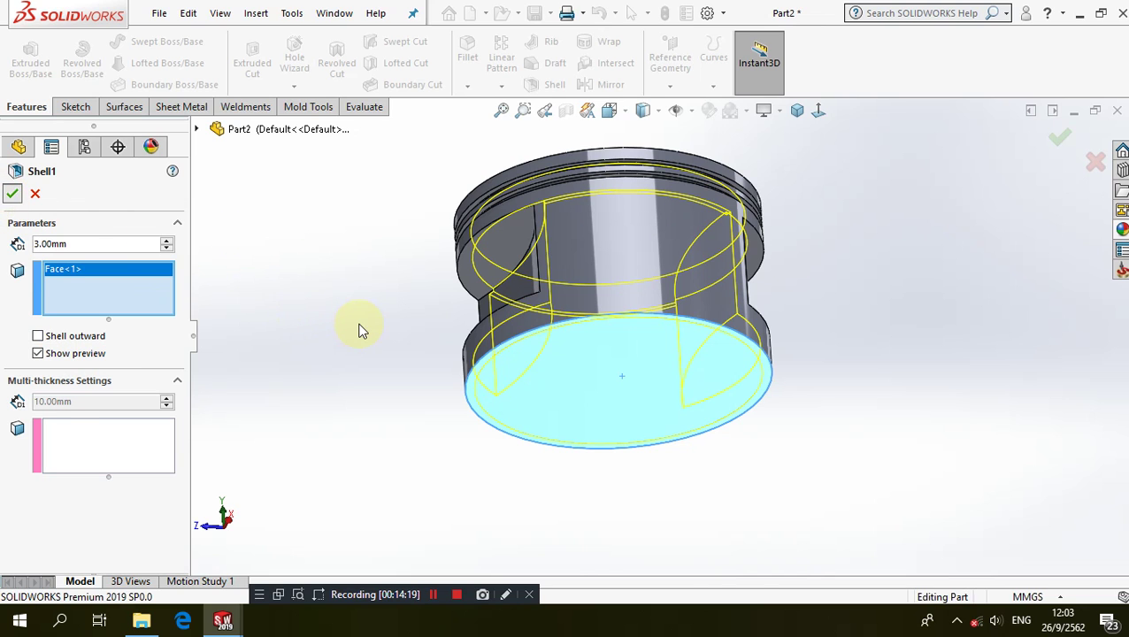
mouse_move(368, 322)
middle_mouse_down()
mouse_move(303, 157)
mouse_move(360, 351)
mouse_move(597, 322)
middle_mouse_up()
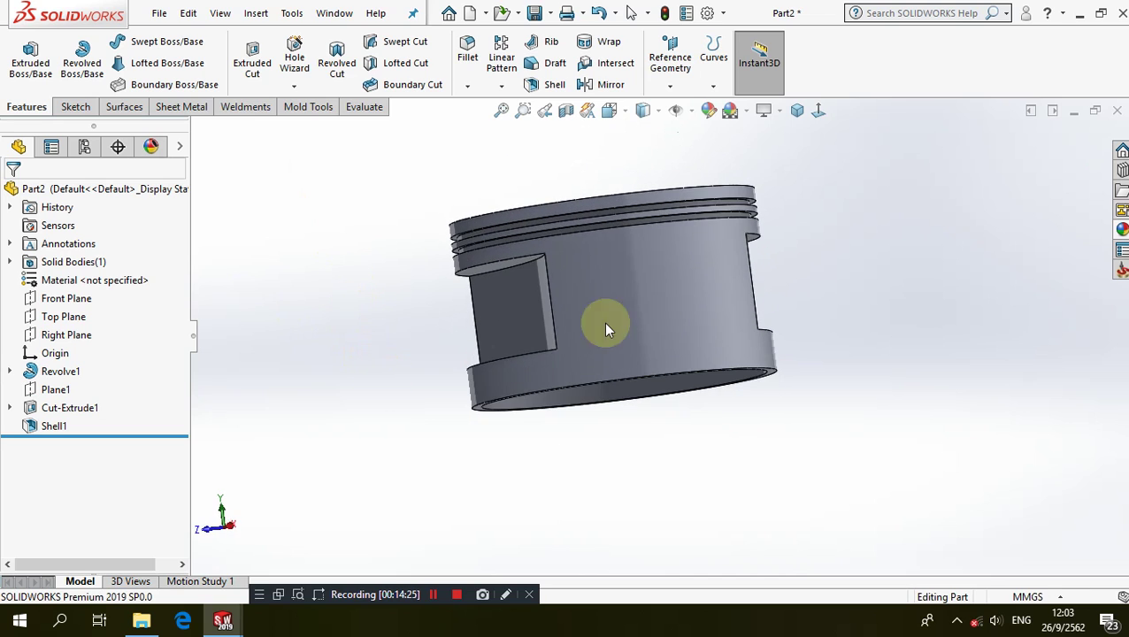
- Start a sketch on the Front Plane with hidden edges shown dashed
left_click(798, 111)
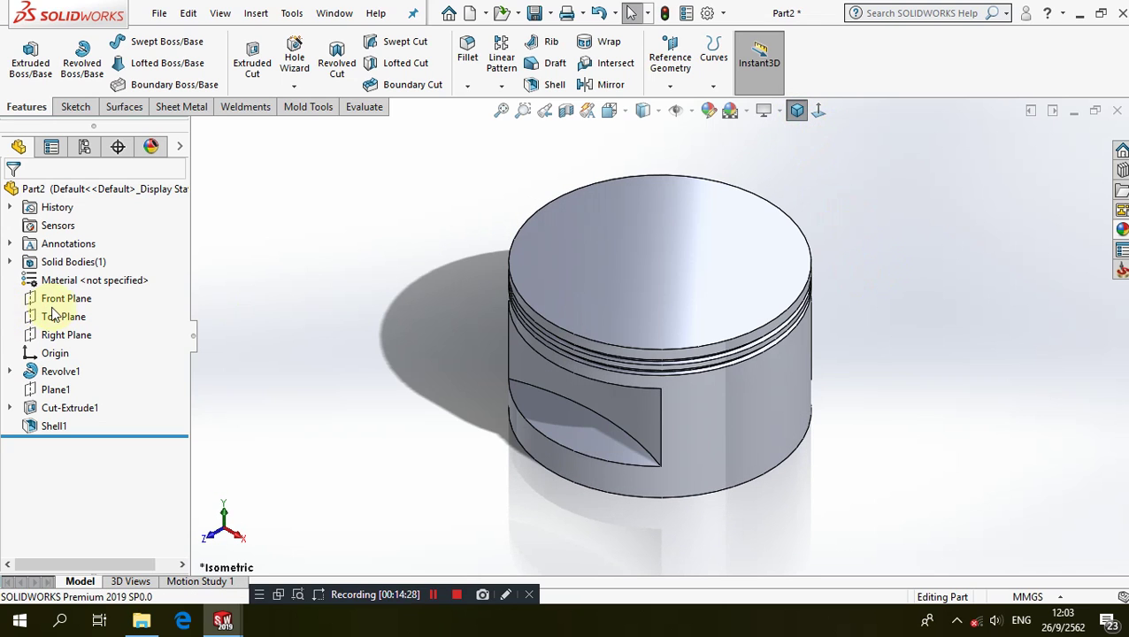
left_click(62, 299)
left_click(65, 279)
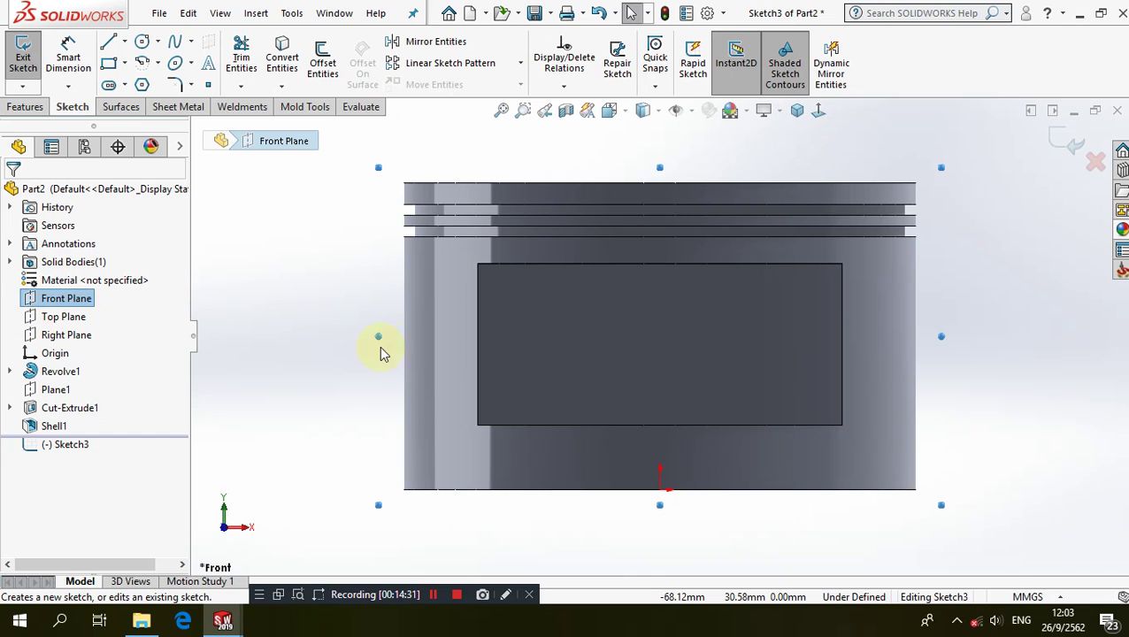
scroll(851, 498, "down", 2)
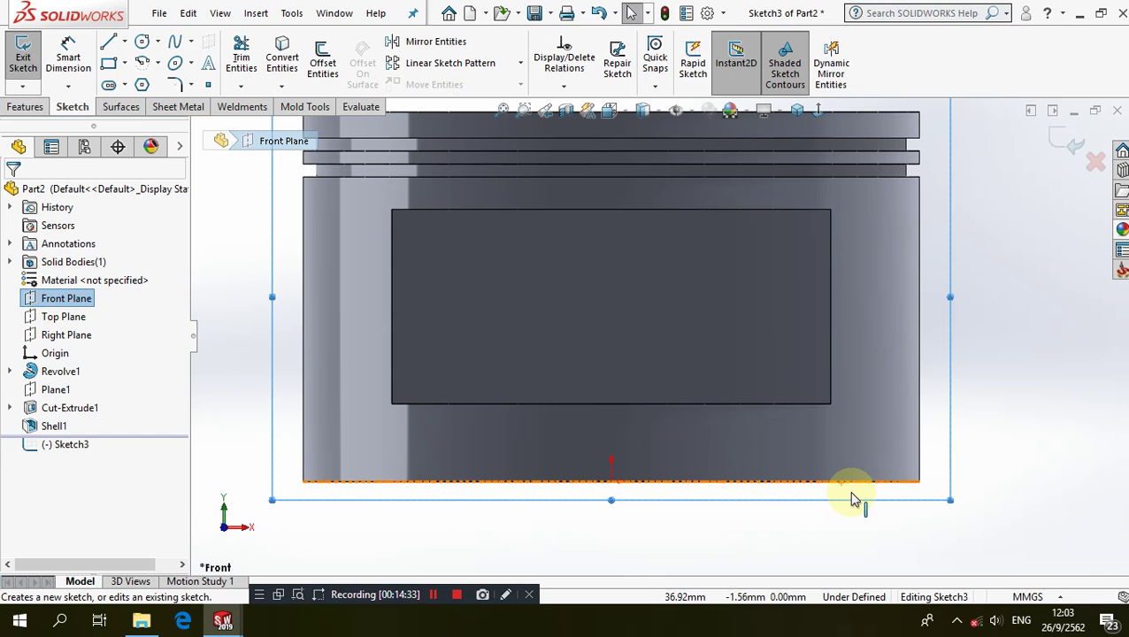
left_click(646, 115)
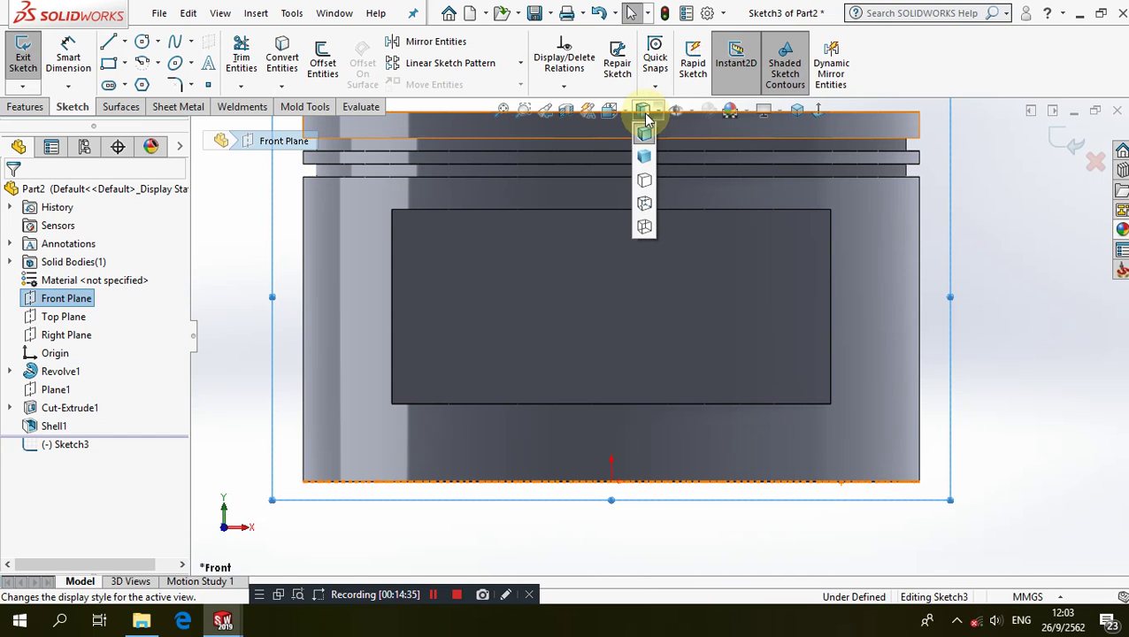
left_click(652, 203)
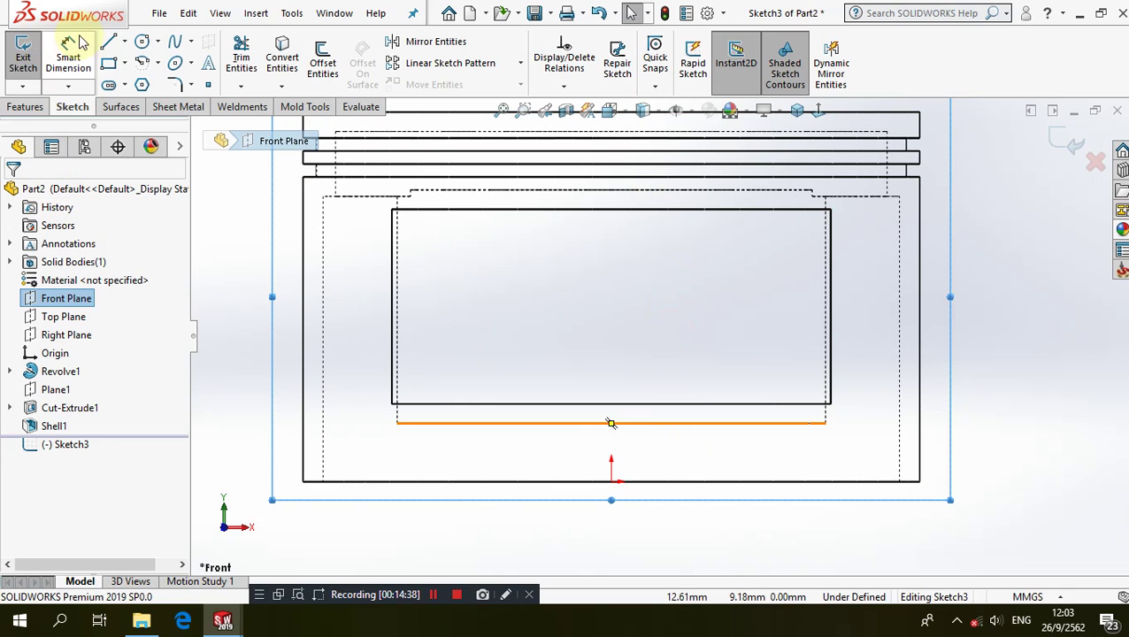
- Draw a closed trapezoid outline along the piston's bottom edge
left_click(115, 42)
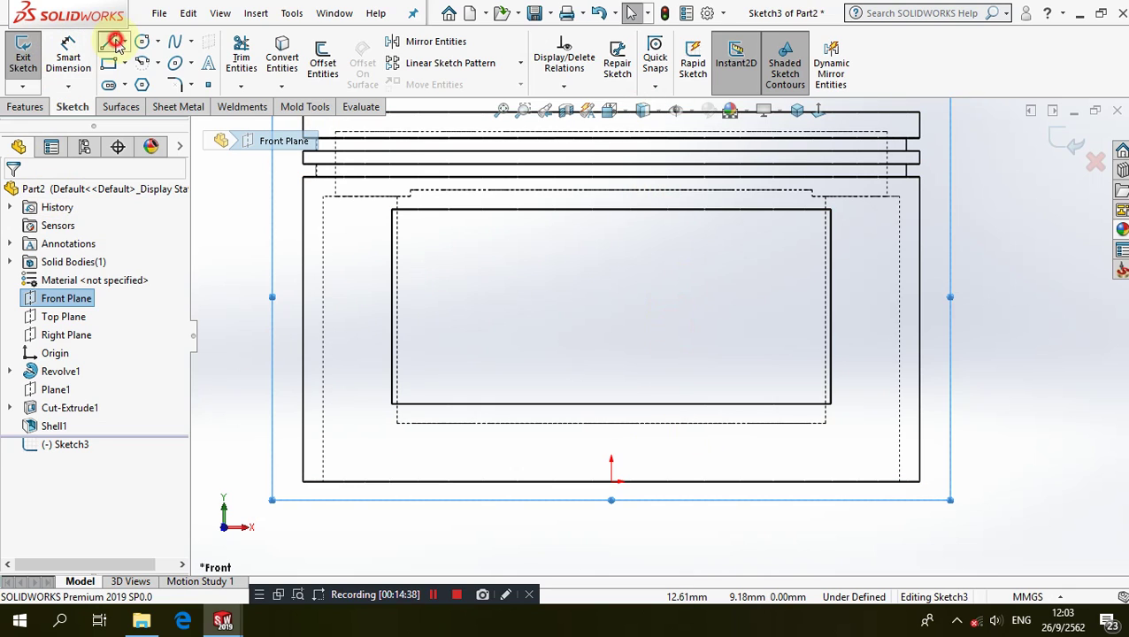
left_click(345, 482)
left_click(381, 458)
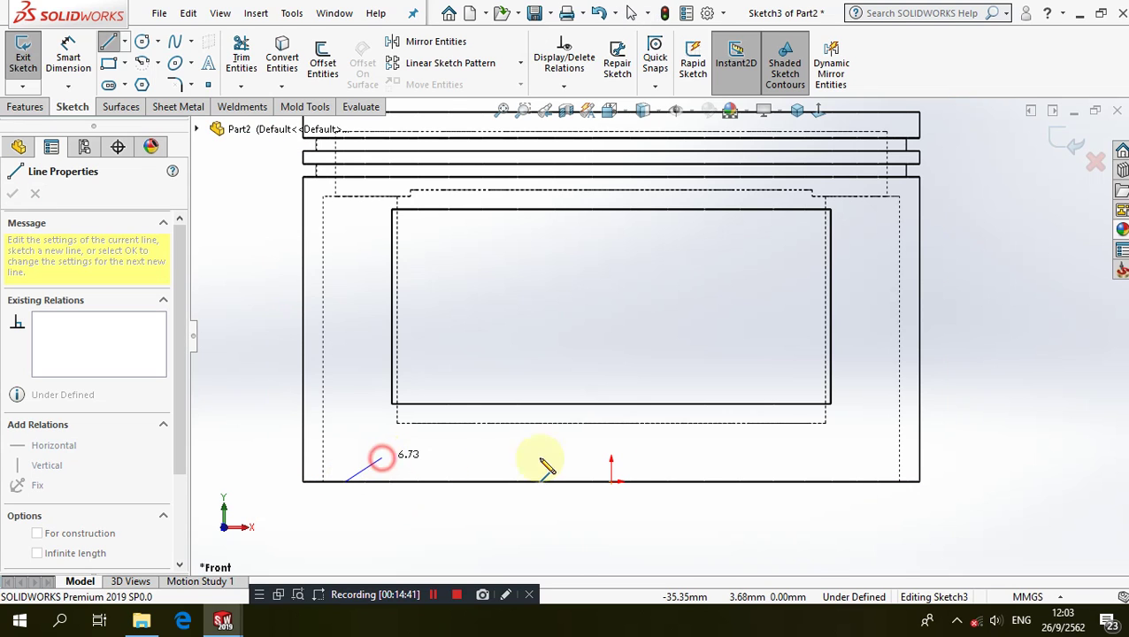
left_click(822, 457)
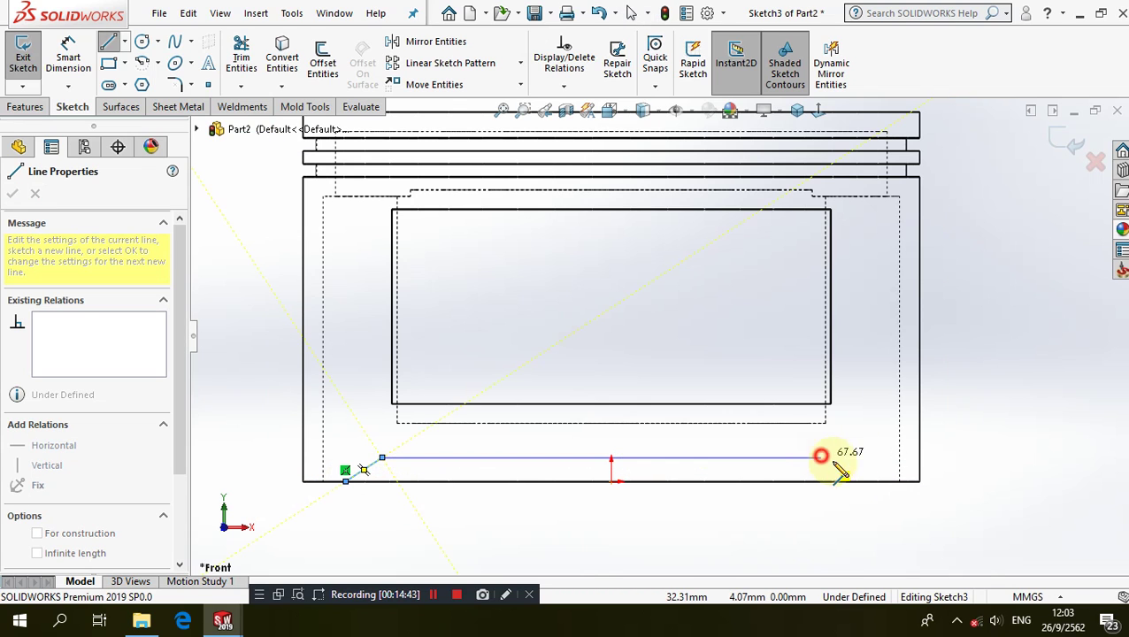
left_click(880, 481)
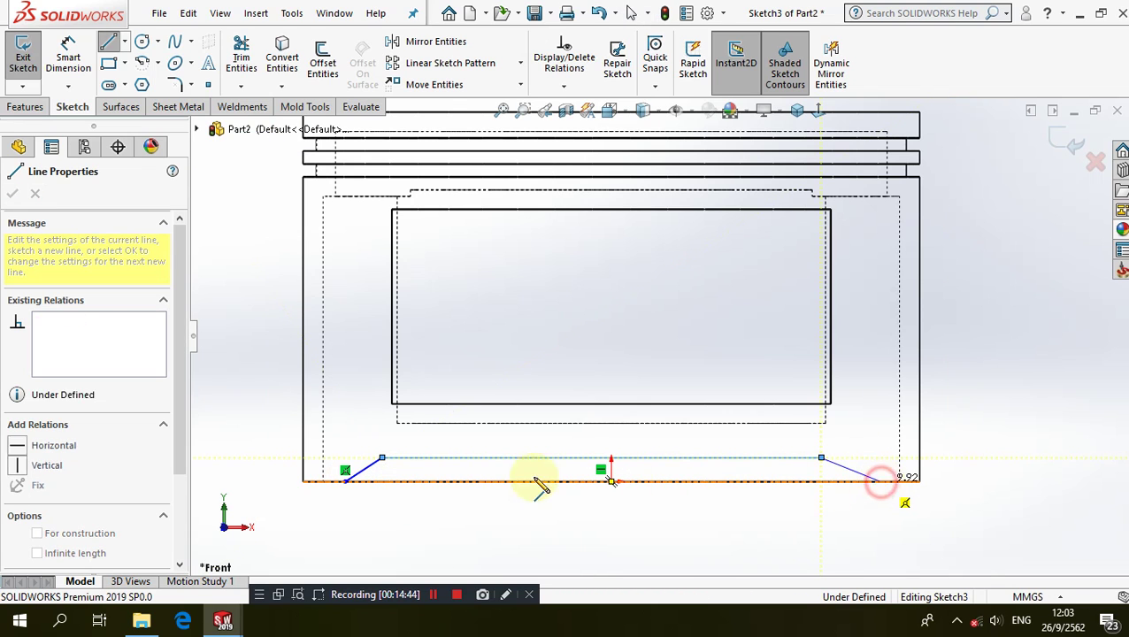
left_click(345, 480)
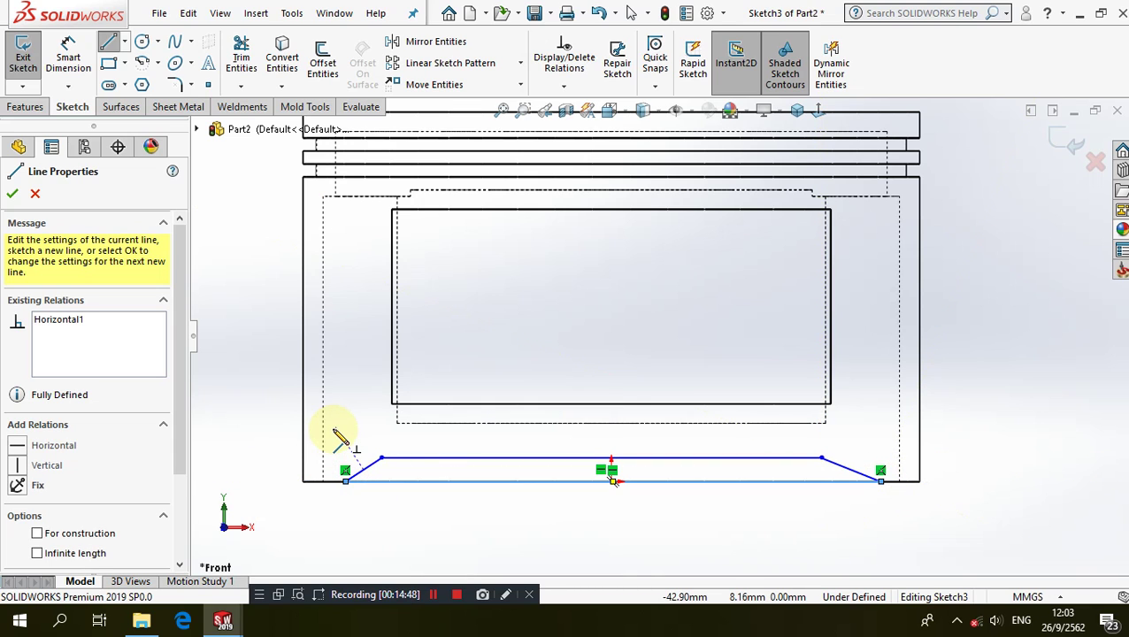
key("Escape")
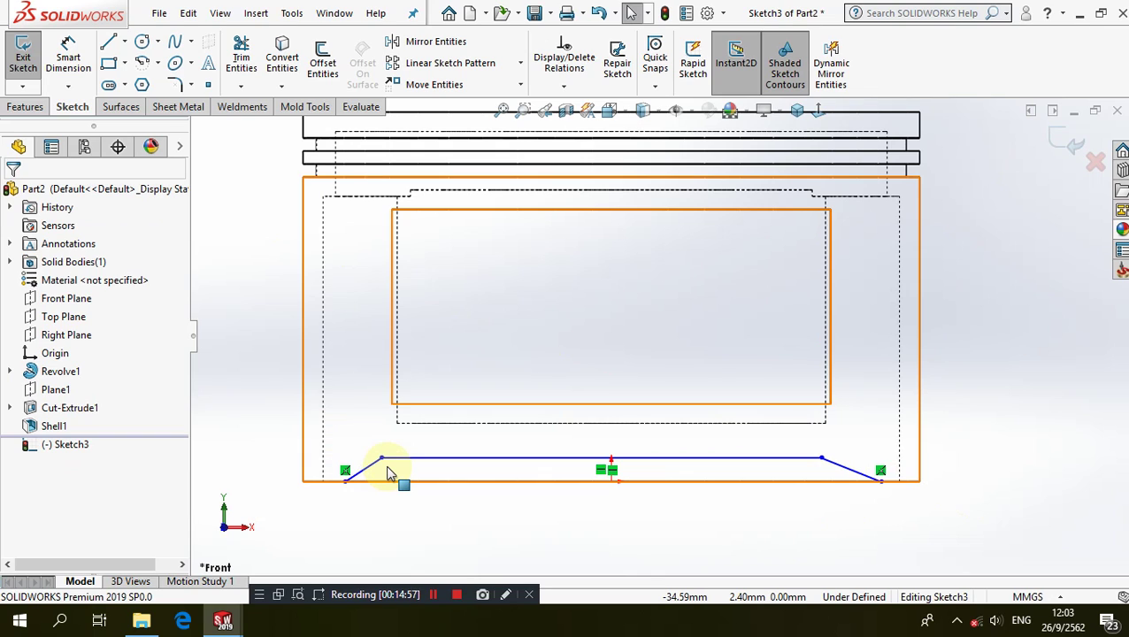
- Make both lower trapezoid endpoints coincident with the piston's bottom corners
left_click(342, 484)
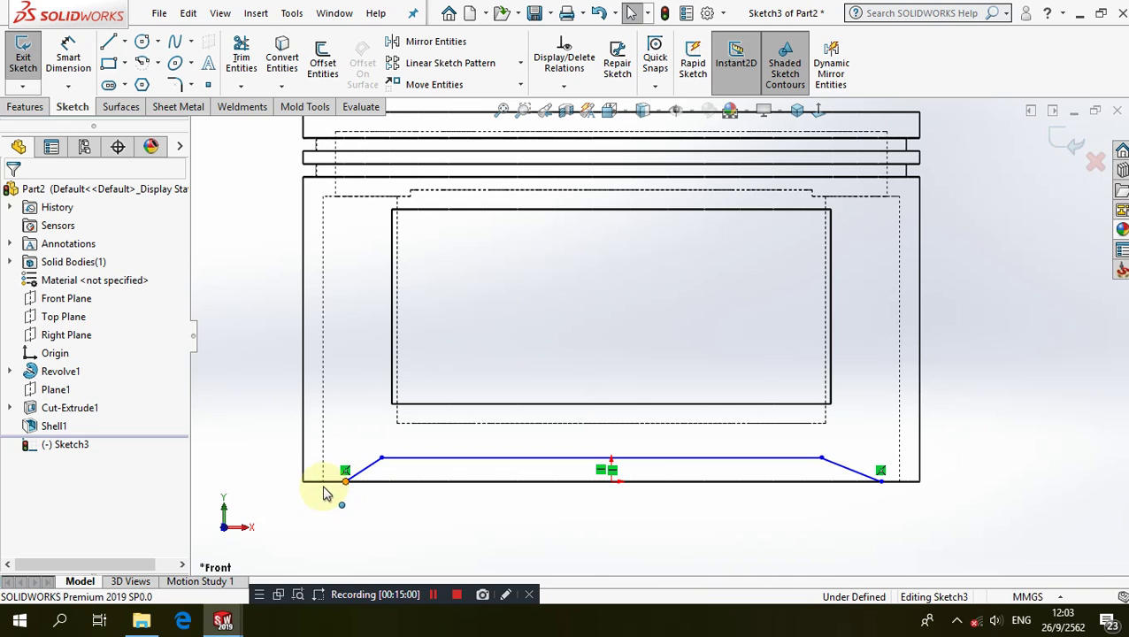
left_click(324, 486)
left_click(323, 484, "ctrl")
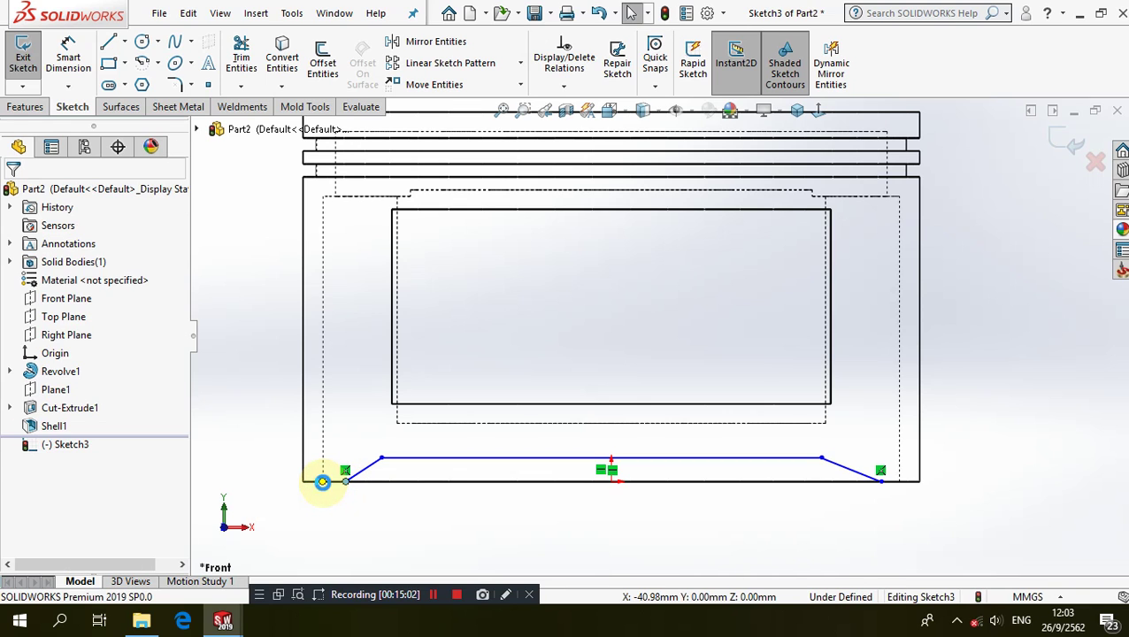
left_click(19, 501)
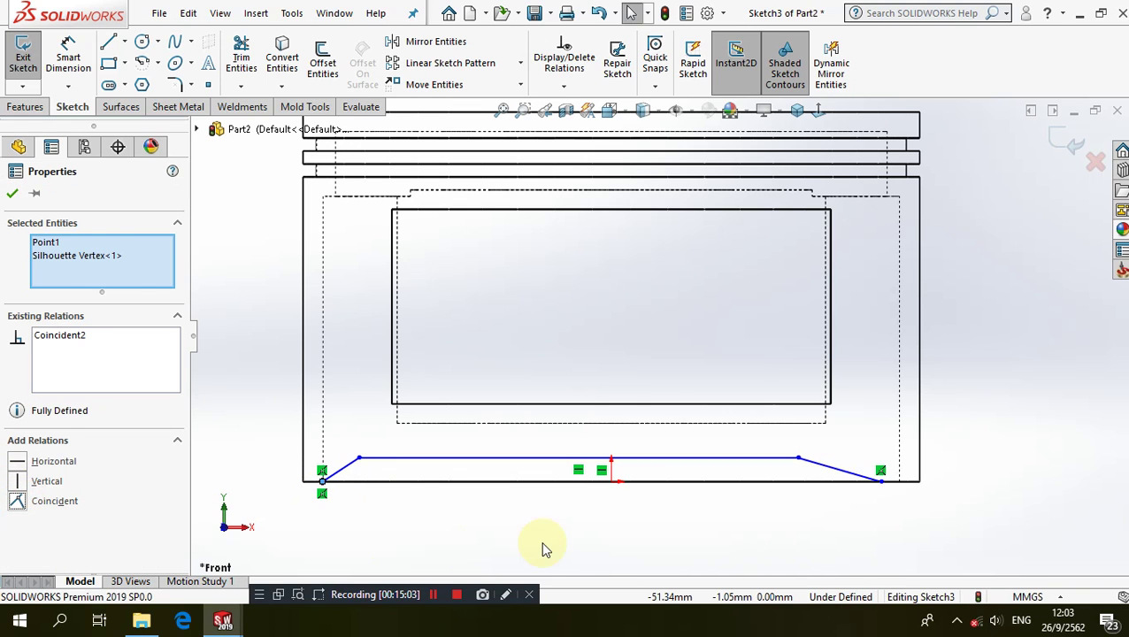
left_click(540, 540)
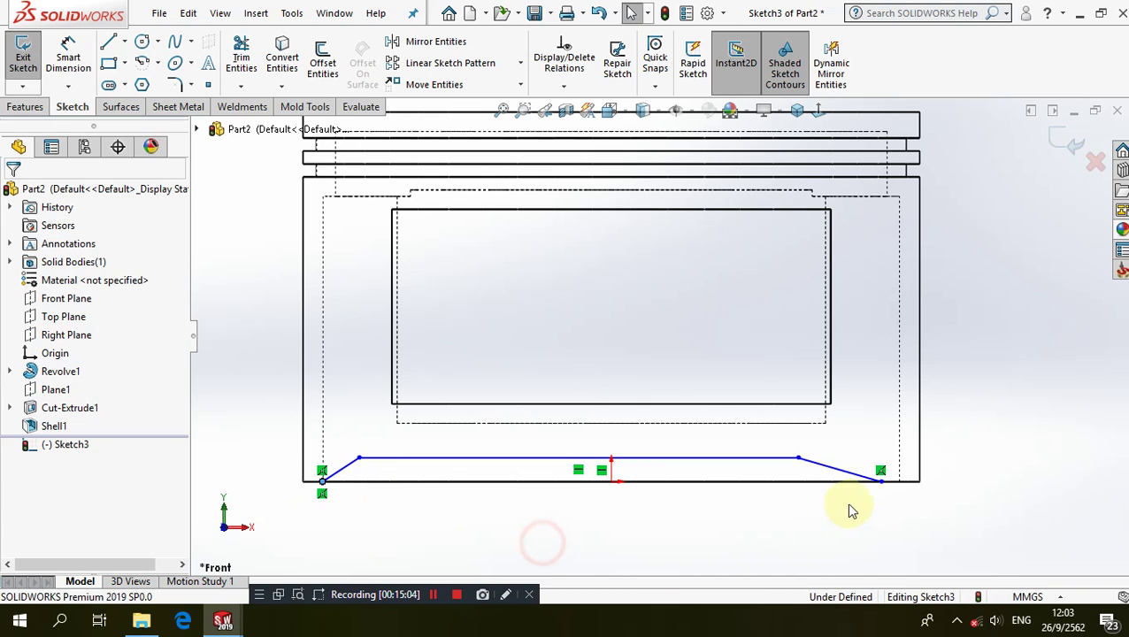
left_click(901, 482)
left_click(902, 480, "ctrl")
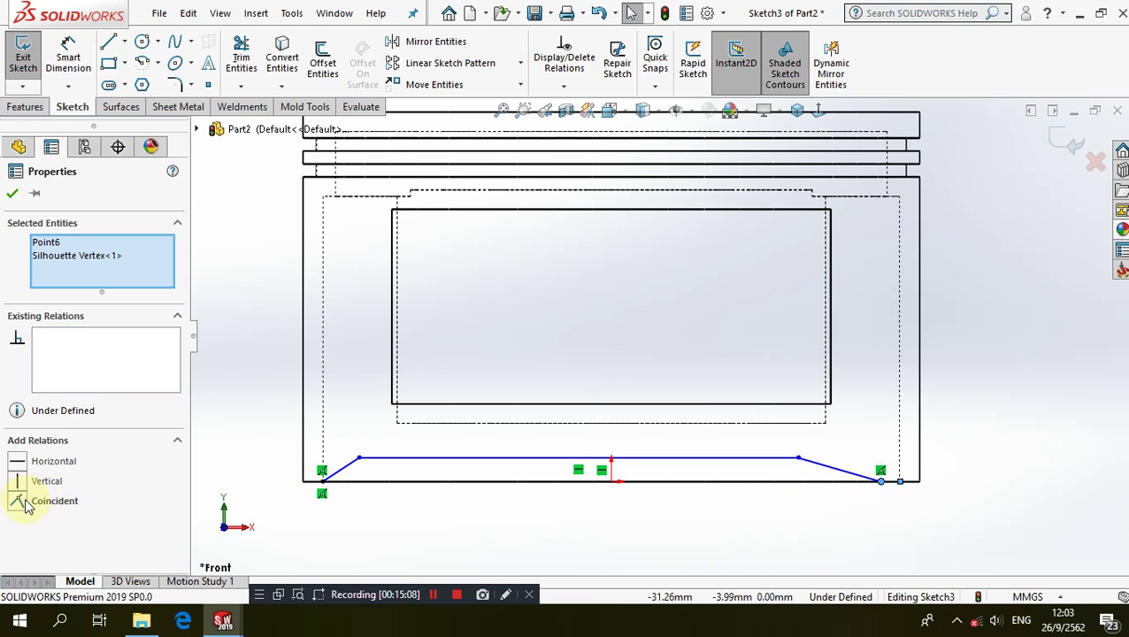
left_click(23, 503)
left_click(480, 535)
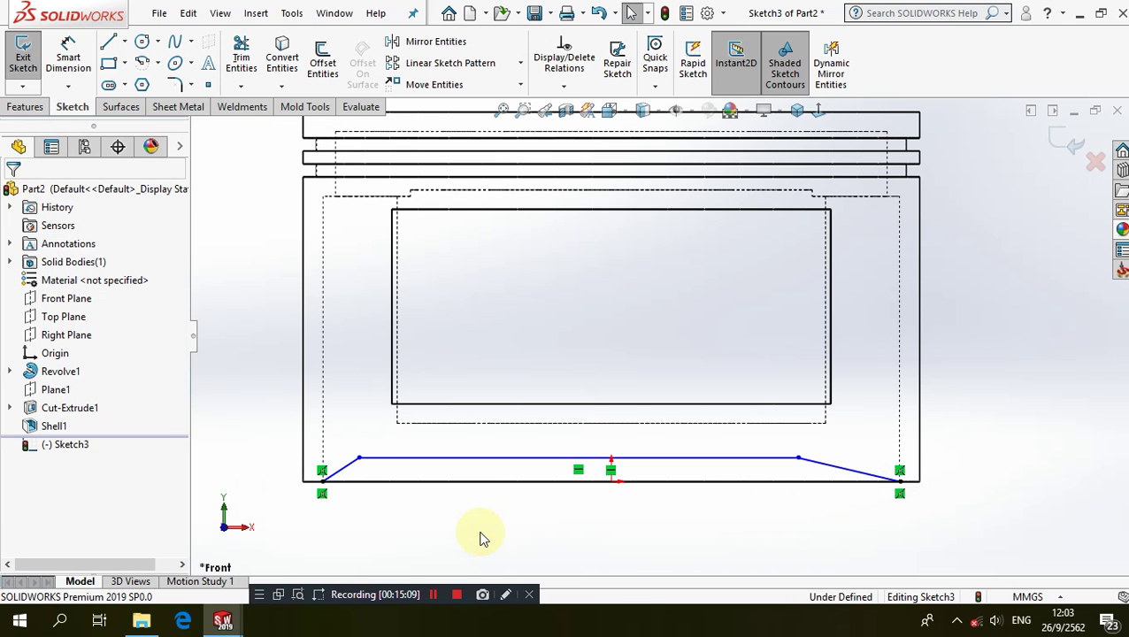
- Dimension the trapezoid's height to 7 mm
left_click(69, 57)
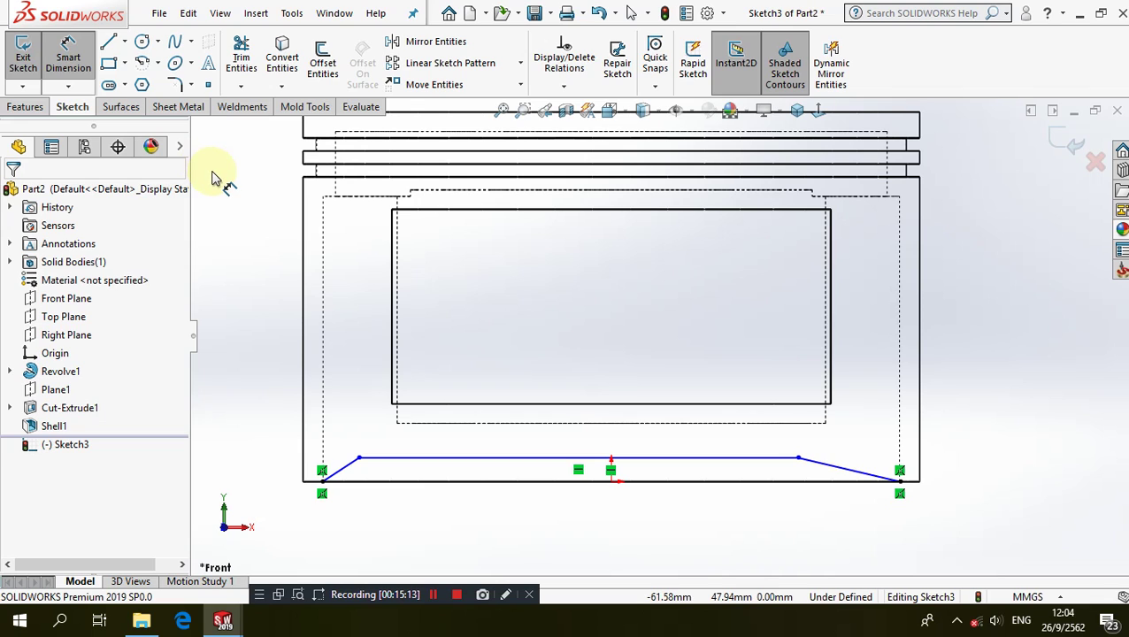
left_click(462, 469)
left_click(462, 459)
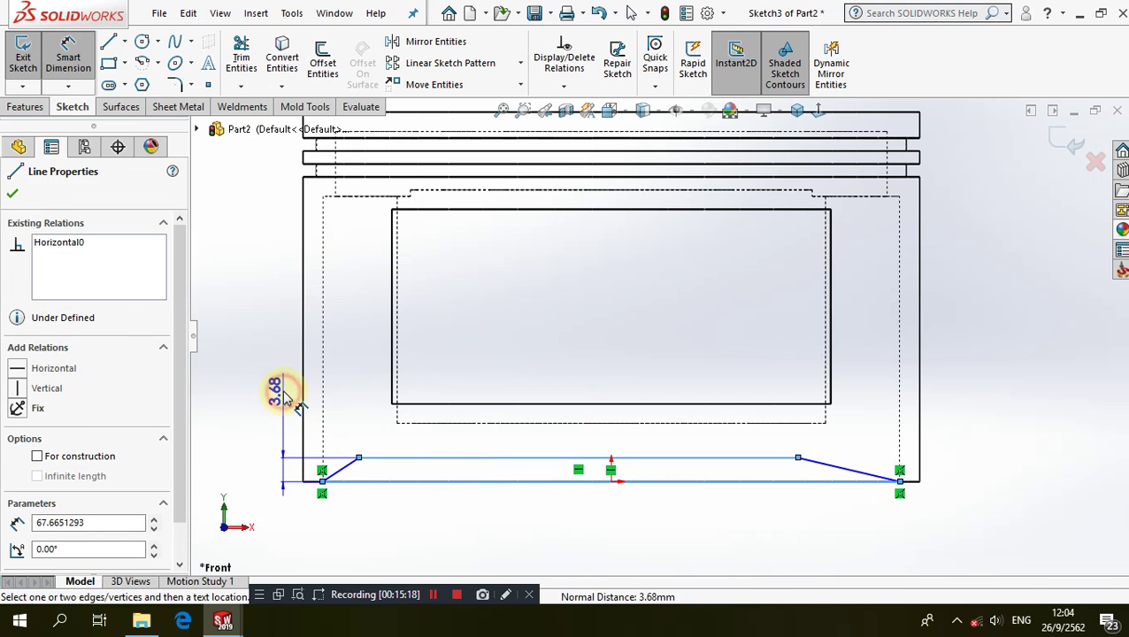
left_click(283, 396)
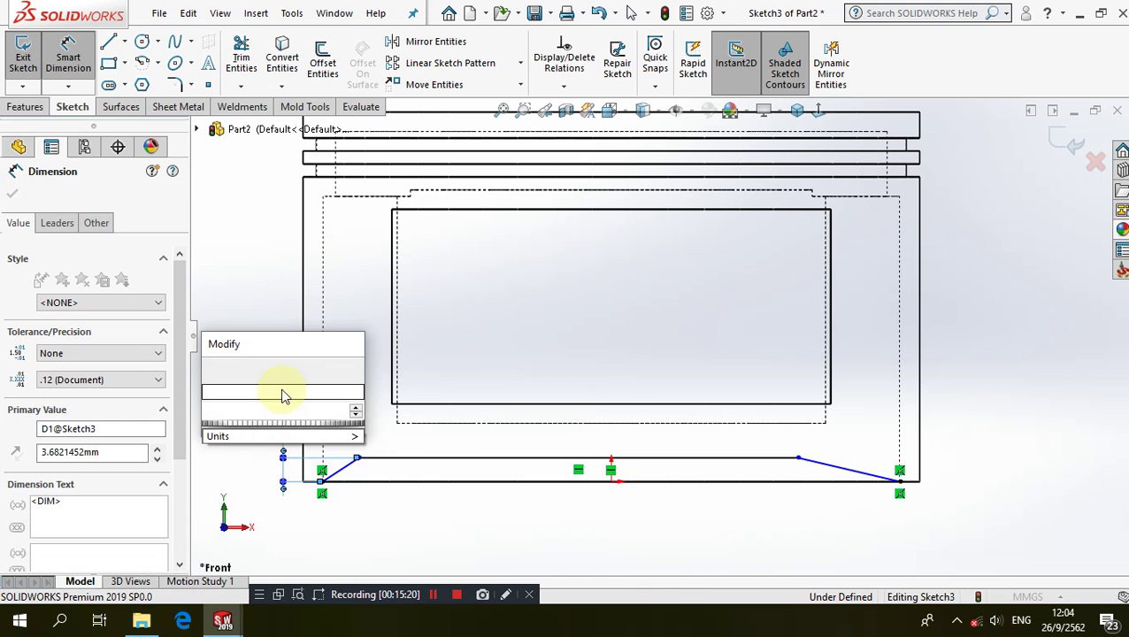
key("Return")
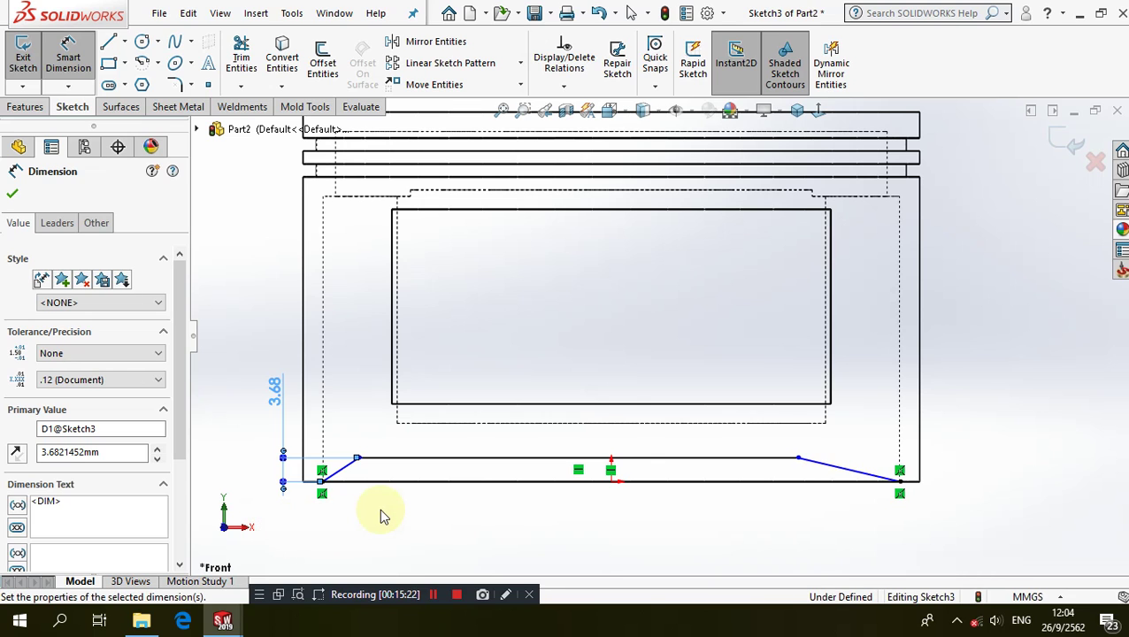
left_click(381, 513)
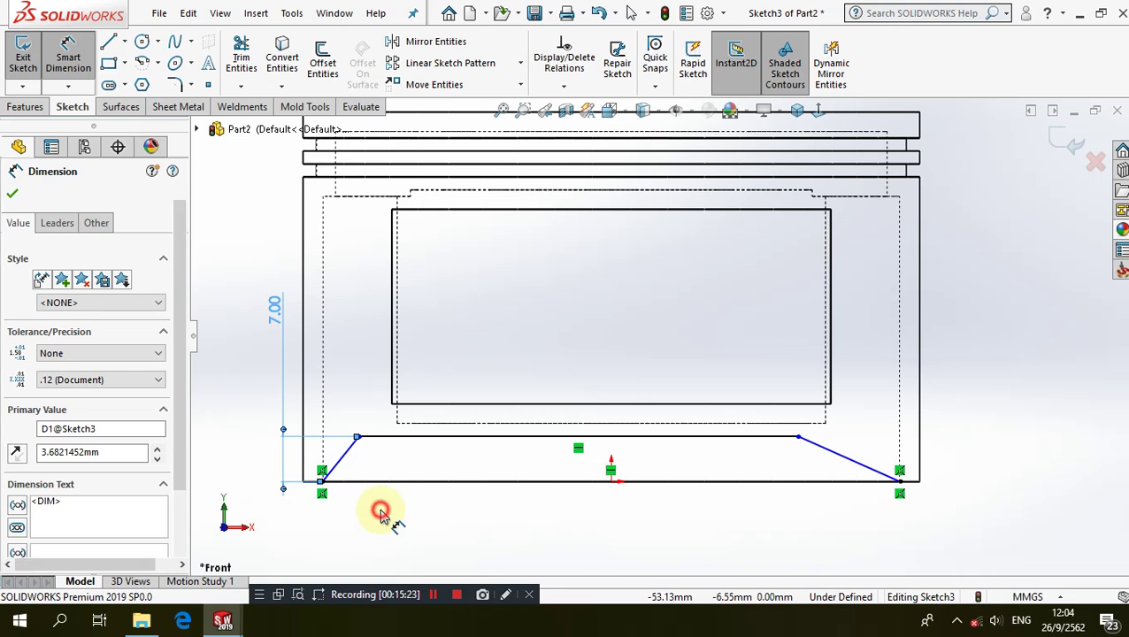
- Set both slanted sides at 55° to the bottom edge
left_click(350, 453)
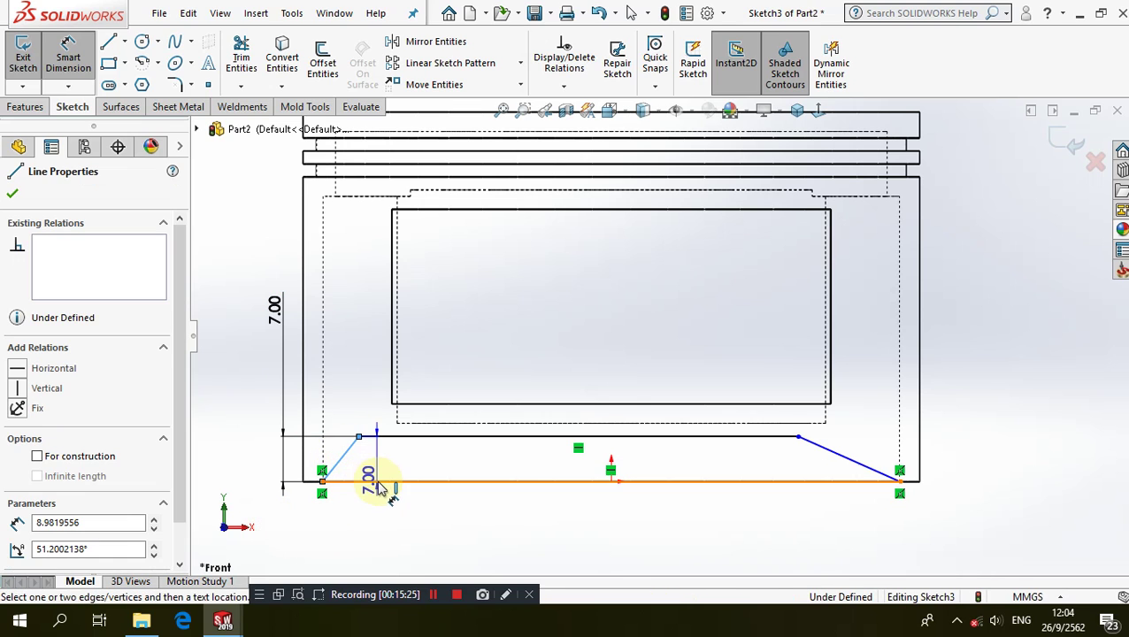
left_click(377, 481)
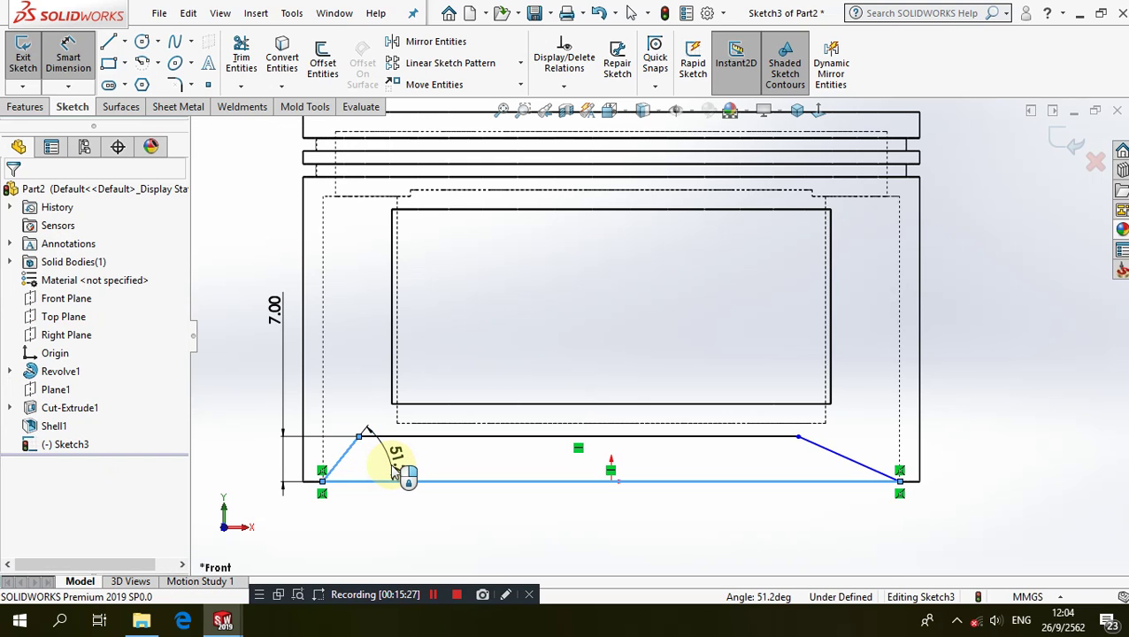
left_click(396, 471)
key("Return")
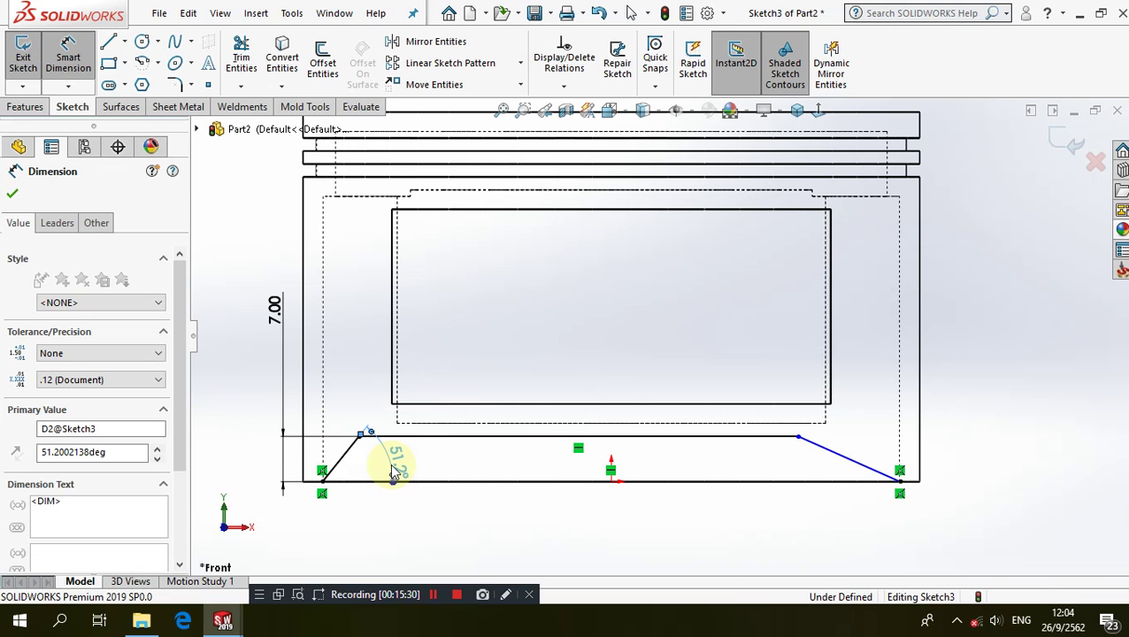
left_click(852, 487)
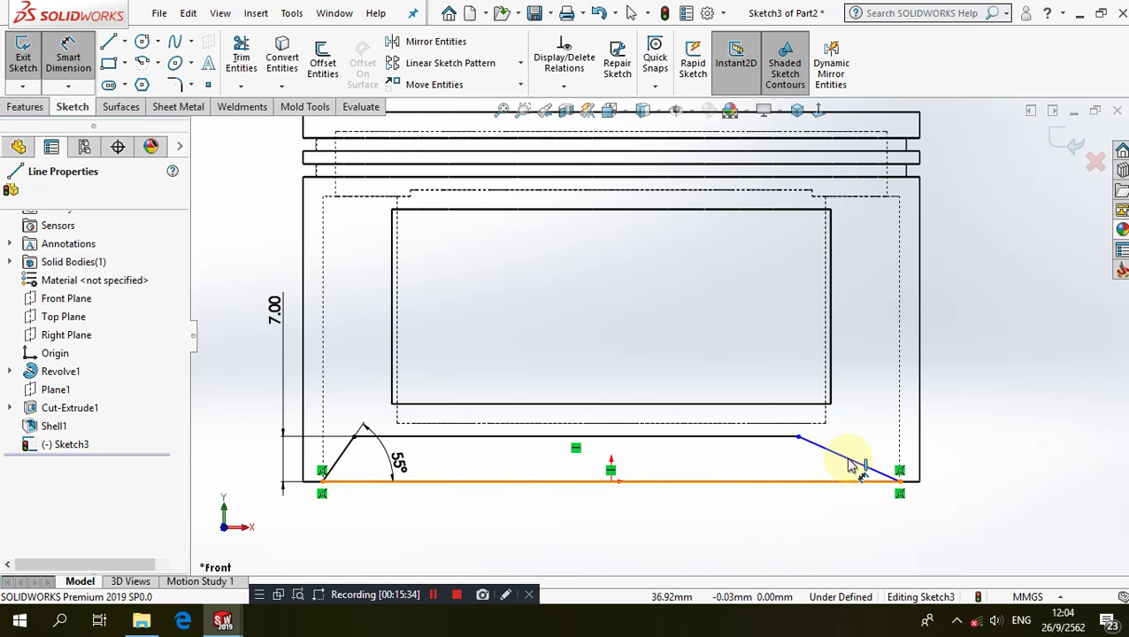
left_click(845, 457)
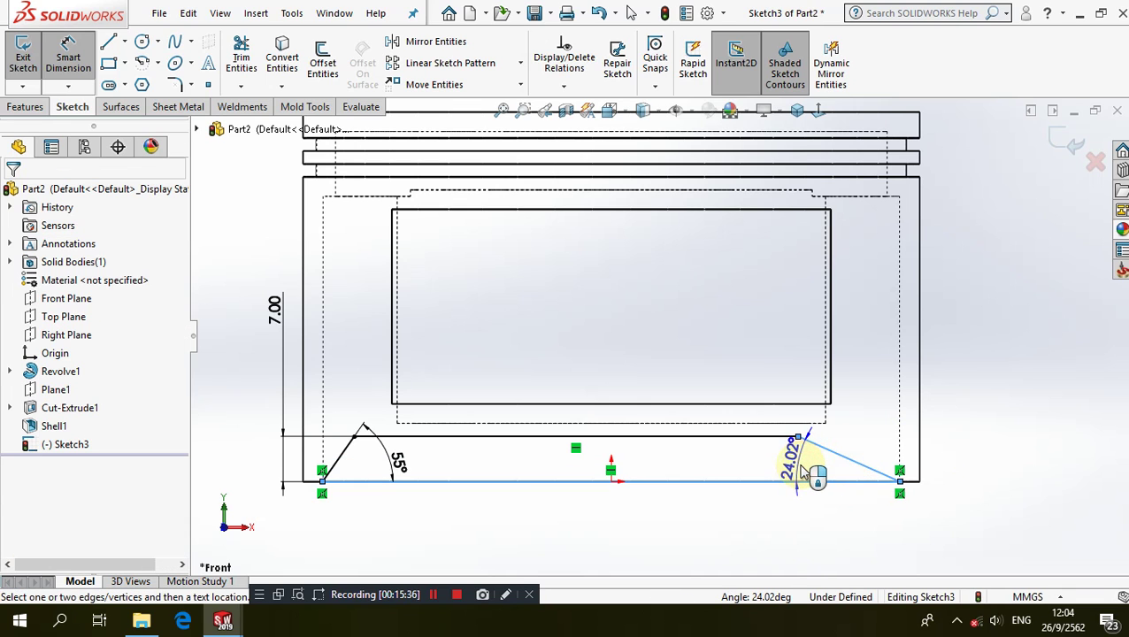
left_click(801, 473)
type("5")
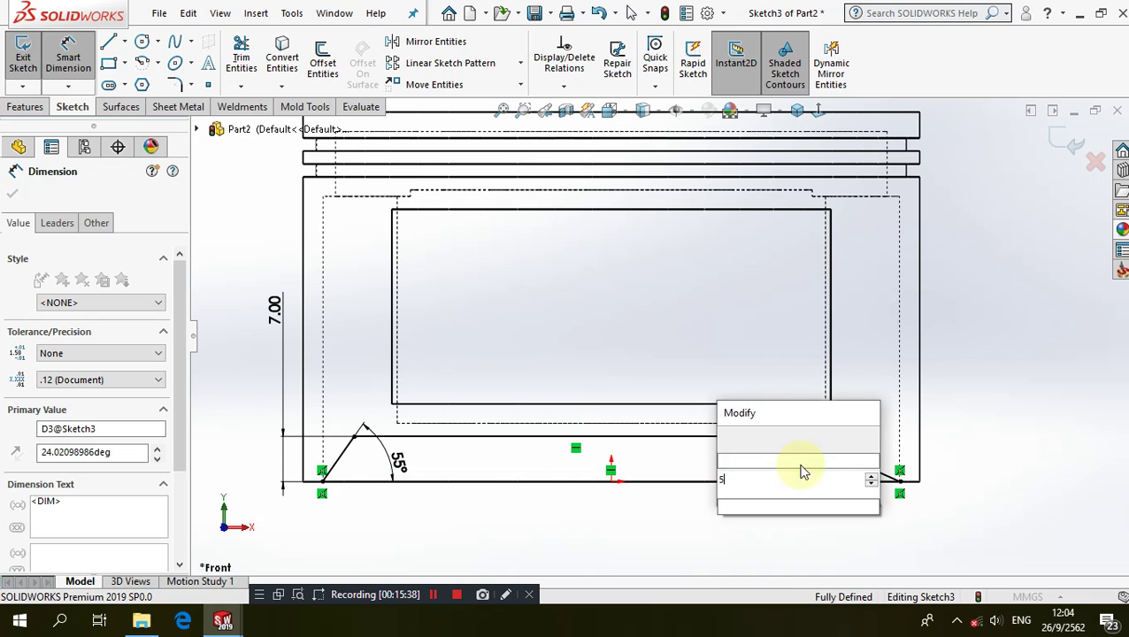
key("Return")
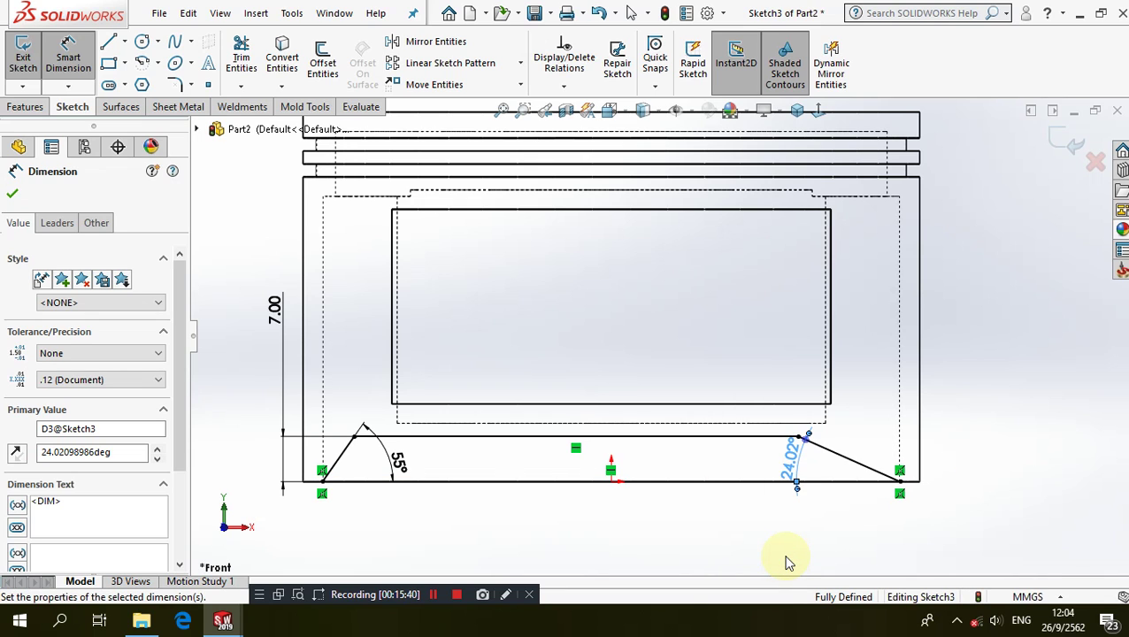
left_click(783, 563)
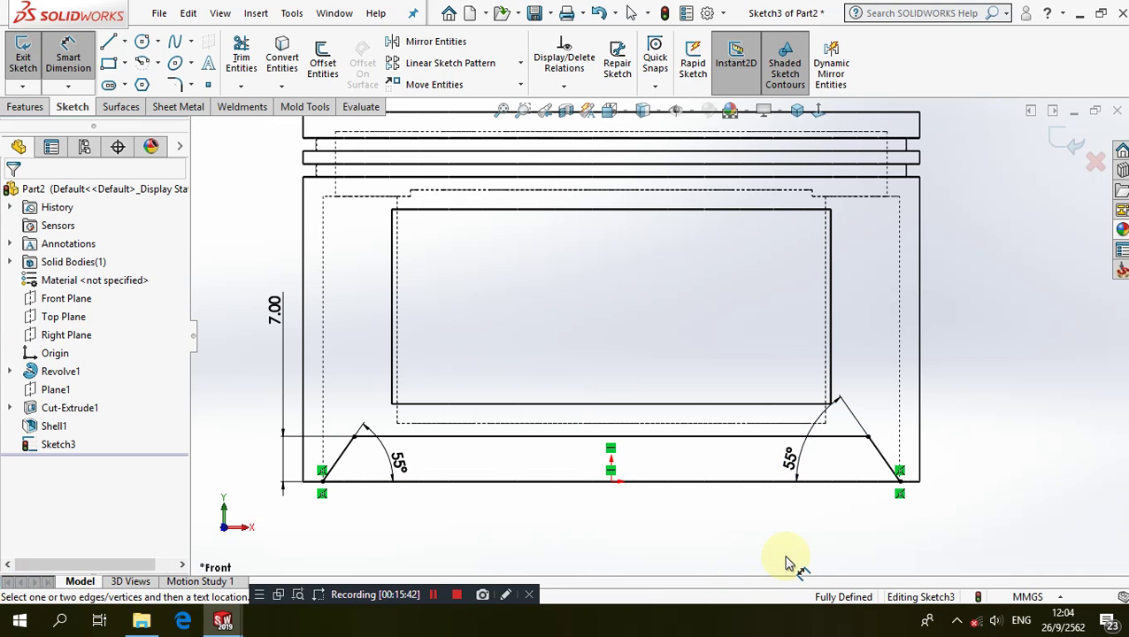
- Preview a Mid Plane extruded cut of the trapezoid, stretched to about 160 mm depth
left_click(25, 107)
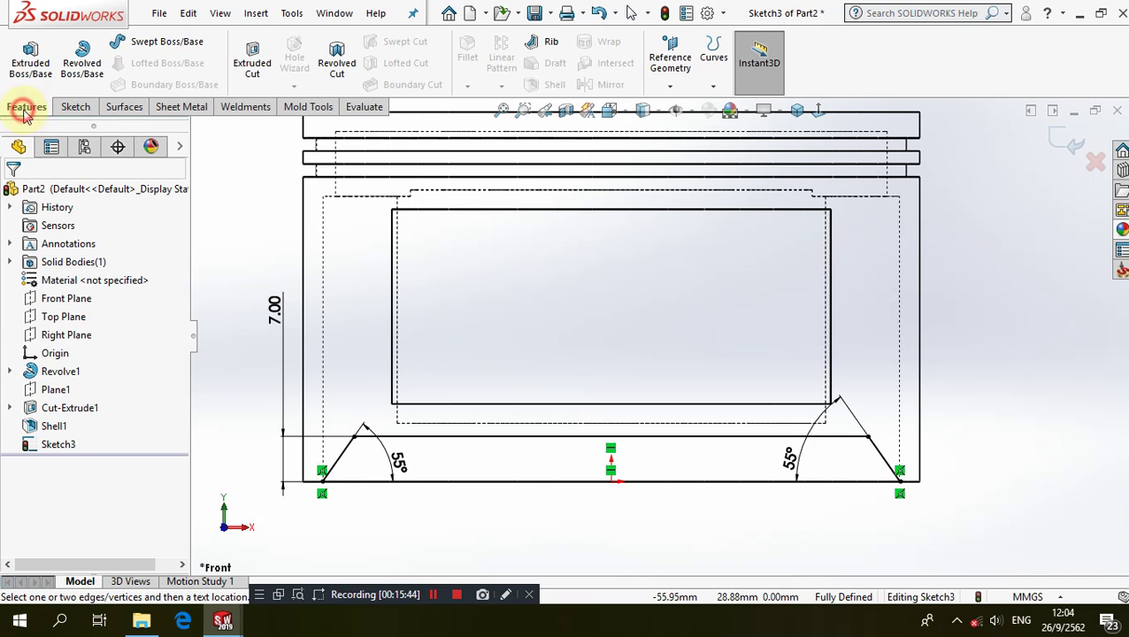
left_click(252, 72)
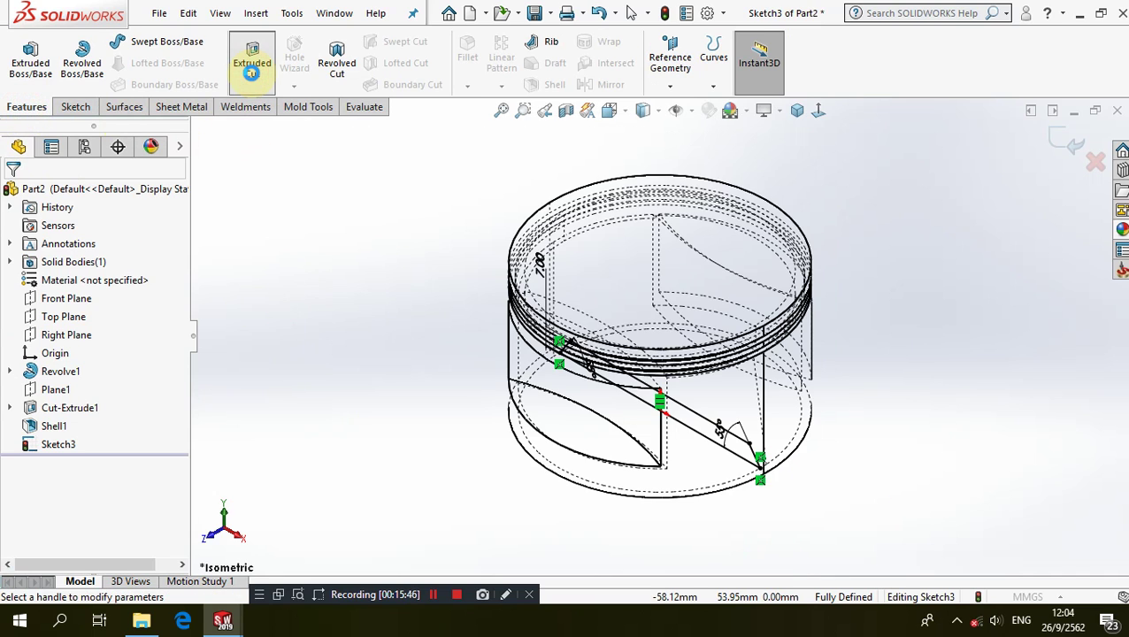
left_click(88, 294)
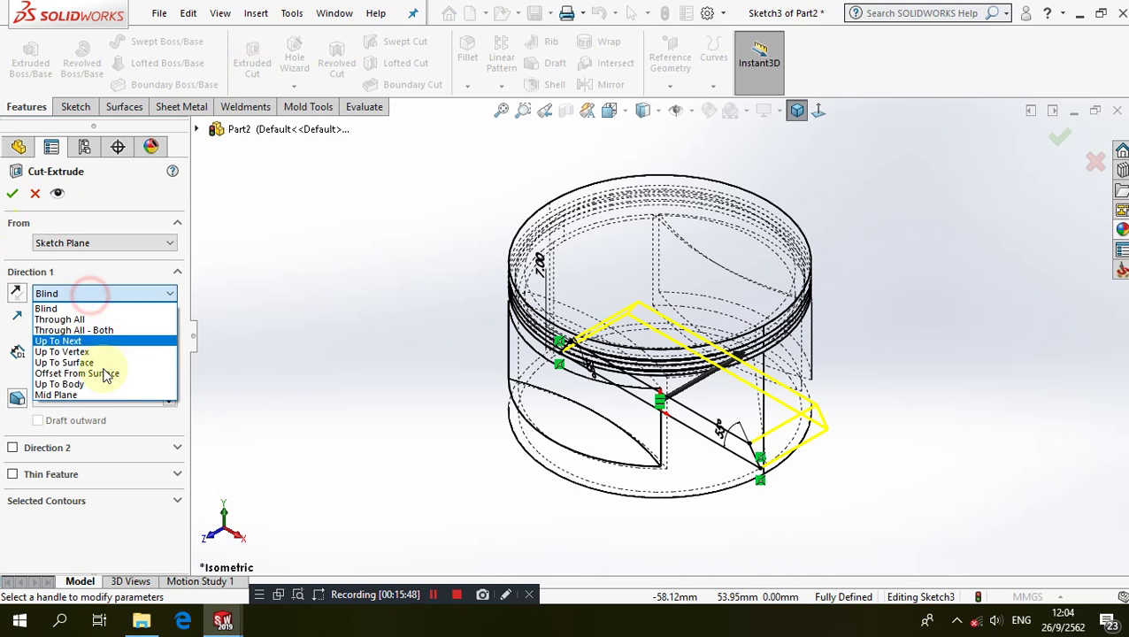
left_click(99, 394)
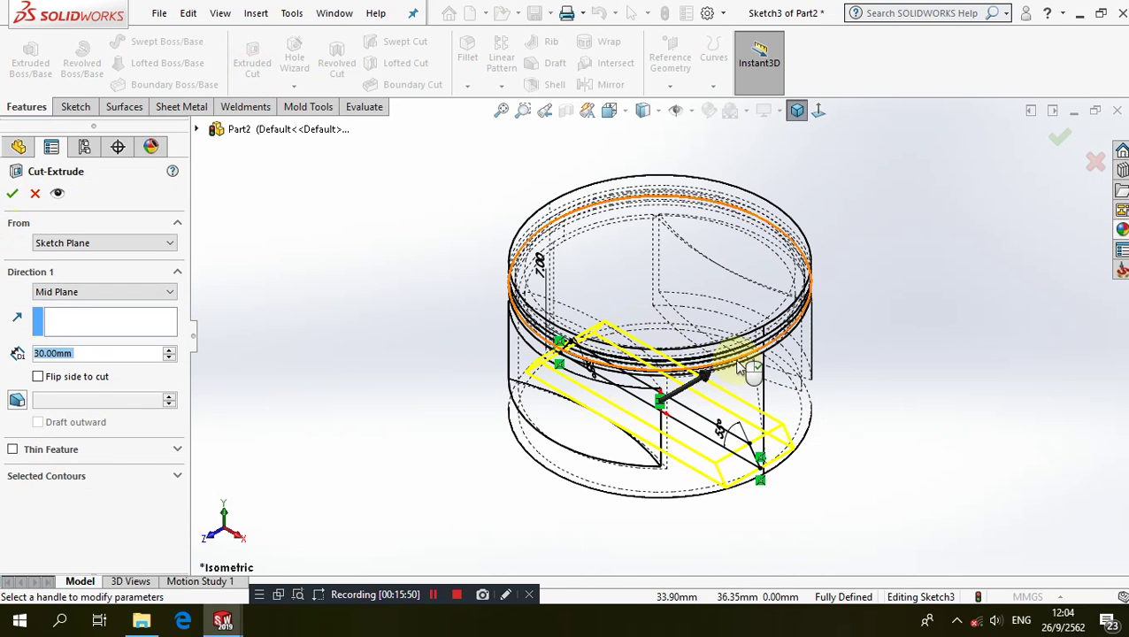
left_click_drag(714, 387, 900, 281)
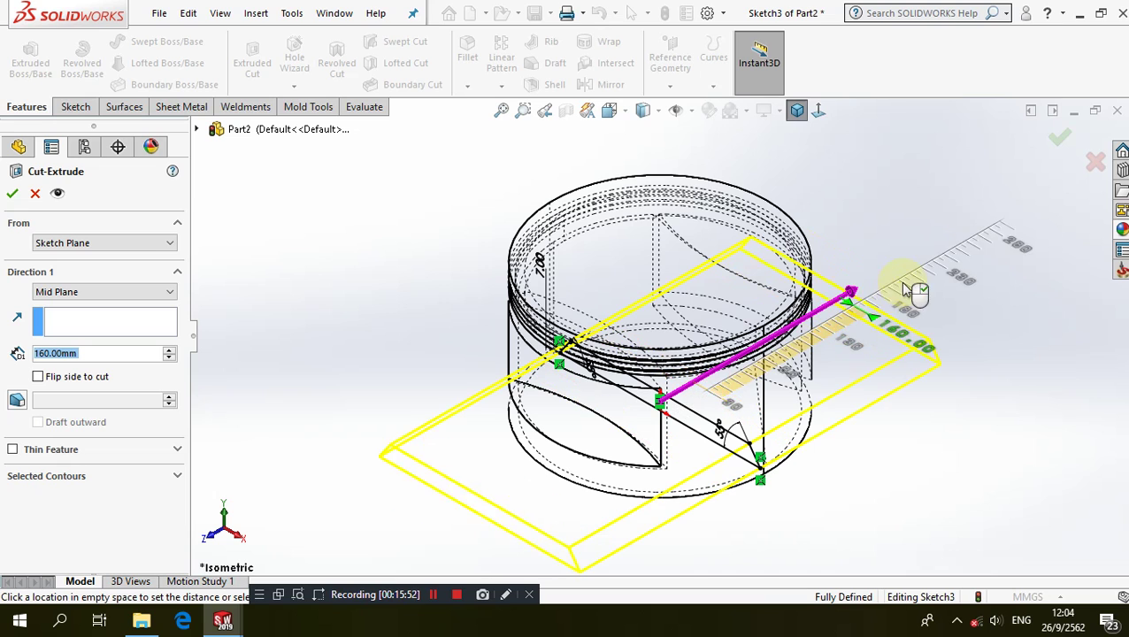
- Apply the trapezoid cut and switch the display to Shaded With Edges
left_click(13, 198)
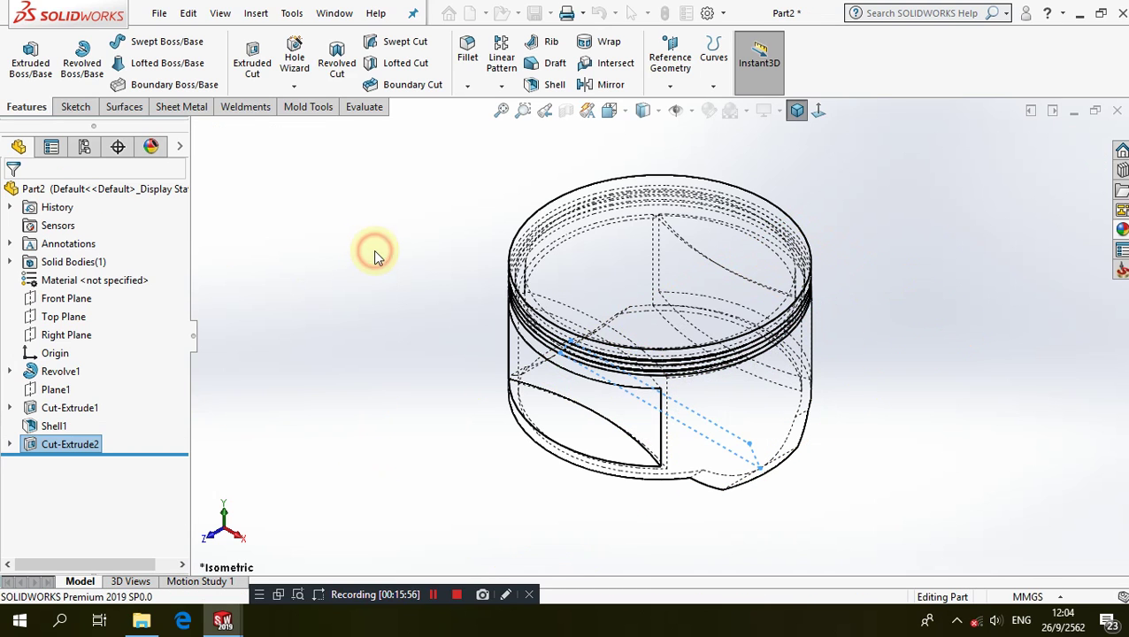
left_click(644, 110)
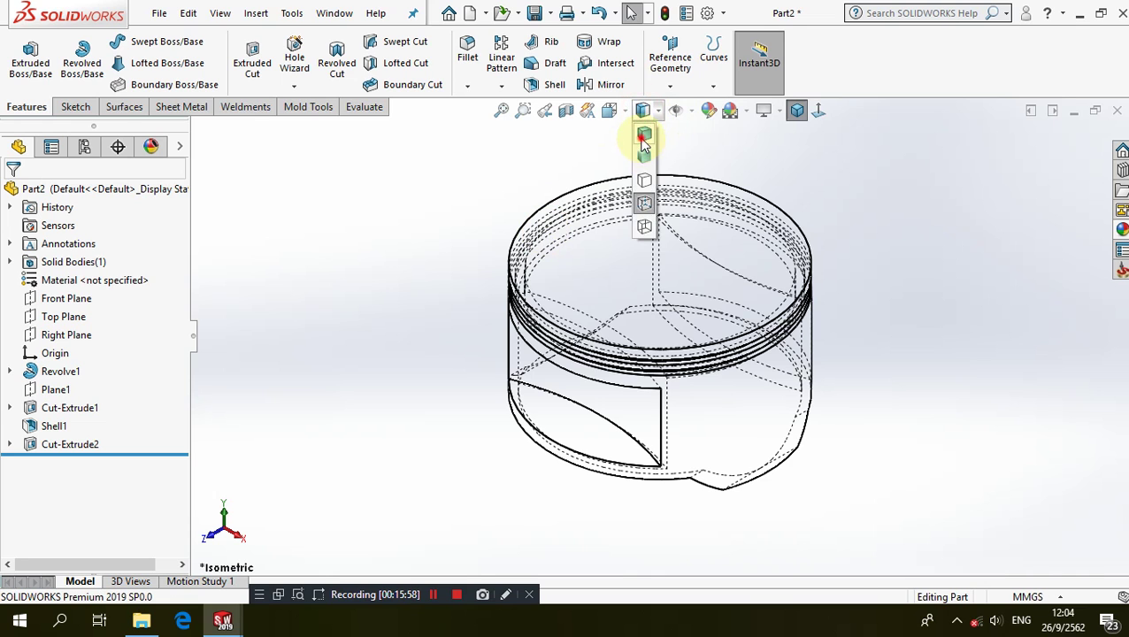
left_click(643, 152)
mouse_move(448, 350)
middle_mouse_down()
mouse_move(522, 201)
mouse_move(538, 300)
mouse_move(553, 97)
mouse_move(517, 157)
mouse_move(749, 395)
middle_mouse_up()
scroll(748, 396, "down", 3)
- Start a 5 mm fillet and select the cut-out edges around the piston's skirt
left_click(474, 64)
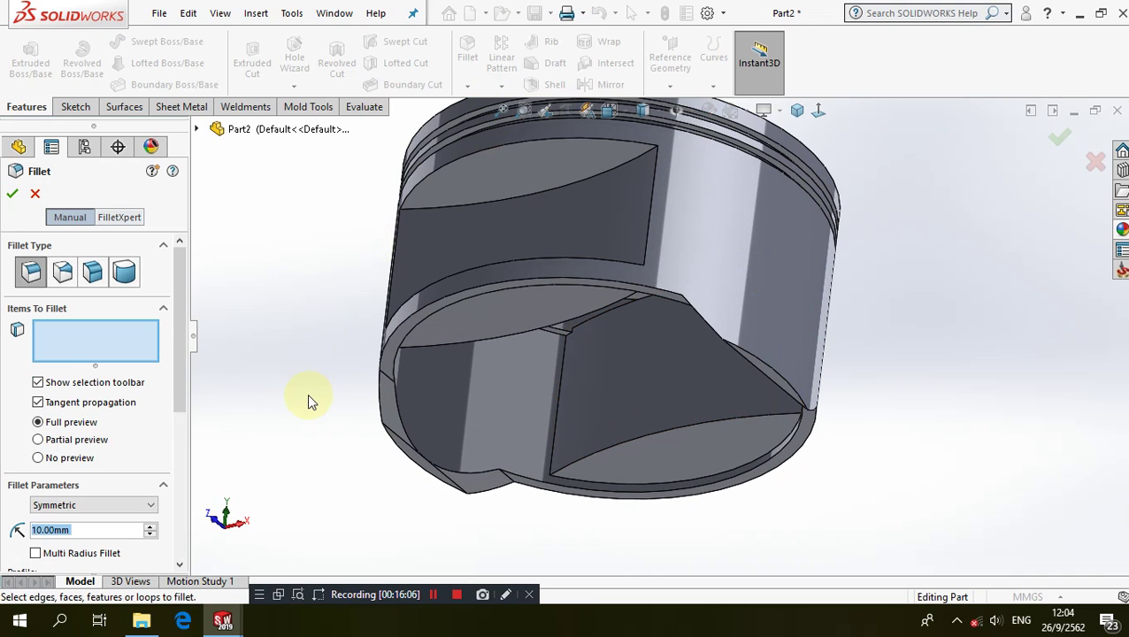
type("5")
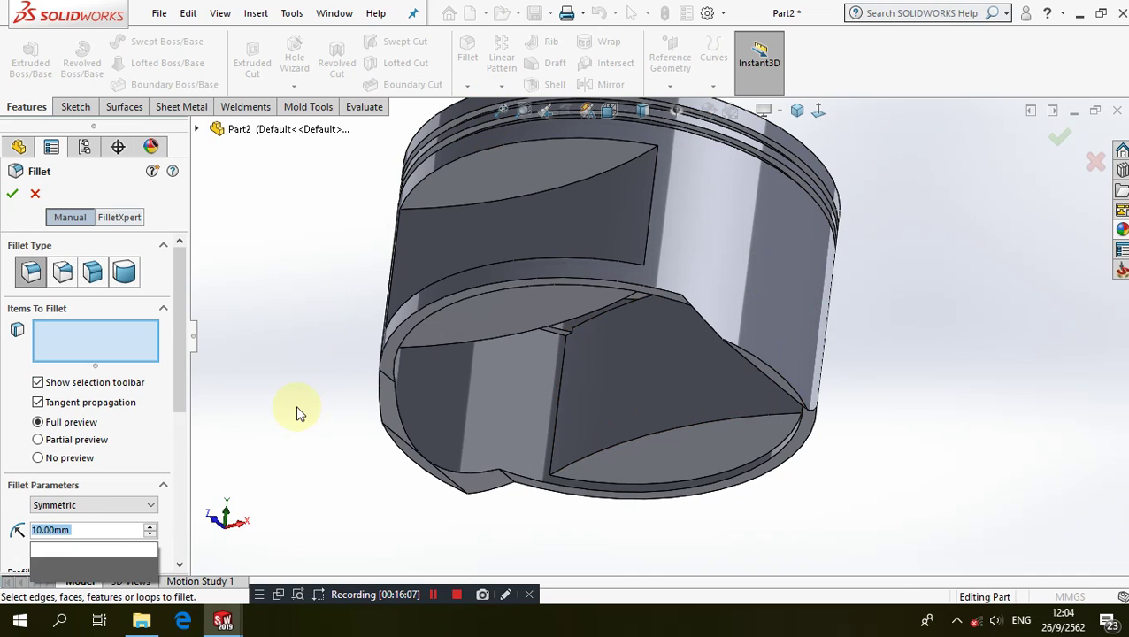
left_click(294, 419)
left_click(388, 373)
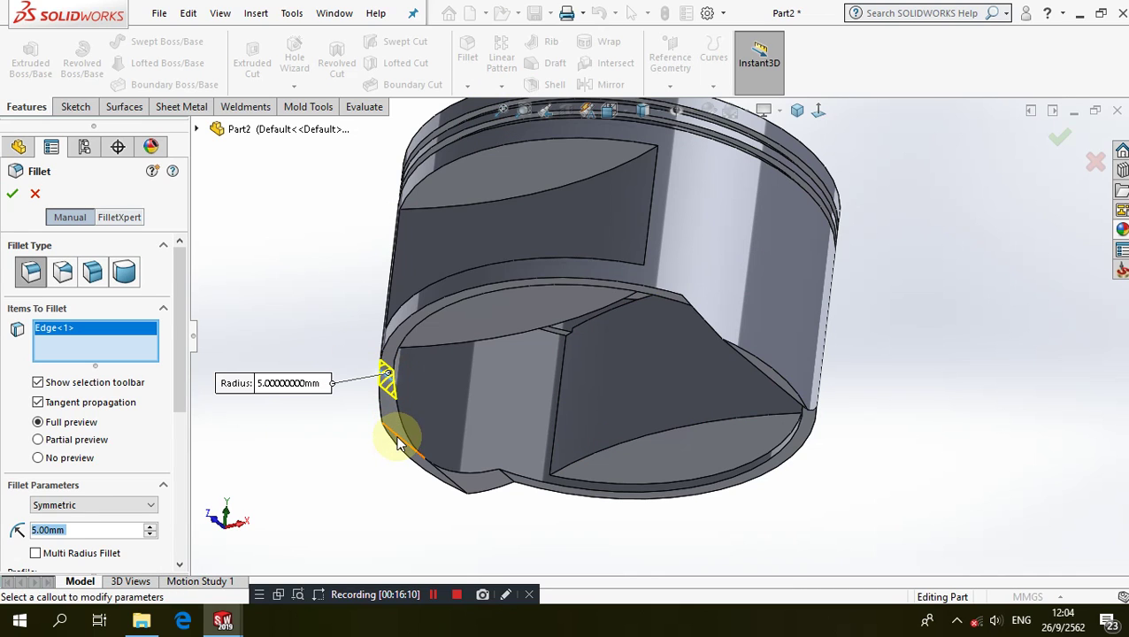
left_click(463, 493)
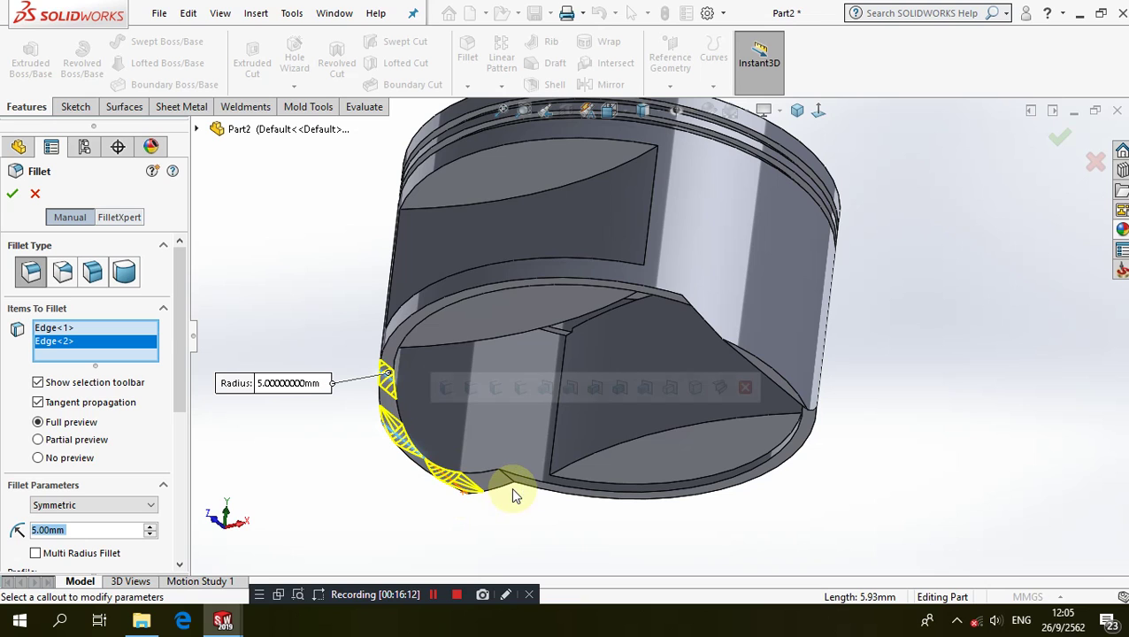
left_click(693, 330)
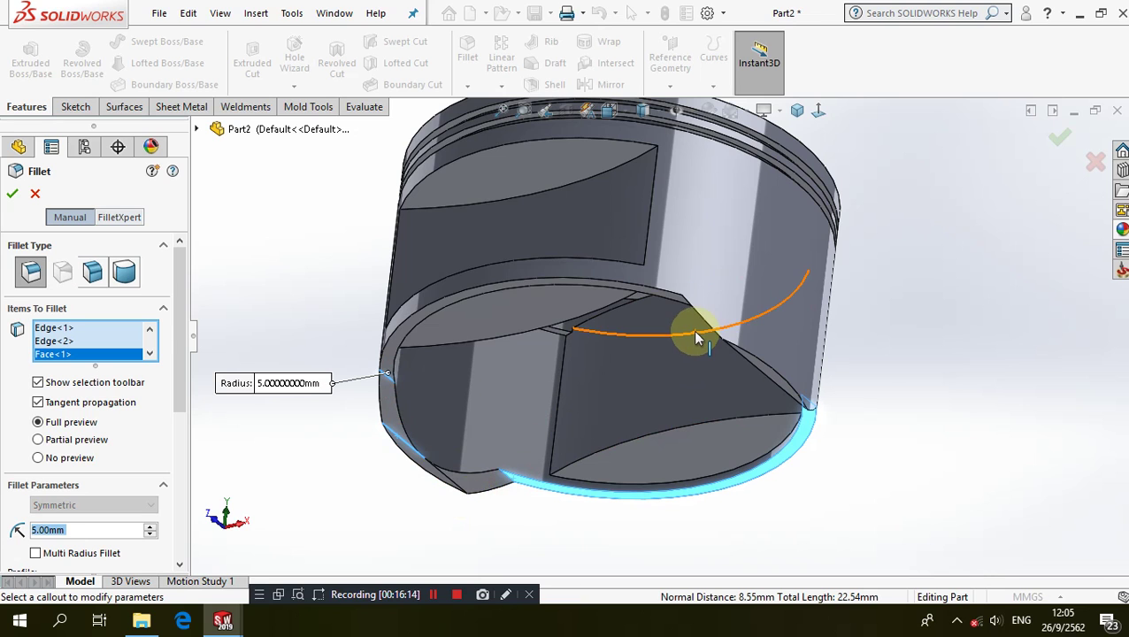
middle_click_drag(693, 330, 743, 298)
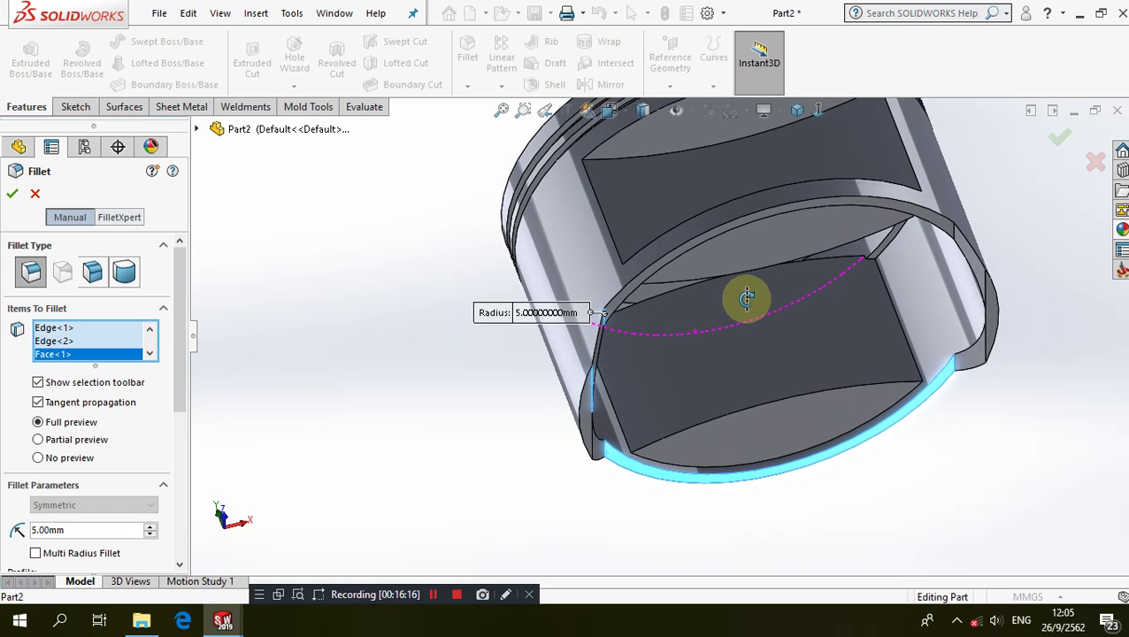
left_click(956, 234)
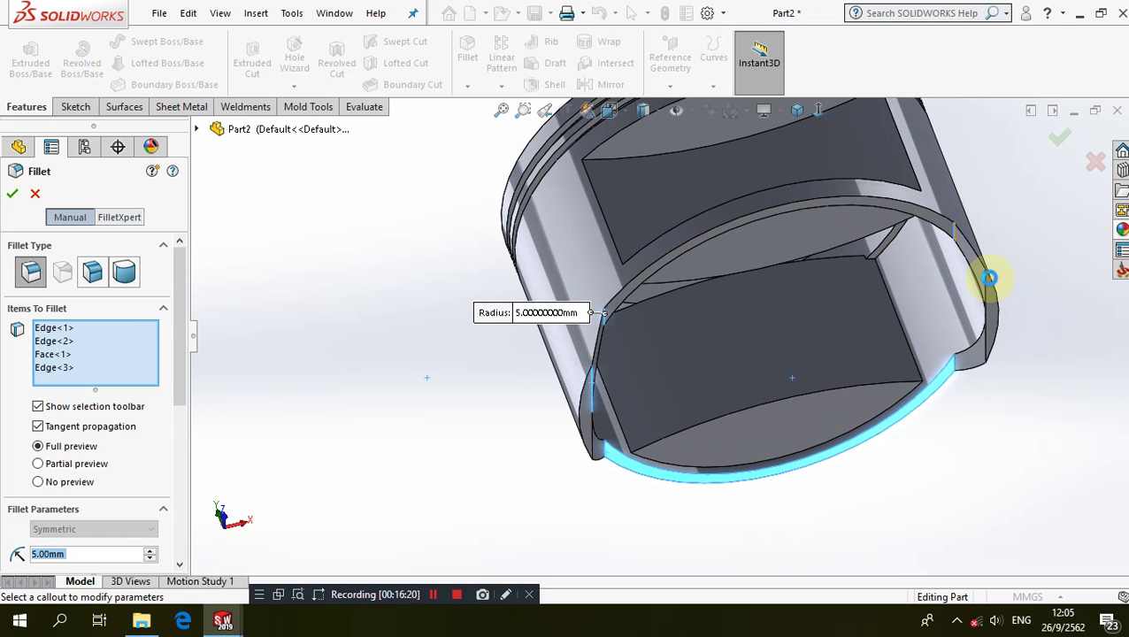
left_click(988, 291)
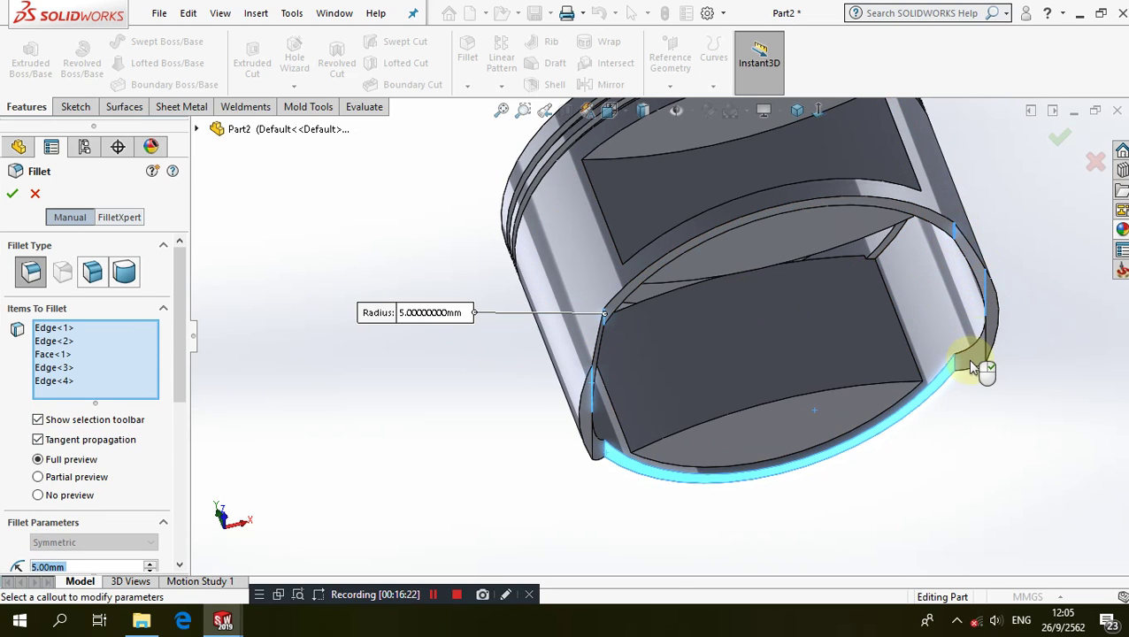
left_click(957, 370)
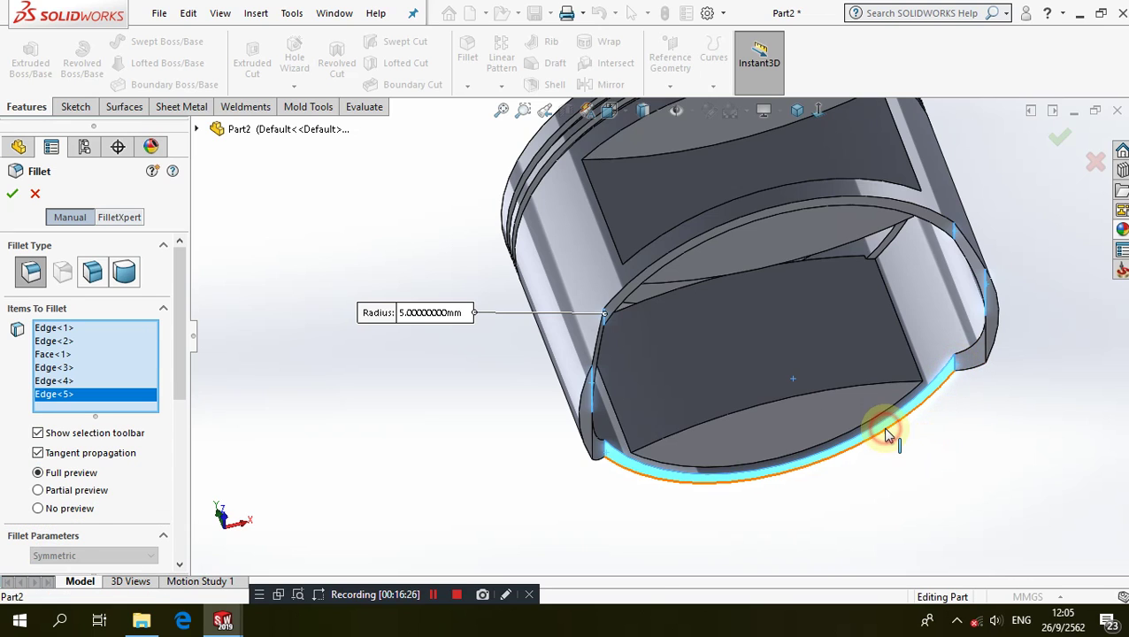
left_click(885, 430)
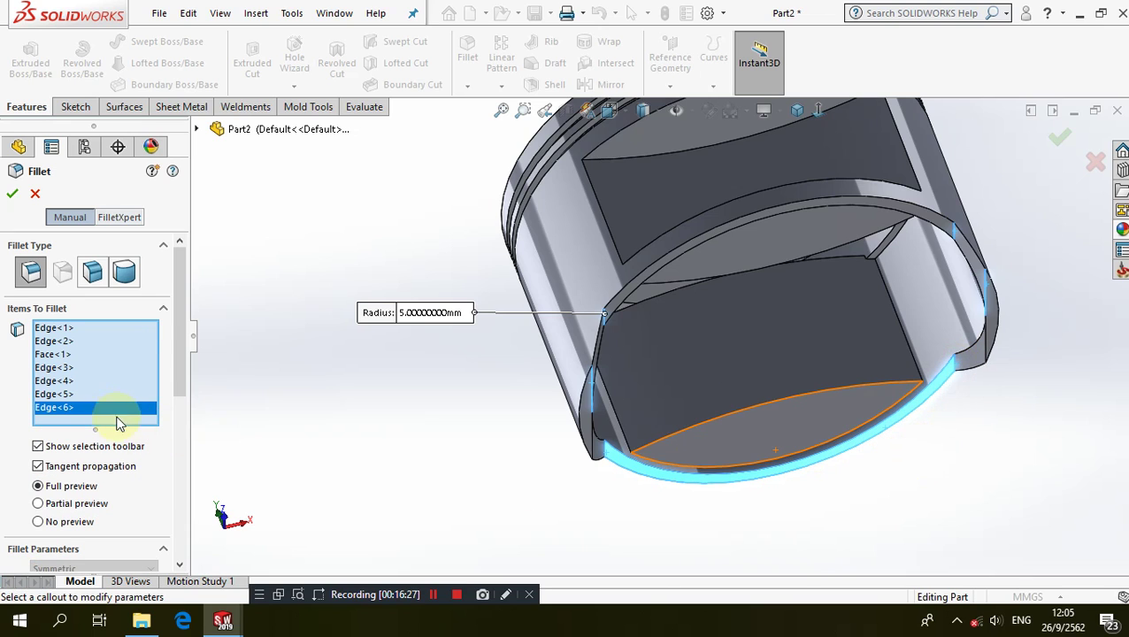
- Drop the stray face and rim edge, add the remaining cut-out edges, and accept the fillet
left_click(60, 354)
right_click(61, 354)
left_click(93, 383)
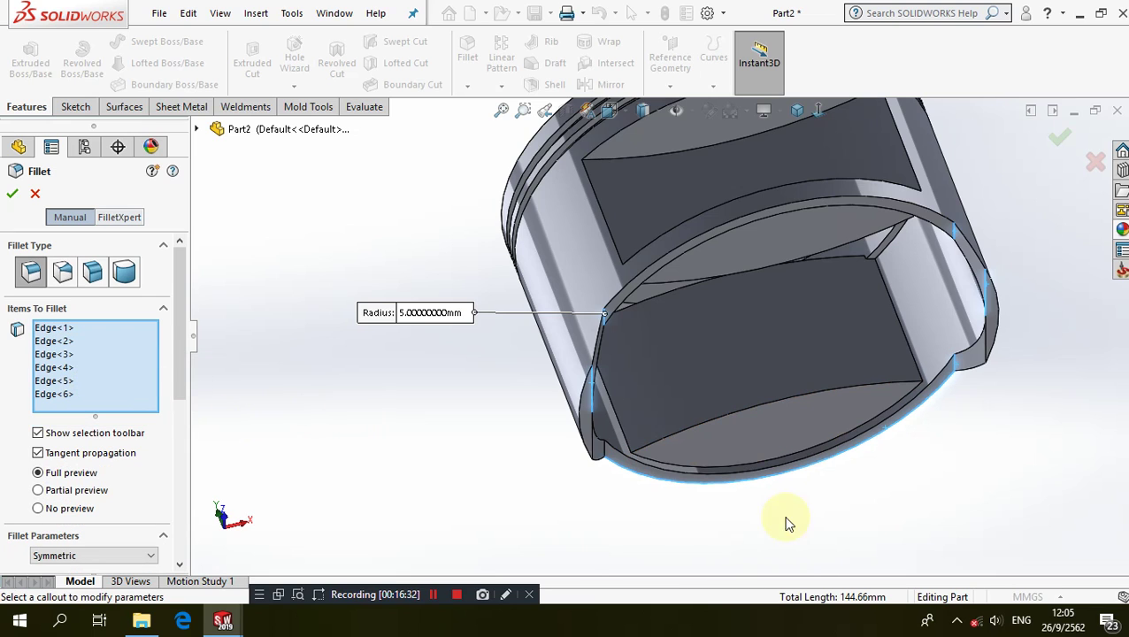
left_click(744, 486)
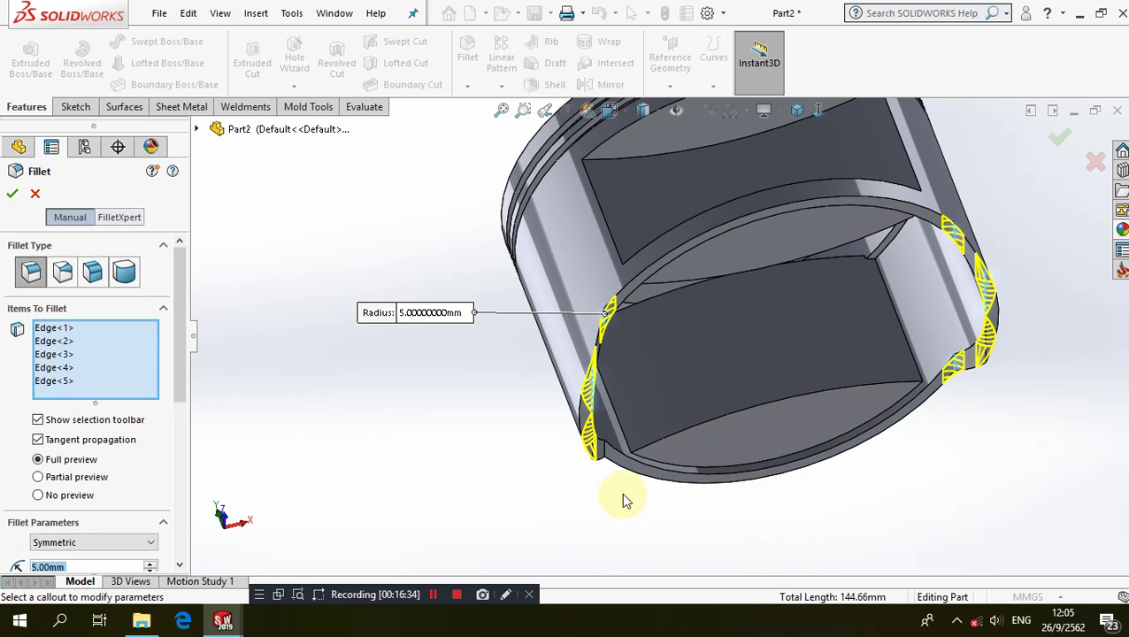
left_click(607, 462)
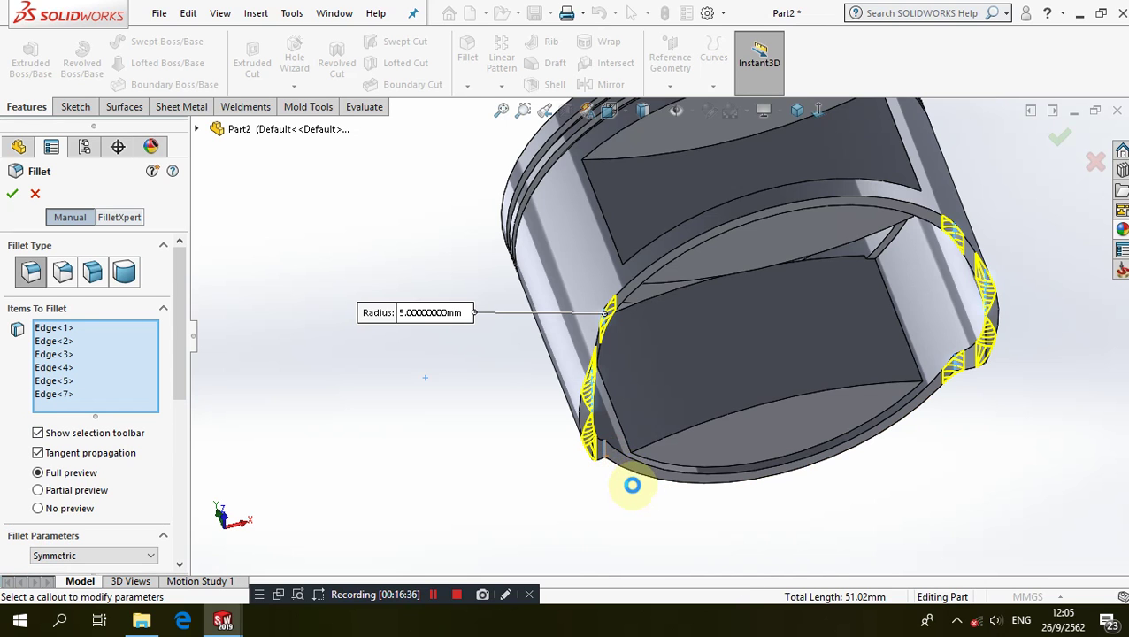
left_click(630, 482)
mouse_move(623, 469)
middle_mouse_down()
mouse_move(580, 418)
mouse_move(559, 473)
middle_mouse_up()
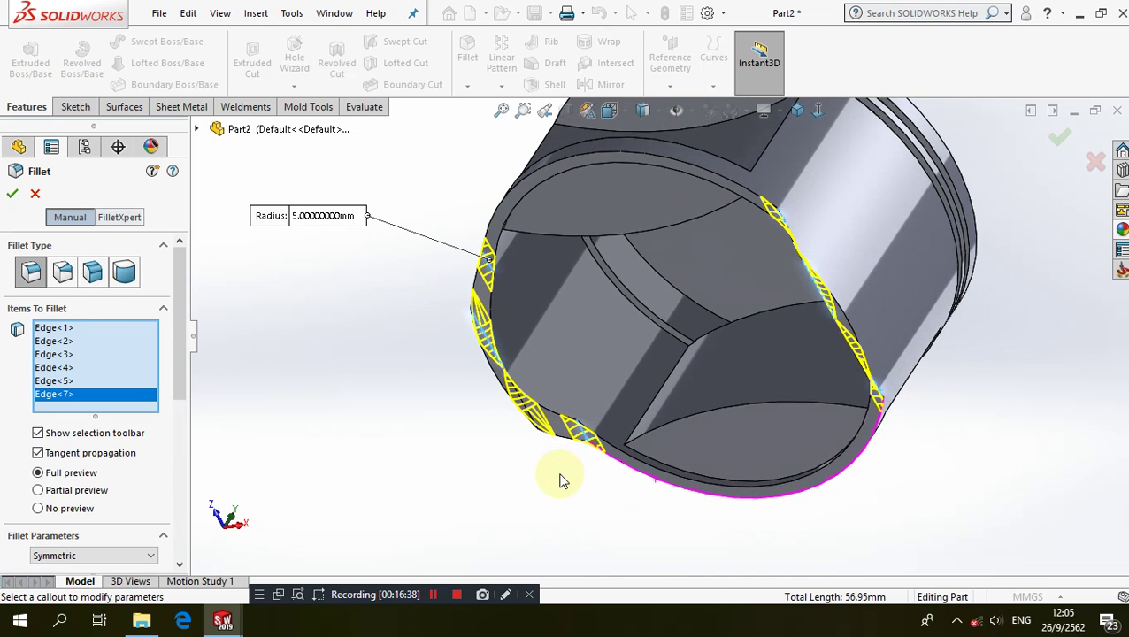
right_click(345, 367)
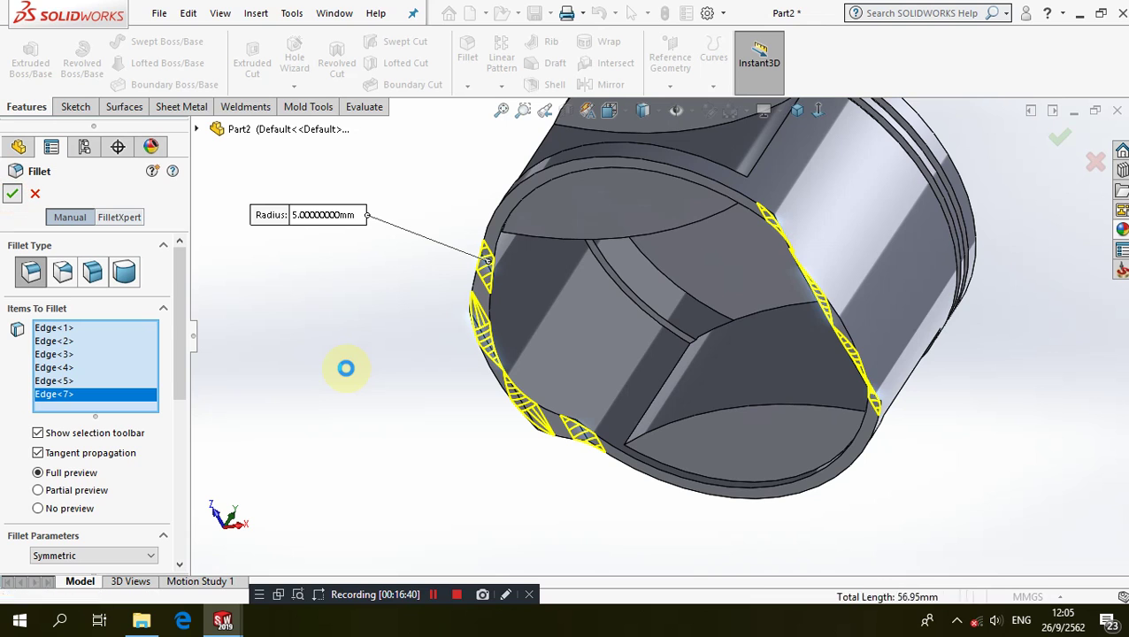
mouse_move(394, 404)
middle_mouse_down()
mouse_move(475, 487)
mouse_move(491, 476)
mouse_move(384, 322)
middle_mouse_up()
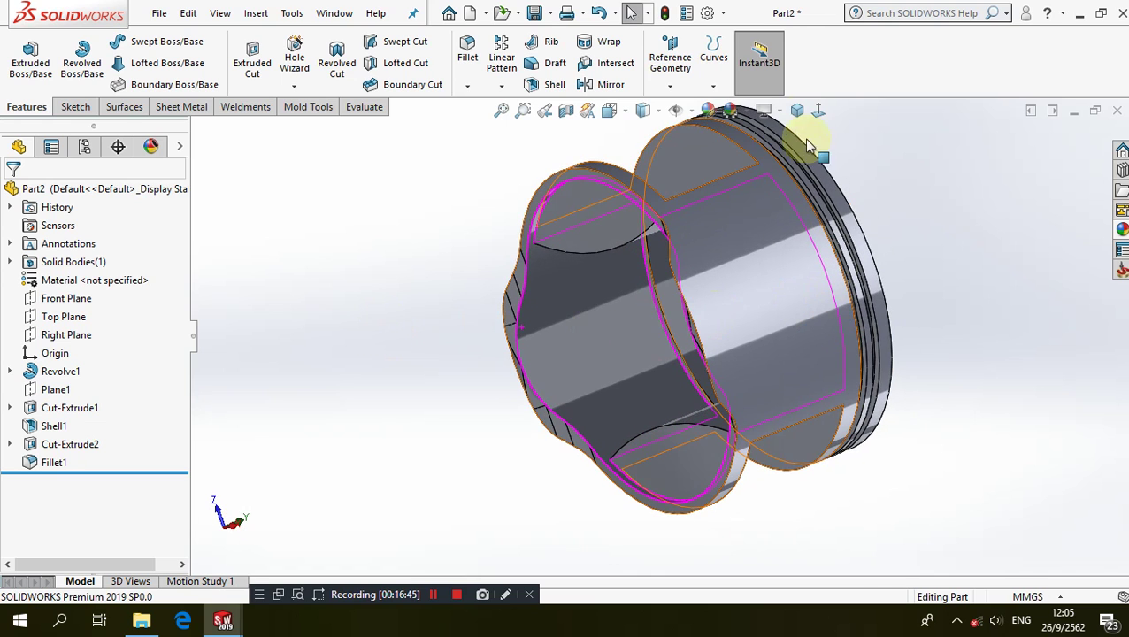
left_click(796, 109)
scroll(778, 450, "down", 2)
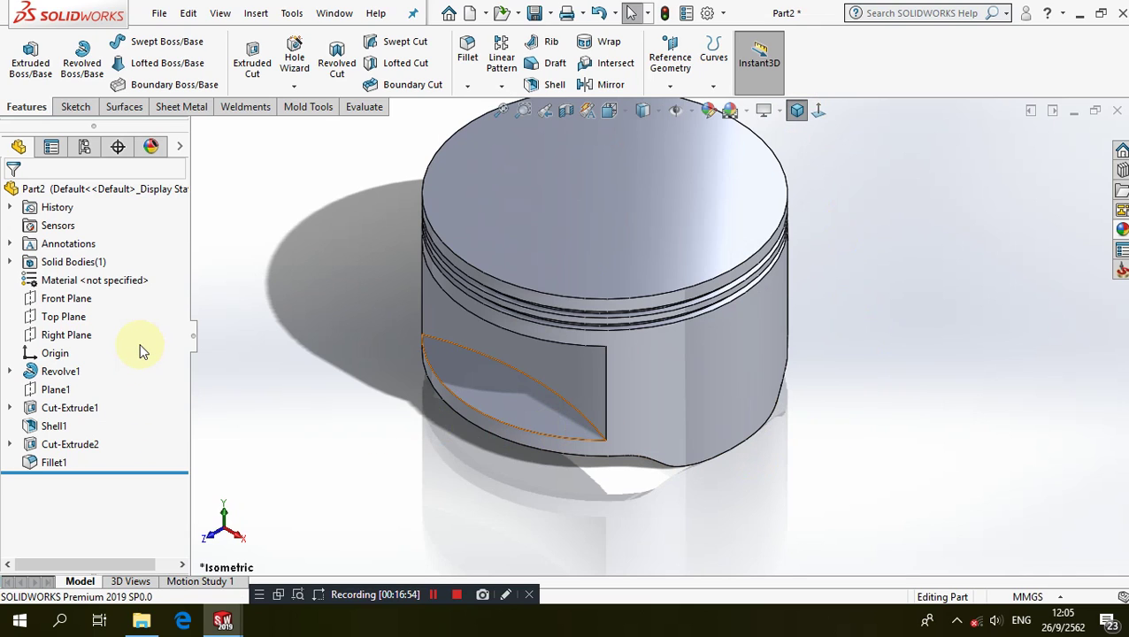
left_click(87, 301)
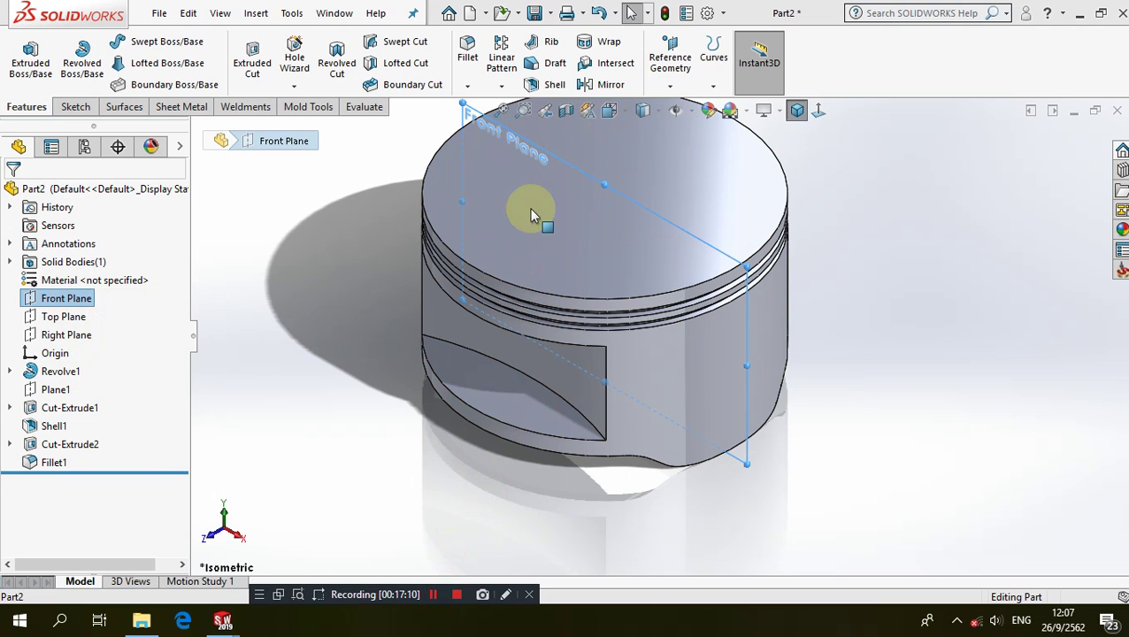
- Create Plane2 offset 20 mm from the Front Plane, then orbit to a three-quarter view
left_click(670, 61)
left_click(681, 107)
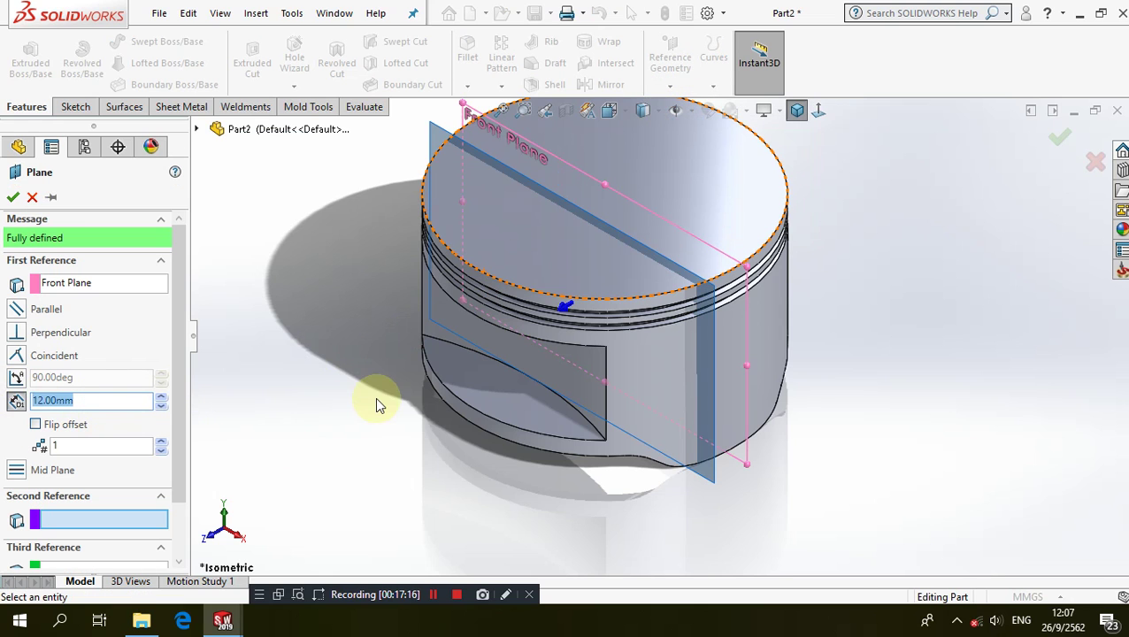
mouse_move(375, 400)
middle_mouse_down()
mouse_move(299, 243)
mouse_move(136, 411)
middle_mouse_up()
double_click(124, 408)
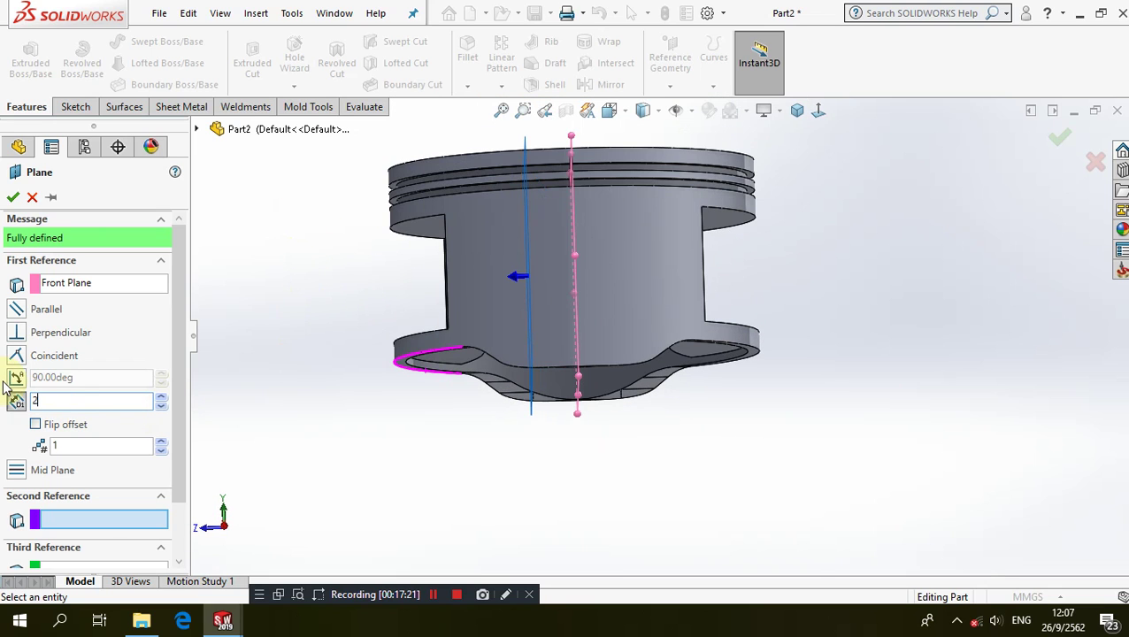
type("0")
key("Return")
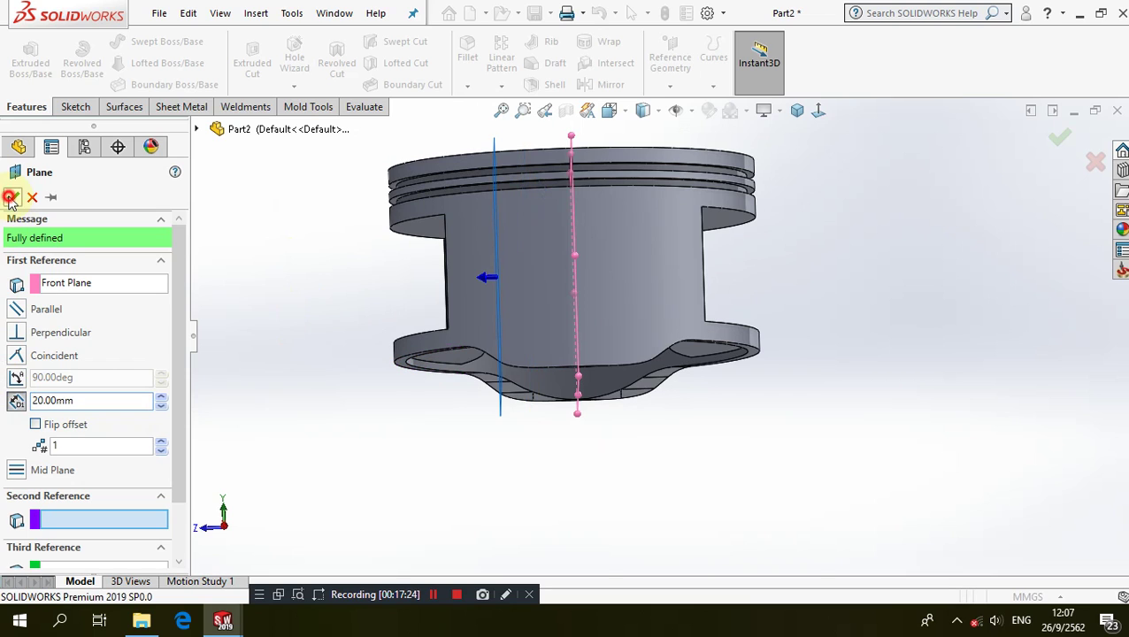
left_click(9, 198)
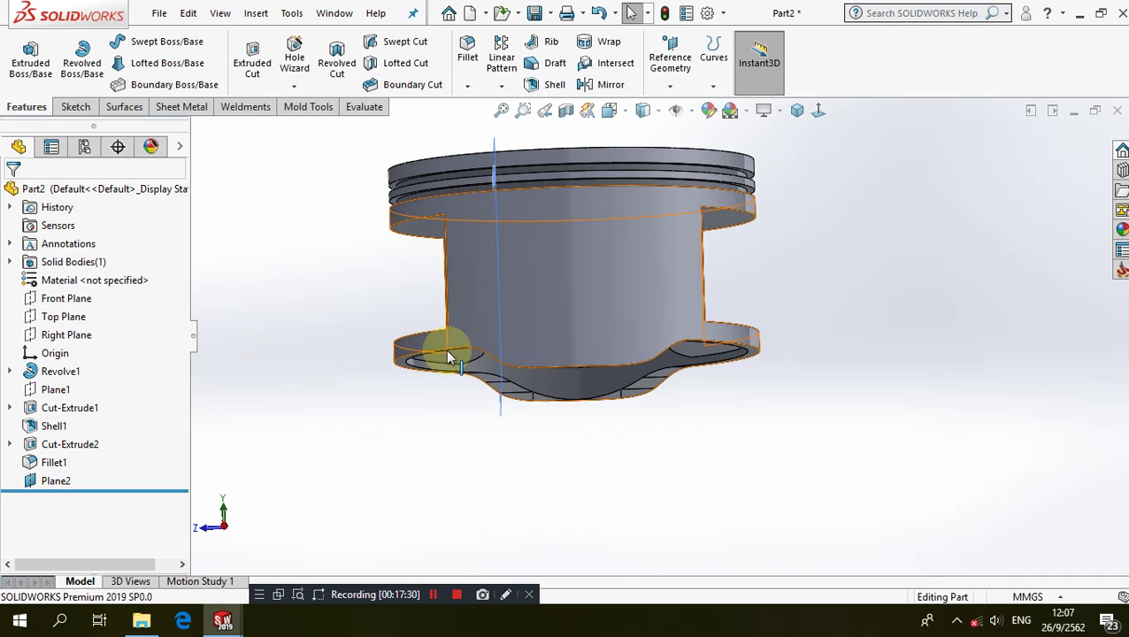
middle_click_drag(445, 351, 372, 407)
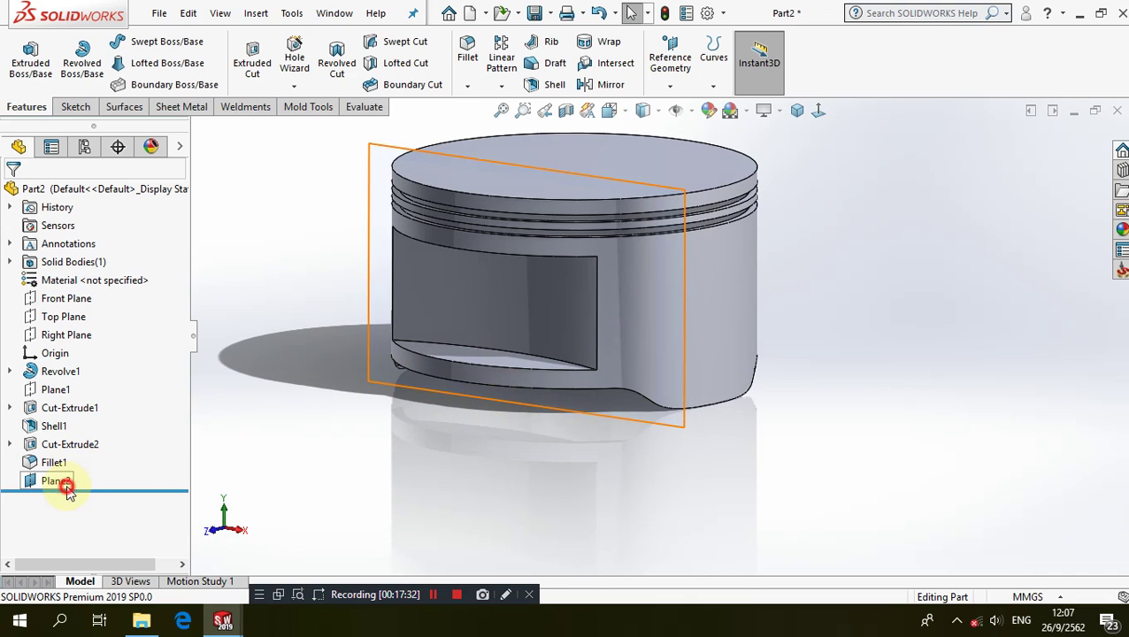
- Open Plane2's definition and close it without changes
left_click(65, 483)
left_click(74, 437)
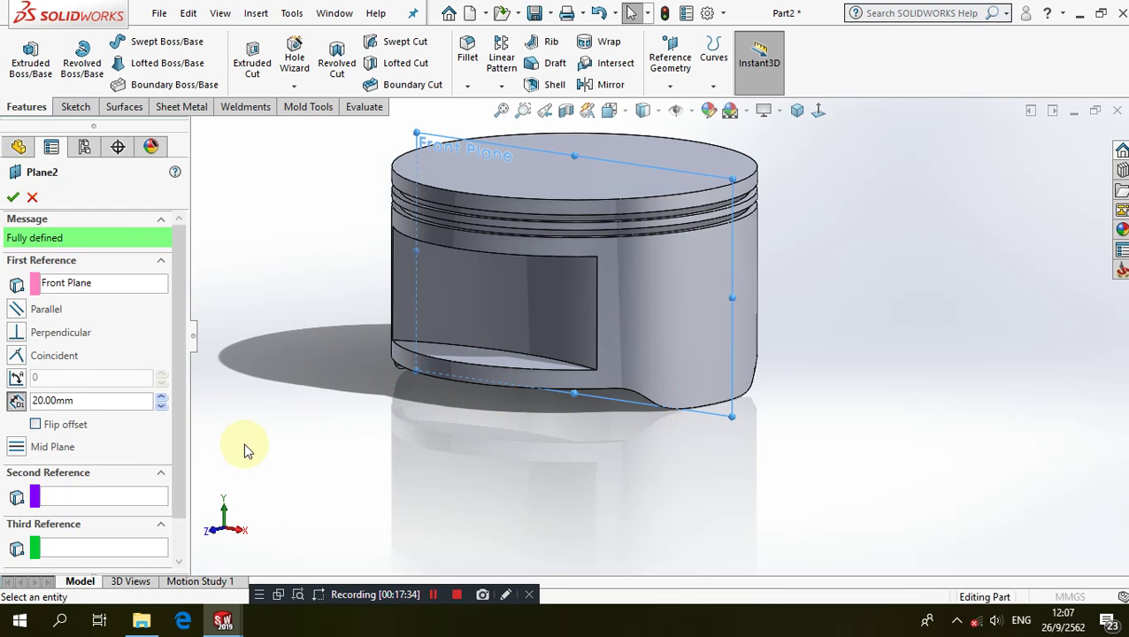
left_click(36, 195)
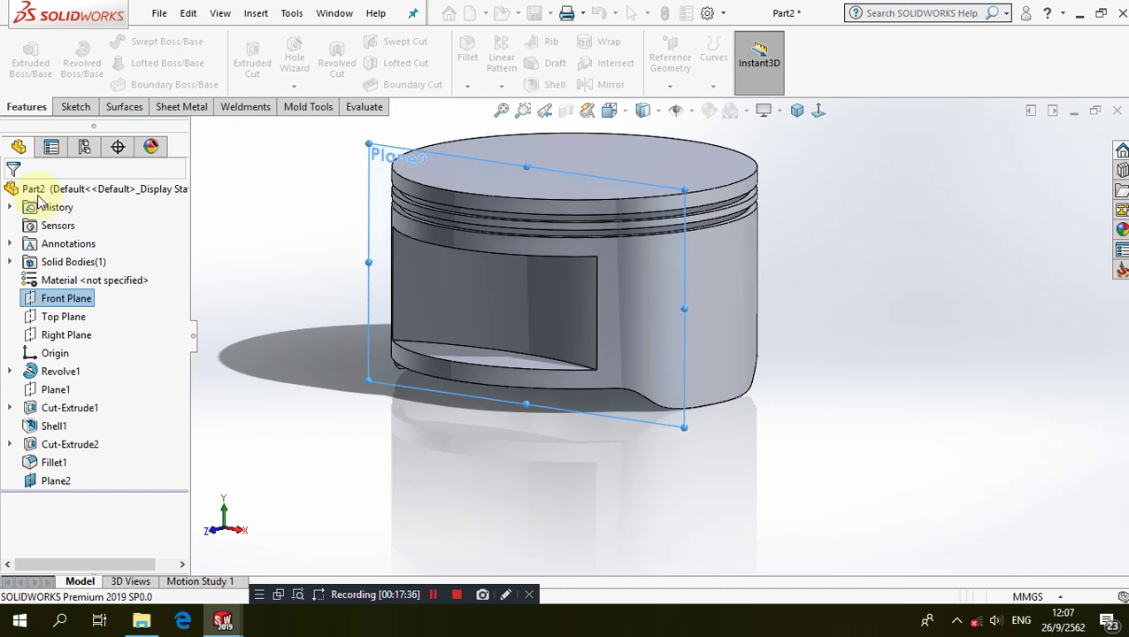
- Start a sketch on Plane2 and draw a circle centred above the origin
left_click(62, 482)
left_click(81, 447)
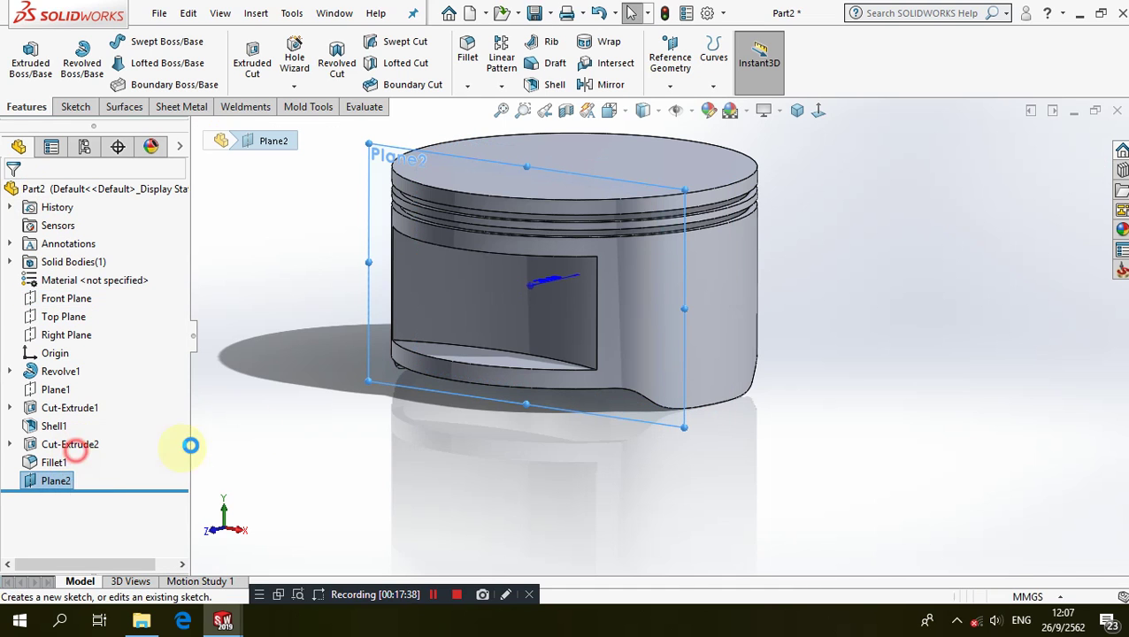
scroll(733, 285, "down", 2)
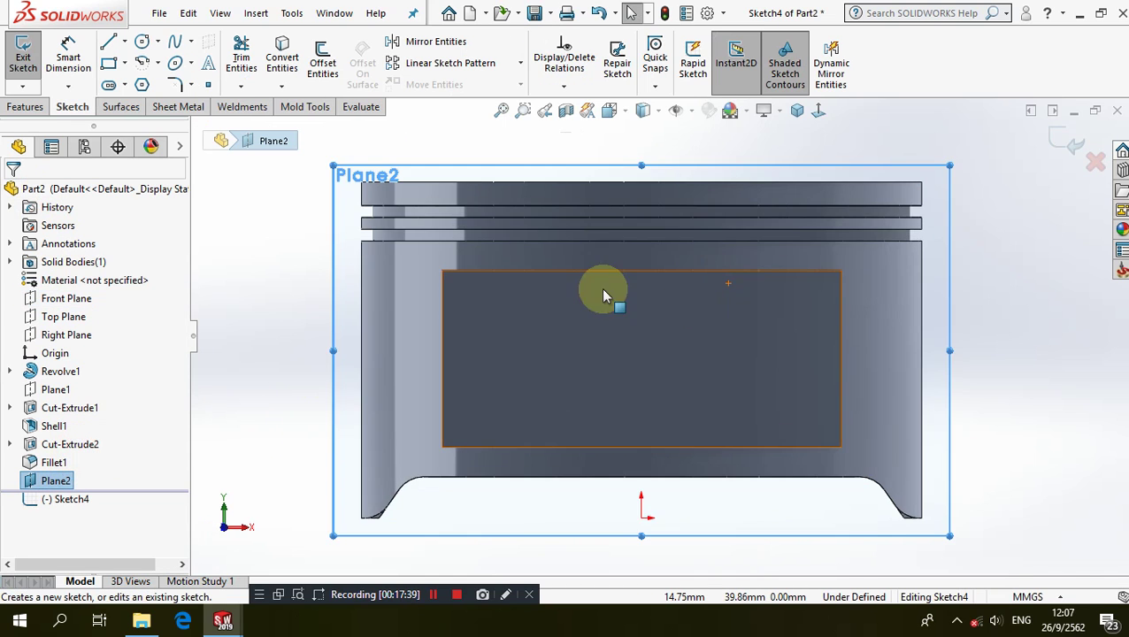
left_click(141, 41)
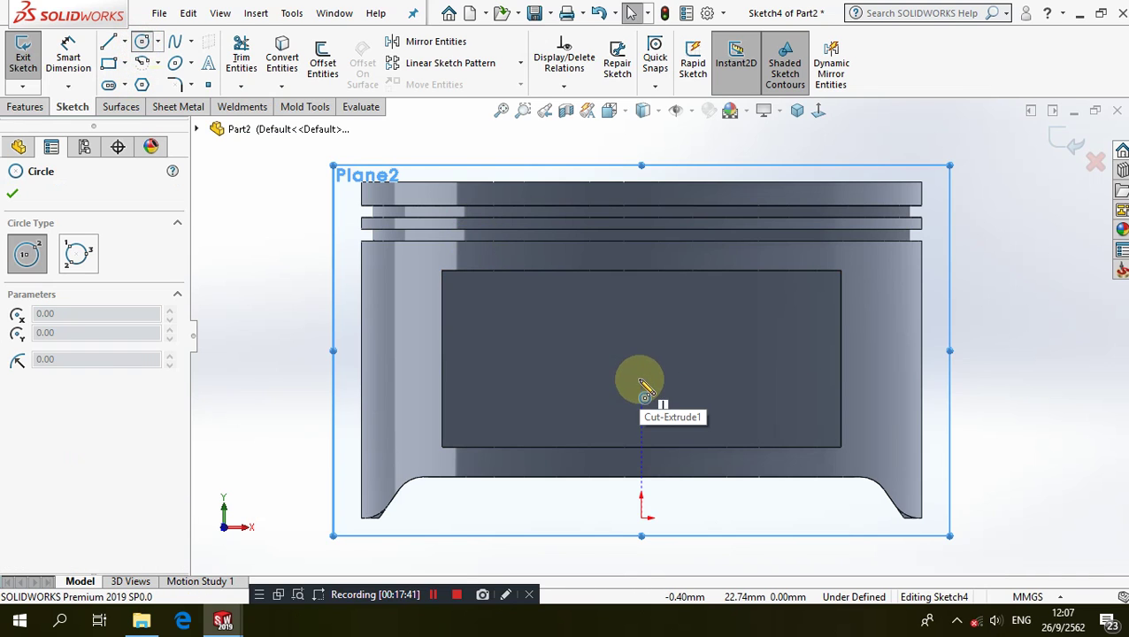
left_click(642, 372)
left_click(692, 329)
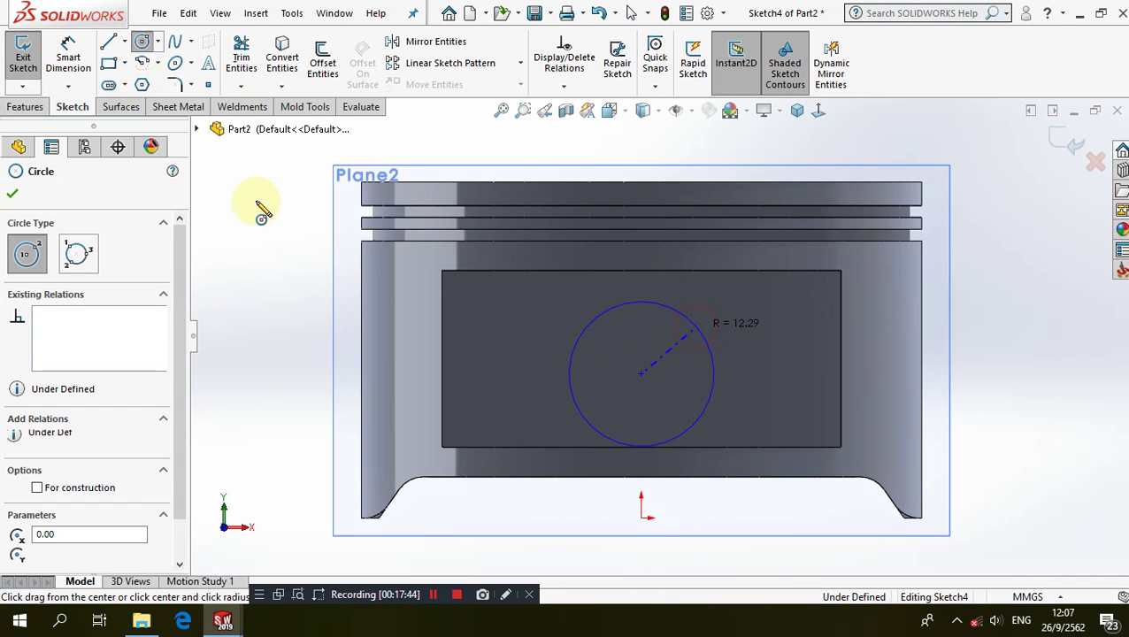
left_click(68, 53)
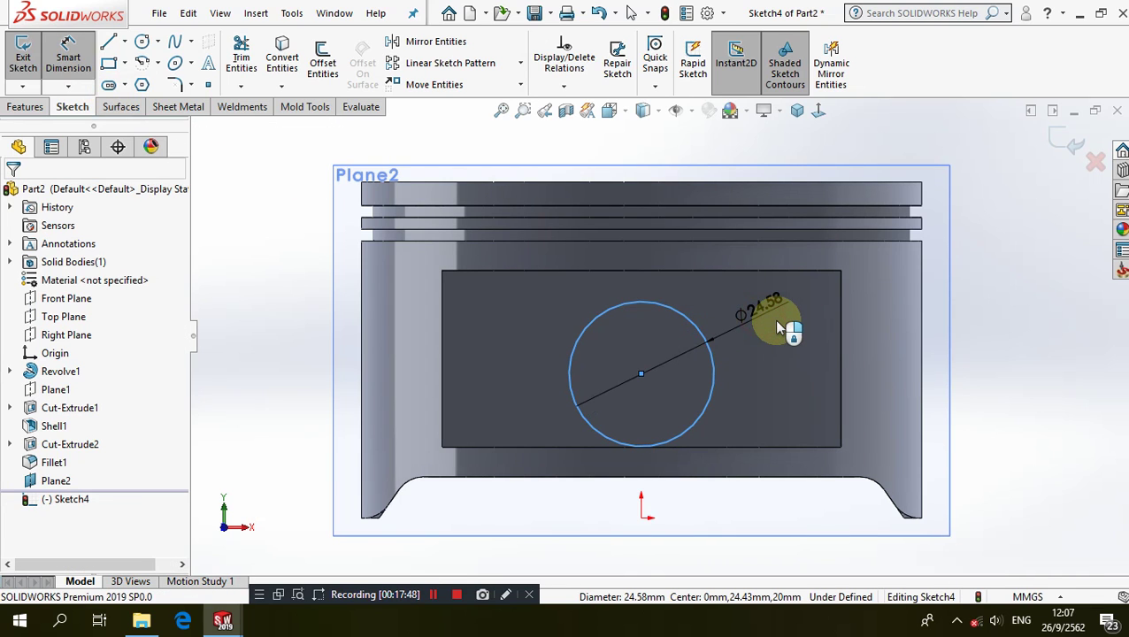
- Dimension the circle's diameter to 29 mm
left_click(777, 326)
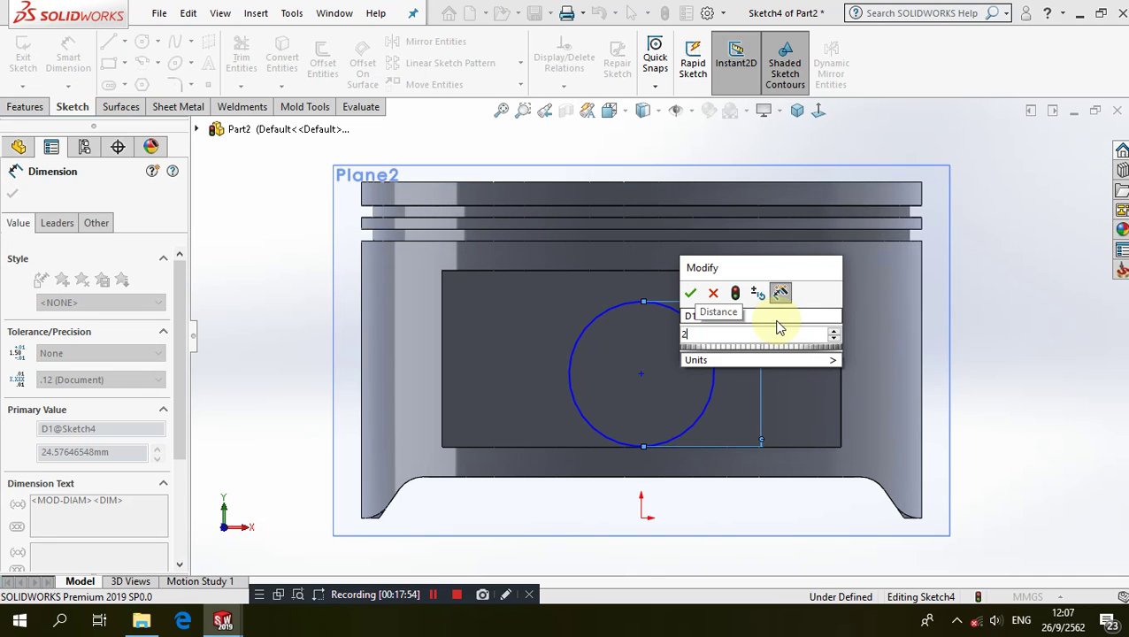
key("Escape")
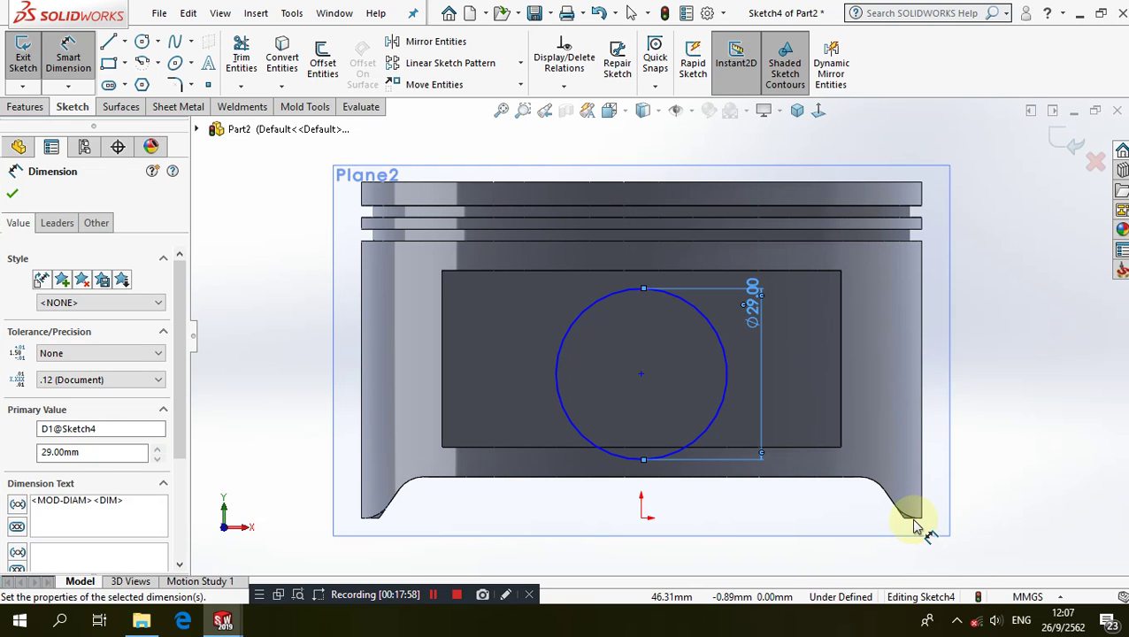
scroll(922, 527, "down", 1)
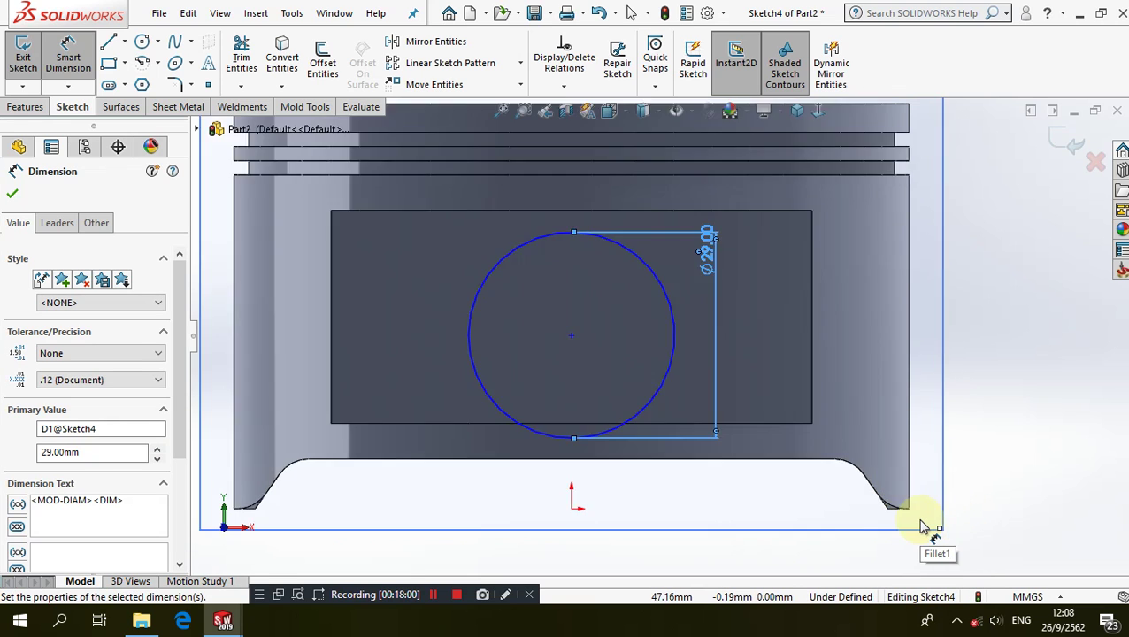
scroll(925, 526, "down", 3)
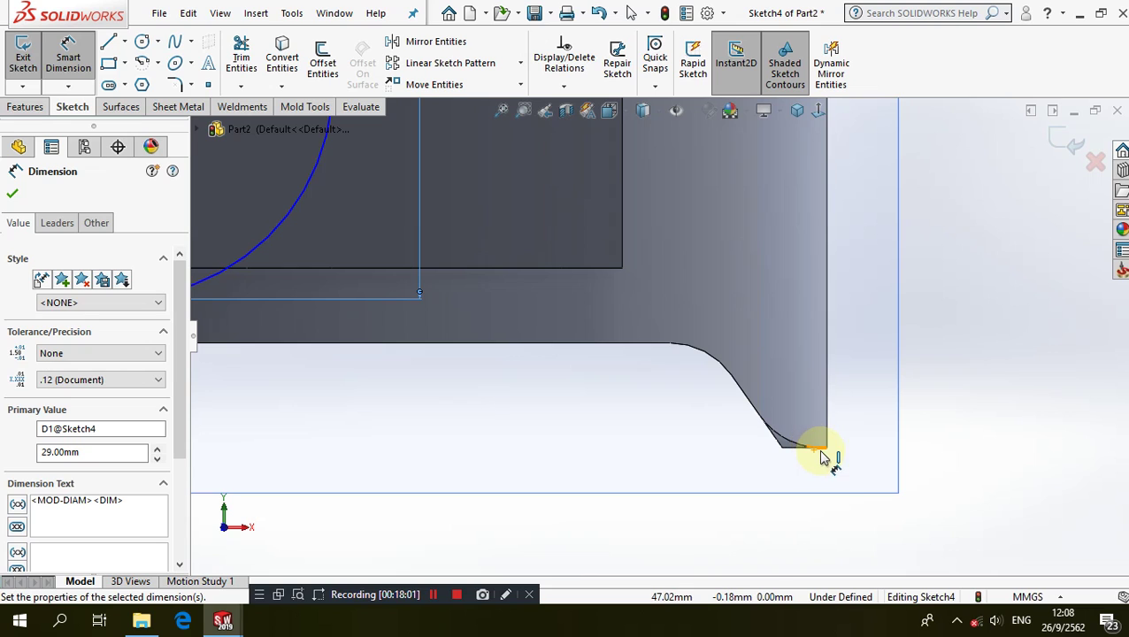
scroll(711, 501, "up", 2)
scroll(619, 390, "up", 2)
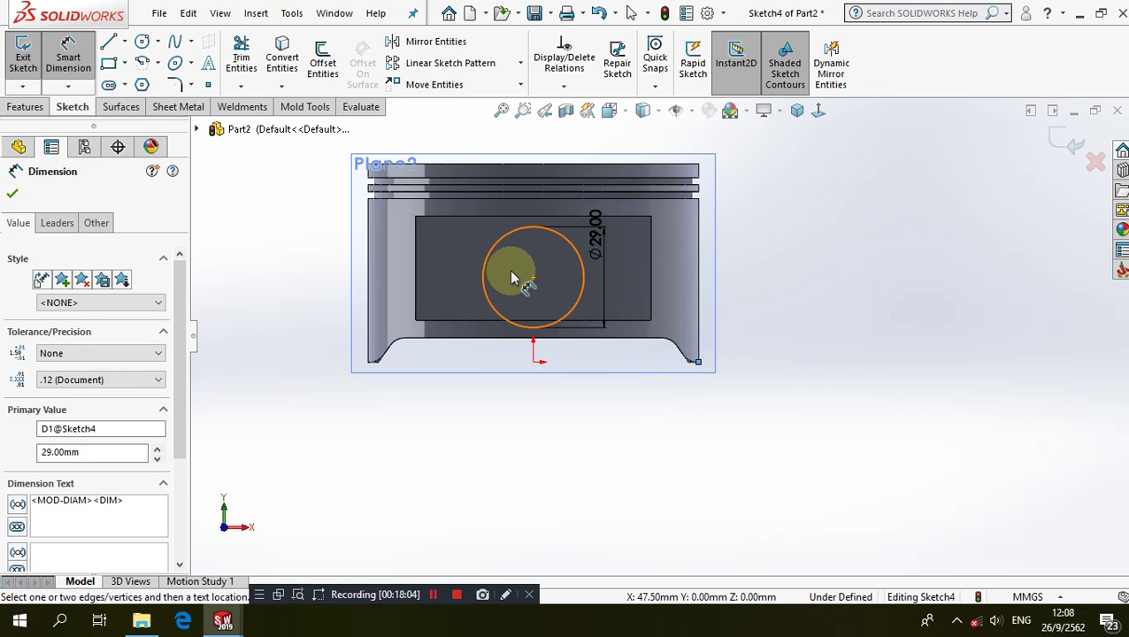
- Dimension the circle centre 27 mm above the piston's lower corner point
left_click(534, 280)
left_click(698, 361)
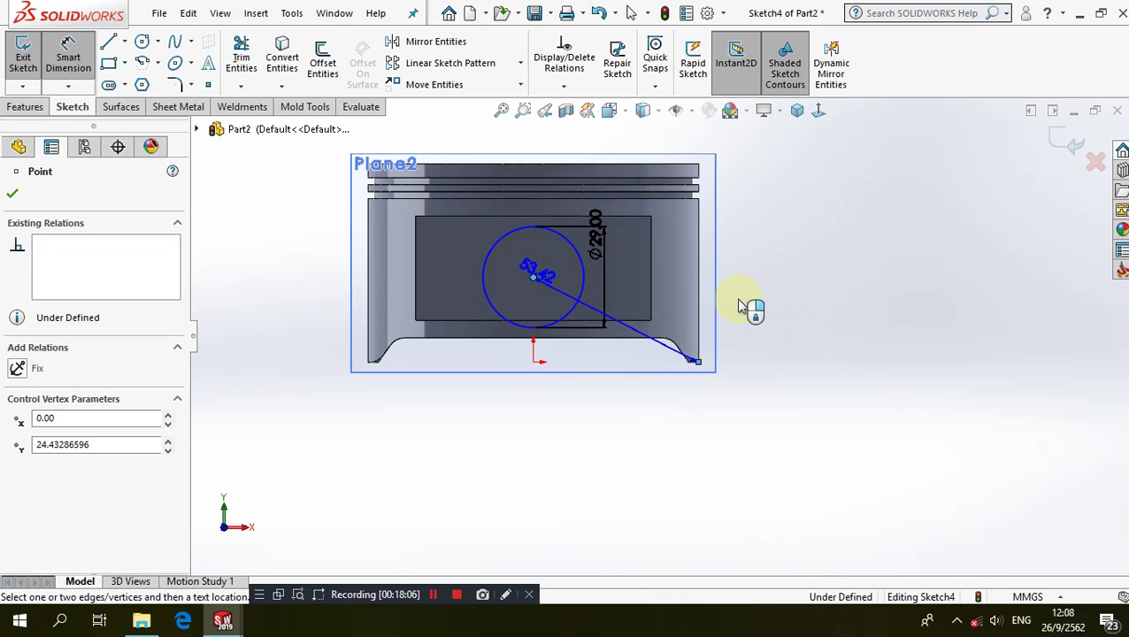
left_click(741, 305)
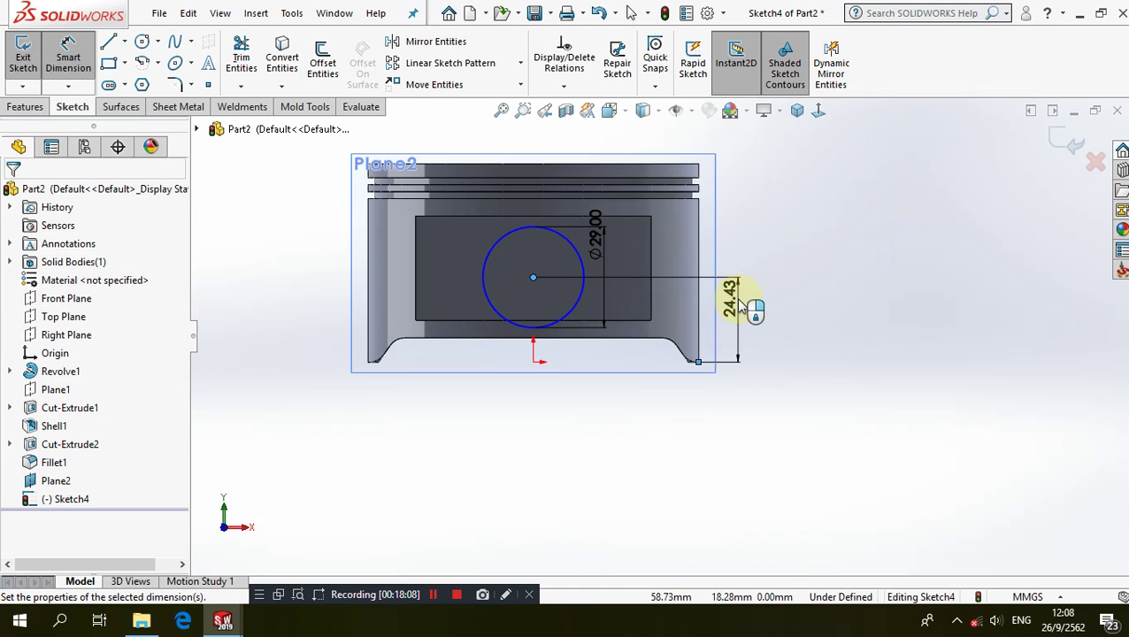
type("27")
key("Escape")
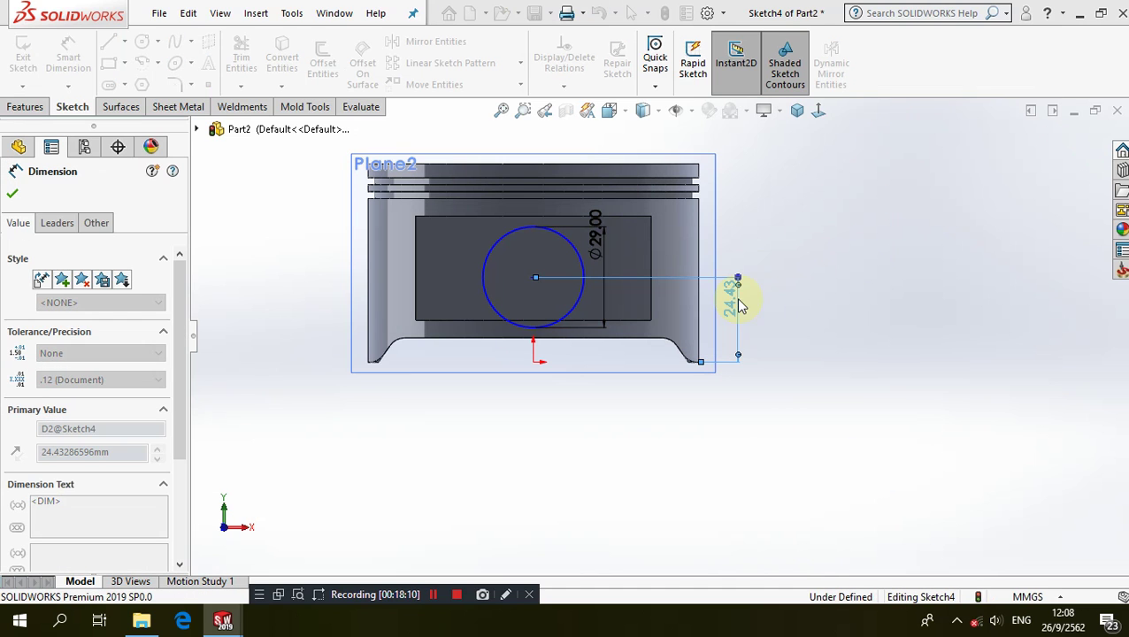
left_click(856, 285)
key("Return")
scroll(595, 232, "down", 1)
left_click(595, 237)
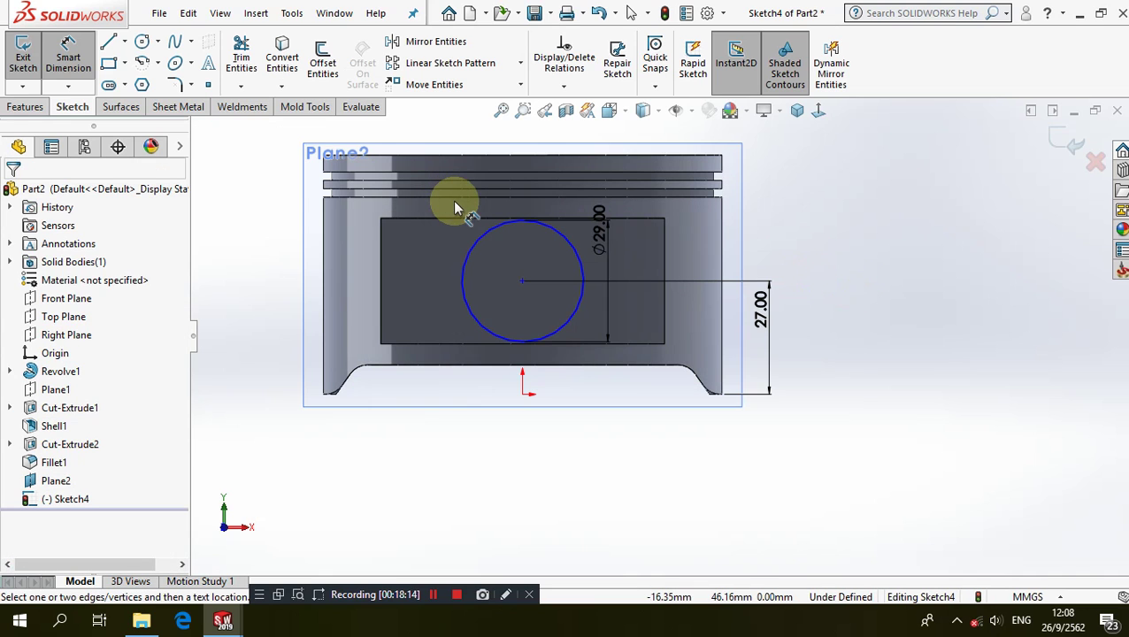
key("Escape")
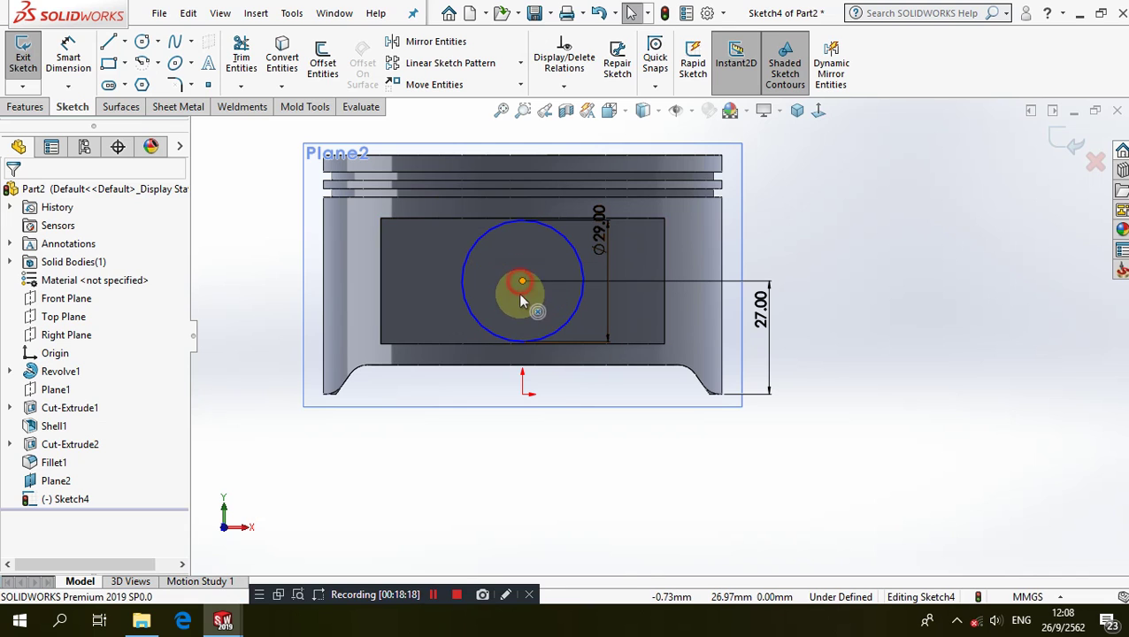
left_click_drag(522, 291, 522, 394)
- Make the circle centre vertically aligned with the origin
left_click(522, 393, "ctrl")
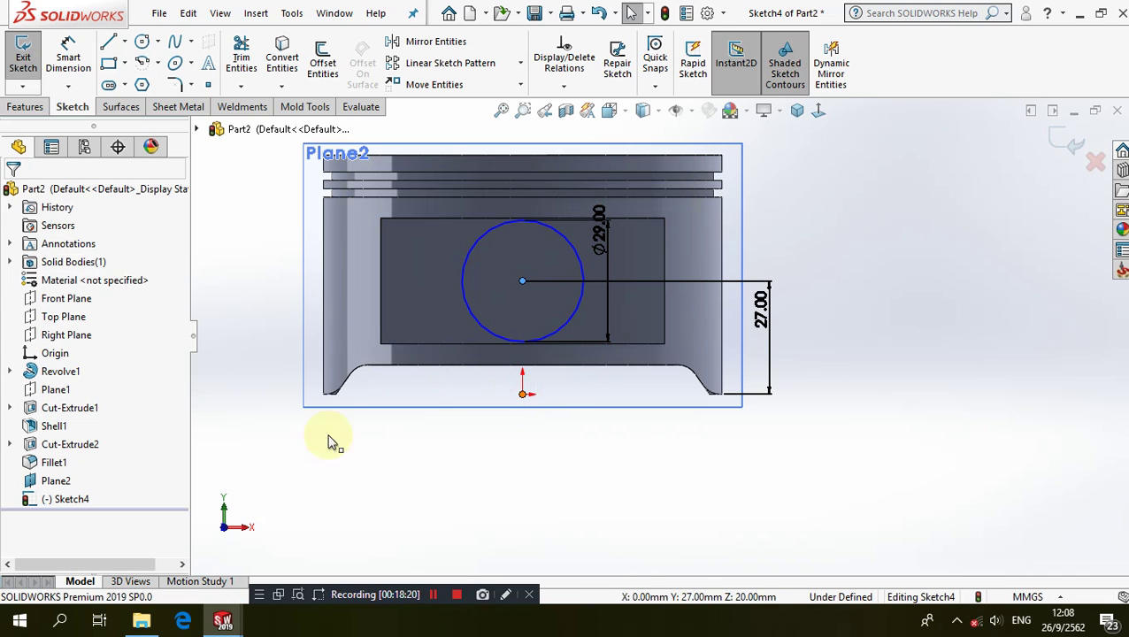
left_click(27, 482)
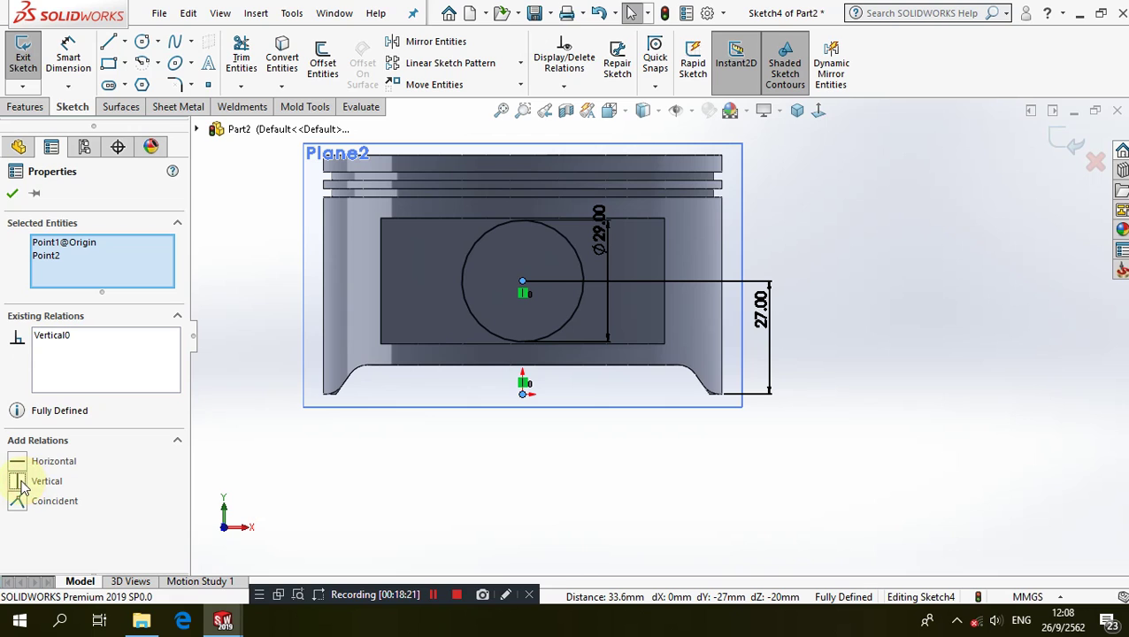
left_click(368, 522)
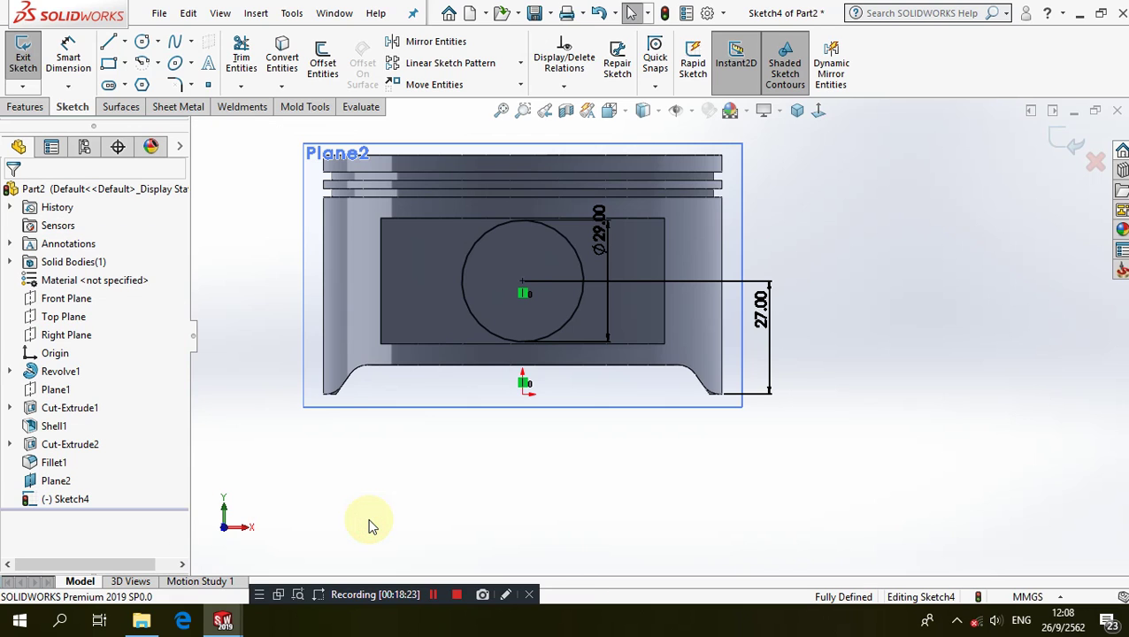
- Extrude the Ø29 circle 20 mm into the pin boss
left_click(24, 106)
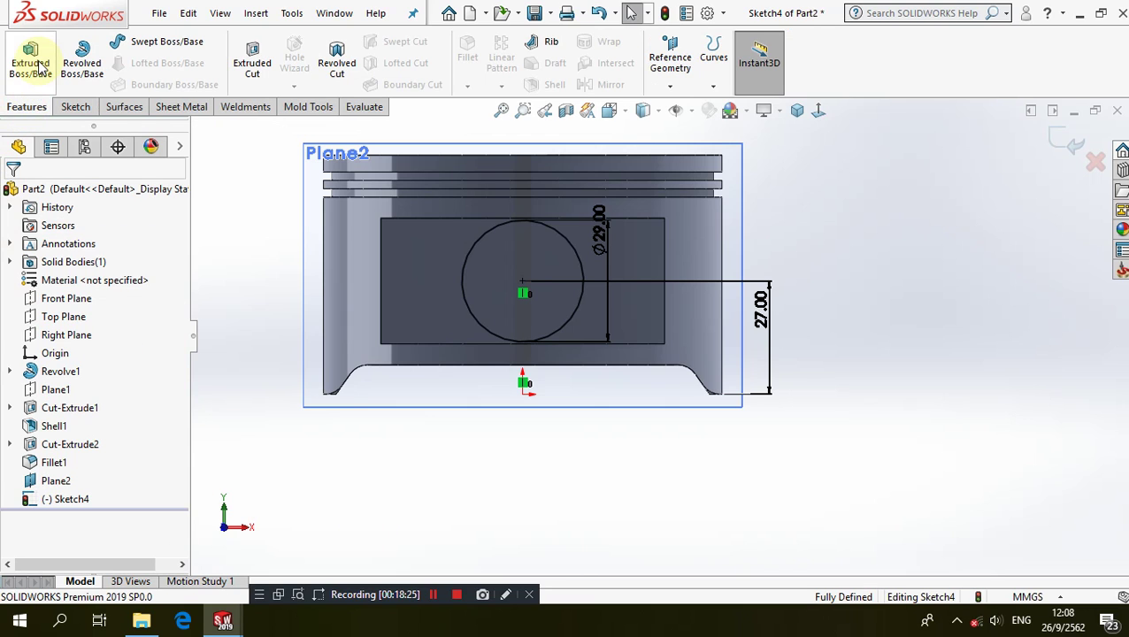
left_click(35, 69)
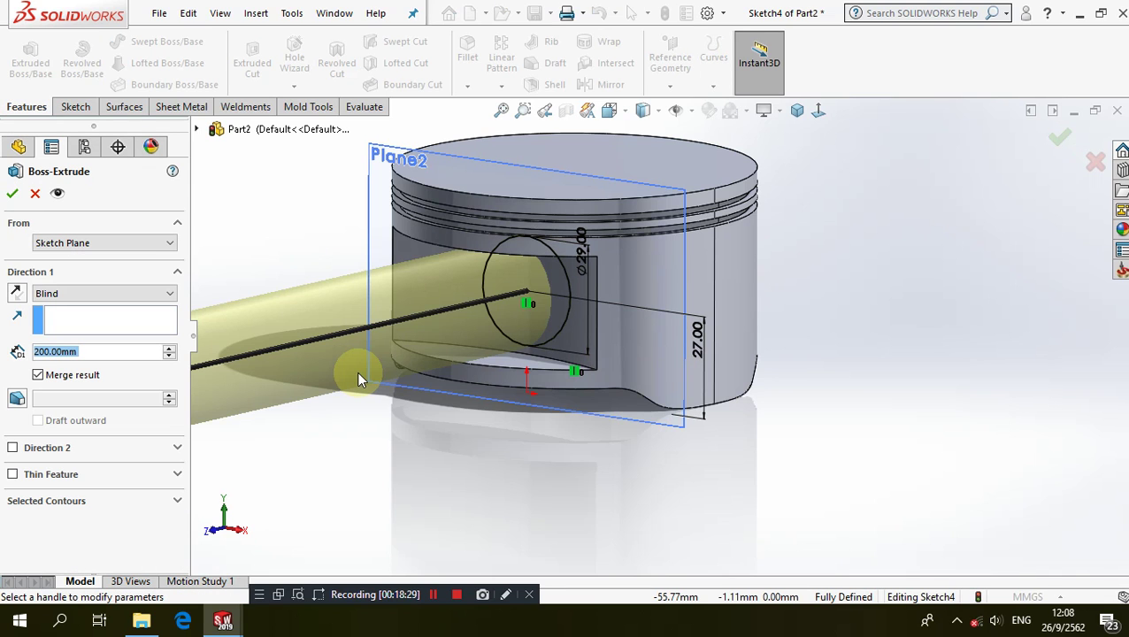
type("20")
key("Return")
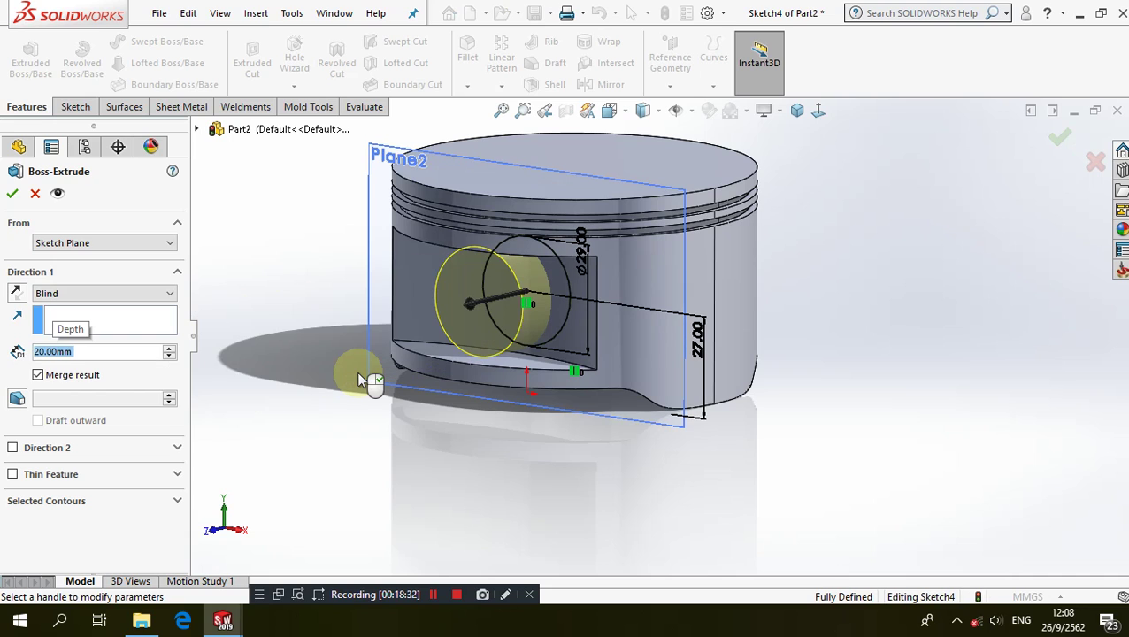
left_click(12, 193)
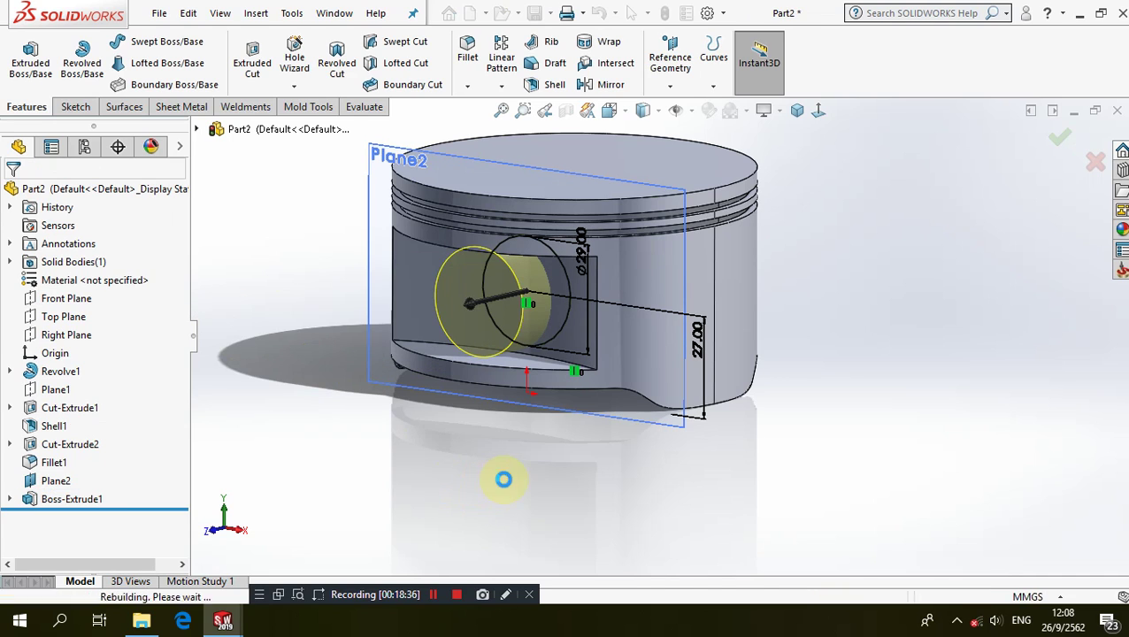
- Sketch a concentric Ø22 circle on the pin boss's front face
scroll(567, 317, "down", 5)
middle_click_drag(570, 321, 592, 322)
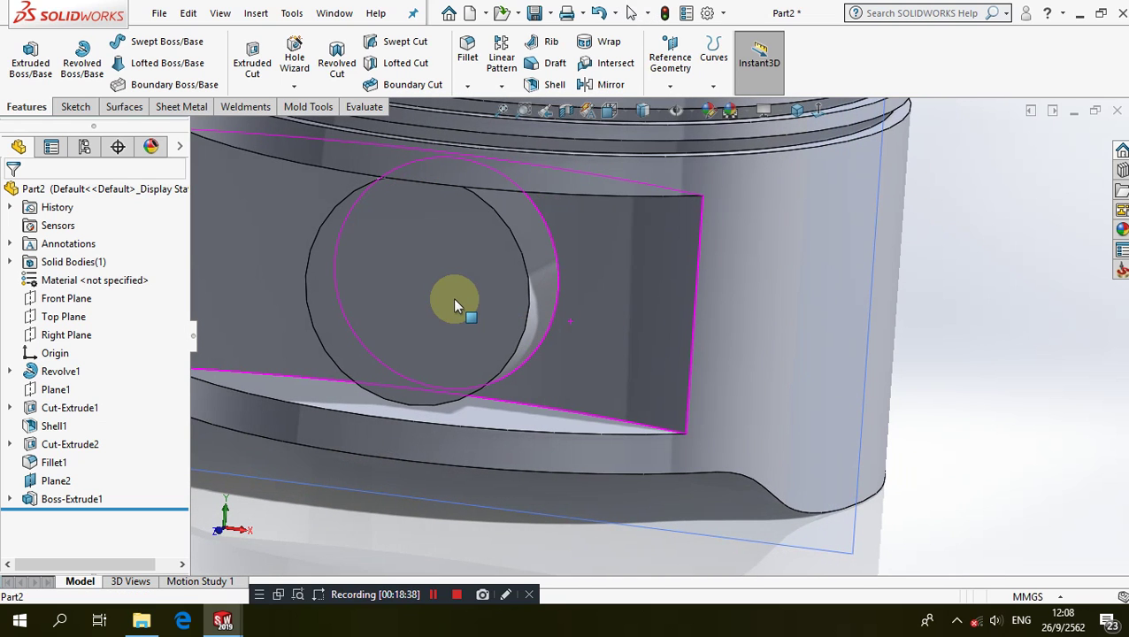
left_click(453, 297)
left_click(526, 250)
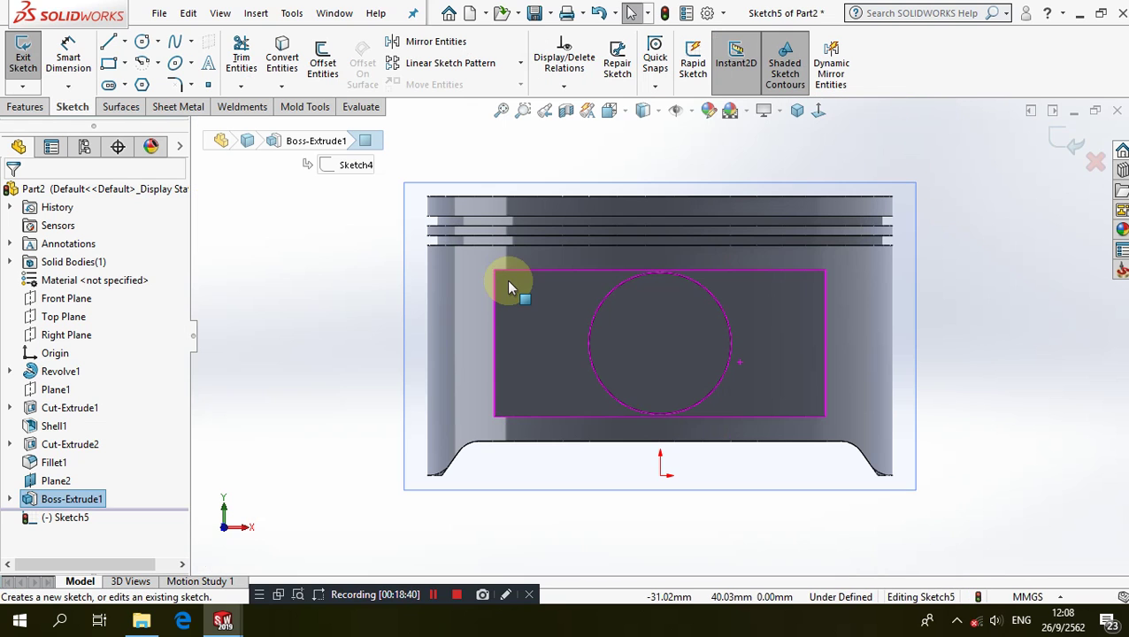
scroll(731, 281, "down", 3)
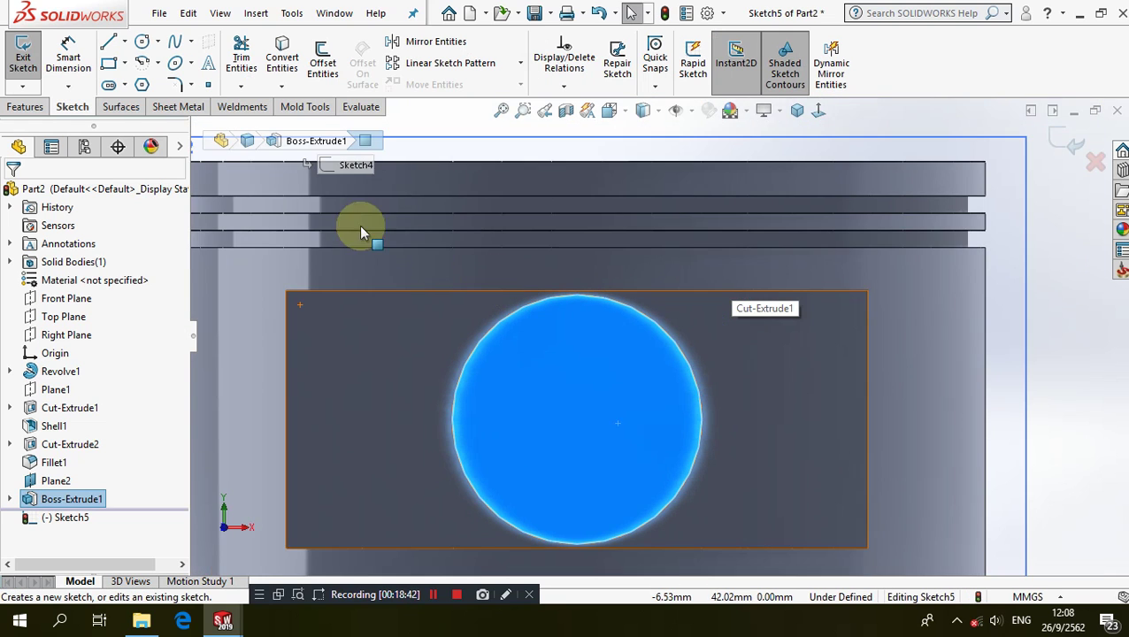
left_click(143, 41)
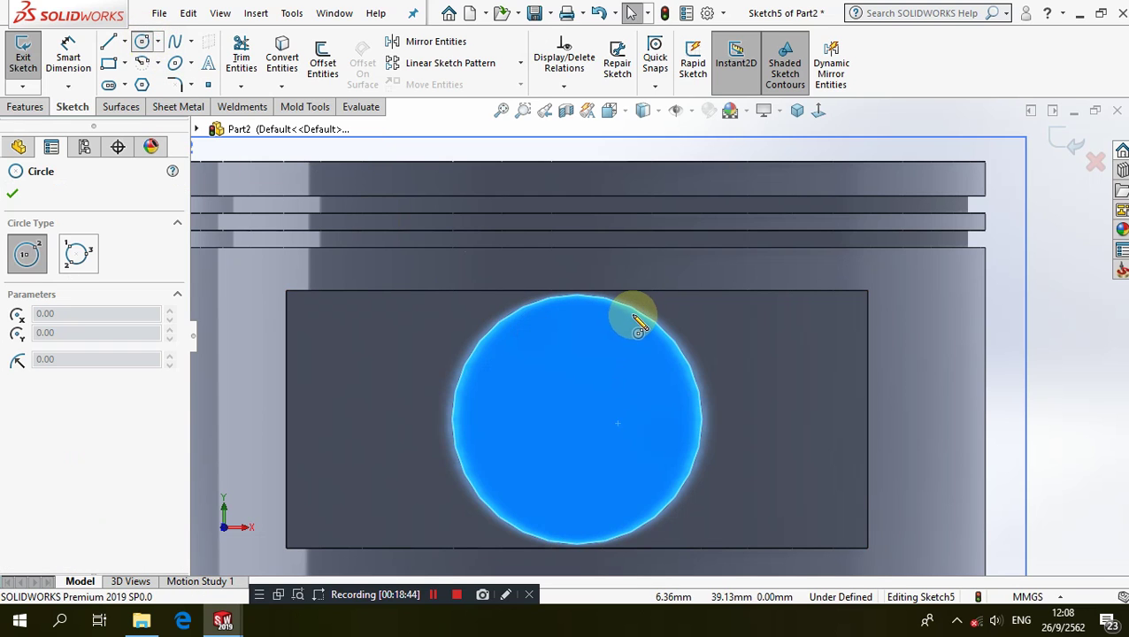
left_click(577, 421)
left_click(623, 365)
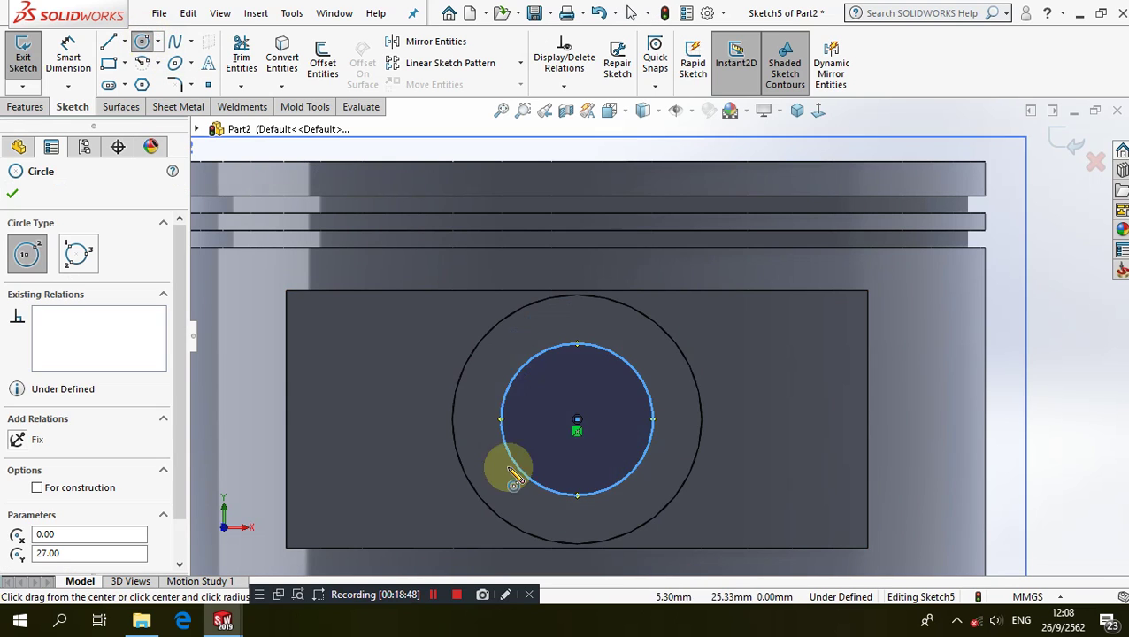
left_click(68, 55)
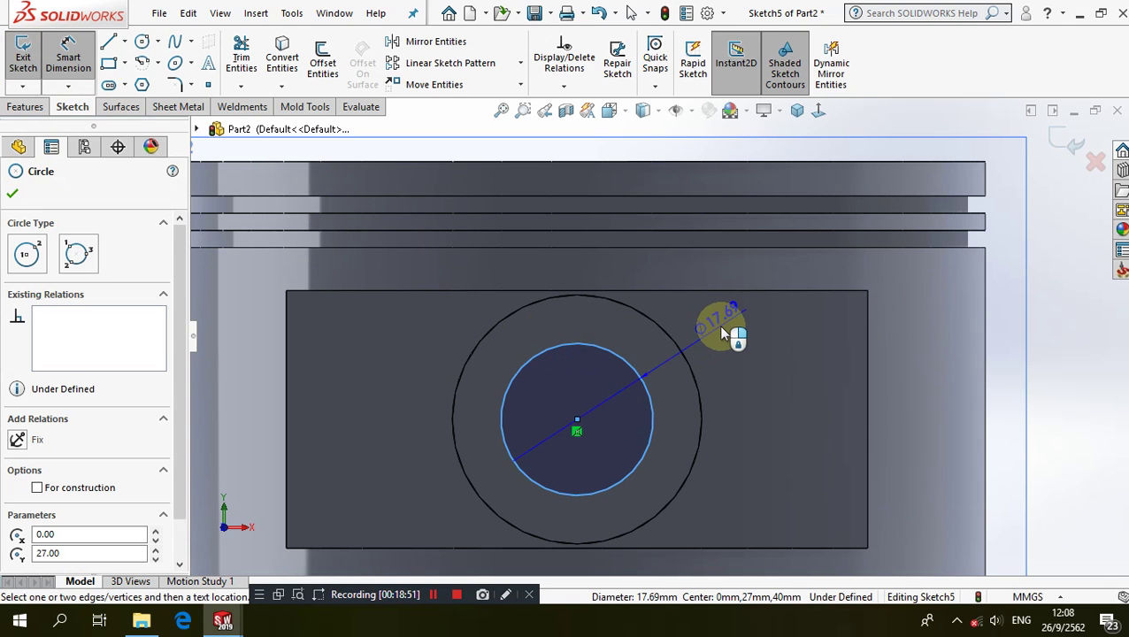
left_click(718, 326)
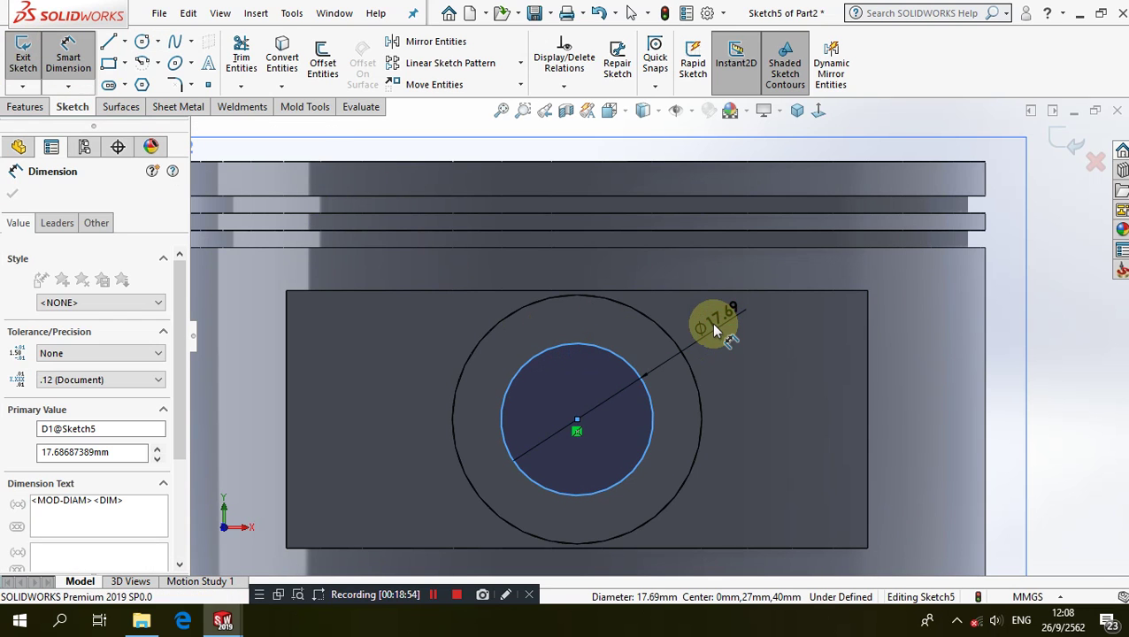
type("2")
key("Return")
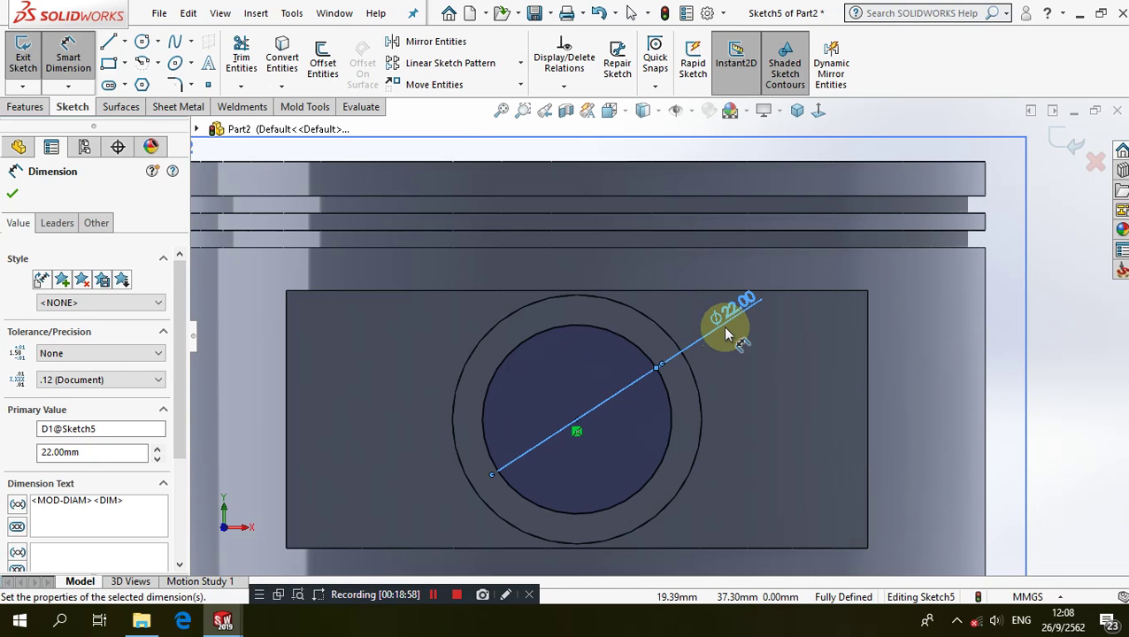
- Start an extruded cut from the Ø22 circle and orbit to see the underside
left_click(39, 111)
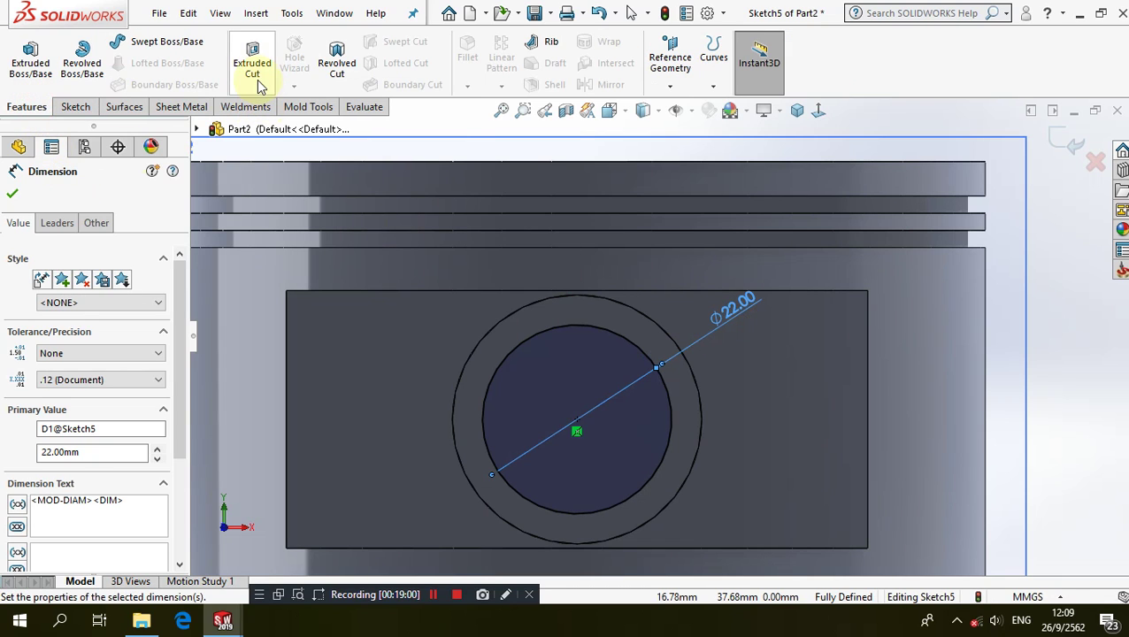
left_click(253, 64)
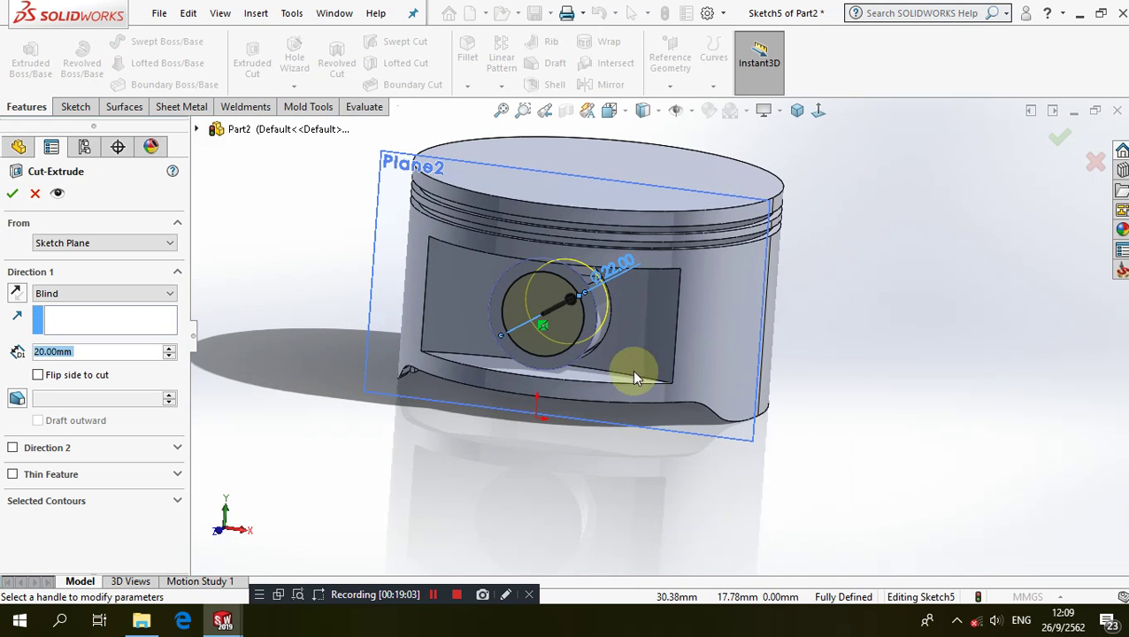
middle_click_drag(634, 376, 555, 275)
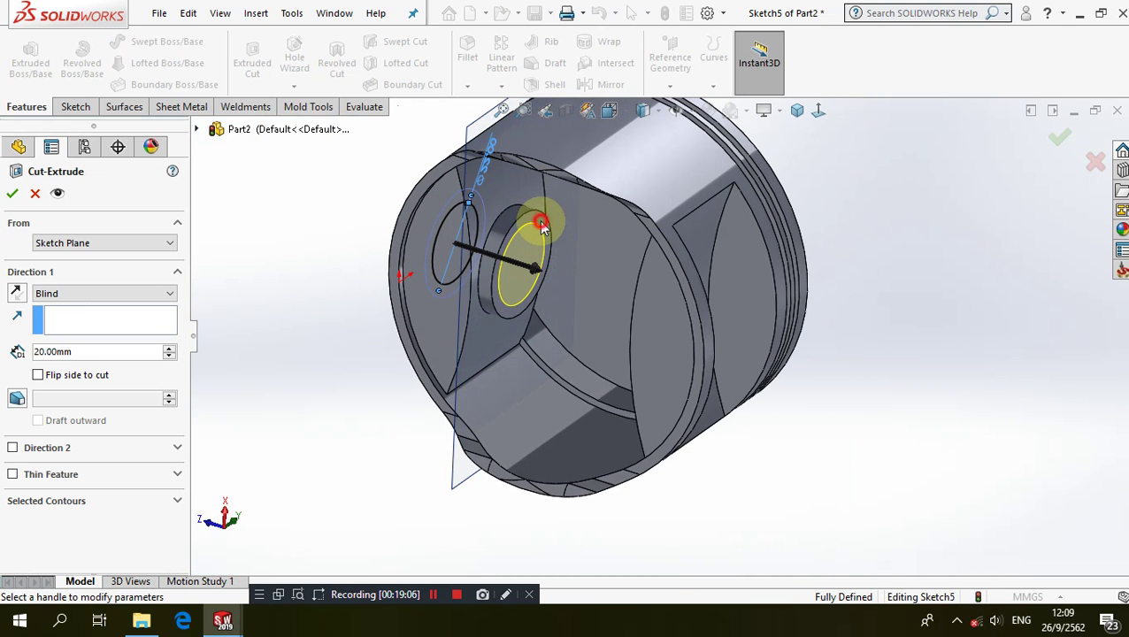
- Cut the Ø22 pin hole up to the chosen inner face, hide Plane2, and view isometric
left_click(541, 223)
left_click(12, 193)
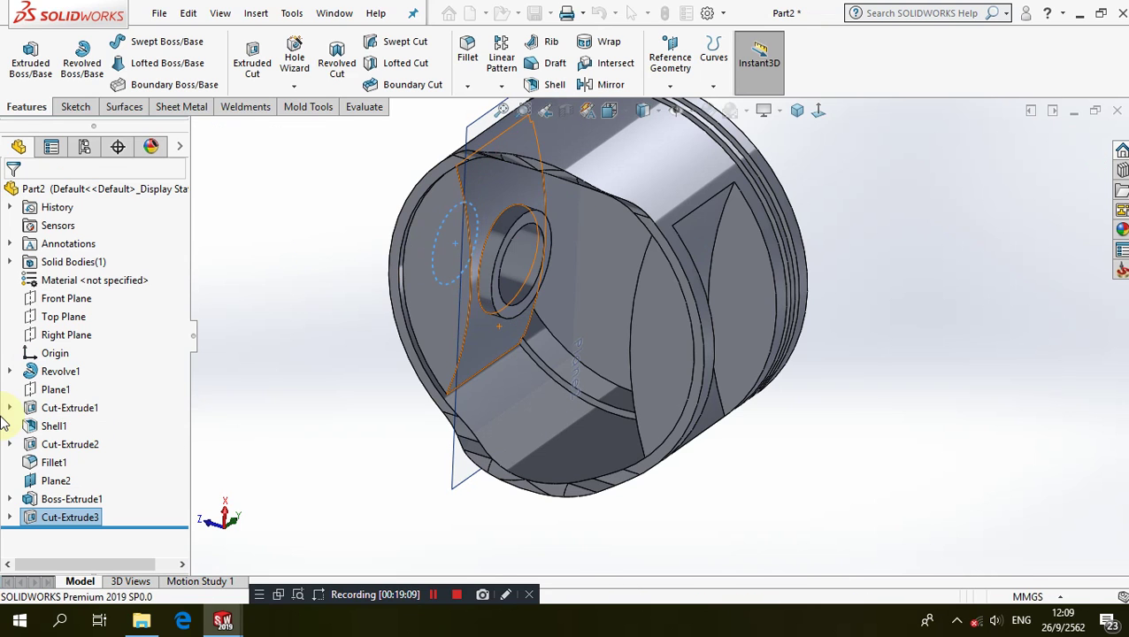
left_click(56, 480)
left_click(127, 466)
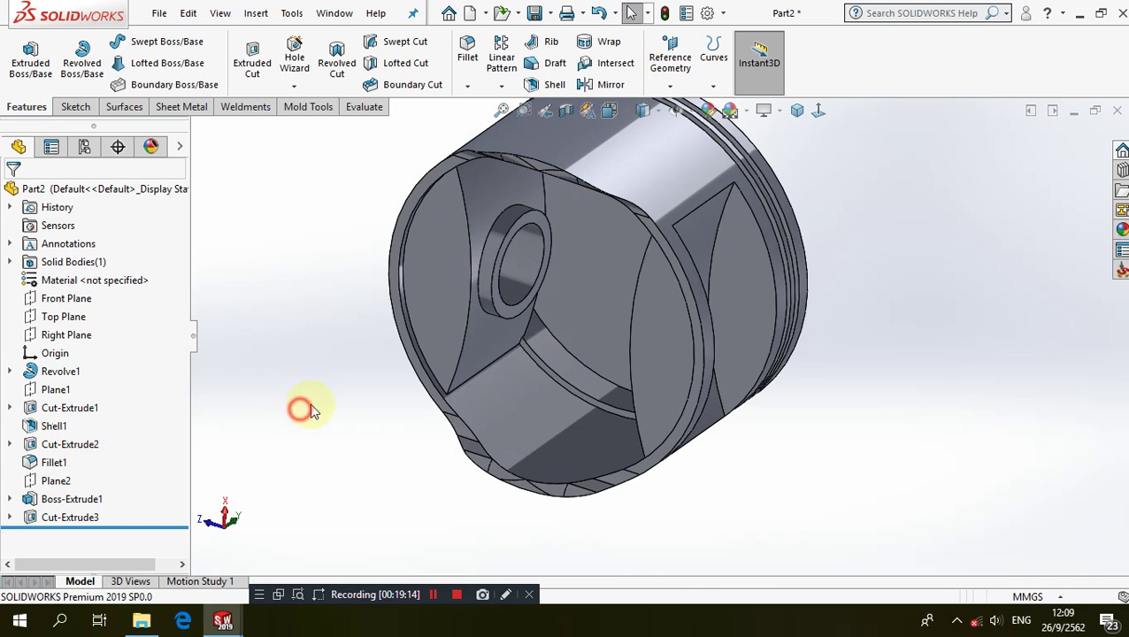
left_click(796, 109)
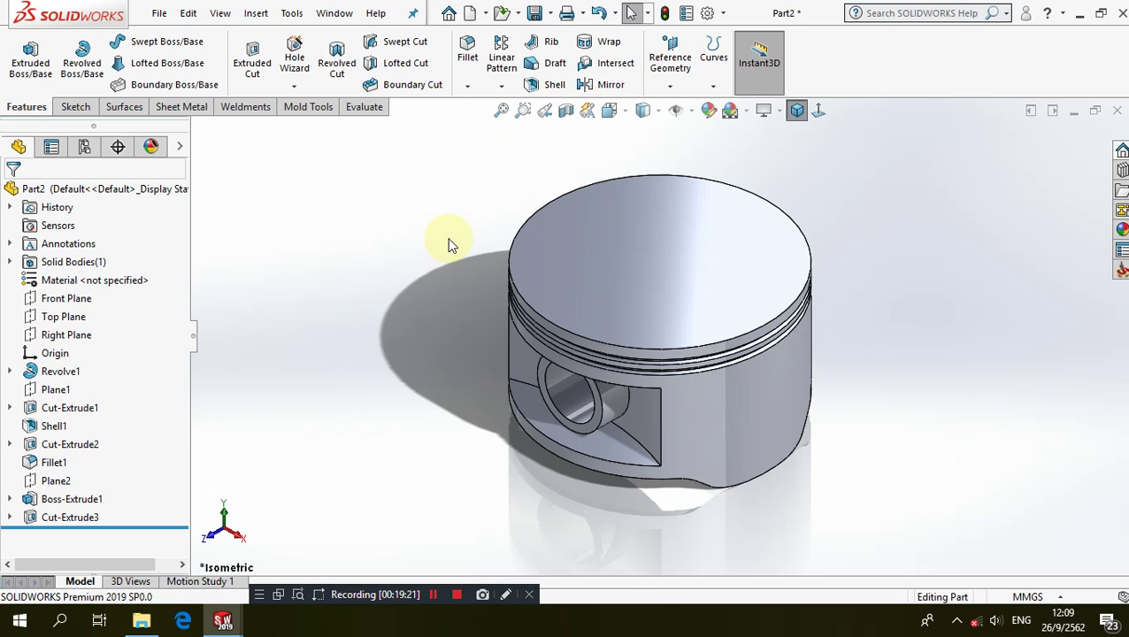
- Mirror Cut-Extrude3 and Boss-Extrude1 across the Front Plane and orbit to inspect the underside
left_click(610, 84)
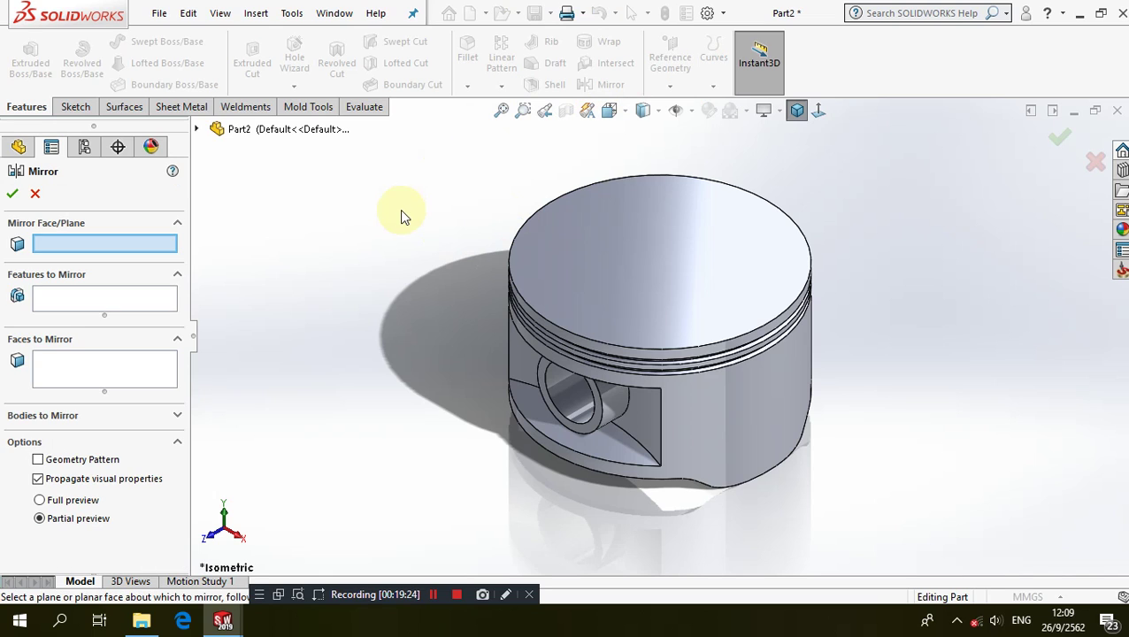
left_click(197, 129)
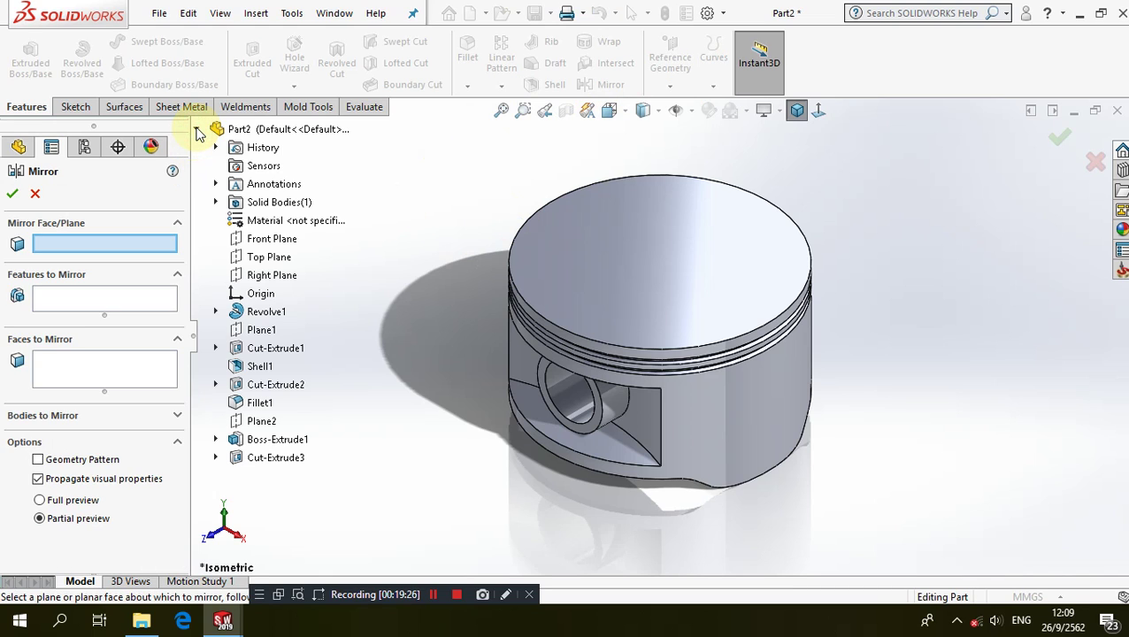
left_click(294, 239)
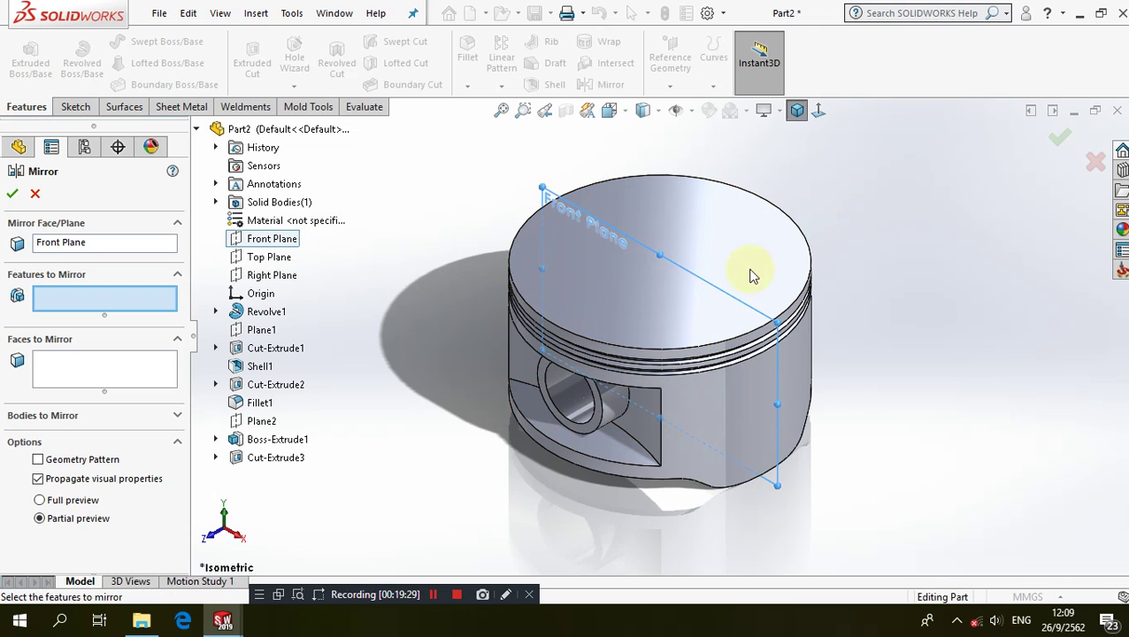
left_click(563, 403)
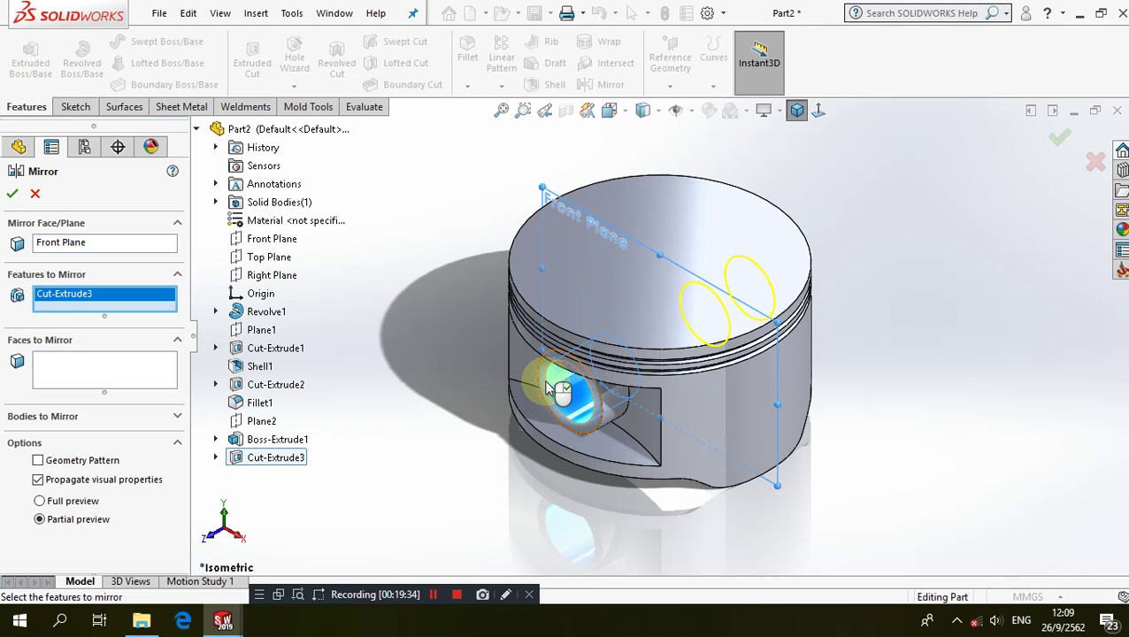
left_click(611, 422)
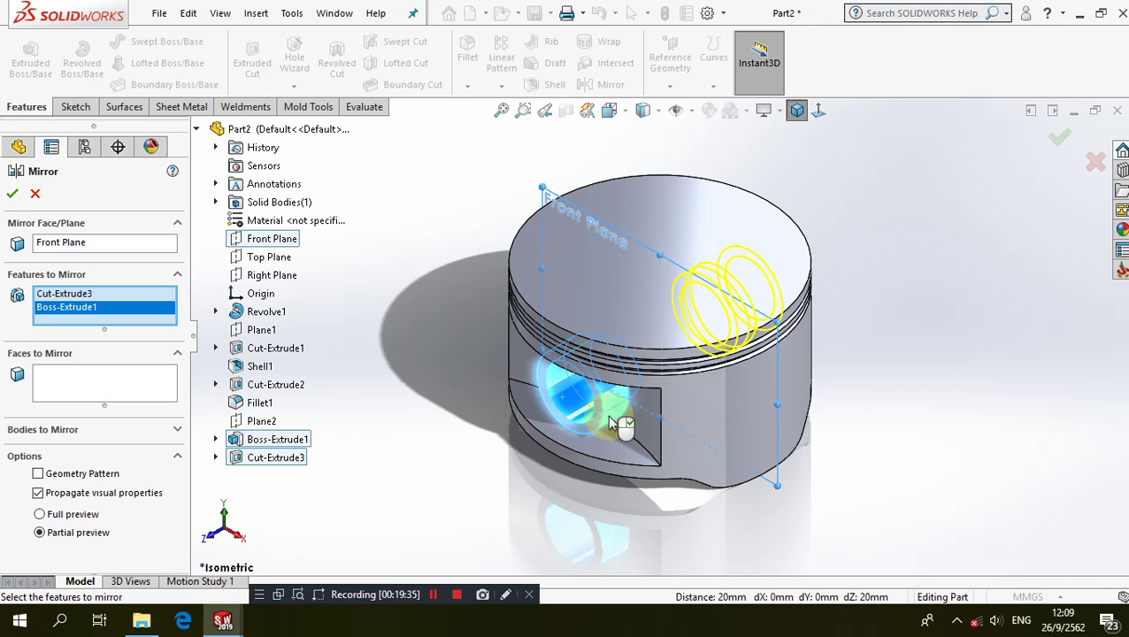
left_click(12, 196)
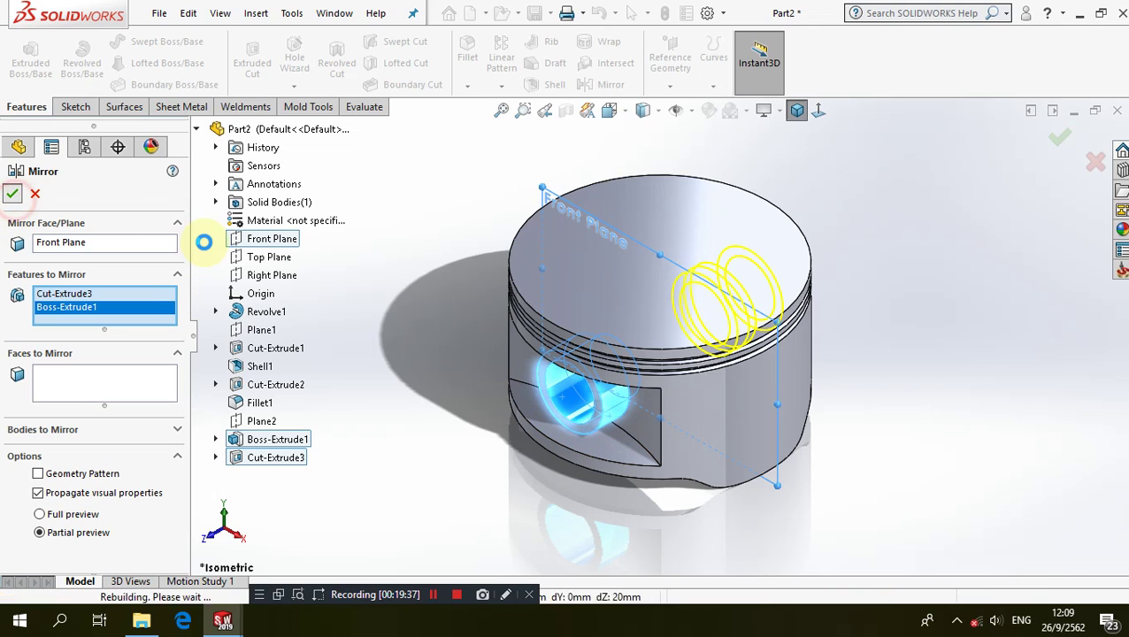
left_click(410, 259)
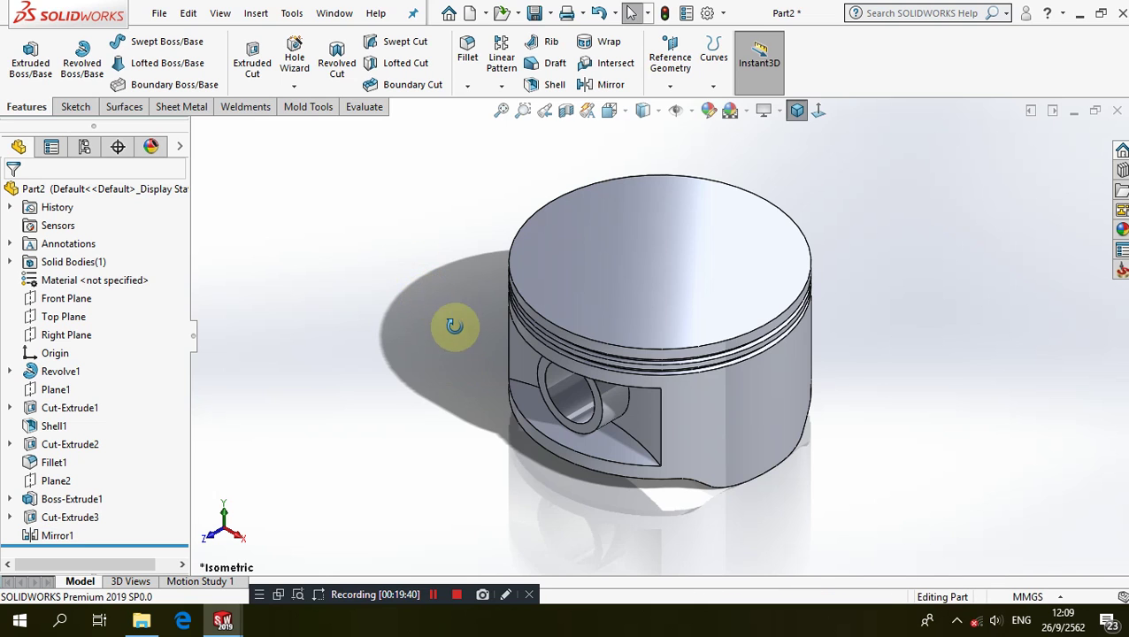
mouse_move(453, 316)
middle_mouse_down()
mouse_move(441, 96)
mouse_move(441, 202)
mouse_move(414, 141)
middle_mouse_up()
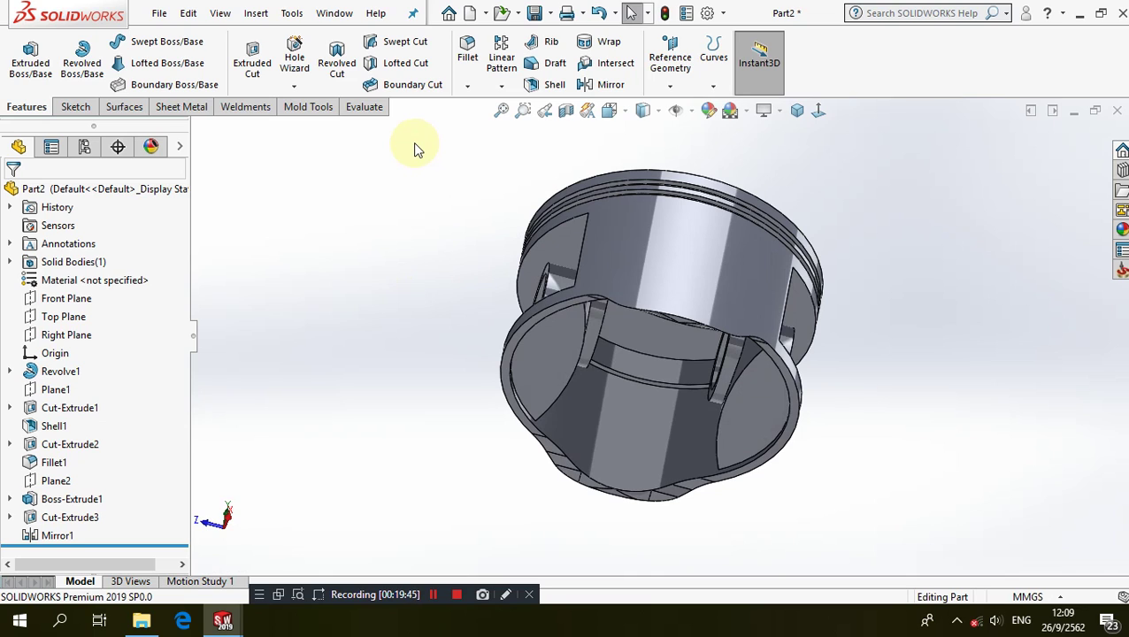
mouse_move(553, 330)
middle_mouse_down()
mouse_move(612, 356)
mouse_move(607, 295)
mouse_move(638, 297)
mouse_move(655, 370)
mouse_move(550, 418)
mouse_move(686, 516)
mouse_move(708, 478)
middle_mouse_up()
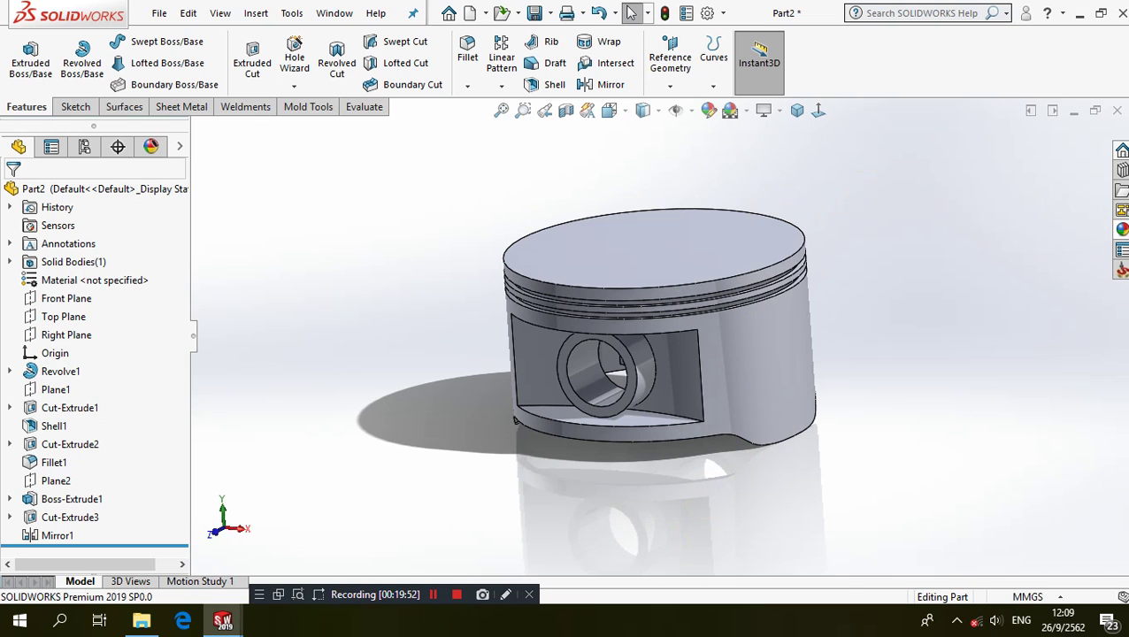
left_click(1120, 228)
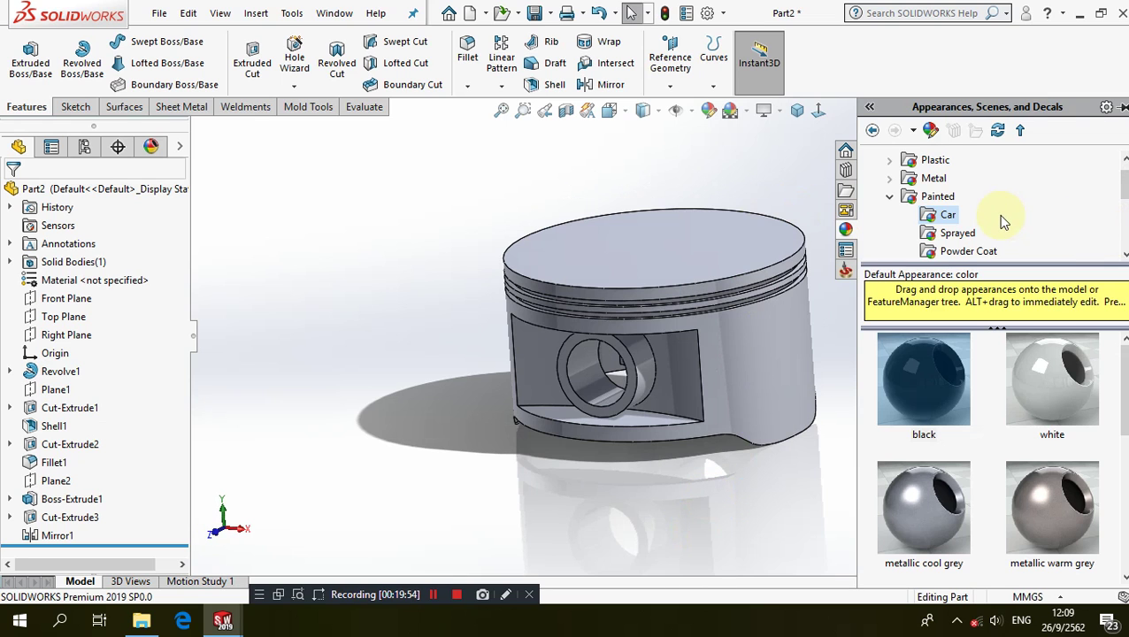
- Apply the Metal > Chrome chromium plate appearance to the whole piston body
scroll(1001, 215, "up", 1)
left_click(931, 196)
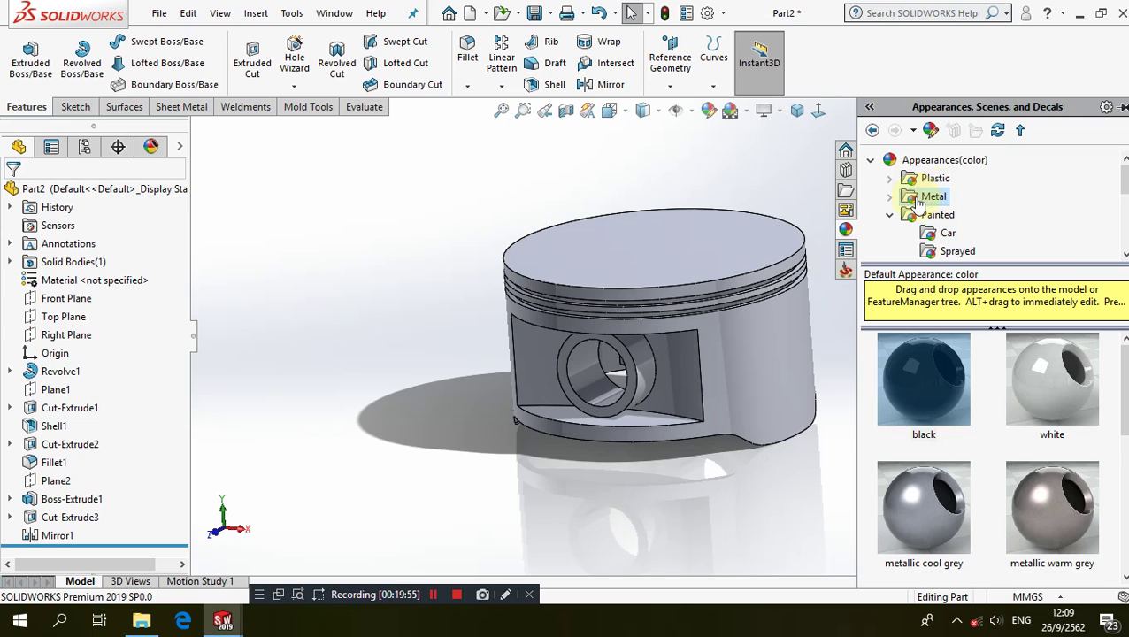
left_click(889, 197)
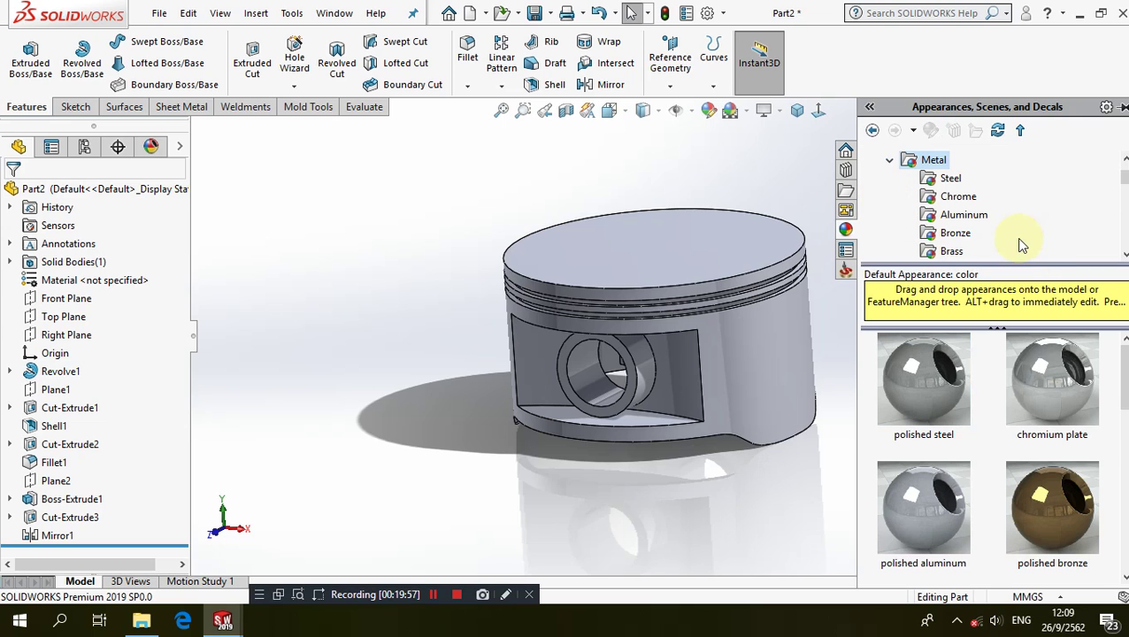
left_click(959, 198)
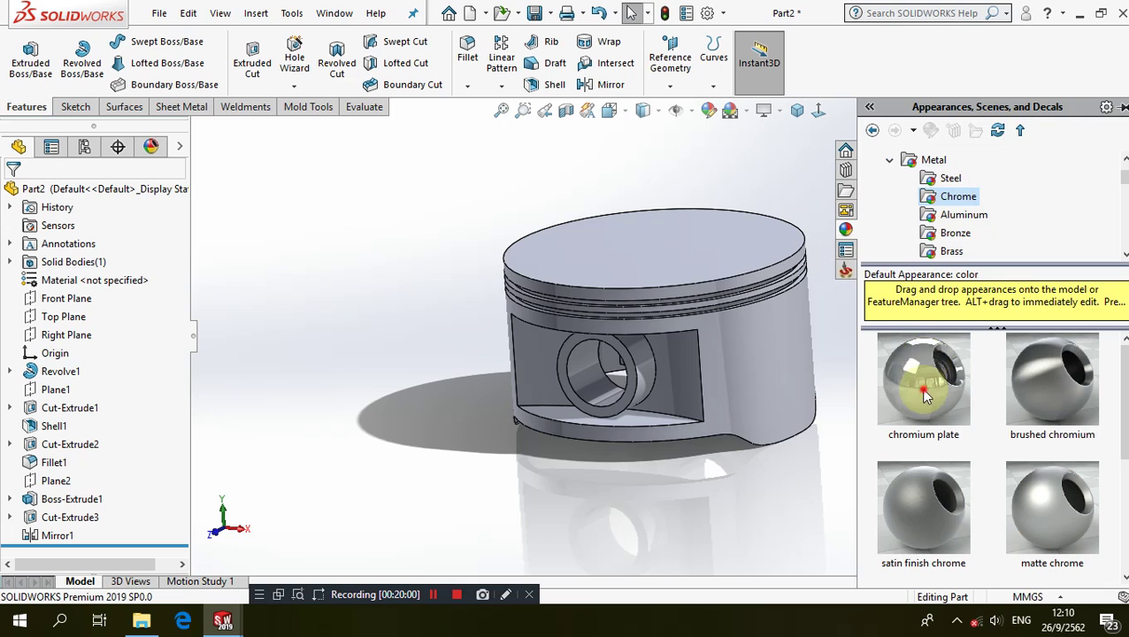
left_click_drag(924, 381, 700, 298)
left_click(701, 301)
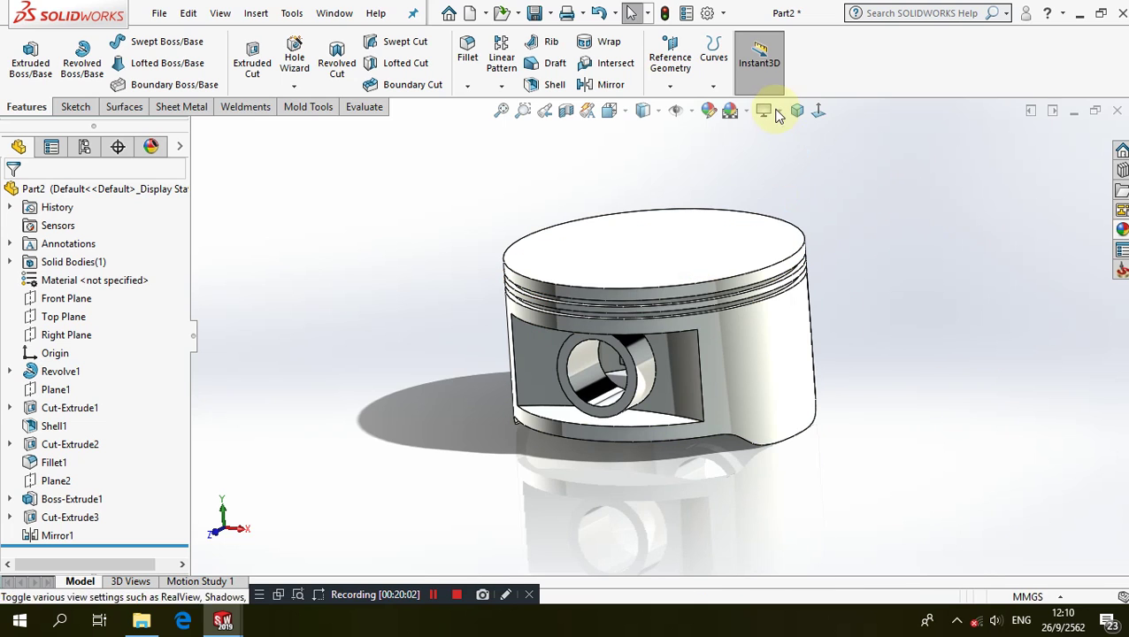
left_click(796, 110)
scroll(682, 278, "down", 1)
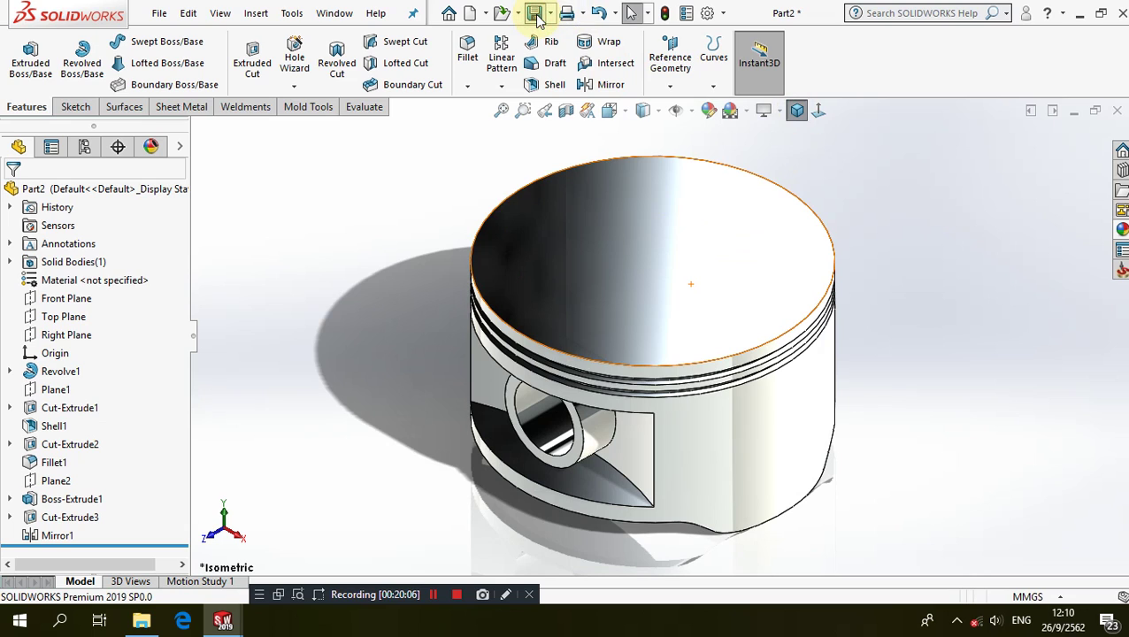
- Save the part as Piston in the Desktop's Cylinder Engine folder
key("ctrl+s")
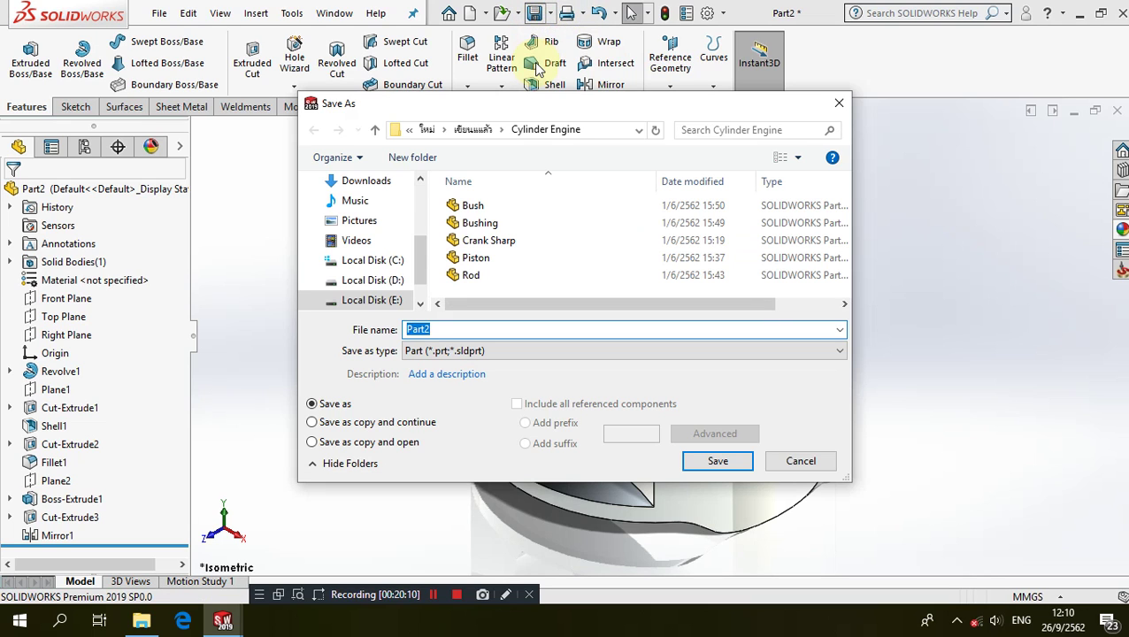
scroll(354, 223, "up", 2)
left_click(360, 227)
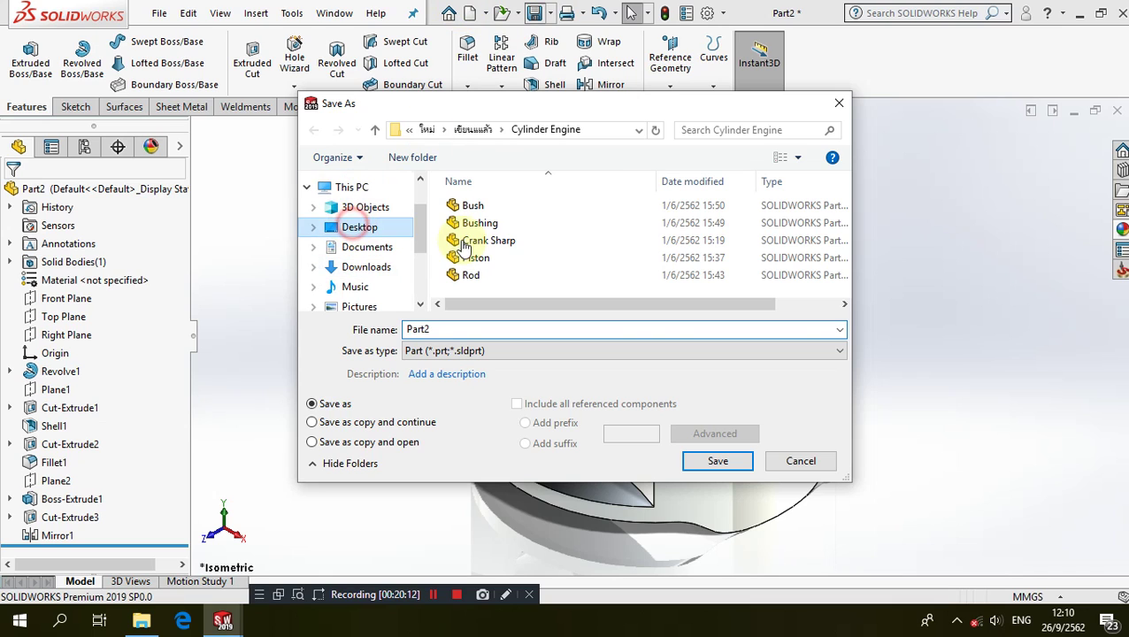
double_click(486, 225)
type("Piston")
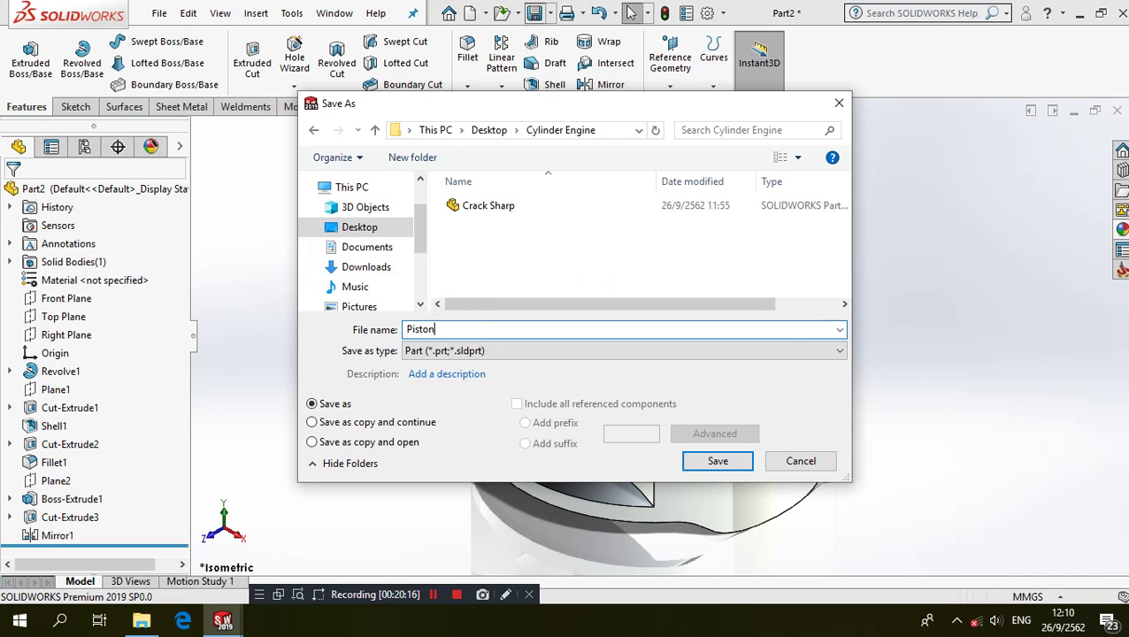
key("Return")
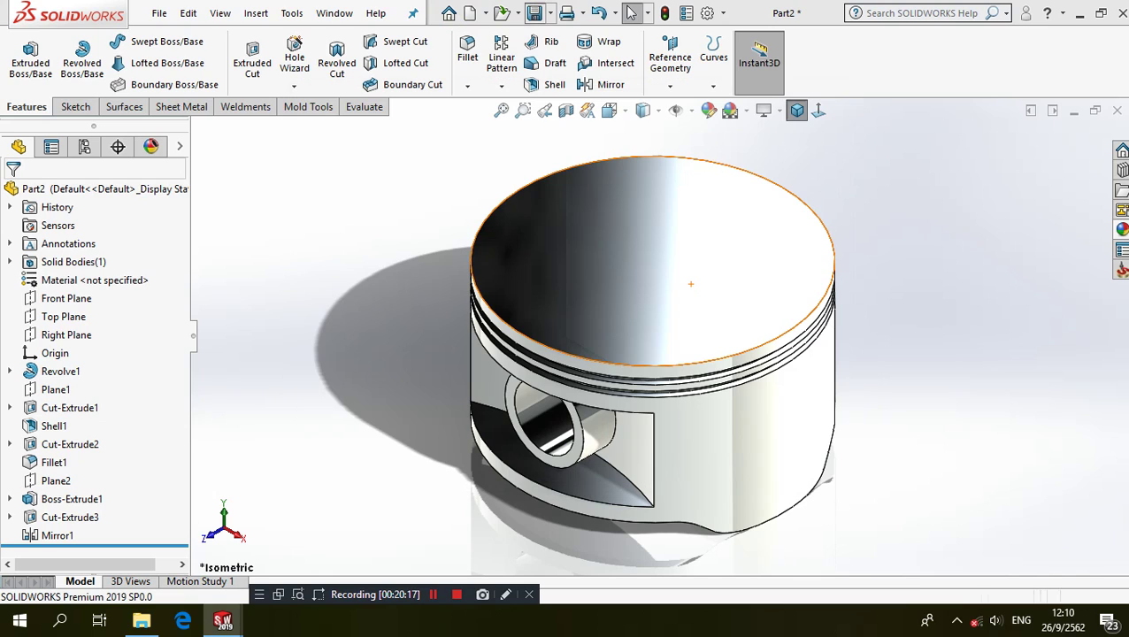
left_click(458, 329)
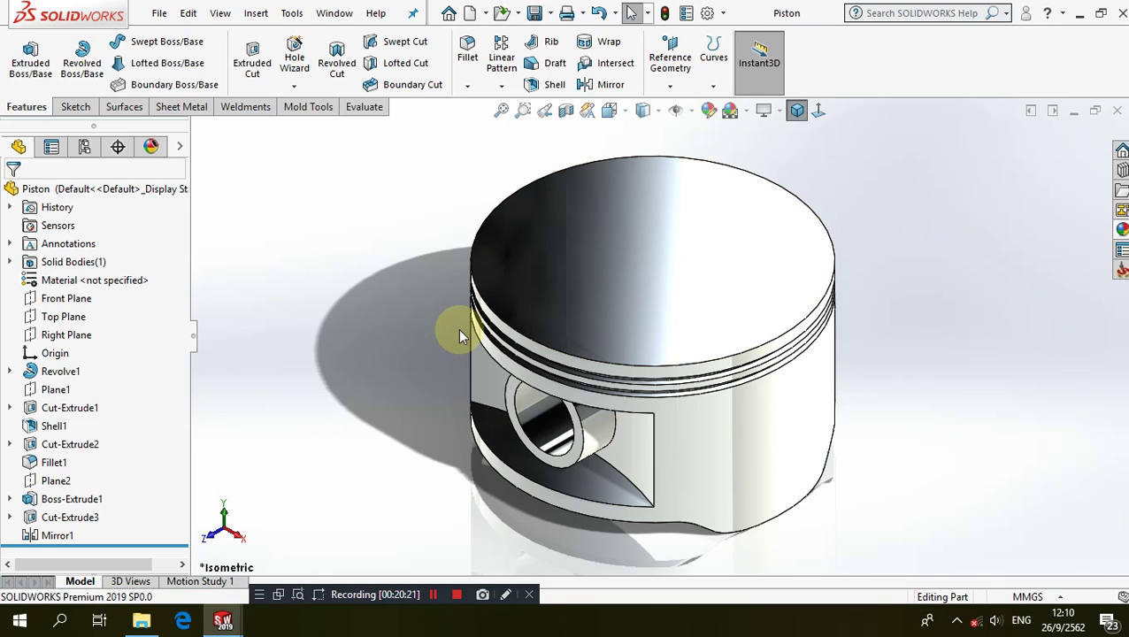
left_click(656, 297)
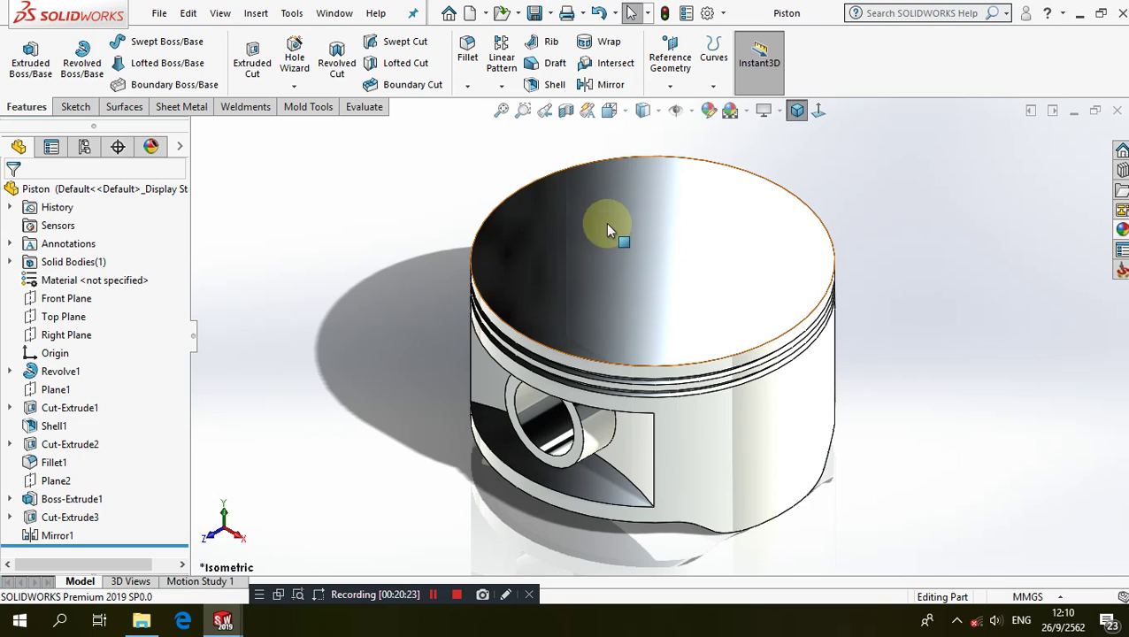
left_click(470, 15)
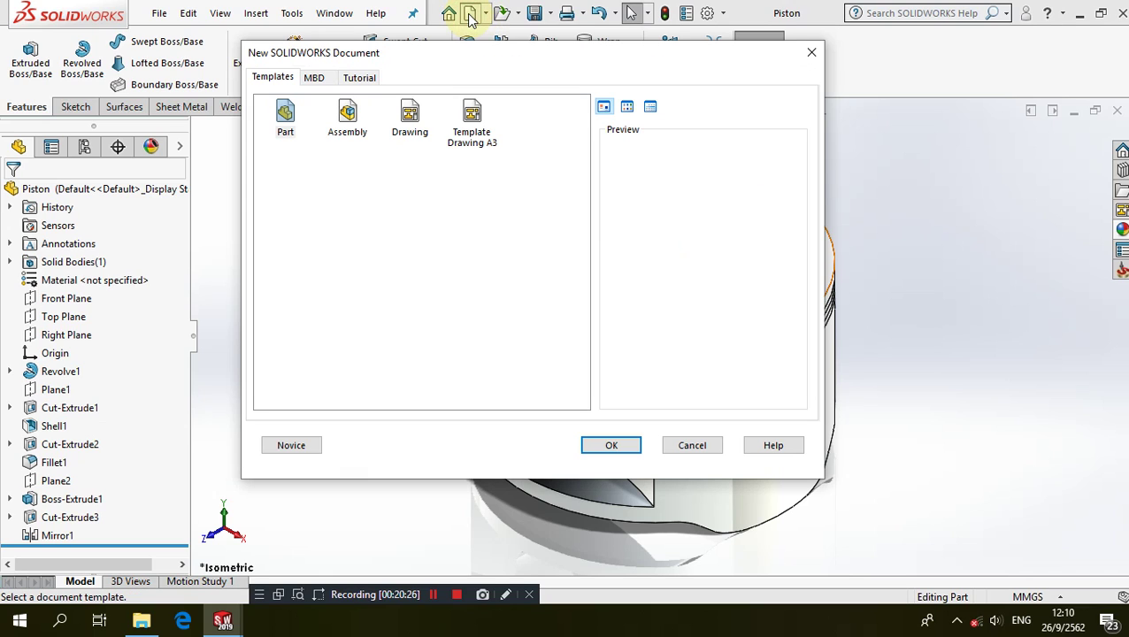
- Create a new part from the Part template and begin a sketch
left_click(625, 440)
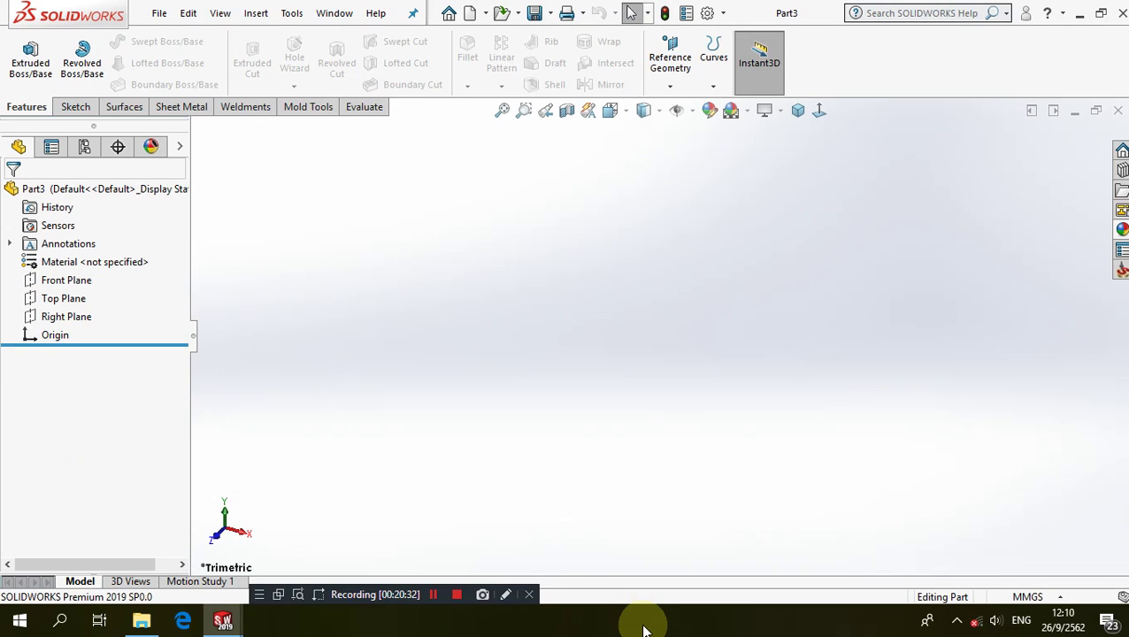
left_click(76, 107)
left_click(23, 53)
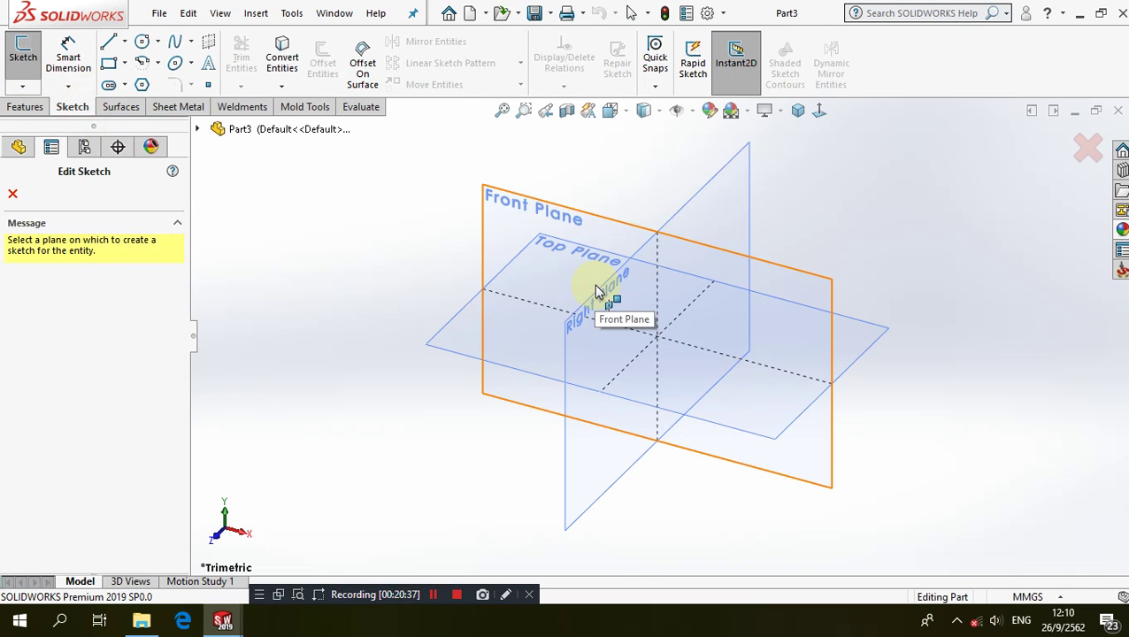
- Sketch two concentric circles at the origin on the Top Plane
left_click(436, 331)
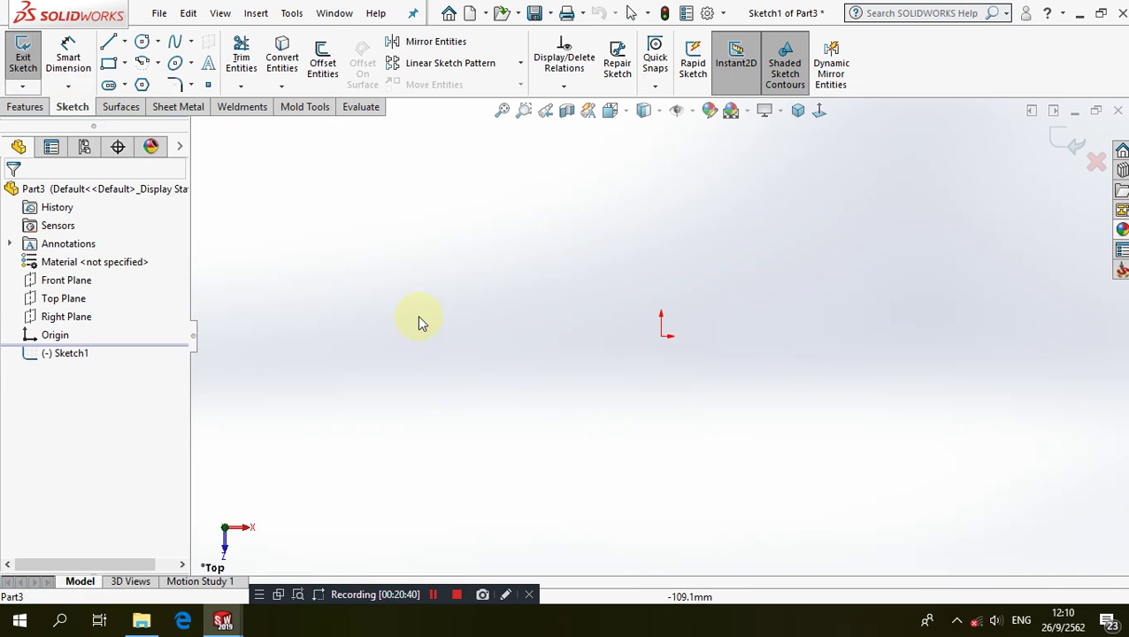
left_click(142, 41)
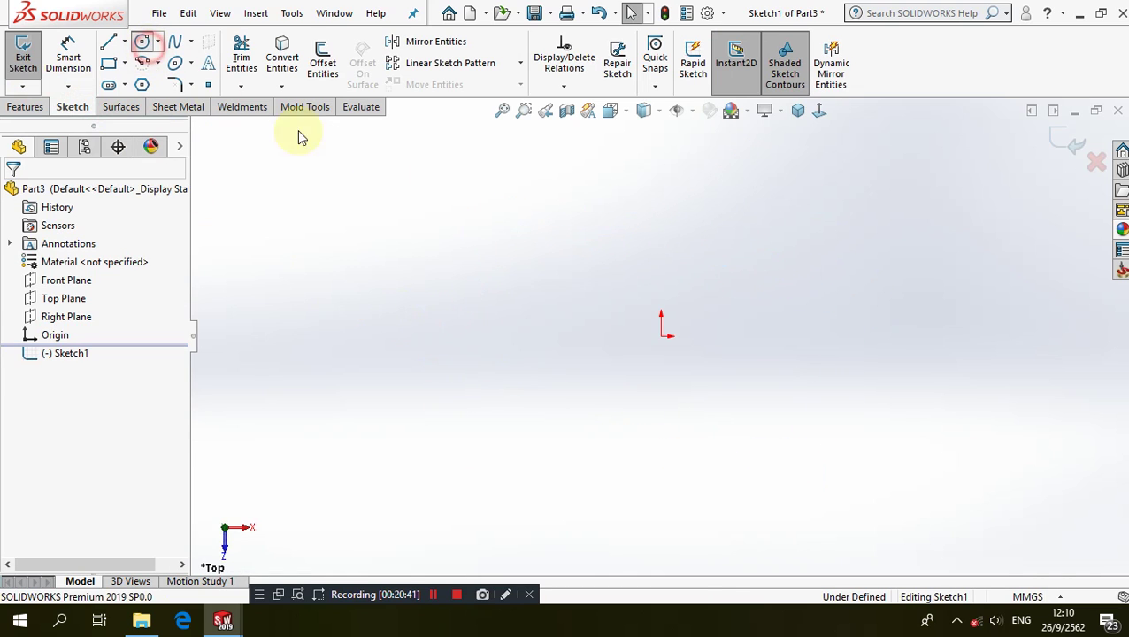
left_click(661, 335)
left_click(733, 285)
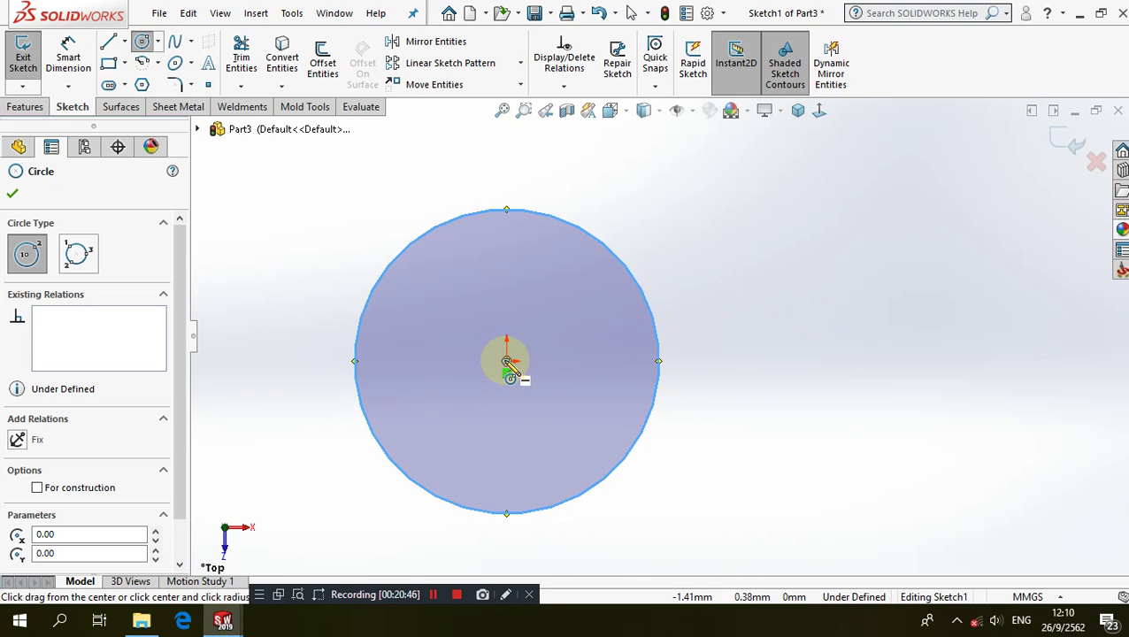
left_click(506, 361)
left_click(567, 301)
- Dimension the inner circle to ⌀38 and the outer circle to ⌀55
left_click(68, 51)
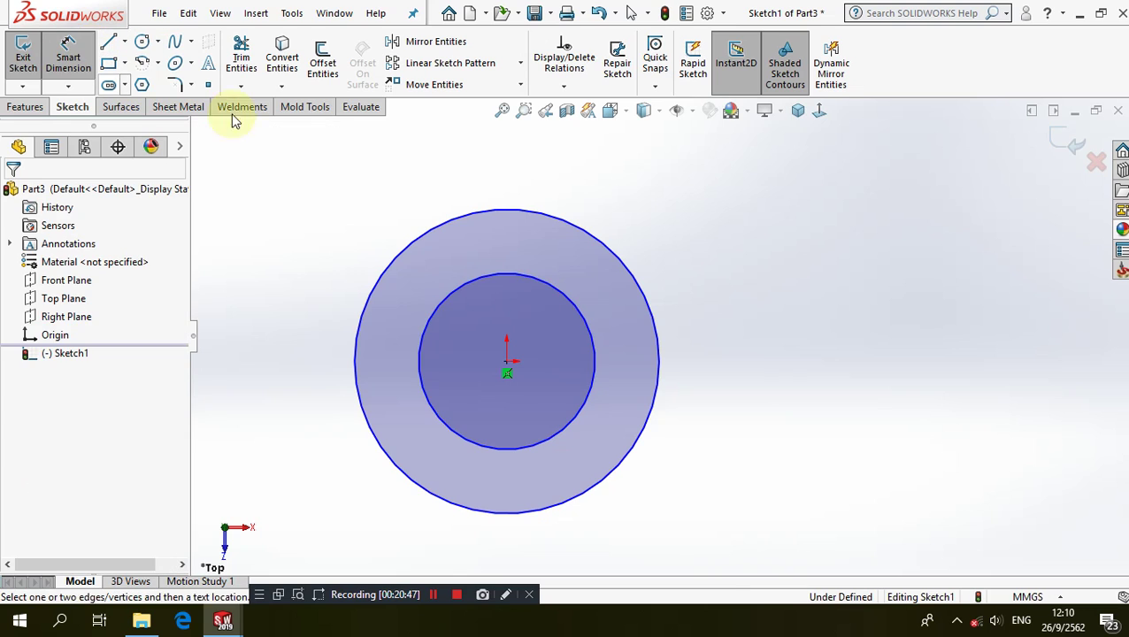
left_click(522, 281)
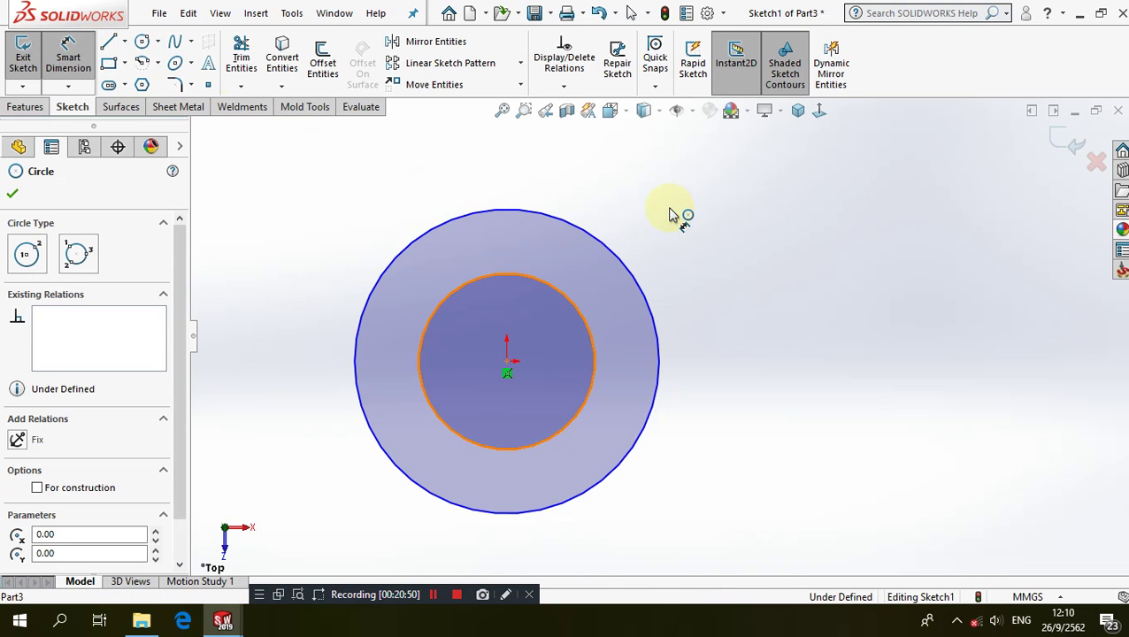
left_click(671, 213)
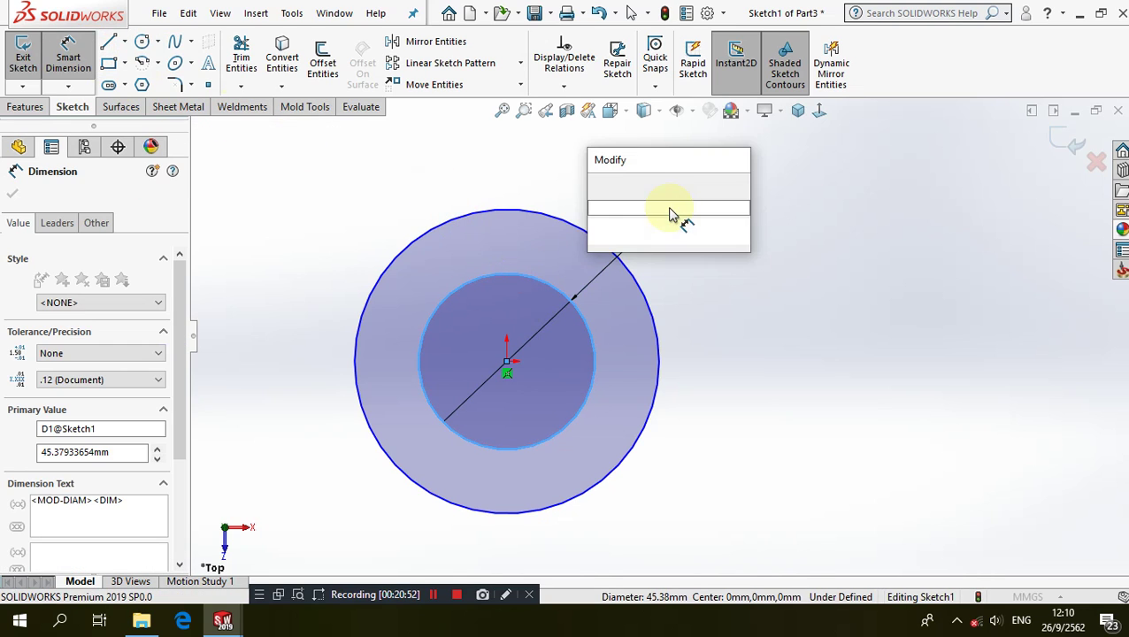
type("38")
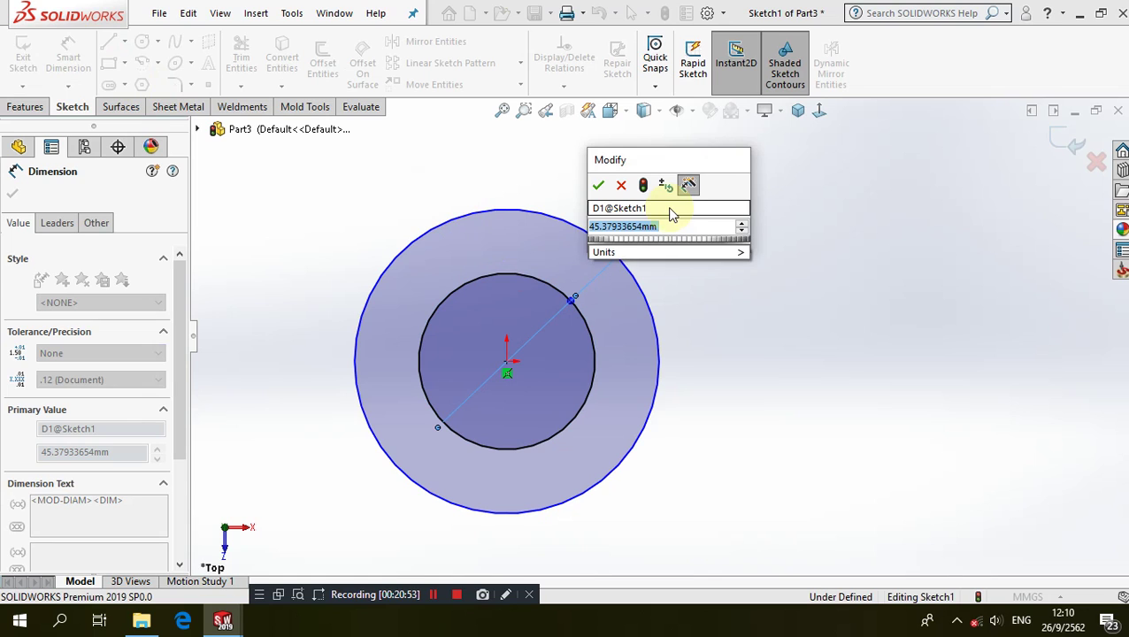
key("Return")
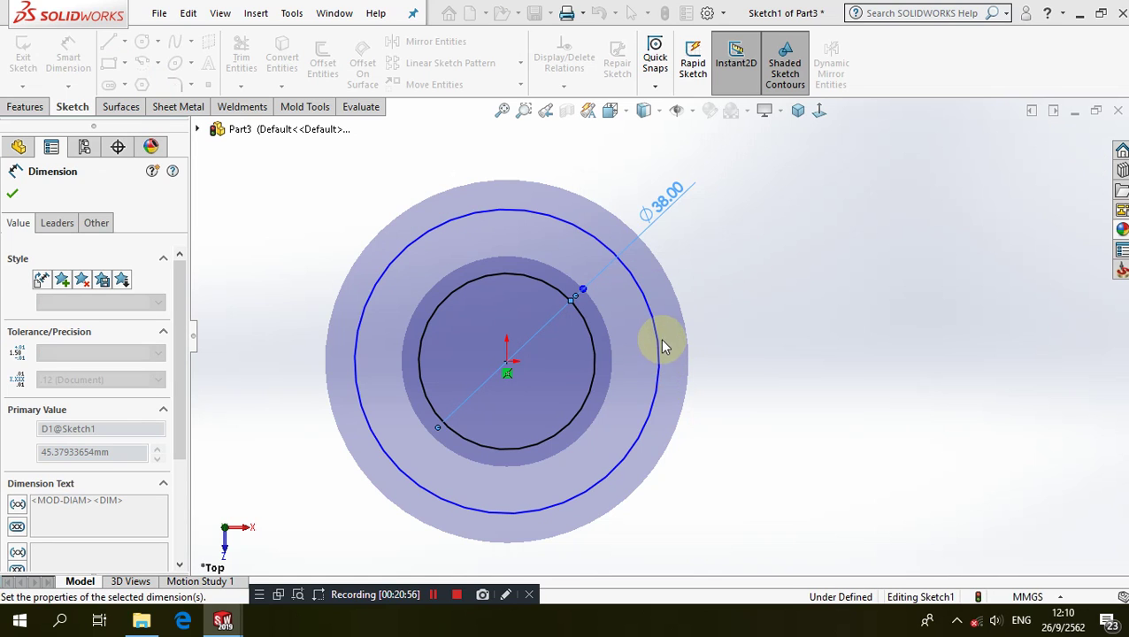
left_click(649, 314)
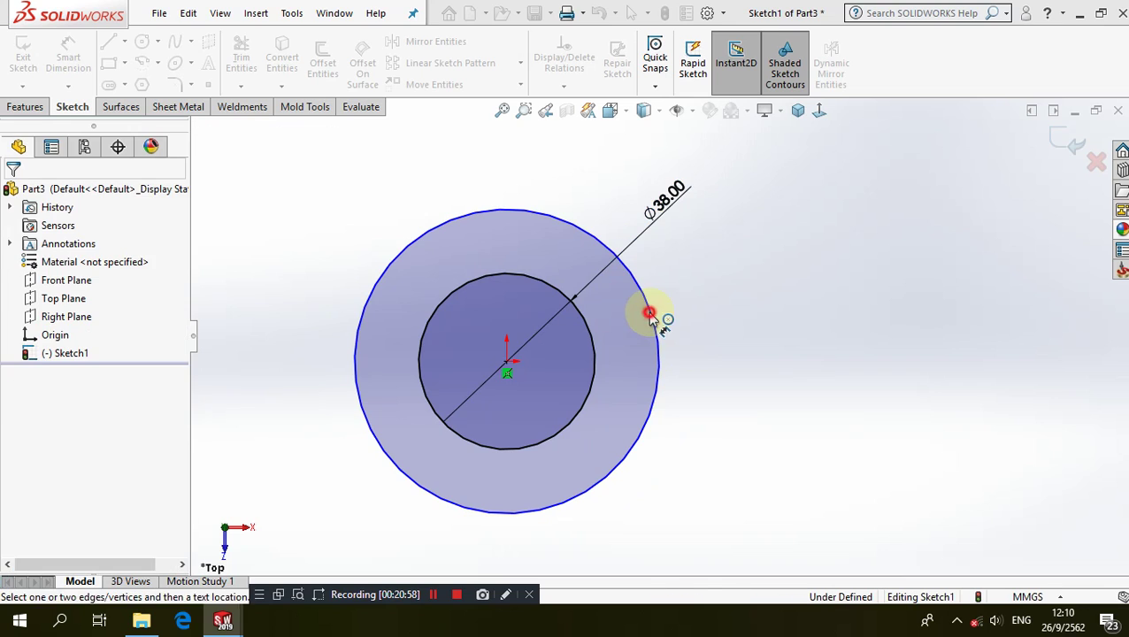
left_click(652, 314)
left_click(720, 276)
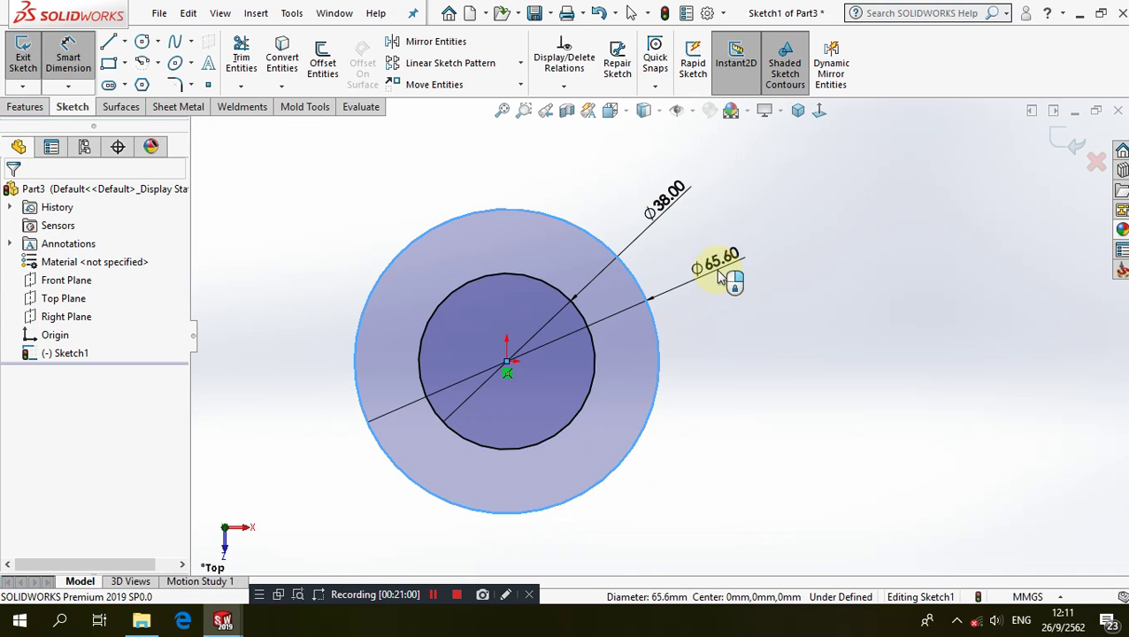
type("55")
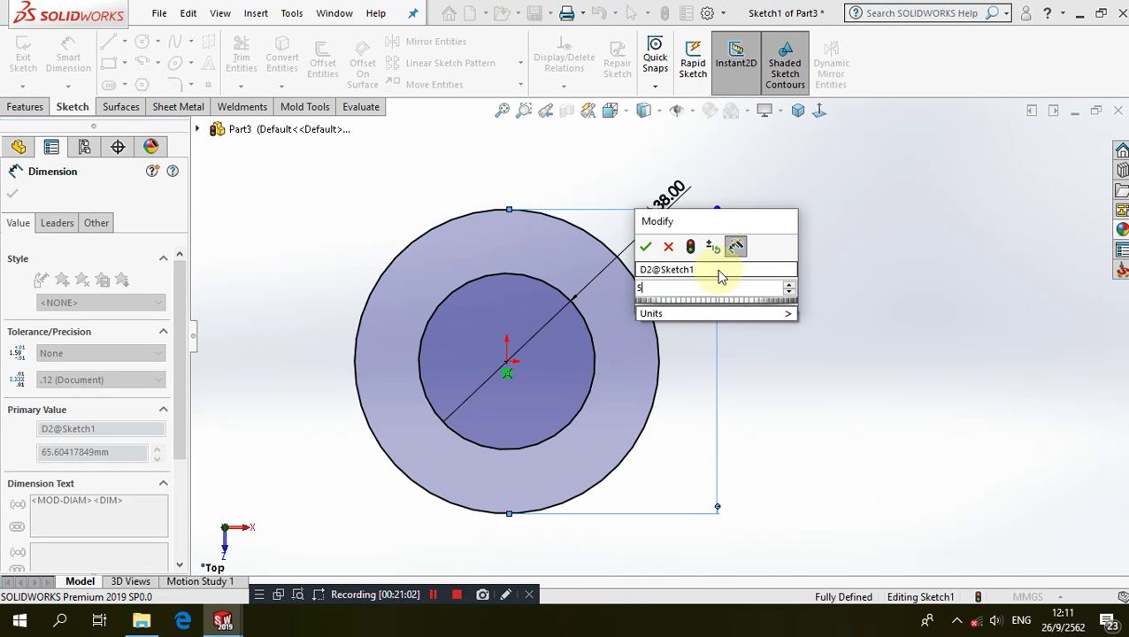
key("Escape")
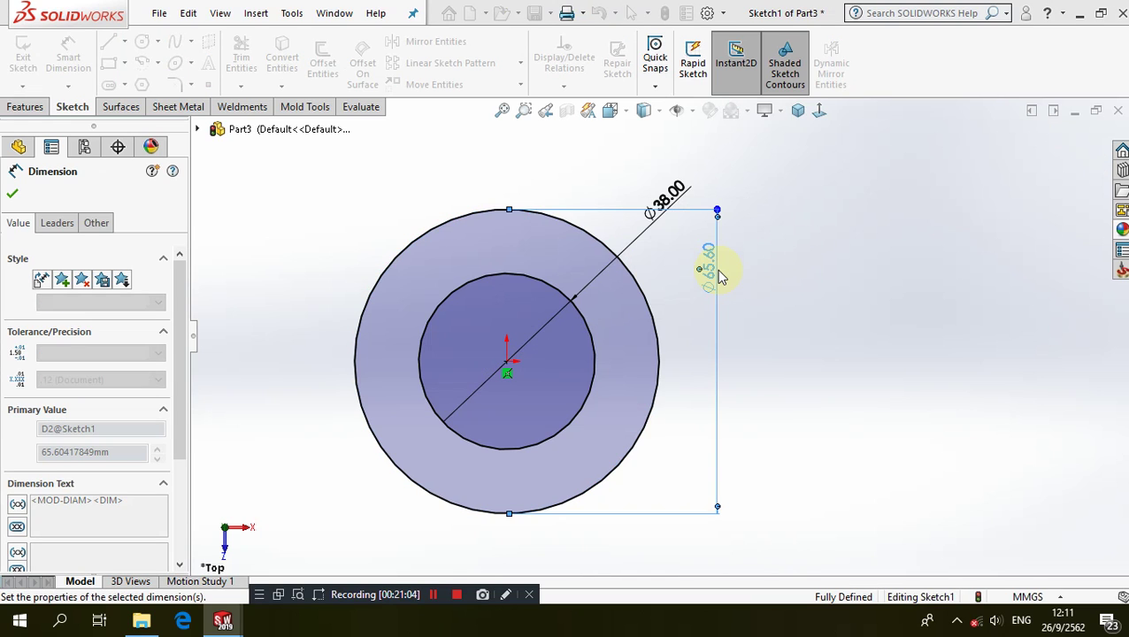
left_click(25, 106)
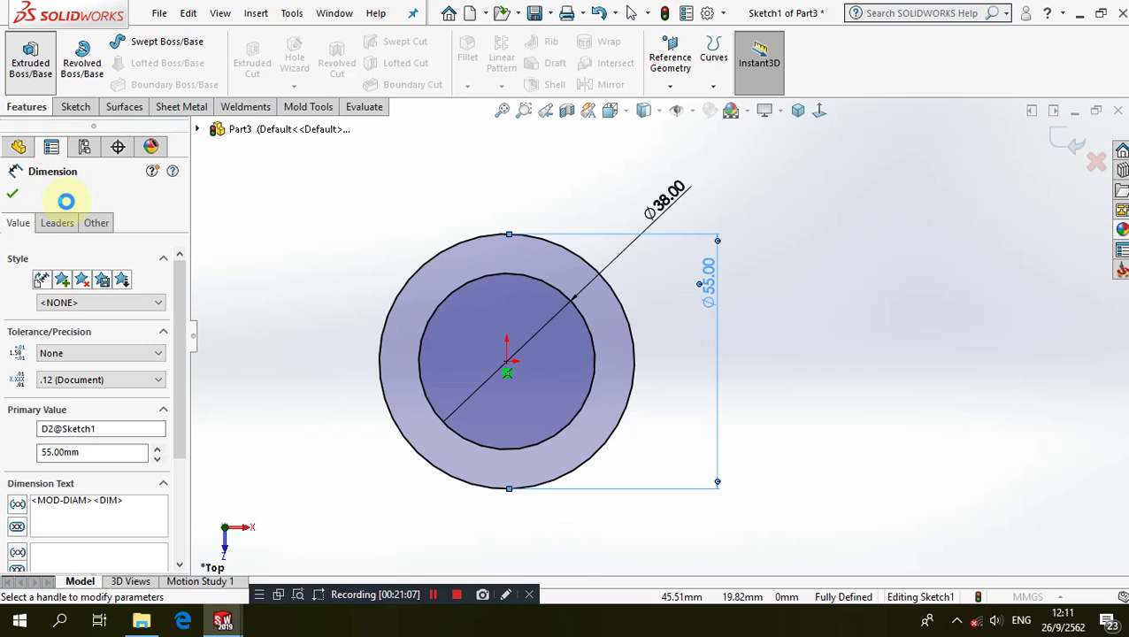
- Extrude the two-circle sketch 24 mm Mid Plane into a hollow ring
left_click(83, 294)
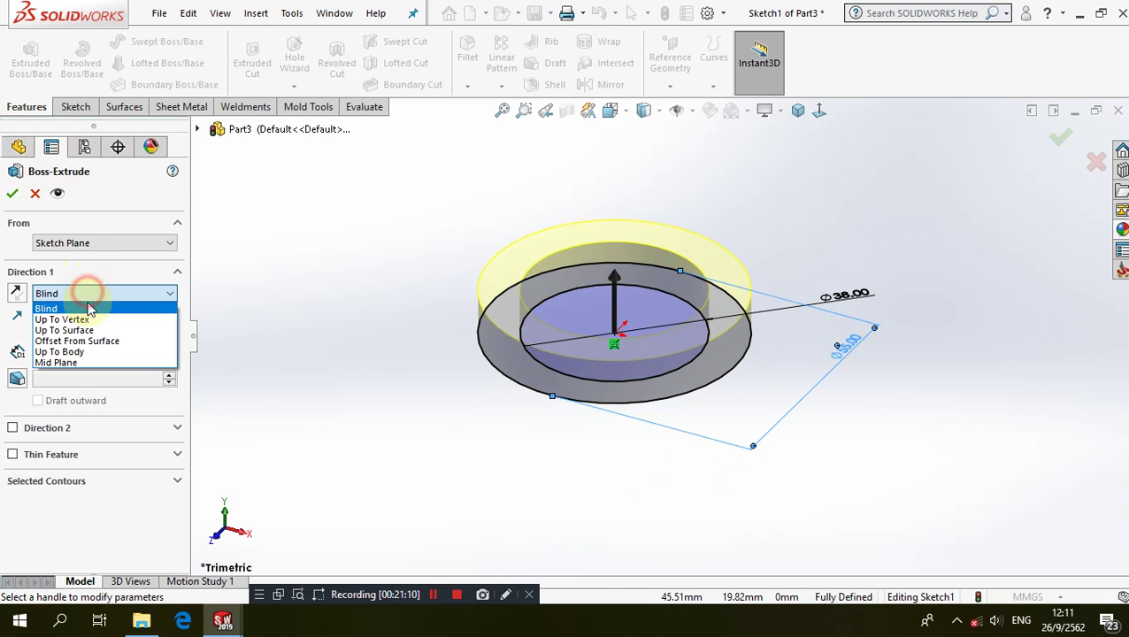
left_click(87, 363)
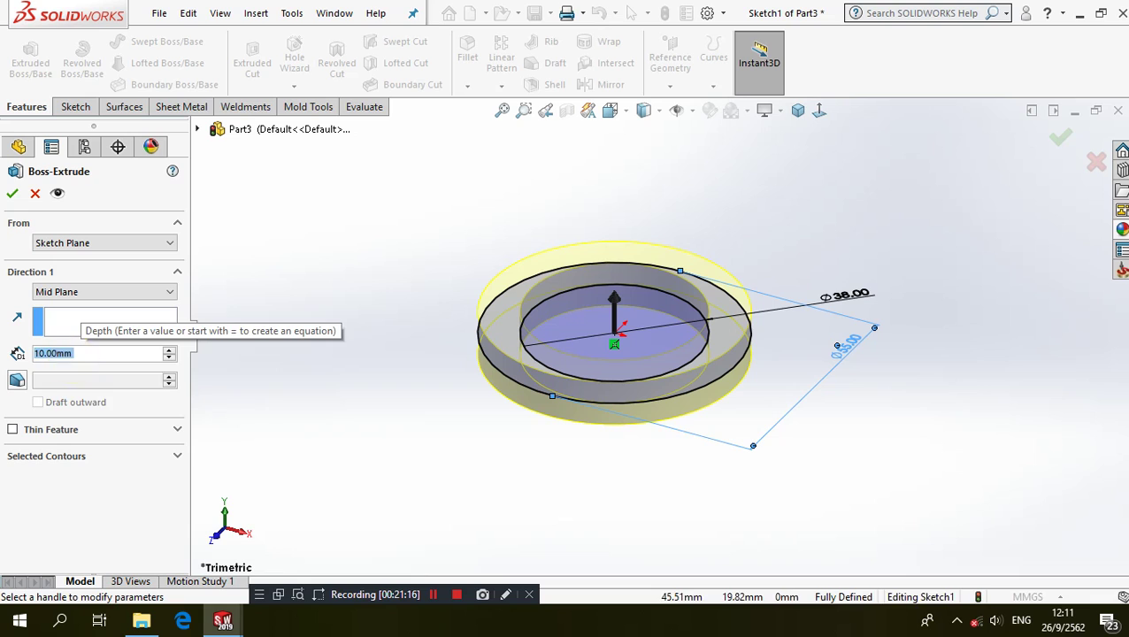
type("24")
key("Return")
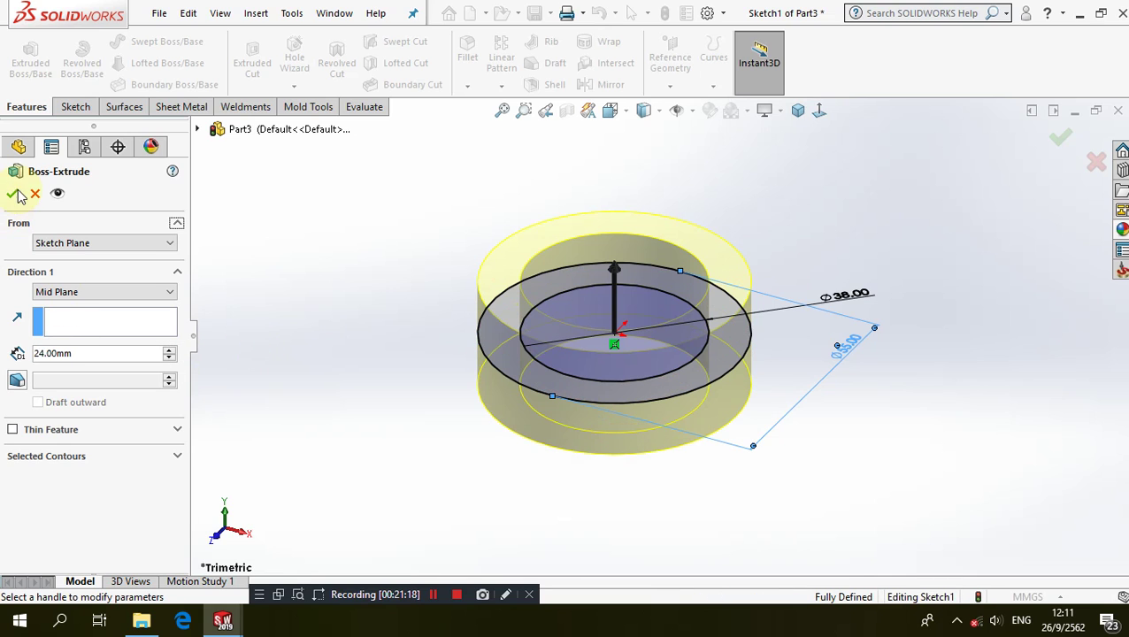
left_click(15, 194)
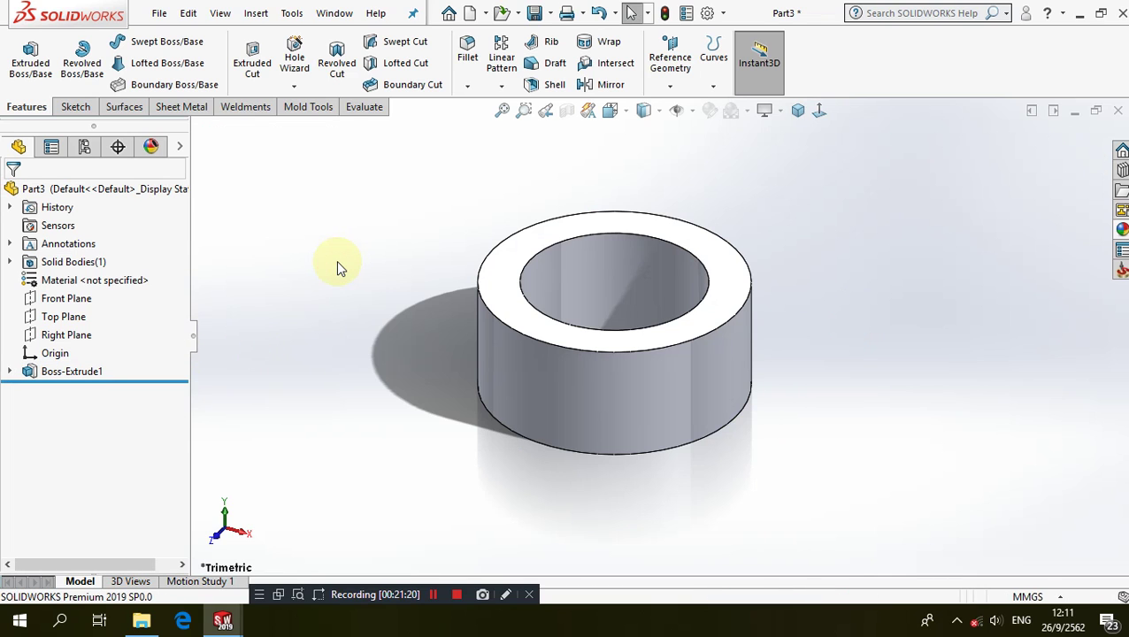
- Start a Top Plane sketch and draw two concentric circles to the right of the ring
scroll(336, 260, "up", 3)
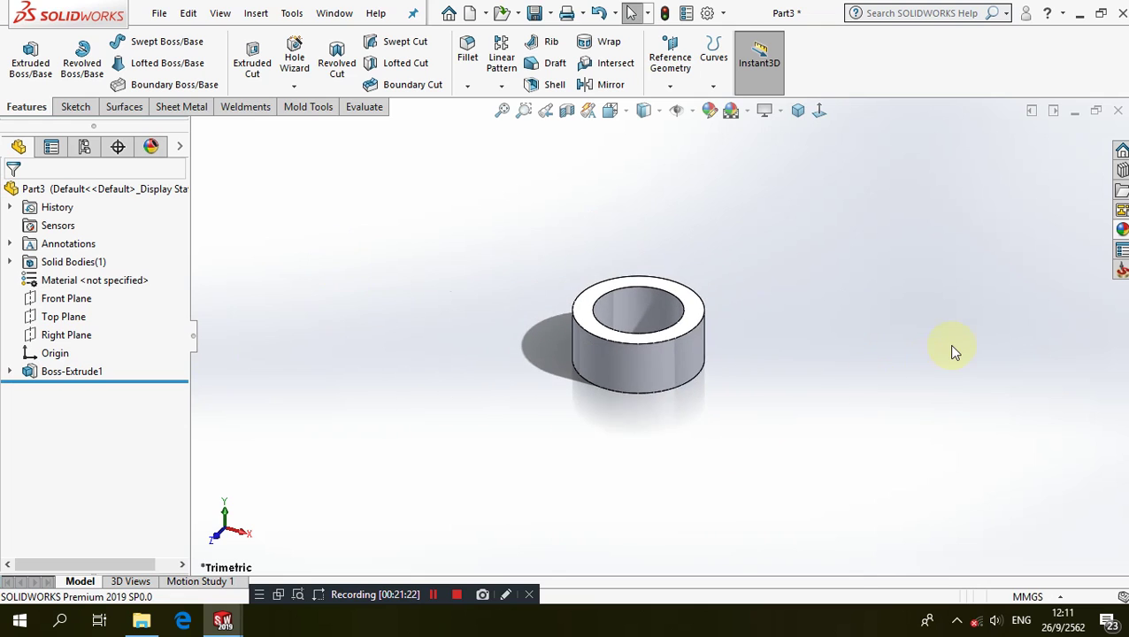
scroll(949, 345, "down", 3)
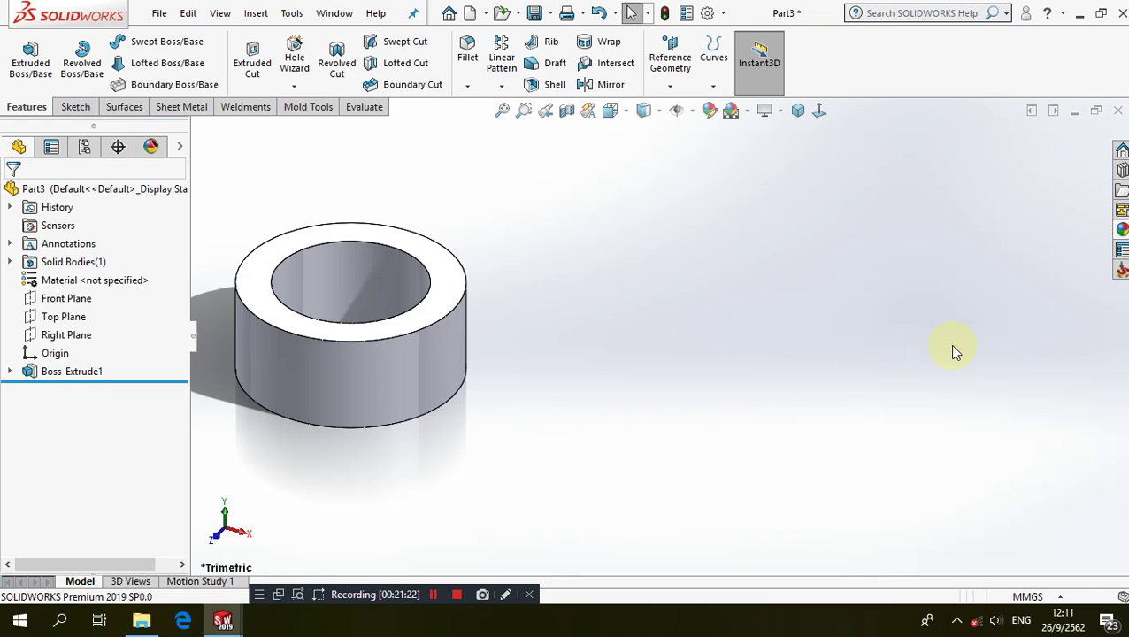
left_click(53, 317)
left_click(60, 295)
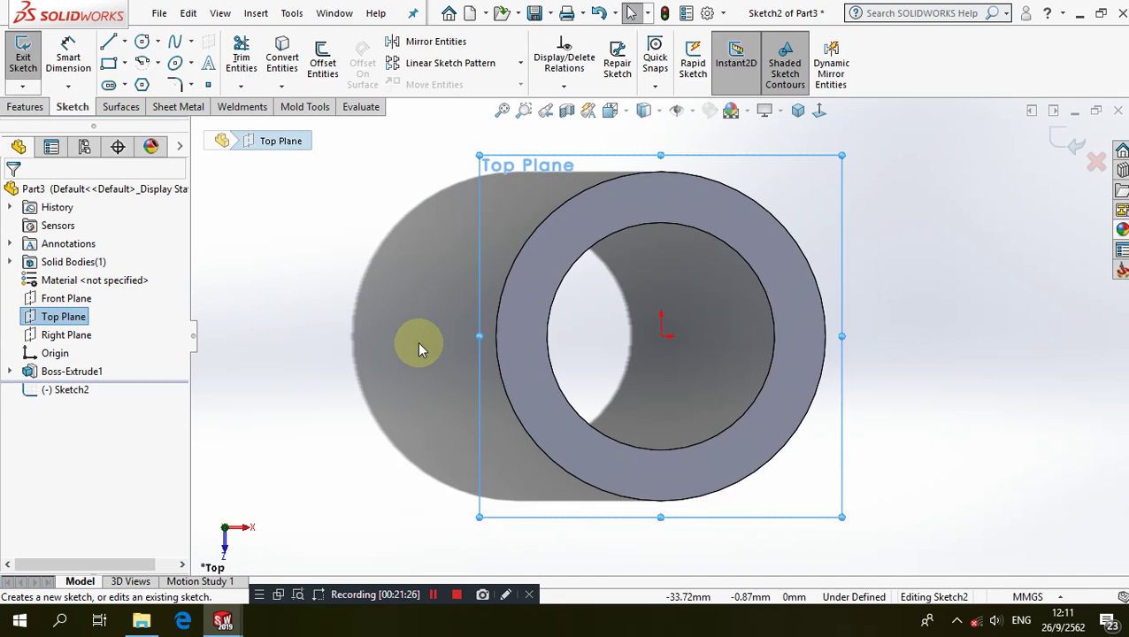
scroll(418, 341, "up", 2)
scroll(1108, 339, "down", 3)
scroll(688, 362, "up", 1)
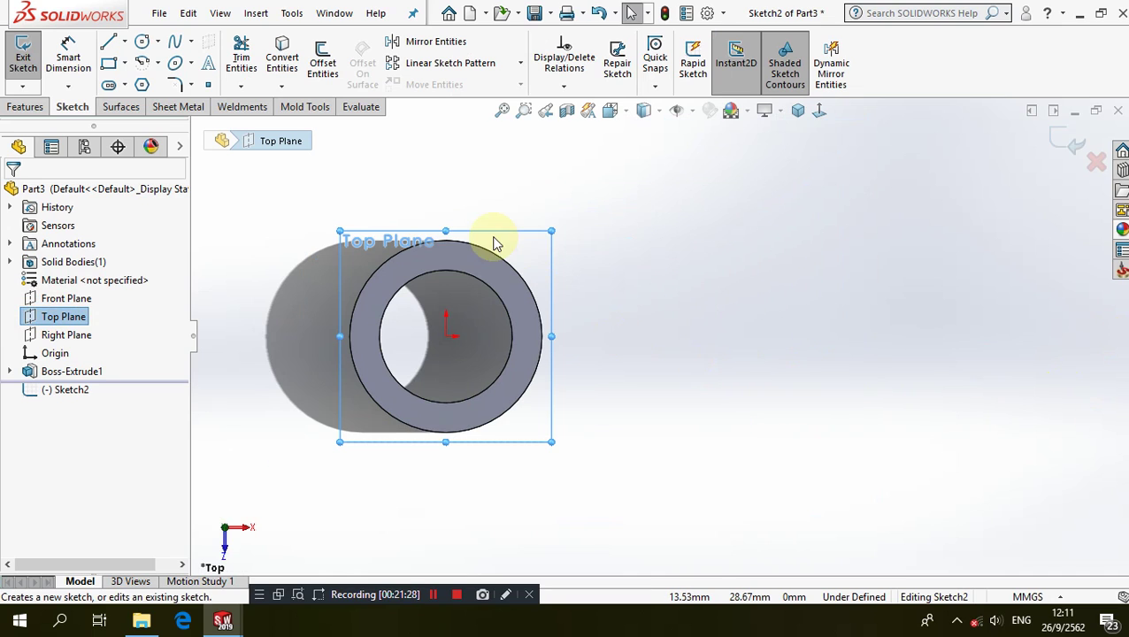
left_click(144, 42)
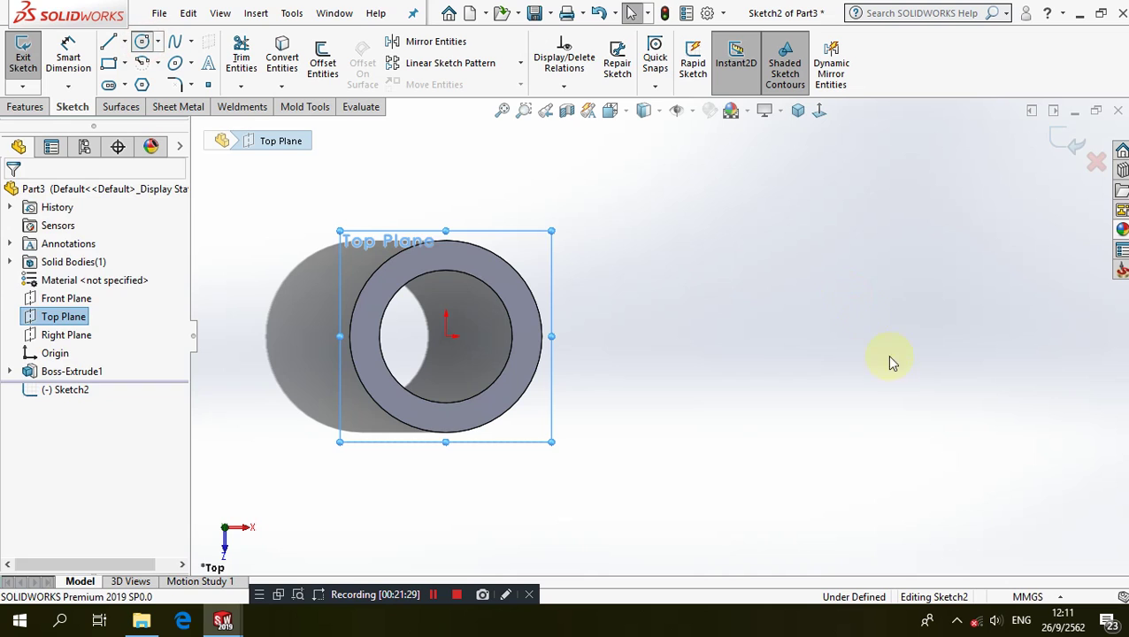
left_click(752, 335)
left_click(791, 305)
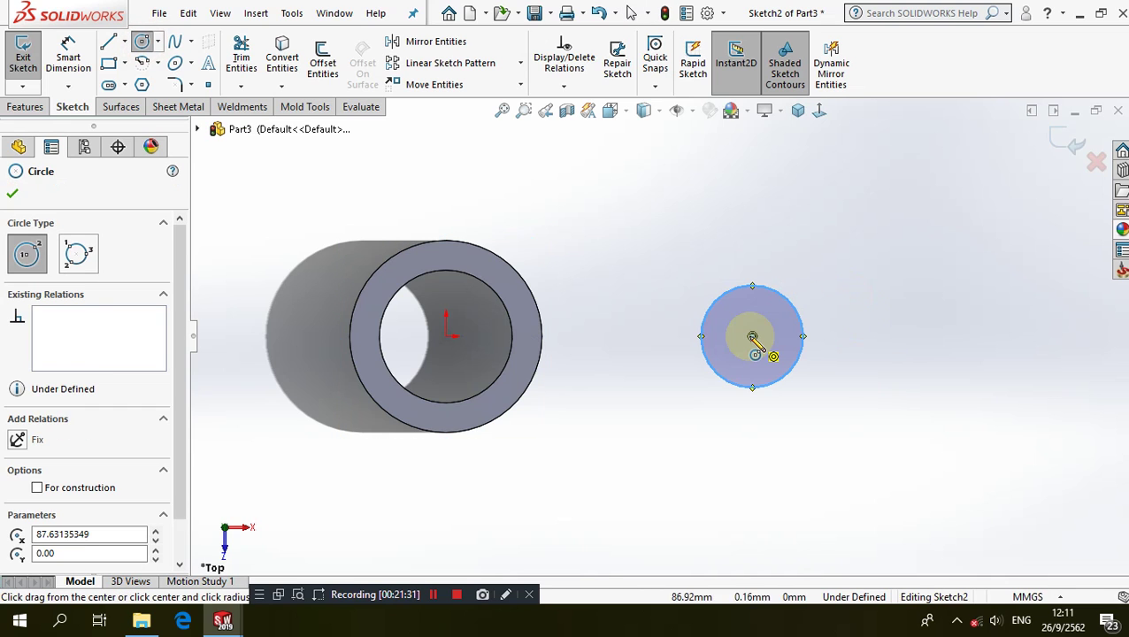
left_click(752, 336)
left_click(776, 317)
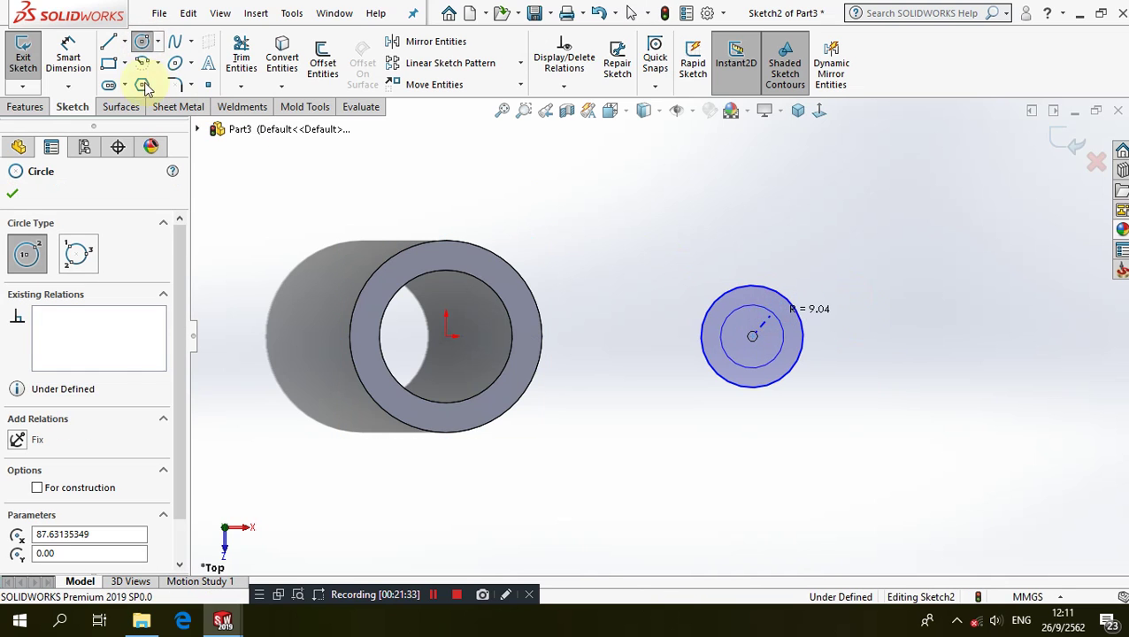
- Dimension the new circles to ⌀34 outer and ⌀22 inner
left_click(69, 56)
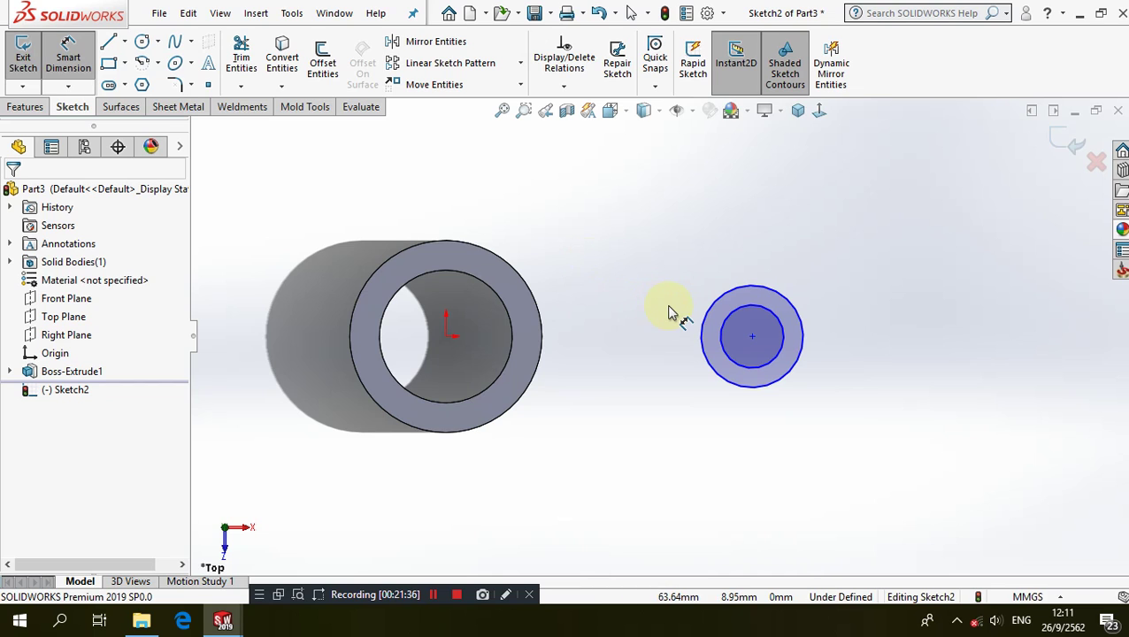
left_click(795, 311)
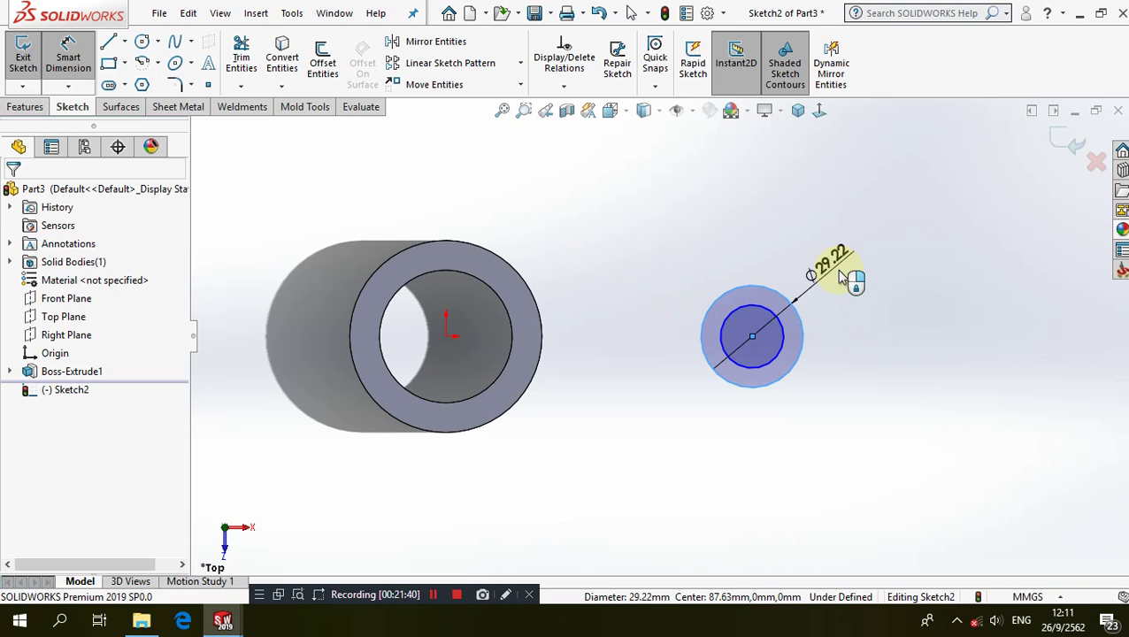
left_click(837, 269)
type("34")
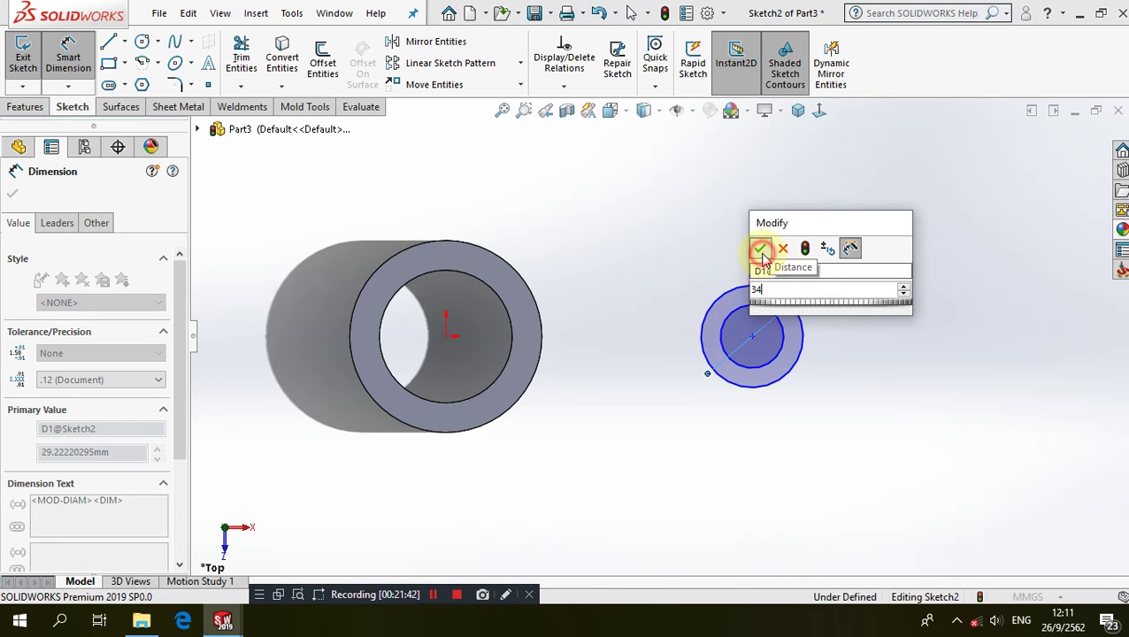
left_click(762, 252)
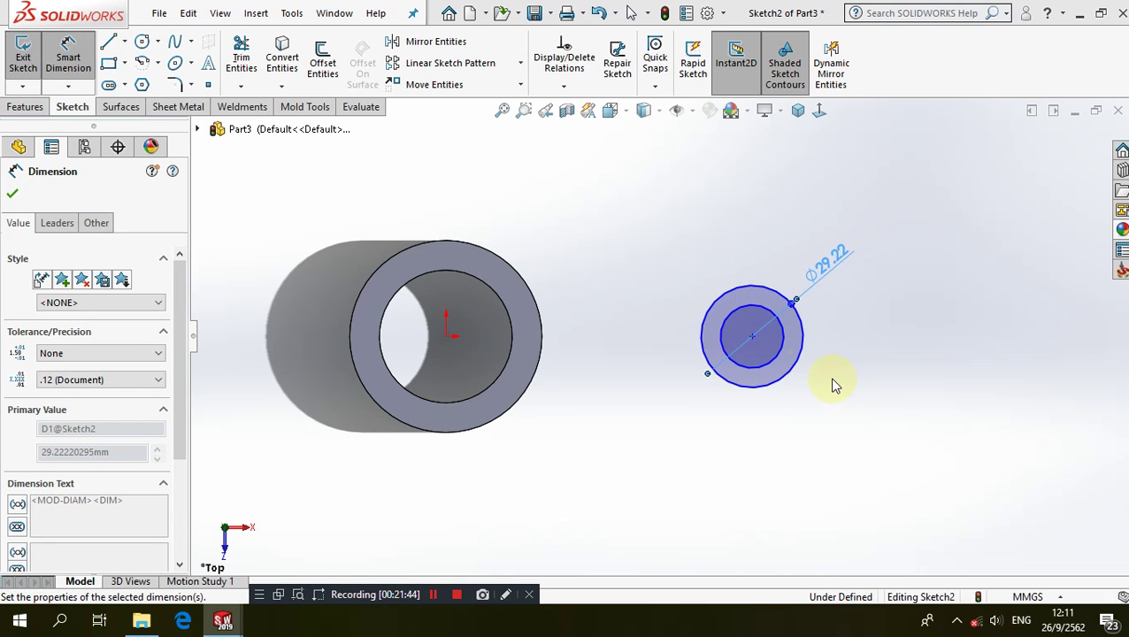
left_click(743, 314)
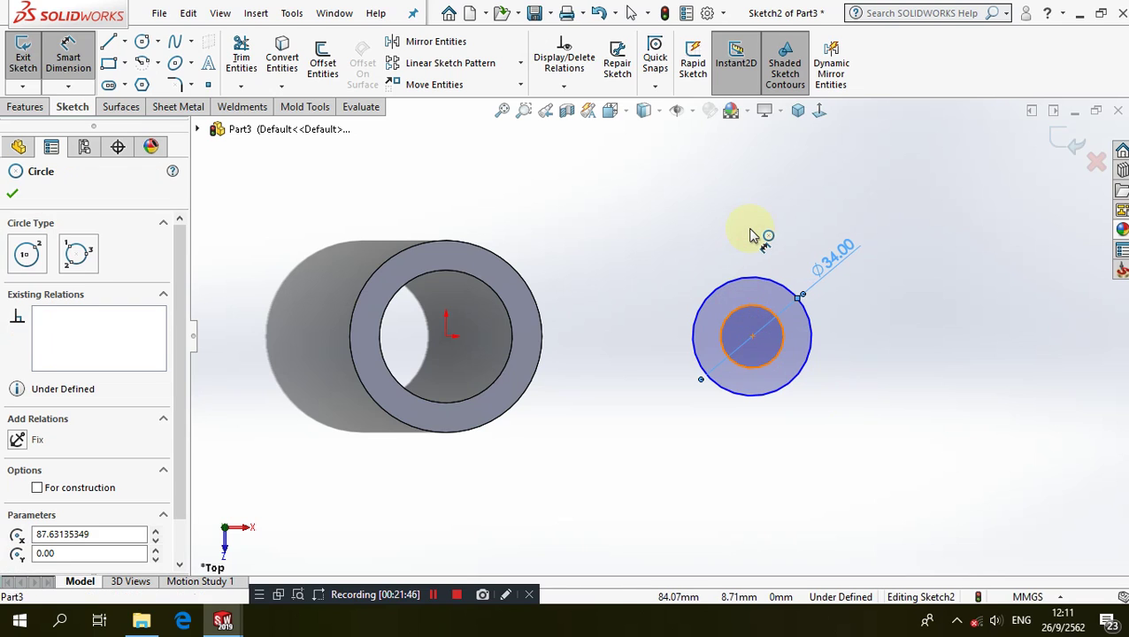
left_click(758, 232)
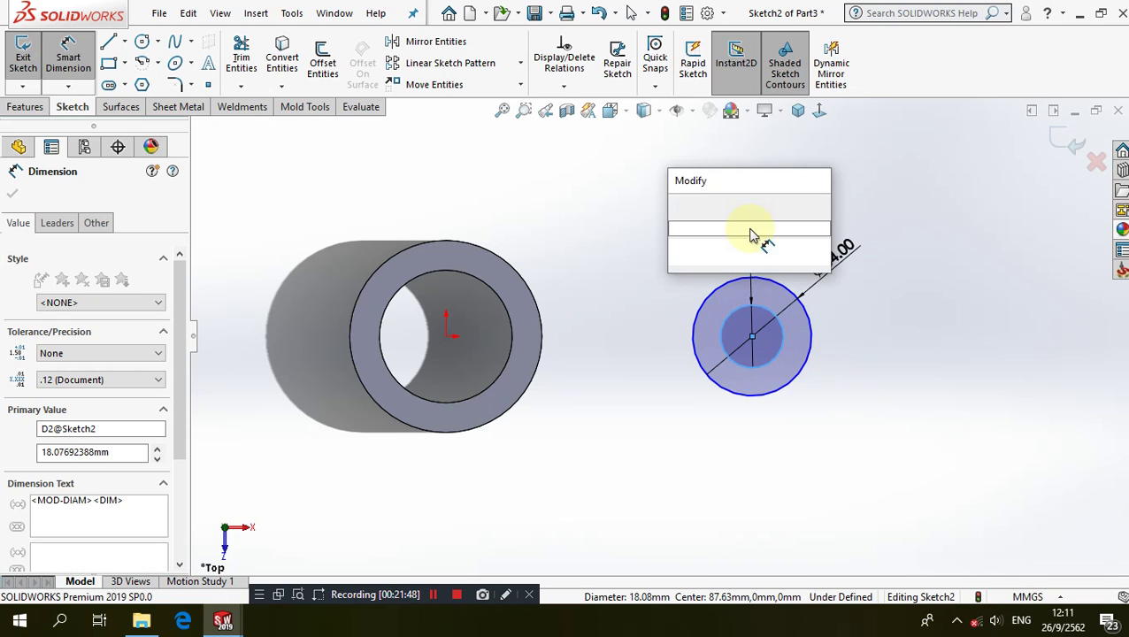
left_click(584, 269)
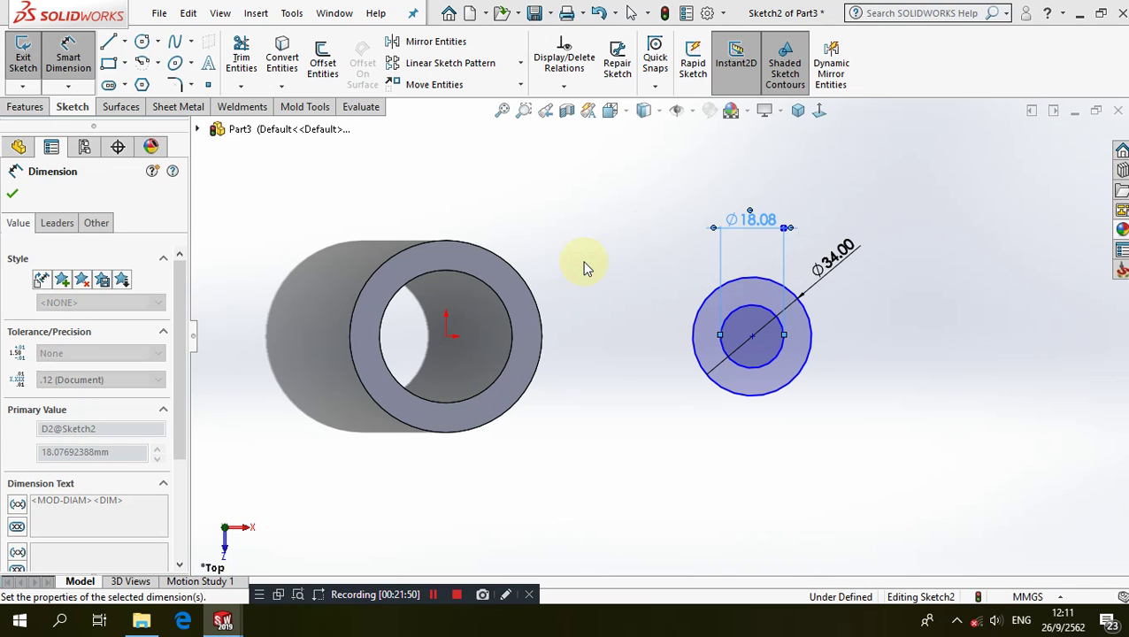
key("Escape")
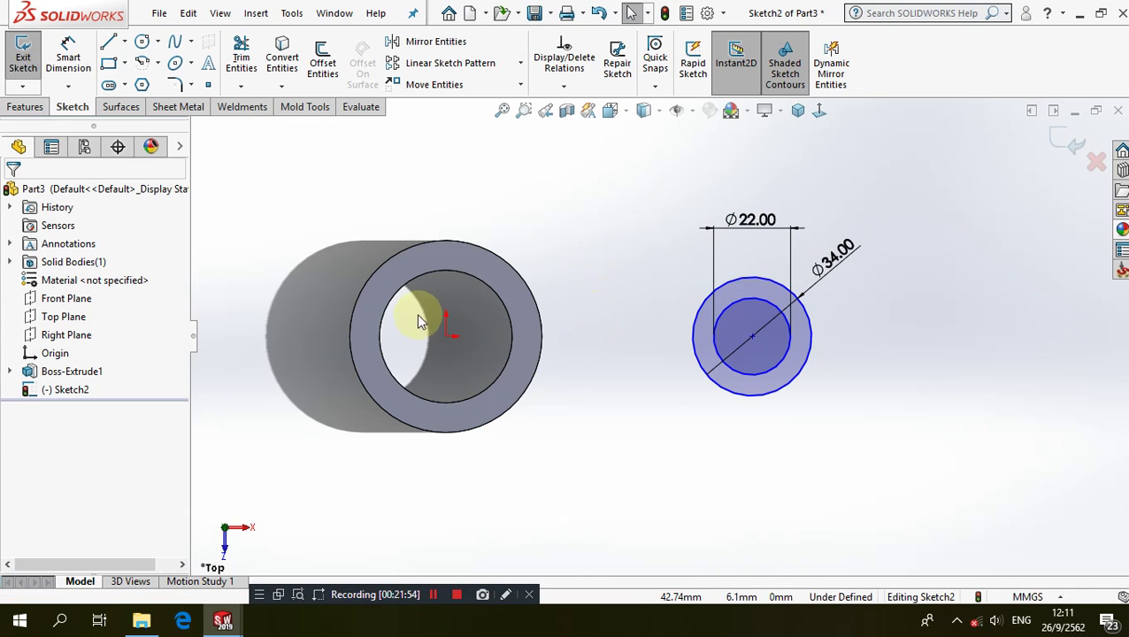
- Add a Horizontal relation between the origin and the small circles' centre
left_click(447, 336)
left_click(752, 337, "ctrl")
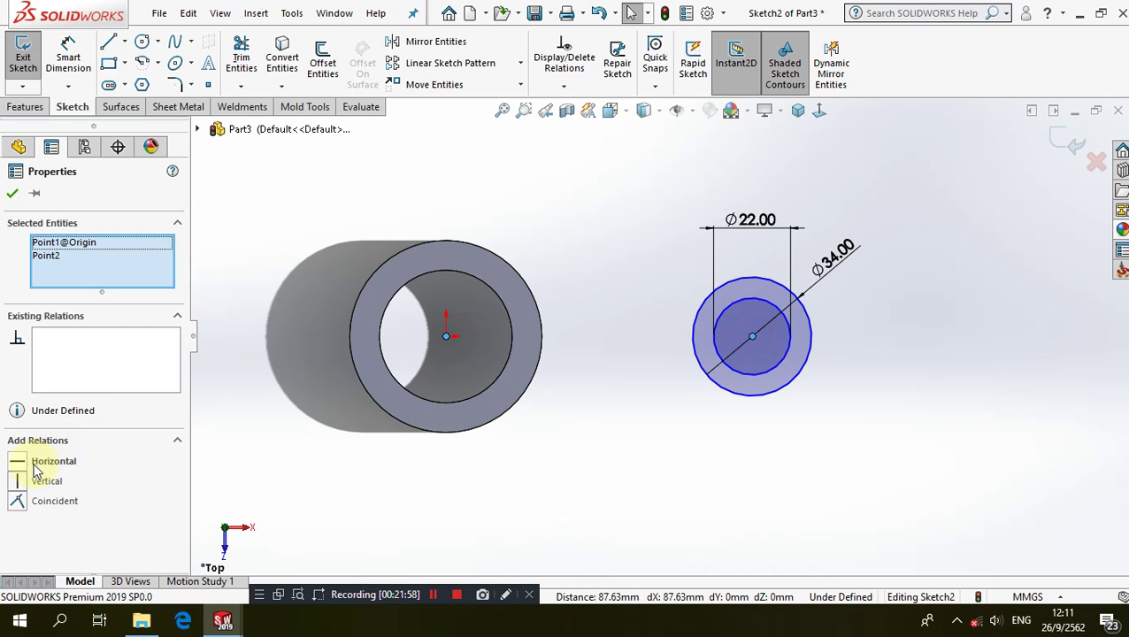
left_click(365, 504)
scroll(659, 335, "down", 2)
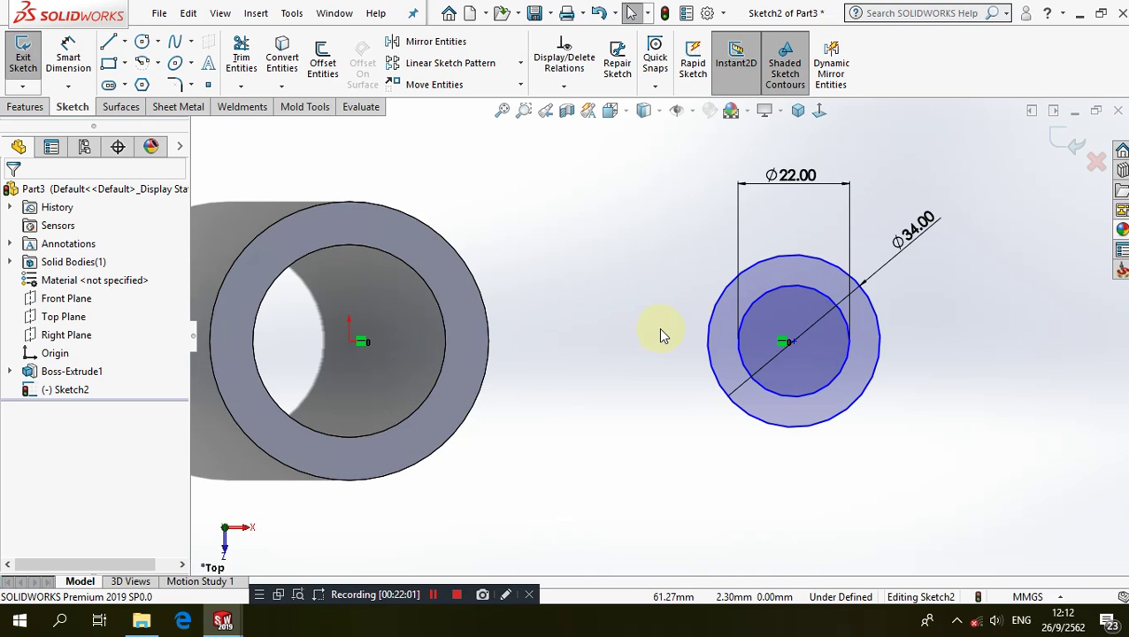
- Dimension the centre-to-centre distance as 150
left_click(71, 53)
left_click(788, 339)
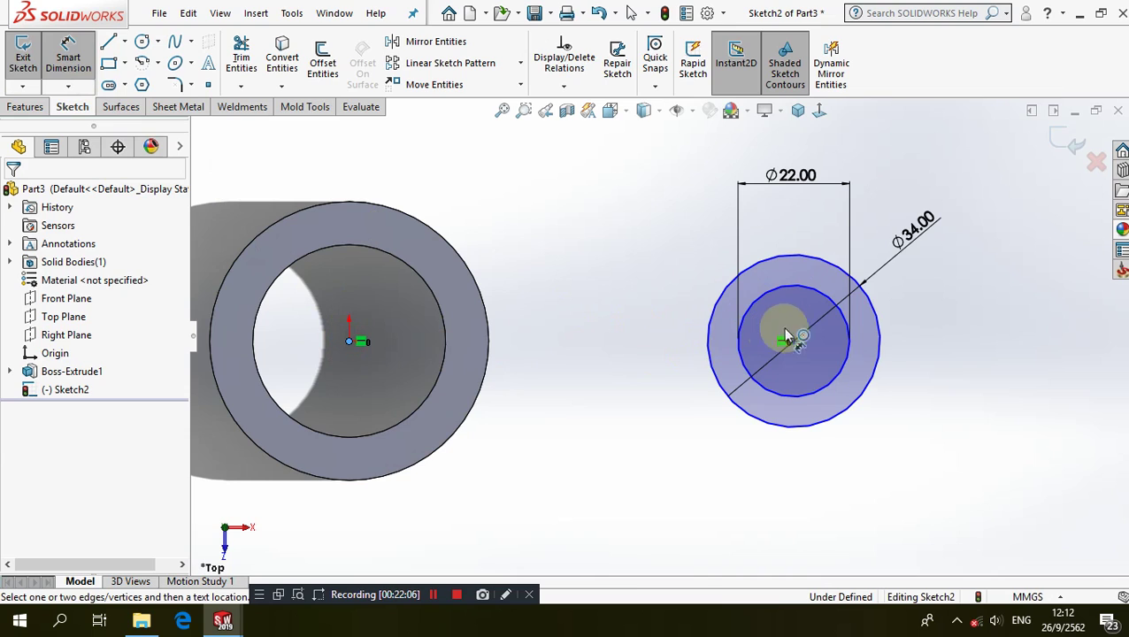
left_click(572, 480)
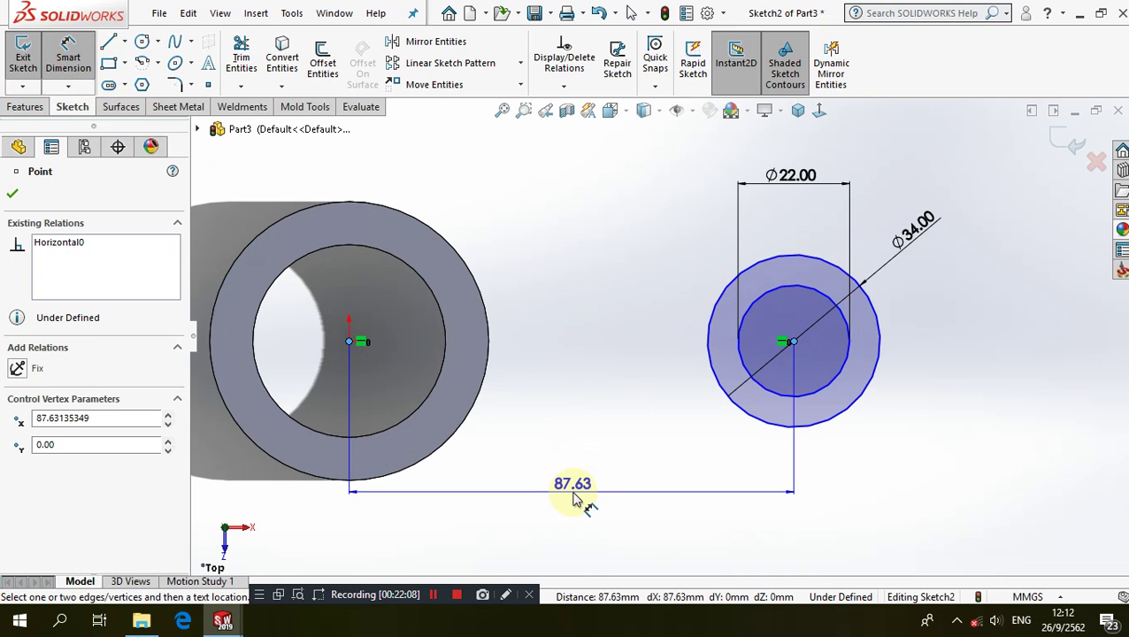
left_click(572, 498)
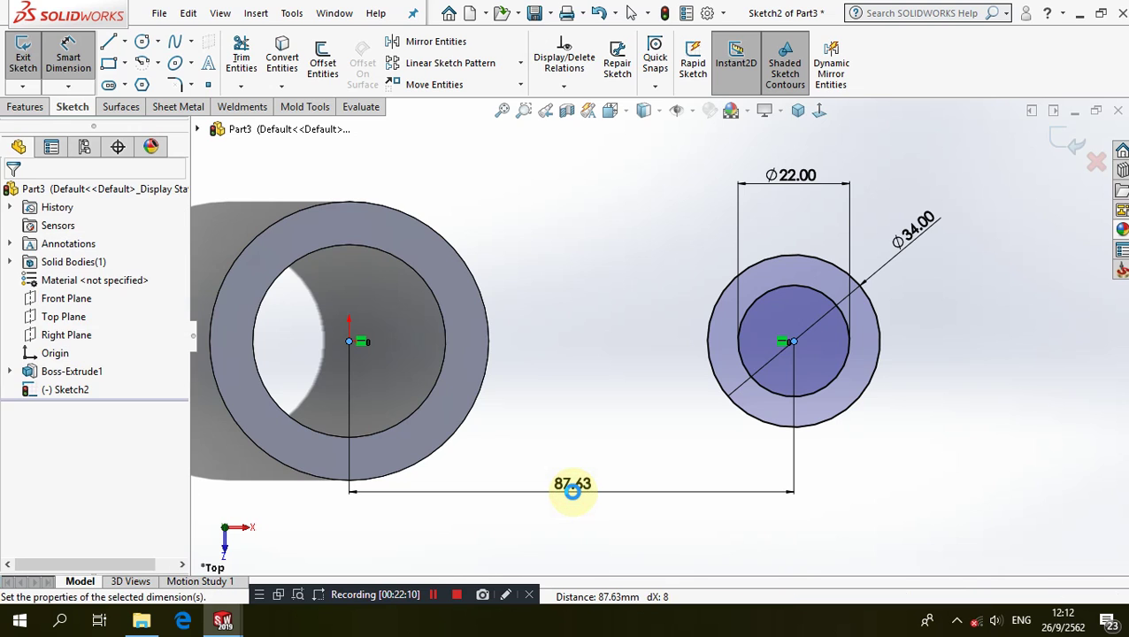
type("150")
key("Return")
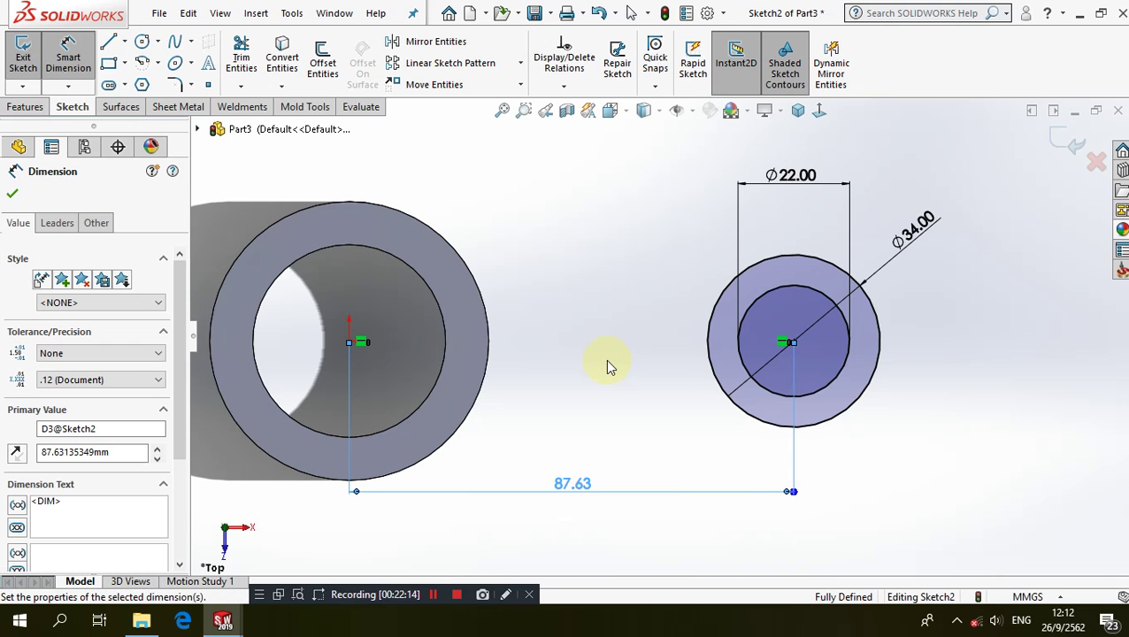
- Extrude the ⌀34/⌀22 circles Mid Plane as Boss-Extrude2
left_click(27, 107)
left_click(30, 55)
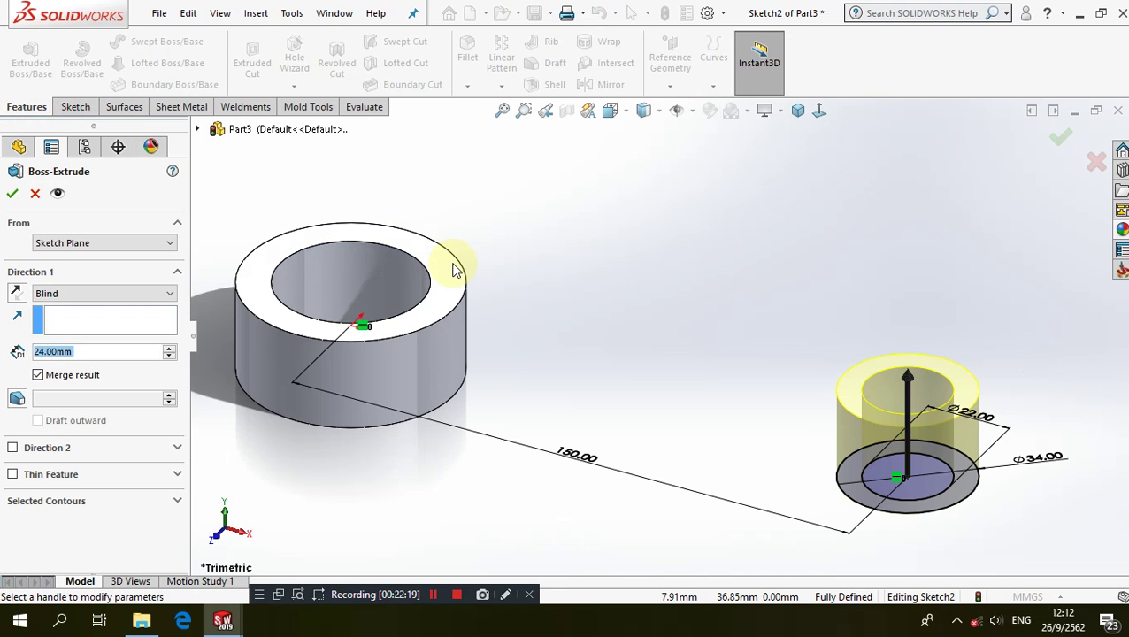
left_click(131, 293)
left_click(99, 368)
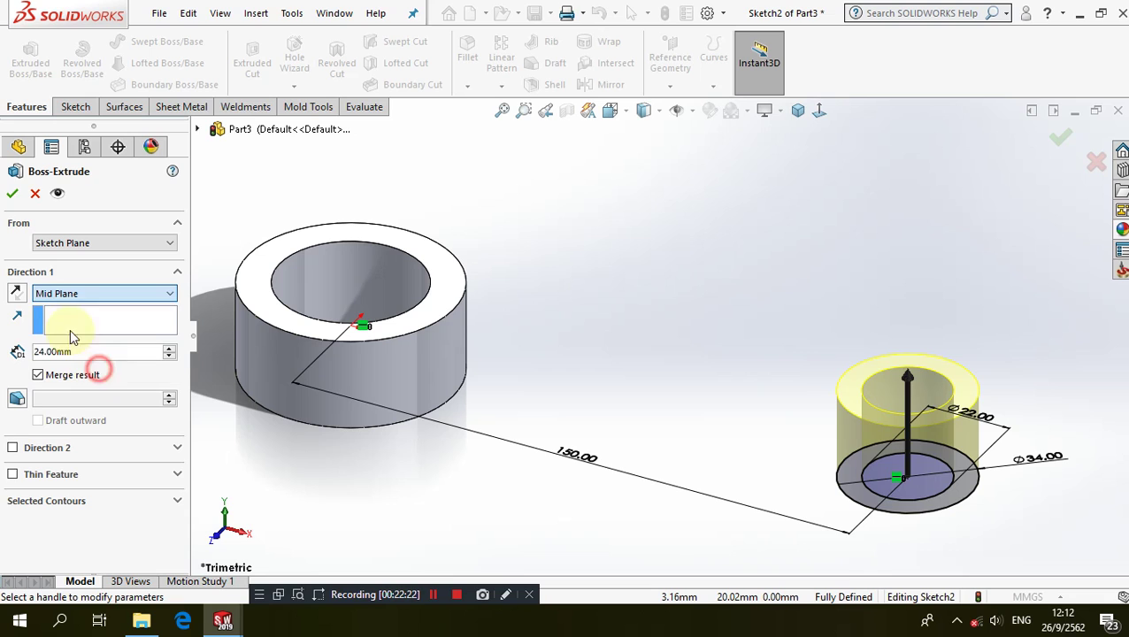
left_click(12, 193)
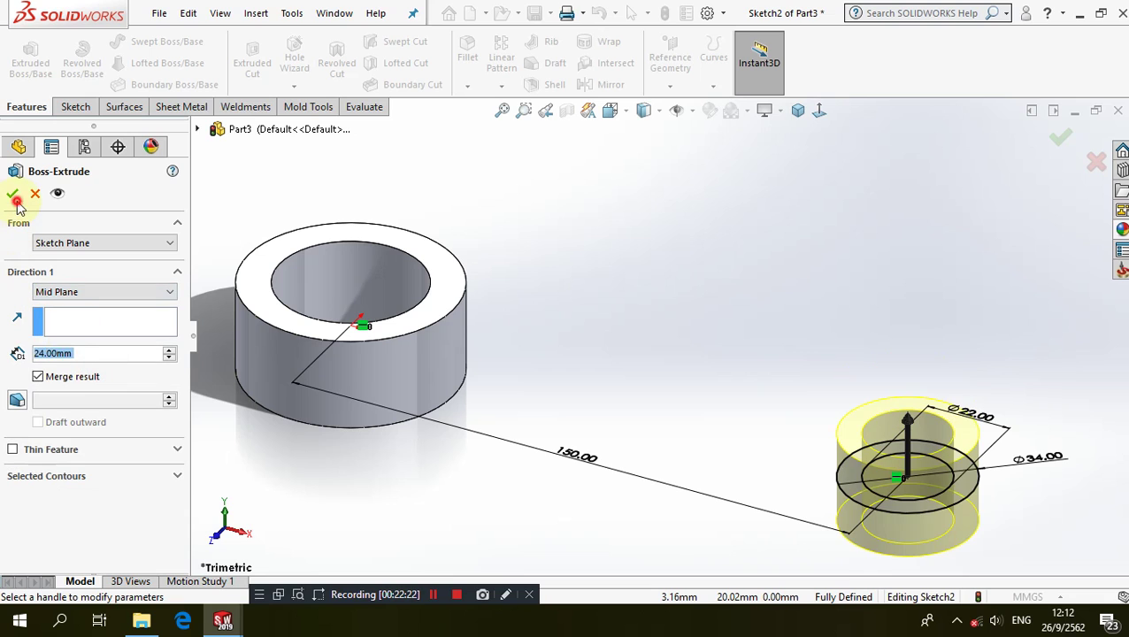
- In a new Top Plane sketch, convert both ring bosses' outer edges into circles
left_click(711, 203)
left_click(86, 306)
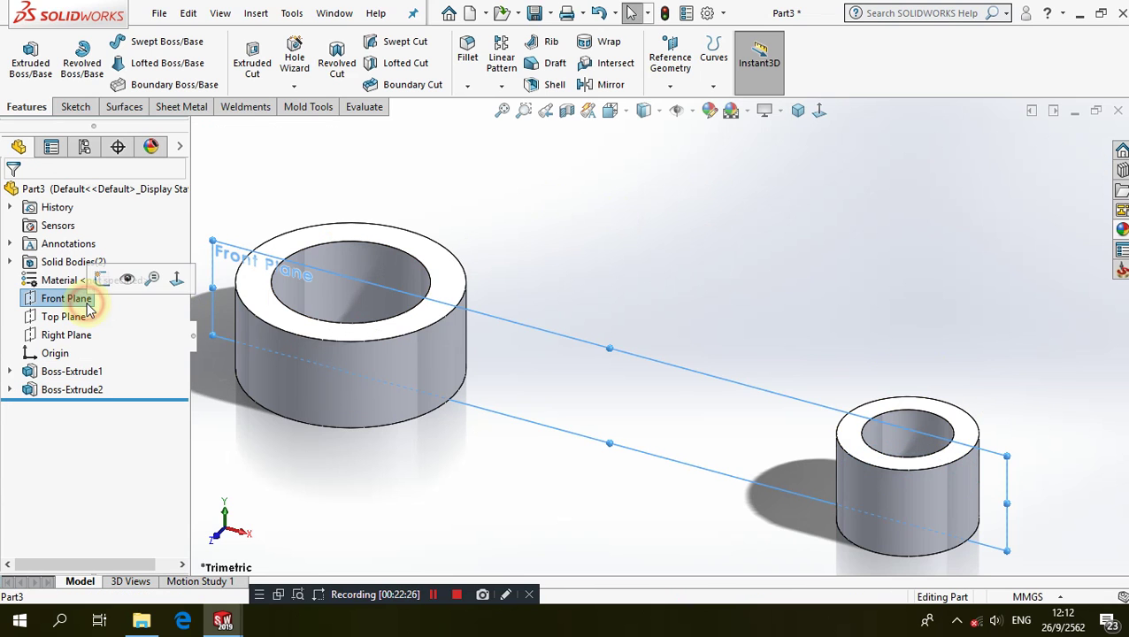
left_click(86, 316)
left_click(103, 294)
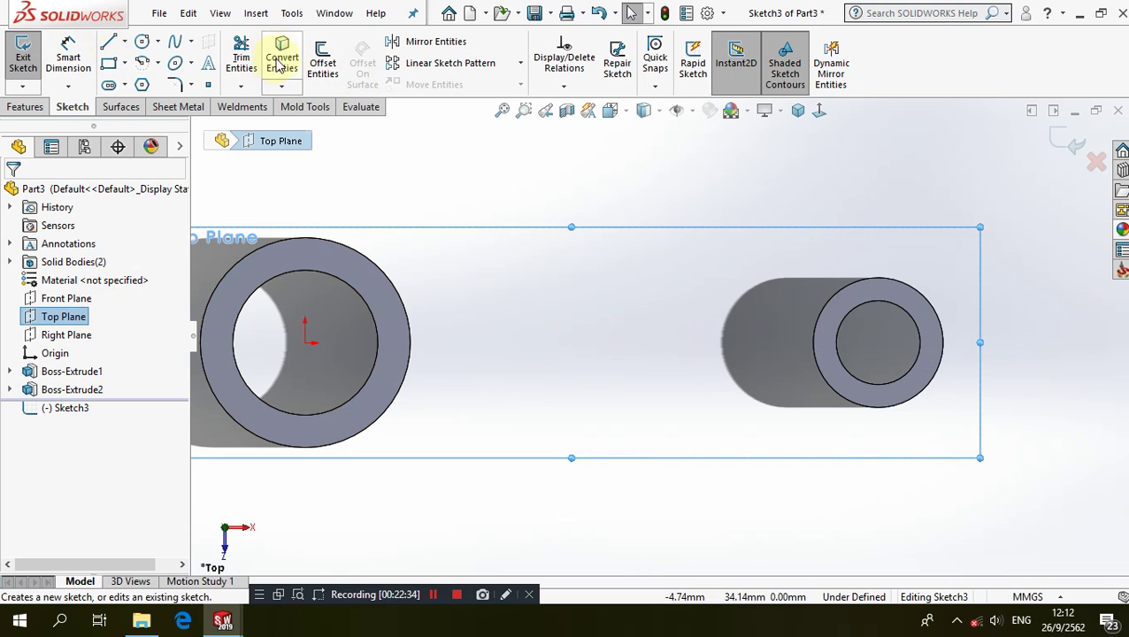
left_click(279, 69)
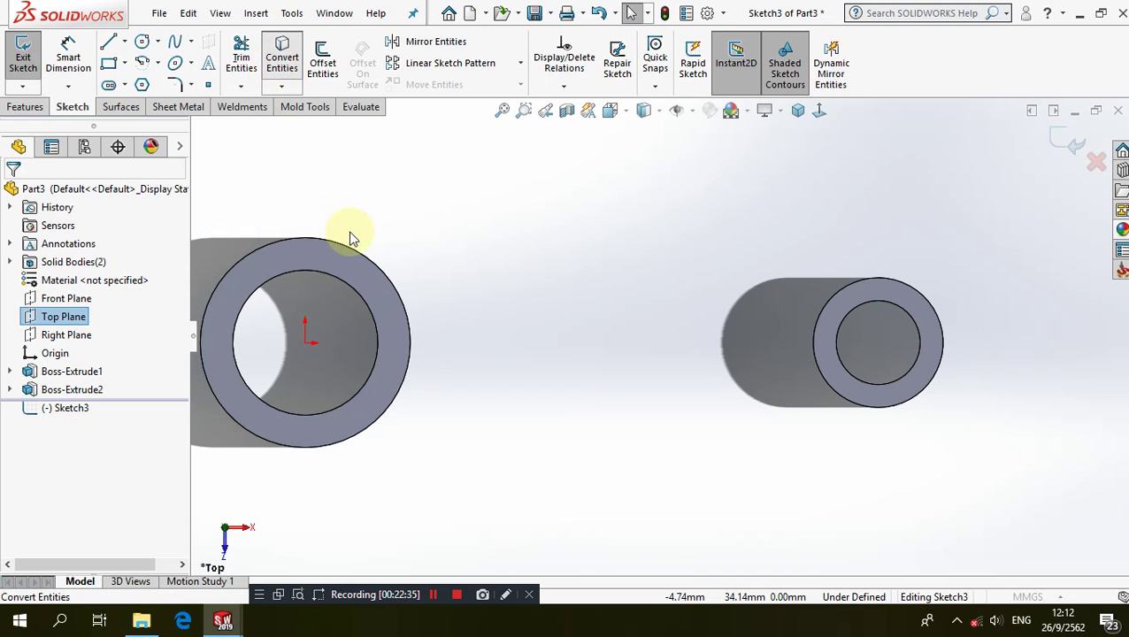
left_click(421, 256)
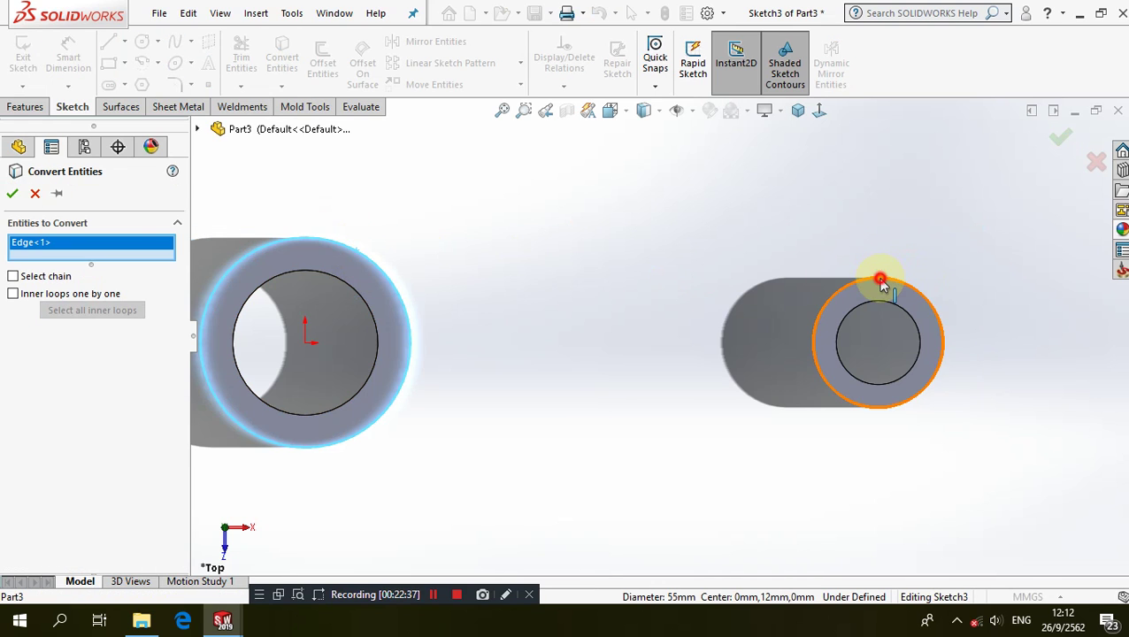
left_click(878, 278)
left_click(16, 194)
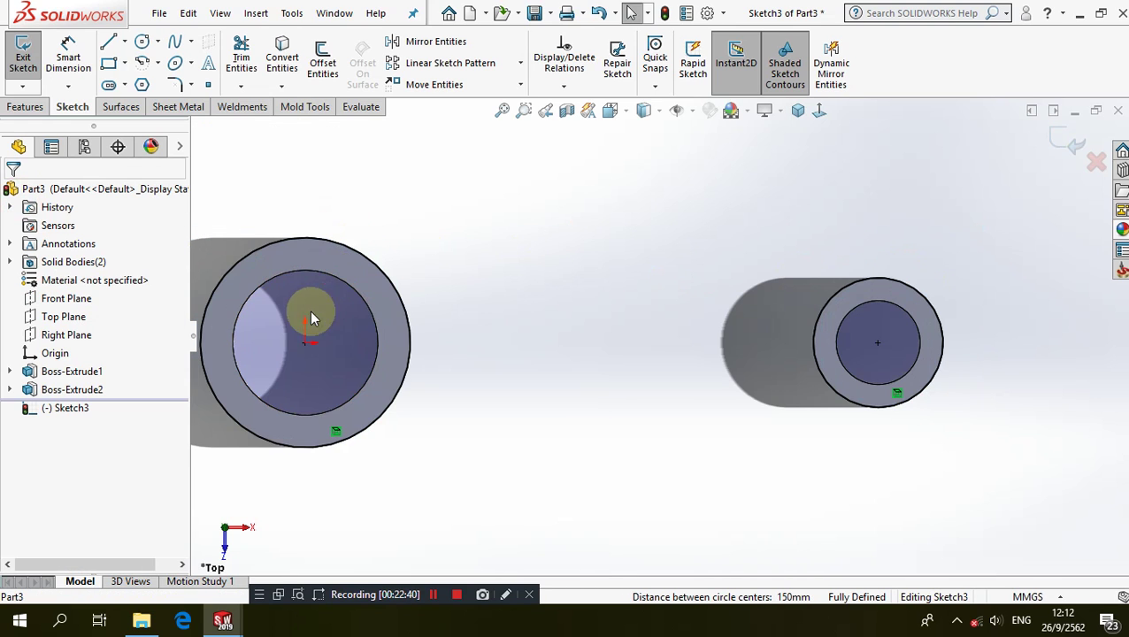
left_click(106, 64)
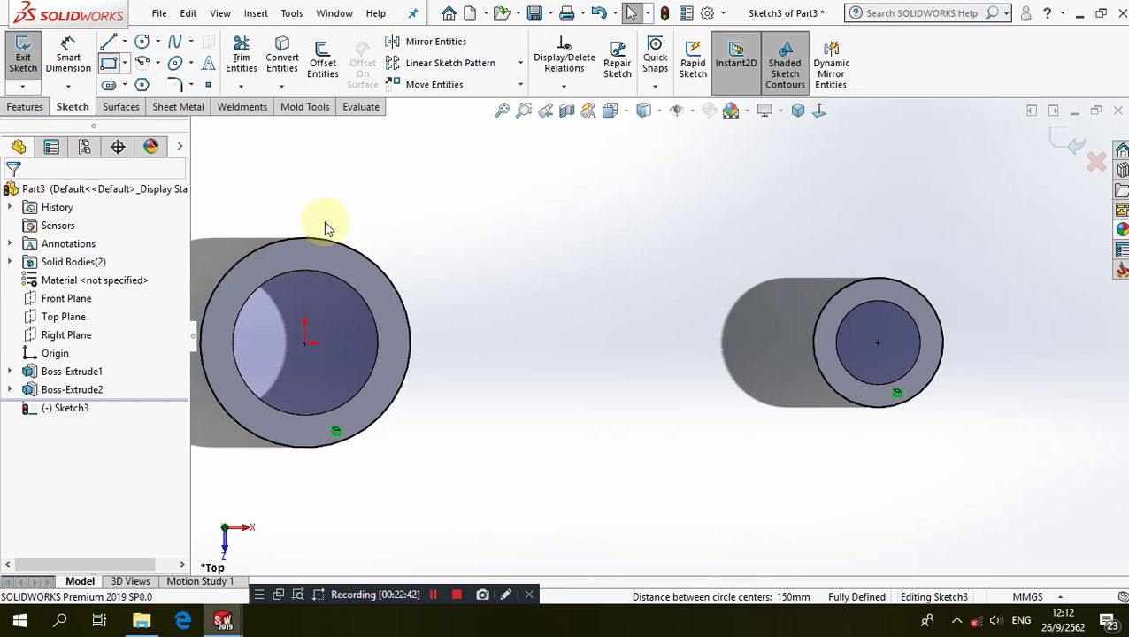
- Draw a corner rectangle spanning from the left circle to the right circle
left_click(398, 290)
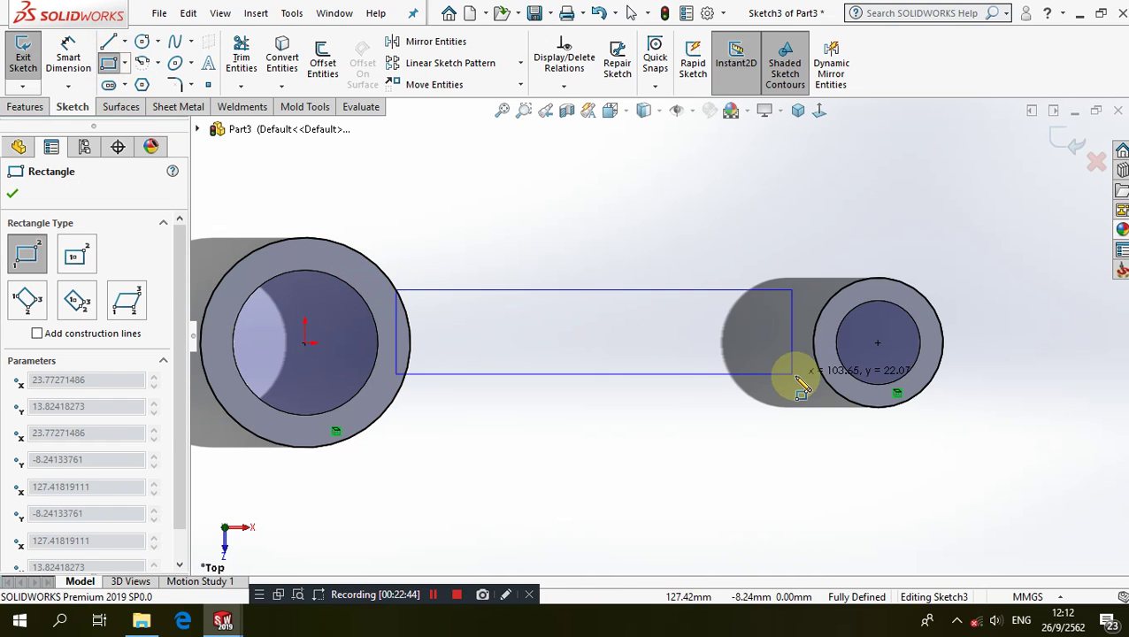
left_click(826, 382)
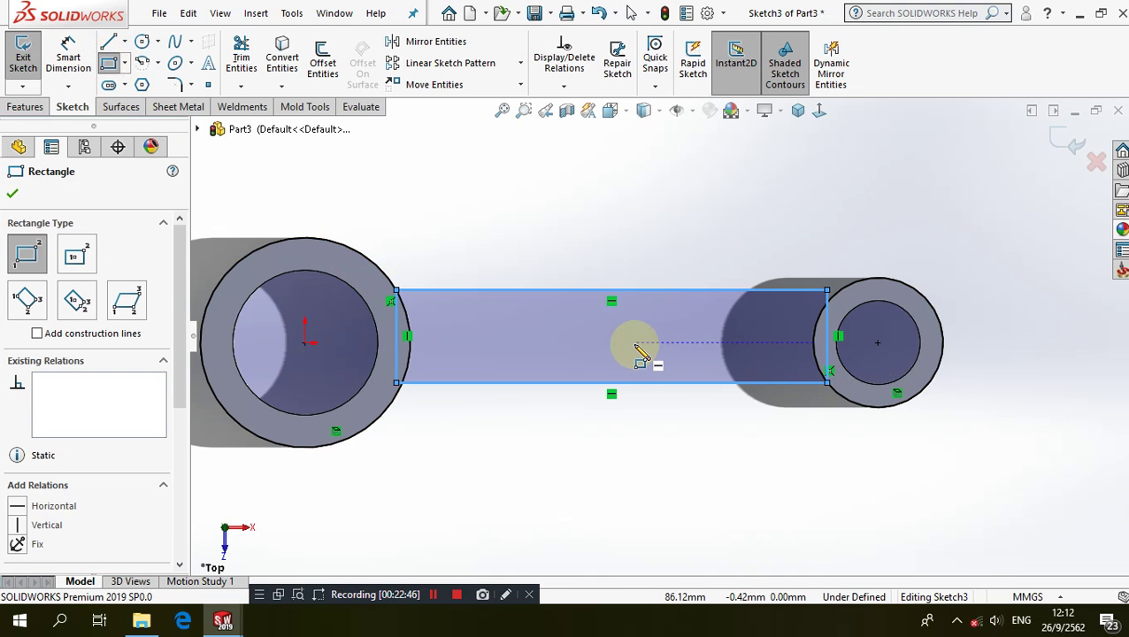
key("Escape")
left_click(676, 211)
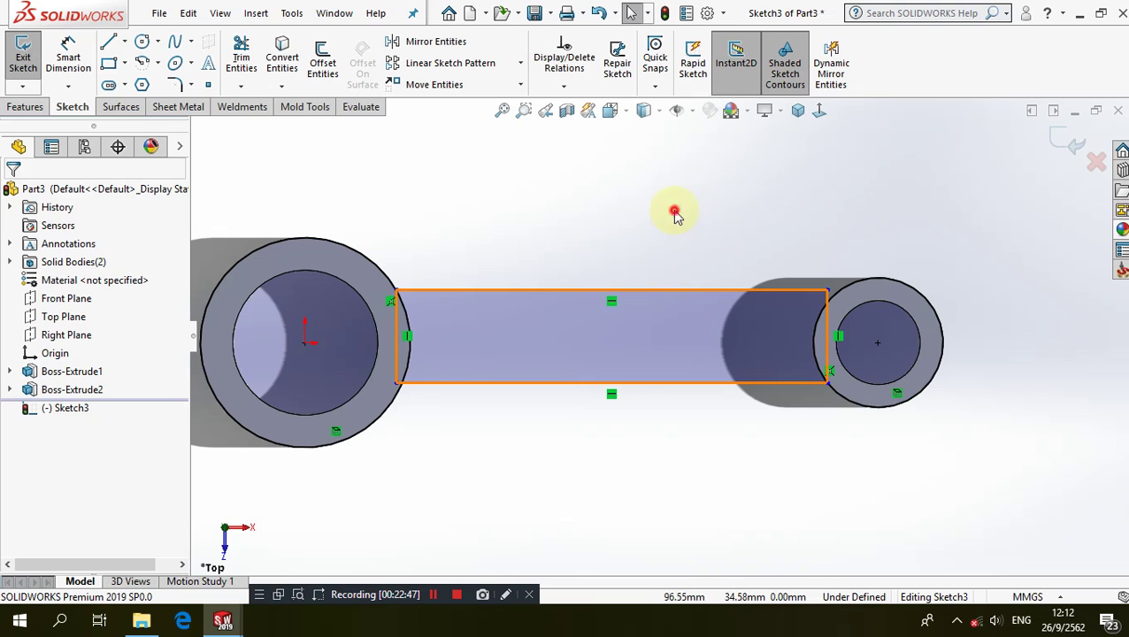
- Make the rectangle's corners coincident with the left and right outer circles
left_click(395, 400)
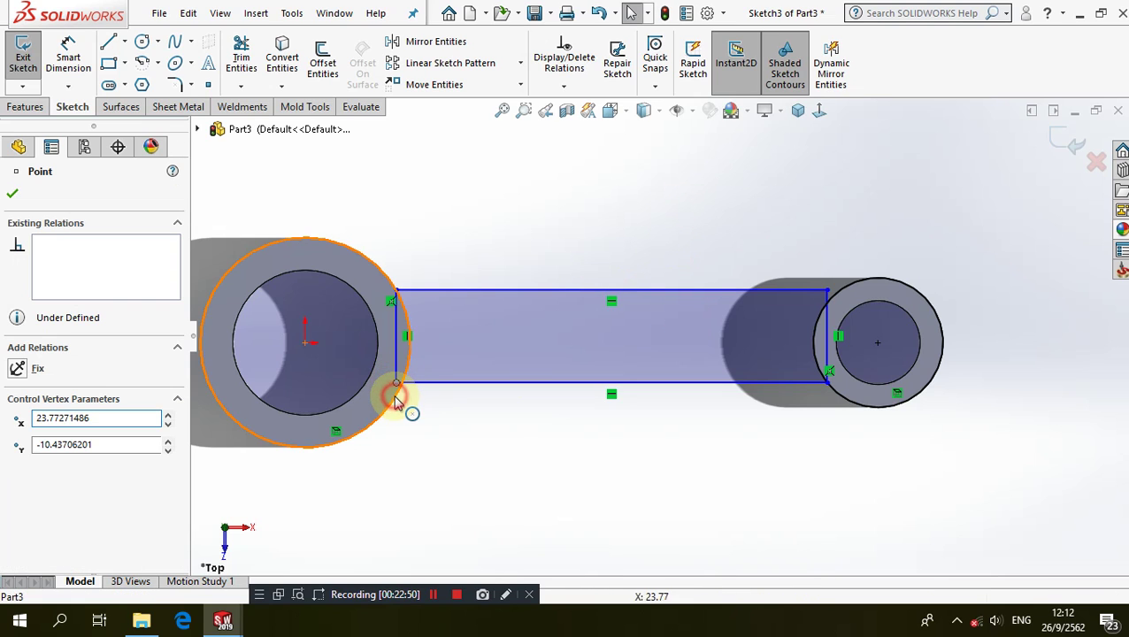
left_click(396, 401)
left_click(395, 401, "ctrl")
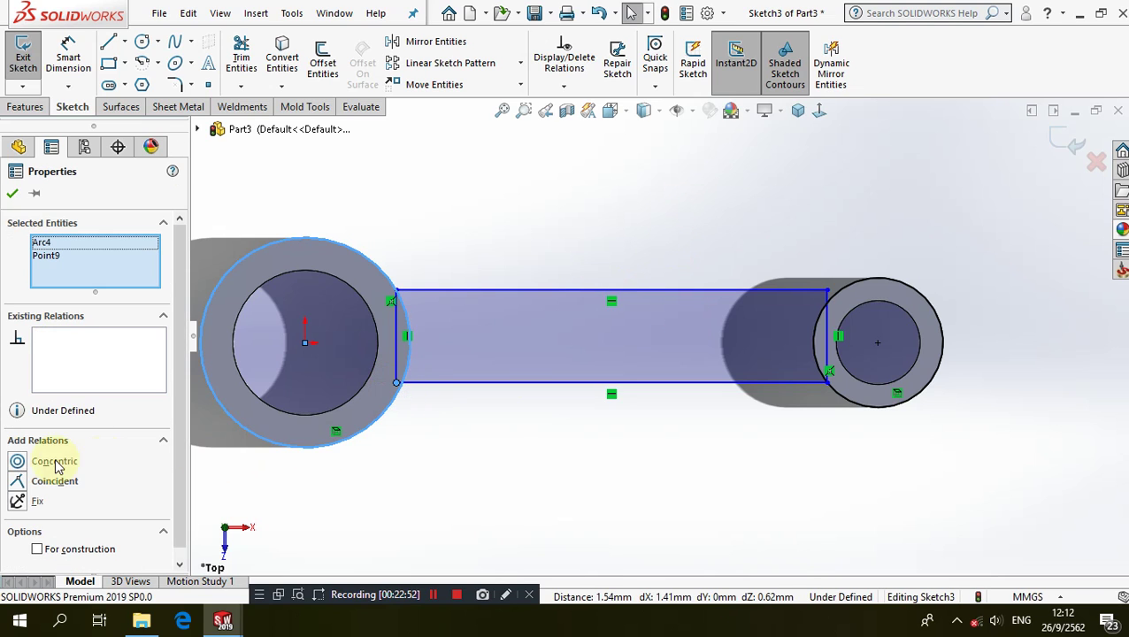
left_click(23, 480)
left_click(642, 420)
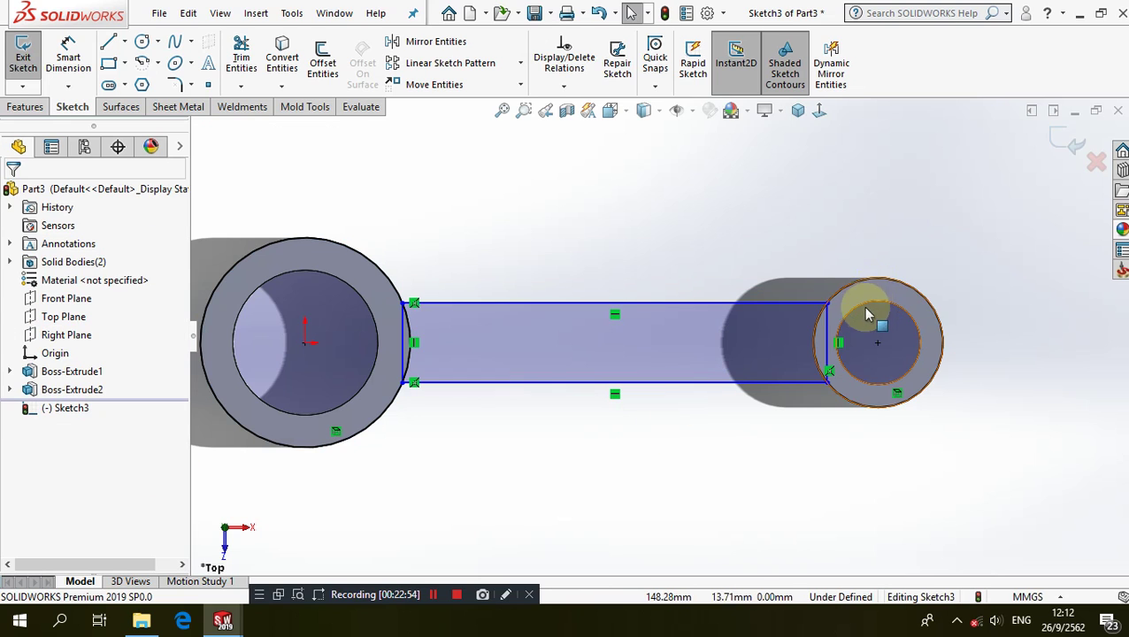
left_click(837, 293)
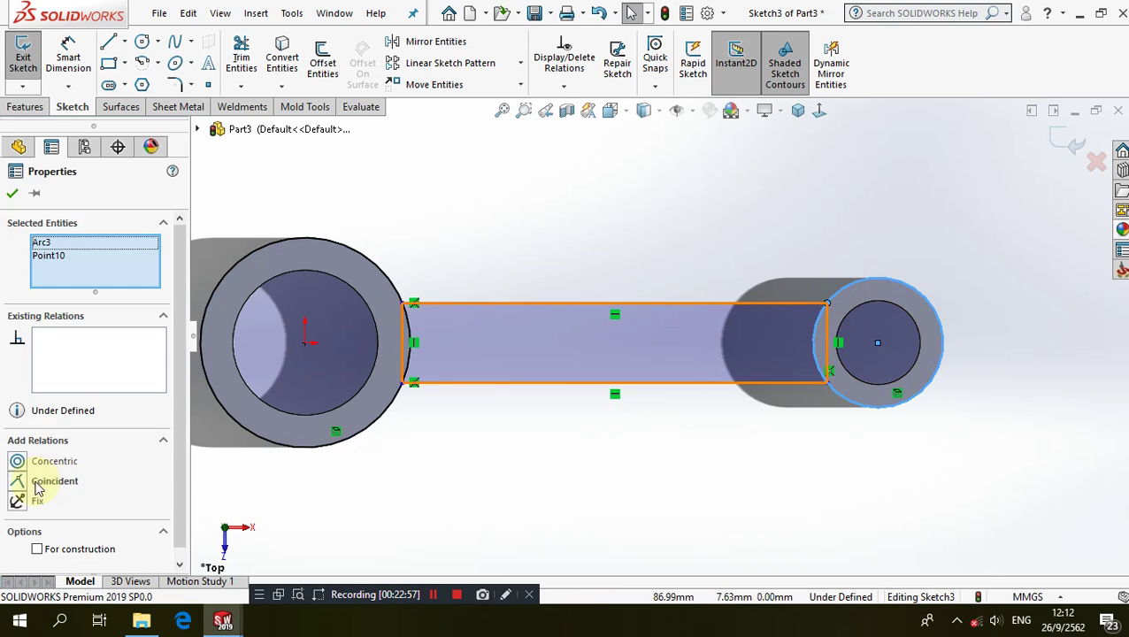
left_click(48, 485)
left_click(398, 466)
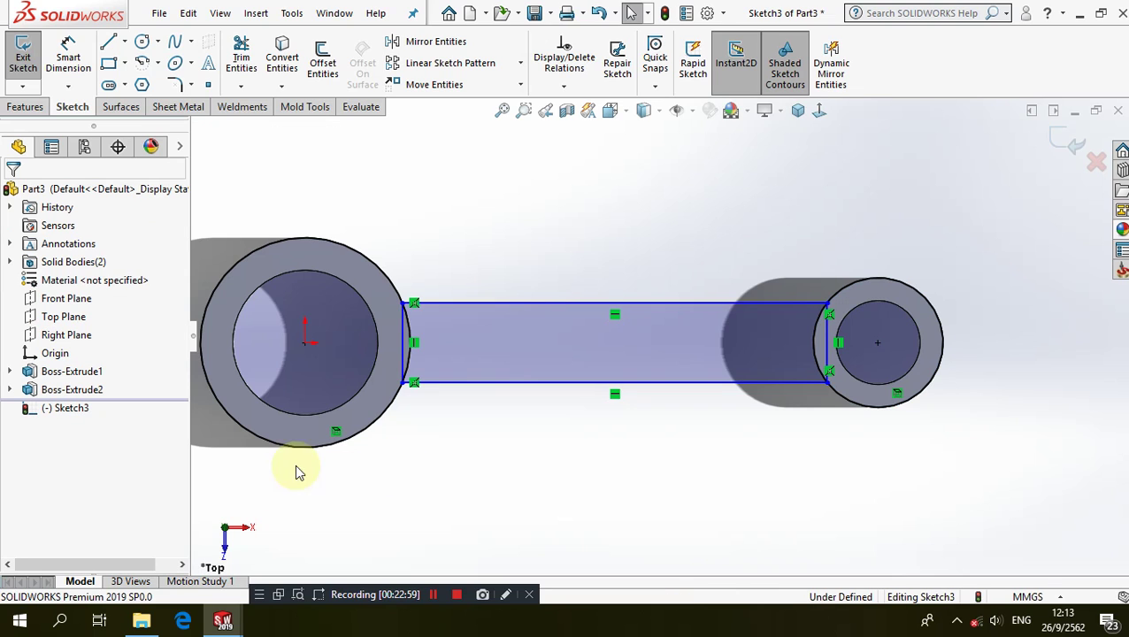
left_click(68, 53)
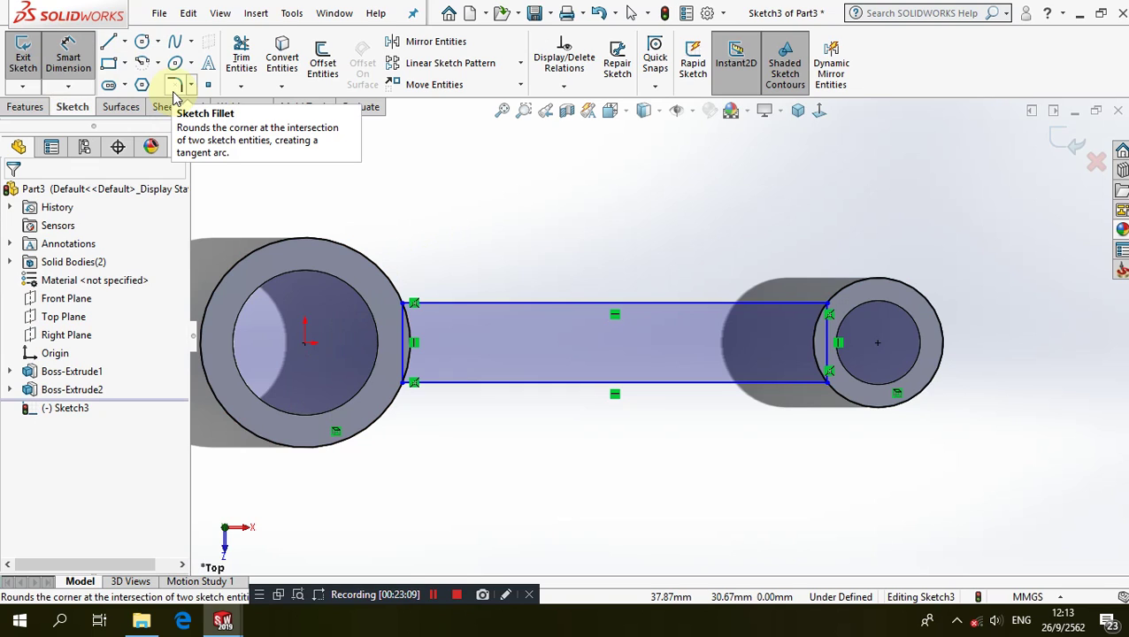
- Dimension the rectangle's right edge to a 20 mm web width
left_click(836, 345)
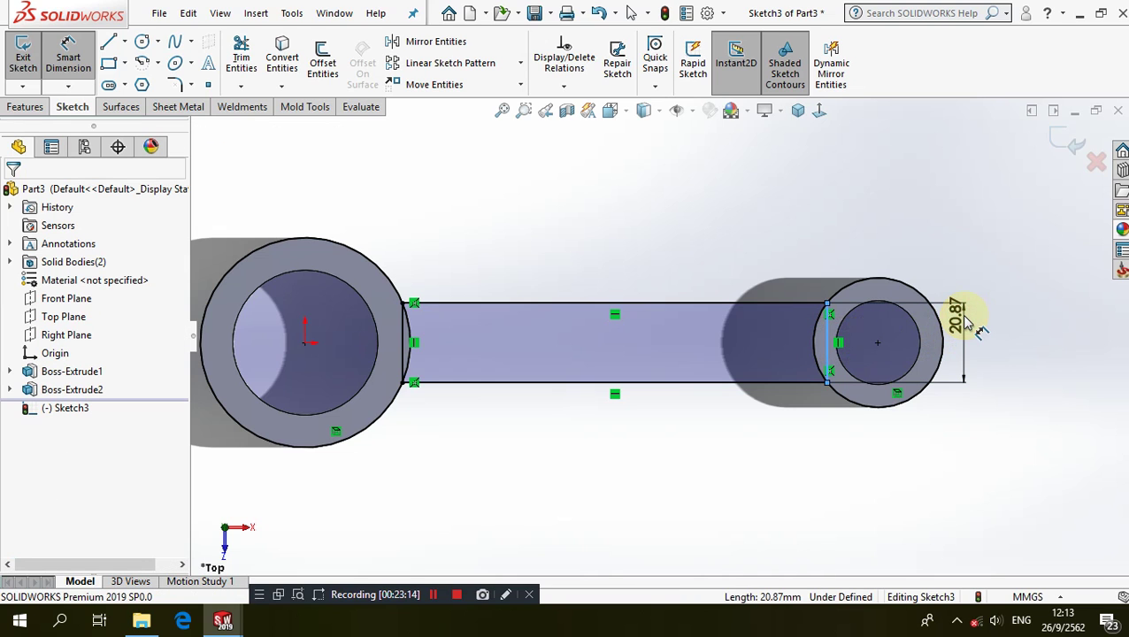
left_click(969, 323)
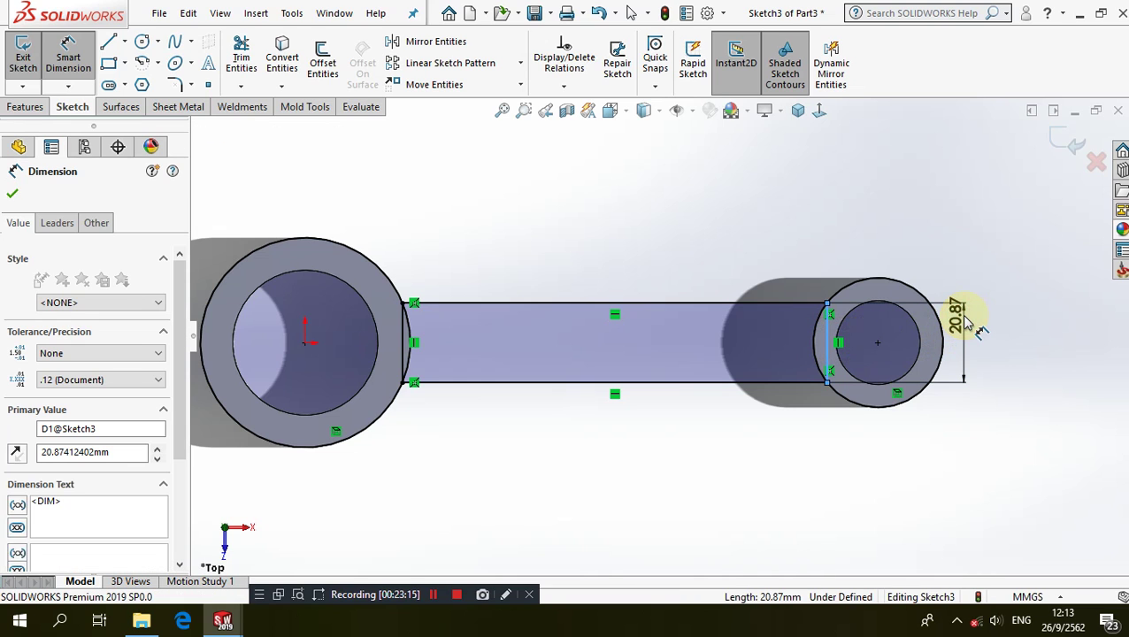
left_click(721, 172)
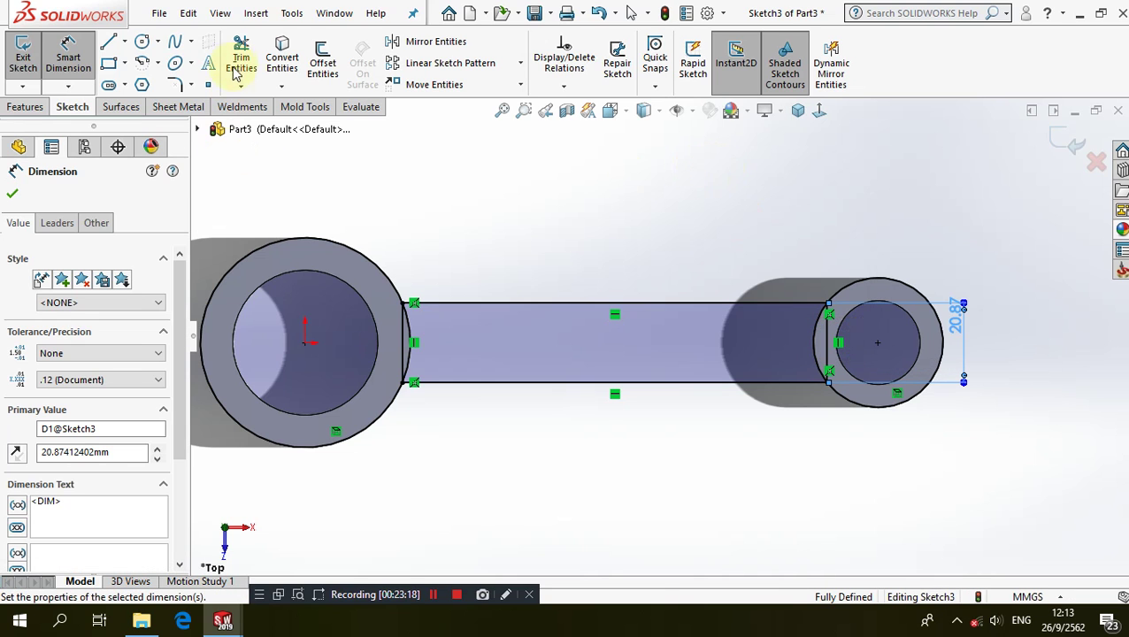
key("Escape")
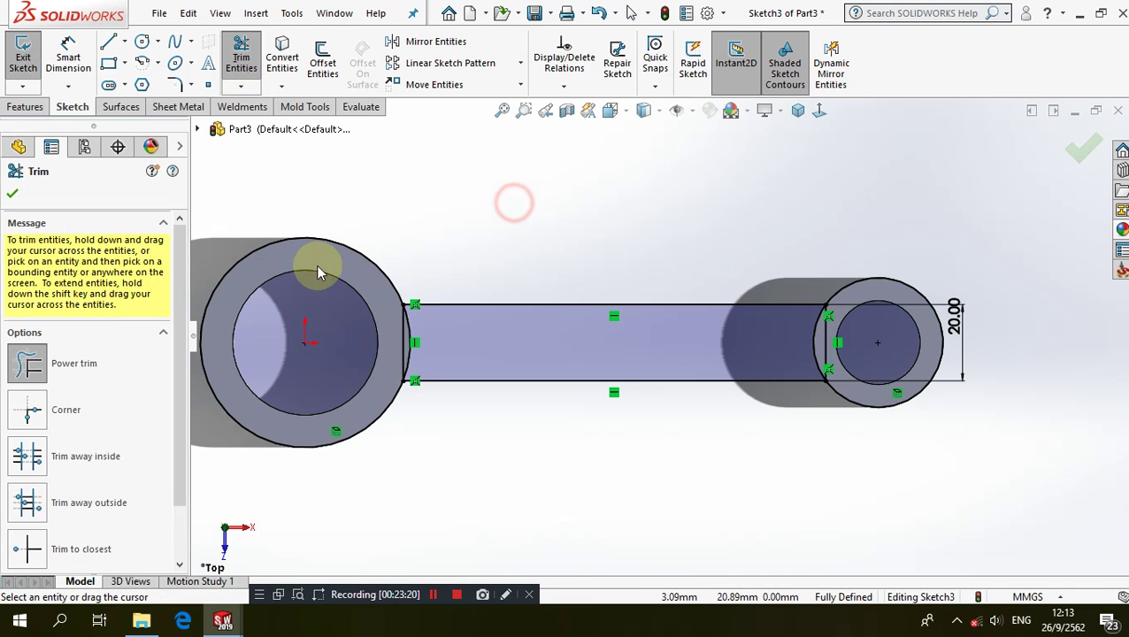
- Power-trim the left circle's inner arc and the rectangle end inside the right ring
left_click_drag(316, 264, 396, 340)
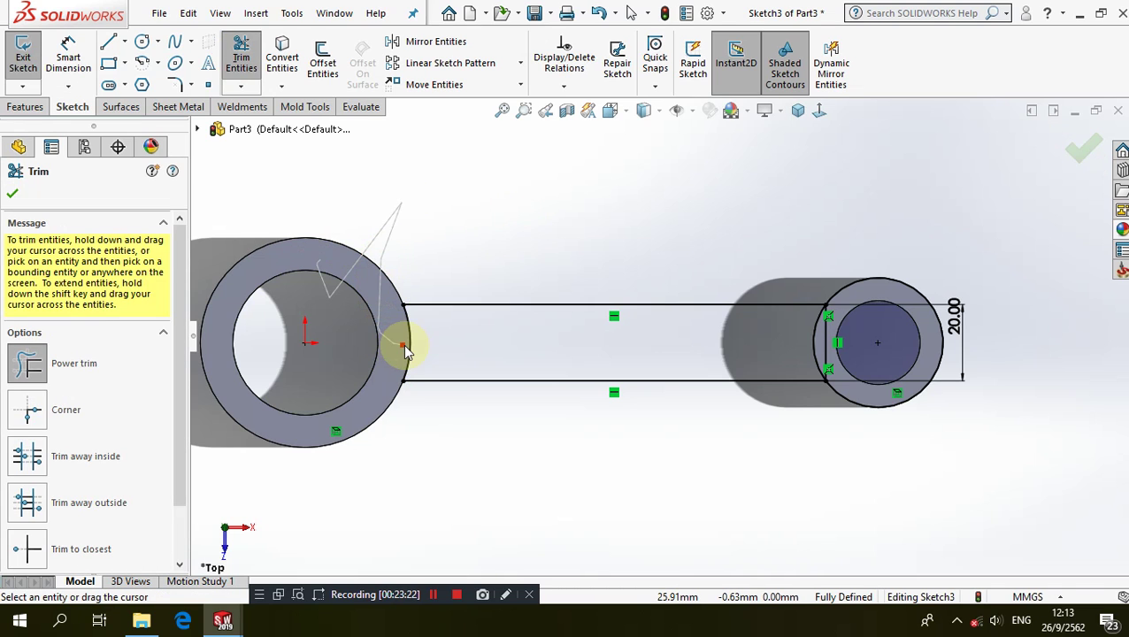
right_click(957, 434)
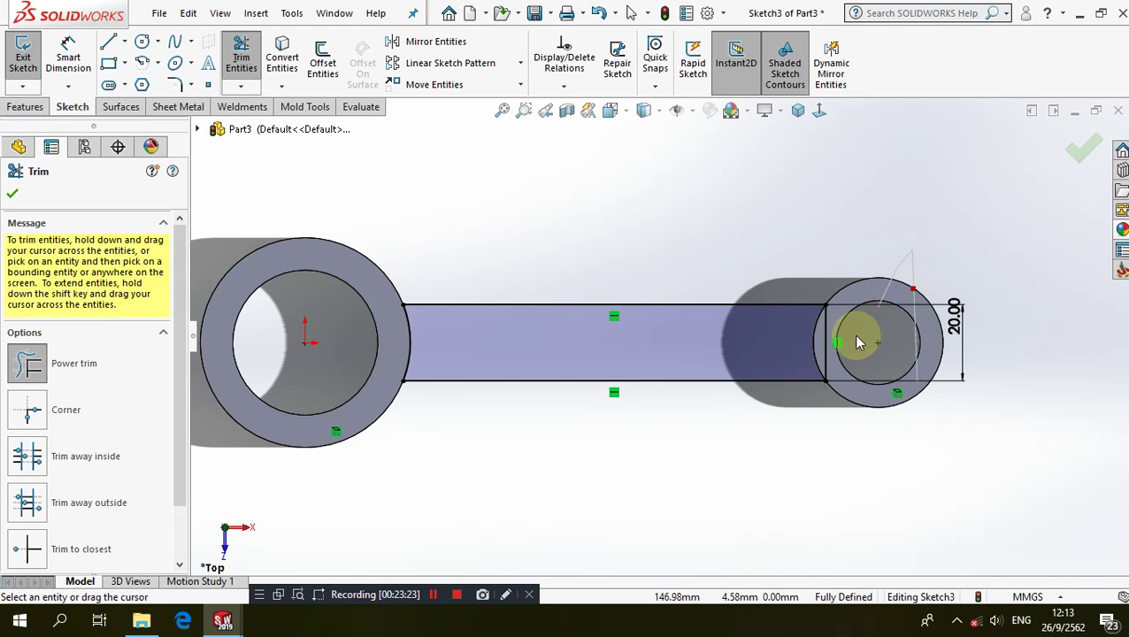
left_click_drag(853, 333, 823, 336)
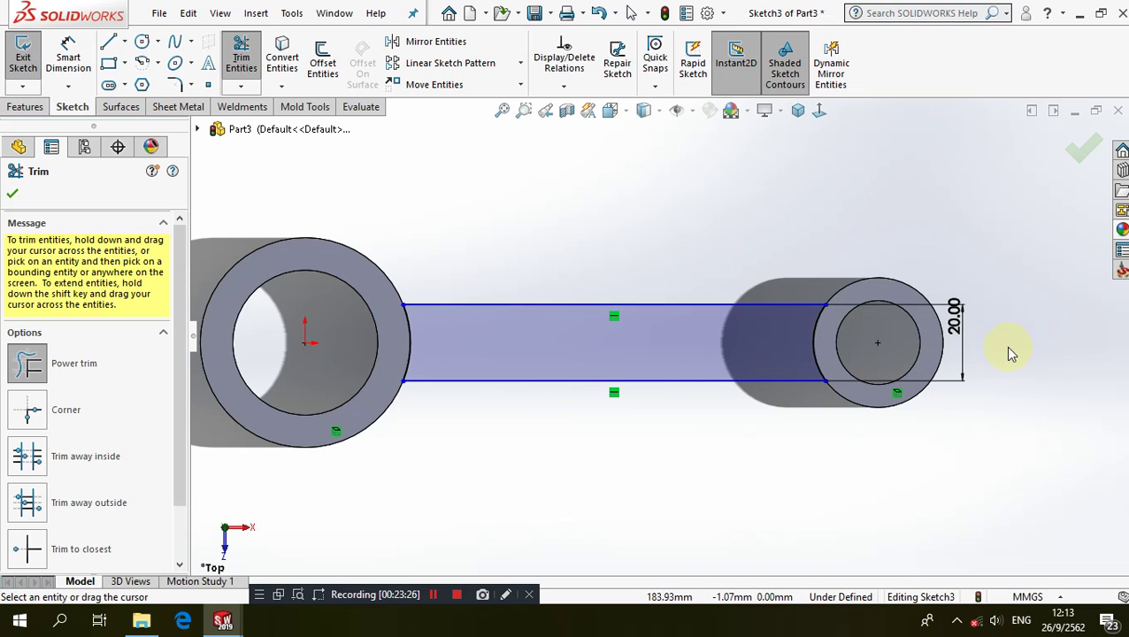
key("f")
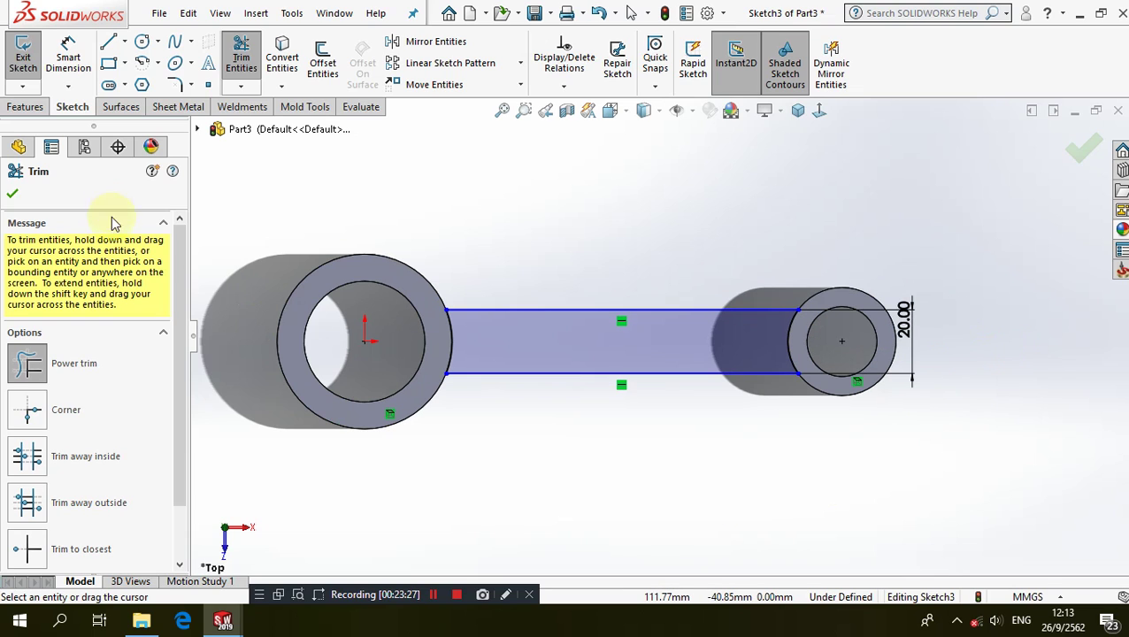
key("Escape")
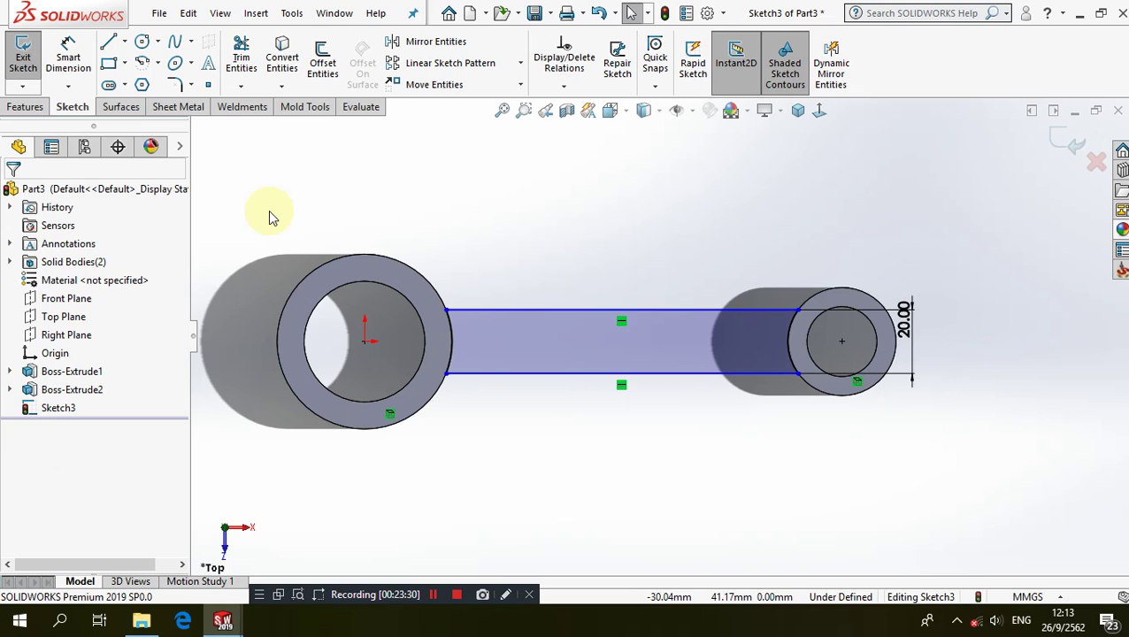
- Add a Vertical relation between the web's two left endpoints
left_click(446, 311)
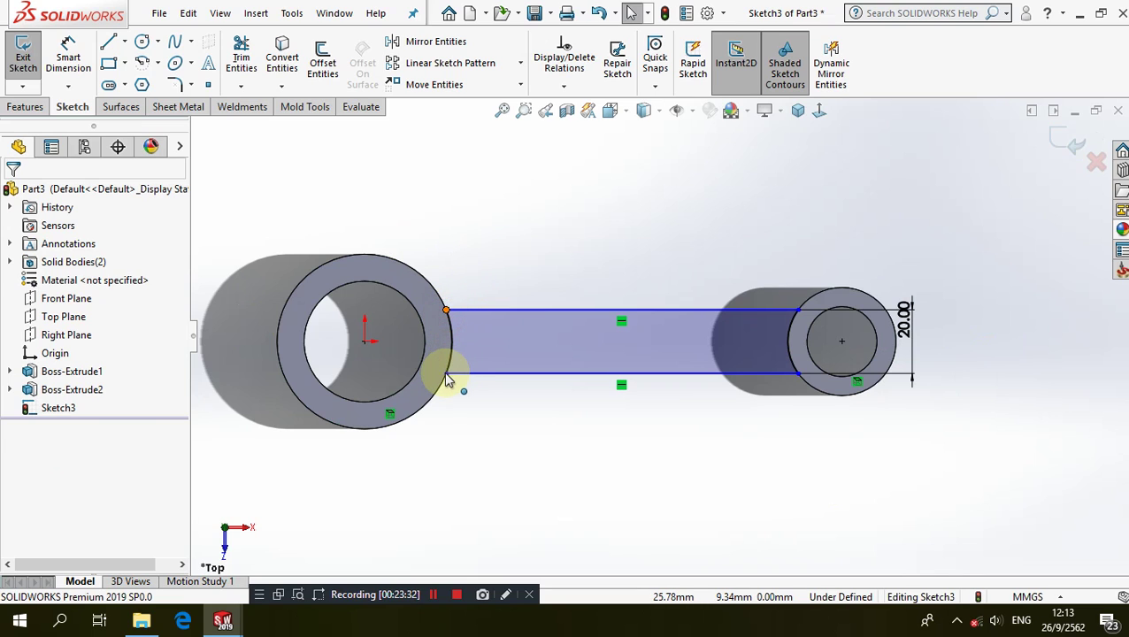
left_click(447, 376, "ctrl")
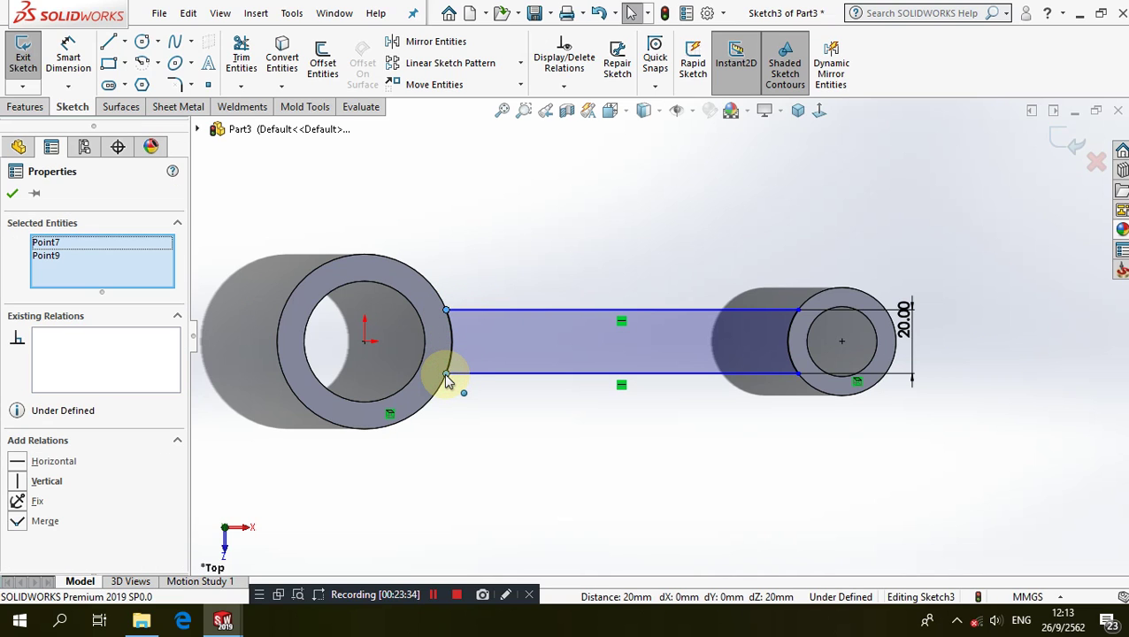
left_click(19, 481)
left_click(492, 471)
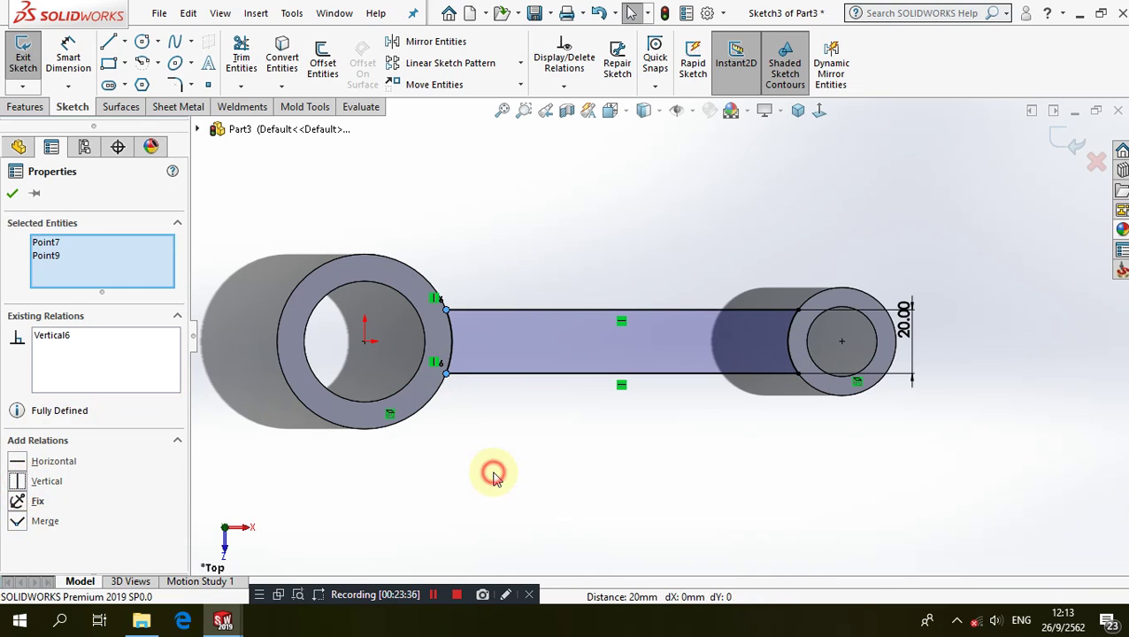
left_click(24, 106)
- Extrude the web profile 12 mm Mid Plane to join both rings
left_click(31, 62)
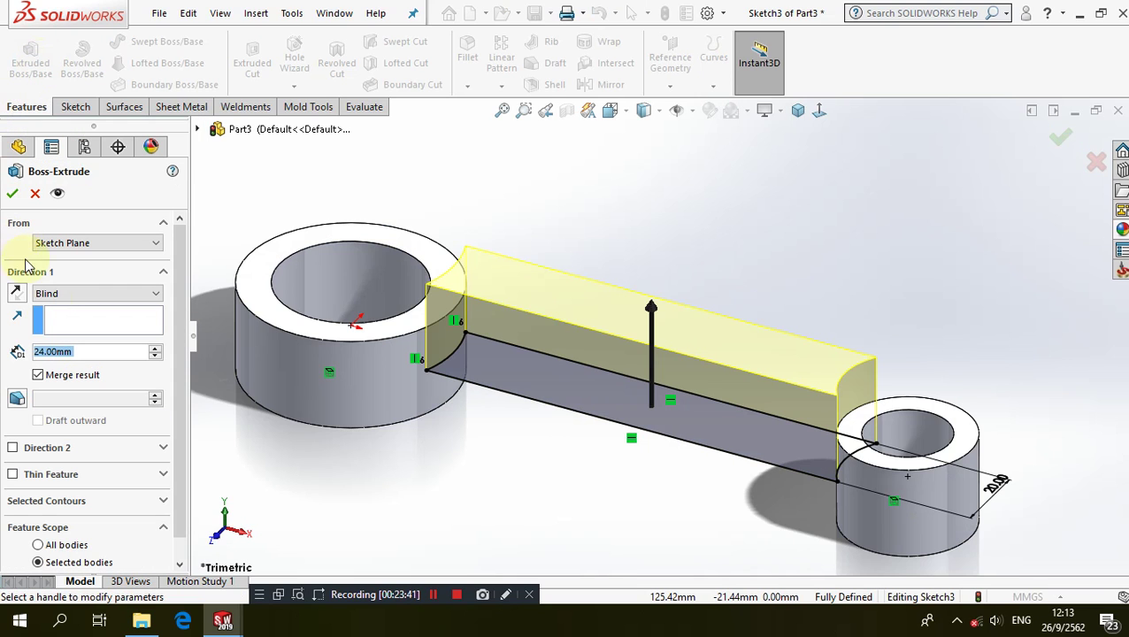
left_click(49, 294)
left_click(91, 373)
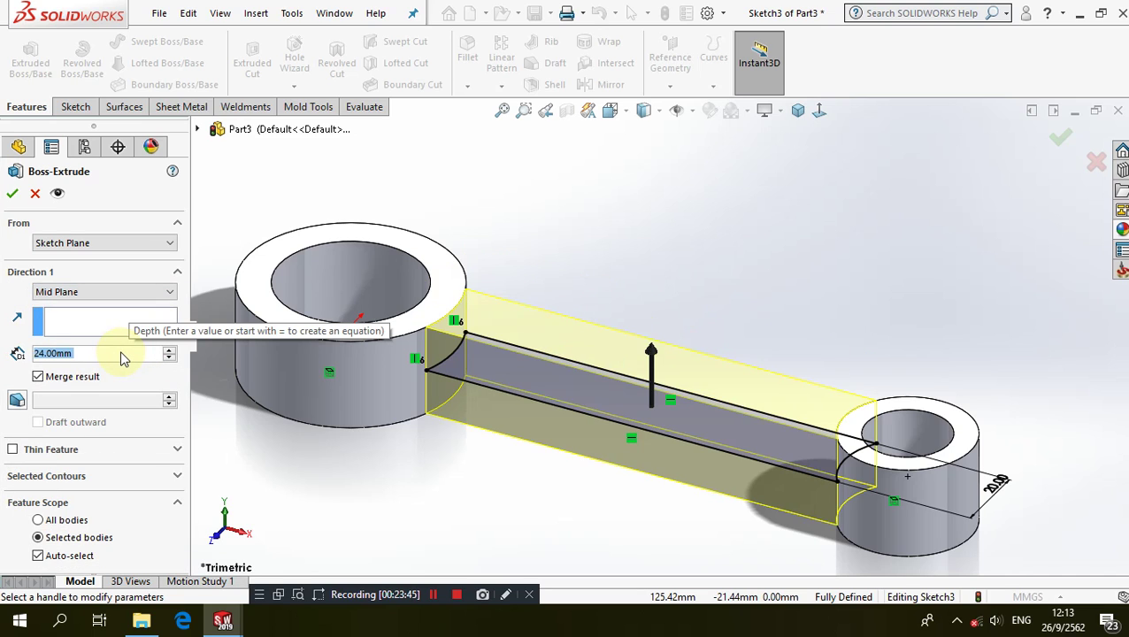
type("12")
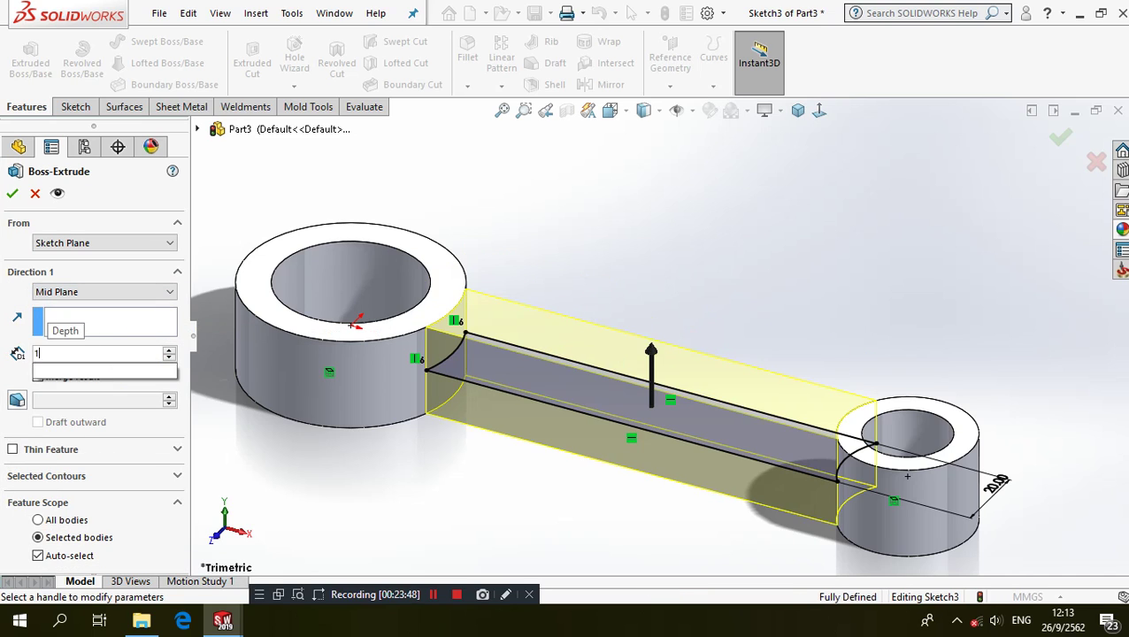
key("Return")
left_click(12, 198)
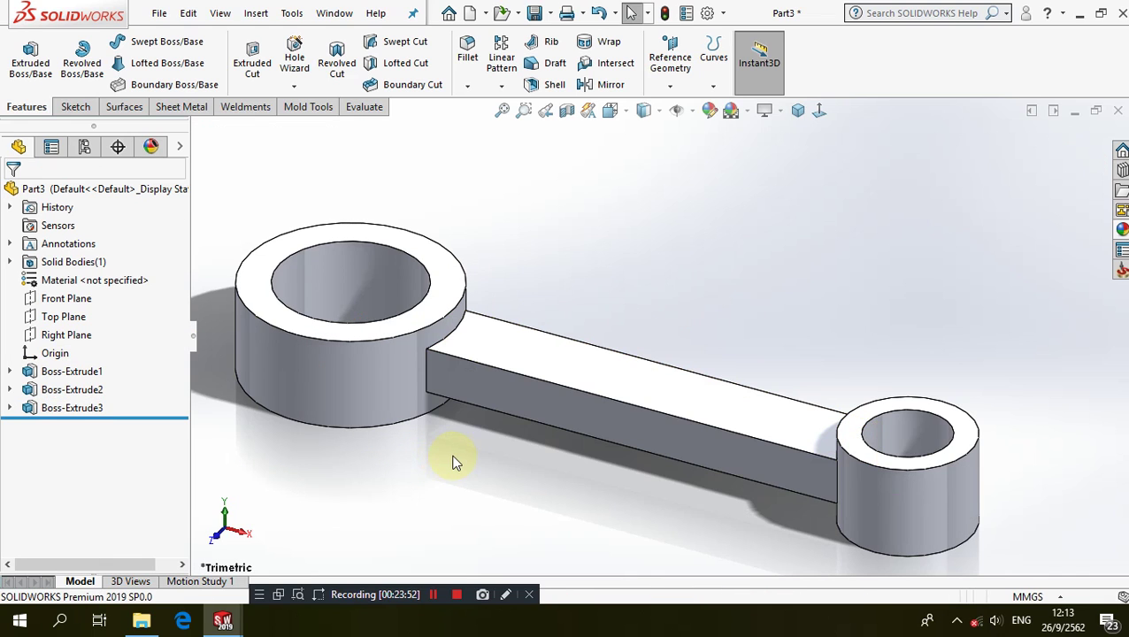
- Start a sketch on the web's top face and draw a corner rectangle along it
left_click(559, 358)
left_click(631, 308)
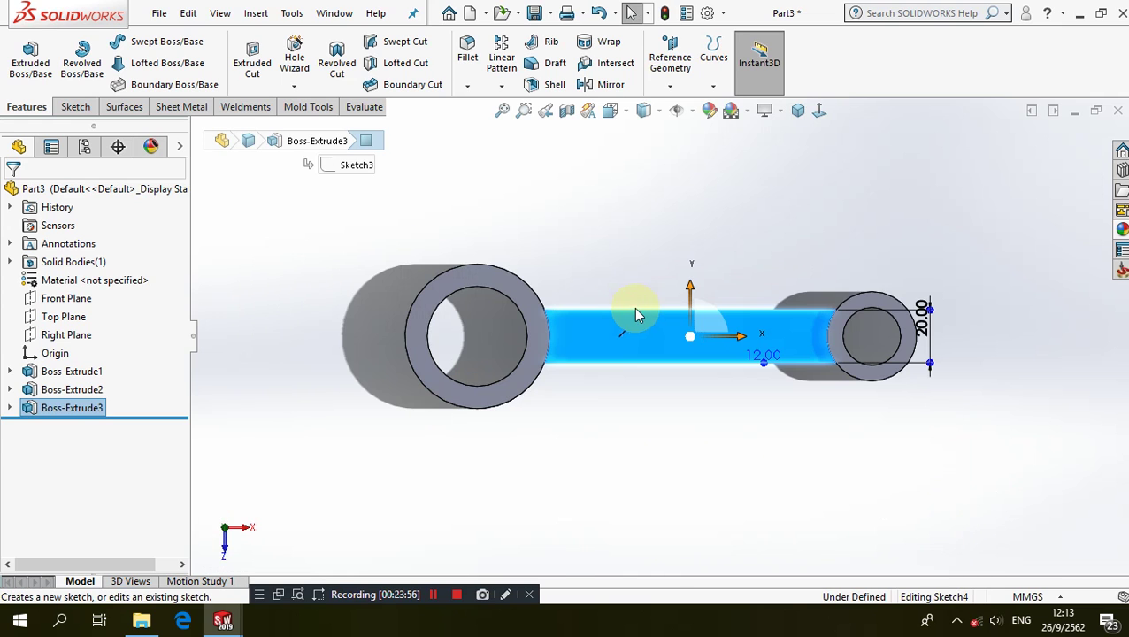
left_click(858, 271)
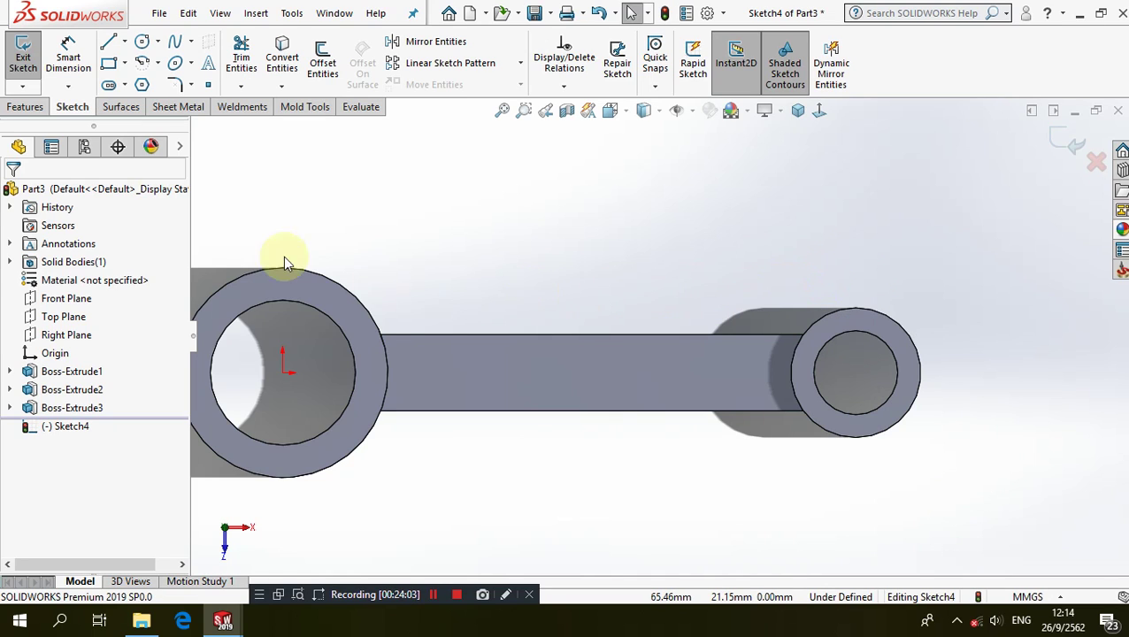
left_click(108, 63)
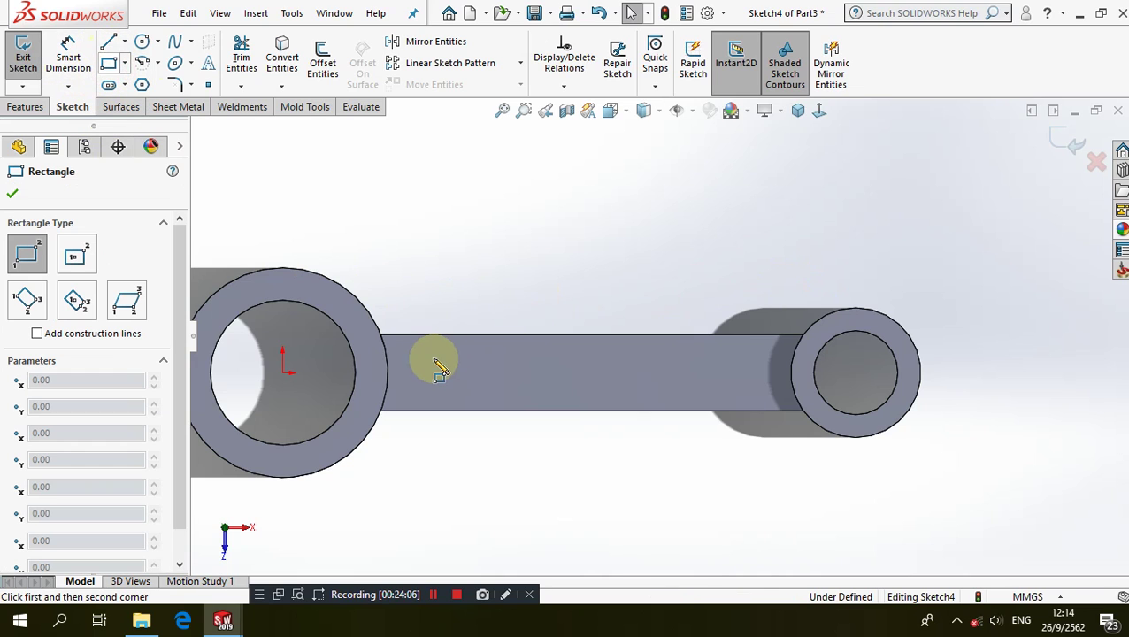
left_click(396, 350)
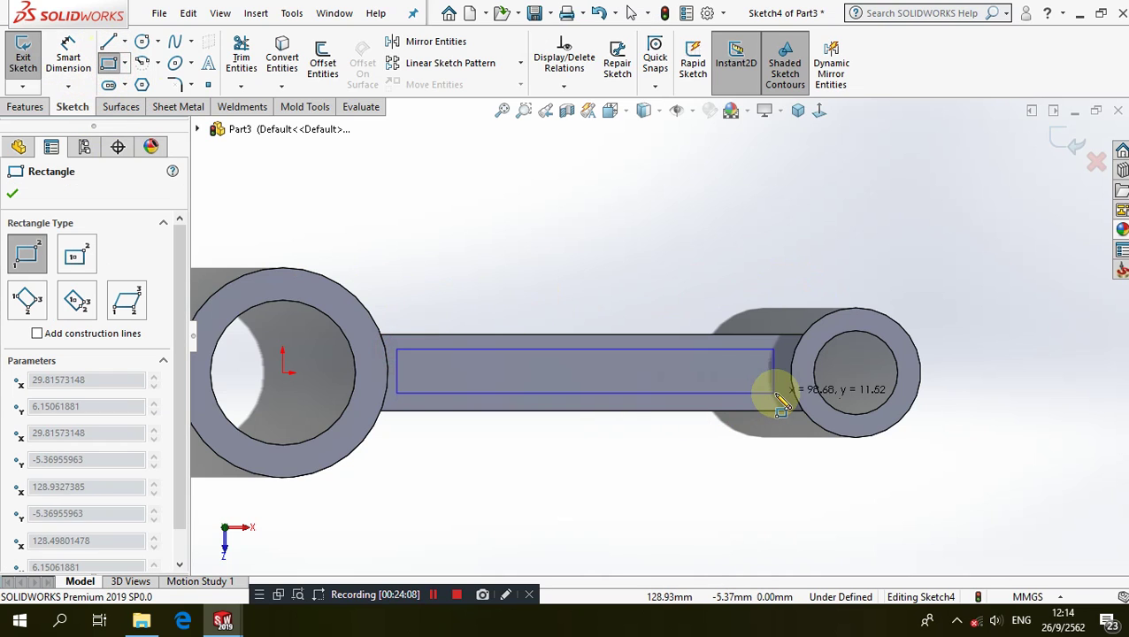
left_click(777, 393)
left_click(434, 594)
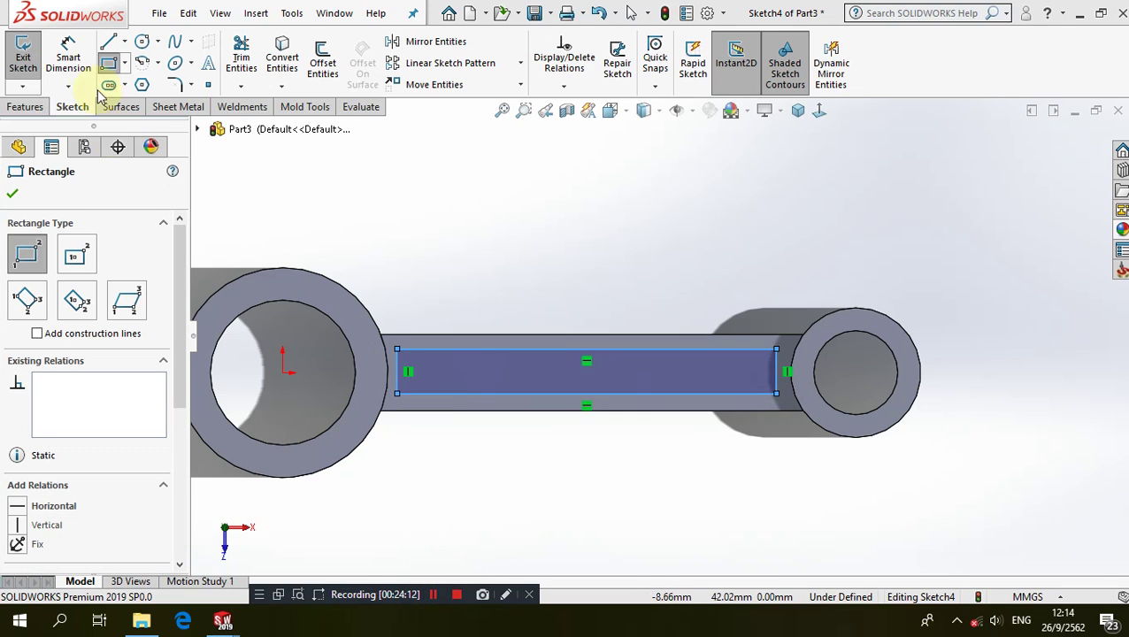
- Dimension the rectangle 15 mm high and 2.5 mm from the web's edge
left_click(73, 56)
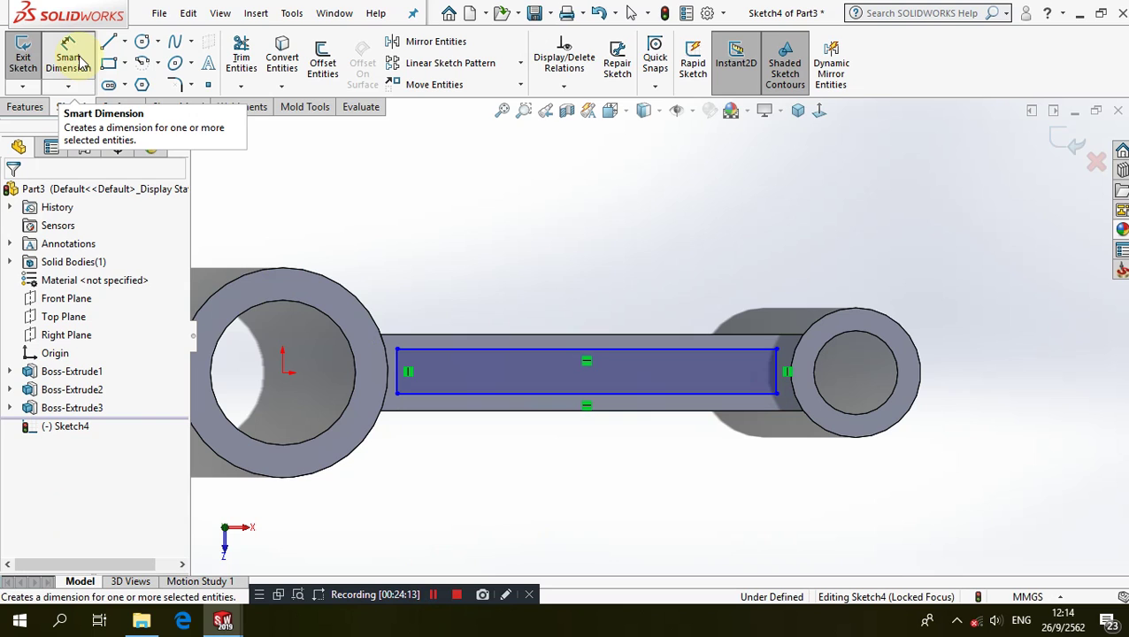
left_click(776, 376)
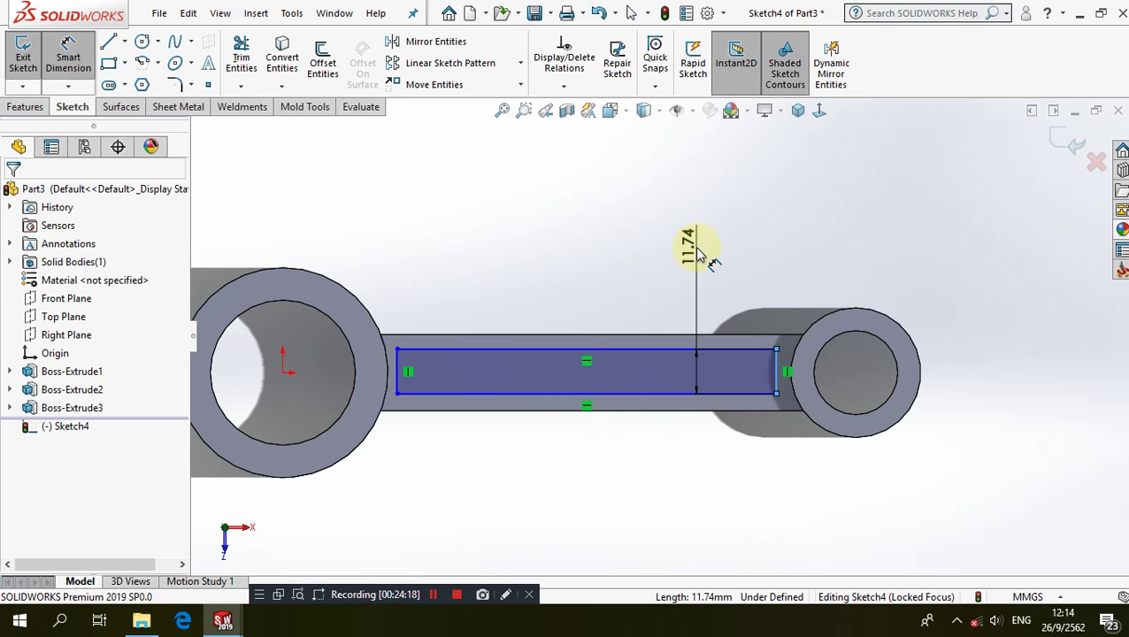
left_click(699, 253)
left_click(595, 244)
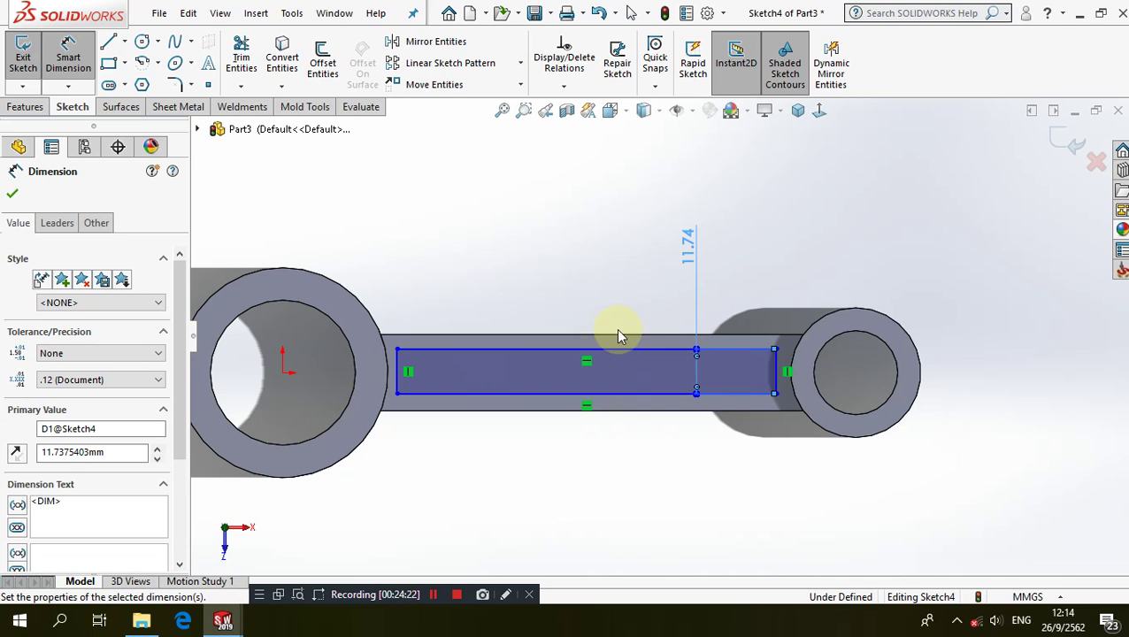
key("Escape")
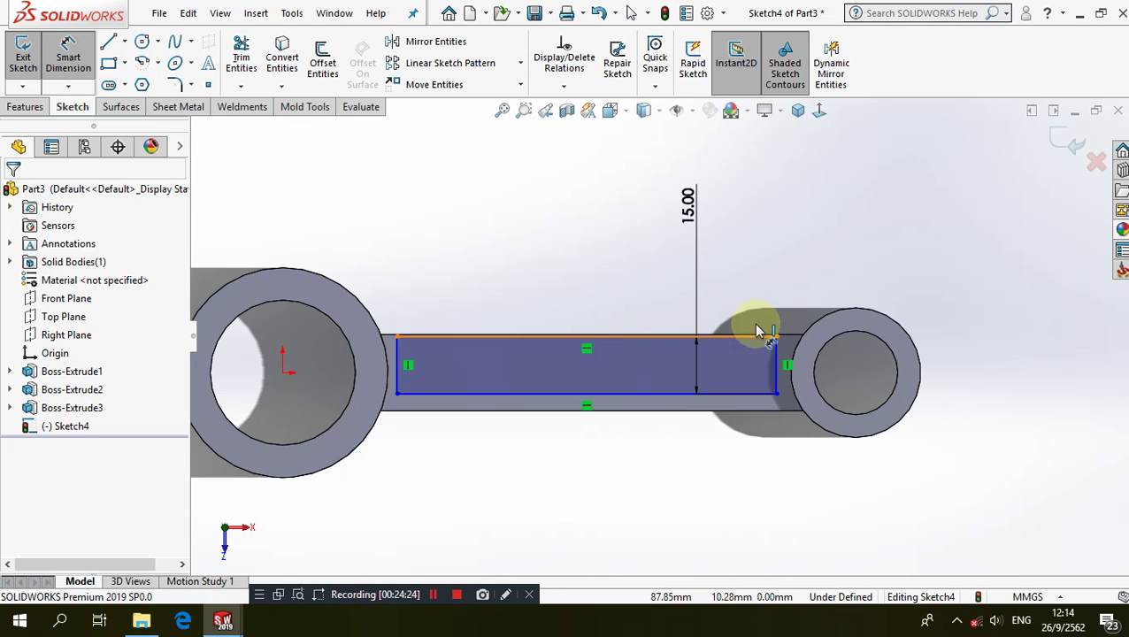
left_click(756, 333)
scroll(756, 332, "down", 2)
scroll(748, 354, "down", 2)
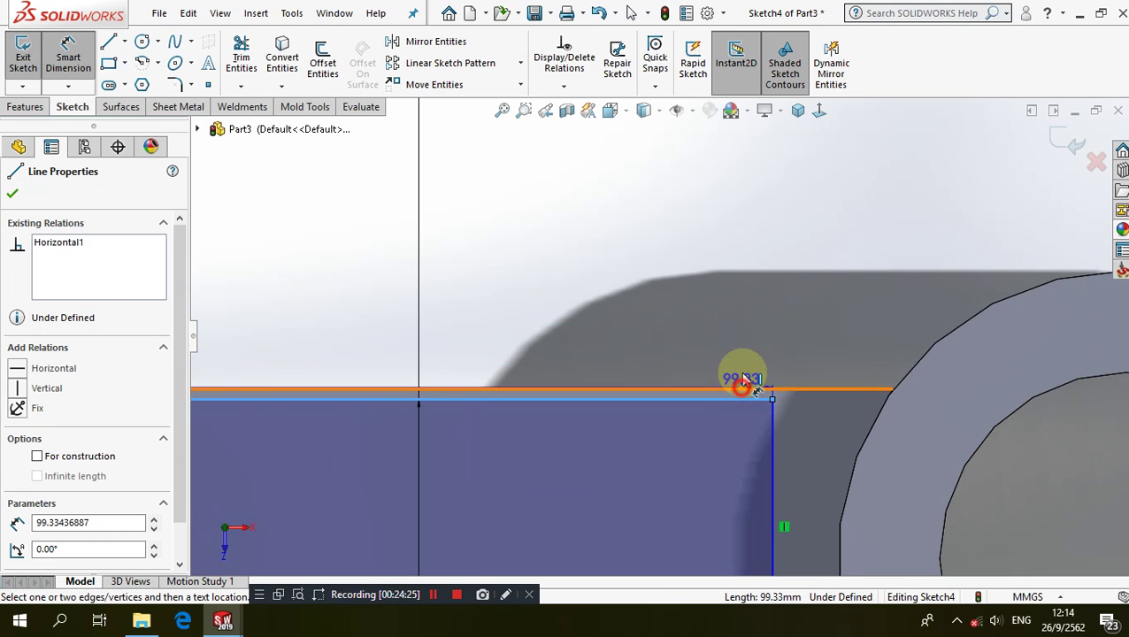
left_click(743, 386)
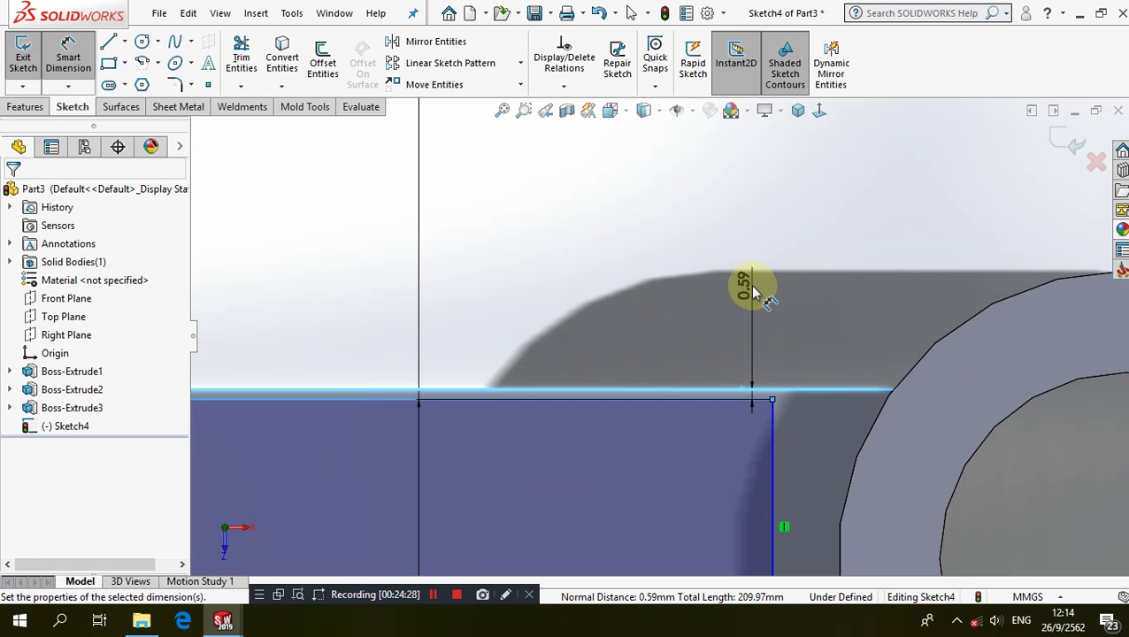
left_click(752, 292)
type("2.5")
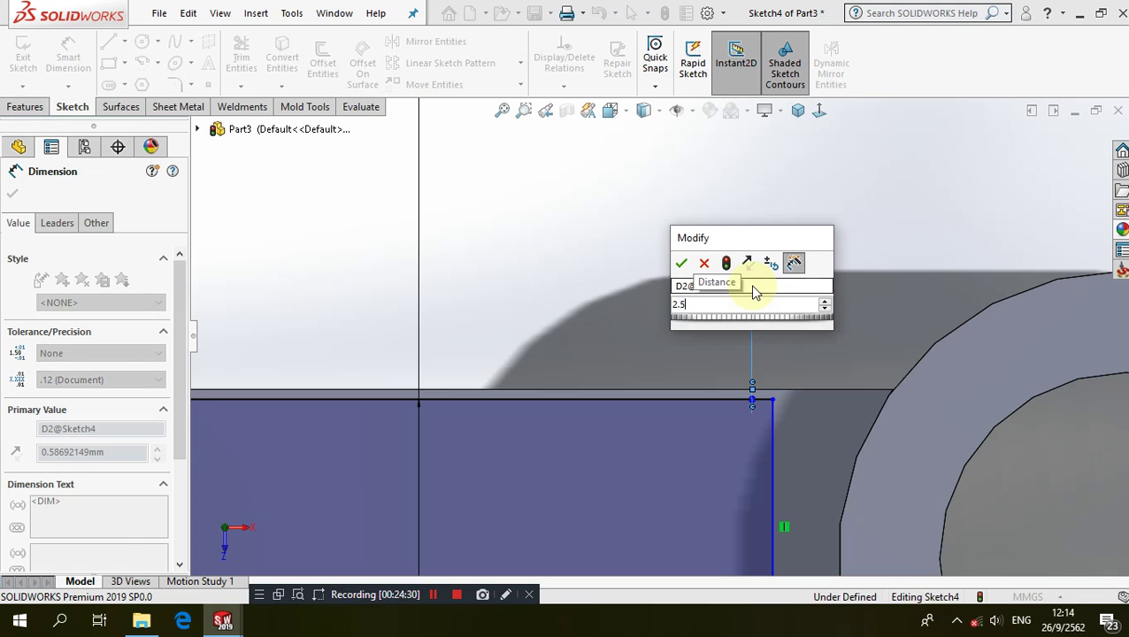
key("Escape")
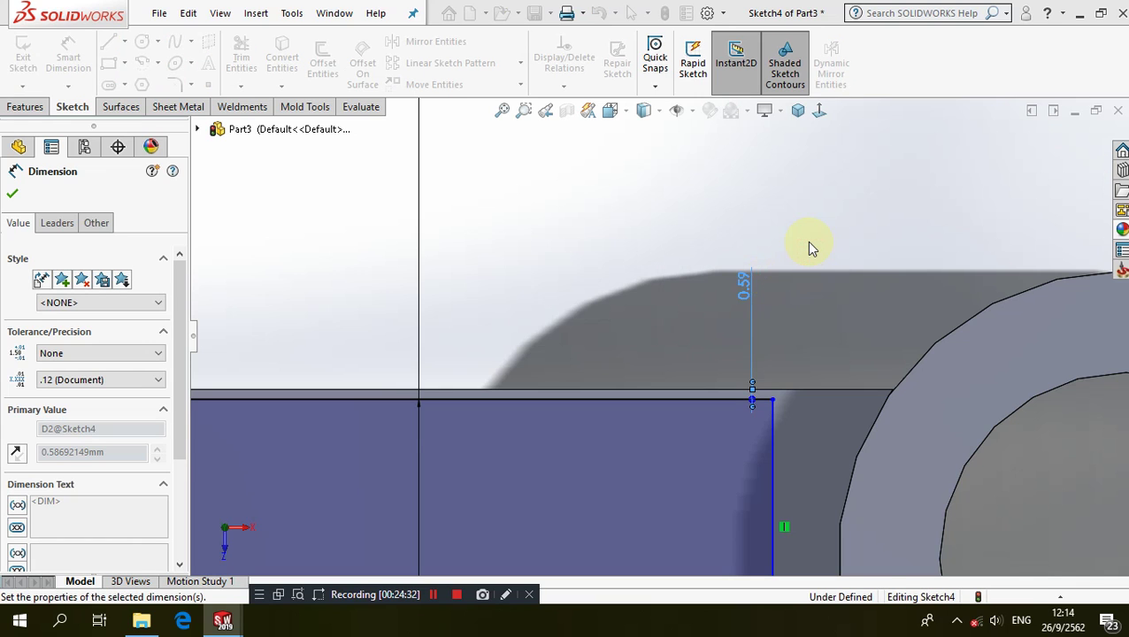
- Dimension the rectangle 96 mm long and 32 mm from the origin
scroll(808, 248, "up", 2)
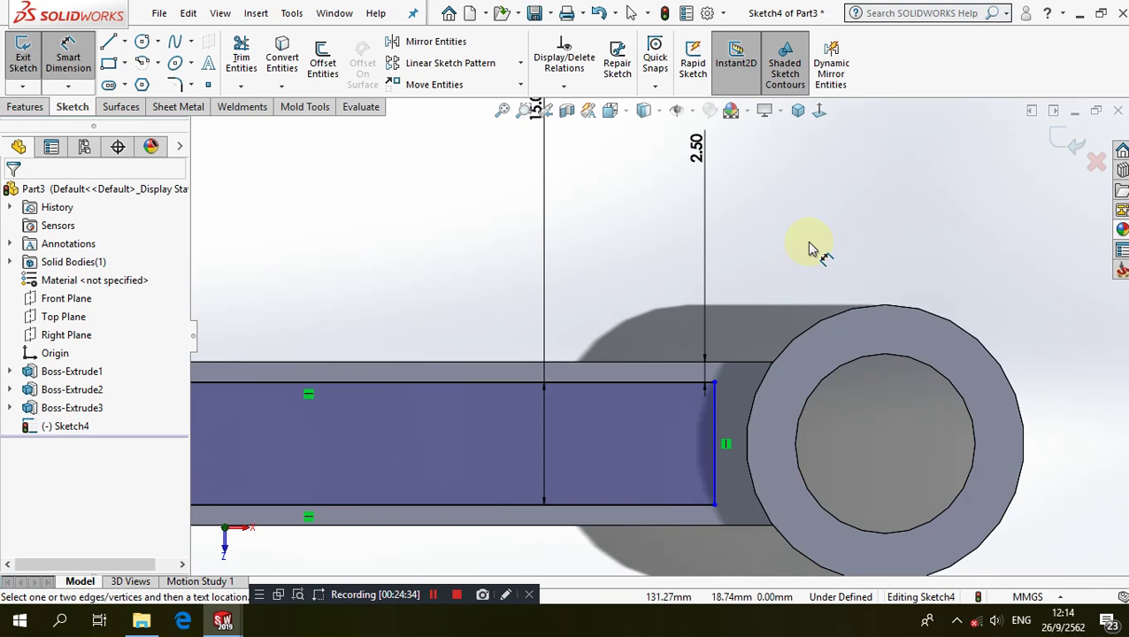
scroll(808, 248, "up", 2)
scroll(800, 252, "up", 1)
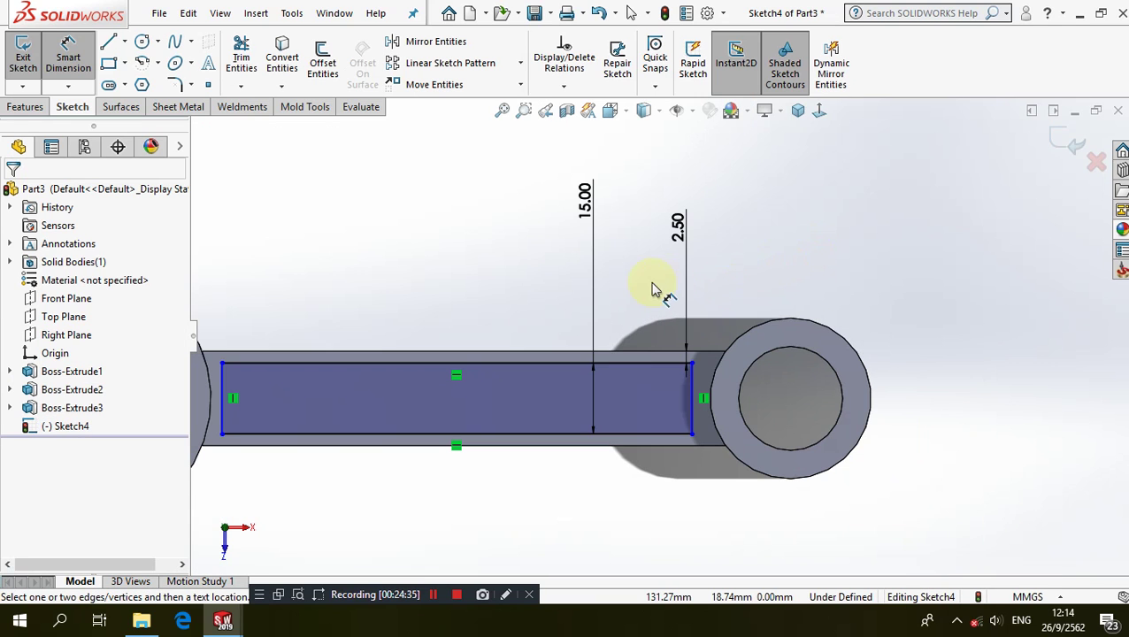
left_click(623, 364)
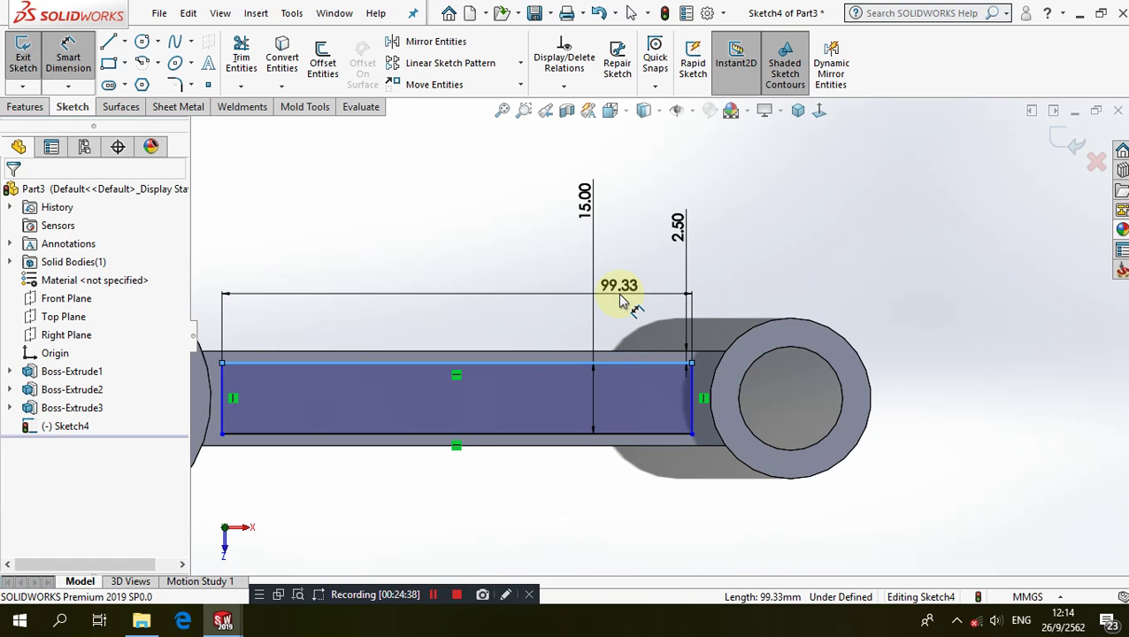
left_click(619, 300)
type("96")
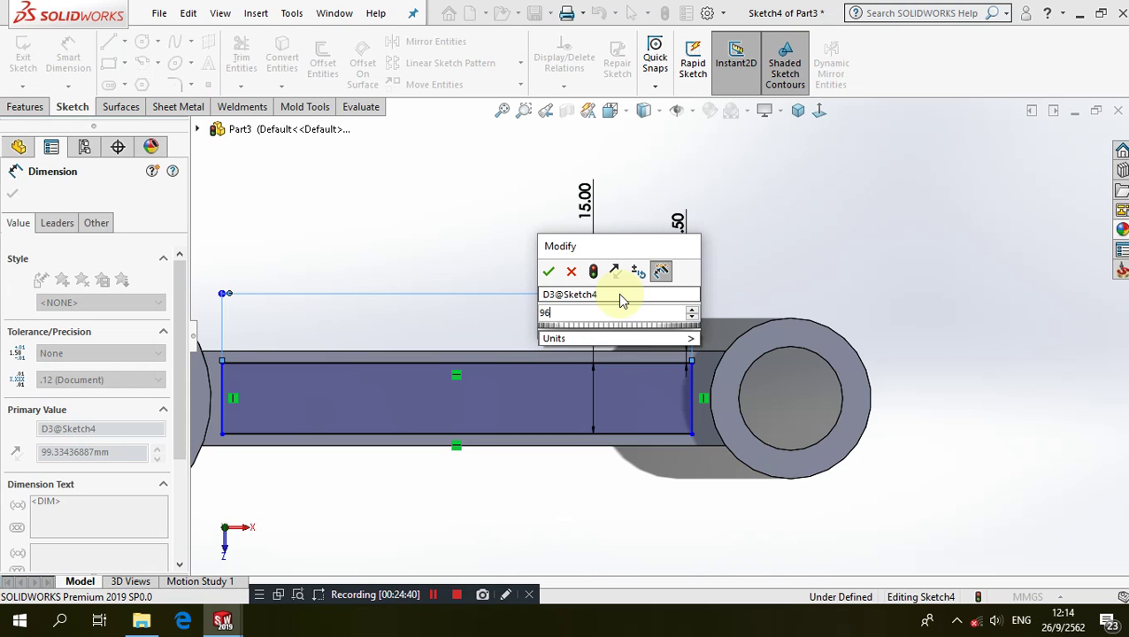
key("Escape")
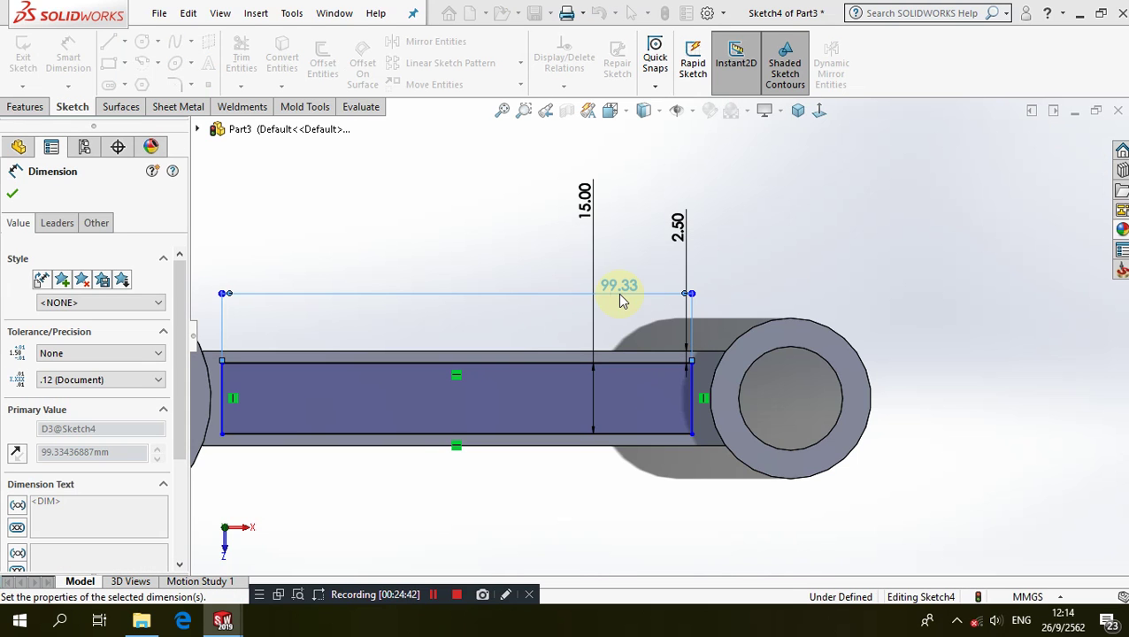
left_click(734, 288)
scroll(708, 296, "up", 2)
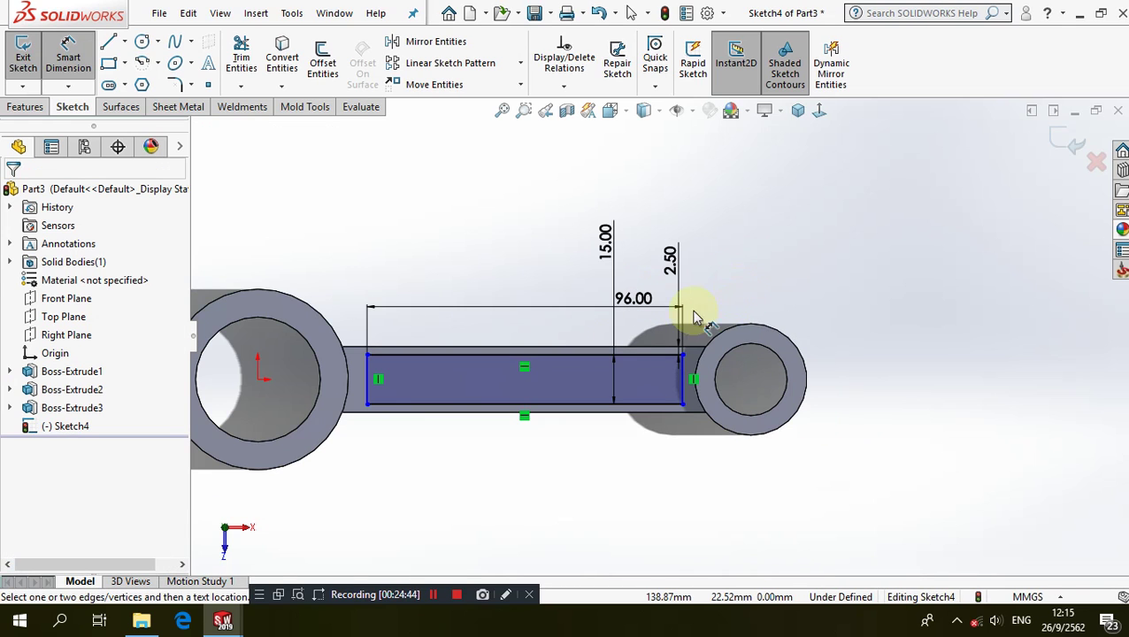
left_click(257, 381)
left_click(367, 376)
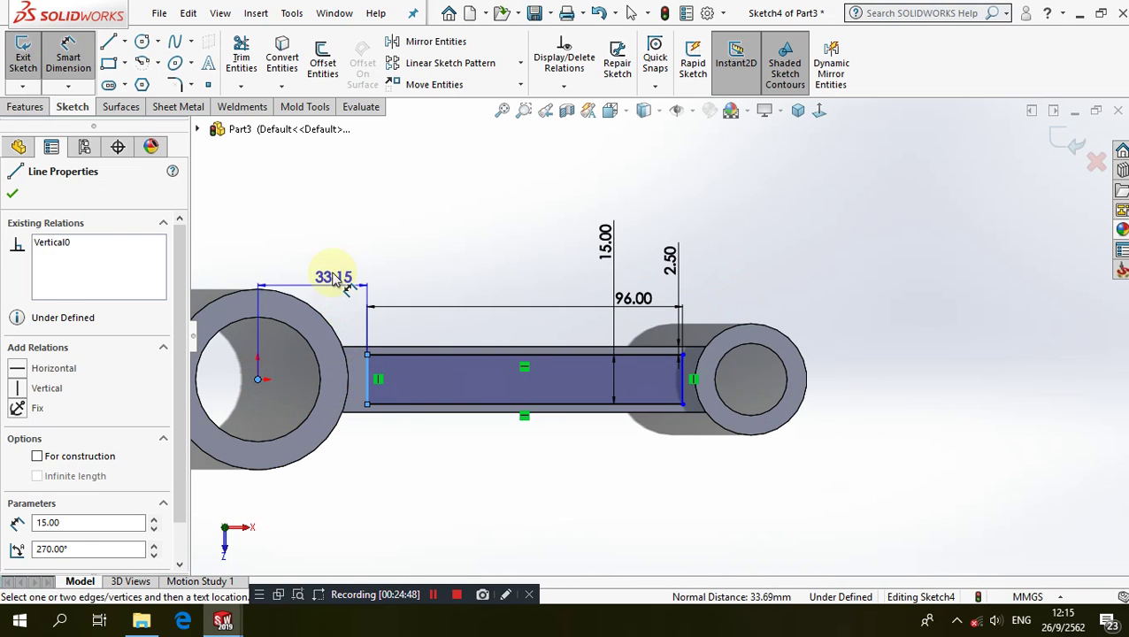
left_click(334, 277)
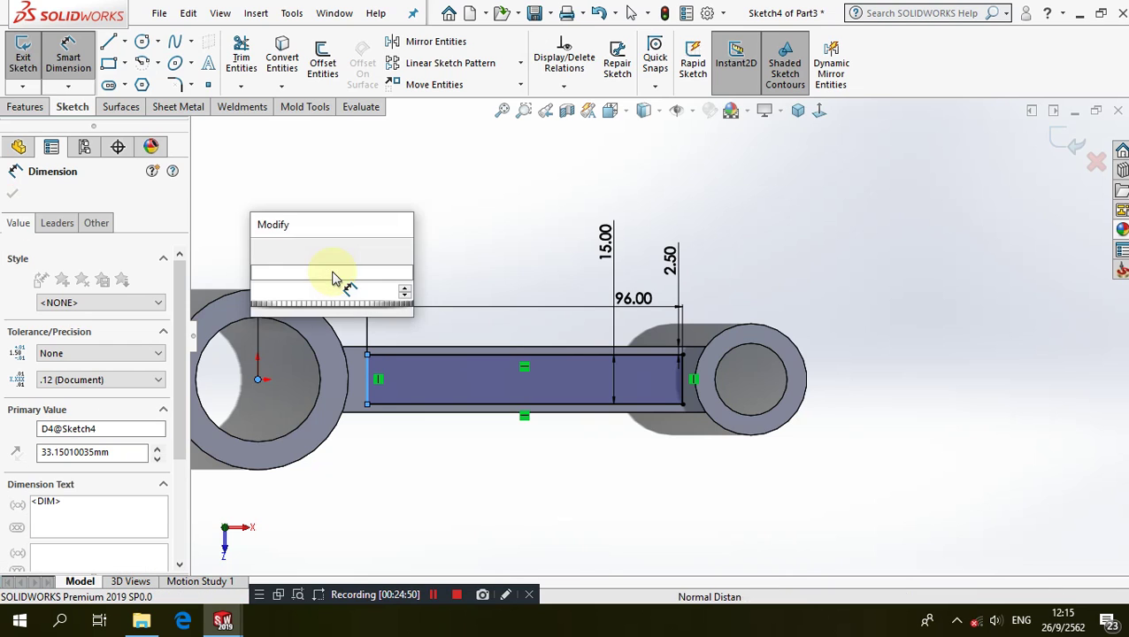
type("32")
key("Return")
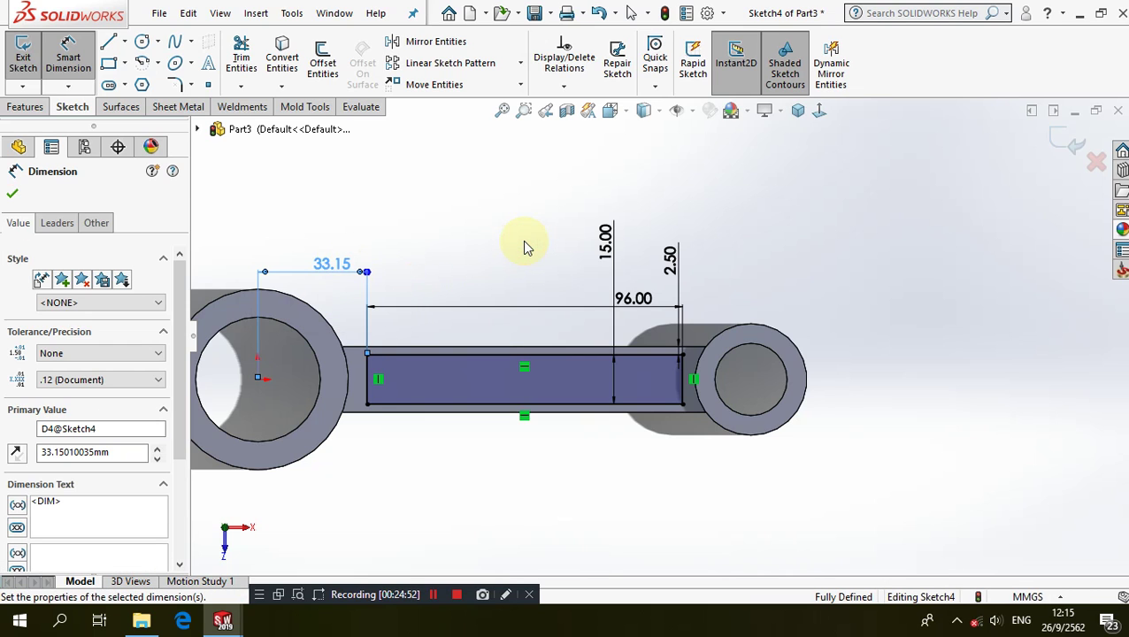
key("Escape")
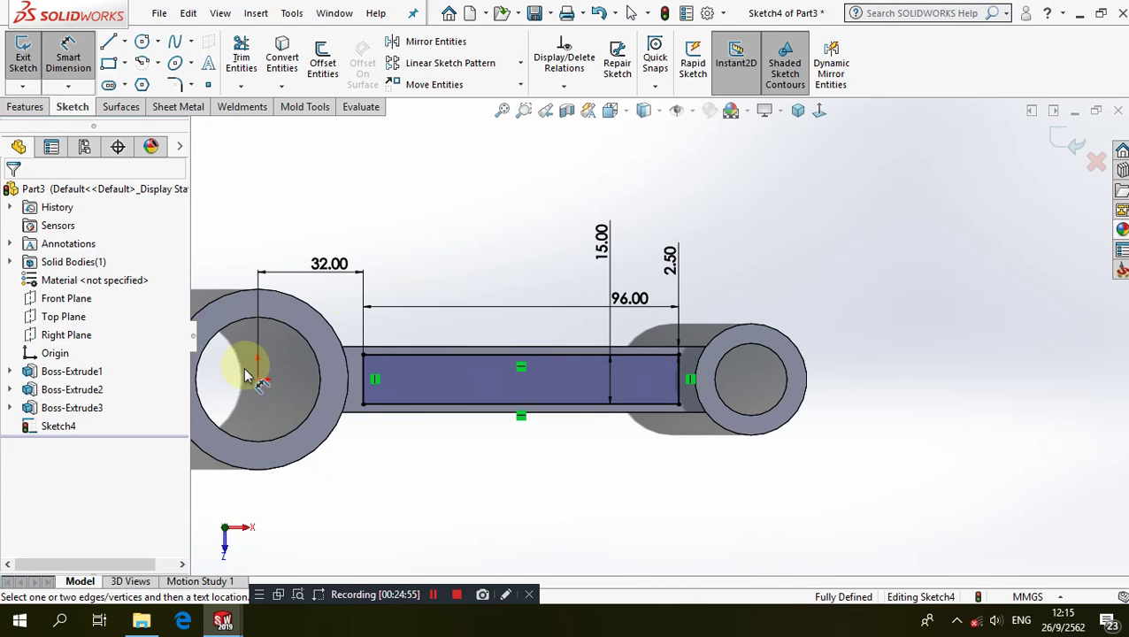
scroll(285, 446, "down", 4)
- Round all four corners of the slot rectangle in Sketch4 with 5 mm sketch fillets
left_click(181, 86)
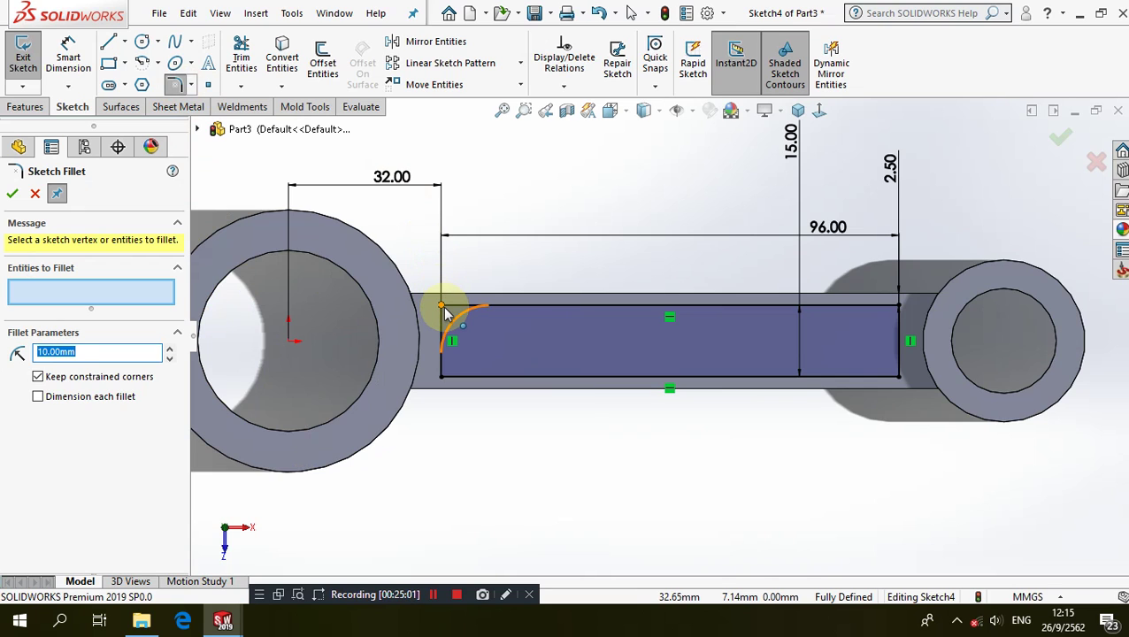
type("5")
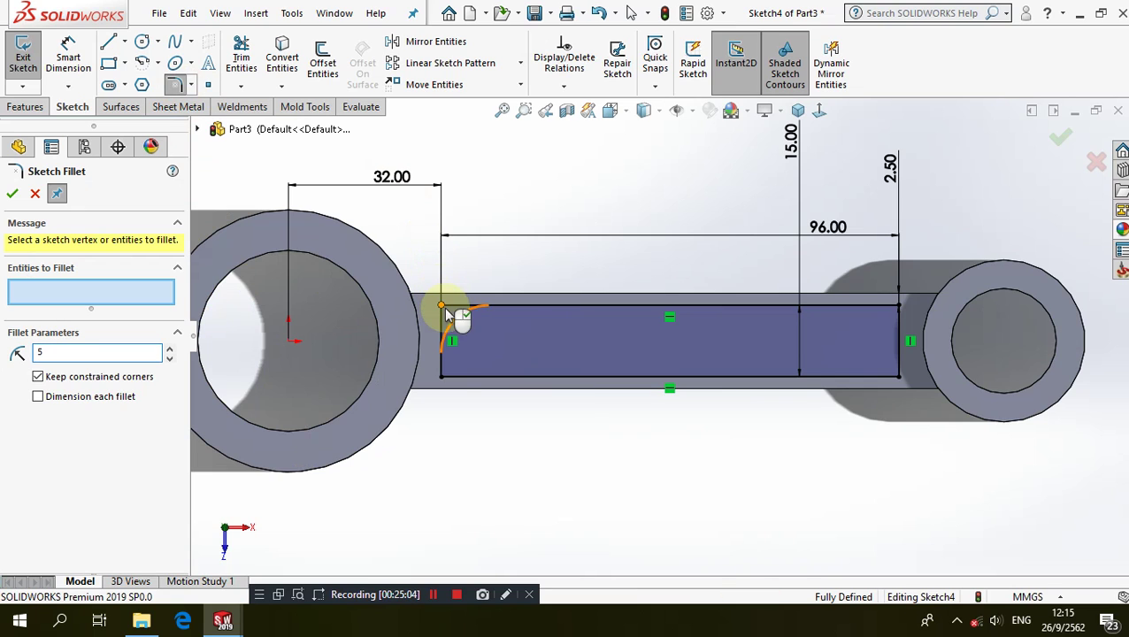
left_click(443, 308)
left_click(442, 375)
left_click(890, 376)
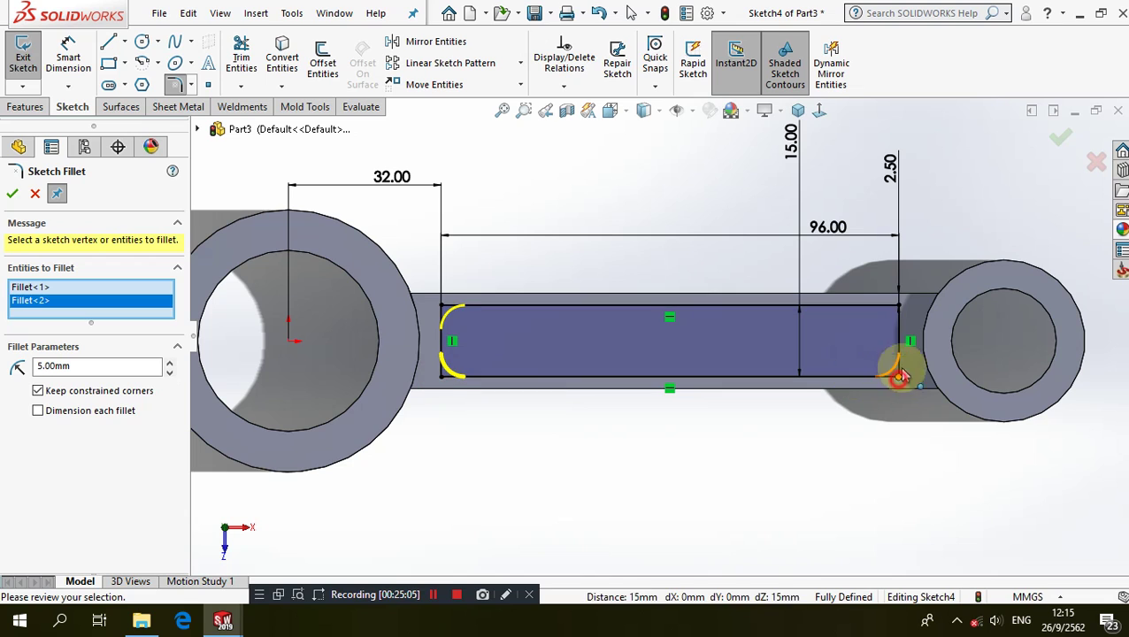
left_click(890, 307)
left_click(16, 195)
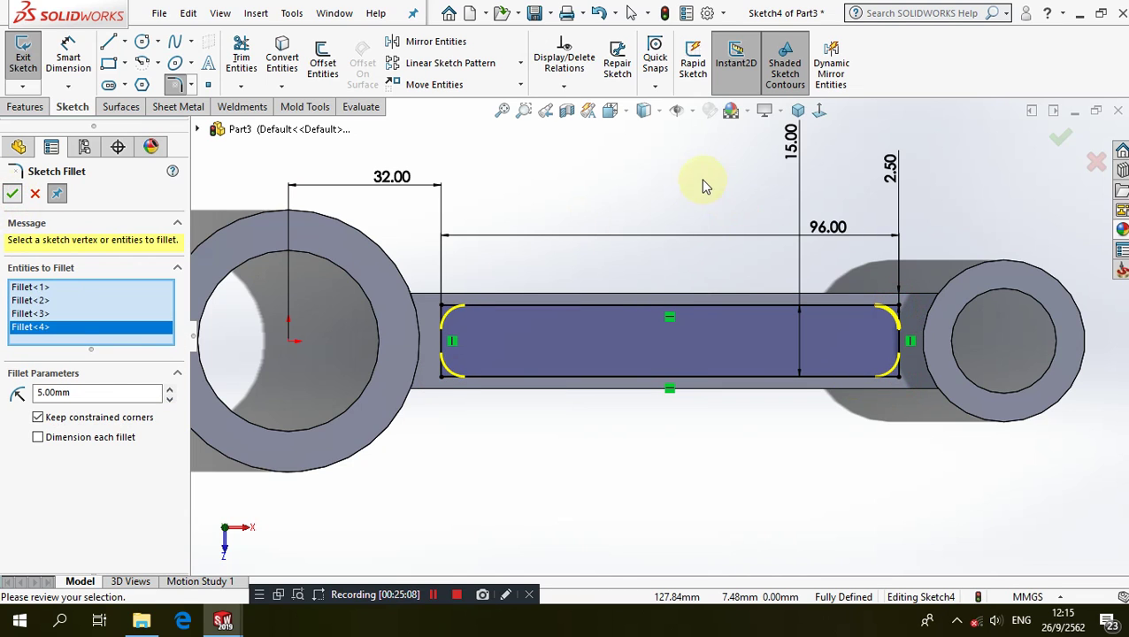
left_click(27, 106)
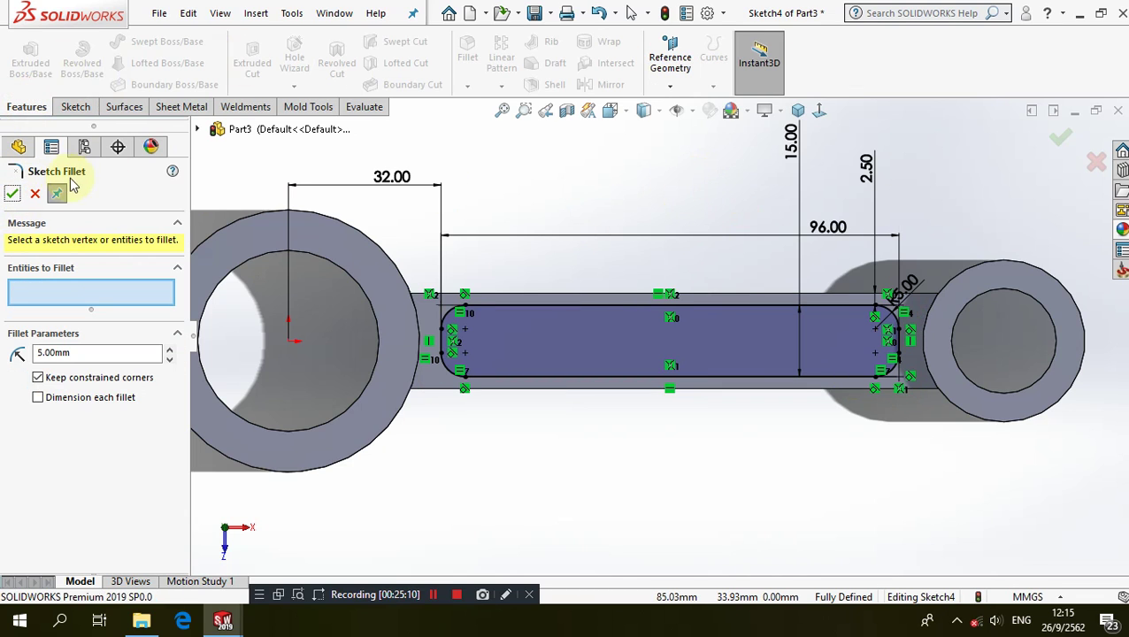
left_click(35, 194)
- Cut the rounded slot into the web as a 5 mm Blind extruded cut
left_click(241, 58)
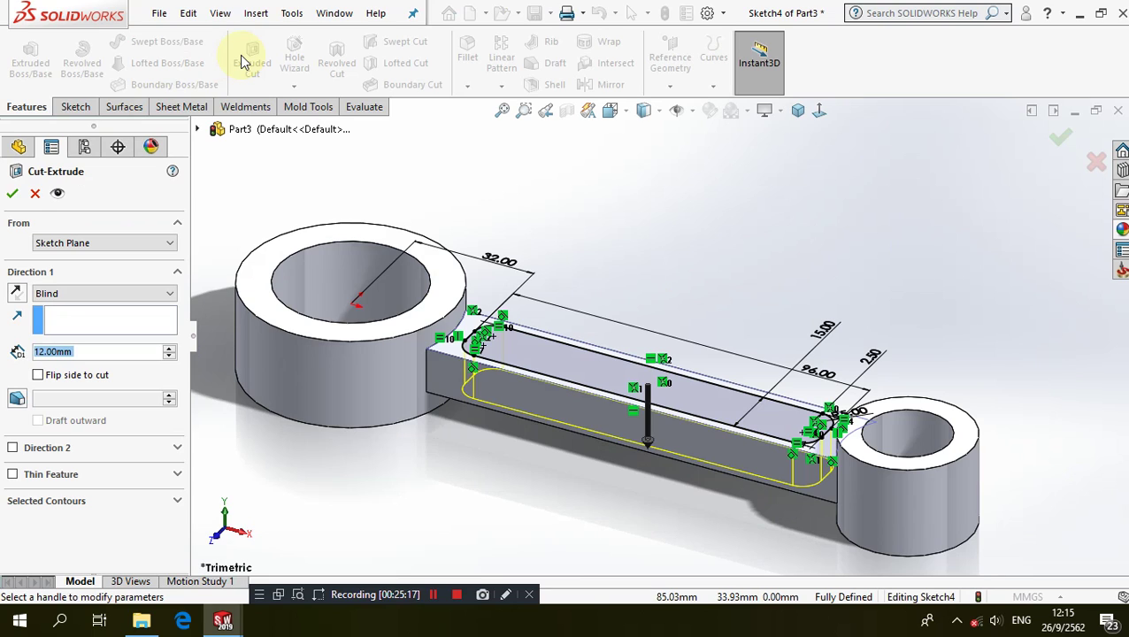
type("5")
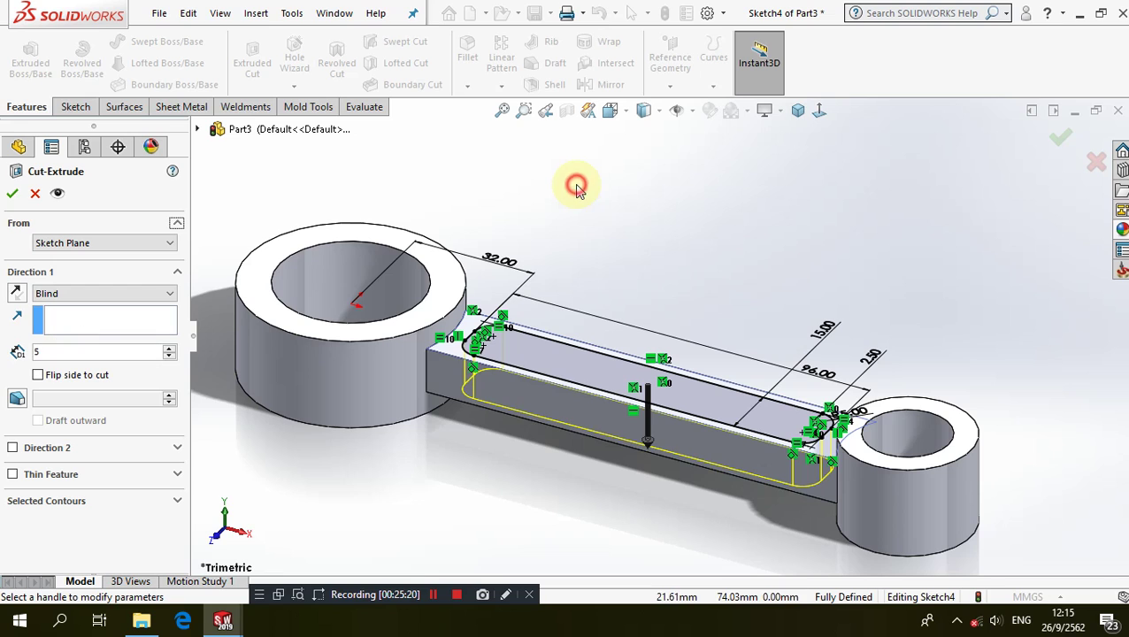
key("Return")
left_click(16, 193)
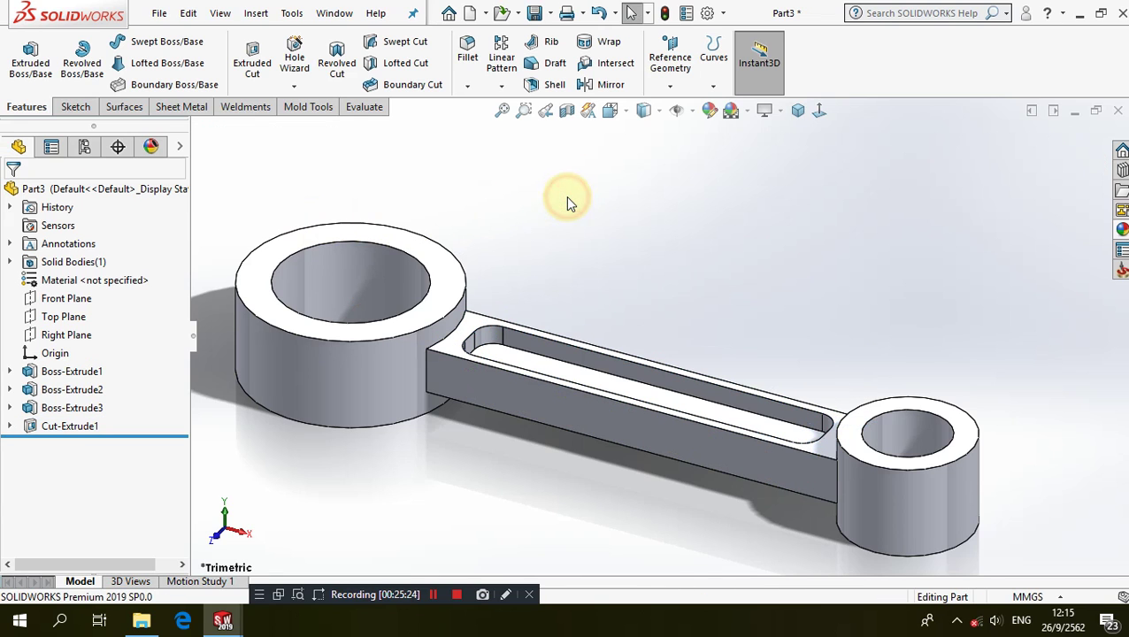
- Mirror Cut-Extrude1 about the Top Plane onto the opposite face of the web
left_click(590, 84)
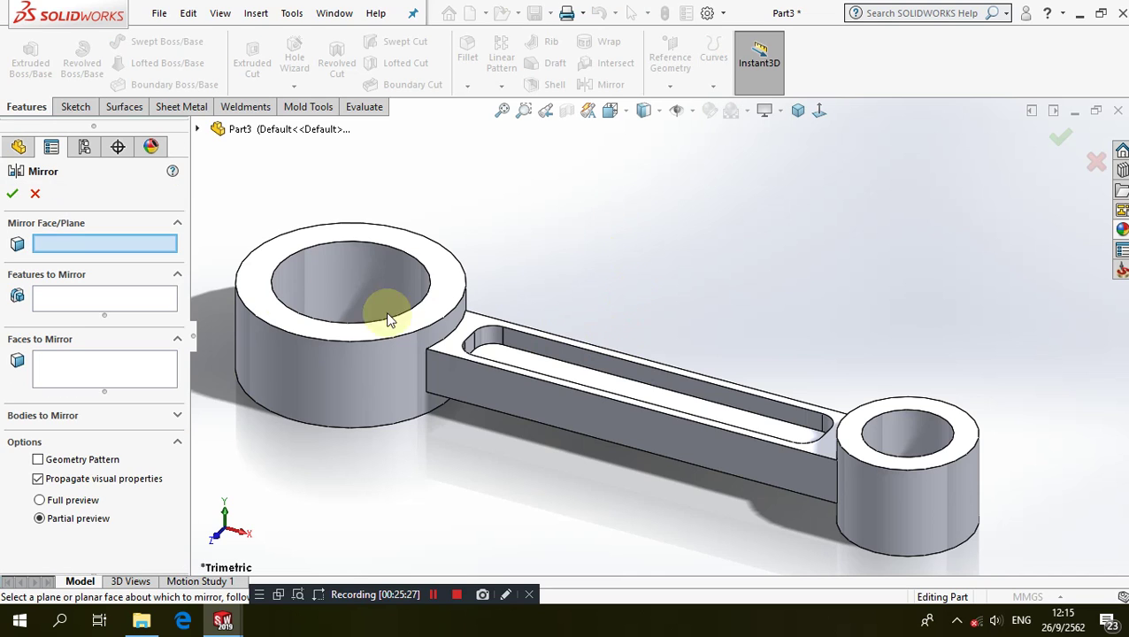
left_click(201, 129)
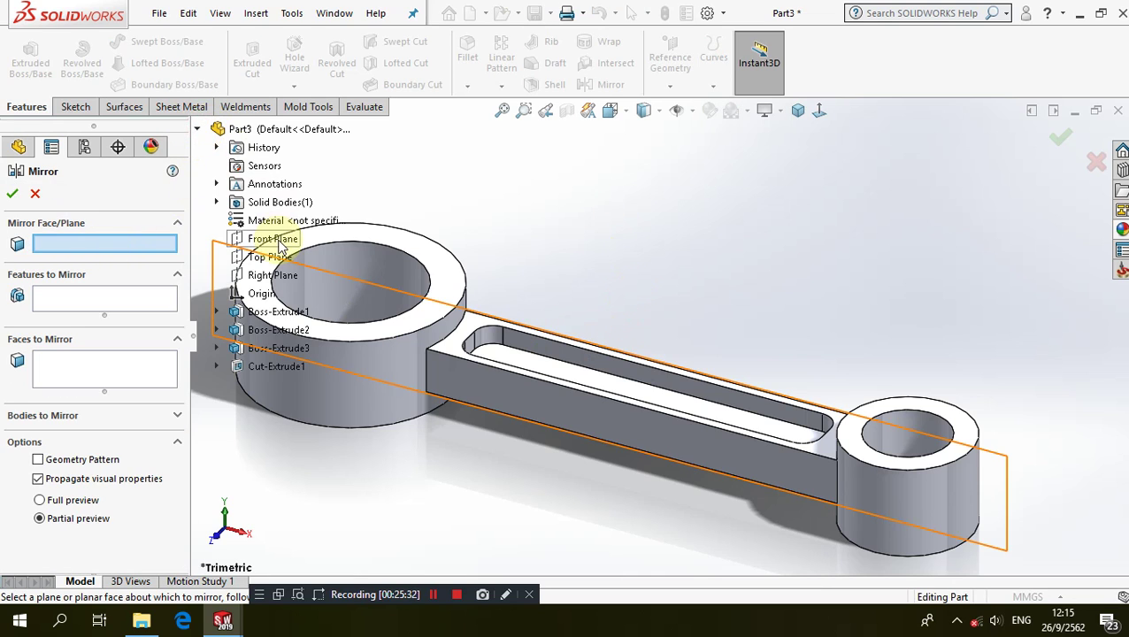
left_click(265, 256)
middle_click_drag(461, 252, 618, 234)
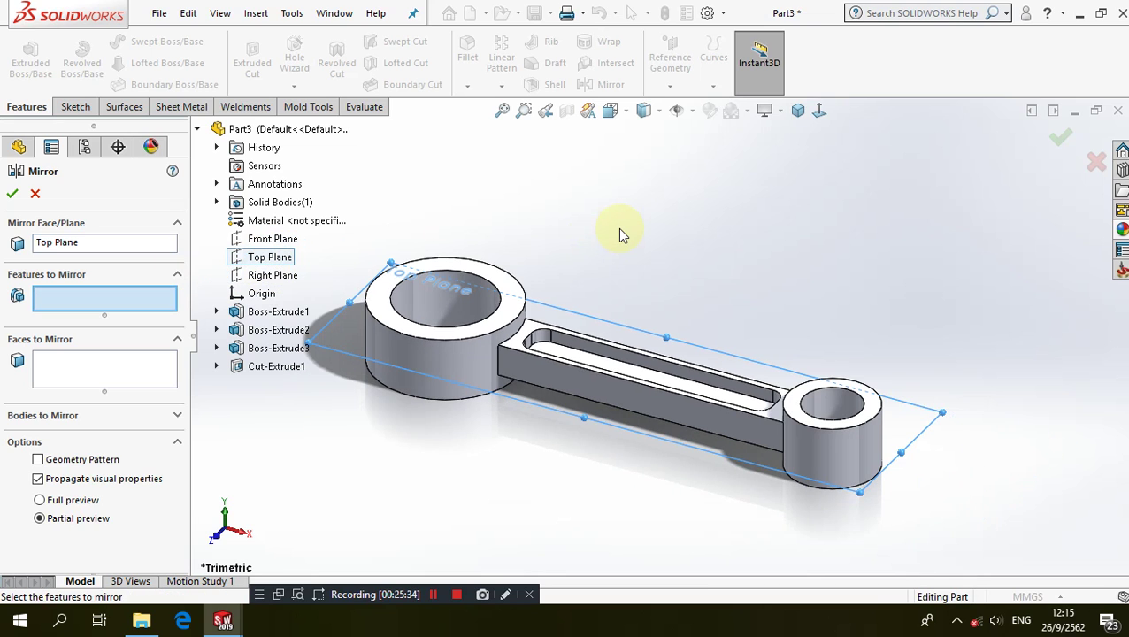
left_click(579, 359)
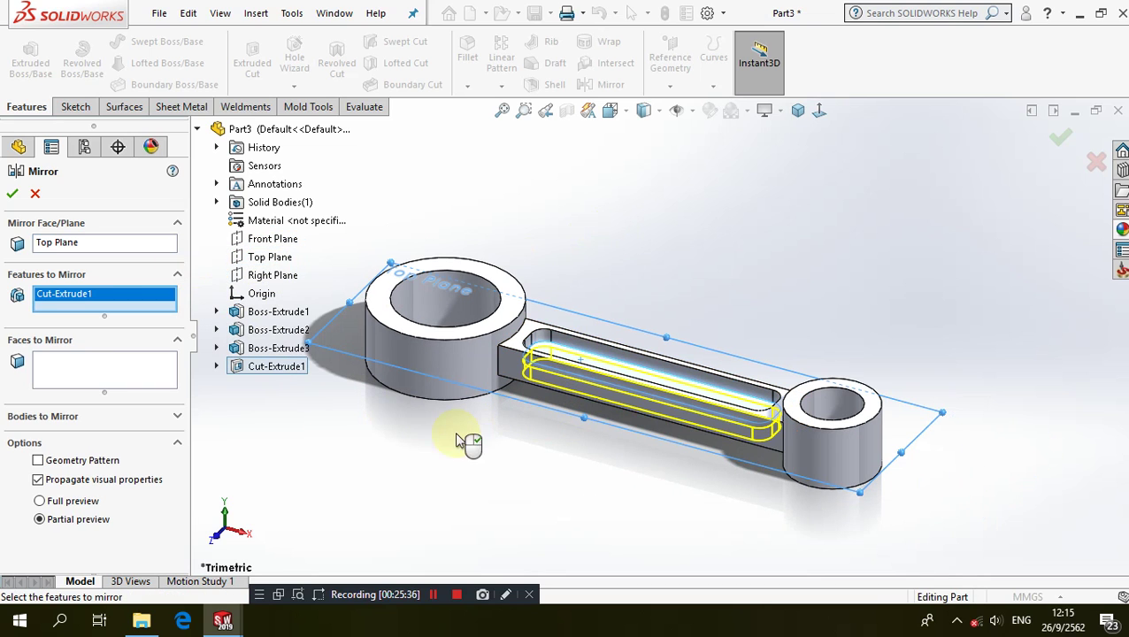
left_click(13, 194)
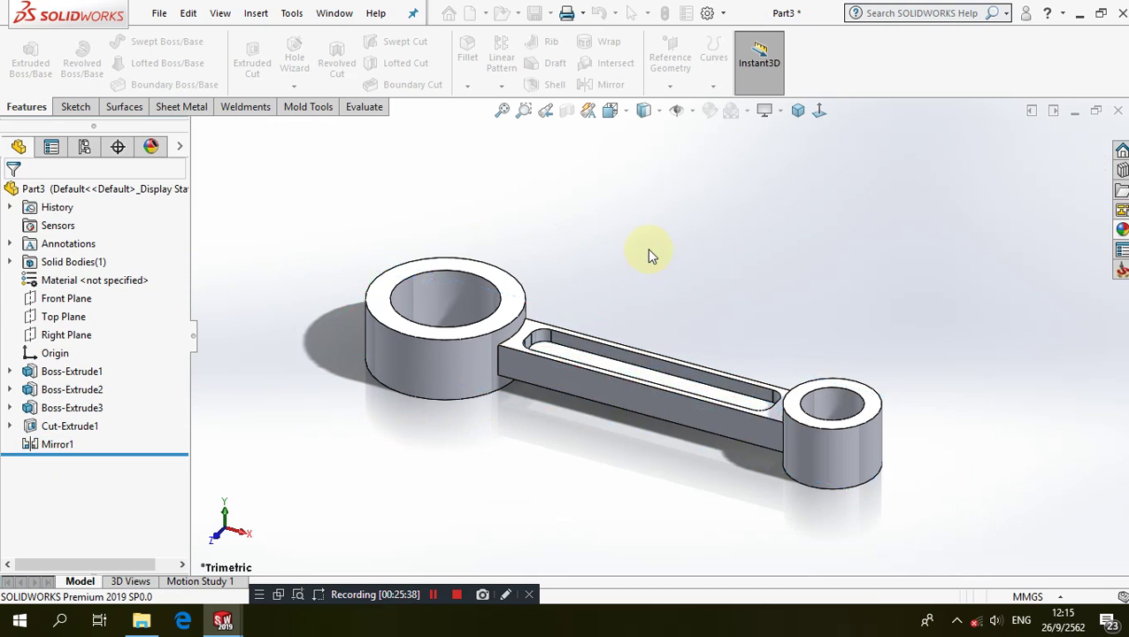
- Apply polished steel from the Metal > Steel appearances to the whole connecting rod body
key("z")
left_click(1122, 228)
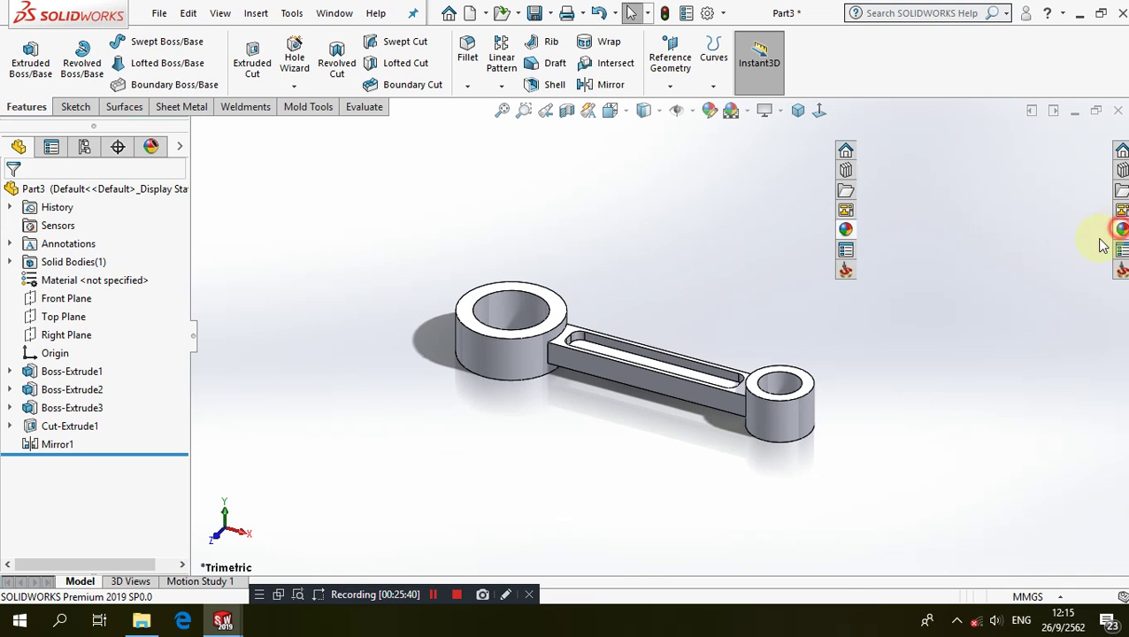
left_click(961, 215)
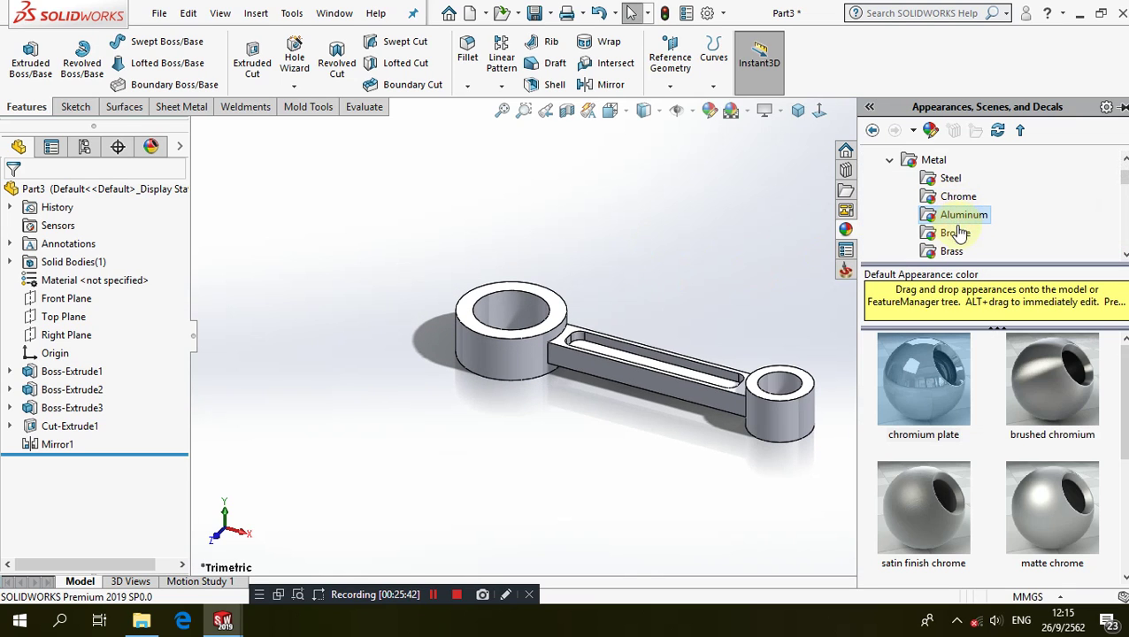
left_click(950, 178)
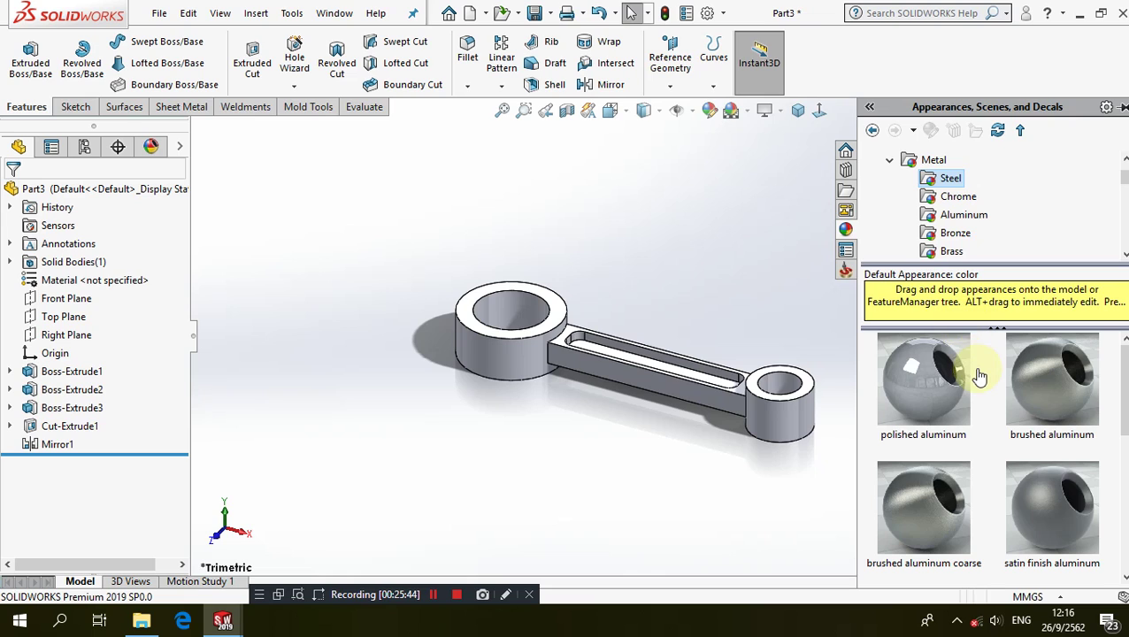
scroll(978, 377, "down", 3)
scroll(980, 380, "up", 3)
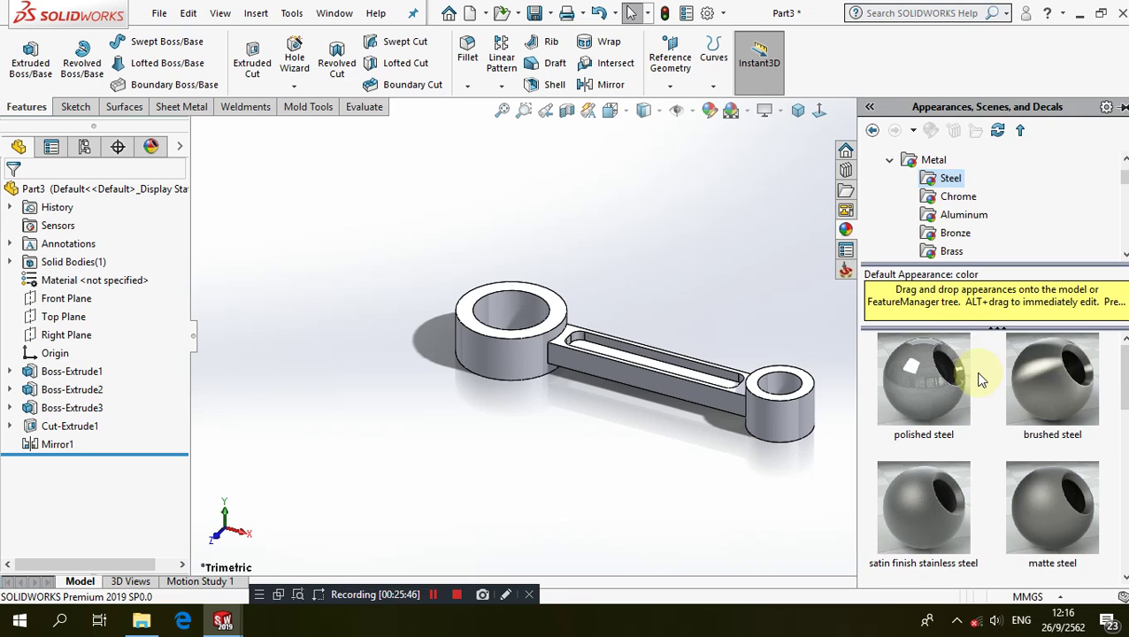
left_click_drag(935, 374, 701, 367)
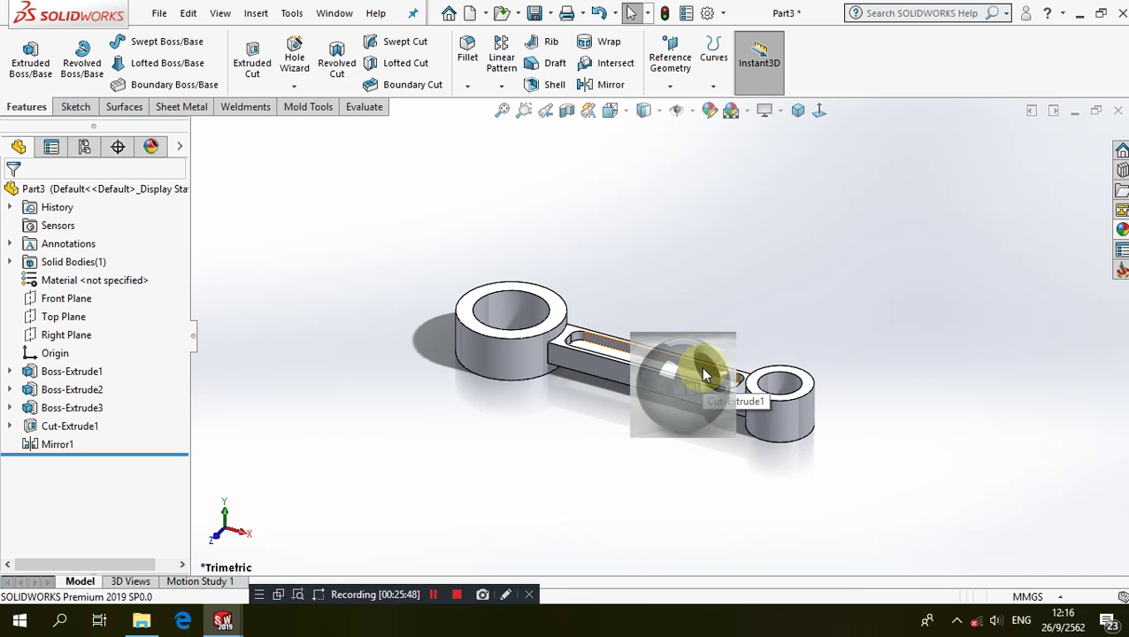
left_click(717, 368)
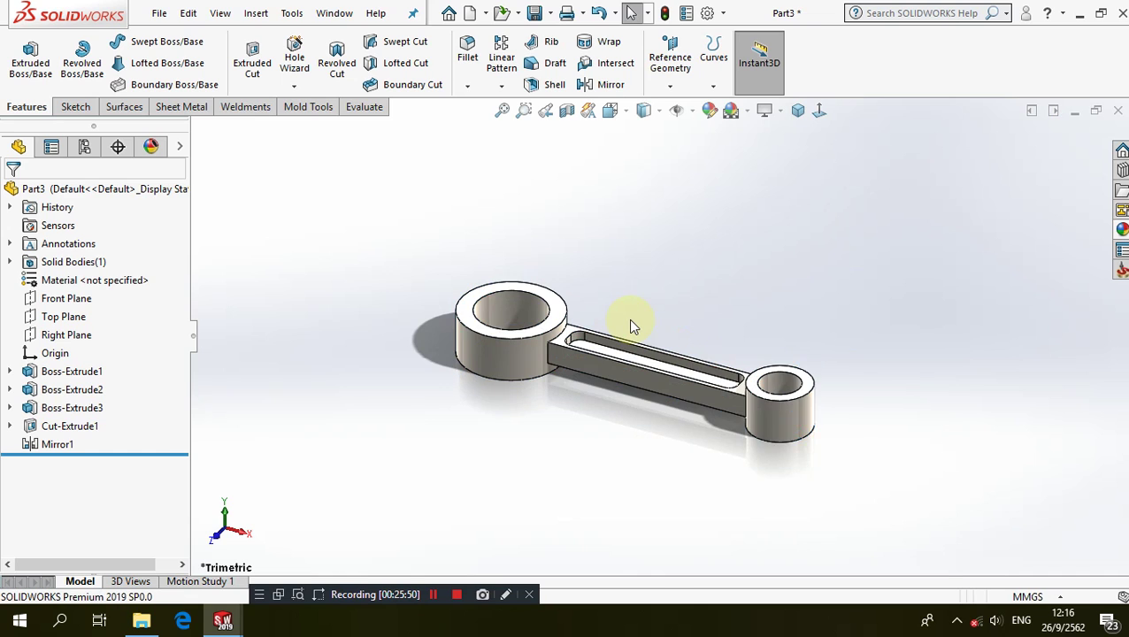
scroll(630, 325, "down", 3)
scroll(630, 324, "up", 1)
scroll(597, 395, "down", 2)
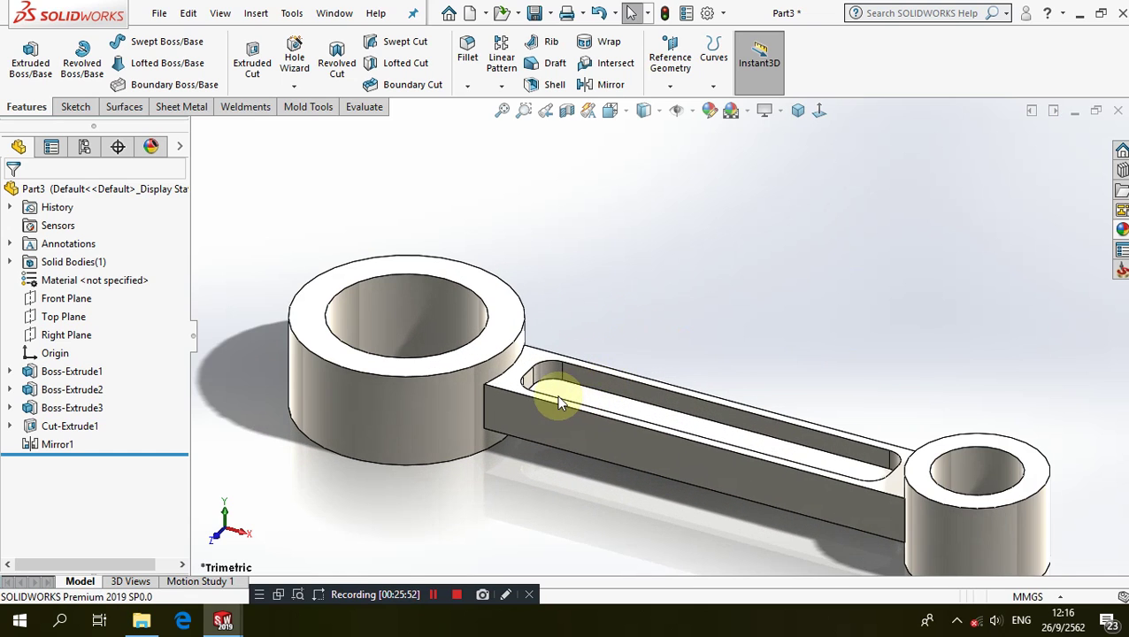
scroll(768, 466, "up", 1)
scroll(768, 464, "down", 2)
scroll(681, 428, "up", 3)
scroll(484, 239, "down", 1)
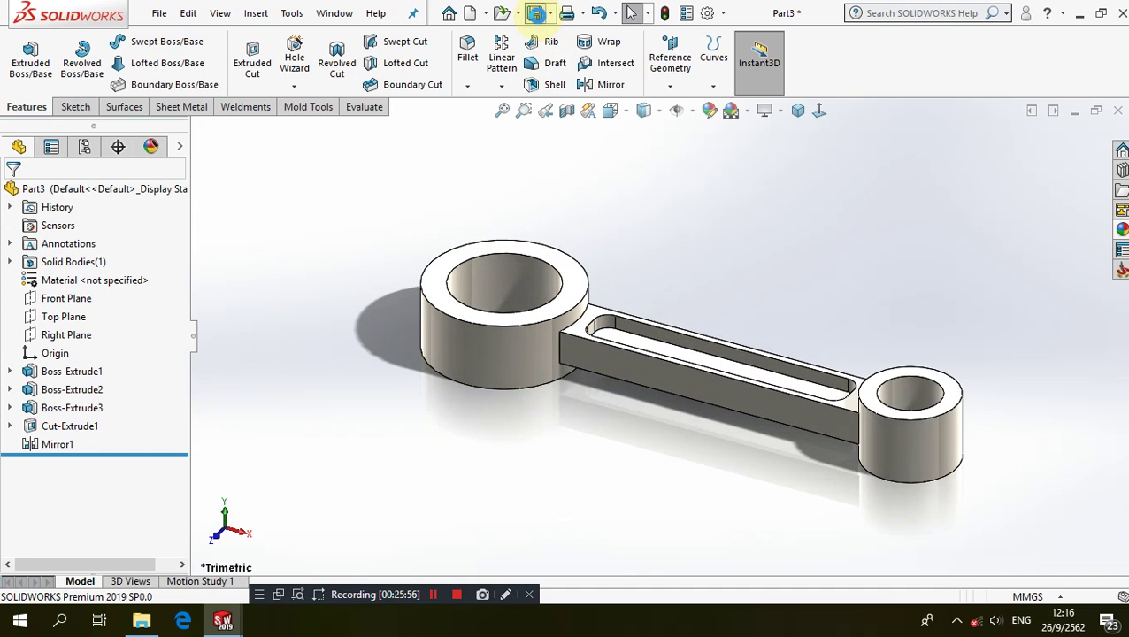
- Save the part as 'Connecting Rod' in the Cylinder Engine folder on the Desktop
left_click(535, 14)
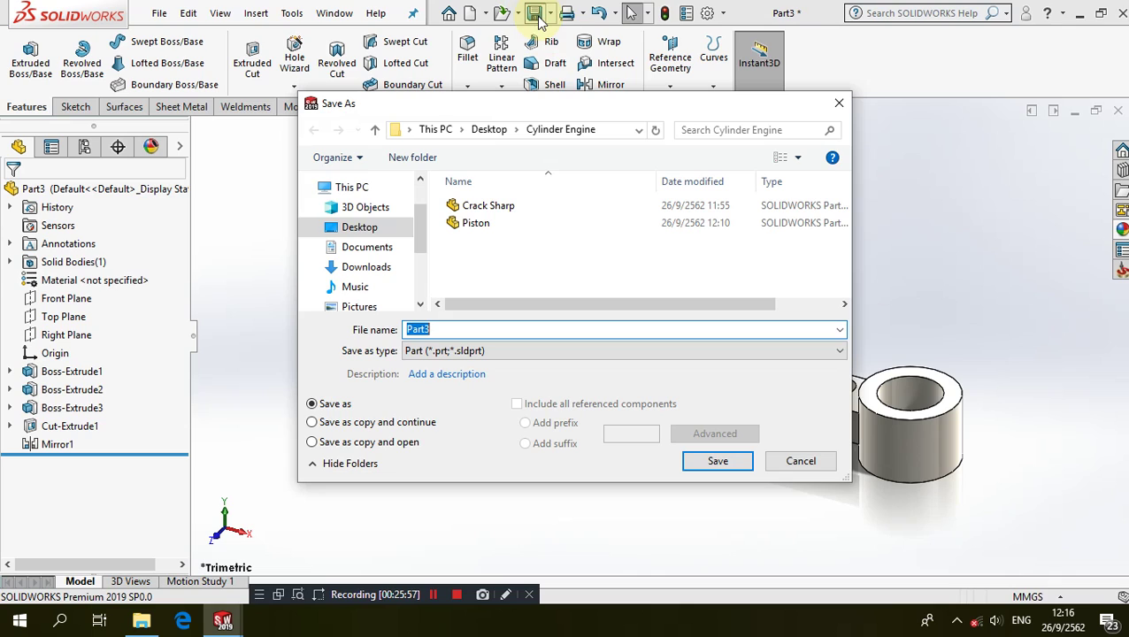
type("Rod")
left_click(699, 461)
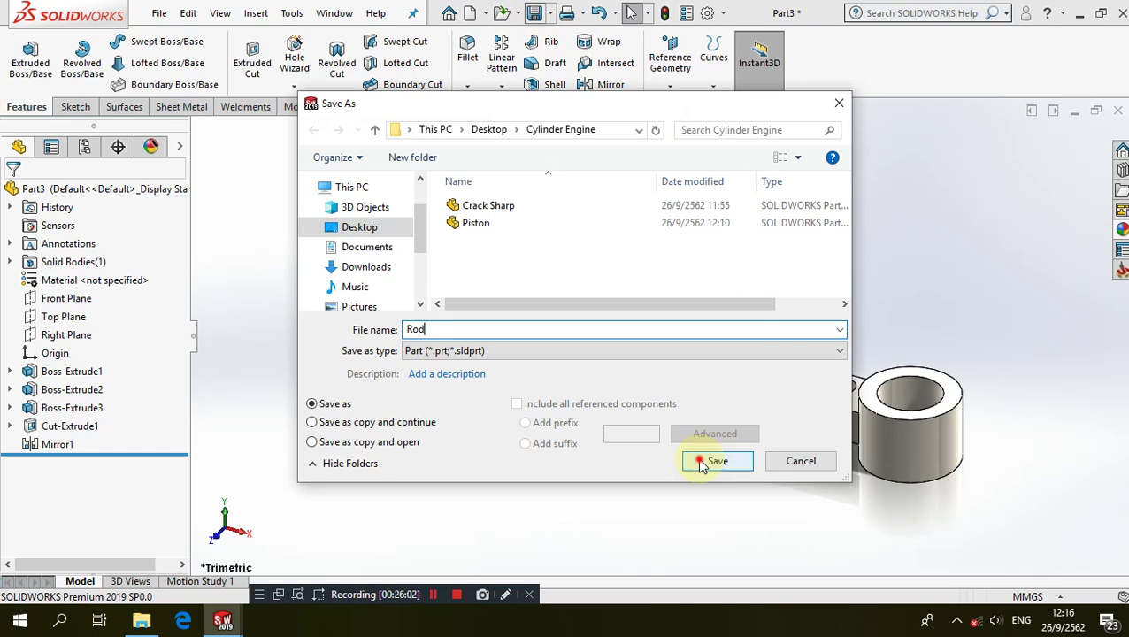
left_click(410, 330)
type("Connecting")
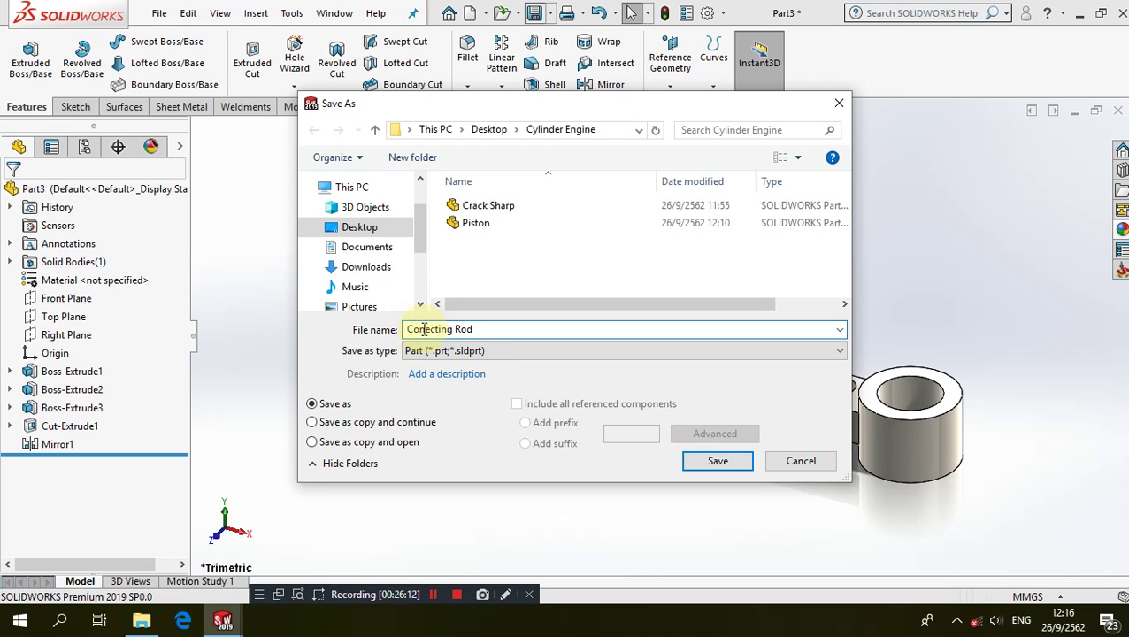
left_click(716, 463)
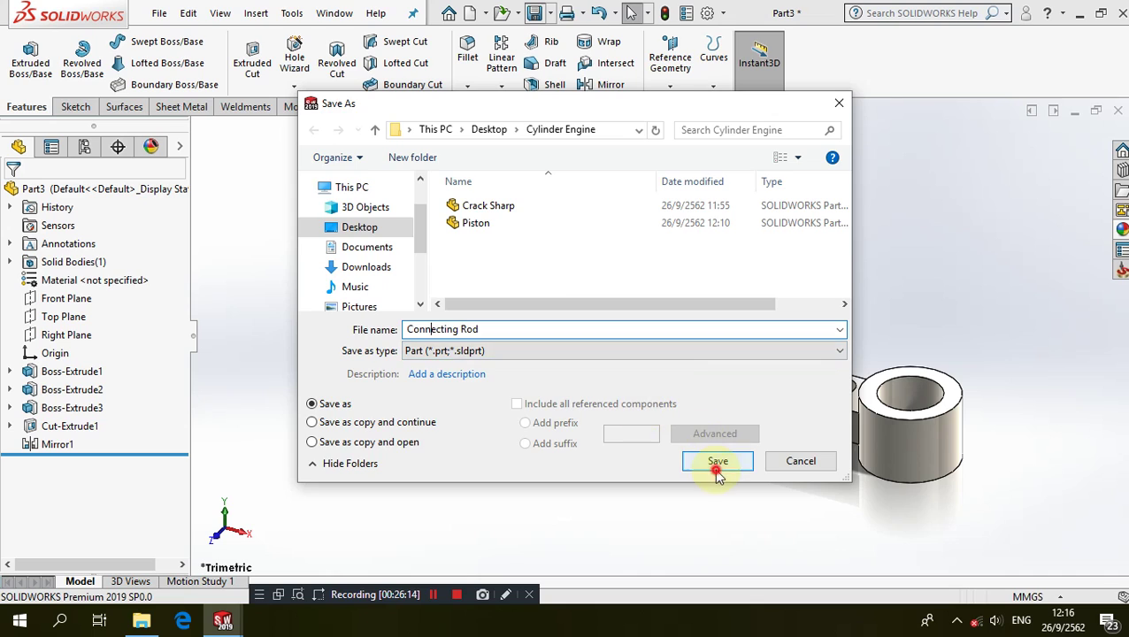
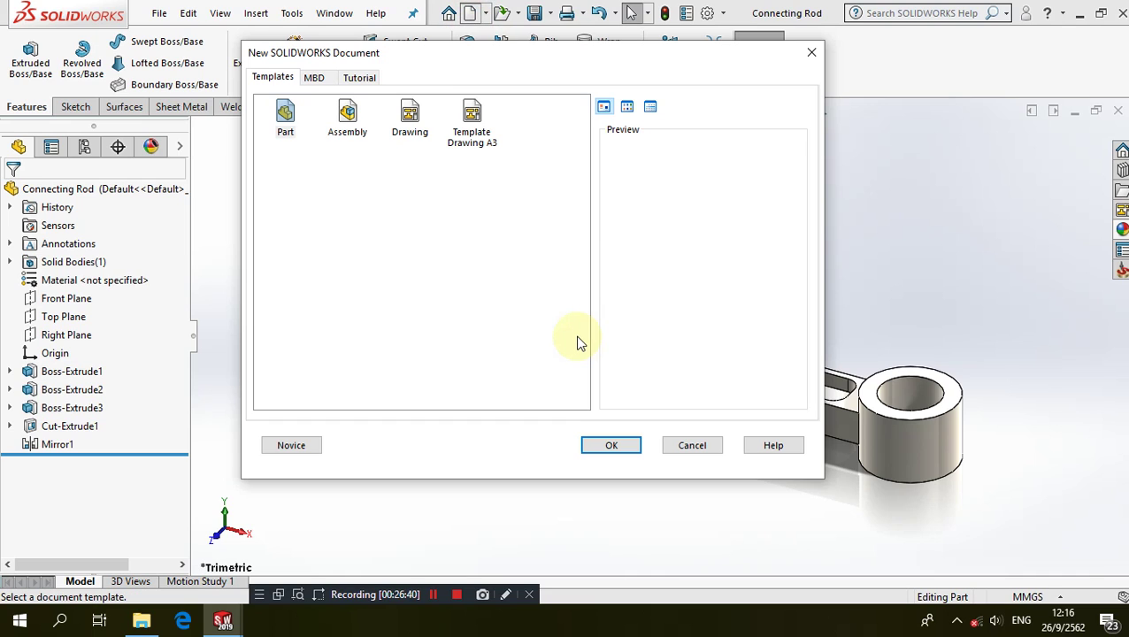
- Create a new part and draw a circle centred on the origin on the Front Plane
left_click(588, 443)
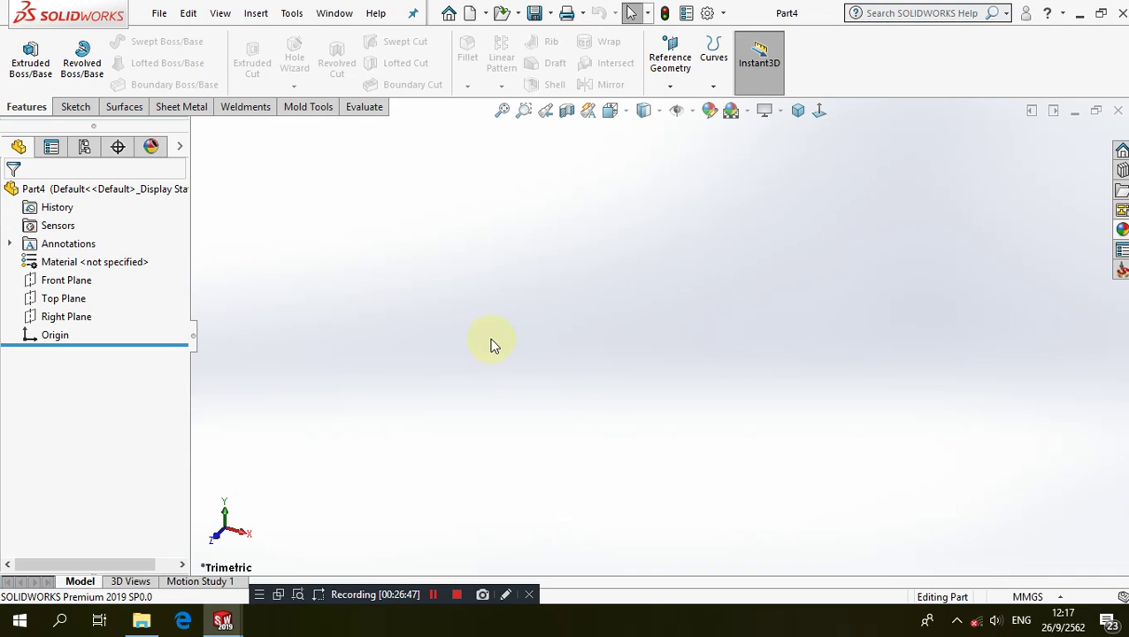
left_click(78, 107)
left_click(25, 55)
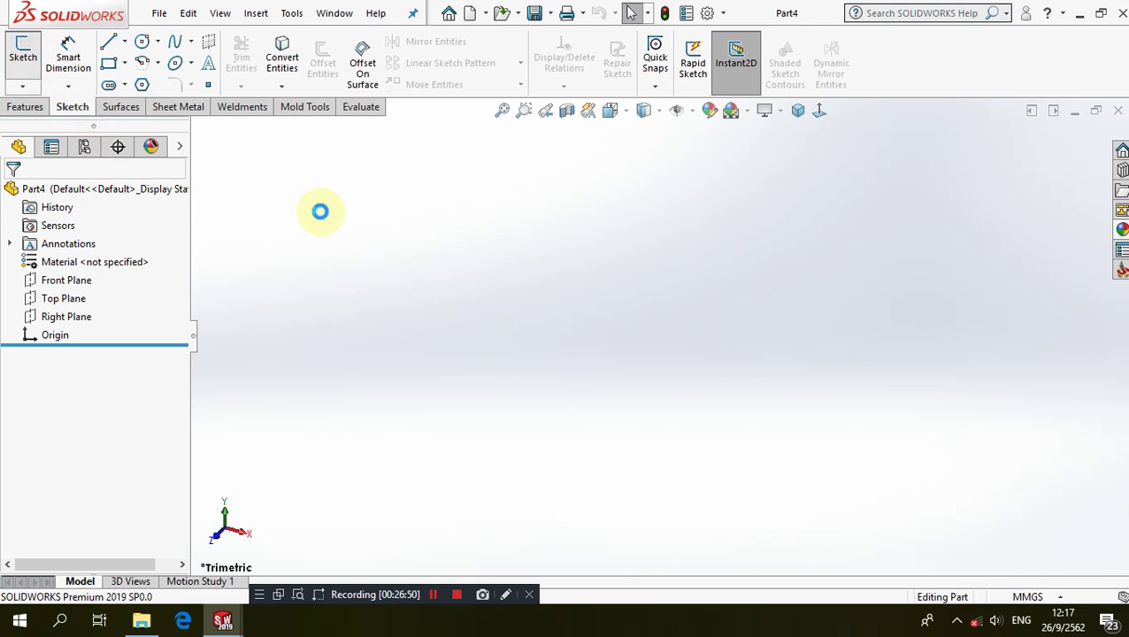
left_click(529, 223)
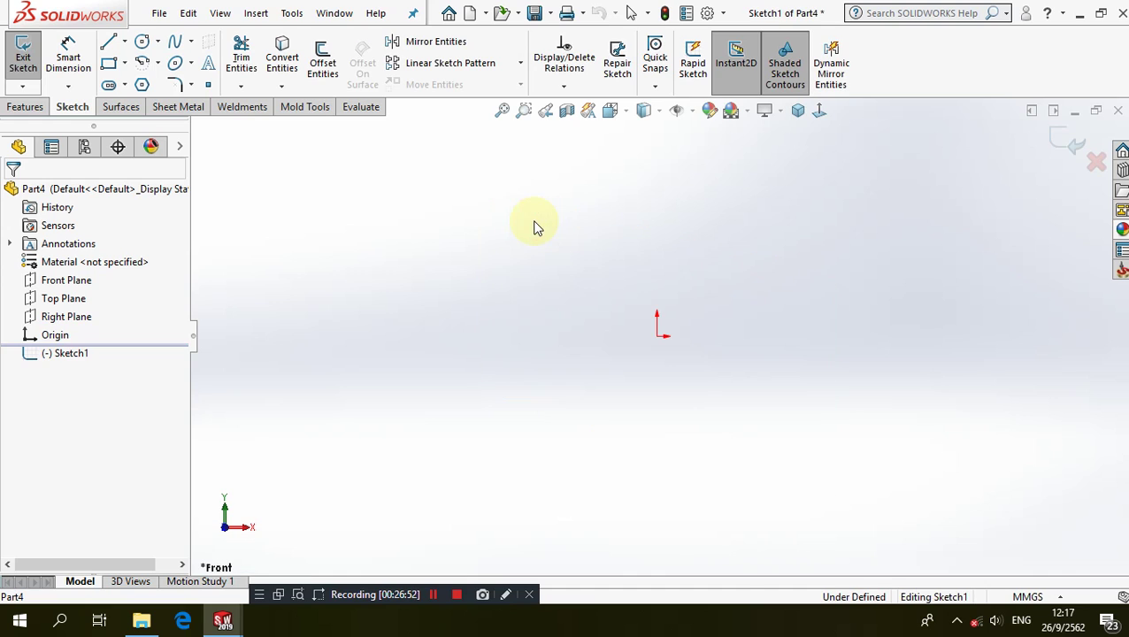
left_click(143, 46)
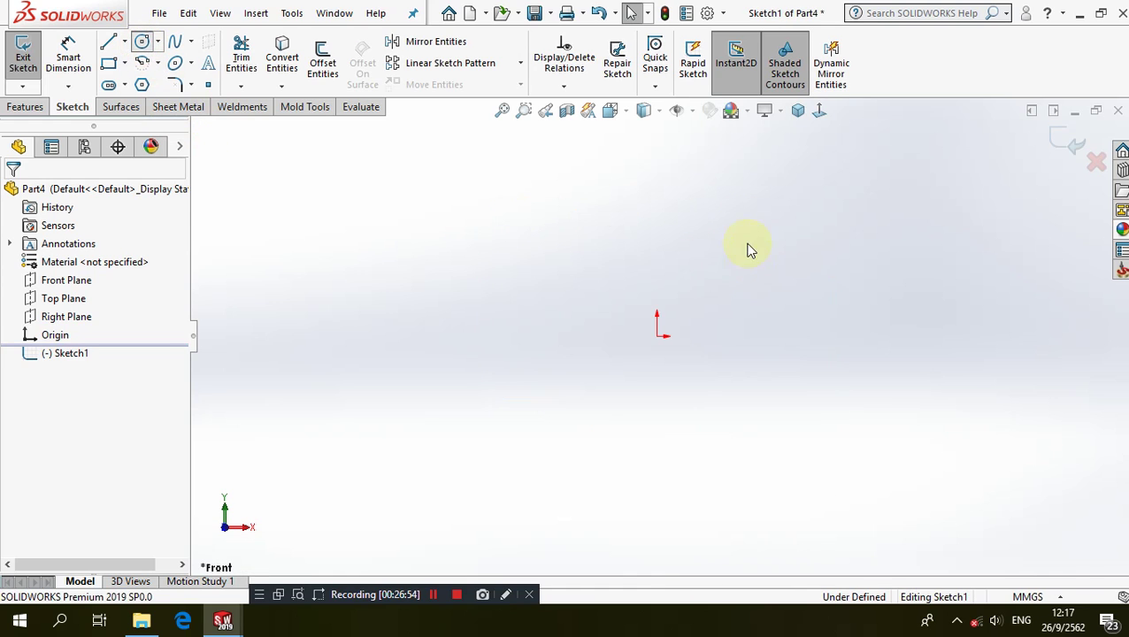
left_click_drag(656, 335, 724, 287)
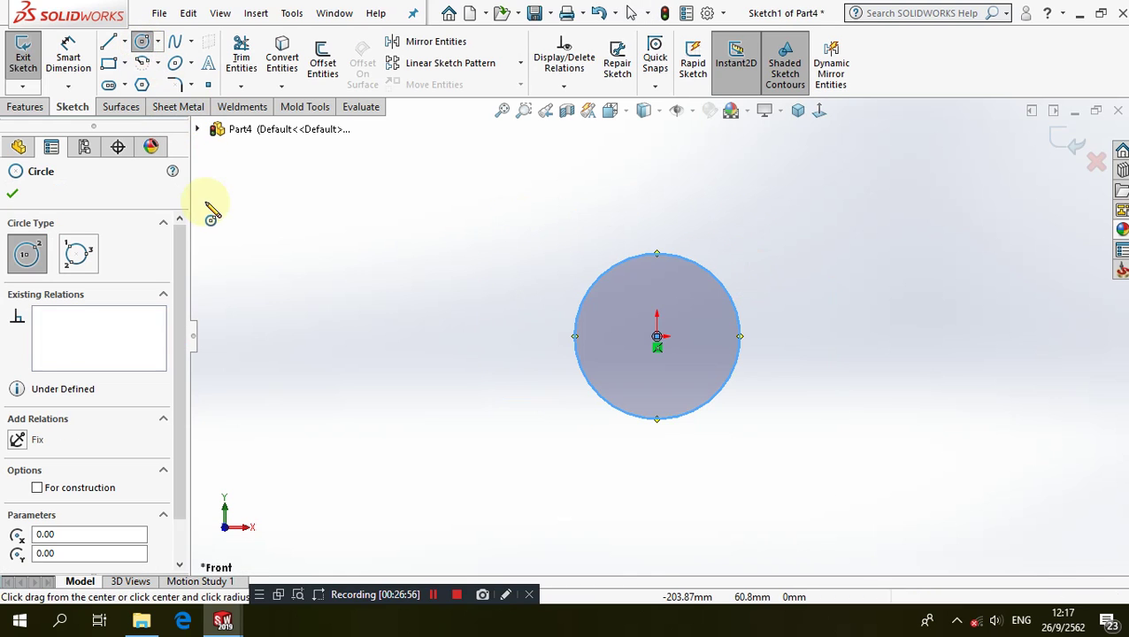
- Dimension the circle's diameter to 22 mm
left_click(69, 55)
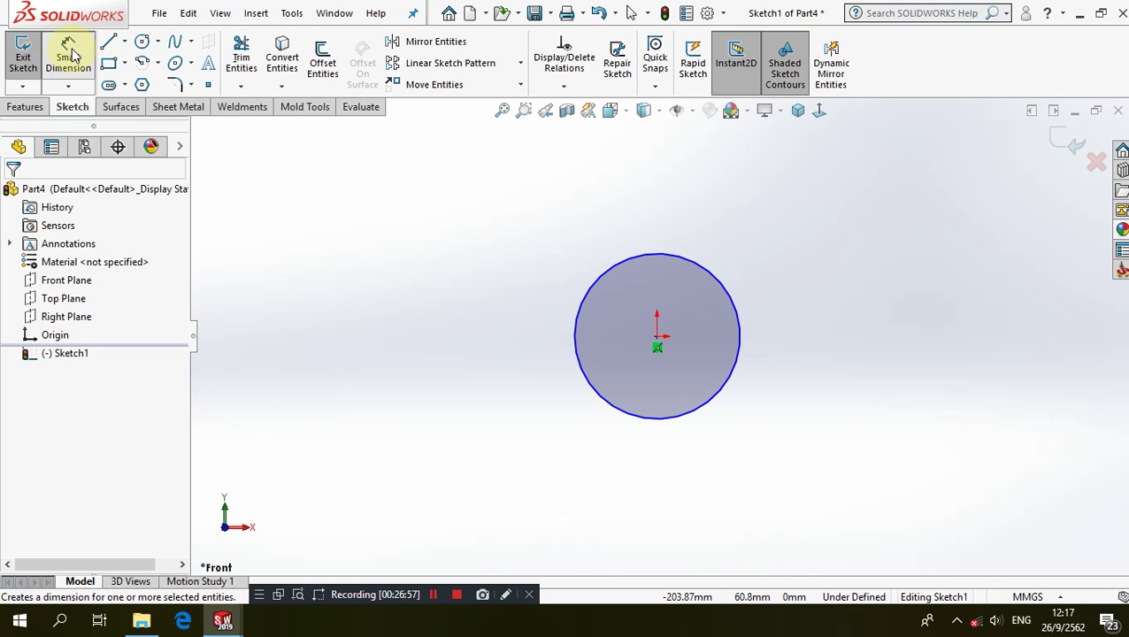
left_click(628, 258)
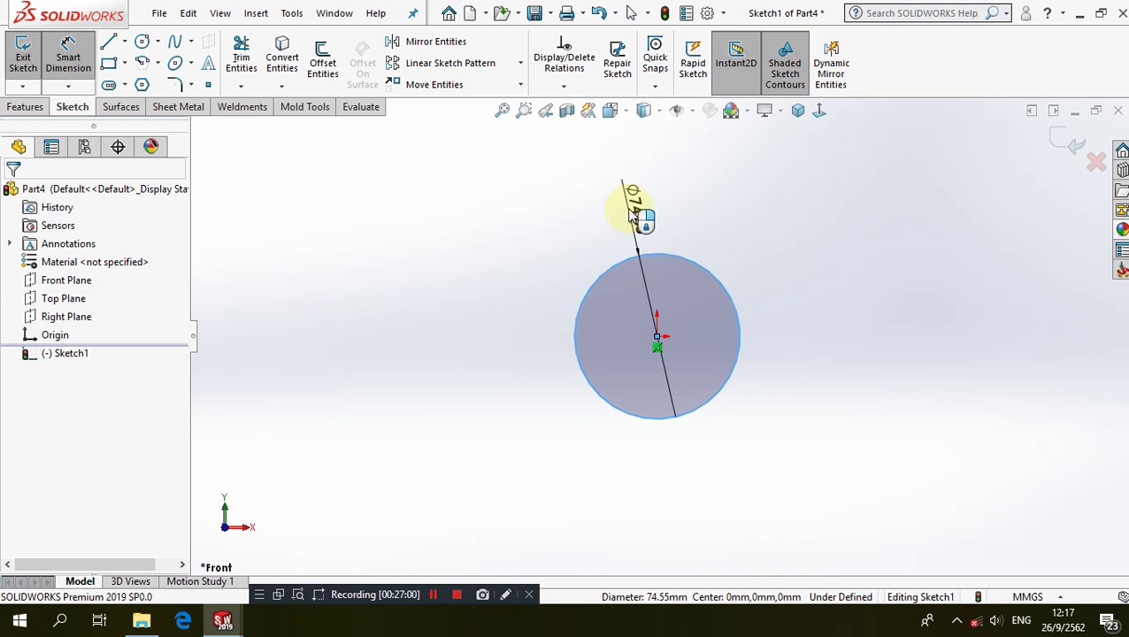
left_click(631, 209)
type("2")
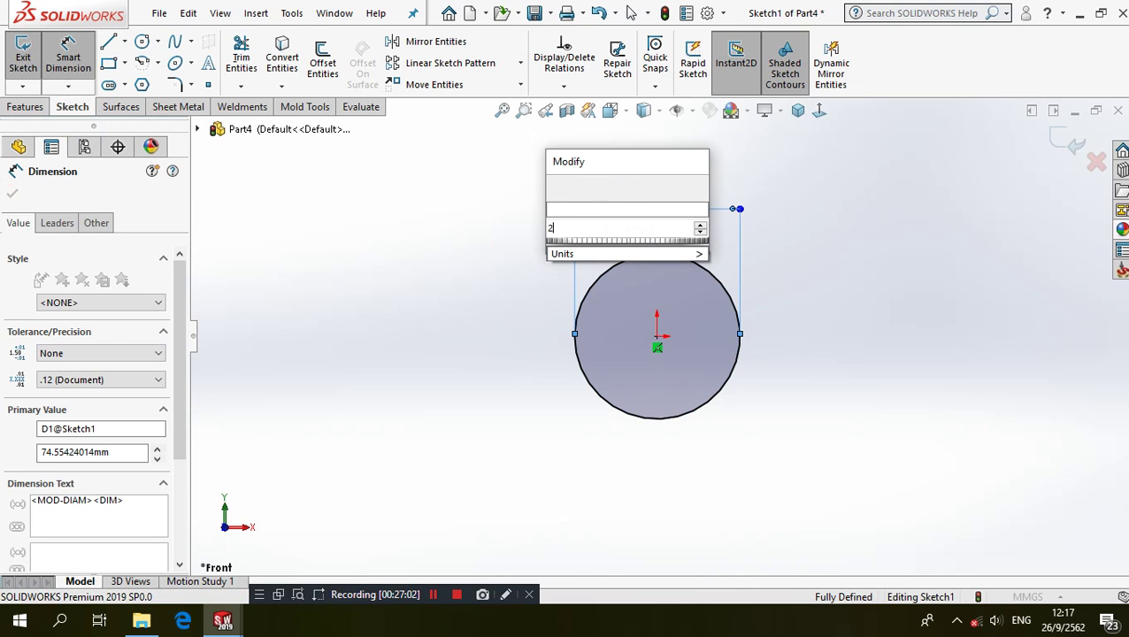
type("2")
left_click(557, 187)
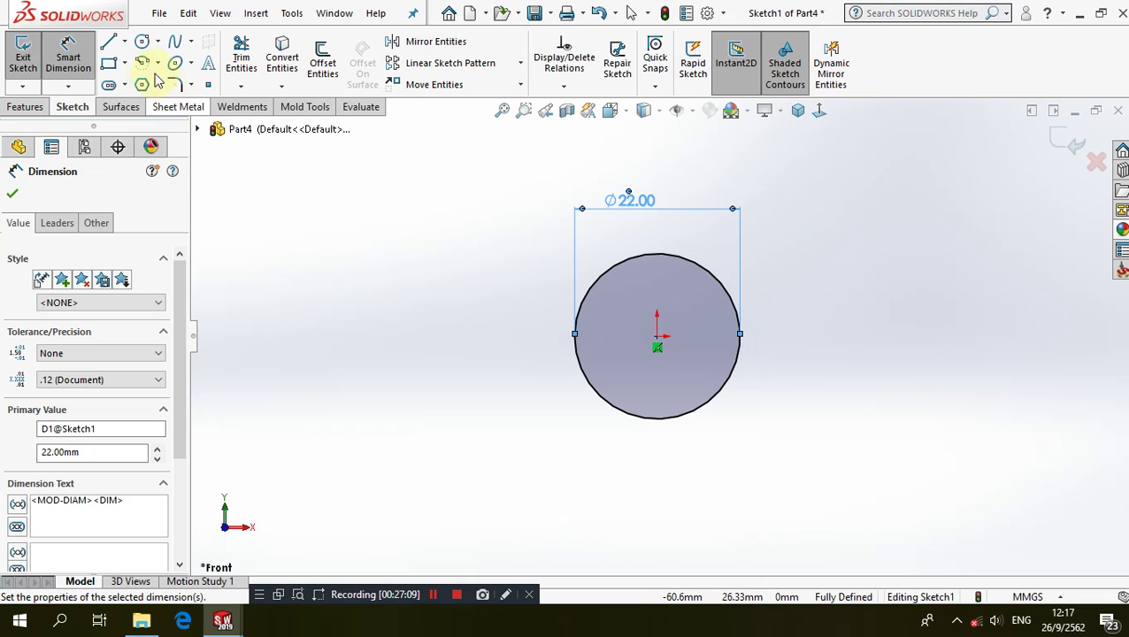
- Extrude the 22 mm circle Mid Plane to an 80 mm long cylinder
left_click(32, 106)
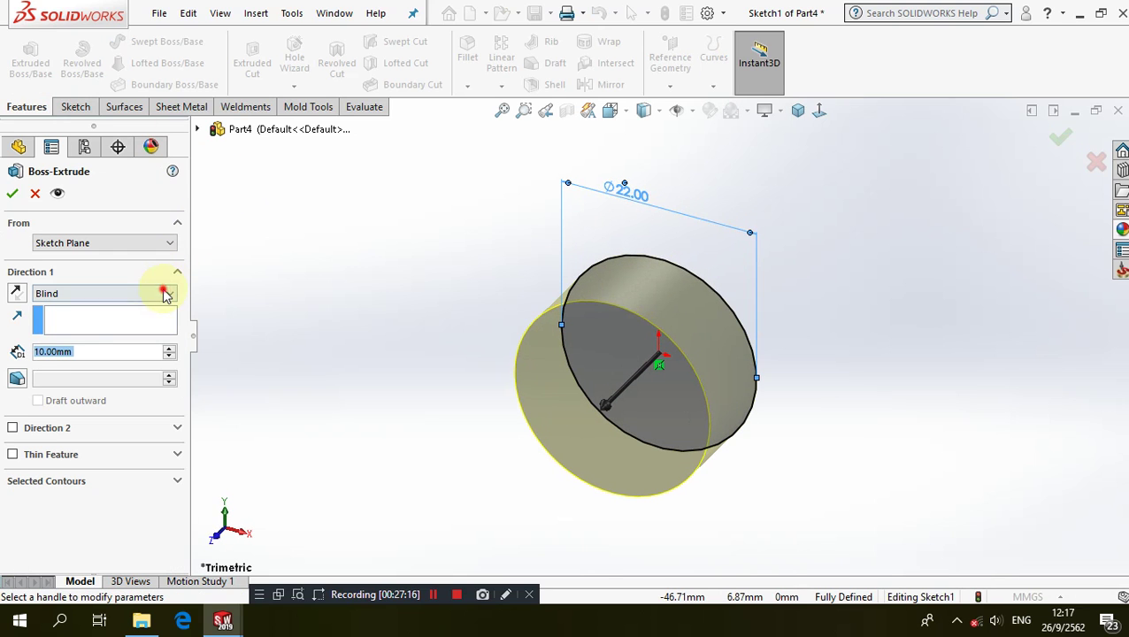
left_click(165, 293)
left_click(115, 361)
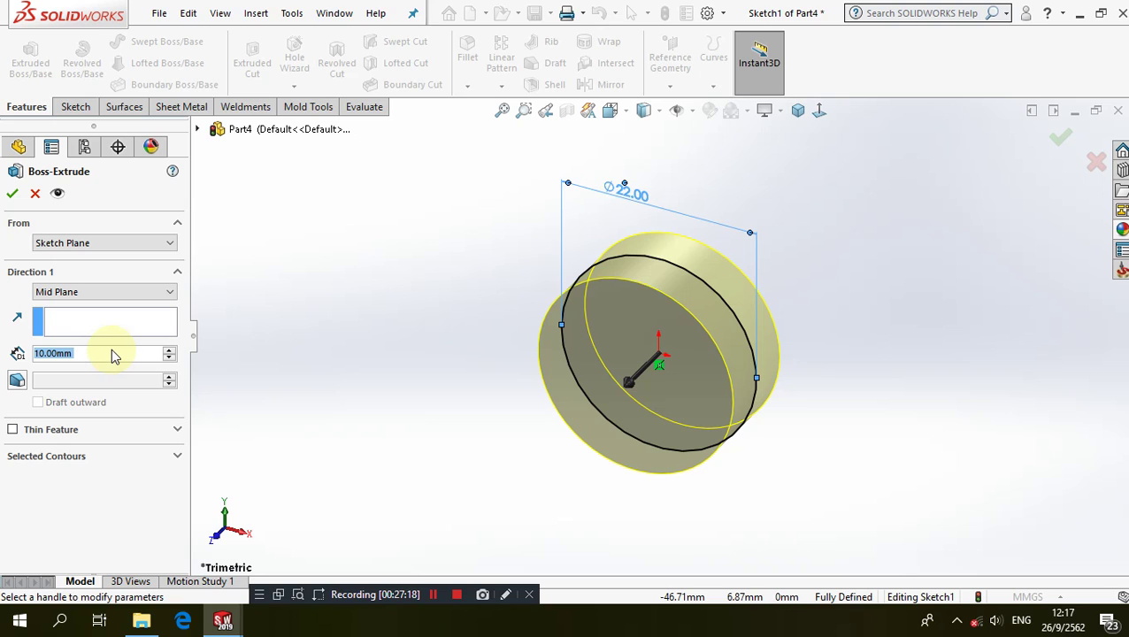
type("80")
key("Return")
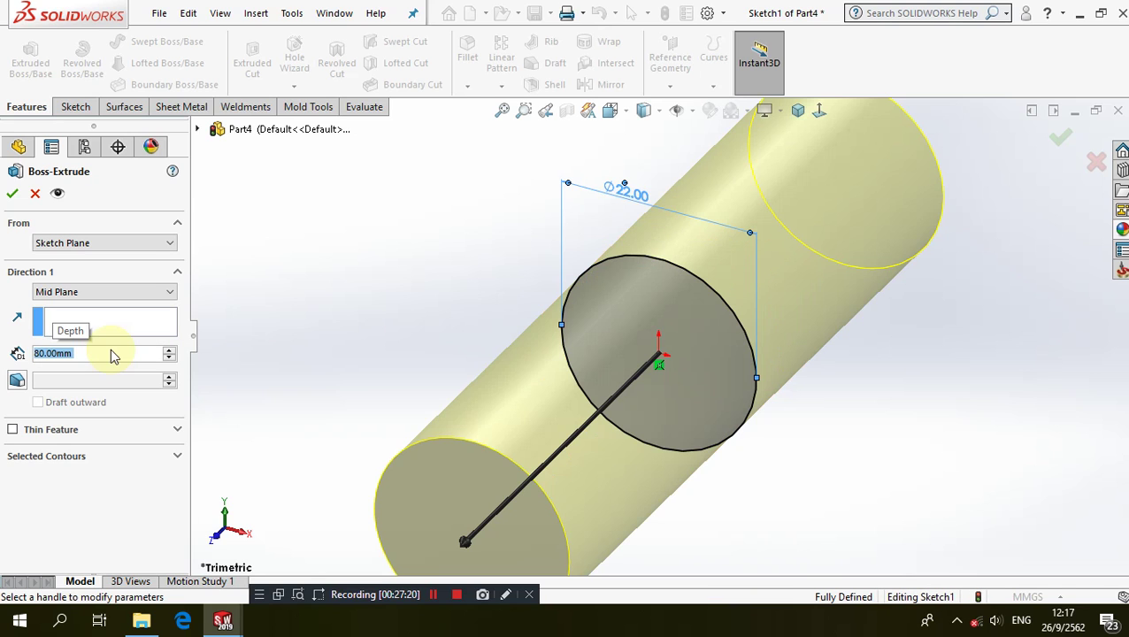
left_click(12, 193)
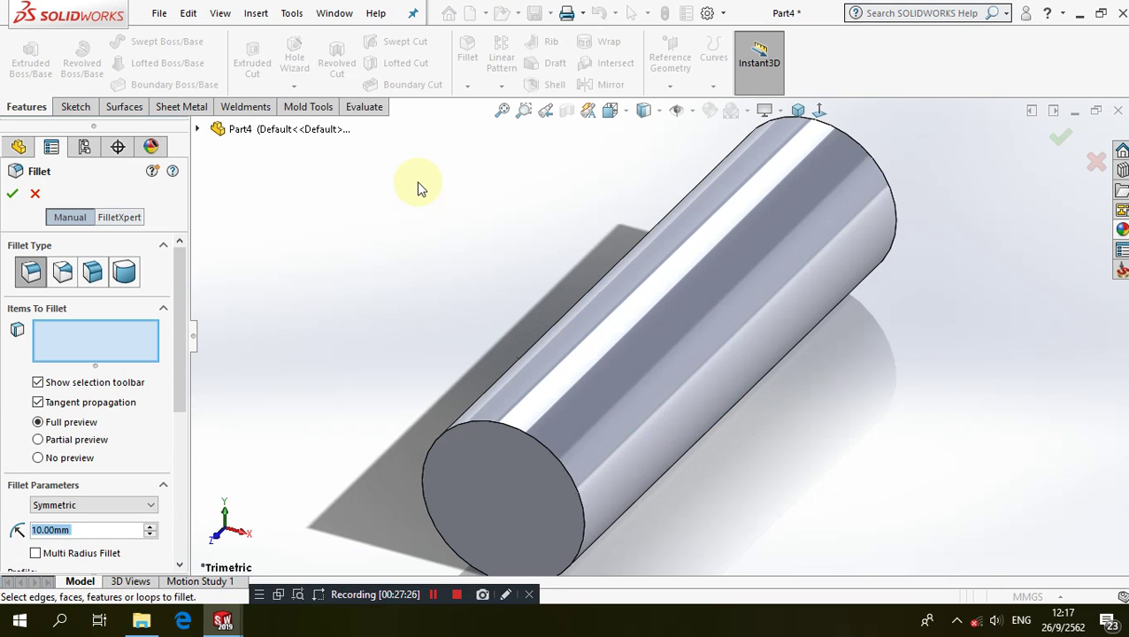
- Round both end edges of the cylinder with 1 mm fillets
type("1")
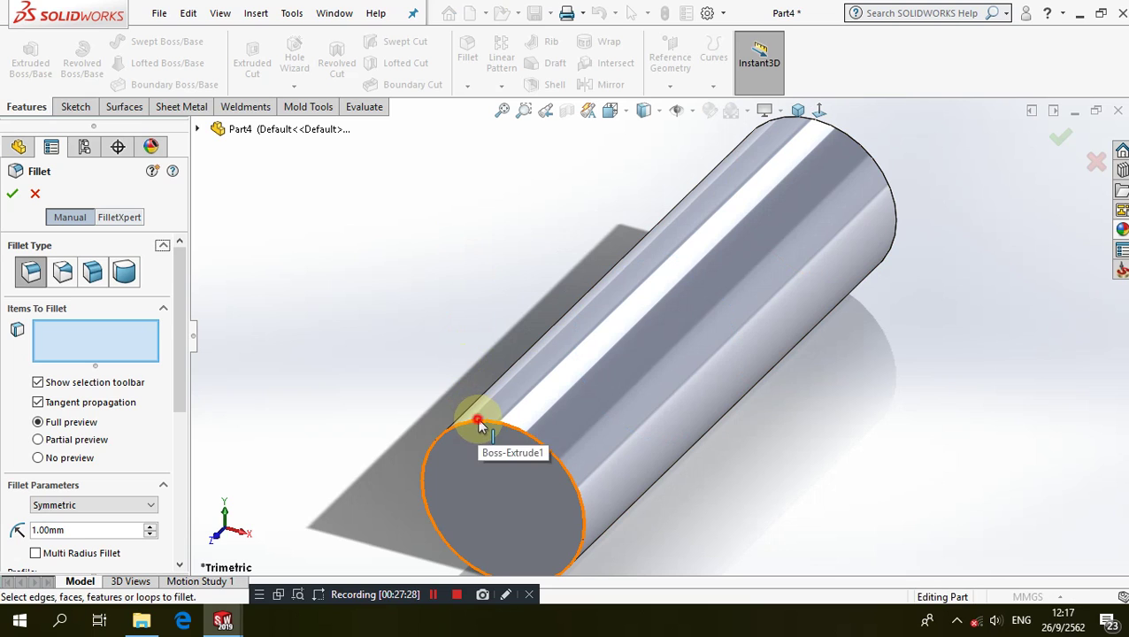
left_click(477, 422)
left_click(873, 161)
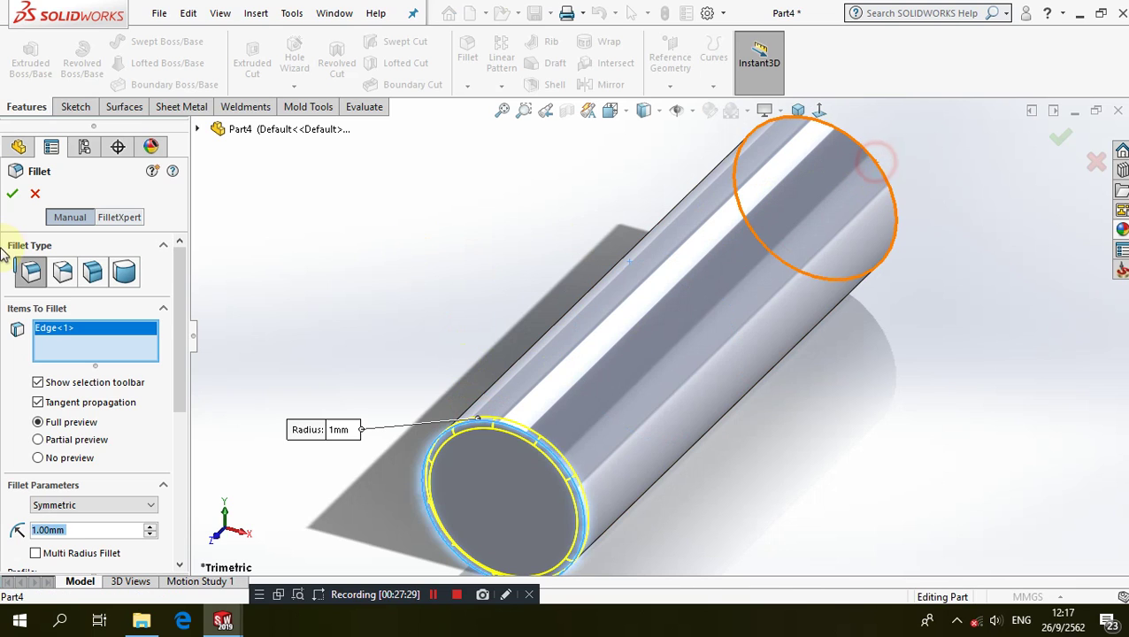
left_click(13, 194)
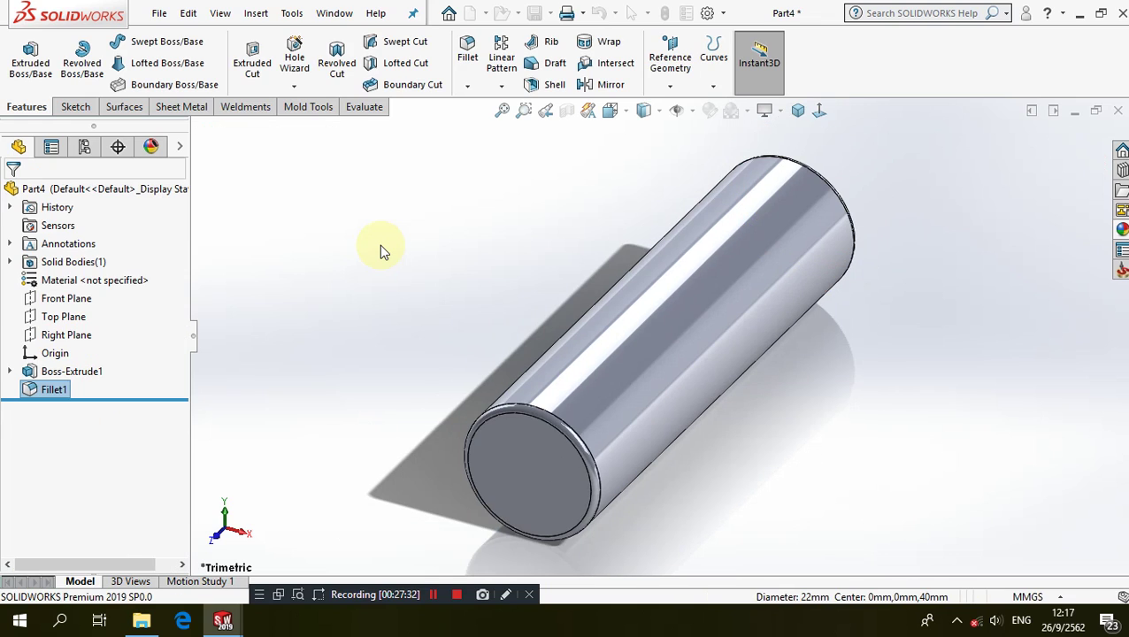
- Shell the cylinder at 1 mm wall thickness, removing the near end face, with preview on
left_click(547, 89)
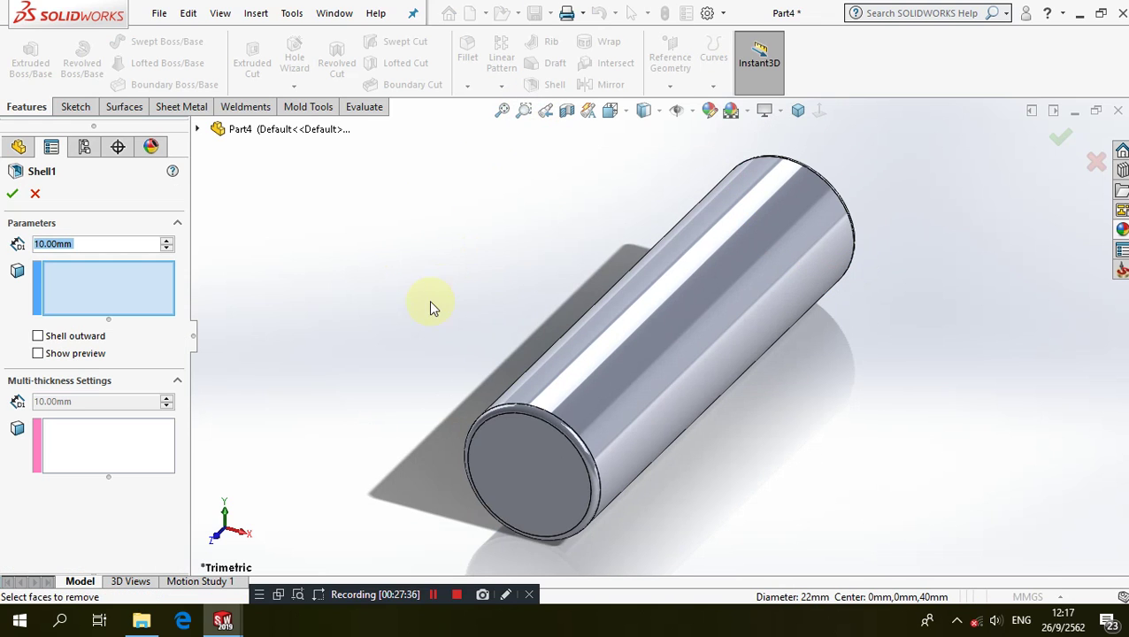
left_click(488, 471)
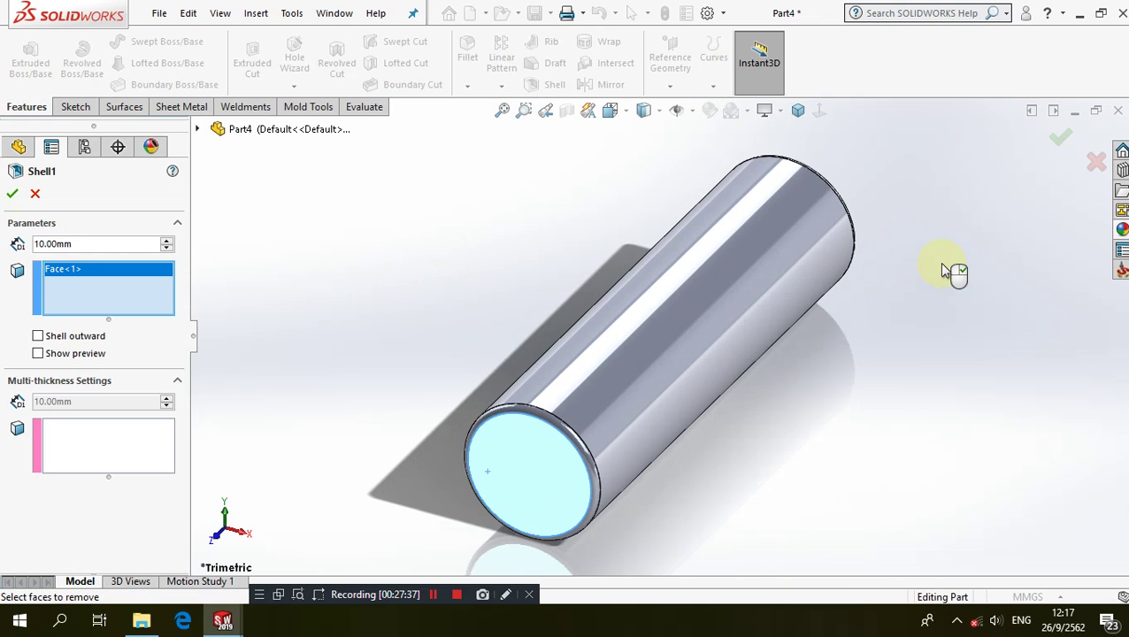
left_click(73, 358)
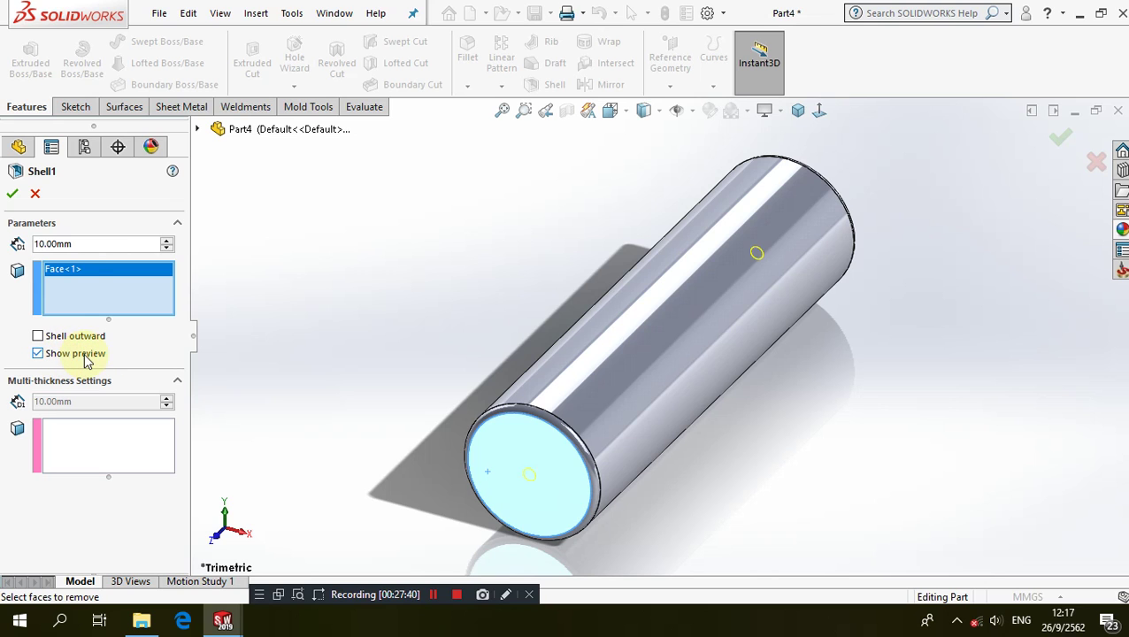
left_click(76, 244)
type("1")
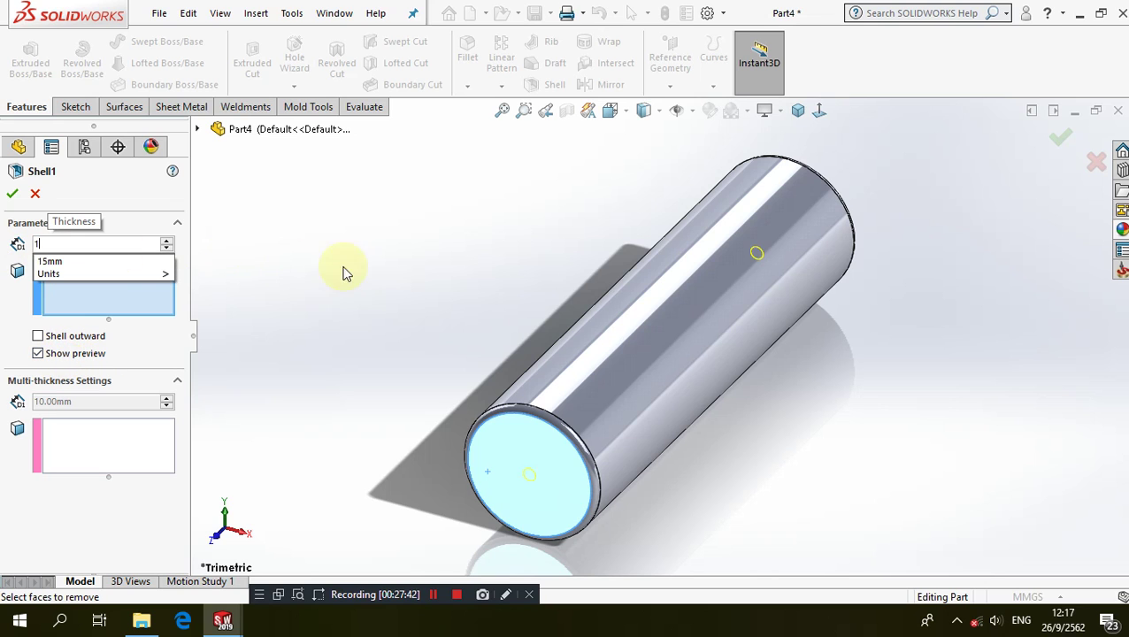
left_click(391, 268)
- Also remove the far end face and accept the shell as an open tube
mouse_move(378, 252)
middle_mouse_down()
mouse_move(306, 240)
mouse_move(978, 347)
middle_mouse_up()
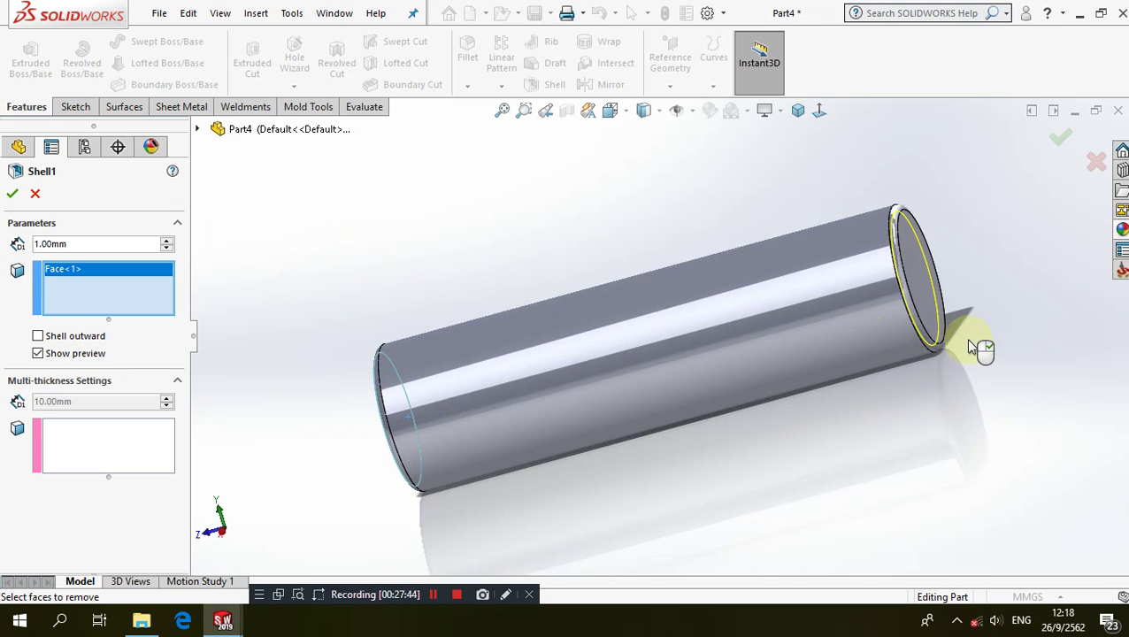
left_click(934, 306)
mouse_move(387, 353)
middle_mouse_down()
mouse_move(423, 327)
mouse_move(400, 410)
middle_mouse_up()
scroll(414, 431, "down", 2)
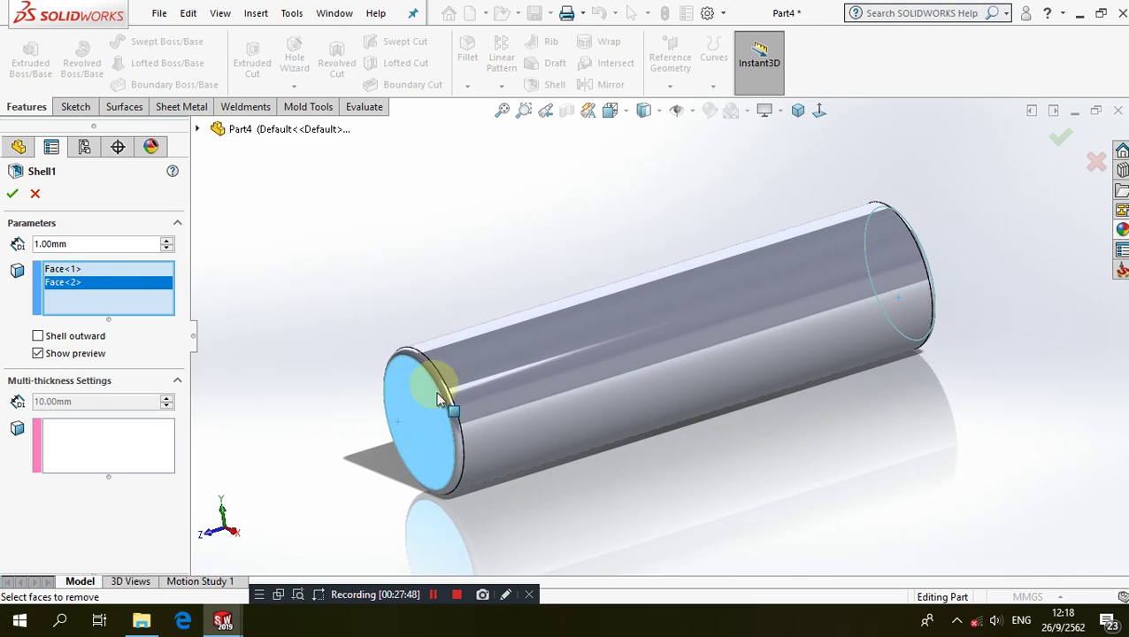
scroll(429, 427, "down", 2)
scroll(440, 421, "down", 2)
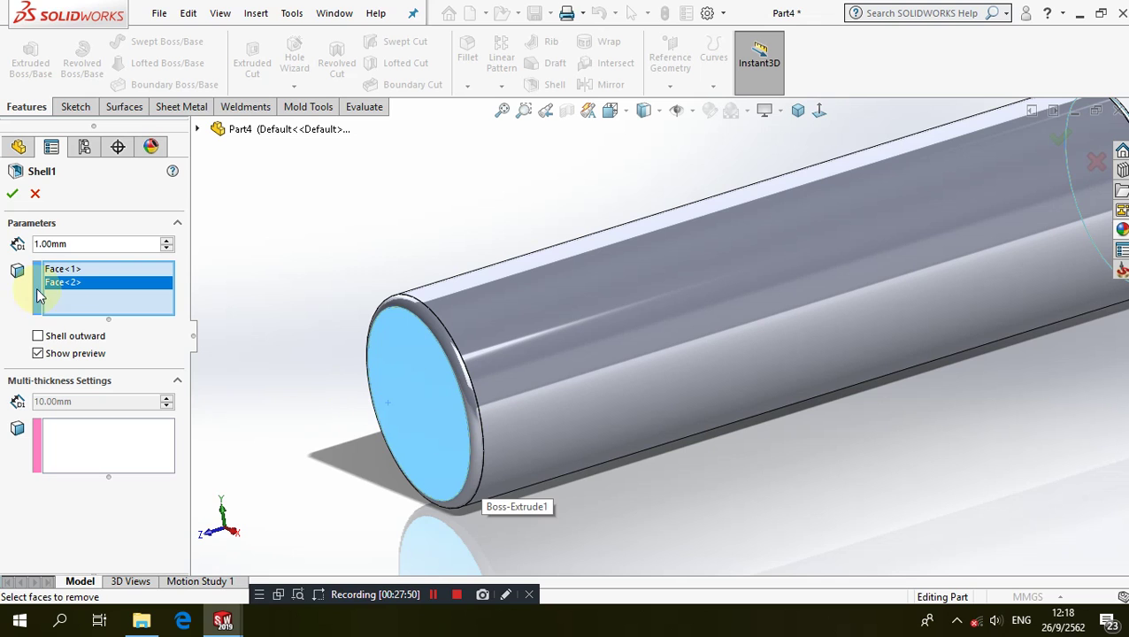
left_click(12, 192)
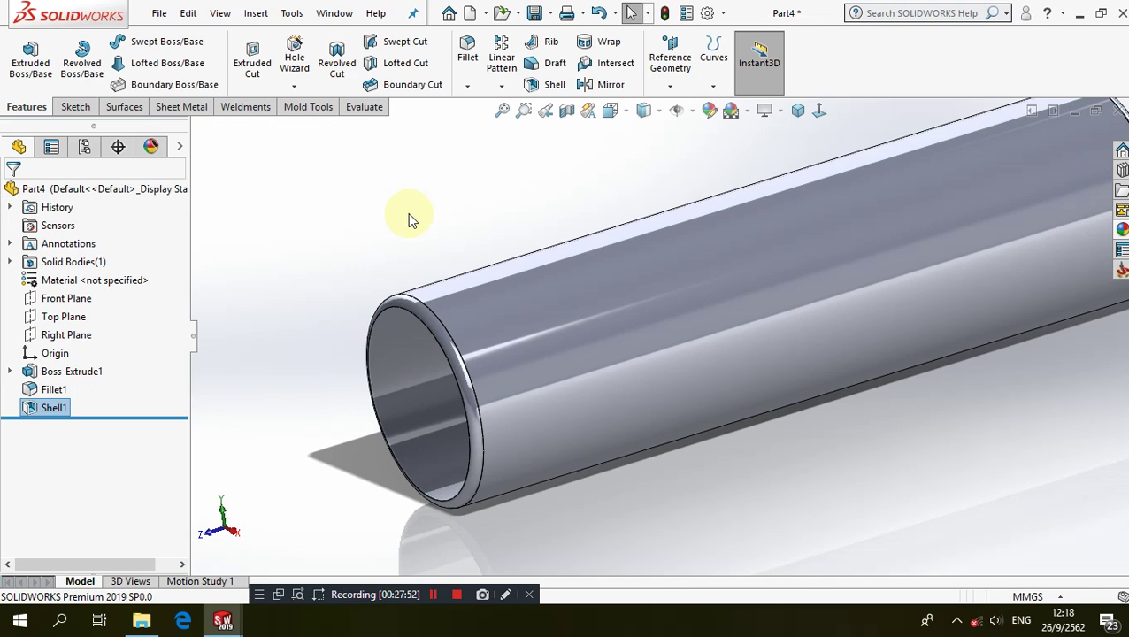
- Give the whole tube a polished aluminum appearance in isometric view
key("f")
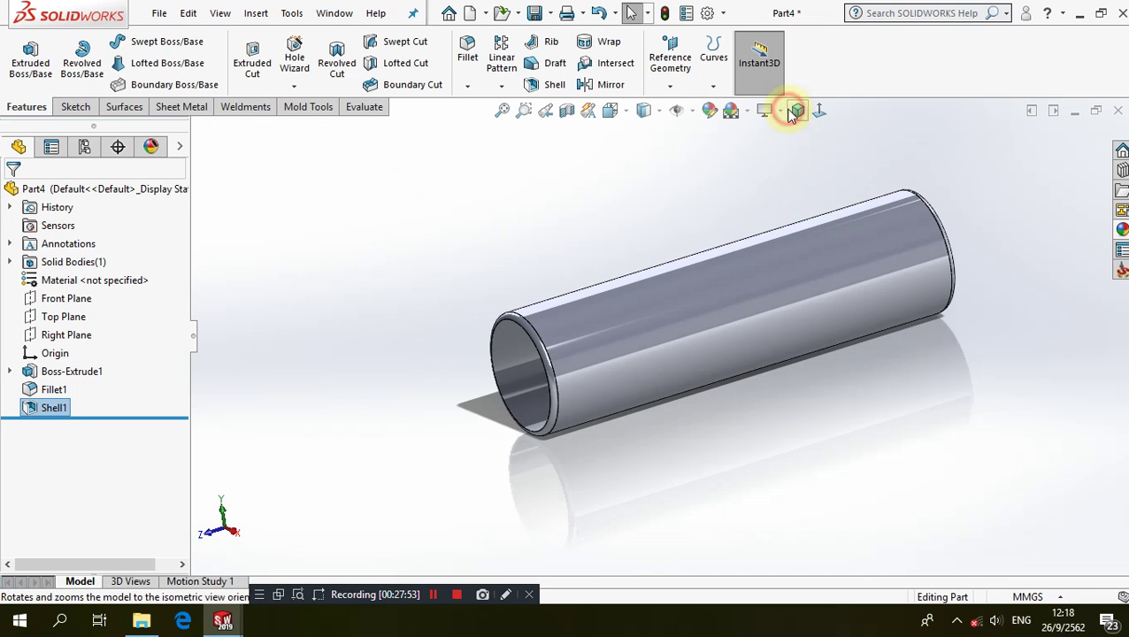
left_click(797, 110)
left_click(1121, 231)
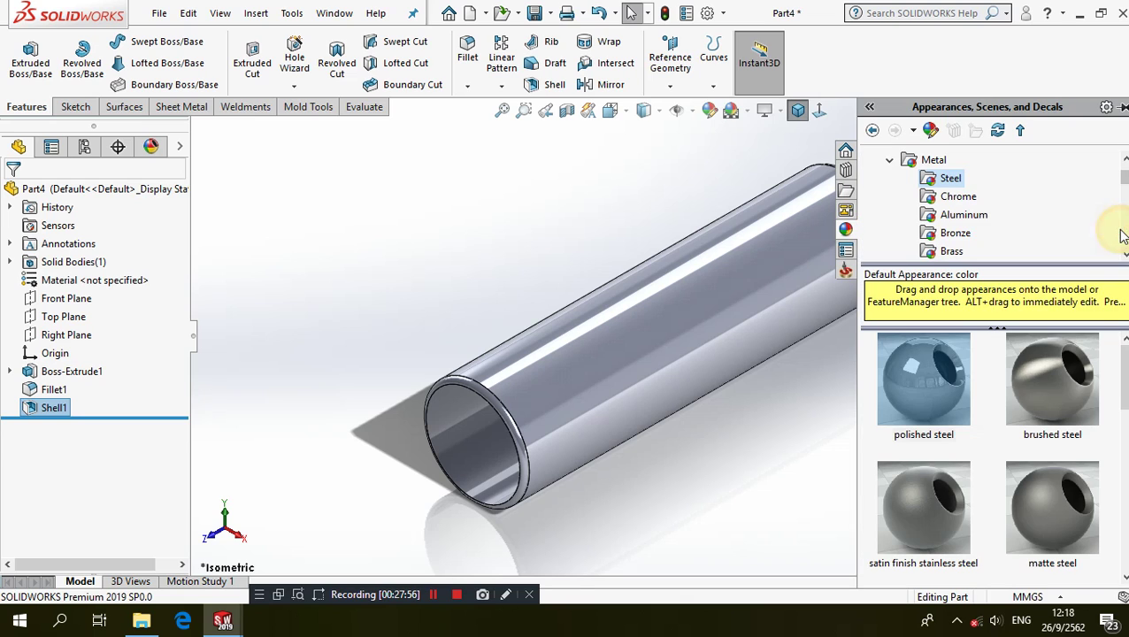
left_click(973, 221)
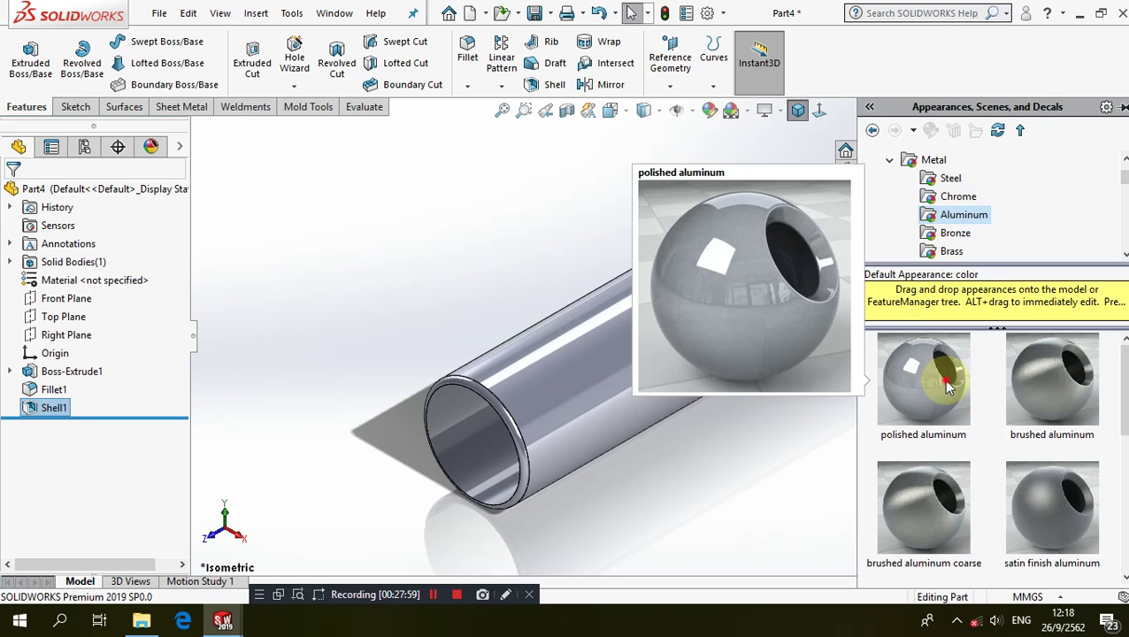
left_click_drag(943, 376, 630, 302)
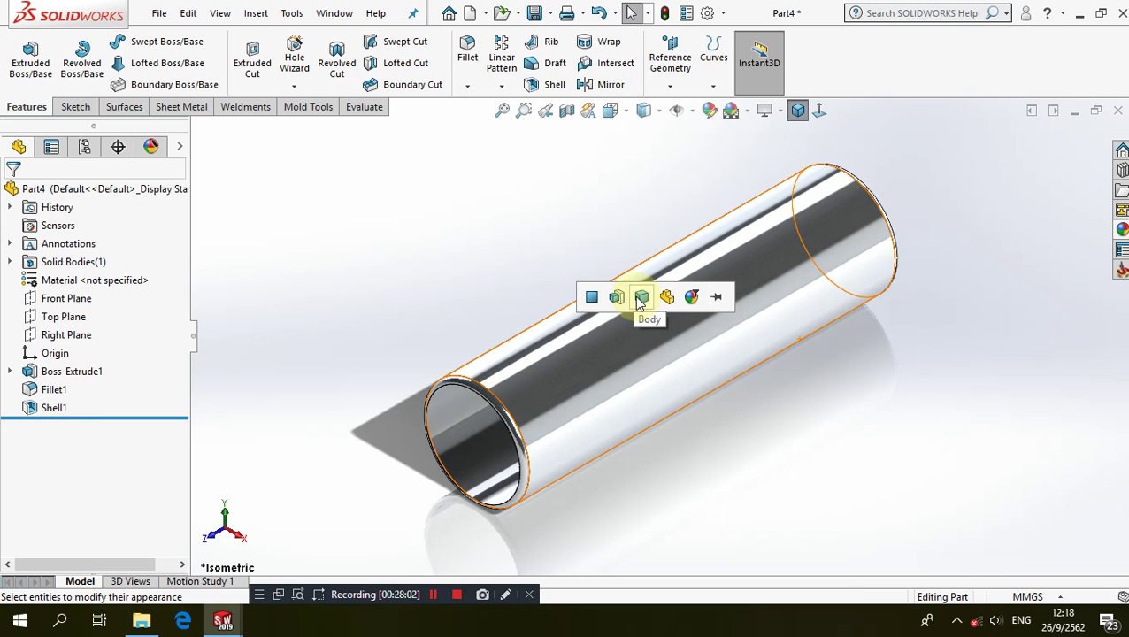
left_click(638, 296)
left_click(522, 239)
key("z")
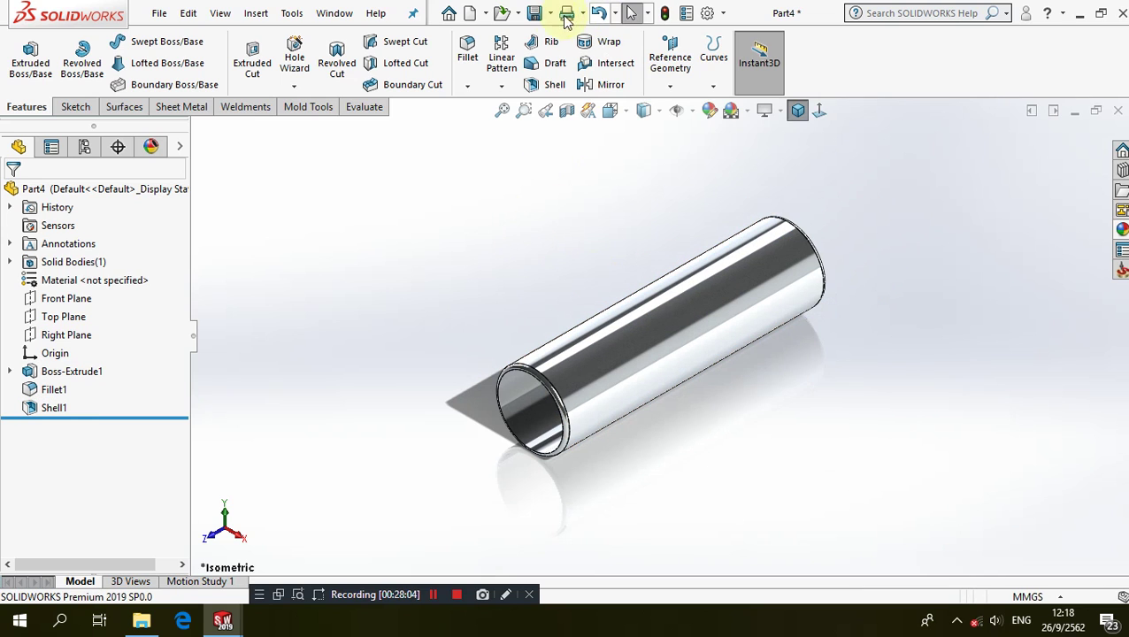
- Save the part as Bush in the Cylinder Engine folder, then start a new document
left_click(535, 13)
type("Bush")
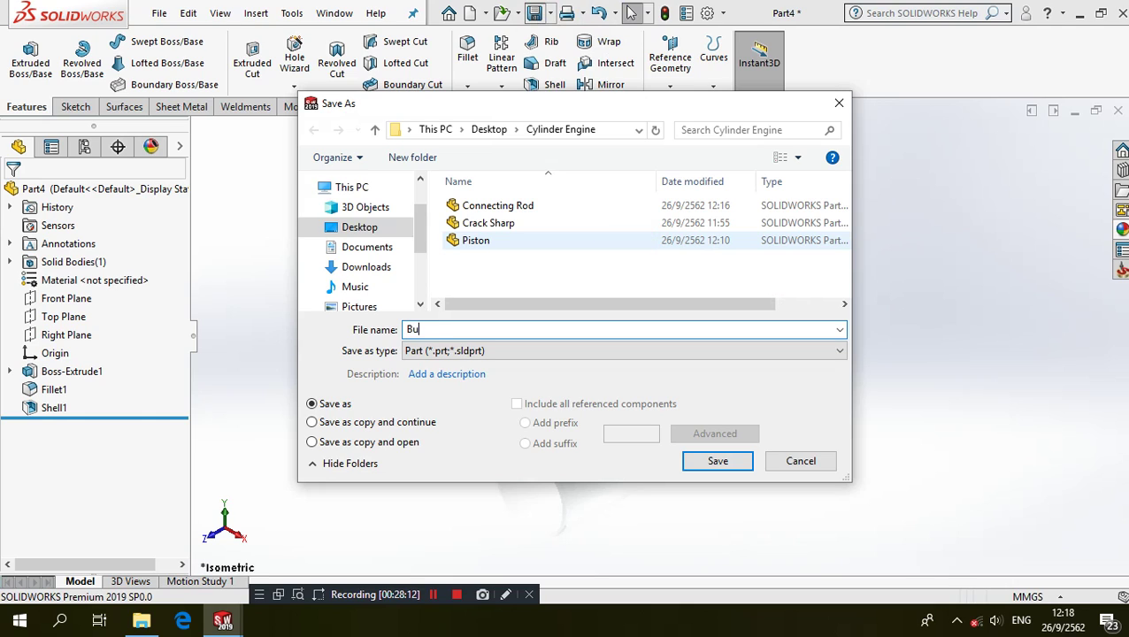
left_click(713, 459)
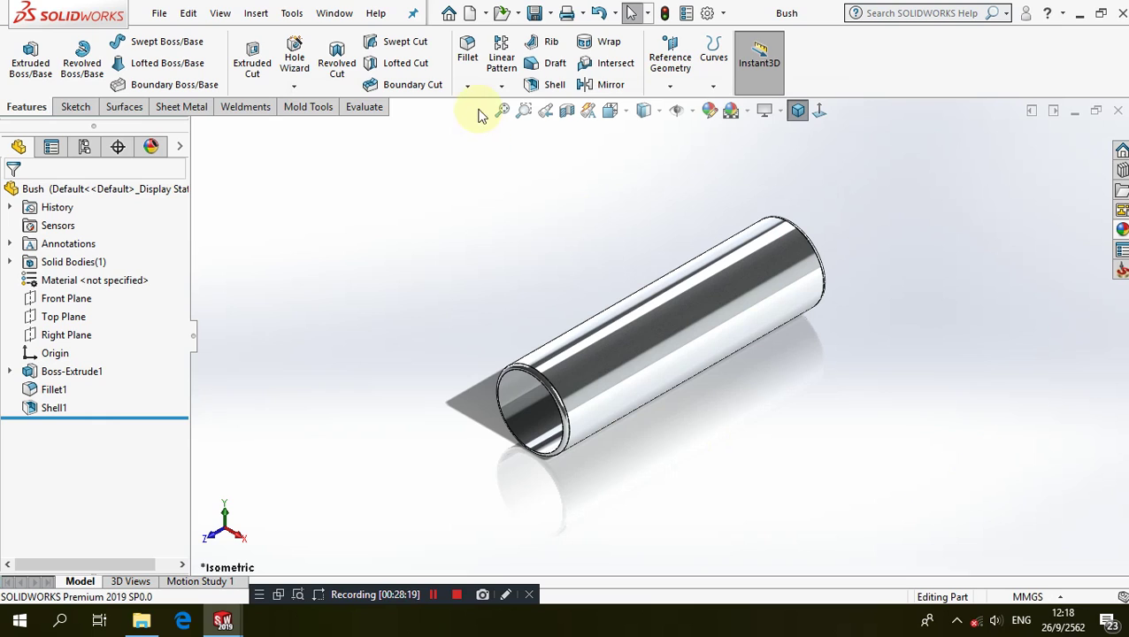
left_click(470, 12)
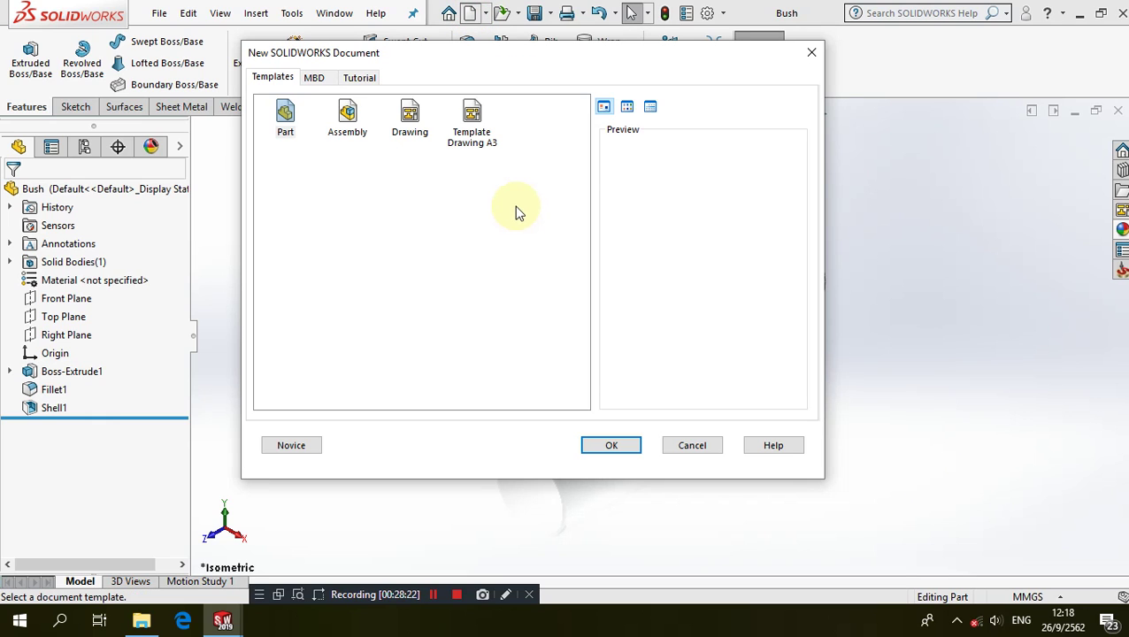
- Create a new part and draw an origin-centred circle on the Right Plane
left_click(623, 440)
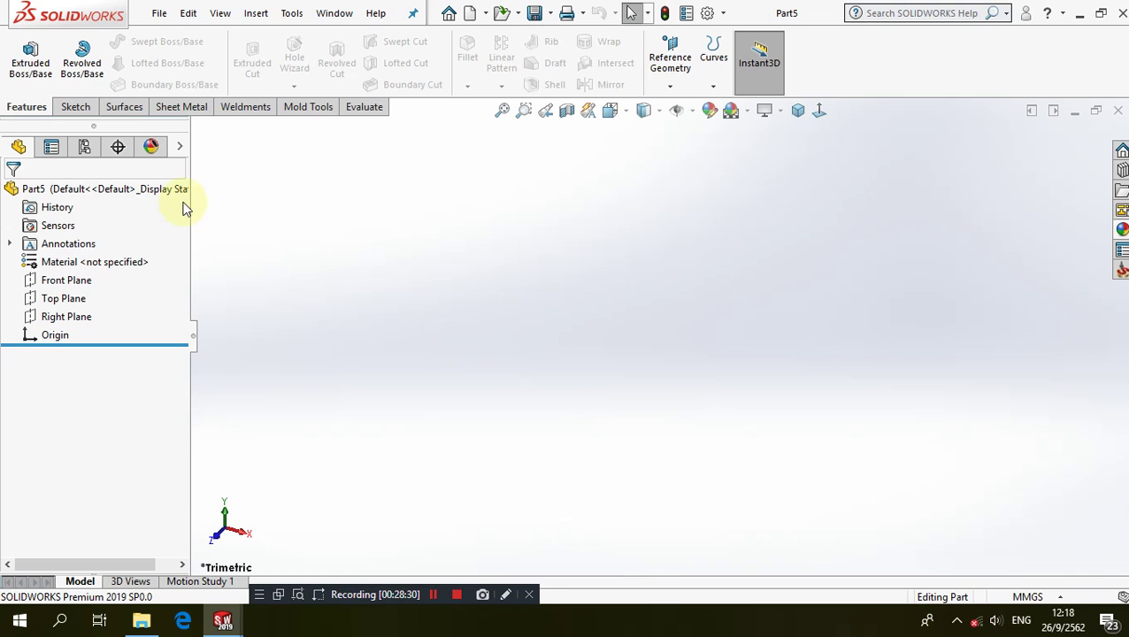
left_click(75, 106)
left_click(23, 51)
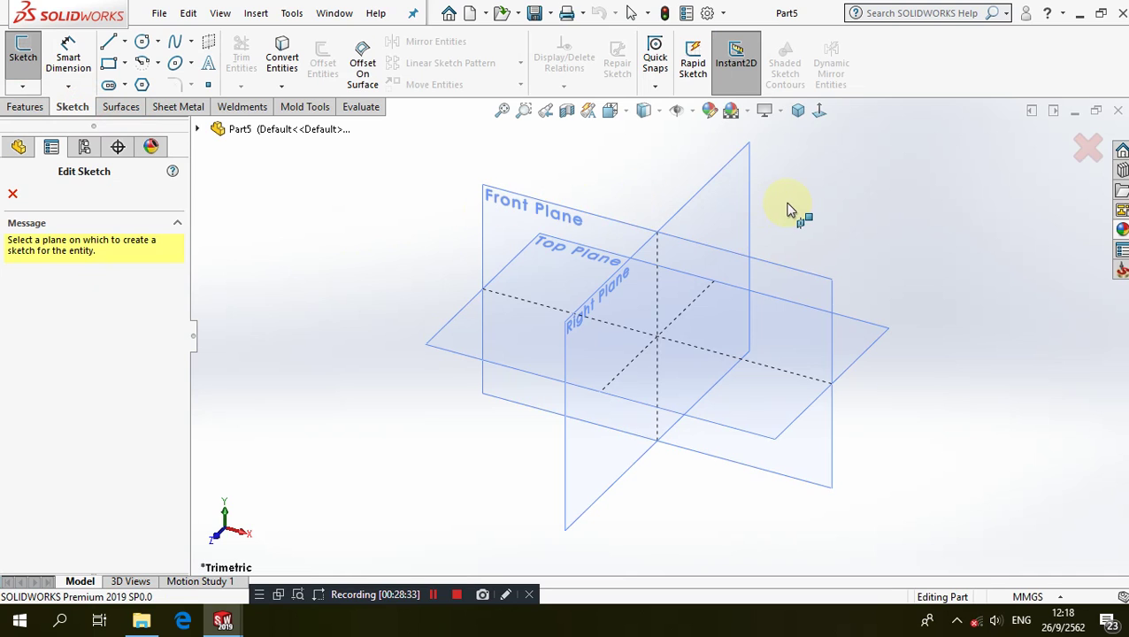
left_click(743, 202)
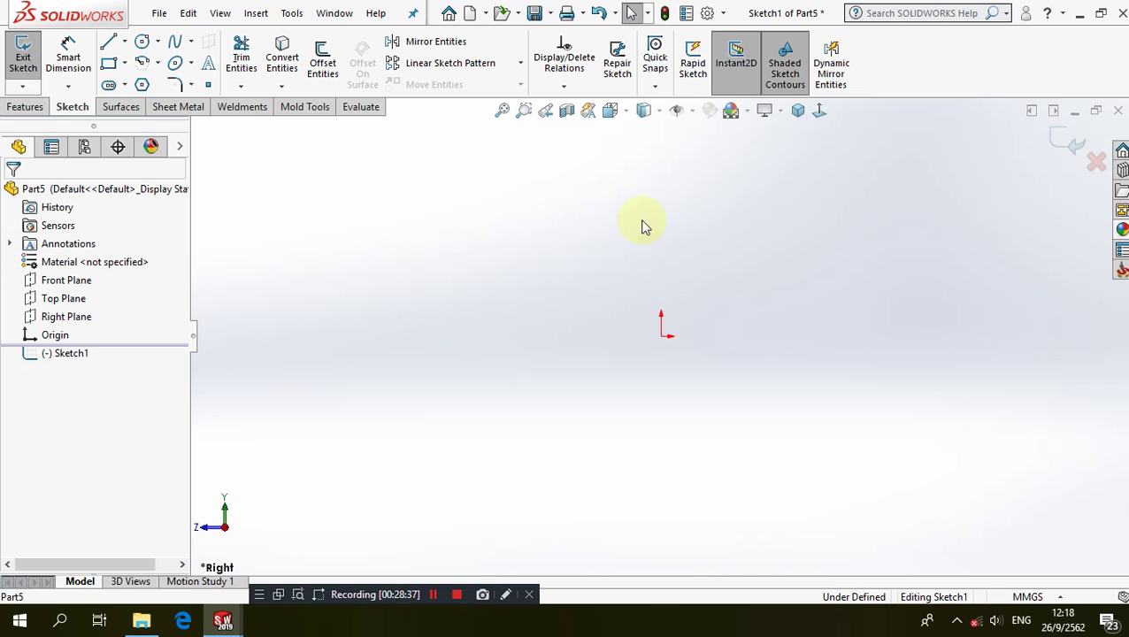
left_click(661, 334)
left_click(722, 303)
- Dimension the circle's diameter to 37 mm, fully defining the sketch
left_click(73, 60)
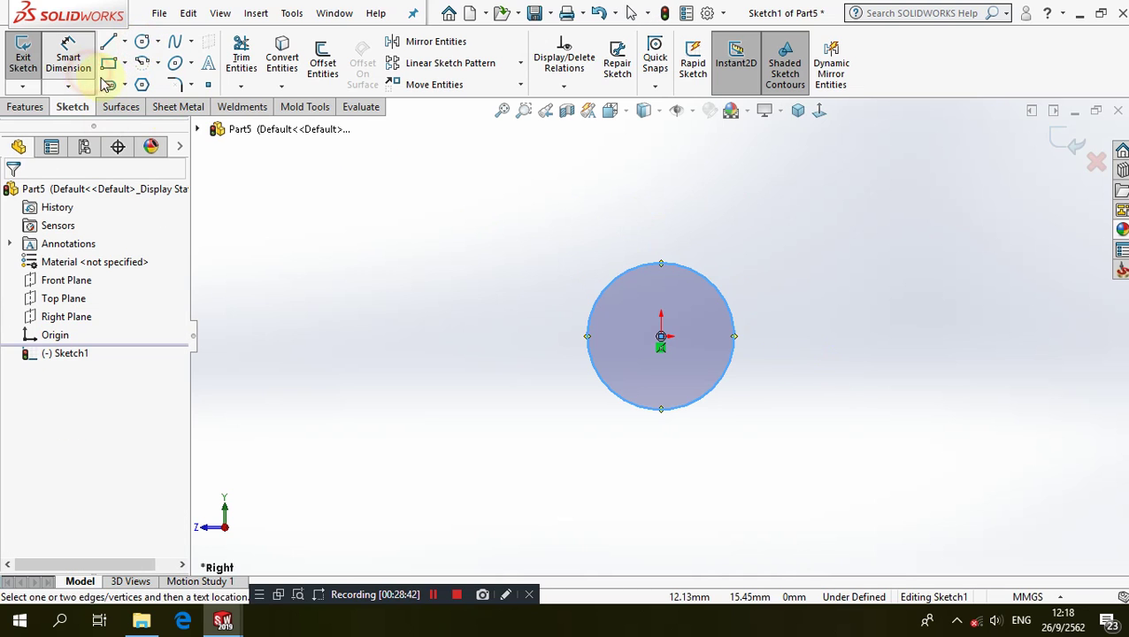
left_click(670, 237)
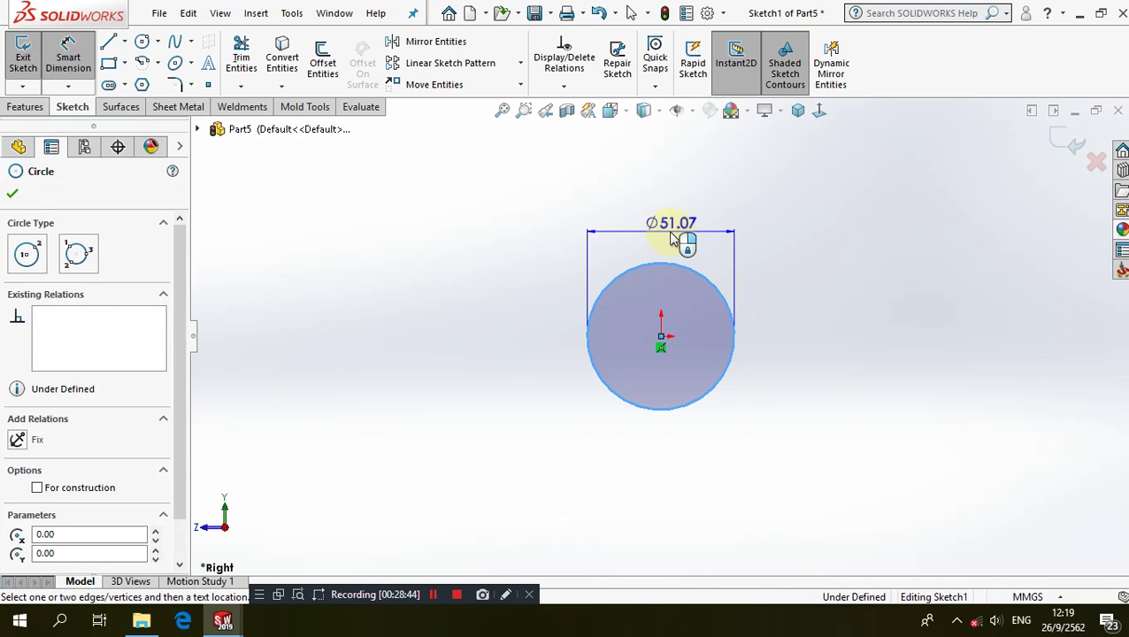
left_click(672, 238)
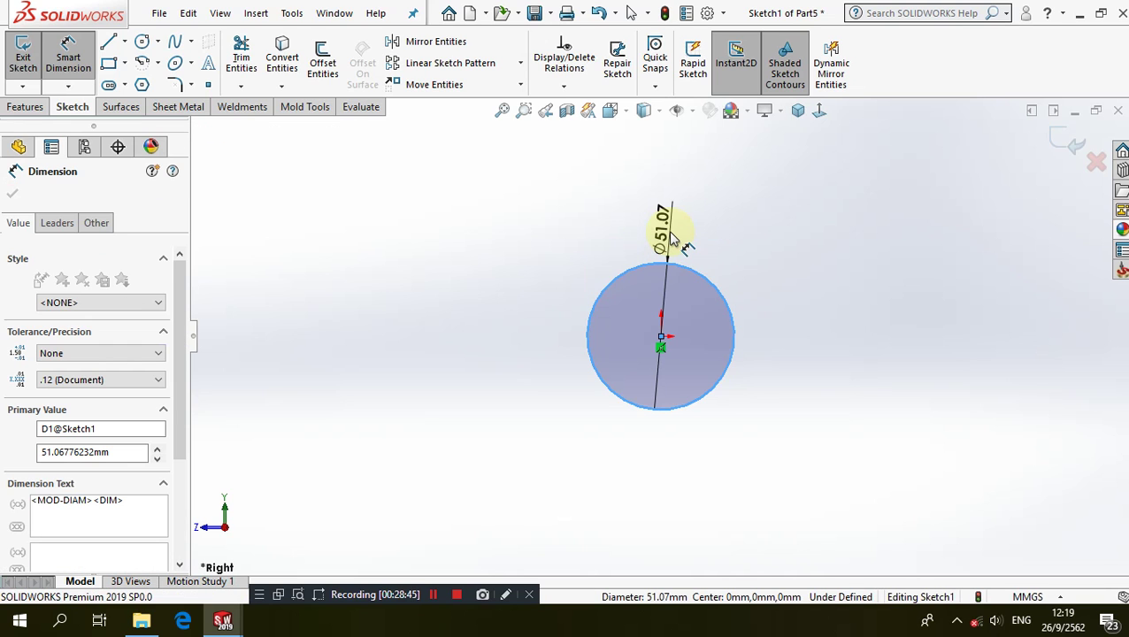
type("37")
key("Return")
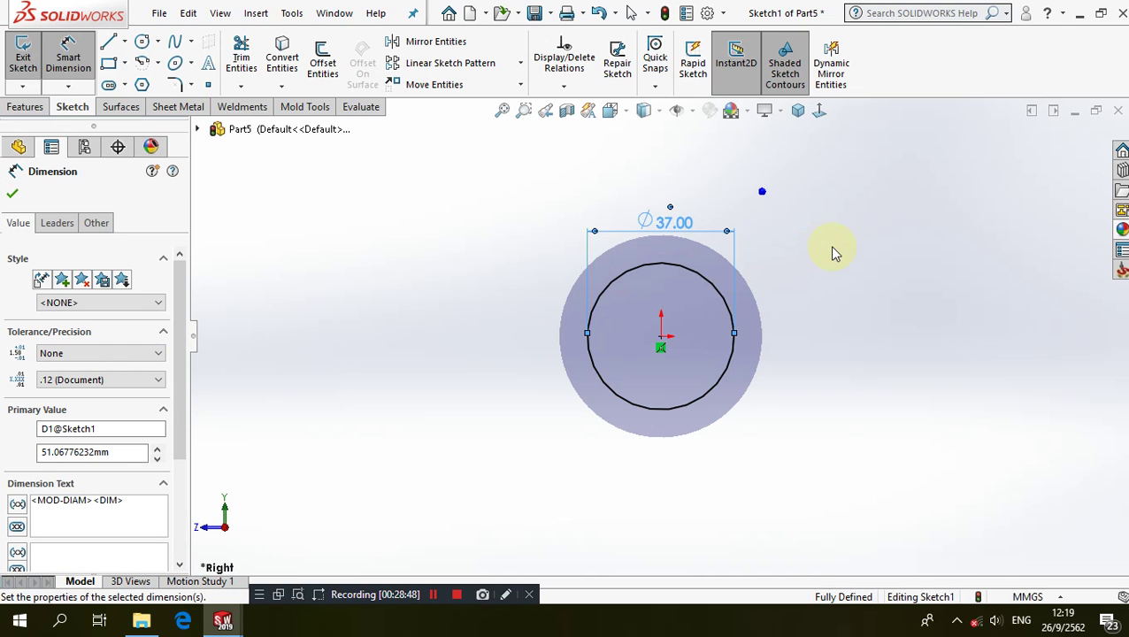
left_click(832, 249)
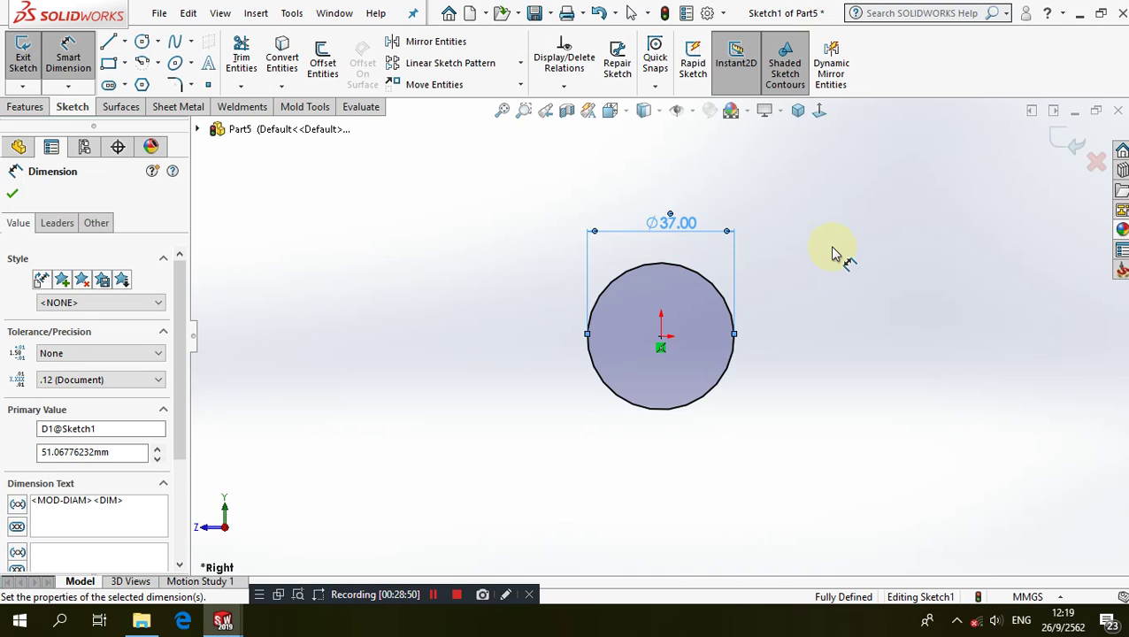
left_click(25, 106)
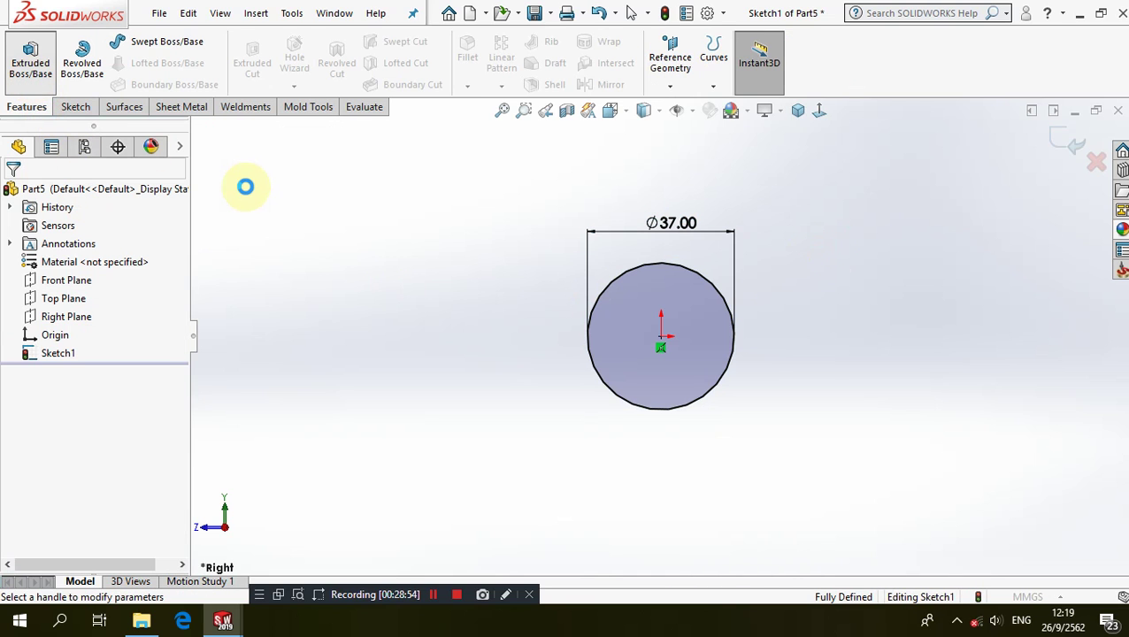
- Extrude the Ø37 circle Mid Plane to a 68 mm cylinder, Boss-Extrude1
left_click(95, 293)
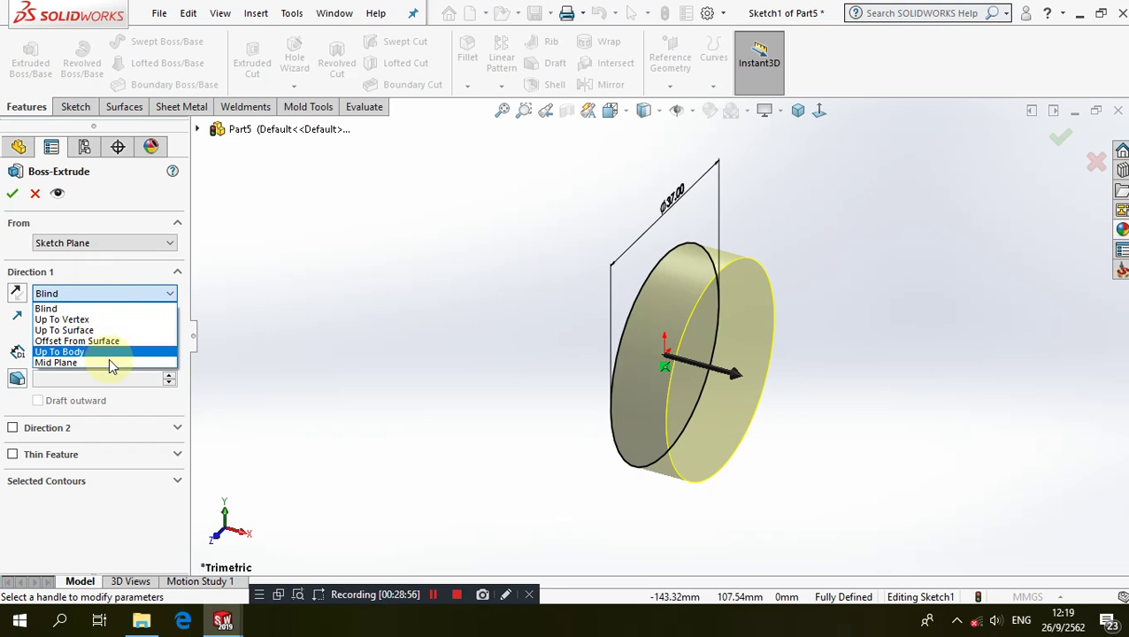
left_click(62, 363)
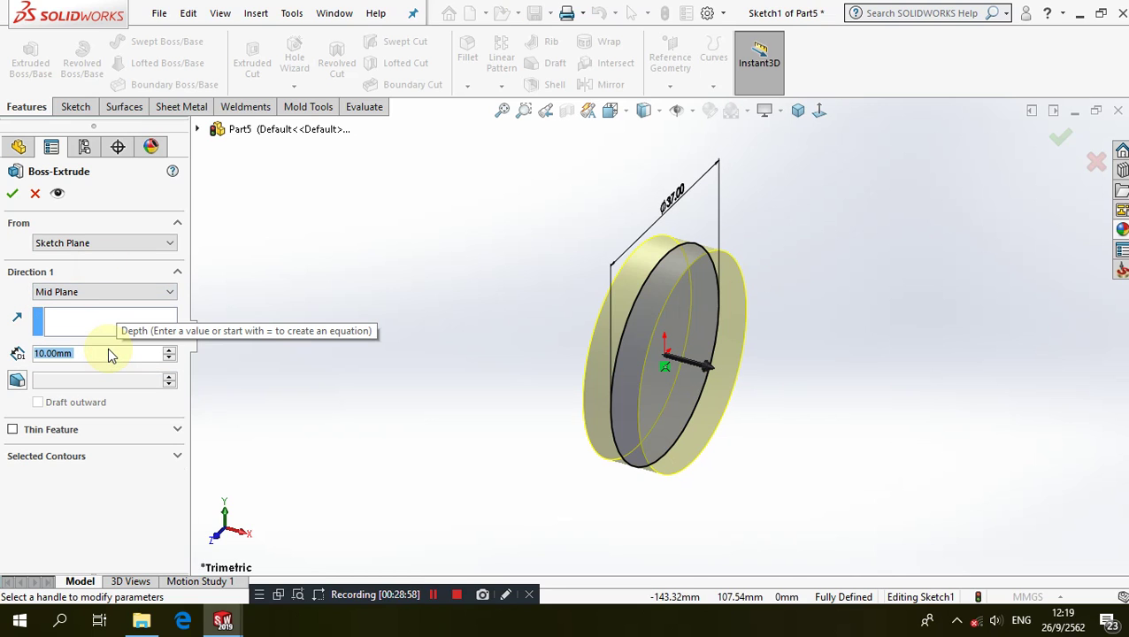
type("68")
key("Return")
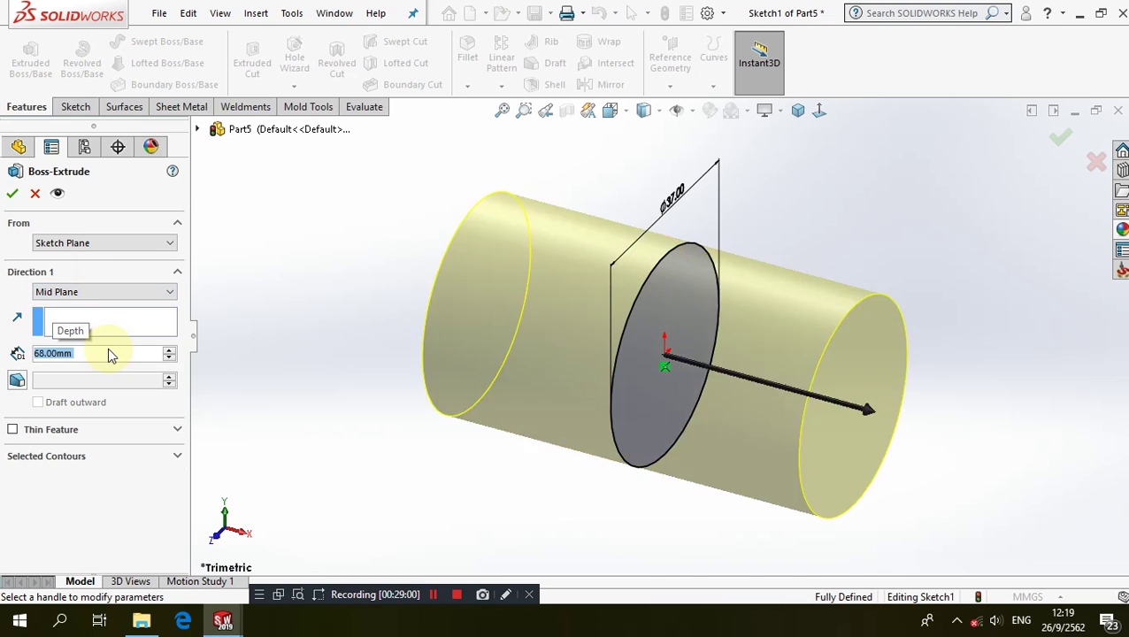
key("z")
key("z")
left_click(12, 192)
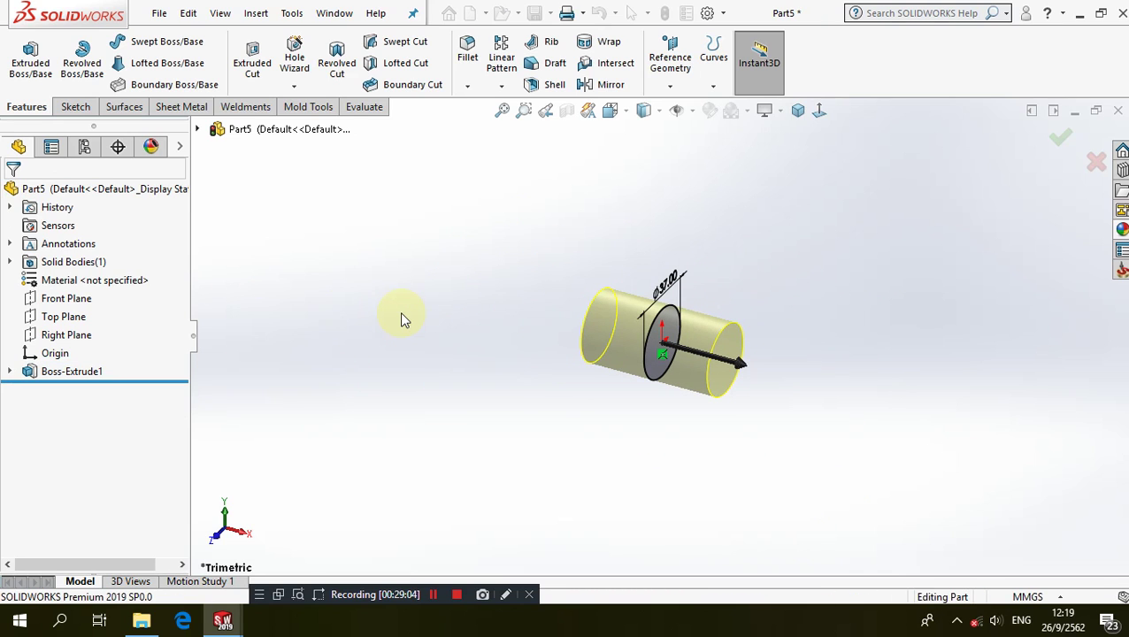
- Fillet the left and right end edges of the cylinder at 1 mm
scroll(681, 298, "down", 2)
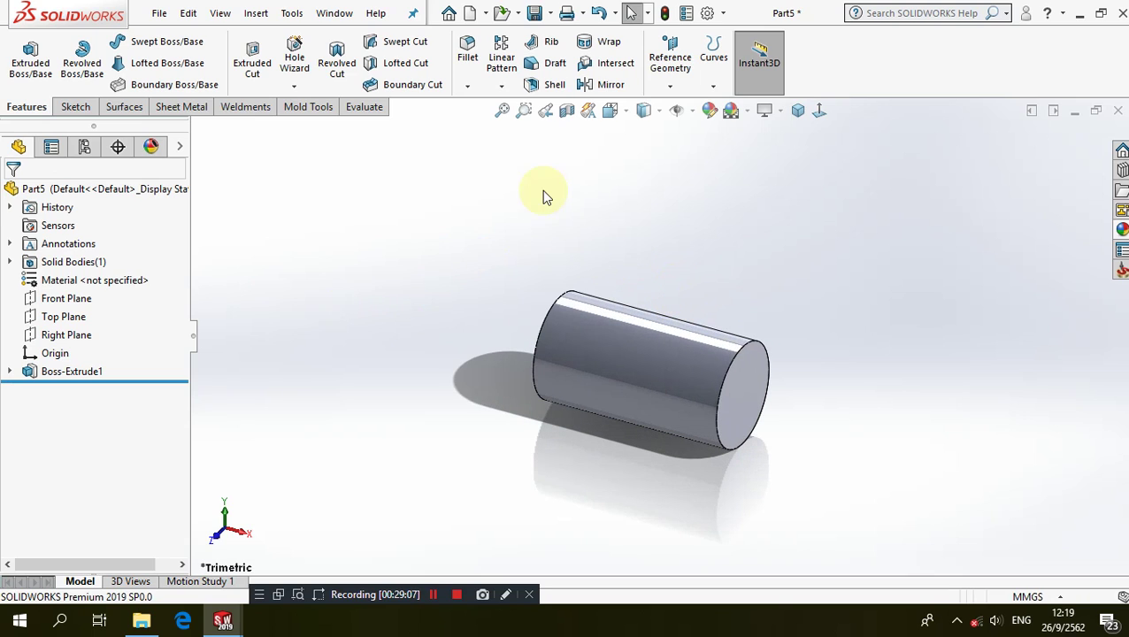
left_click(467, 52)
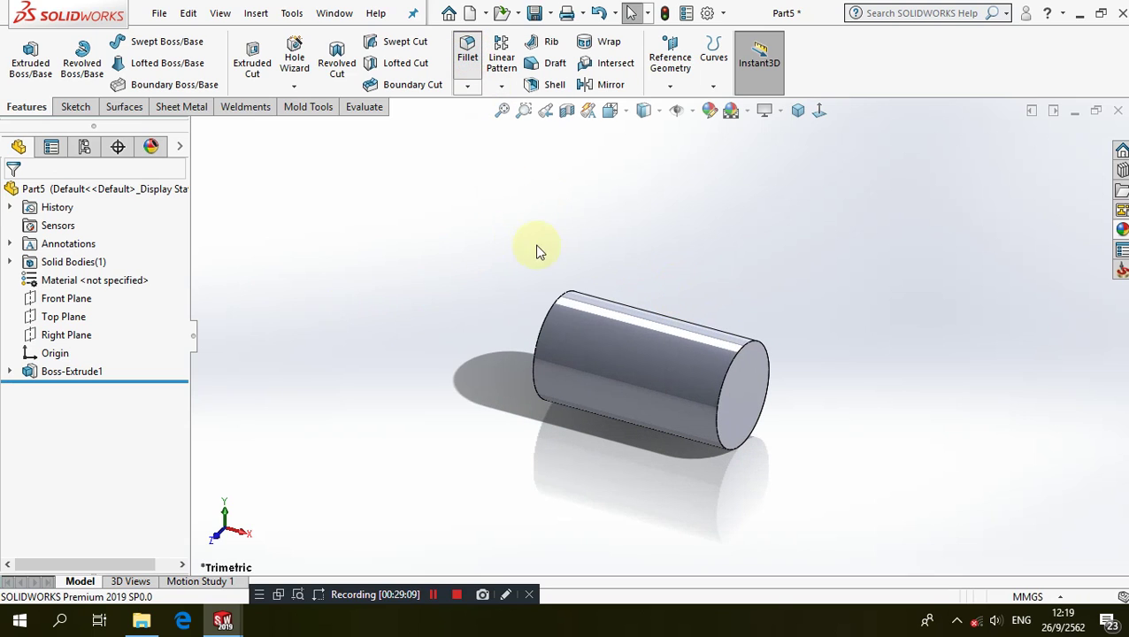
type("1")
left_click(553, 301)
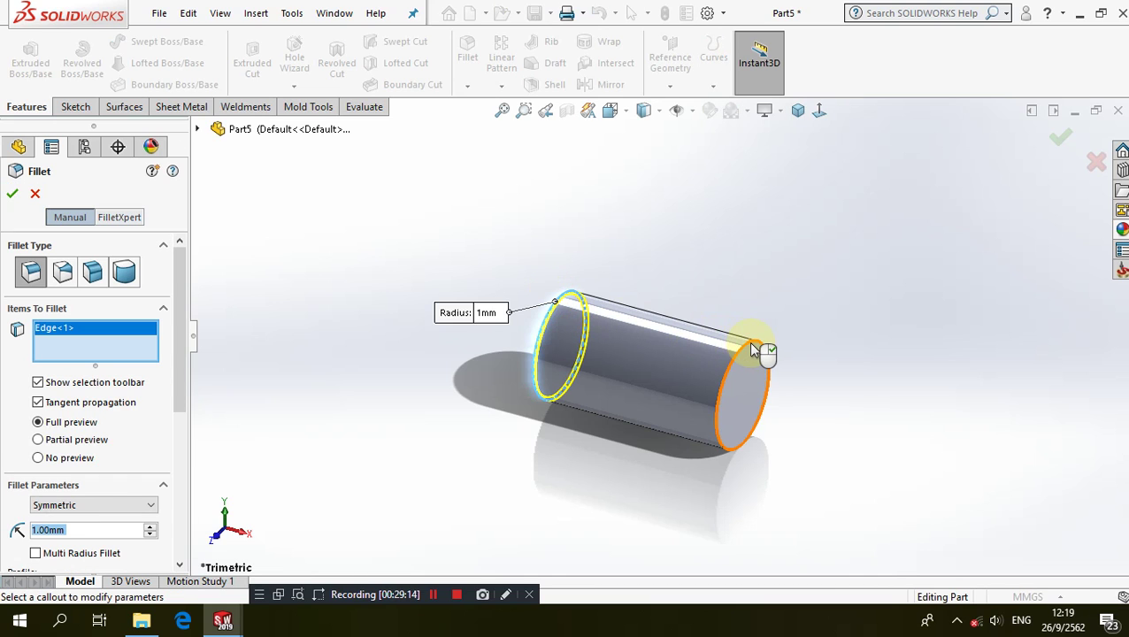
left_click(750, 348)
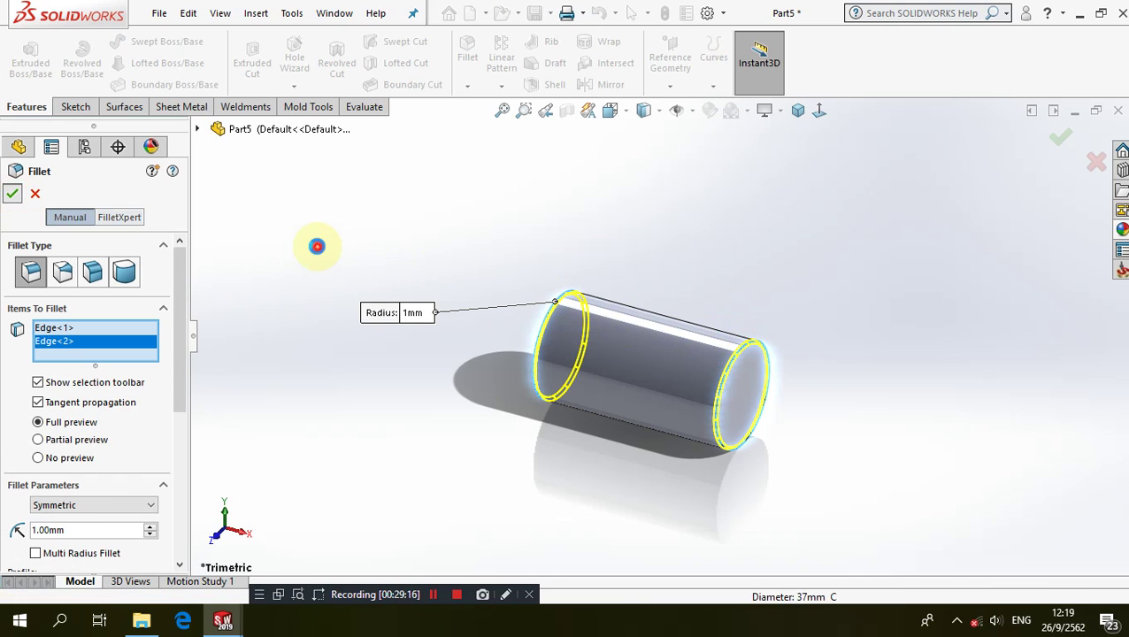
right_click(317, 246)
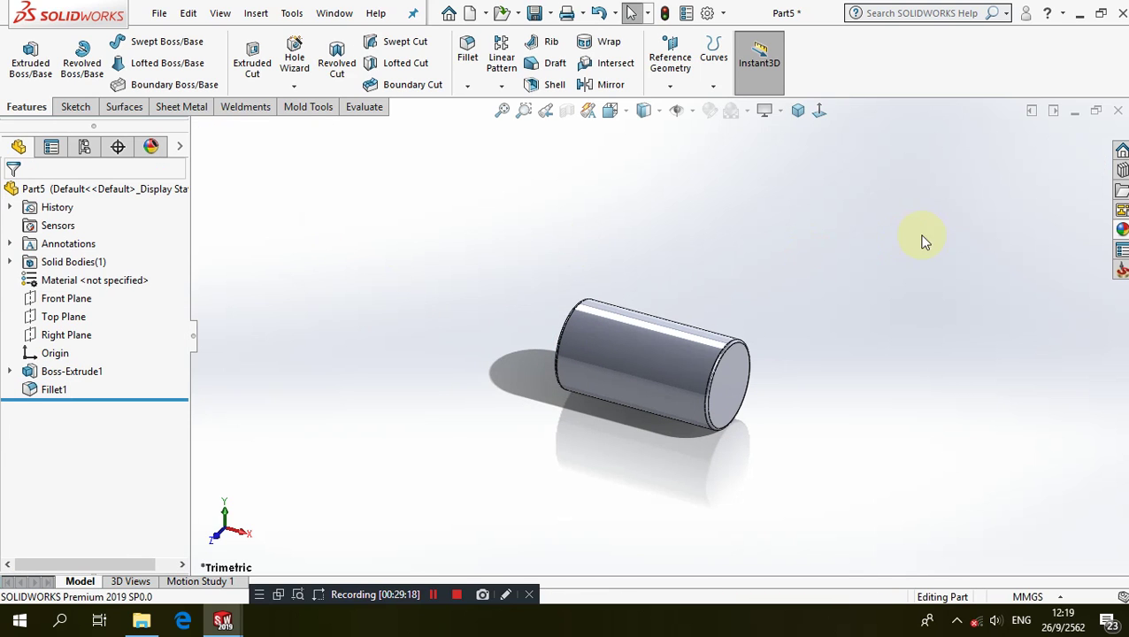
- Apply a chrome appearance to the cylinder and save the part
left_click(1121, 230)
left_click_drag(933, 367, 683, 342)
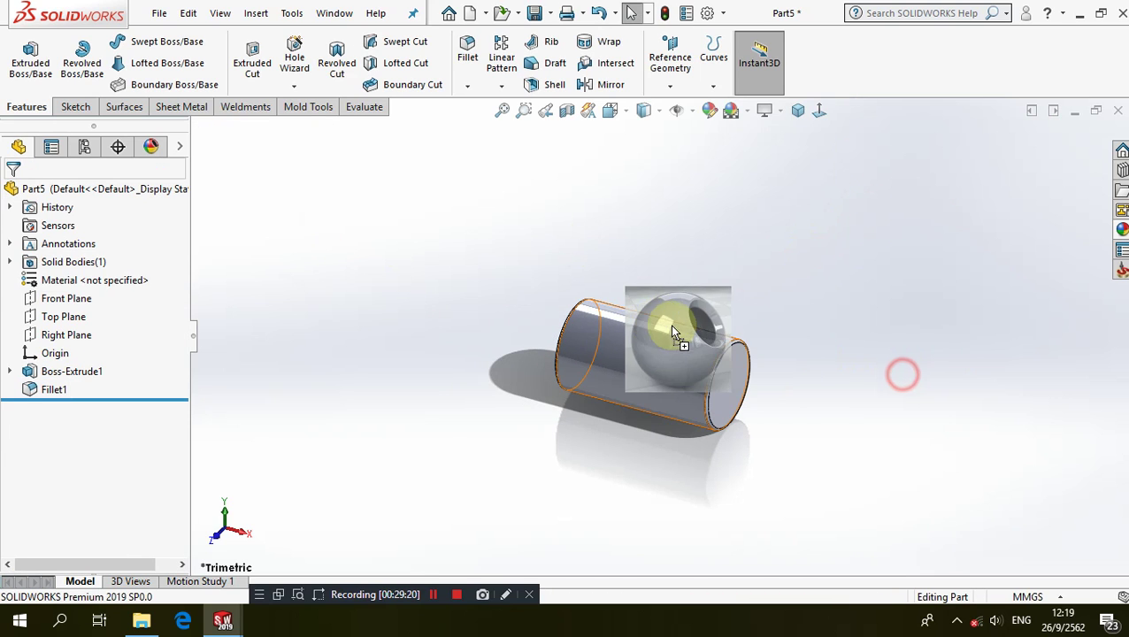
left_click(710, 336)
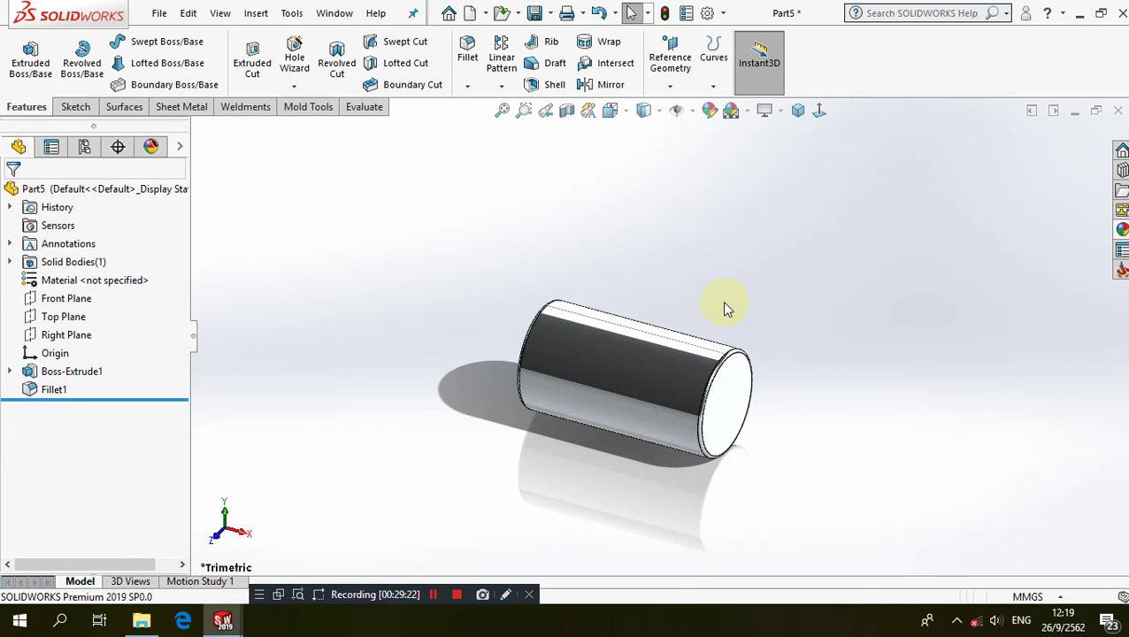
left_click(534, 12)
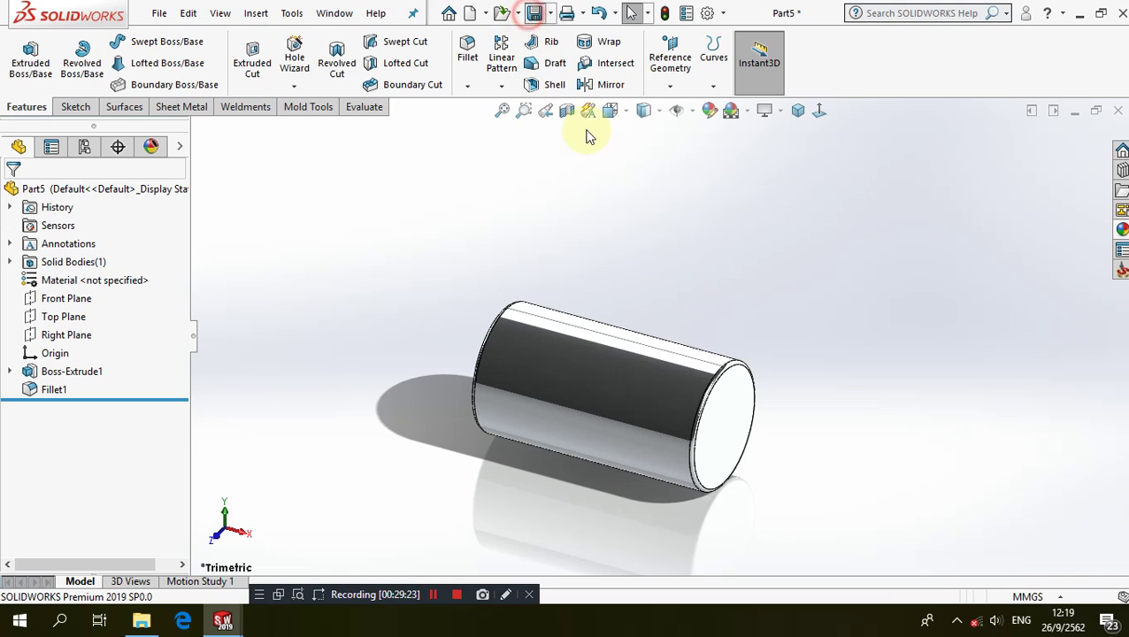
- Save the chrome cylinder as Bushing in the Cylinder Engine folder
left_click(607, 204)
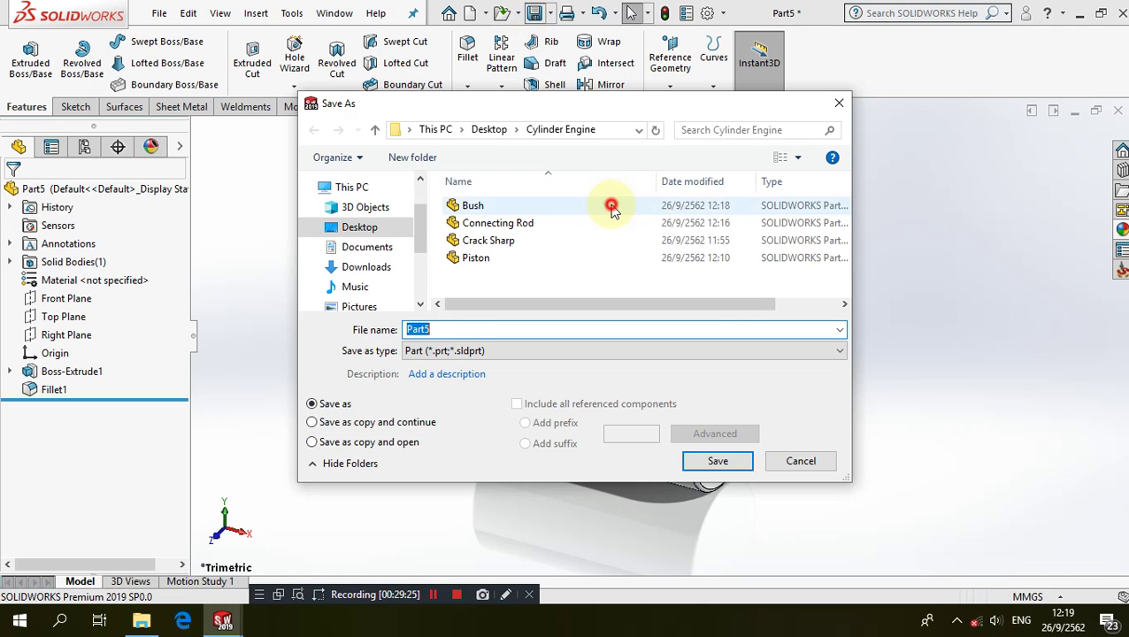
double_click(470, 331)
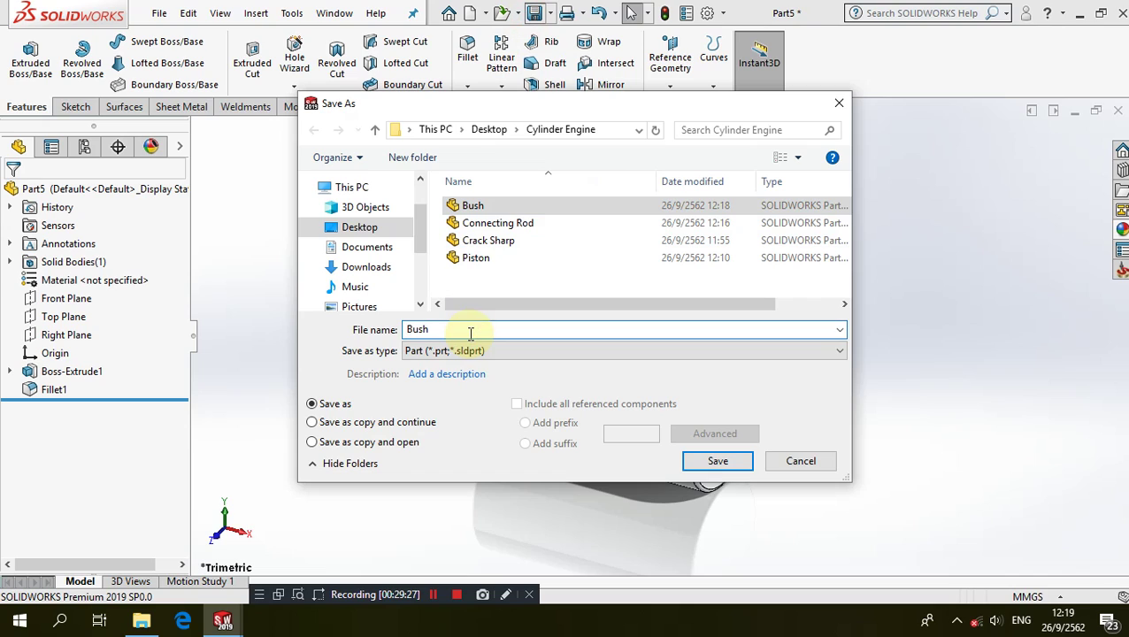
type("ing")
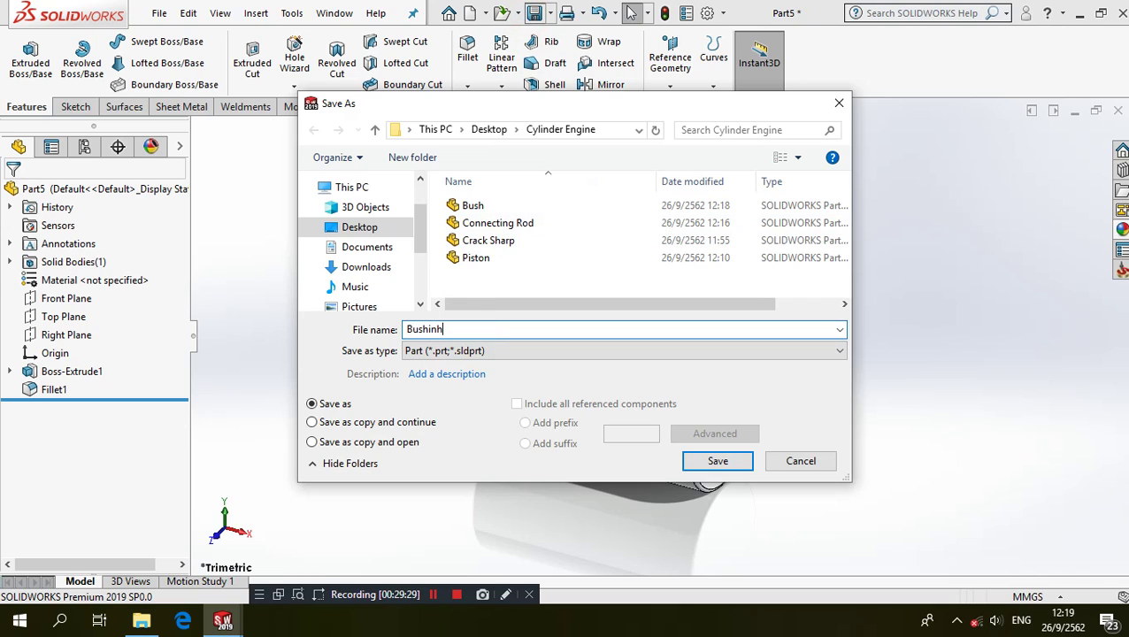
left_click(718, 465)
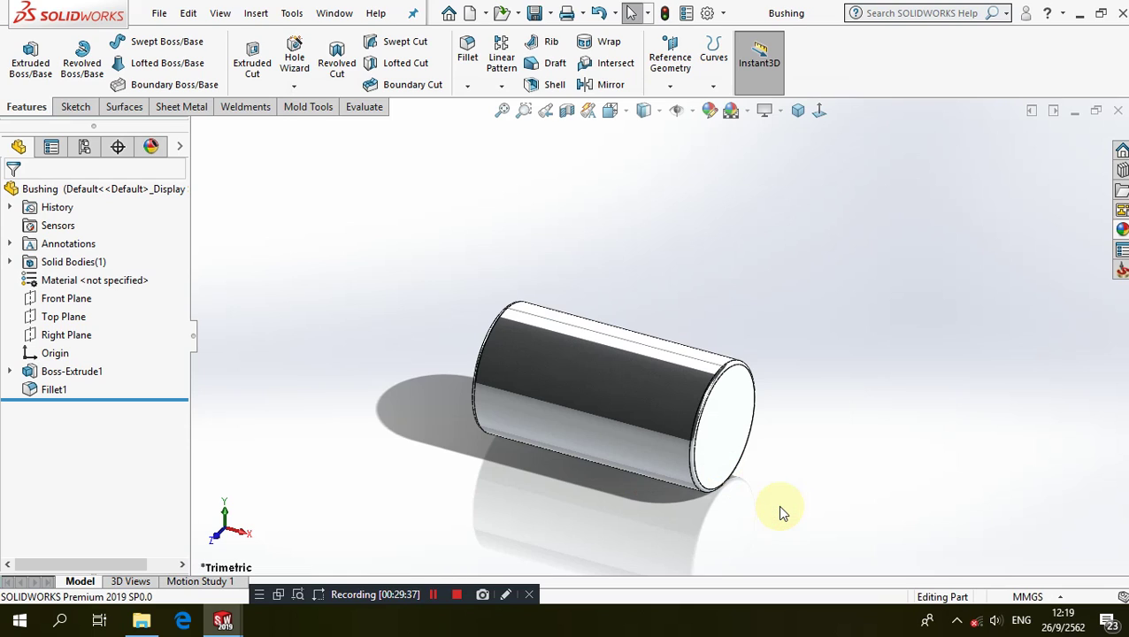
- Create a new empty assembly from the Assembly template
left_click(477, 13)
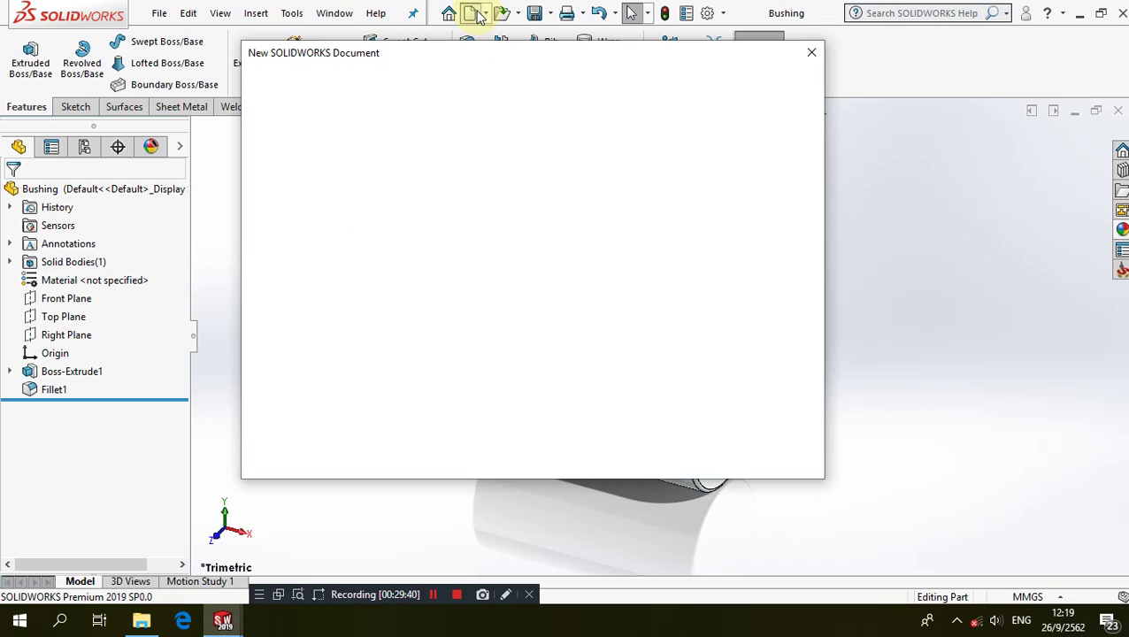
left_click(336, 135)
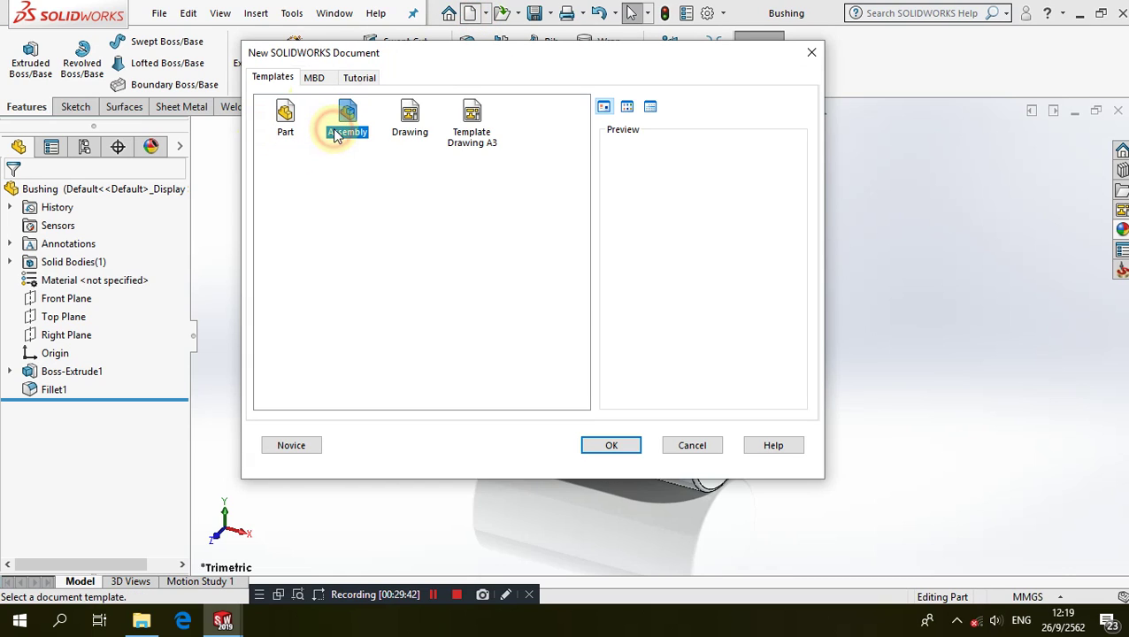
left_click(630, 449)
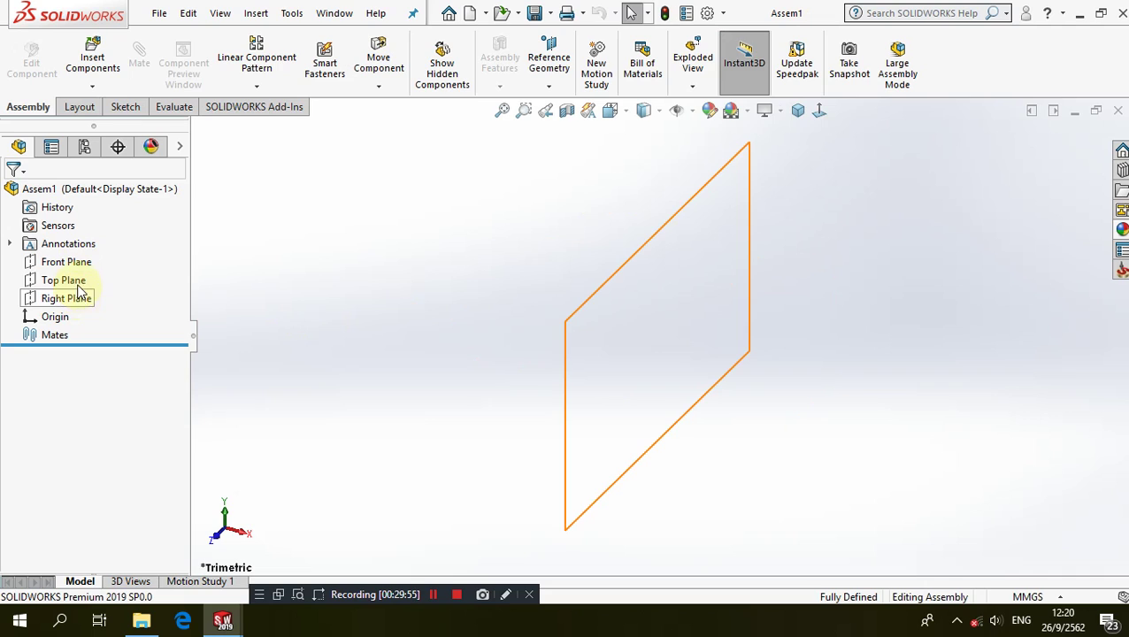
- Create reference axis Axis1 at the intersection of the Front and Top planes
left_click(77, 265)
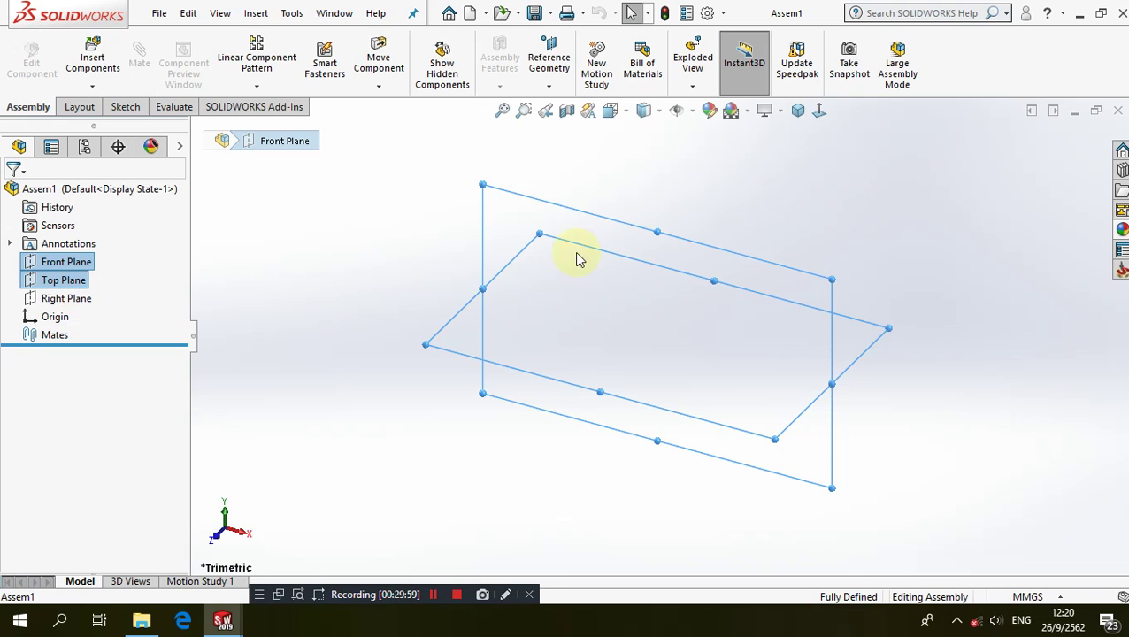
left_click(551, 67)
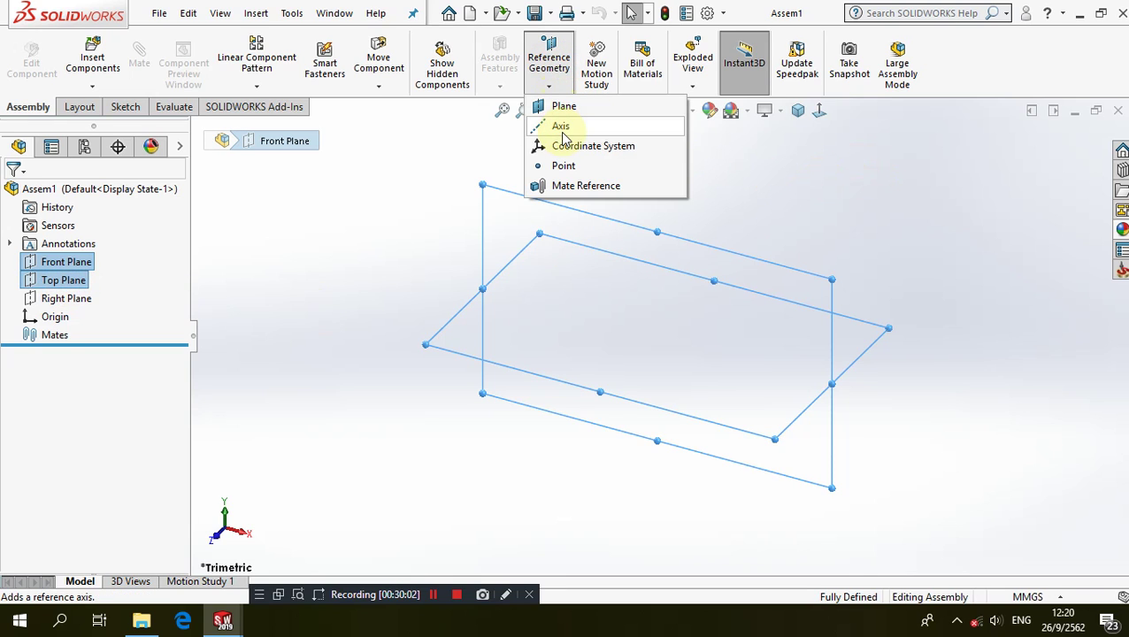
left_click(559, 129)
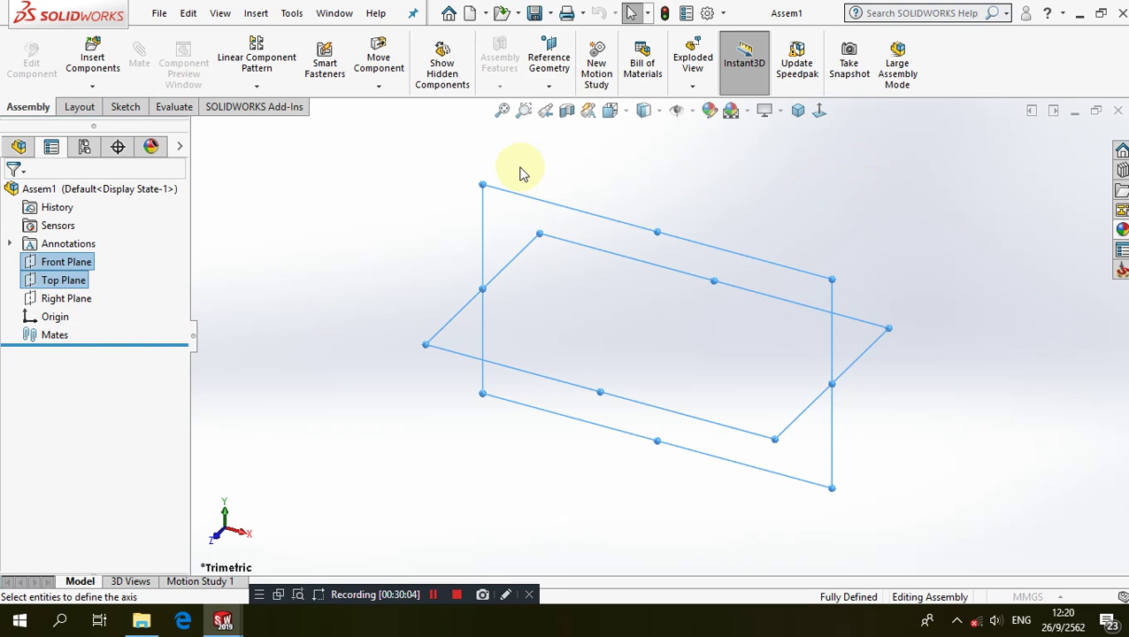
left_click(12, 193)
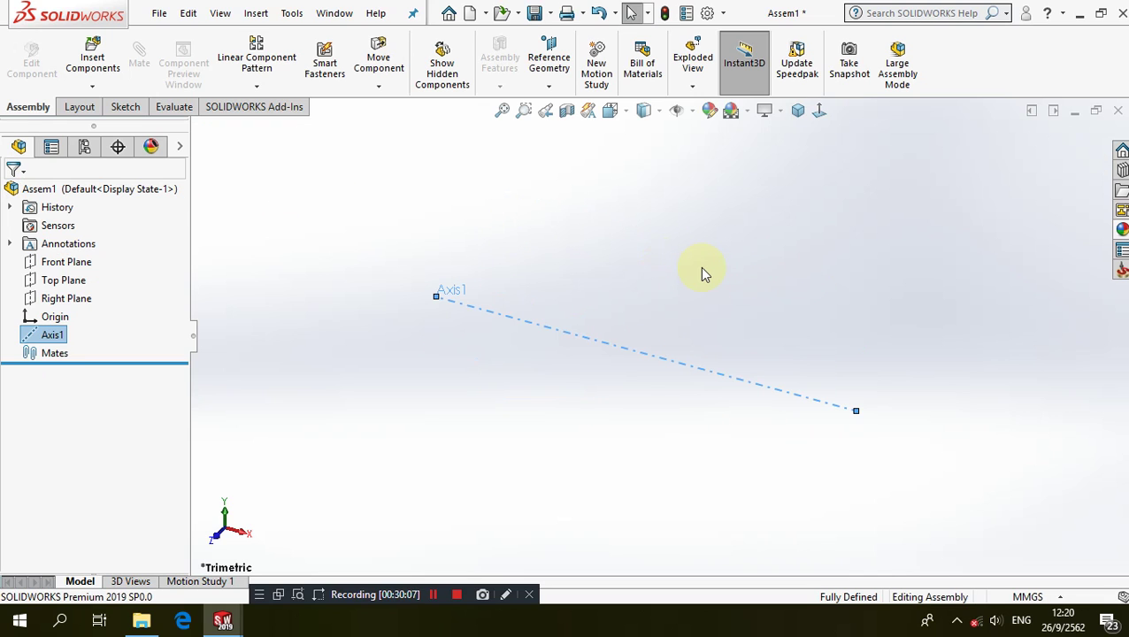
- Turn on View Axes so Axis1 displays in the model view
left_click(702, 272)
left_click(695, 110)
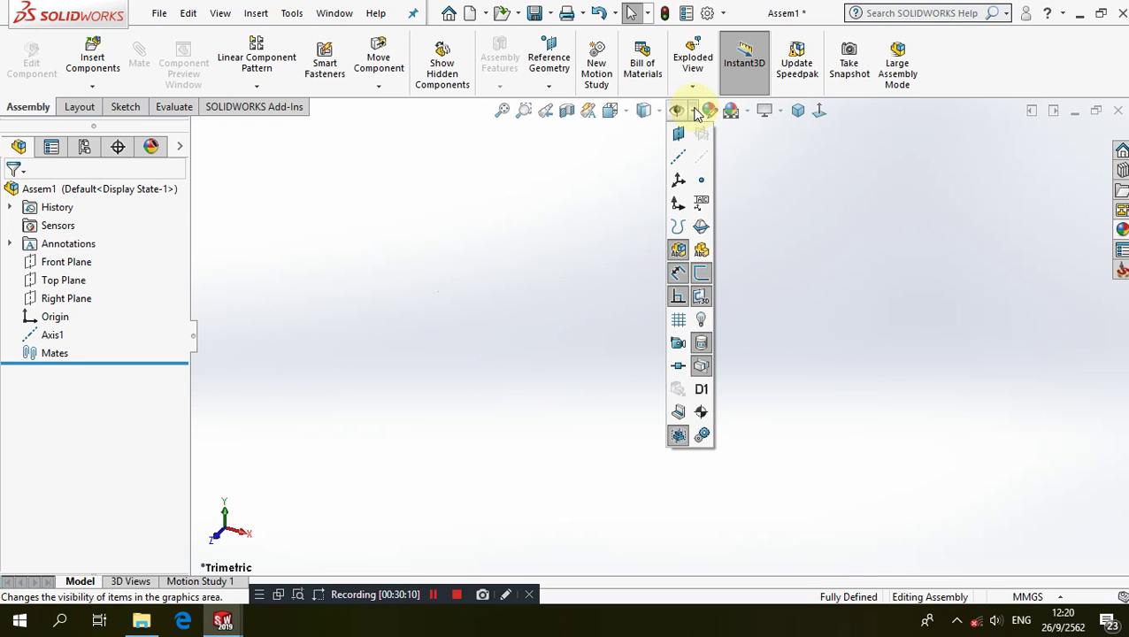
left_click(678, 156)
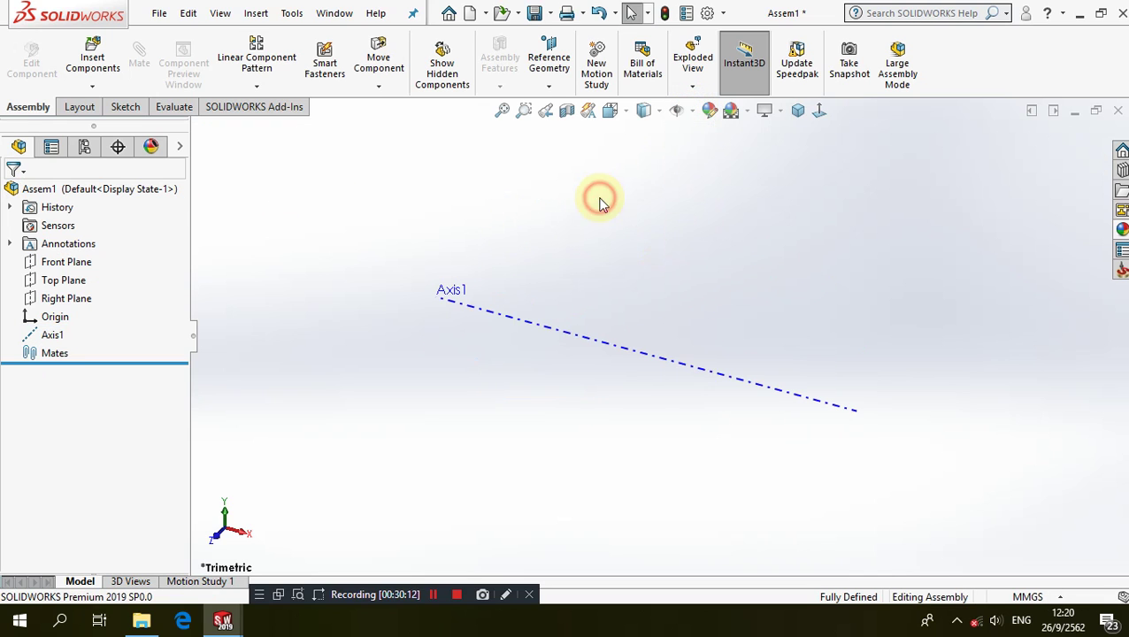
left_click(677, 114)
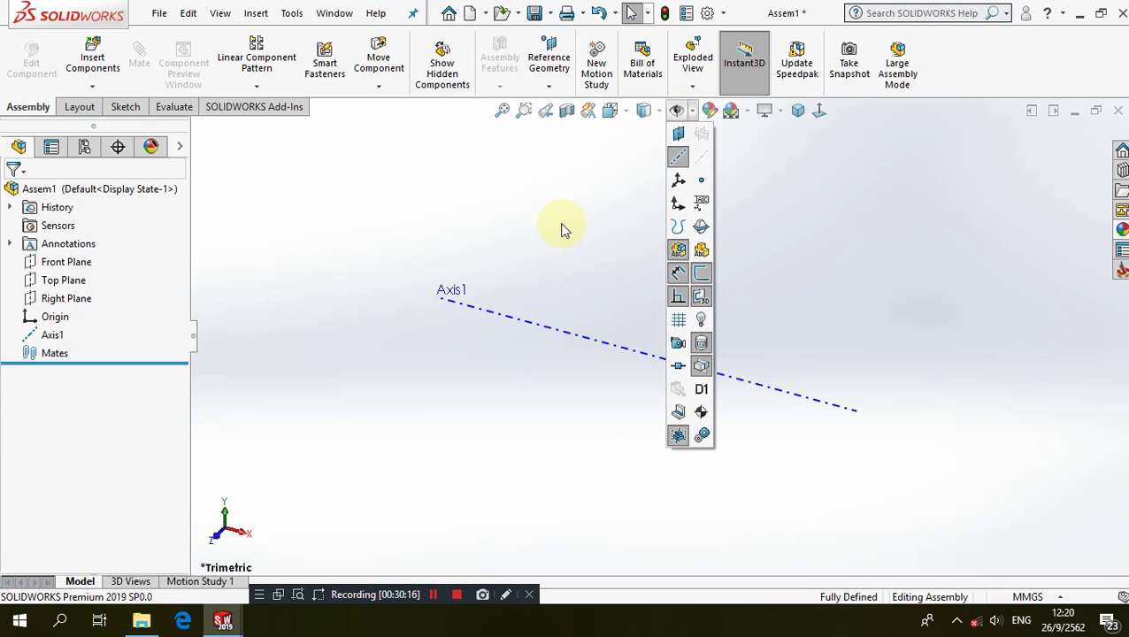
left_click(604, 206)
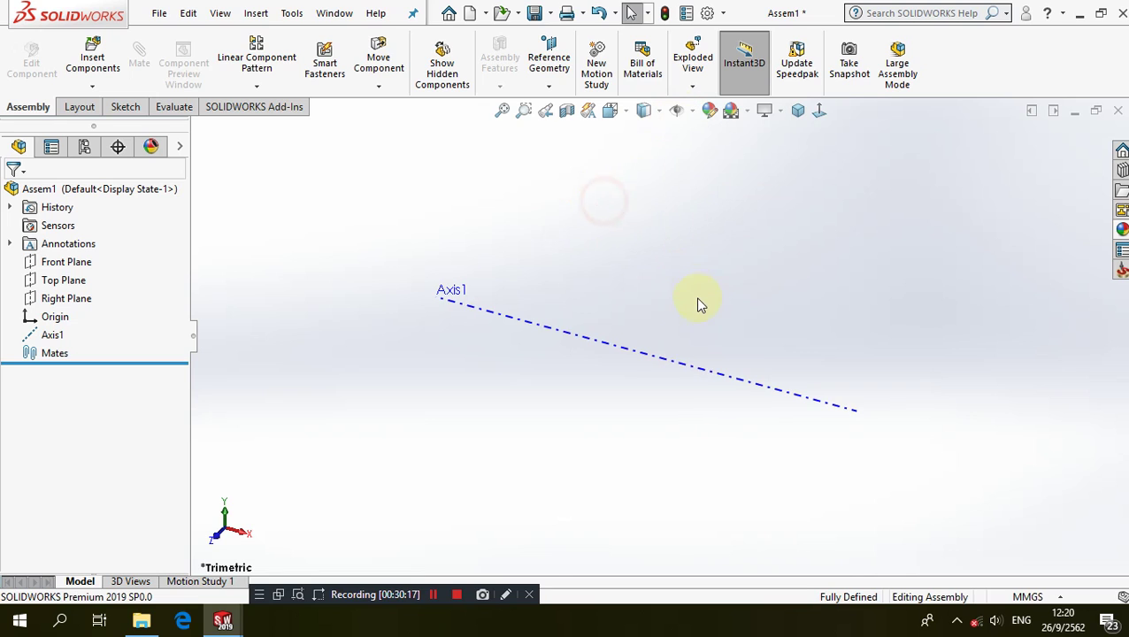
left_click(113, 49)
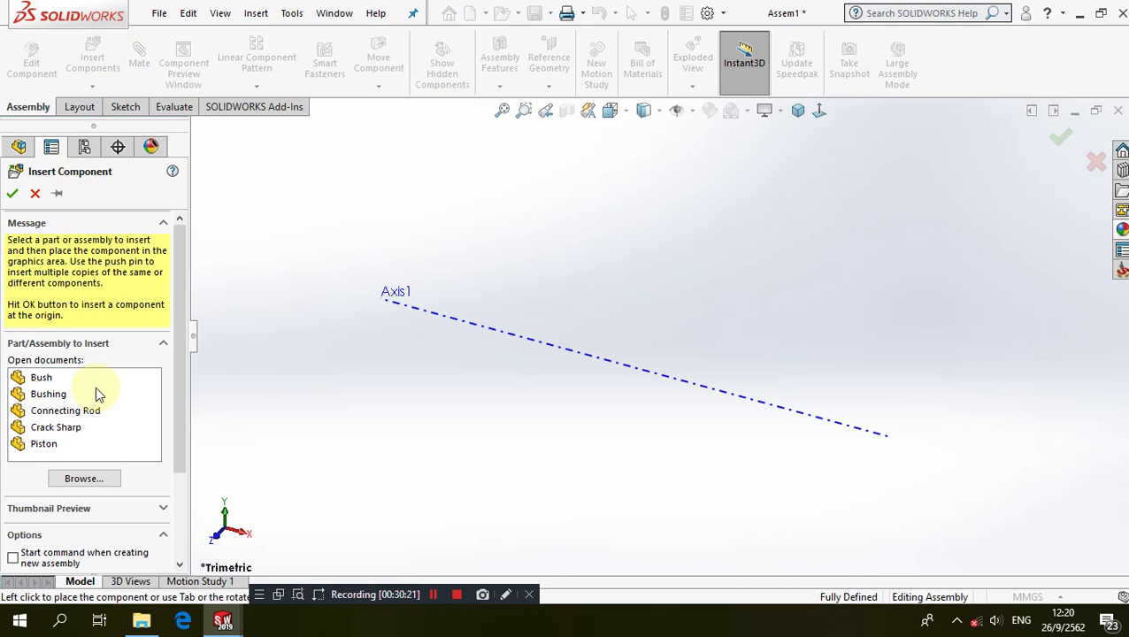
- Insert the Crack Sharp part, view it isometric, and show temporary axes
left_click(79, 428)
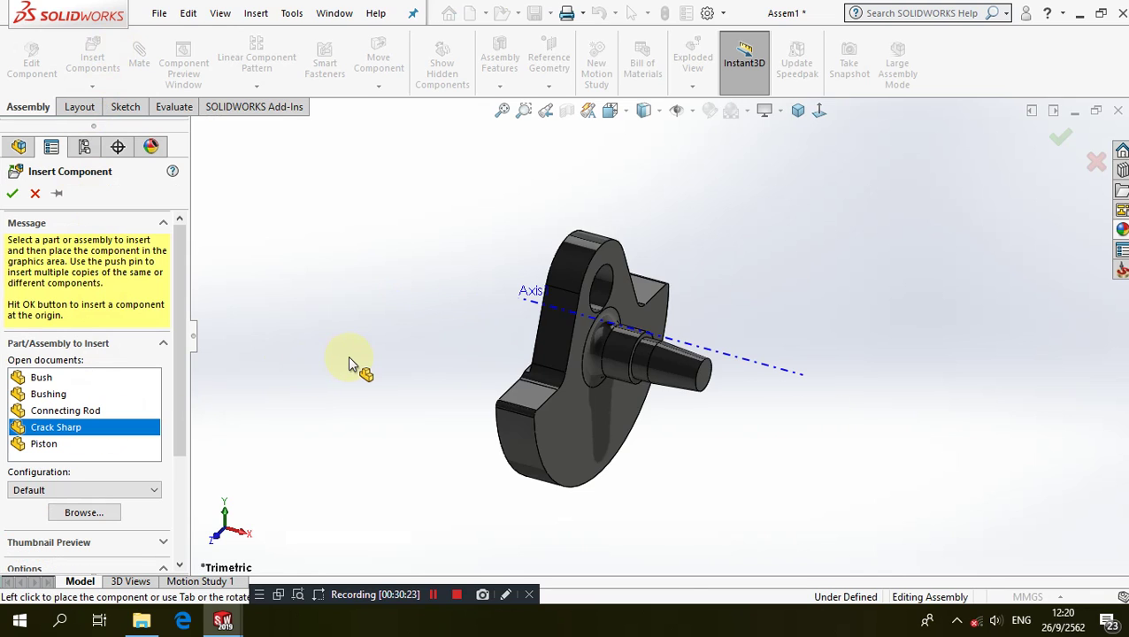
left_click(537, 348)
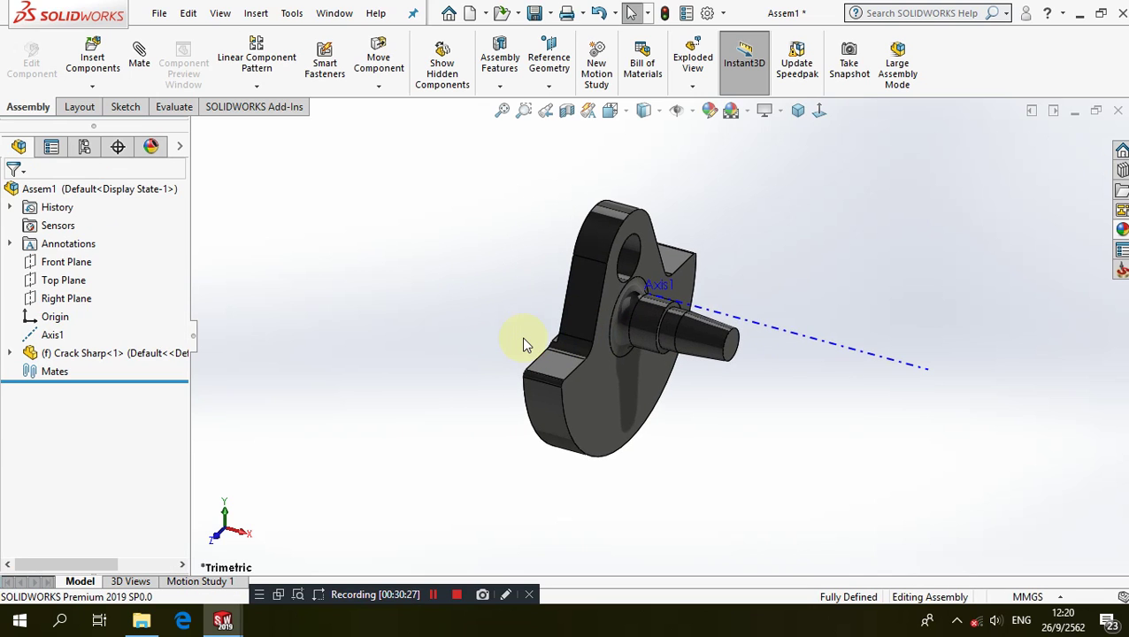
left_click(797, 111)
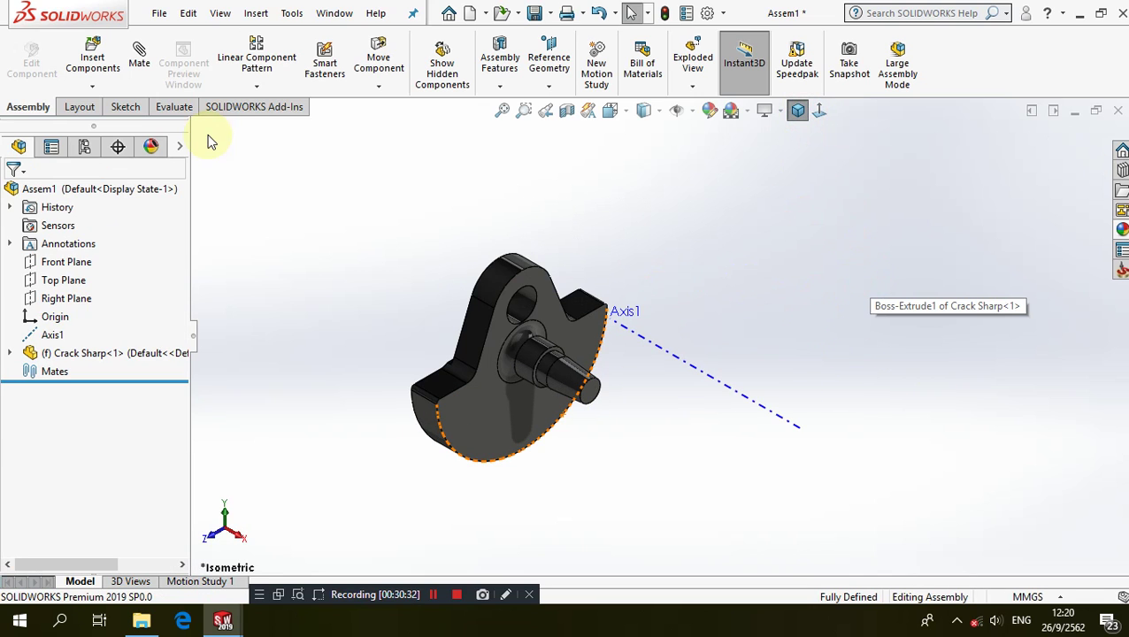
left_click(694, 113)
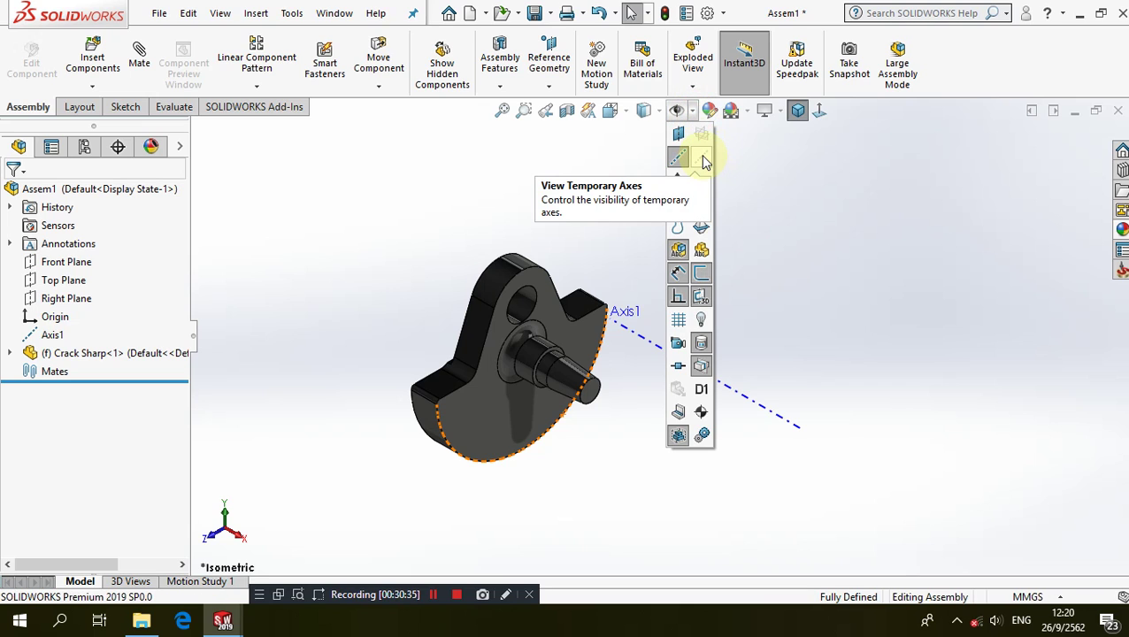
left_click(703, 161)
left_click(790, 196)
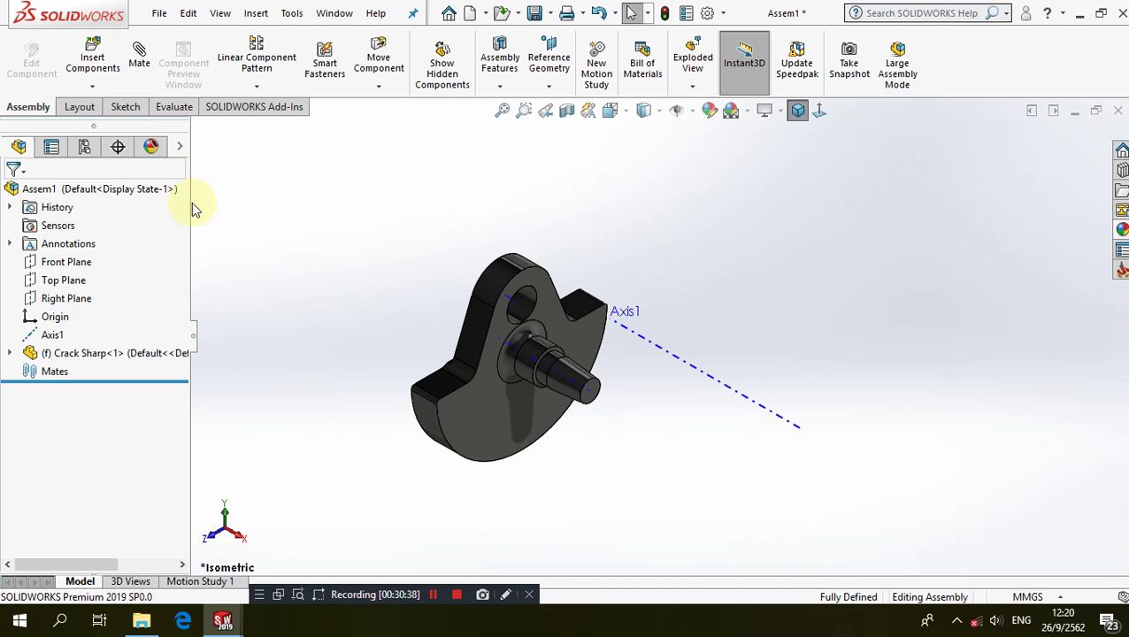
- Mate the shaft's temporary axis coincident with Axis1
left_click(147, 76)
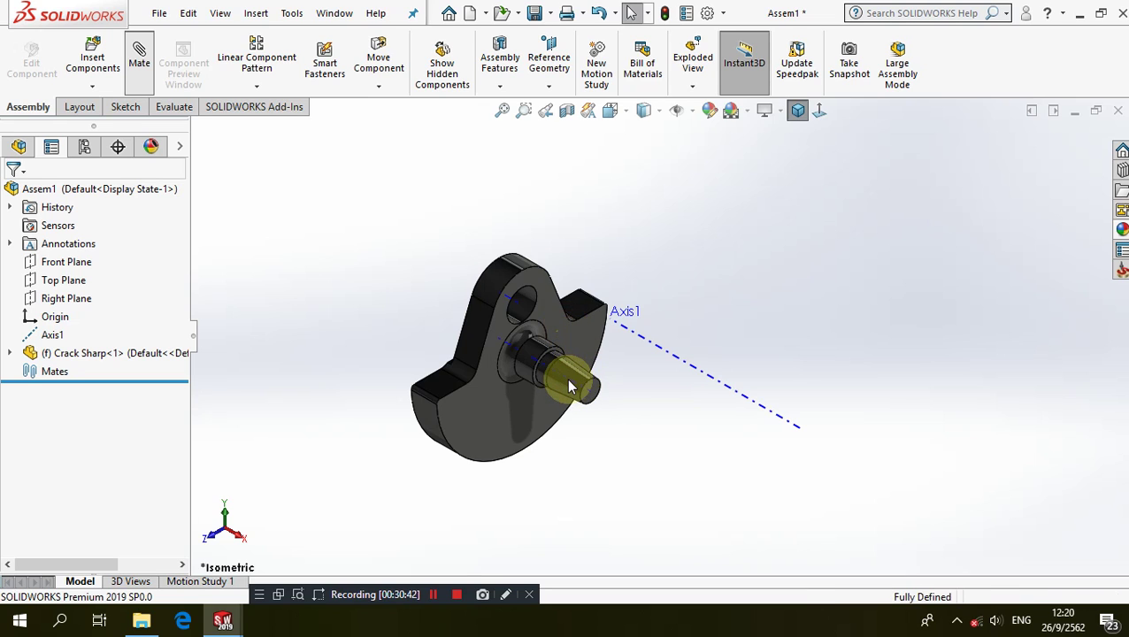
left_click(567, 379)
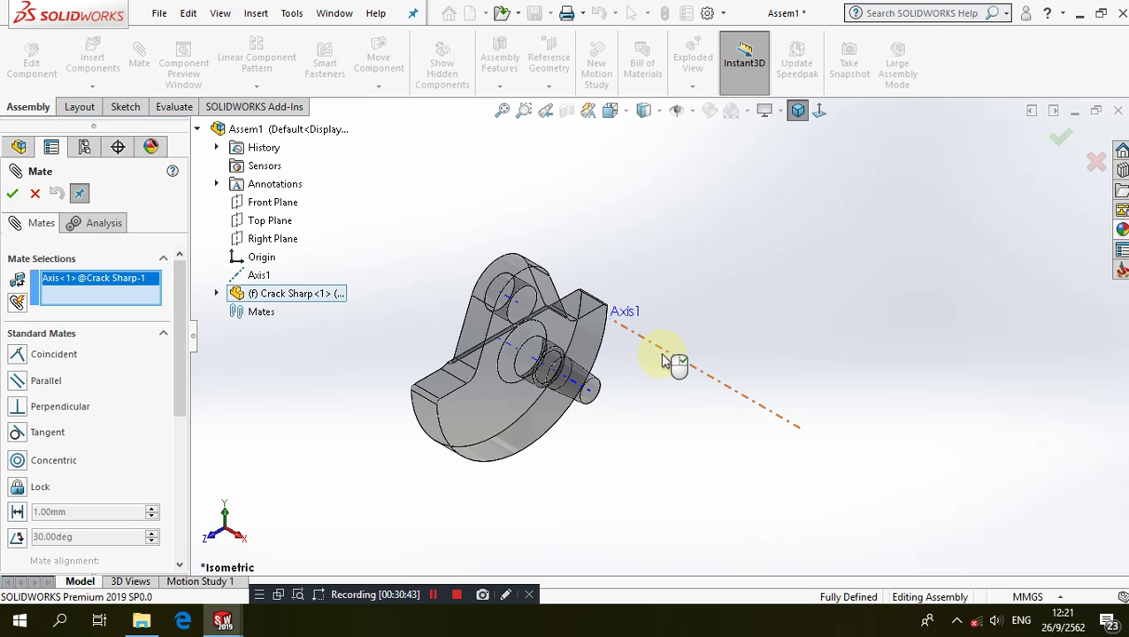
left_click(662, 354)
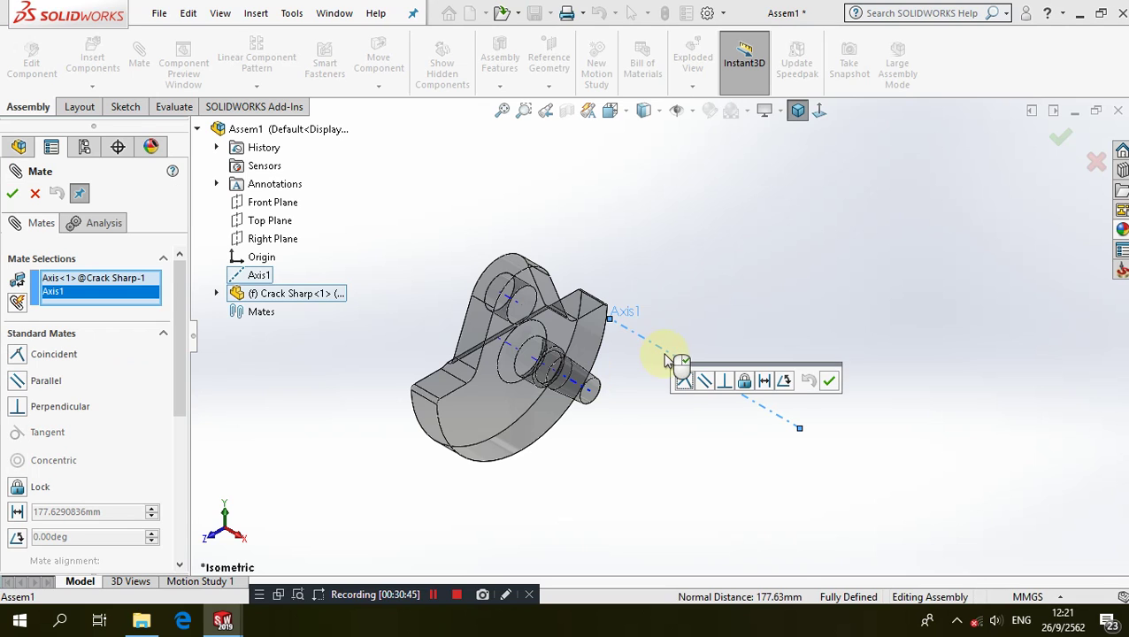
left_click(685, 381)
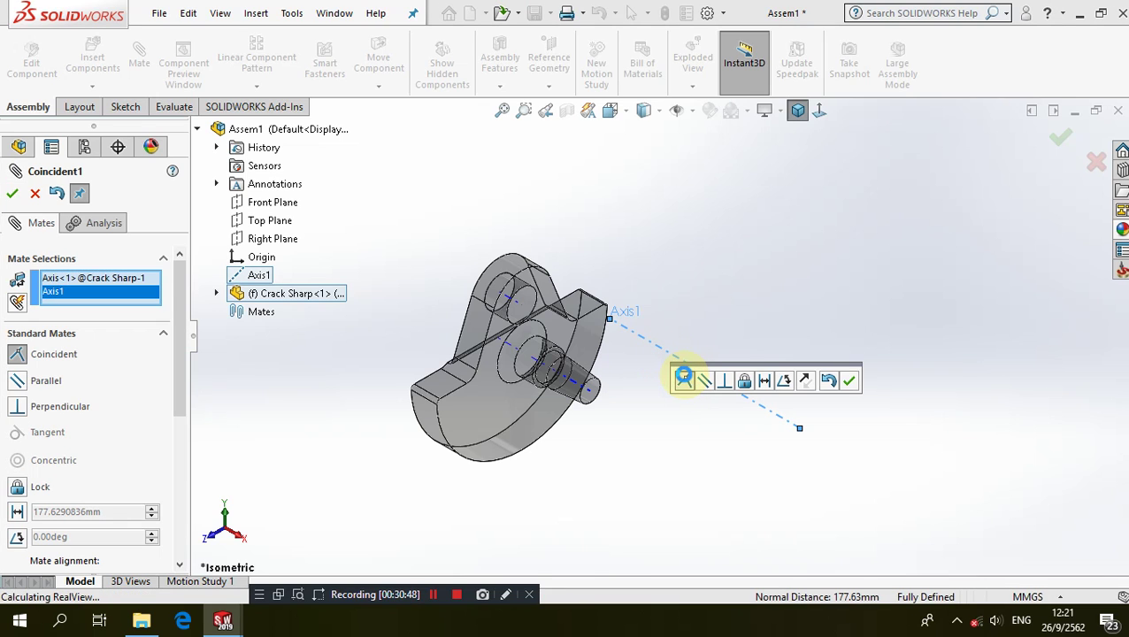
left_click(37, 196)
left_click(13, 193)
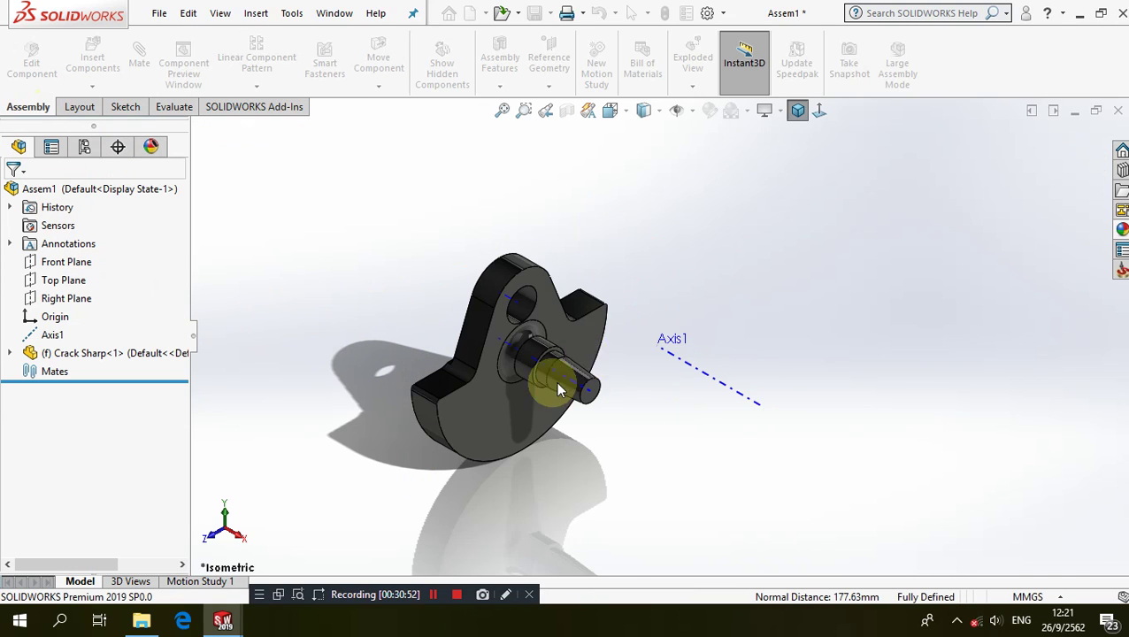
- Set Crack Sharp to Float instead of fixed, then drag it around Axis1
right_click(53, 353)
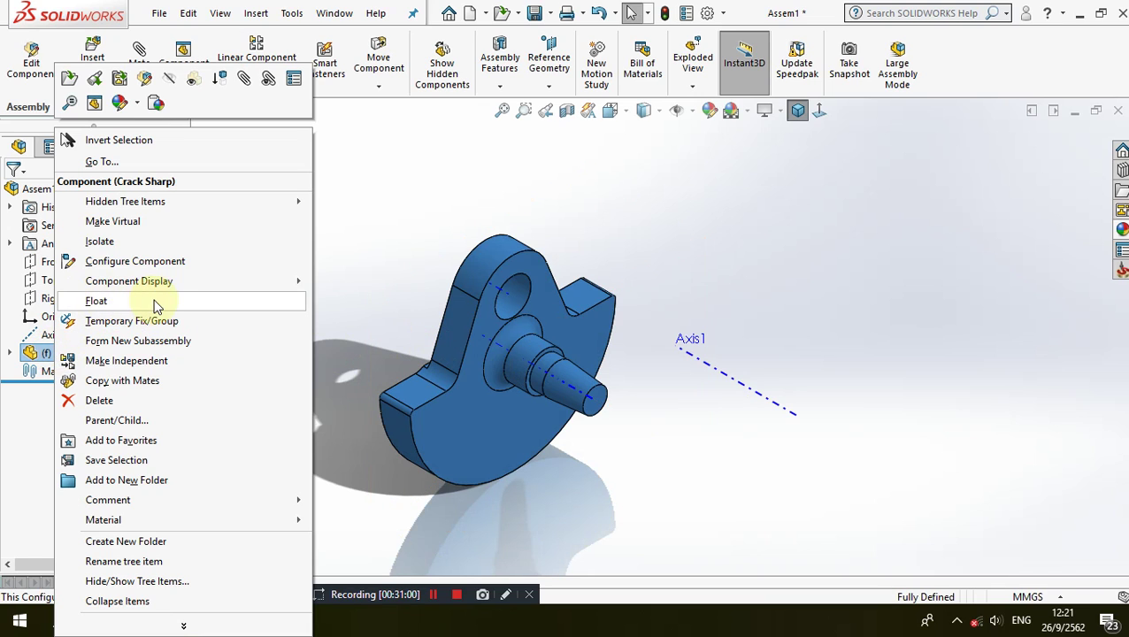
left_click(97, 301)
left_click(385, 305)
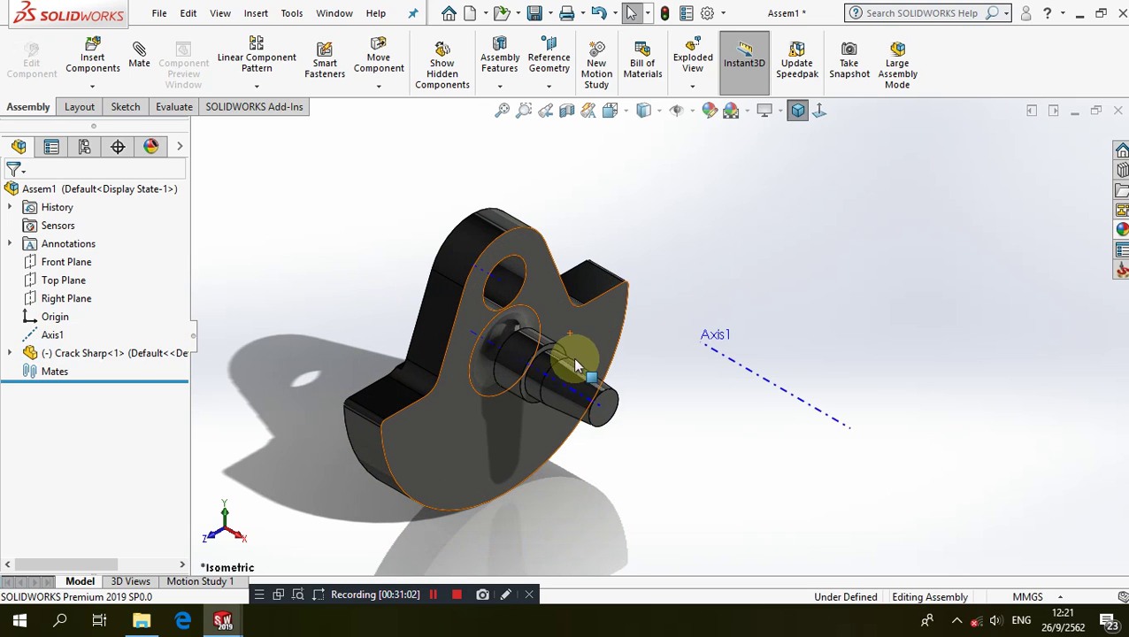
middle_click_drag(491, 308, 579, 365)
left_click_drag(557, 395, 370, 323)
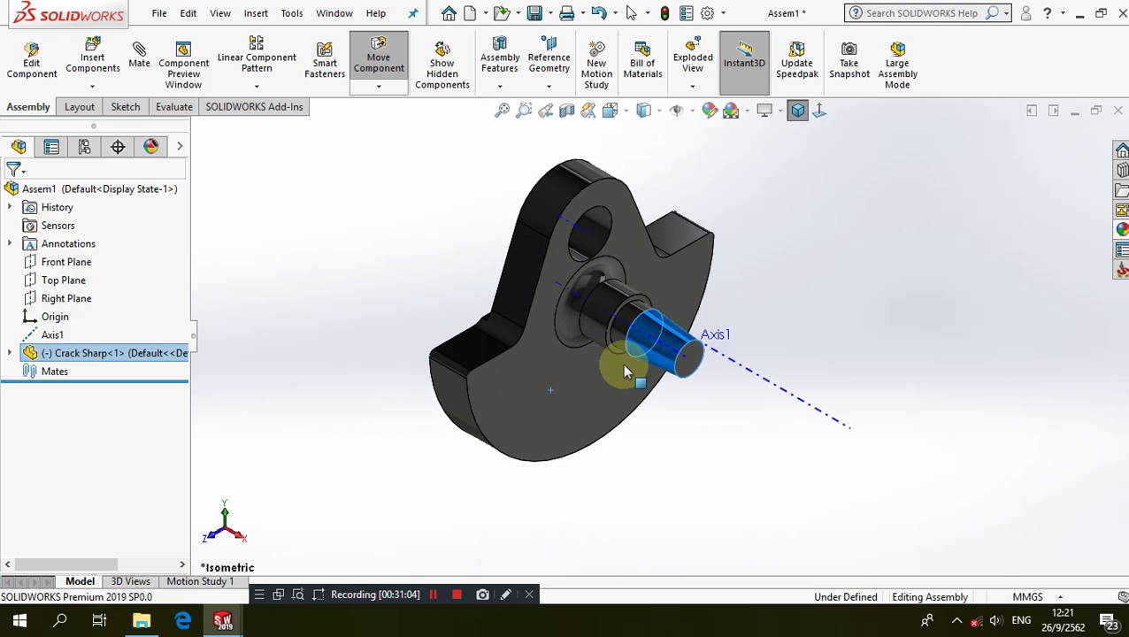
- Mate the Crack Sharp shaft's temporary axis Coincident to Axis1 and close the mate settings
left_click(152, 64)
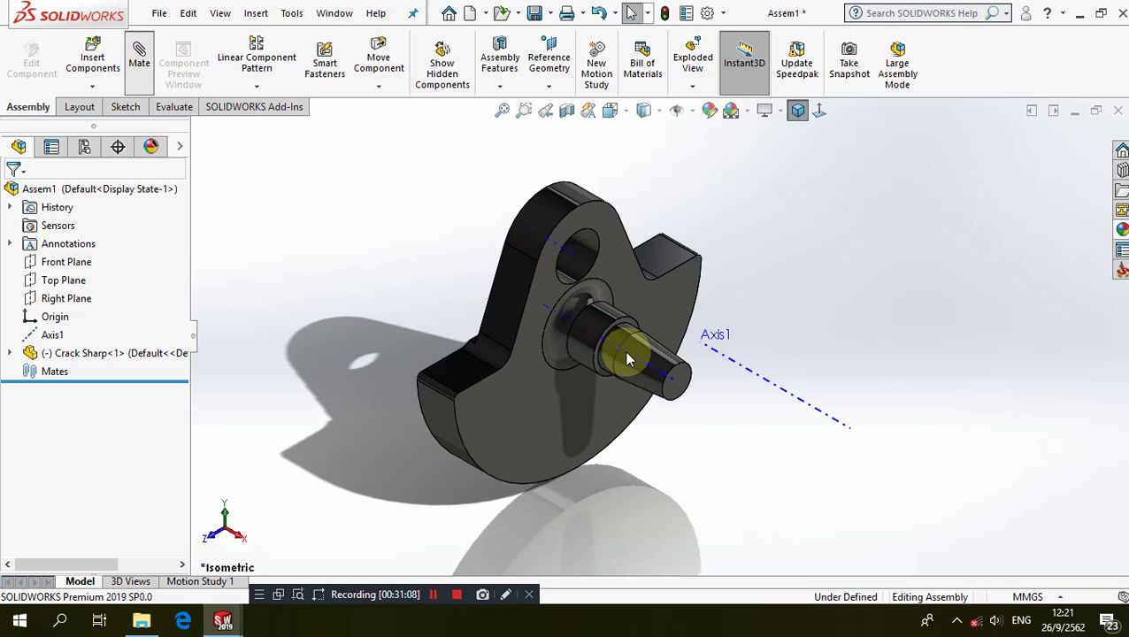
left_click(724, 356)
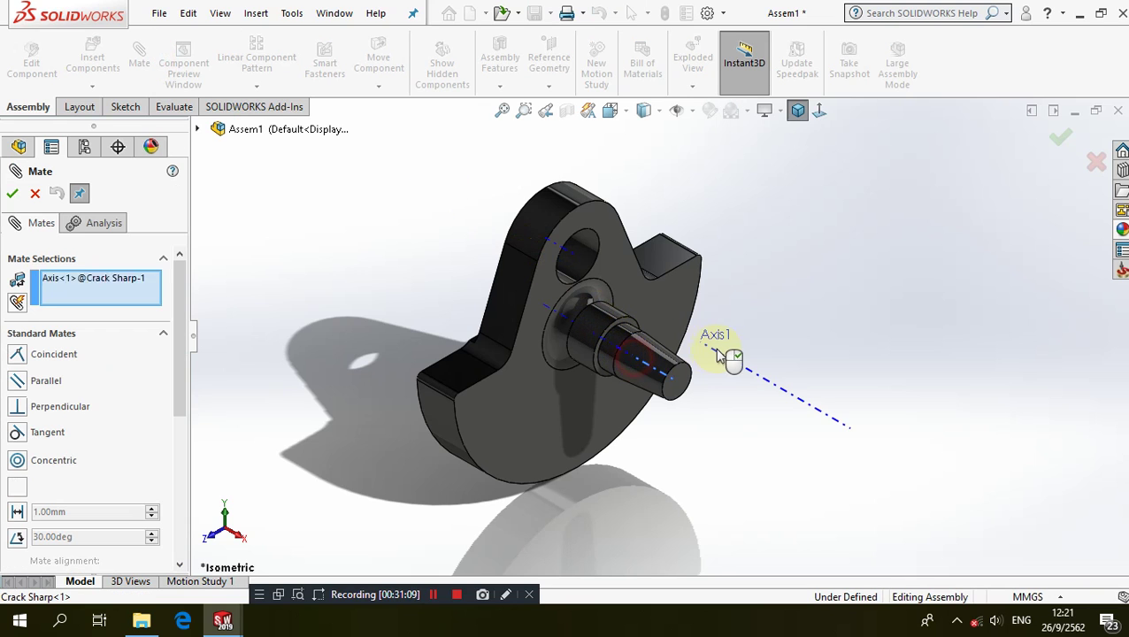
left_click(727, 363)
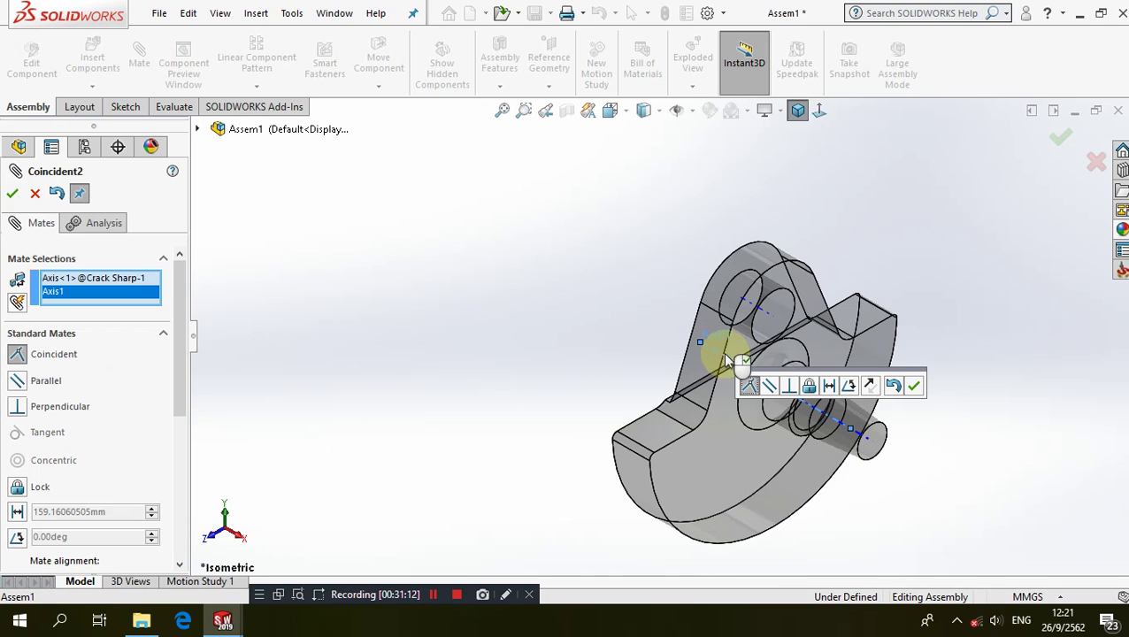
left_click(914, 386)
left_click(587, 315)
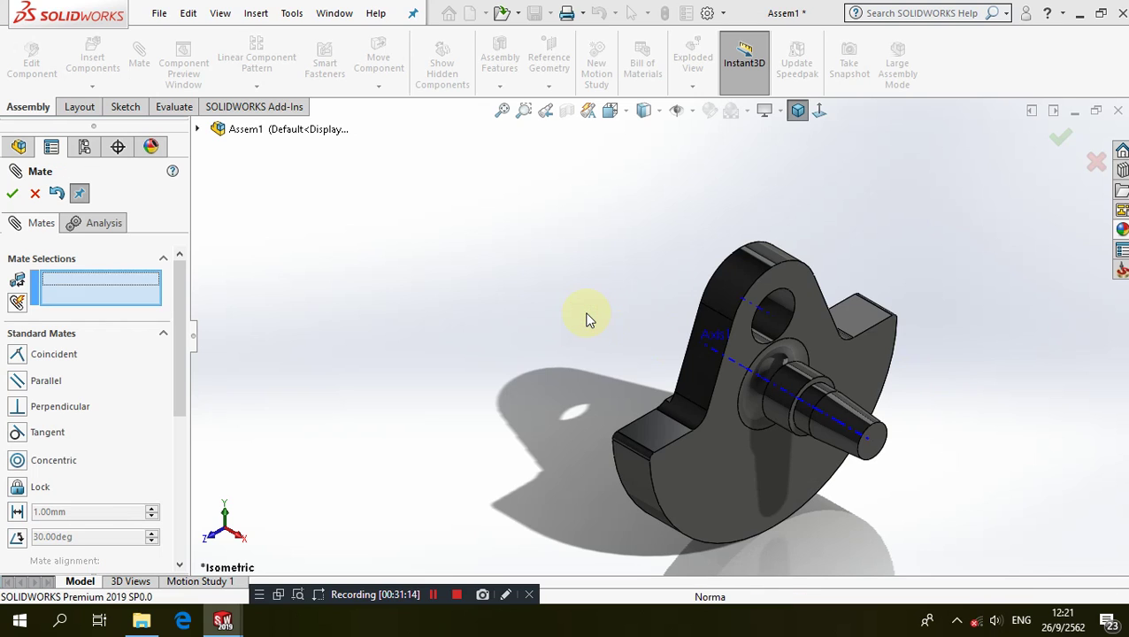
key("Escape")
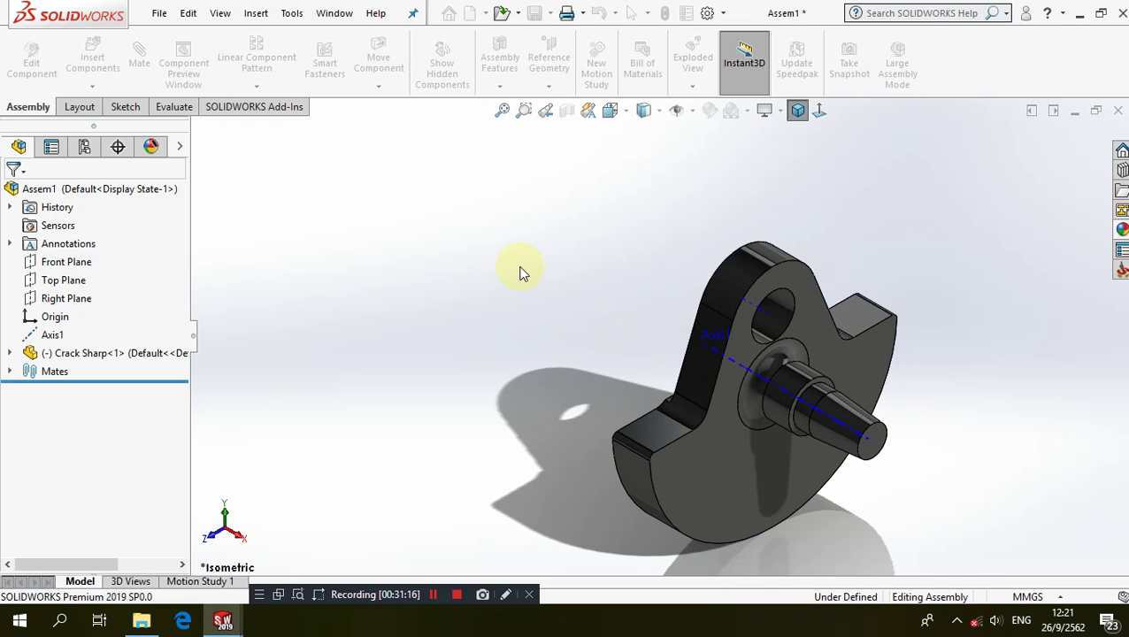
- Check Axis1's position, review item visibility options, and select the Right Plane
left_click(62, 336)
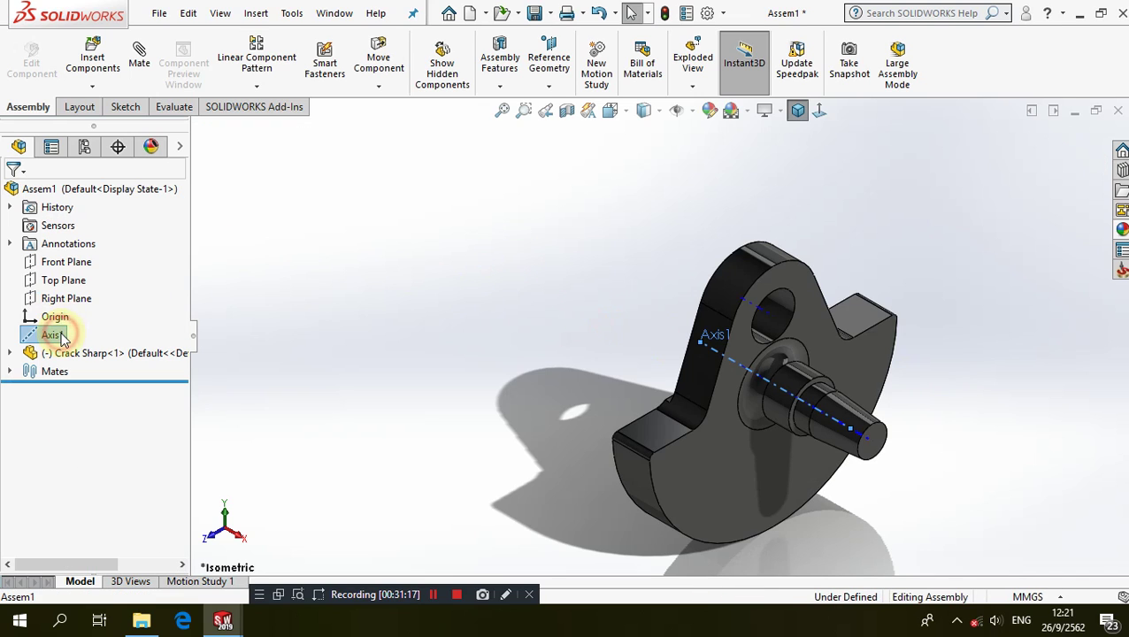
left_click(511, 307)
scroll(511, 307, "up", 3)
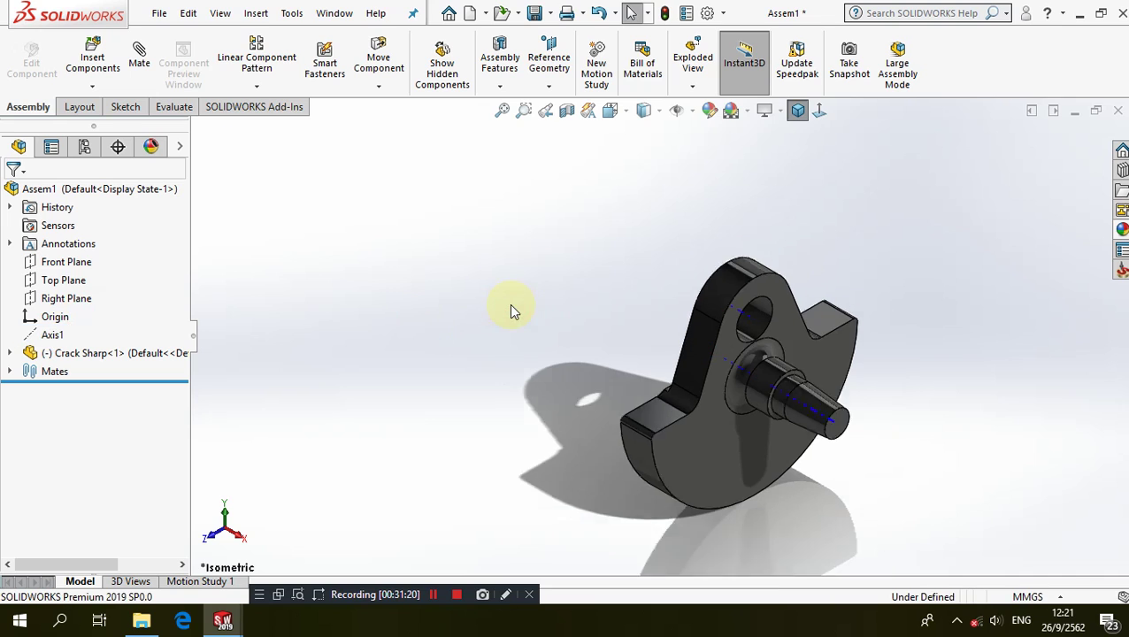
left_click(693, 111)
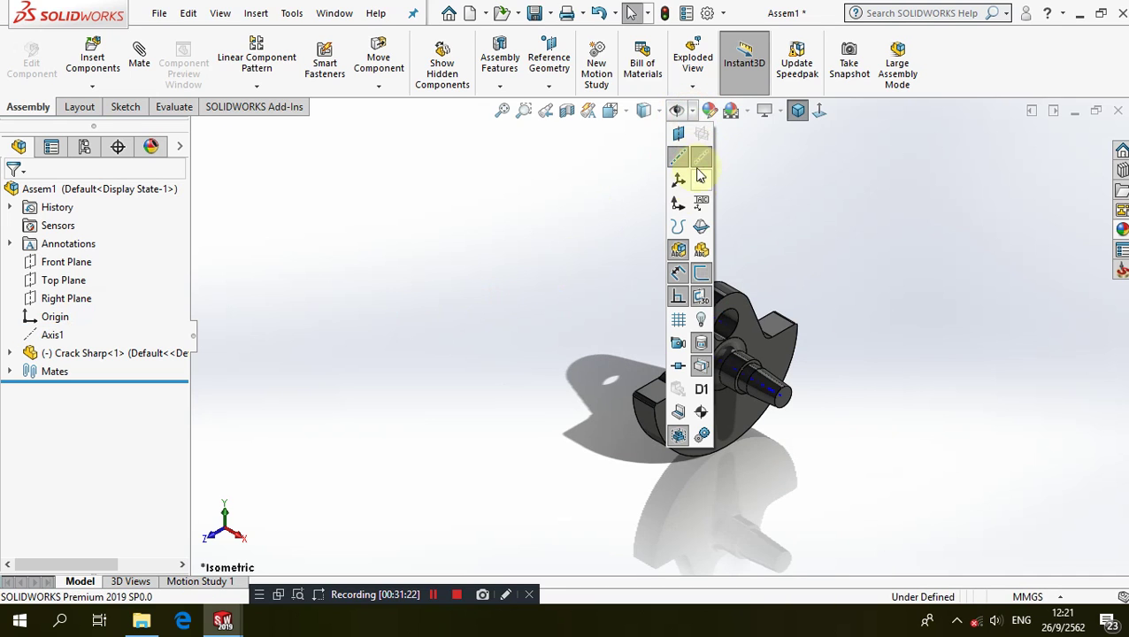
left_click(496, 237)
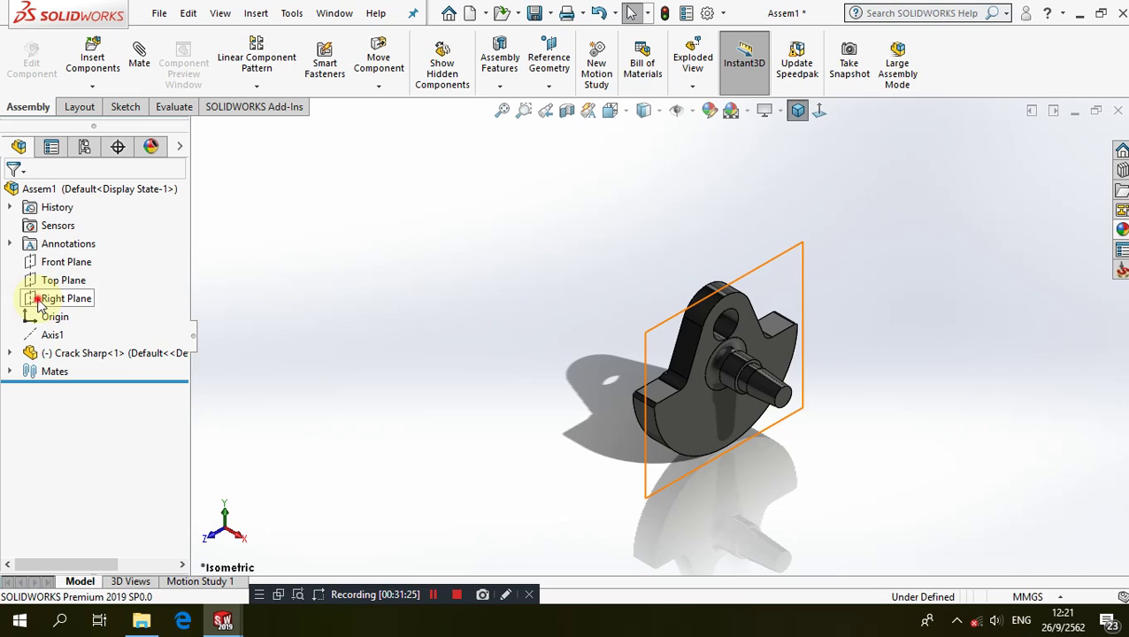
left_click(38, 301)
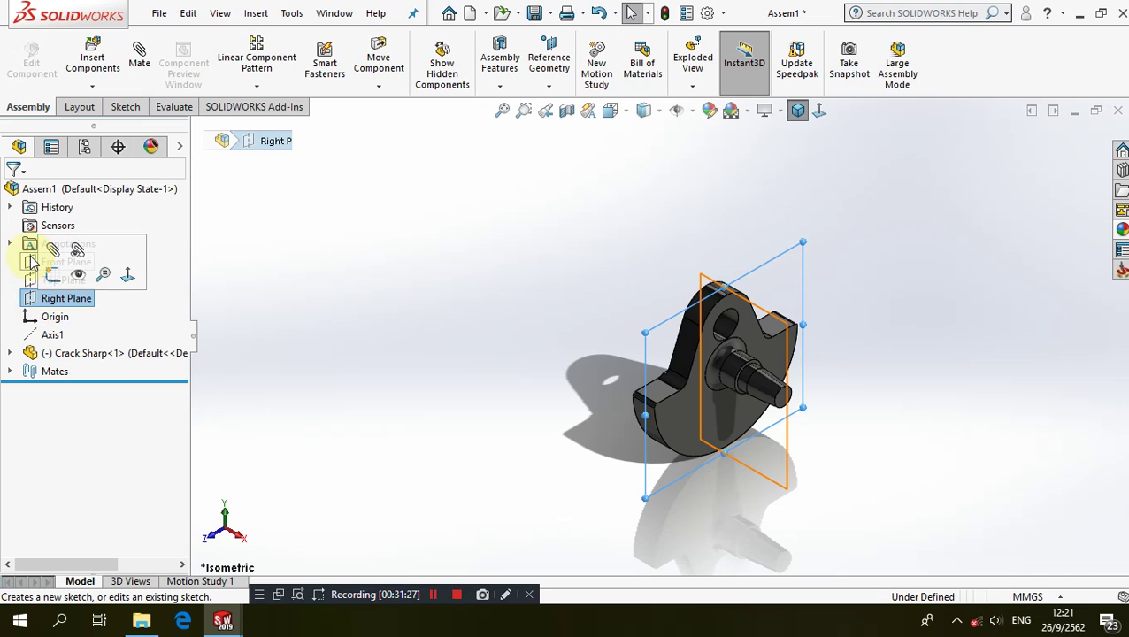
- Create reference axis Axis2 at the intersection of the Right and Front planes
left_click(31, 261, "ctrl")
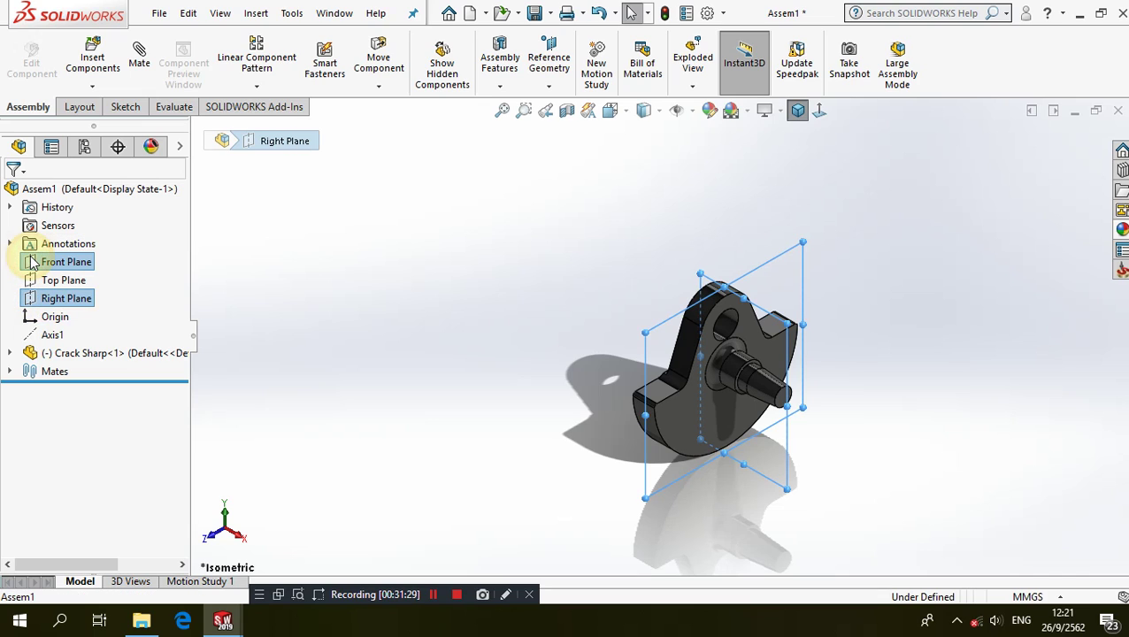
left_click(553, 87)
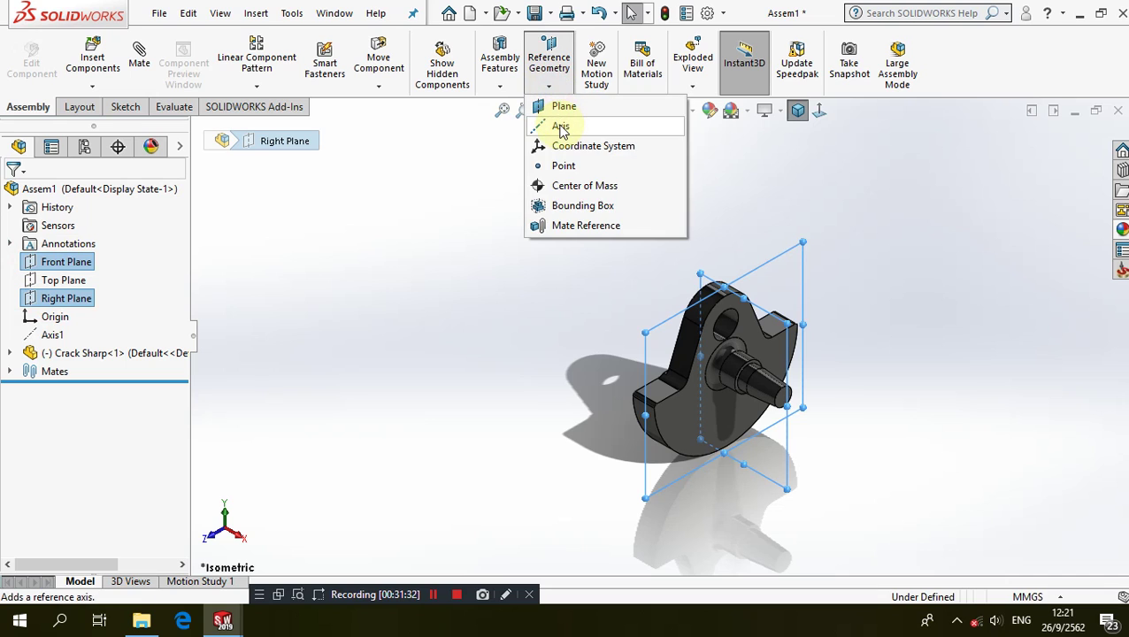
left_click(560, 128)
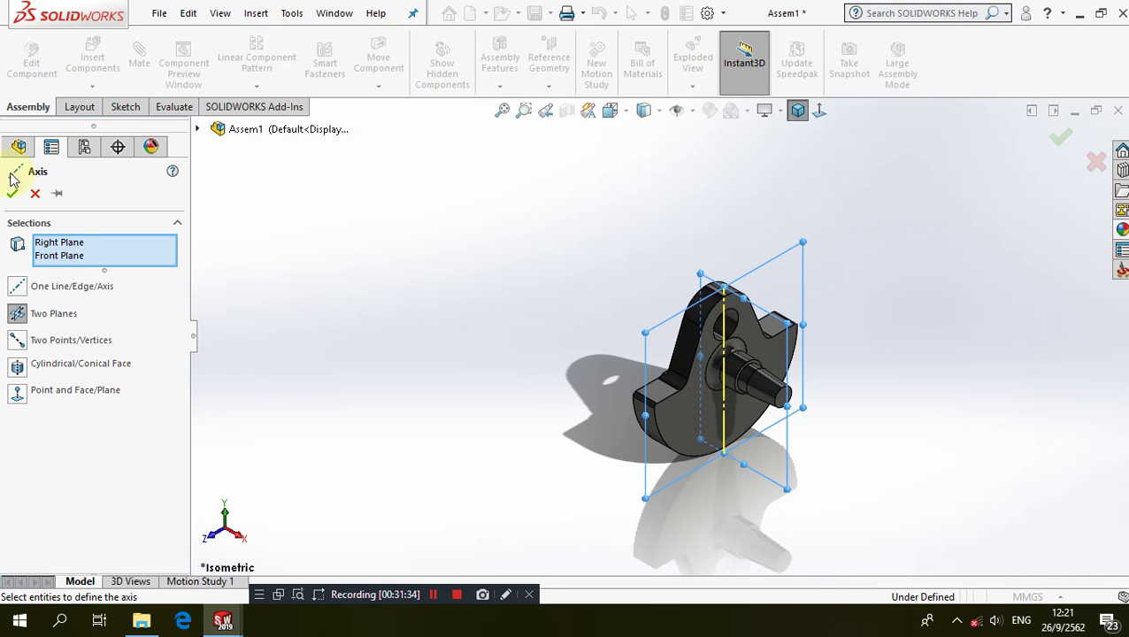
left_click(13, 191)
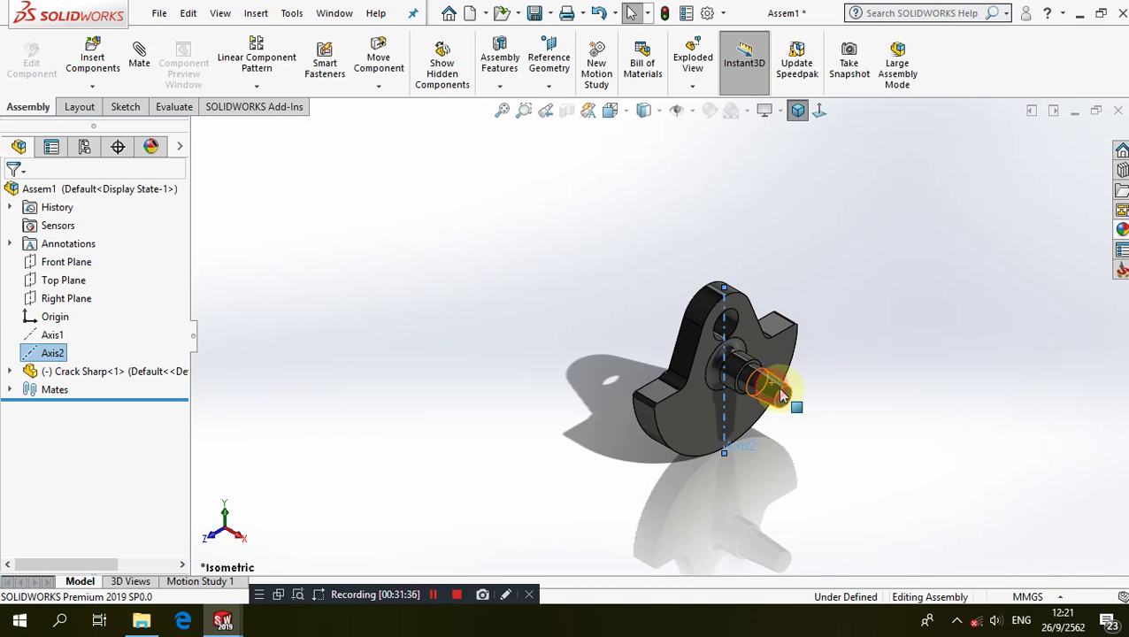
mouse_move(781, 395)
left_mouse_down()
mouse_move(876, 466)
mouse_move(928, 487)
mouse_move(819, 387)
left_mouse_up()
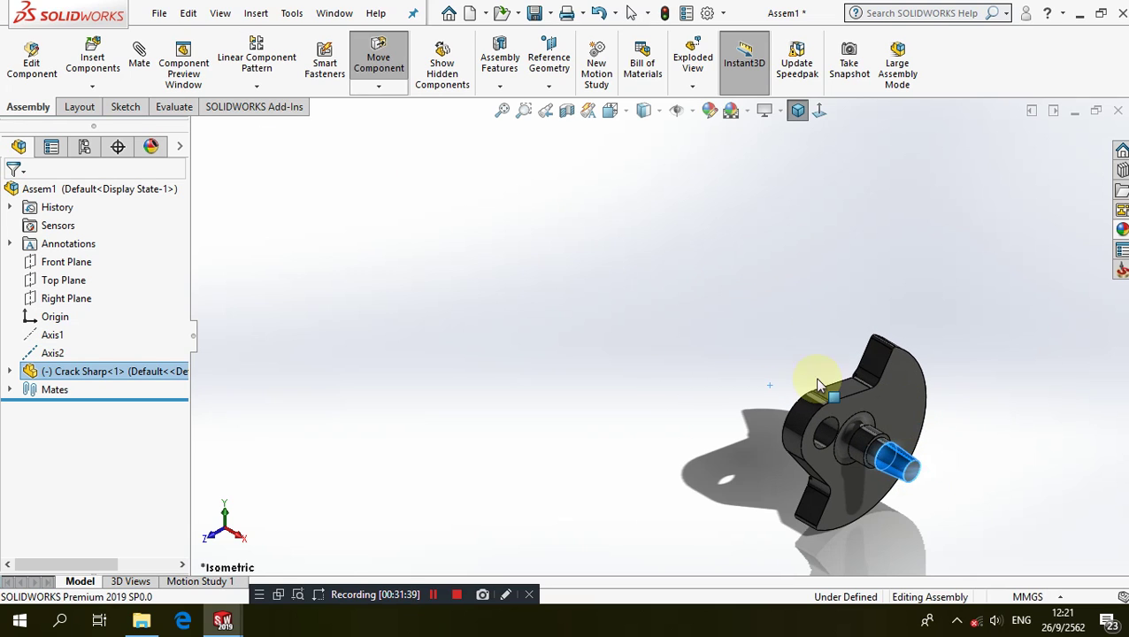
key("Escape")
- Display axes in the view and move Crack Sharp to the lower right
left_click(693, 112)
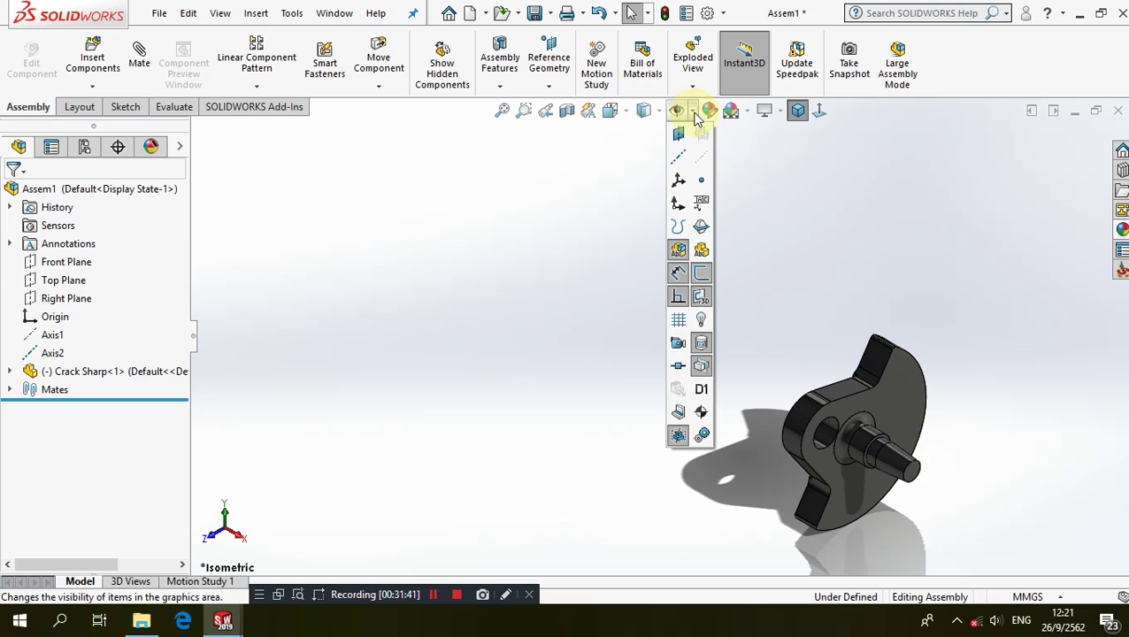
left_click(678, 179)
left_click(603, 240)
left_click_drag(878, 384, 918, 427)
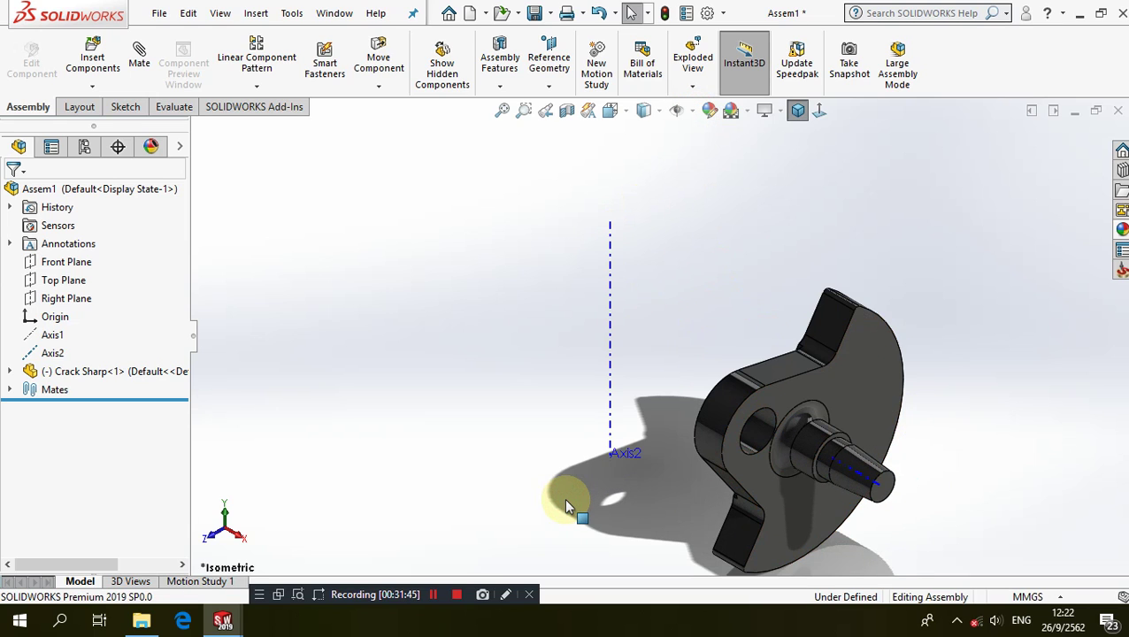
left_click(86, 44)
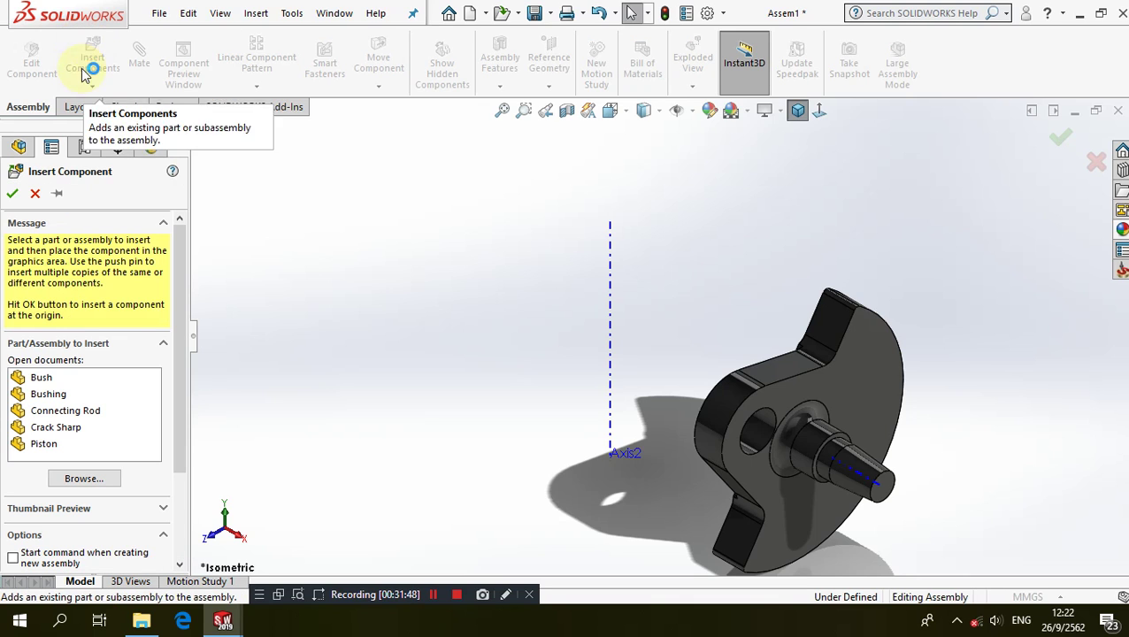
- Insert a second Crack Sharp, turned 90° twice about Y, placed left of Axis2
left_click(62, 428)
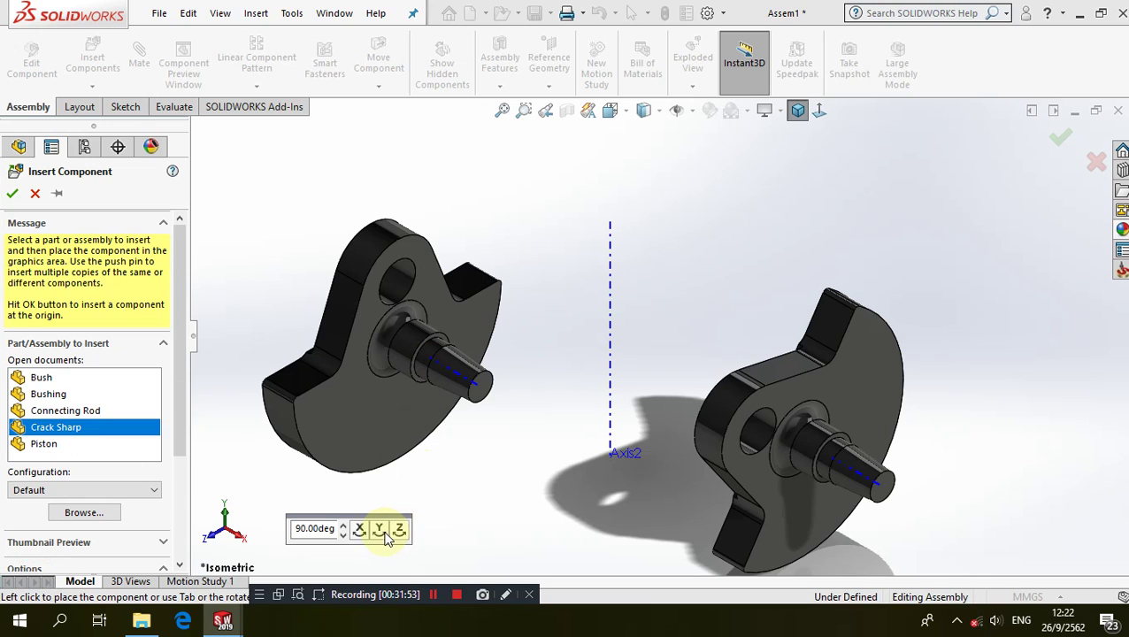
left_click(381, 531)
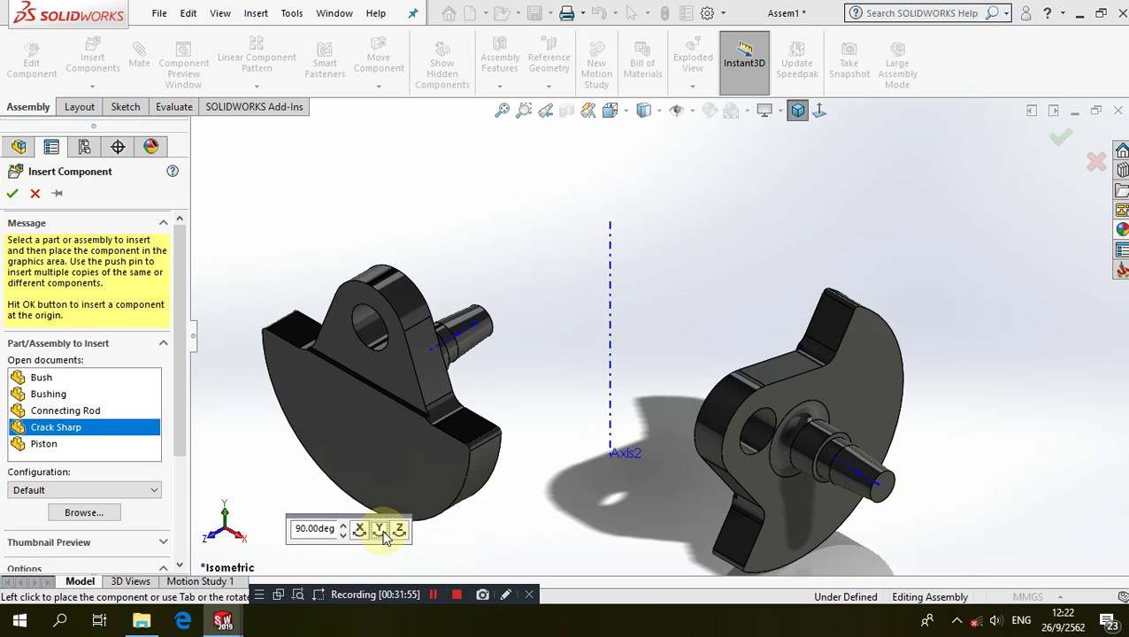
left_click(381, 531)
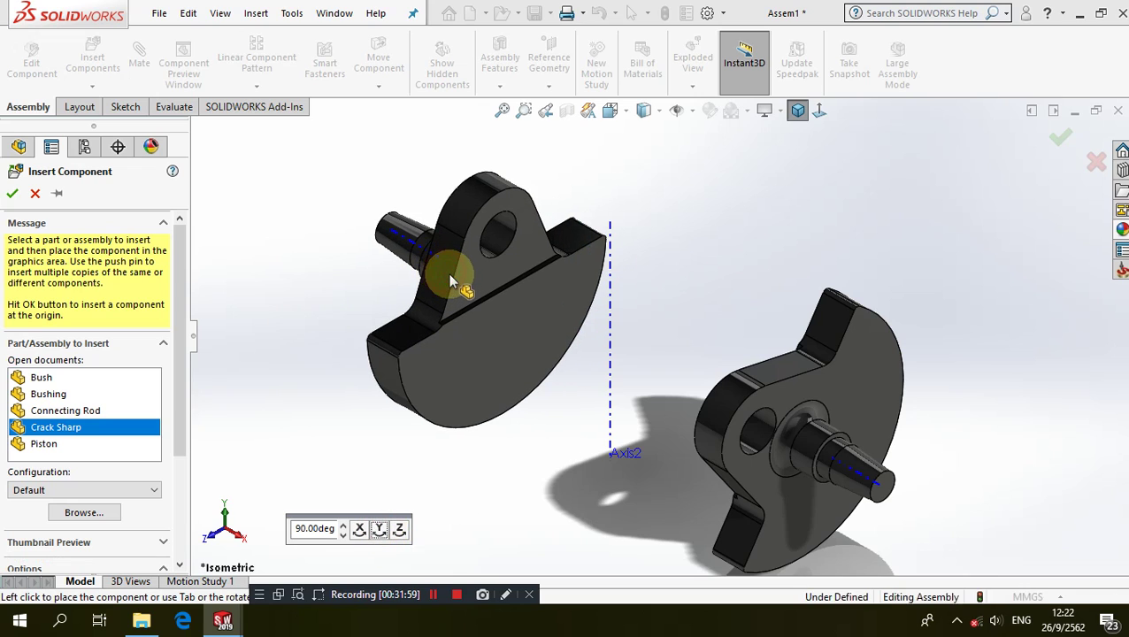
left_click(450, 282)
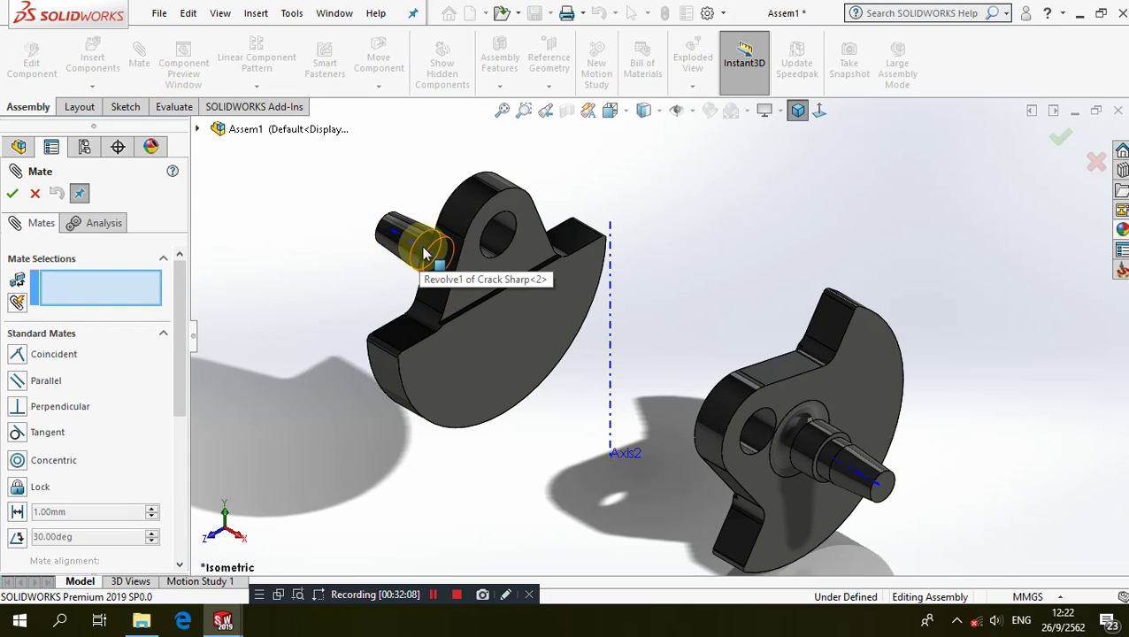
- Show temporary axes and mate both Crack Sharp hole axes Coincident
left_click(692, 113)
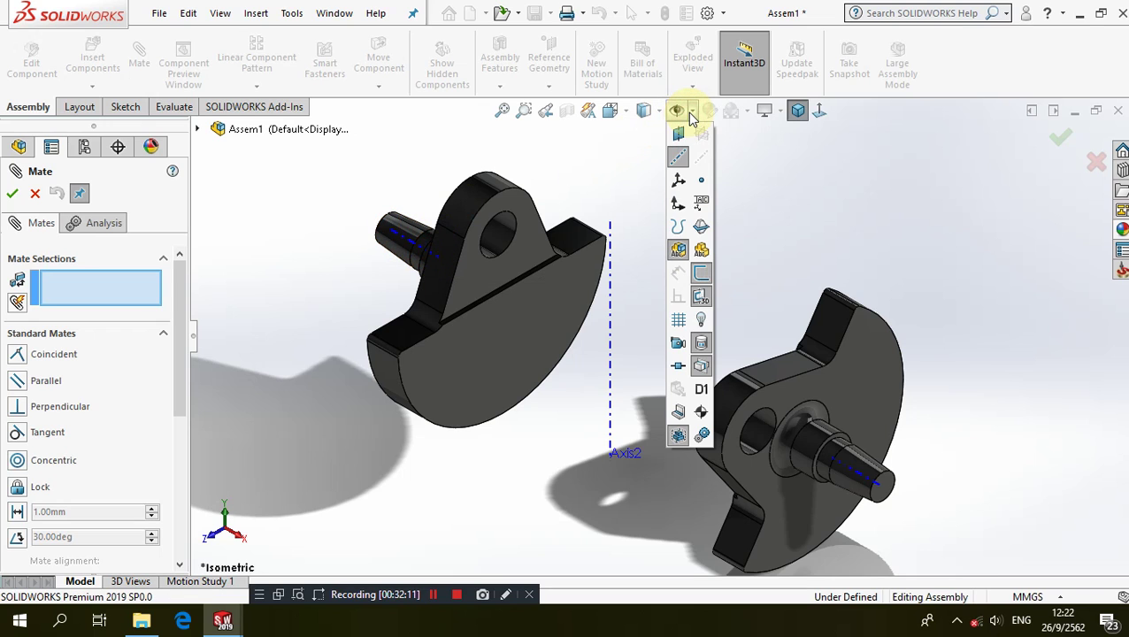
left_click(699, 160)
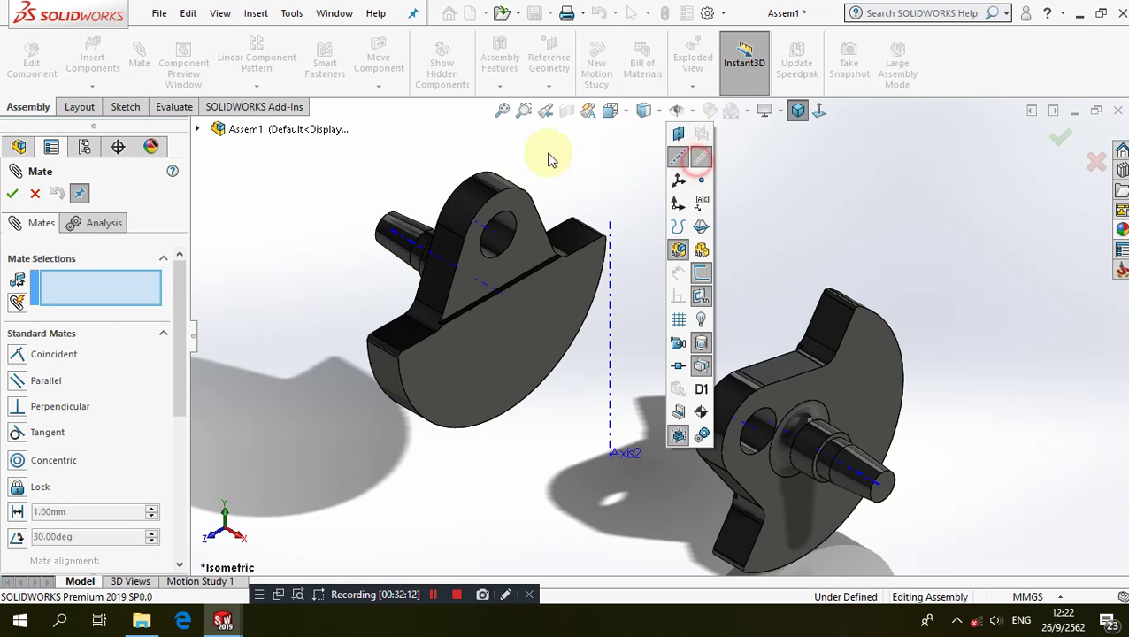
left_click(482, 290)
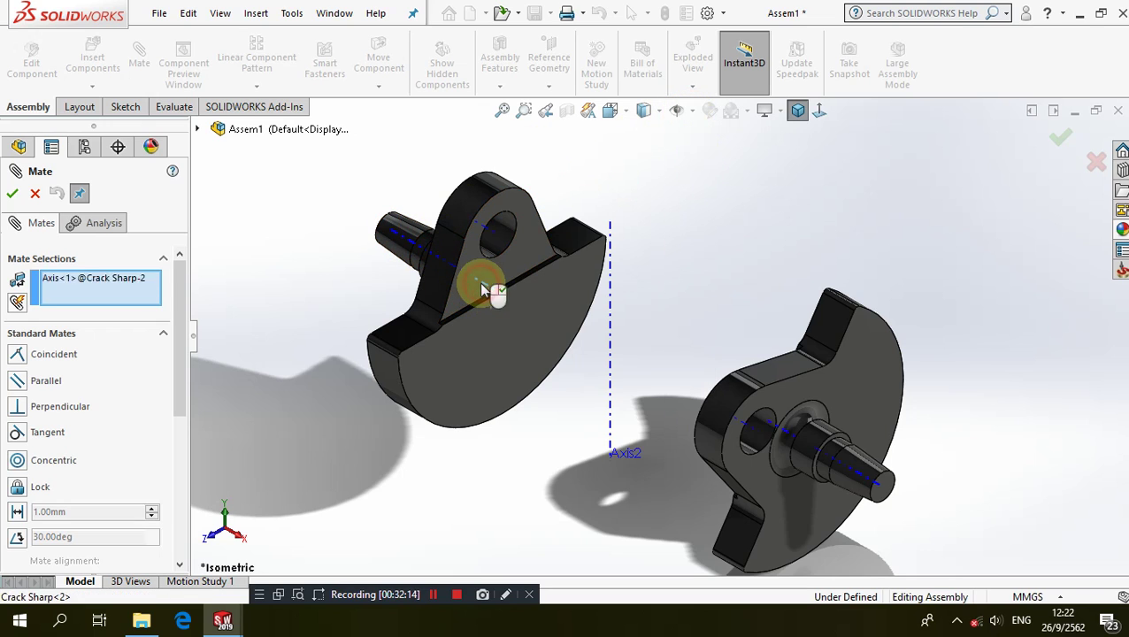
left_click(787, 433)
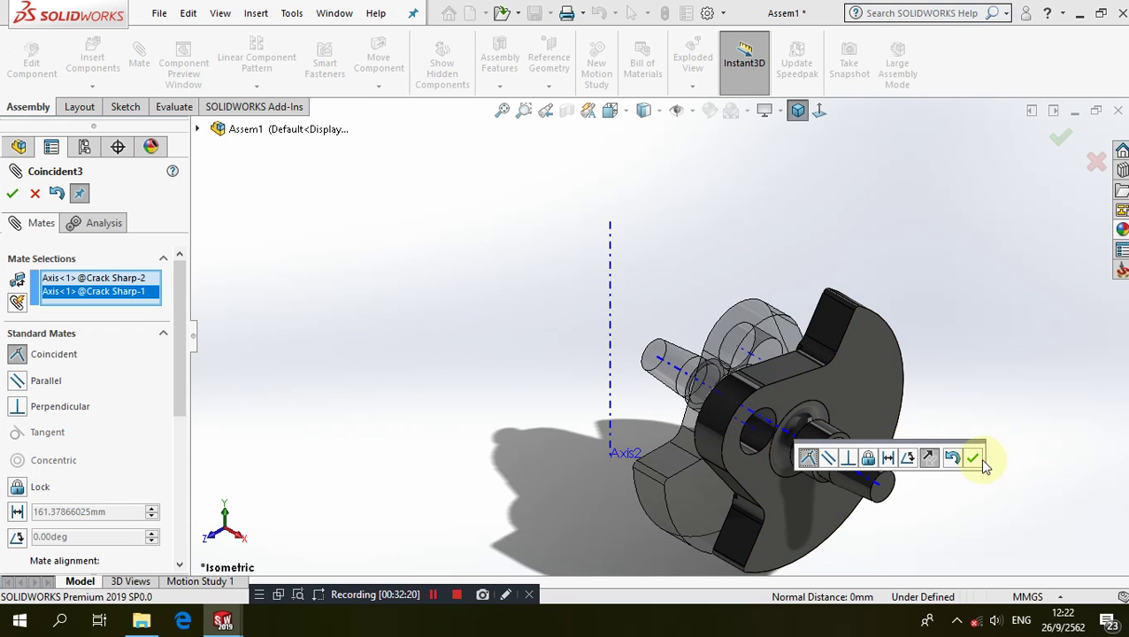
left_click(975, 458)
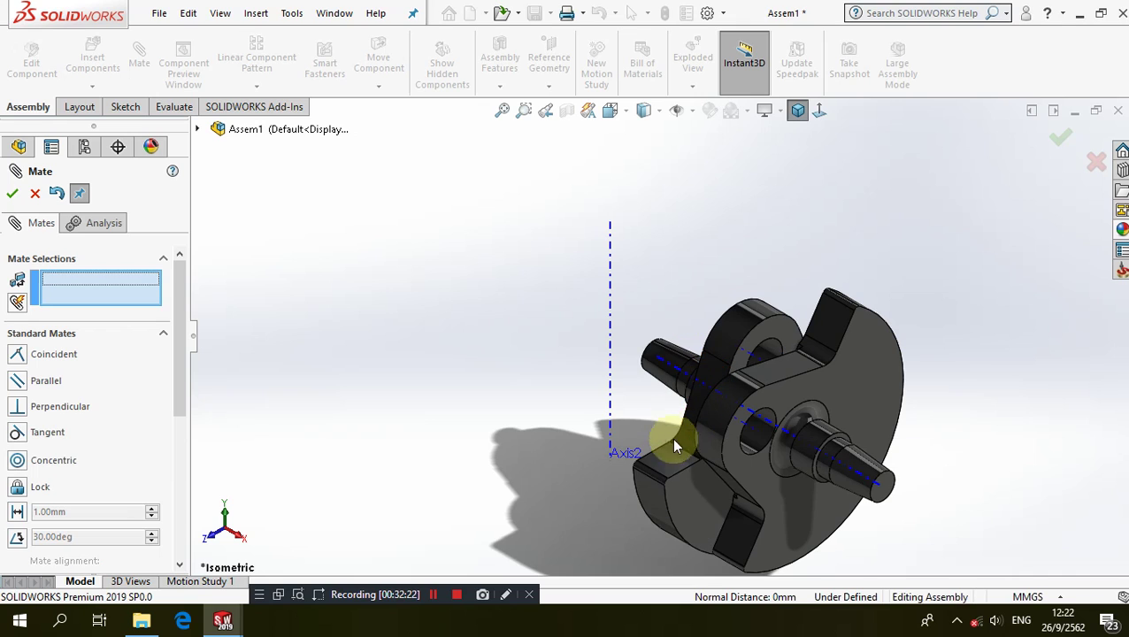
- Add a Parallel mate between the flat faces of the two Crack Sharp copies
left_click(740, 549)
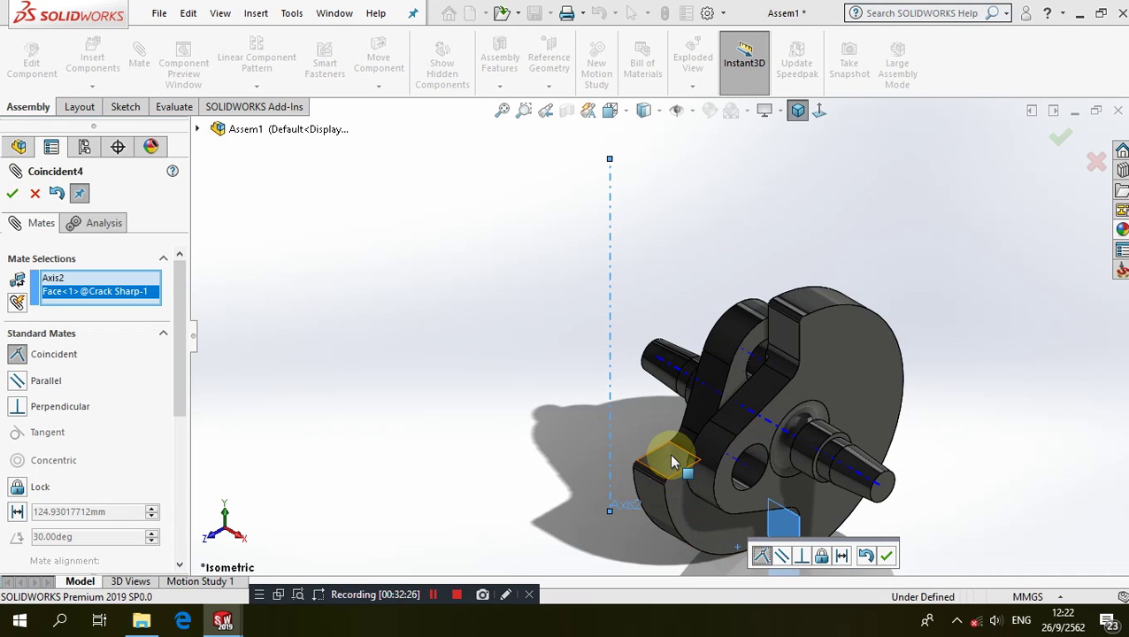
right_click(101, 299)
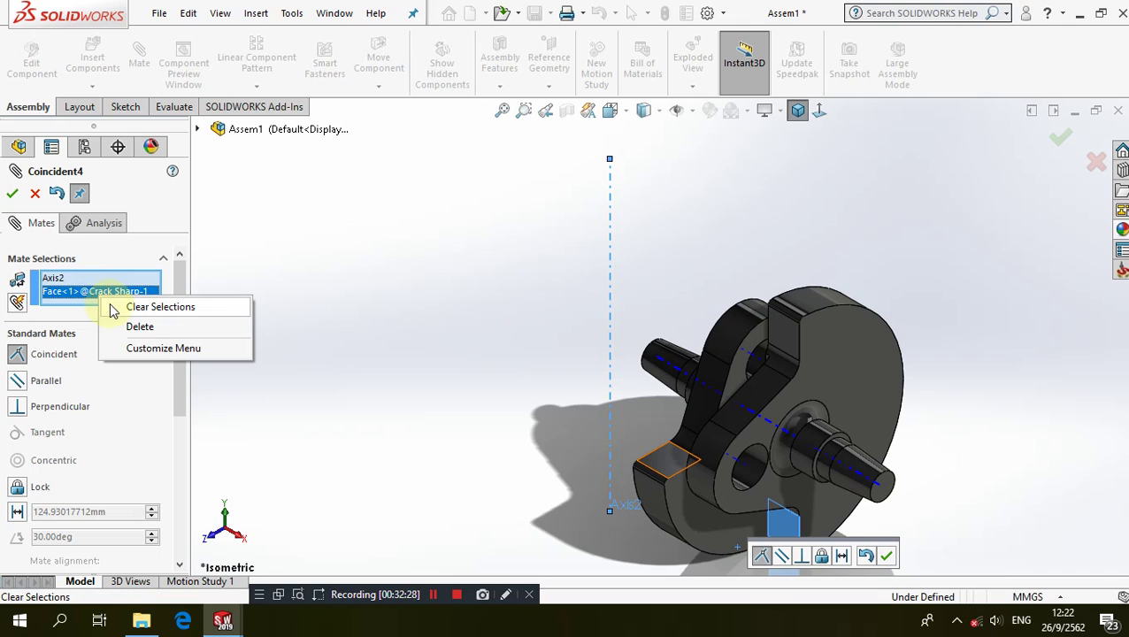
left_click(112, 309)
left_click(669, 464)
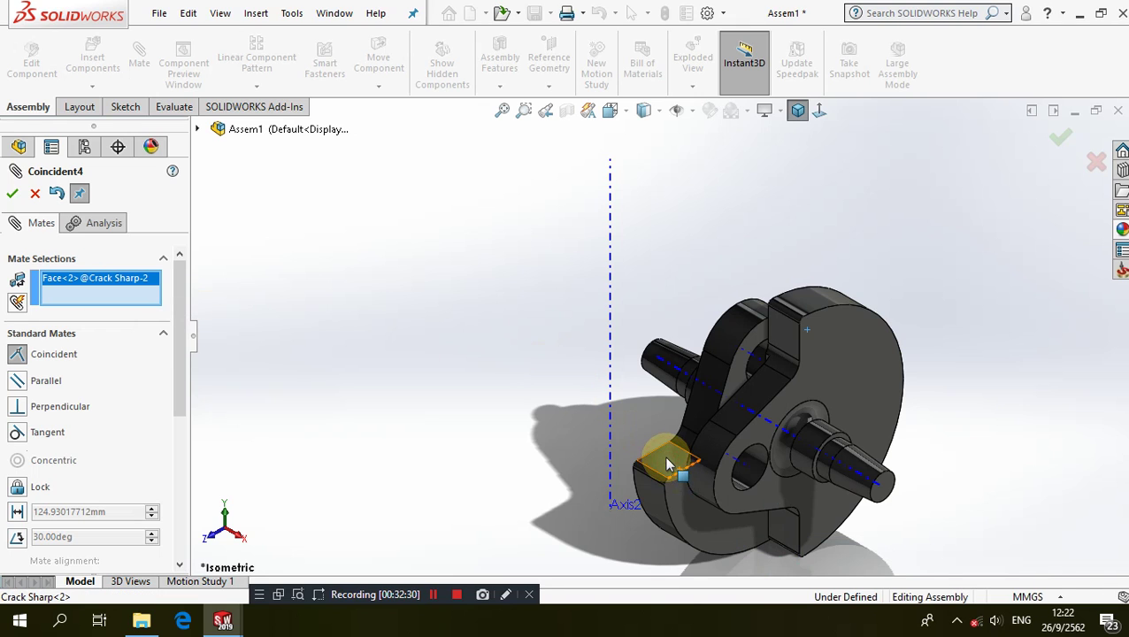
left_click(777, 533)
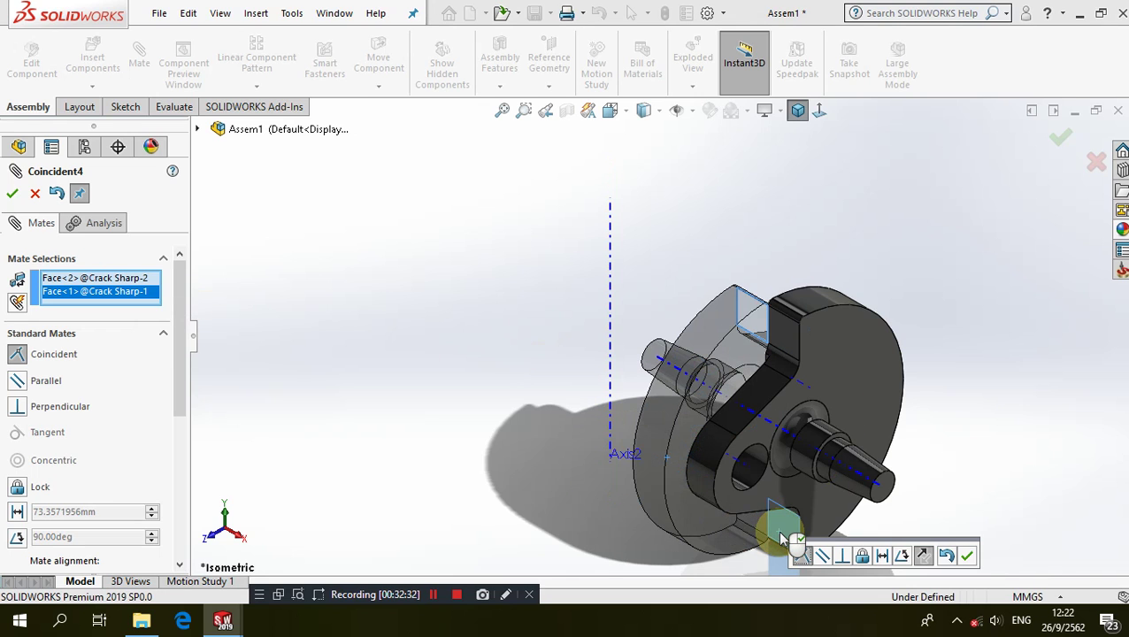
left_click(820, 558)
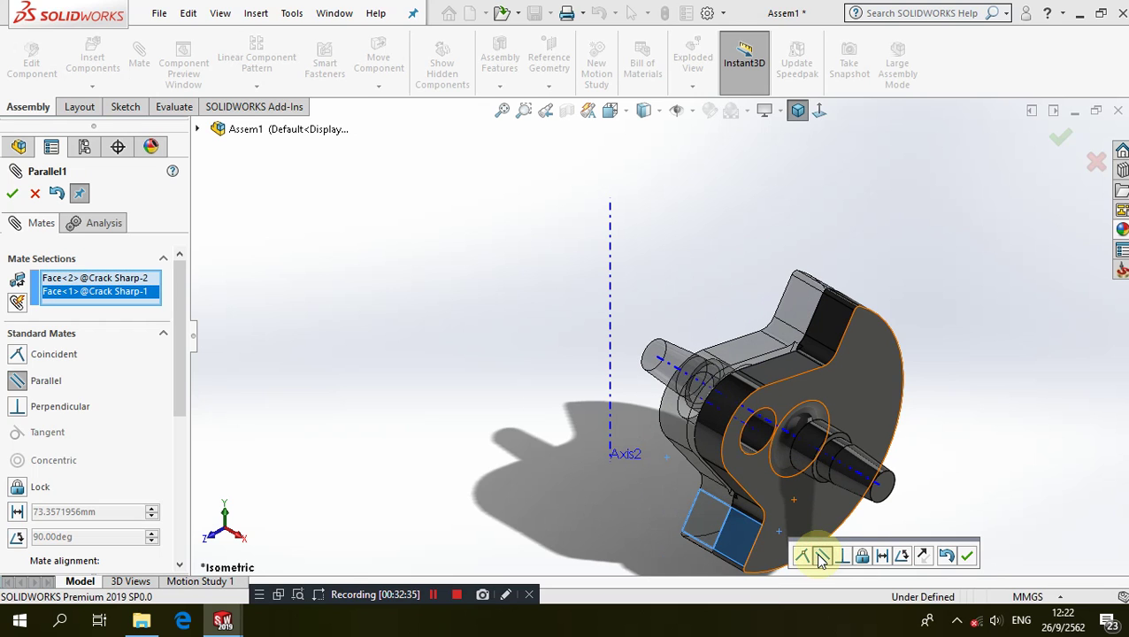
left_click(976, 560)
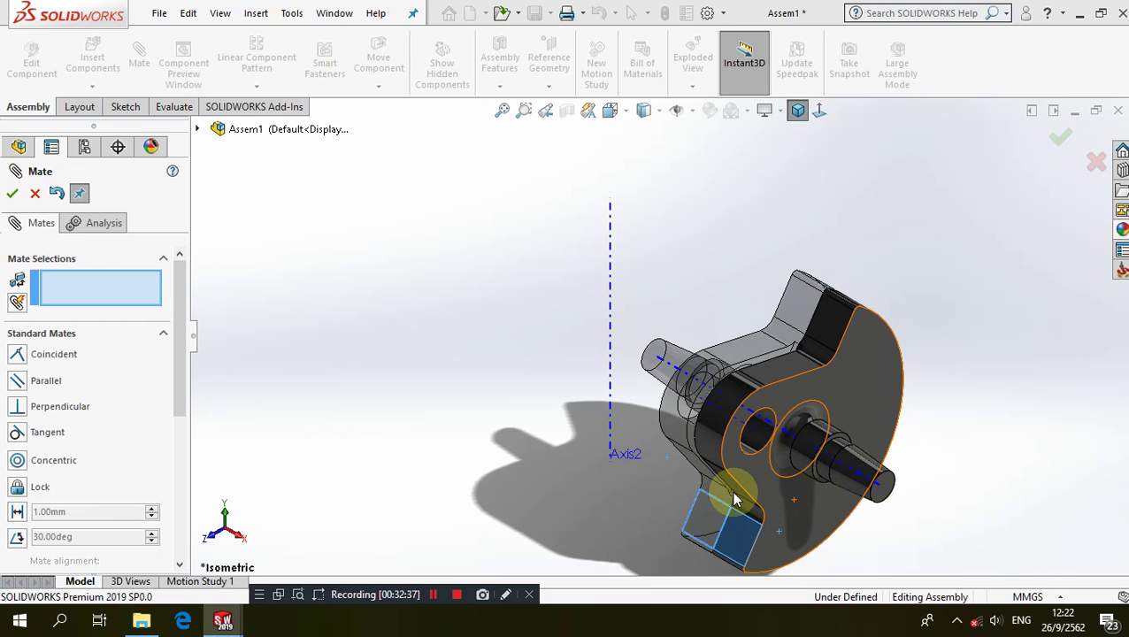
mouse_move(652, 407)
left_mouse_down()
mouse_move(577, 248)
mouse_move(485, 234)
left_mouse_up()
scroll(530, 242, "up", 2)
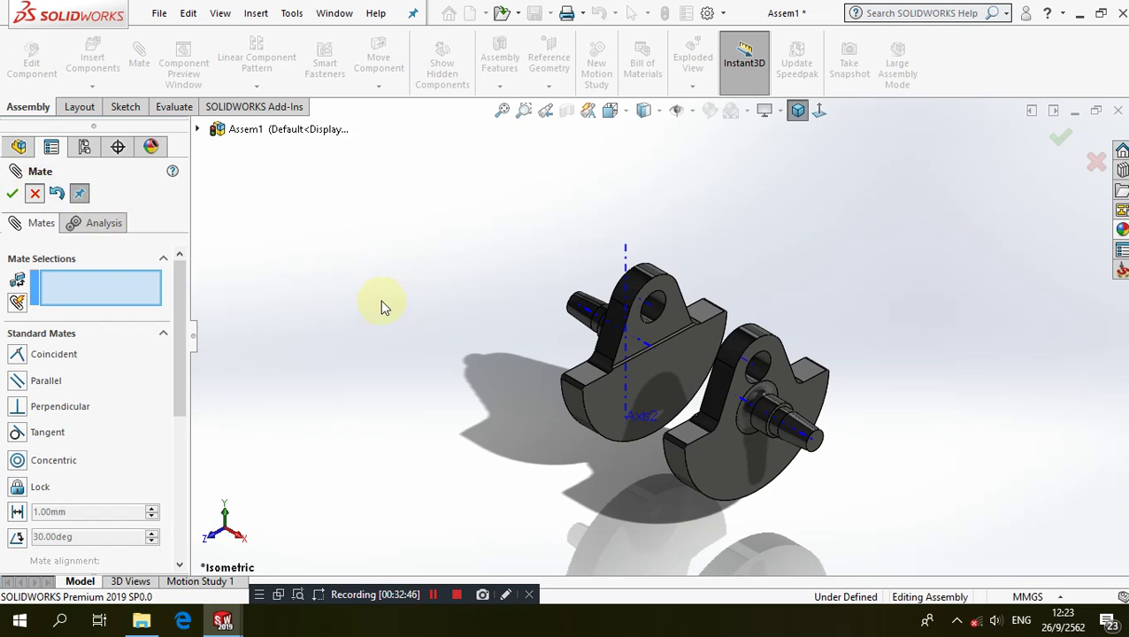
key("Escape")
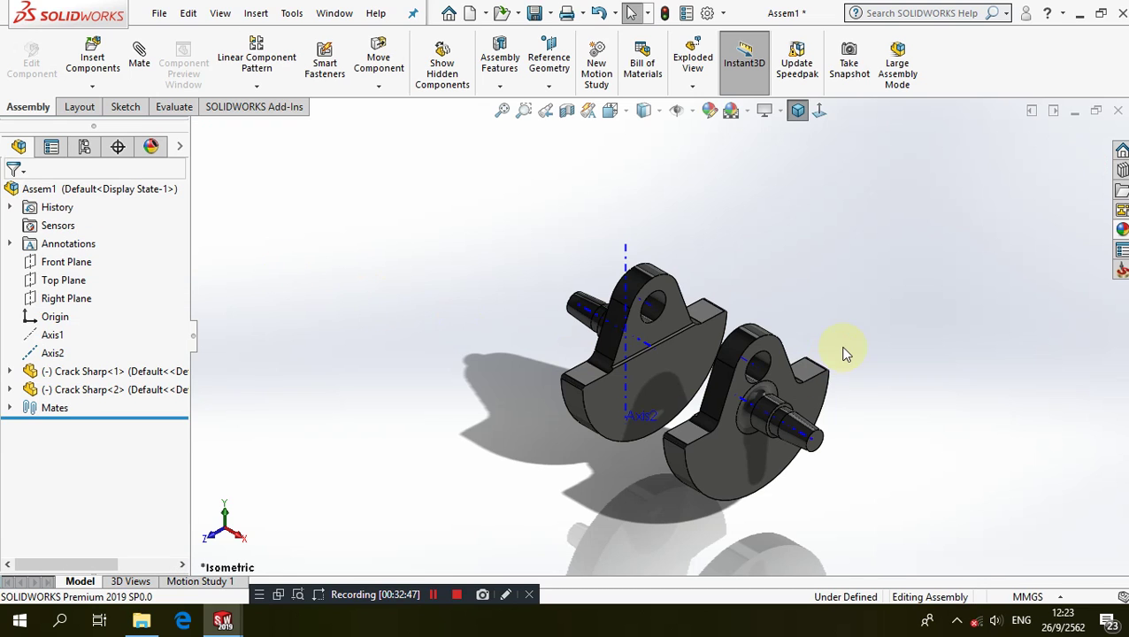
- Insert Piston, Bush, Bushing and Connecting Rod, placing each around the two cranks
scroll(839, 353, "down", 2)
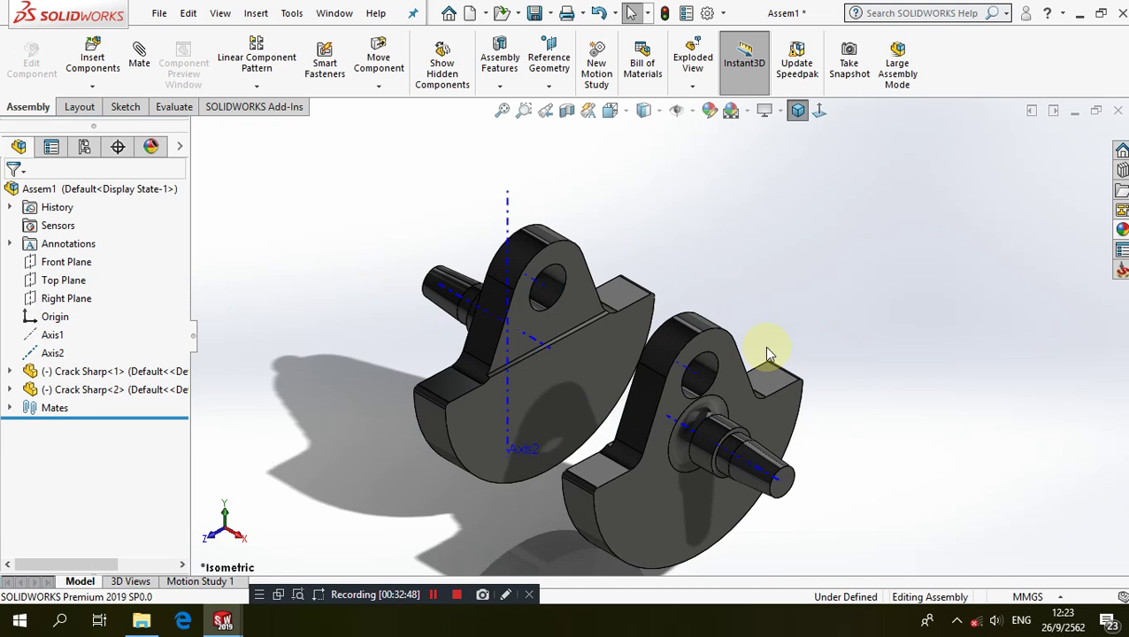
left_click(95, 71)
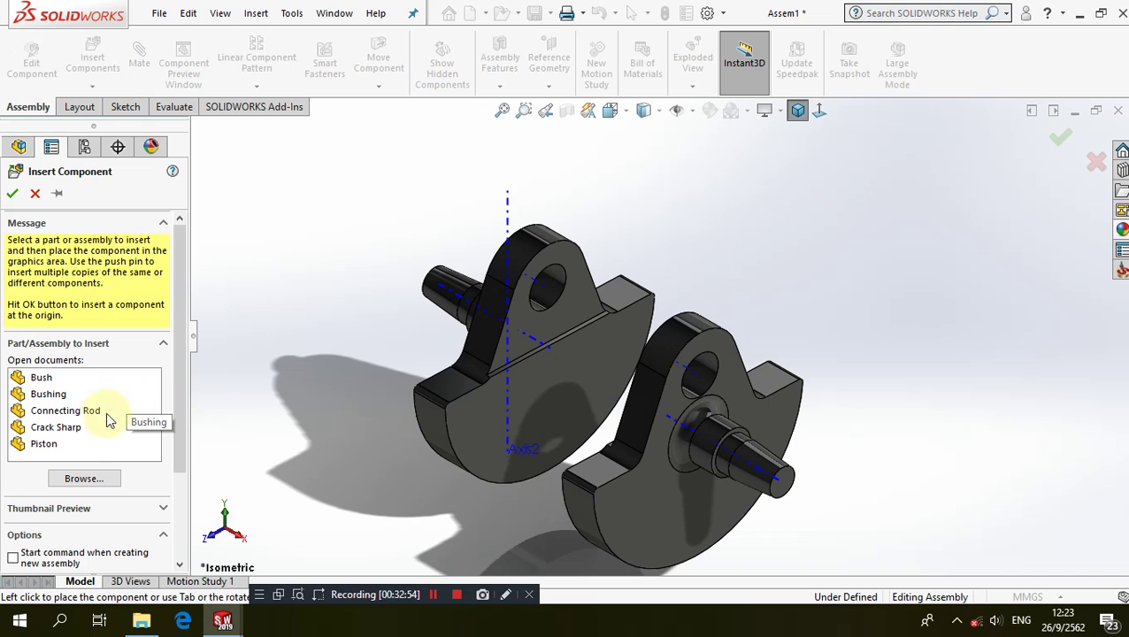
left_click(70, 444)
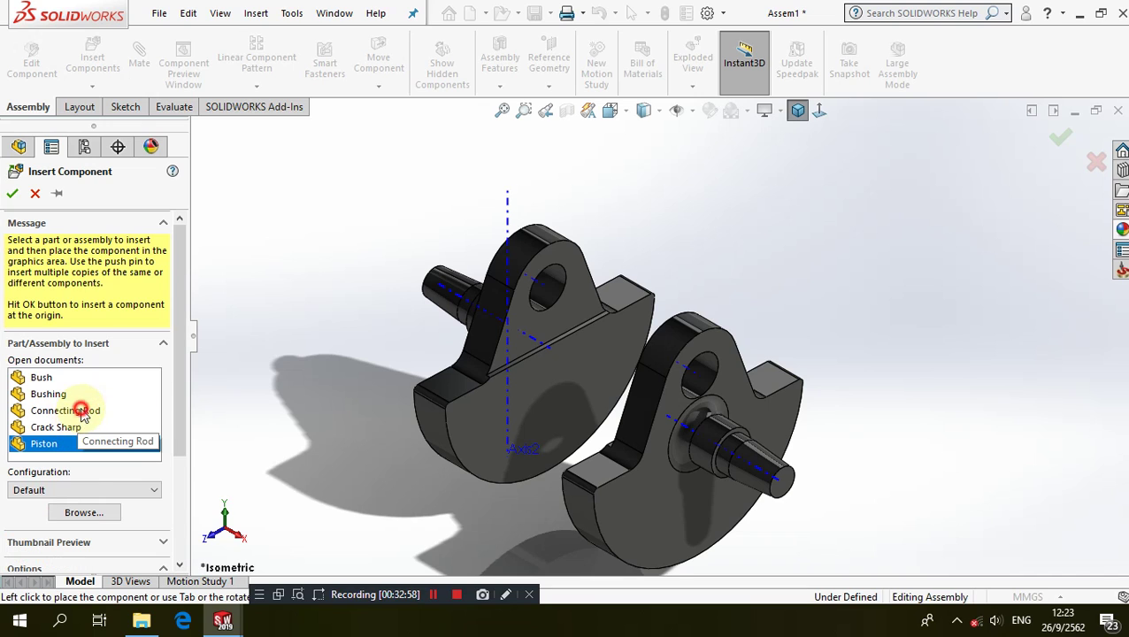
left_click(81, 411, "ctrl")
left_click(48, 394, "ctrl")
left_click(41, 377, "ctrl")
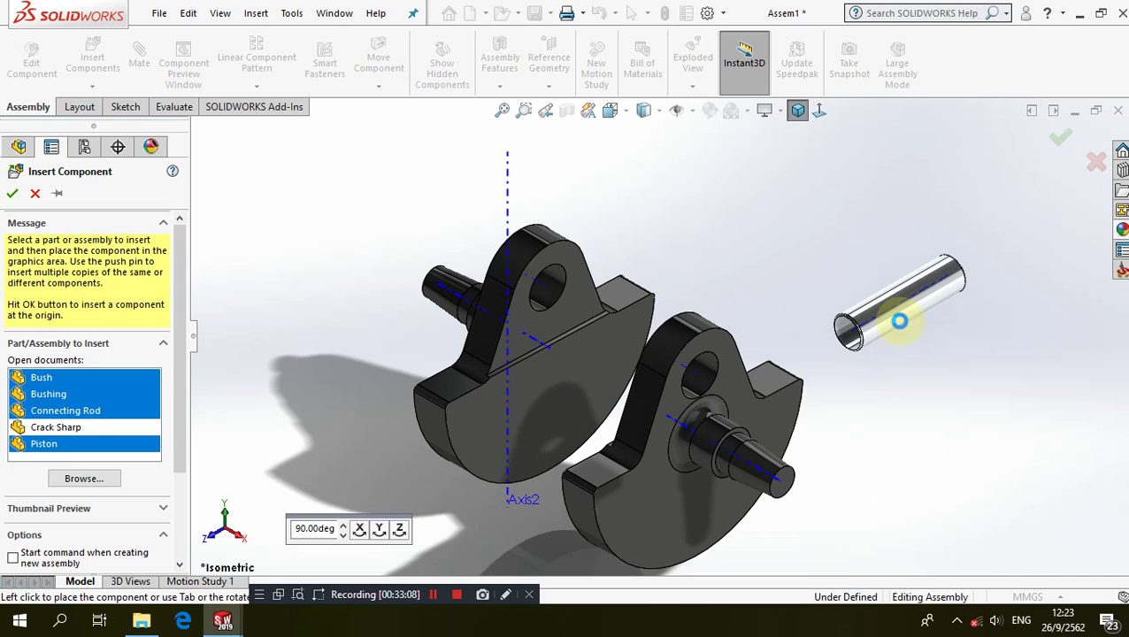
left_click(901, 315)
left_click(920, 433)
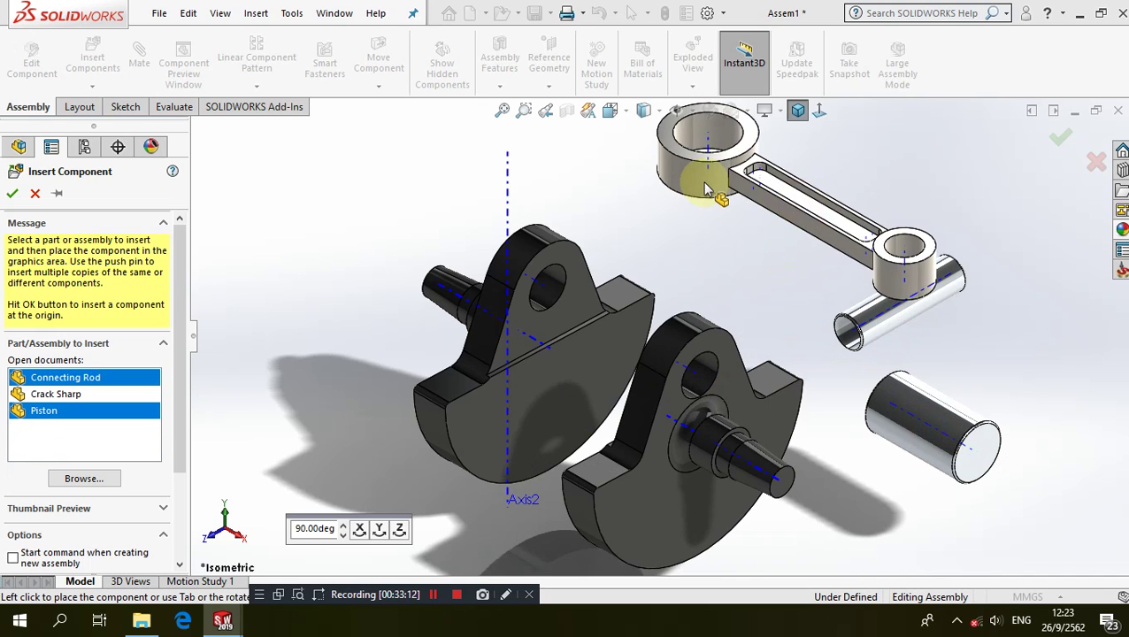
left_click(708, 202)
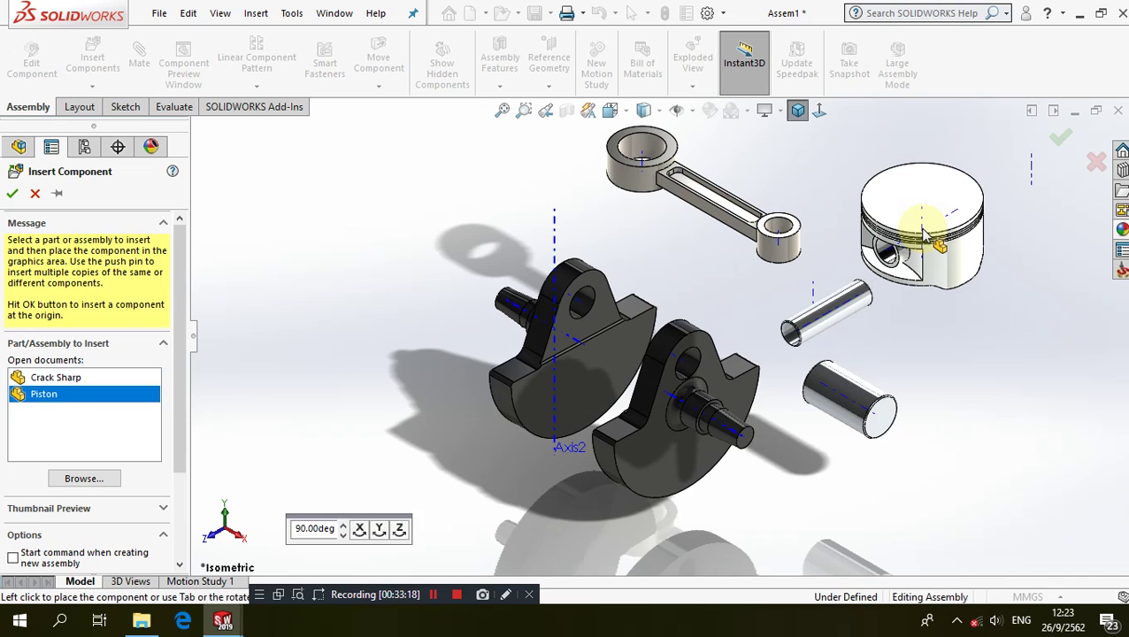
left_click(923, 234)
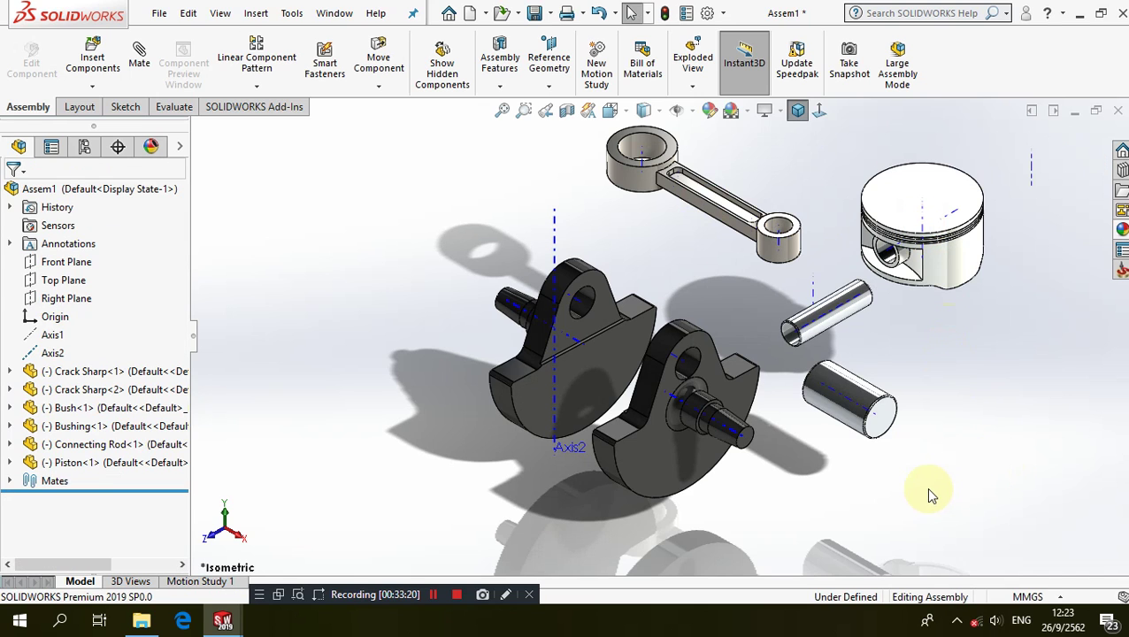
scroll(613, 522, "up", 2)
scroll(616, 520, "up", 1)
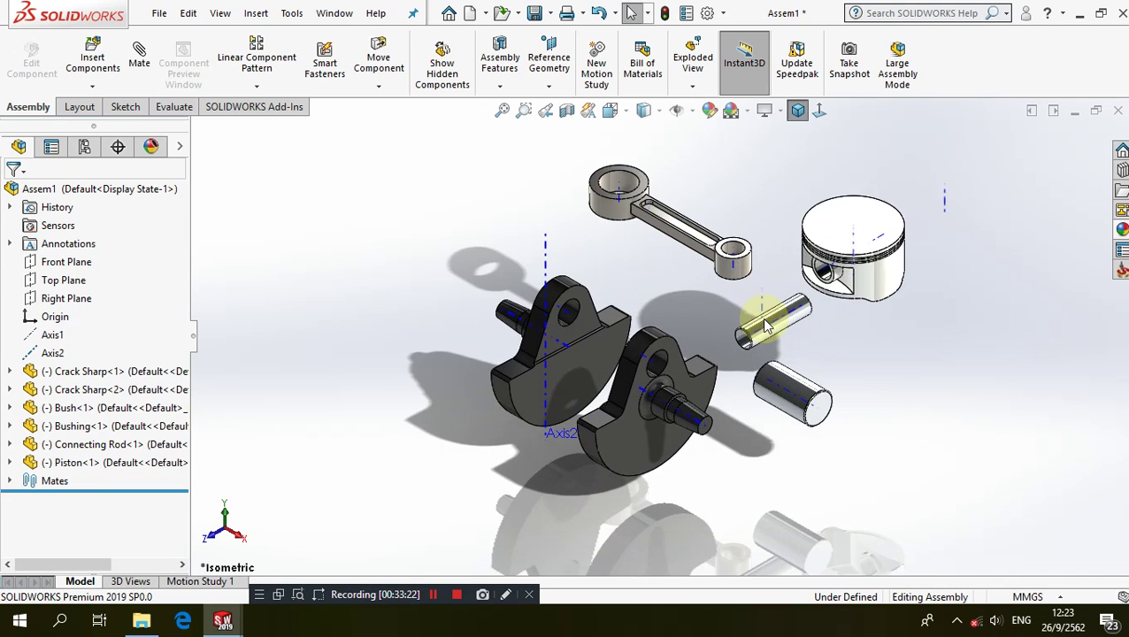
scroll(748, 336, "down", 3)
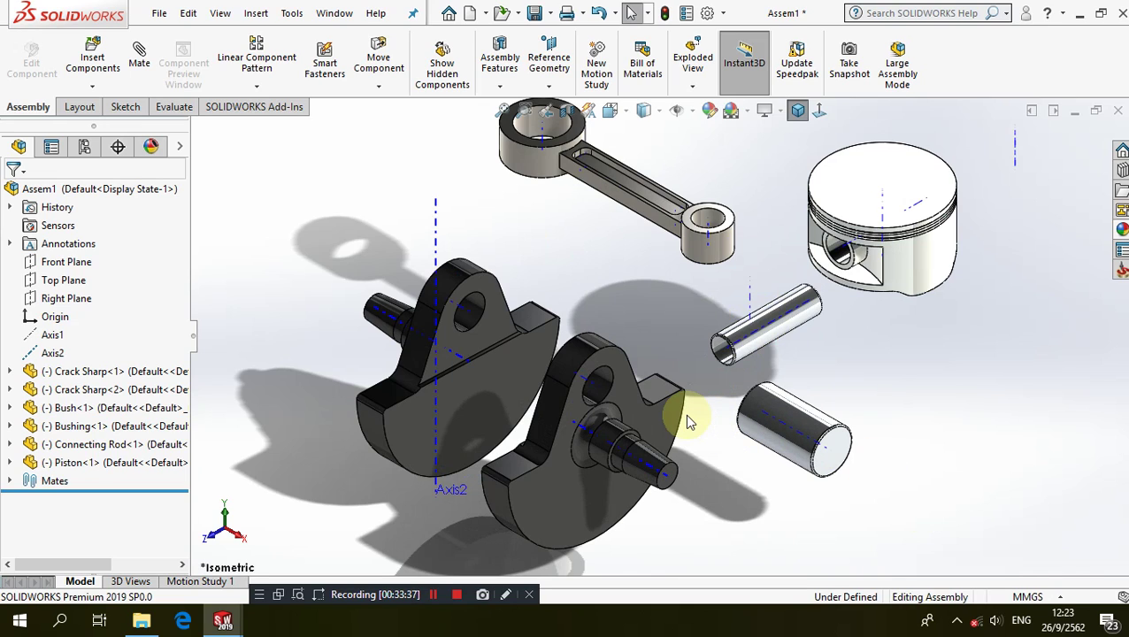
scroll(752, 389, "up", 3)
scroll(619, 292, "down", 2)
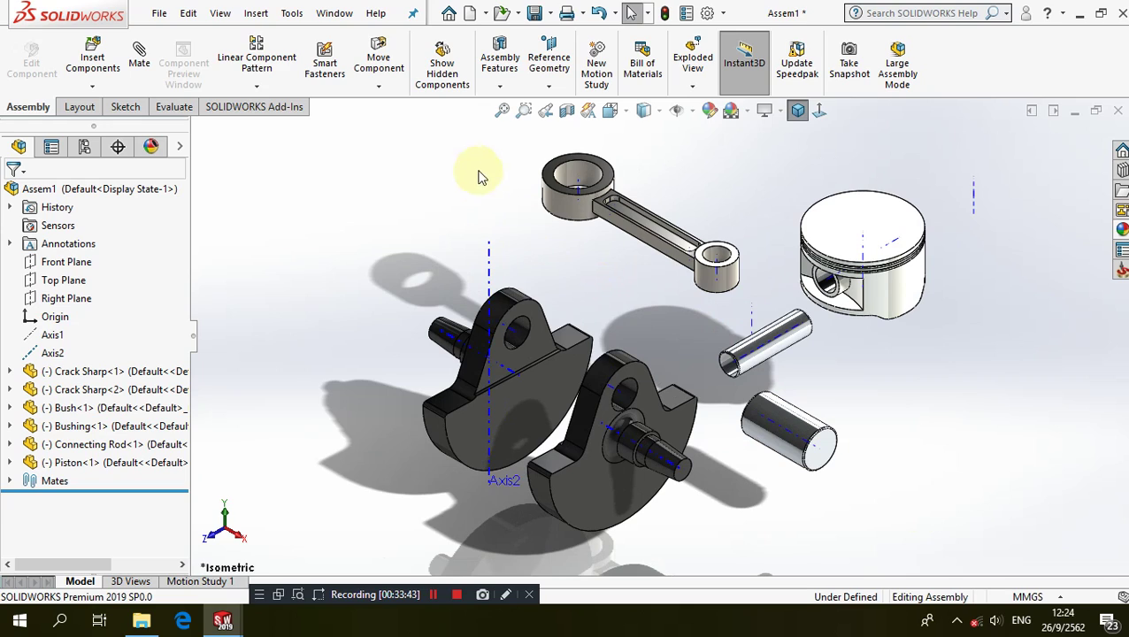
- Rotate the piston with Rotate Component until its top faces upward
left_click(379, 86)
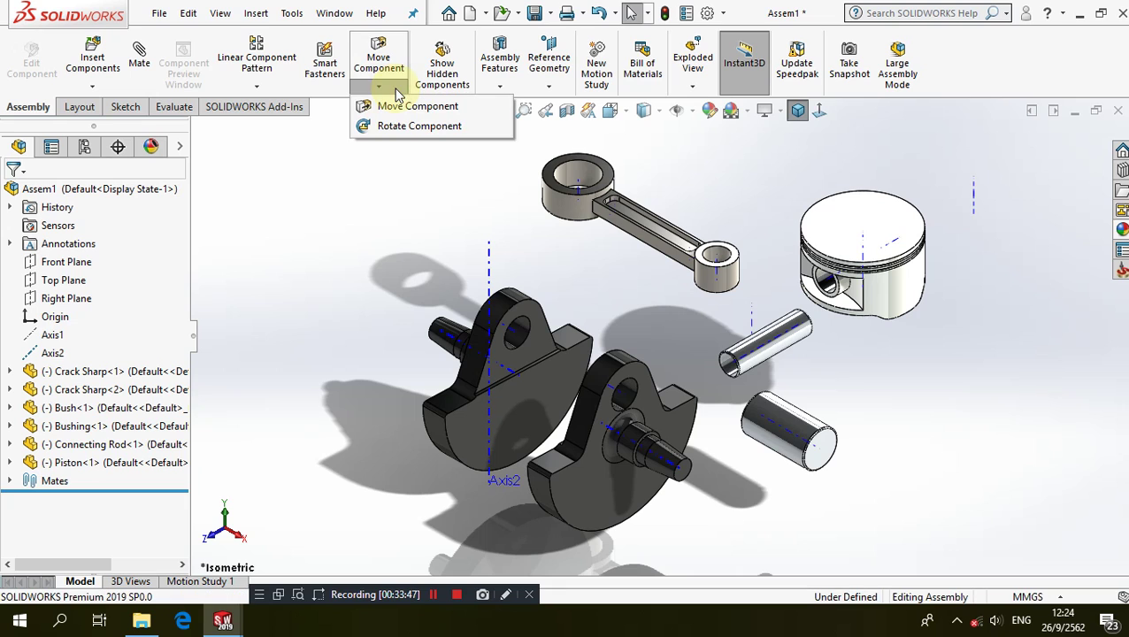
left_click(407, 128)
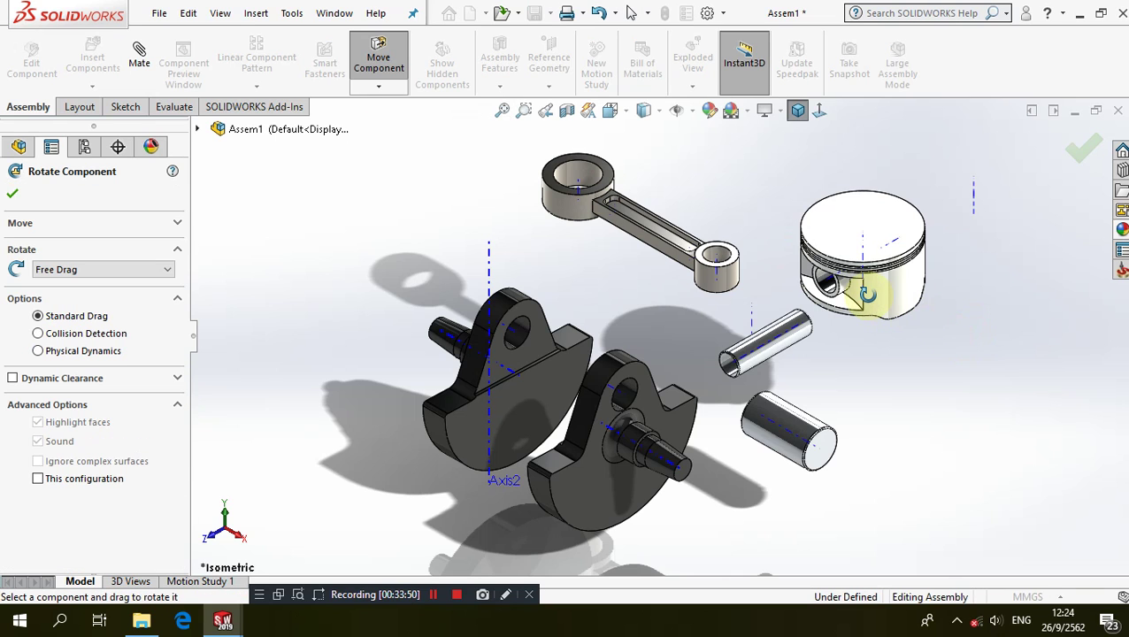
left_click_drag(874, 295, 994, 385)
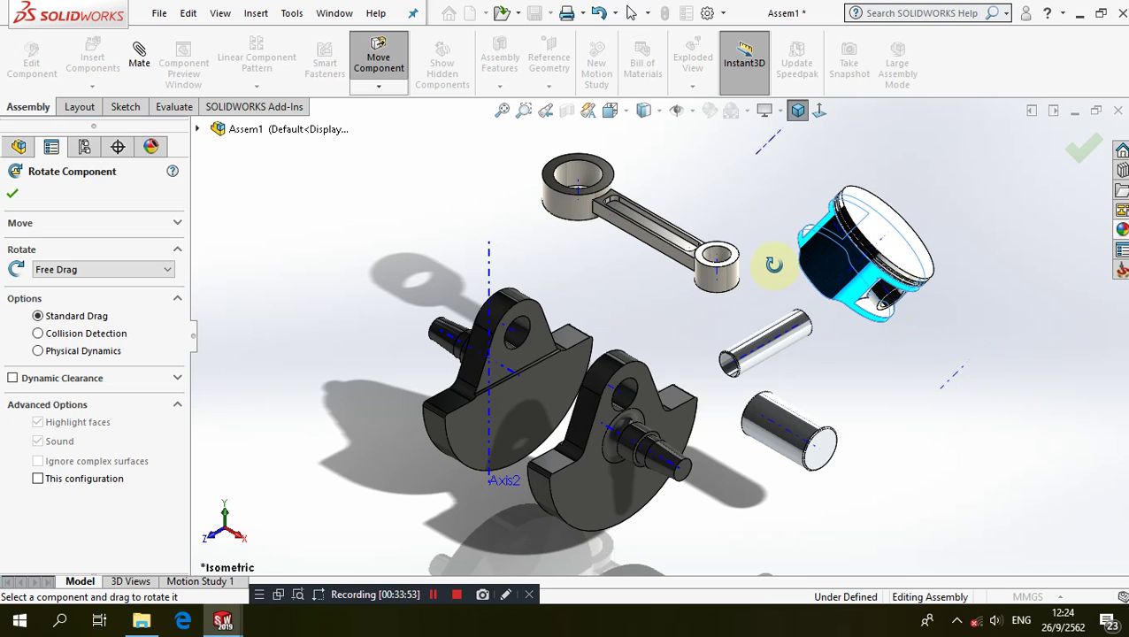
left_click_drag(995, 385, 773, 259)
left_click(12, 192)
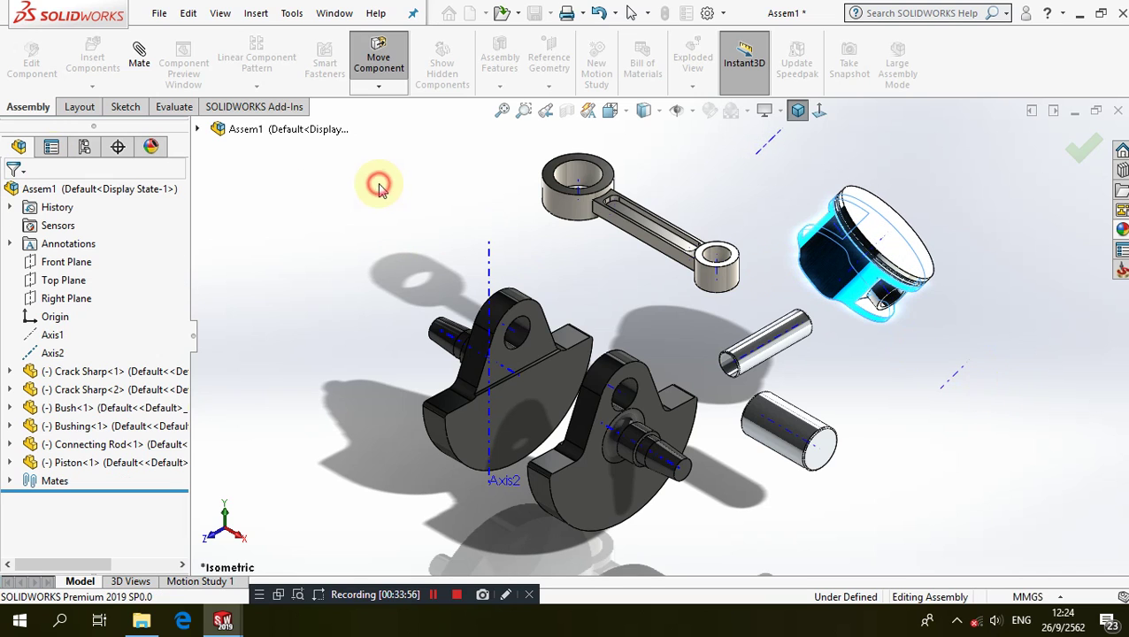
- Mate the piston axis Coincident to Axis2, then pick the rod bore and piston pin for Concentric
left_click(140, 61)
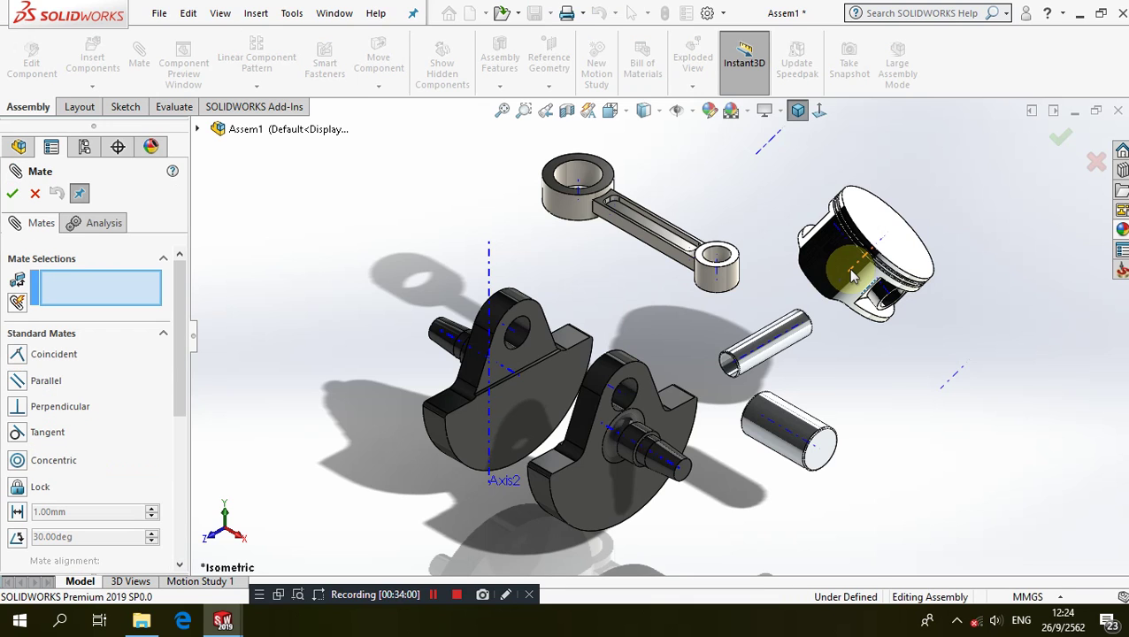
left_click(850, 276)
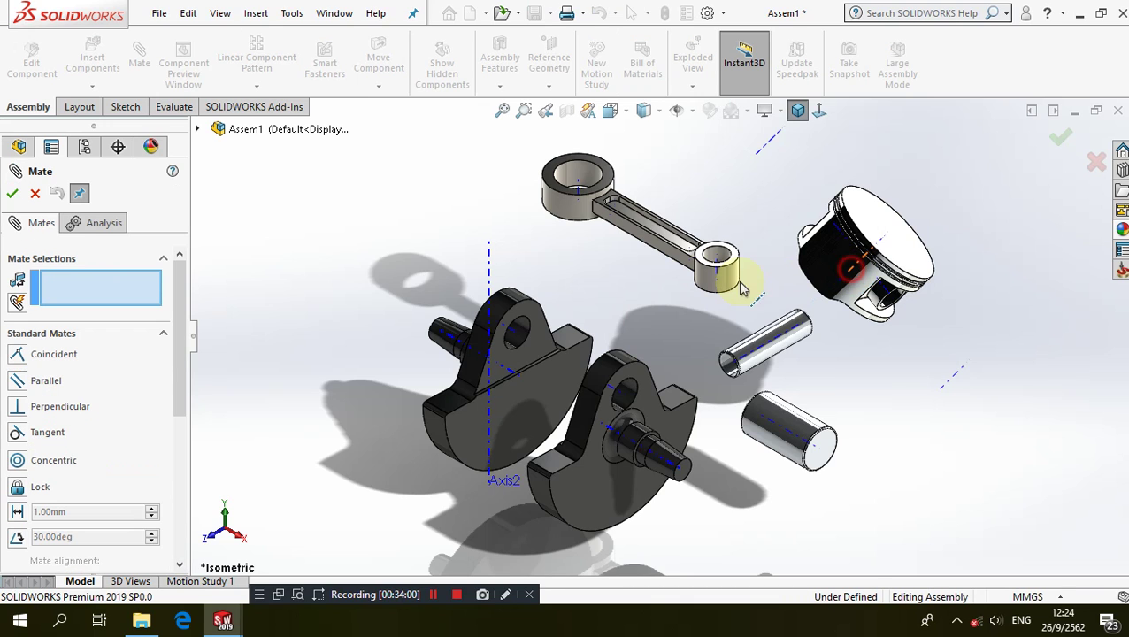
left_click(490, 271)
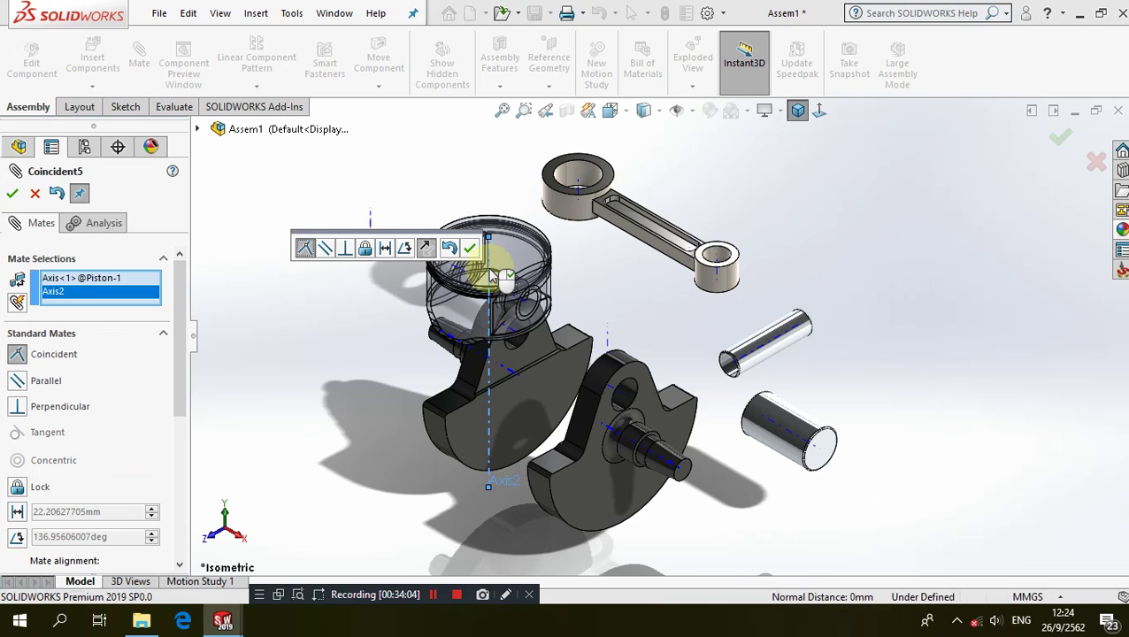
left_click(470, 247)
scroll(522, 345, "down", 3)
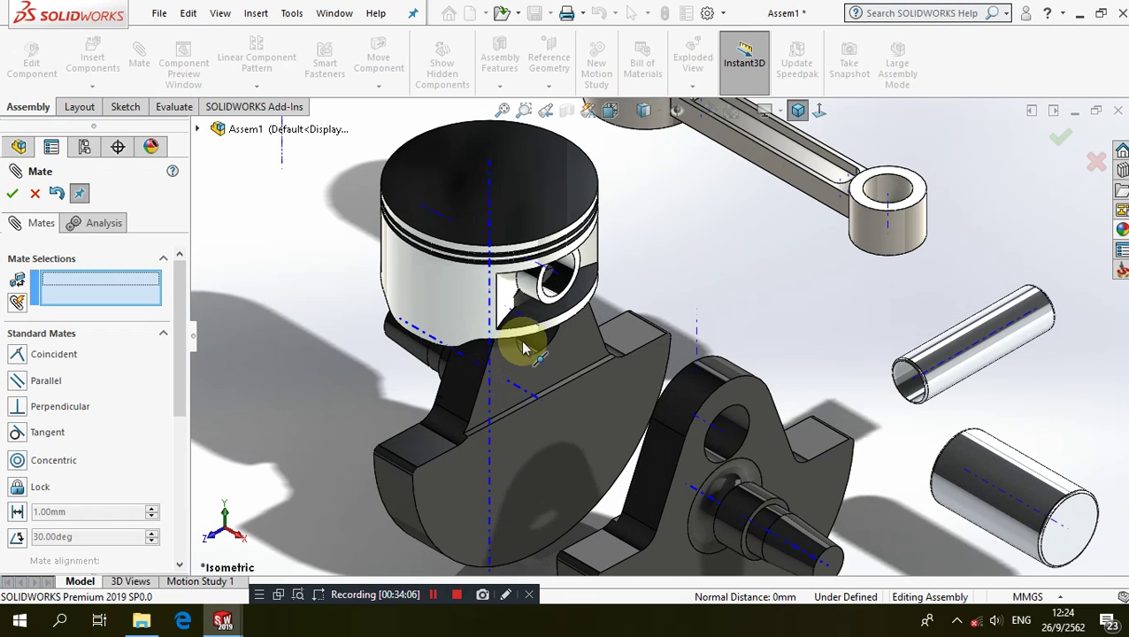
scroll(665, 268, "up", 3)
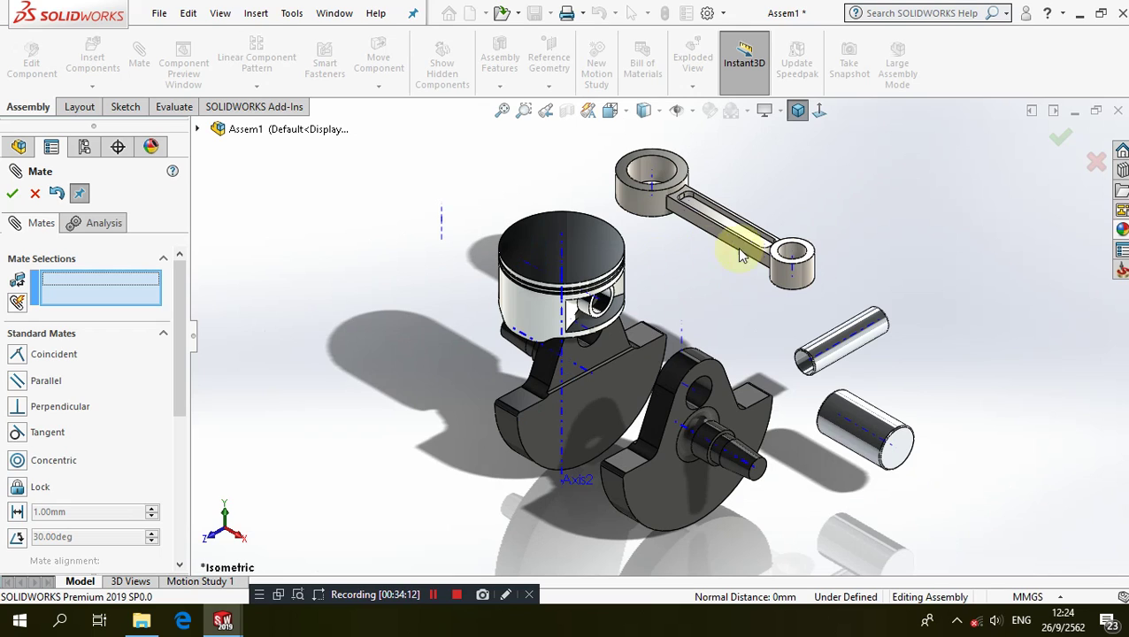
left_click(797, 254)
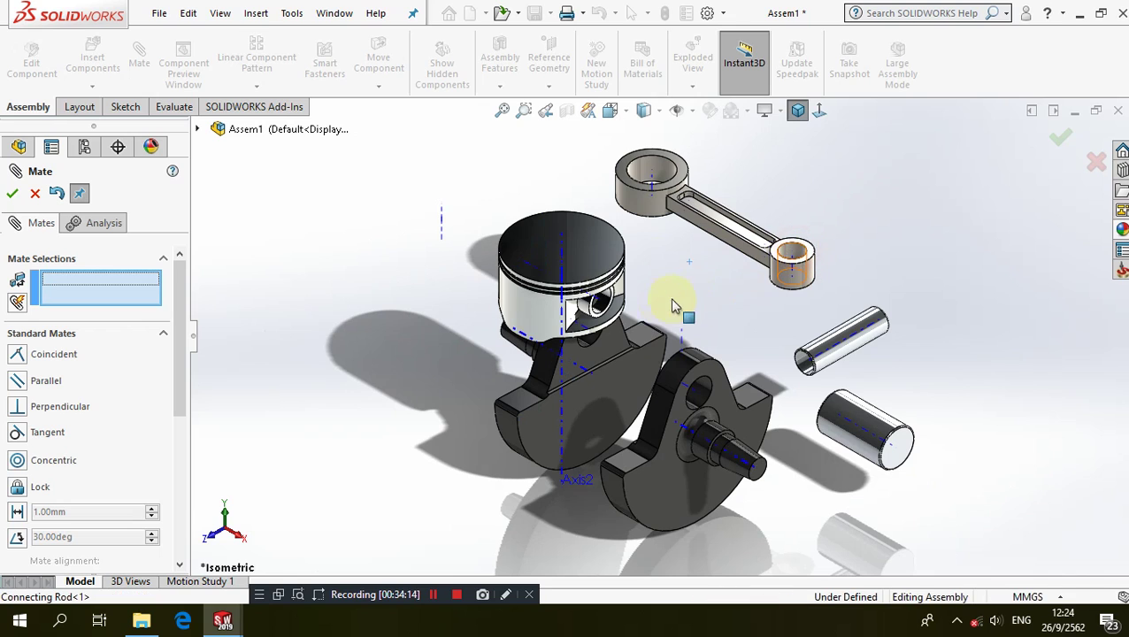
left_click(604, 307)
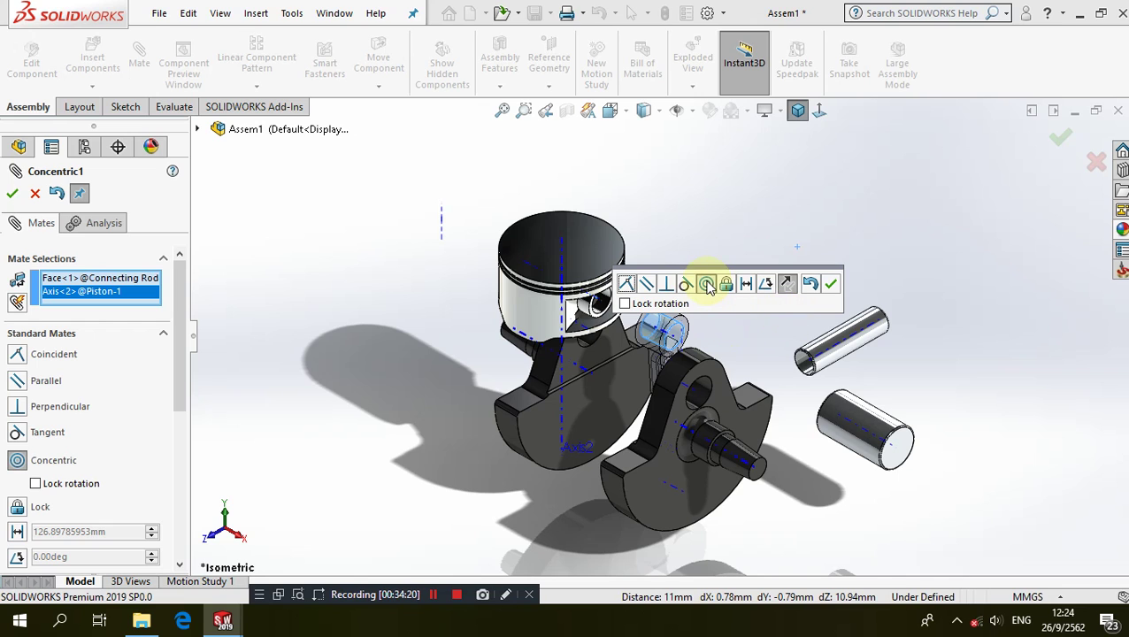
- Accept the rod-to-piston Concentric1 mate, then try and undo a rod-to-crank concentric mate
left_click(829, 285)
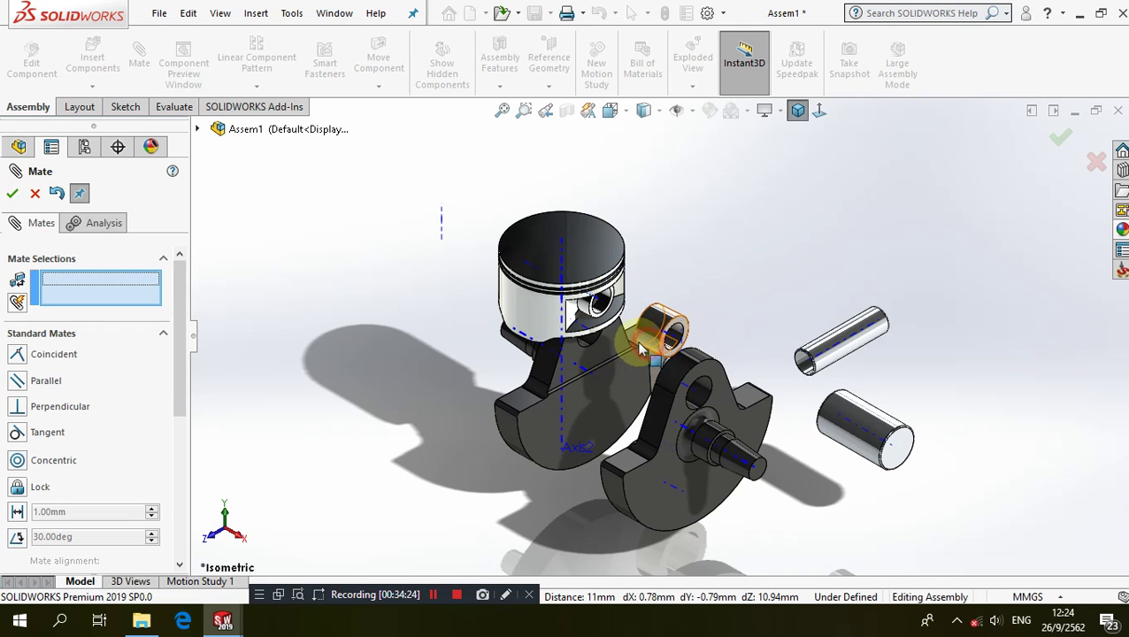
mouse_move(642, 349)
left_mouse_down()
mouse_move(597, 398)
mouse_move(629, 382)
left_mouse_up()
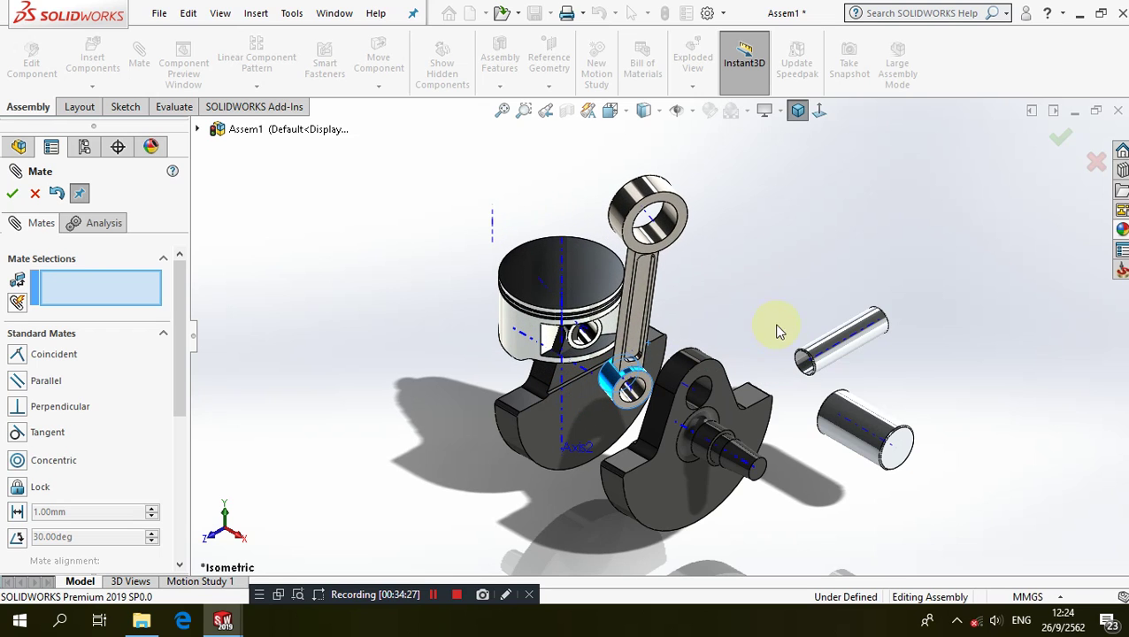
left_click(768, 297)
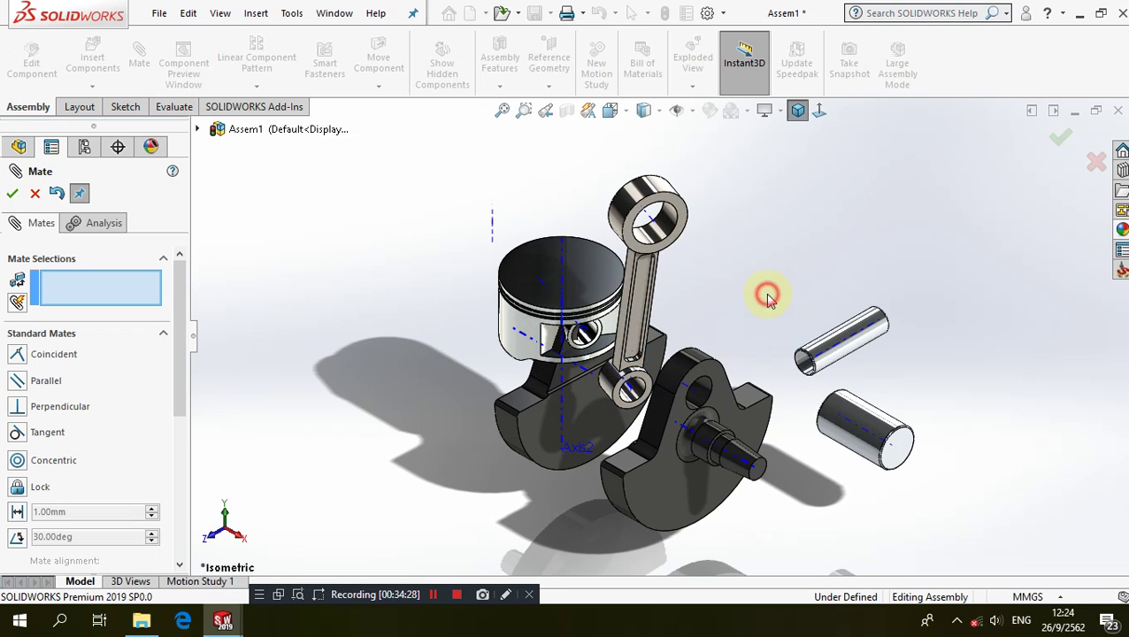
left_click(664, 217)
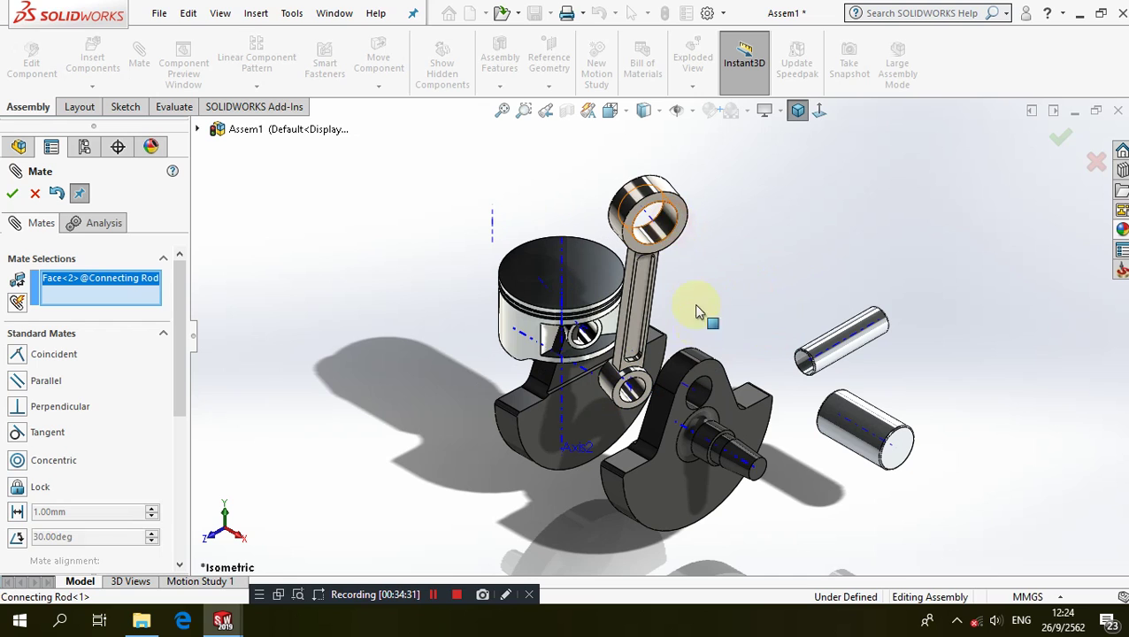
left_click(700, 395)
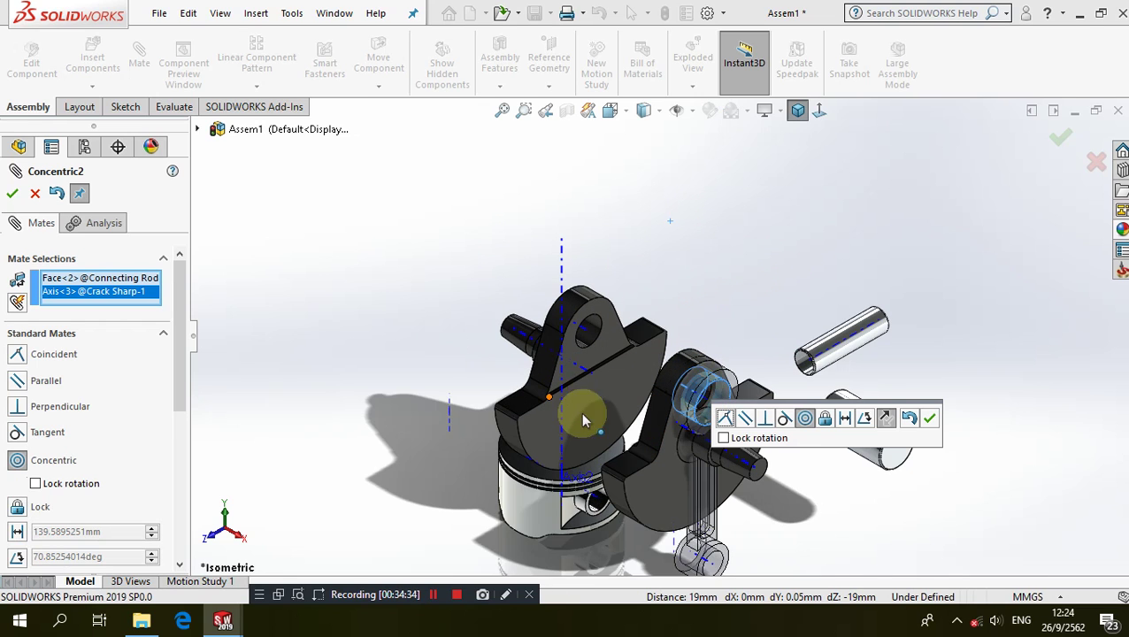
scroll(583, 421, "up", 3)
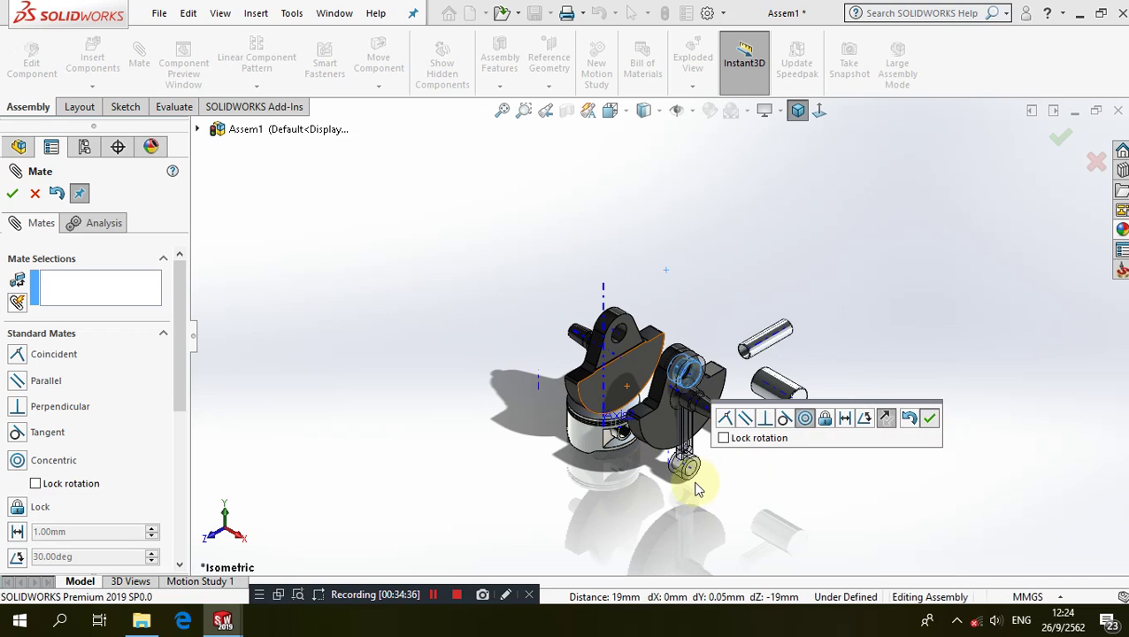
mouse_move(645, 463)
left_mouse_down()
mouse_move(641, 390)
mouse_move(683, 386)
mouse_move(677, 362)
left_mouse_up()
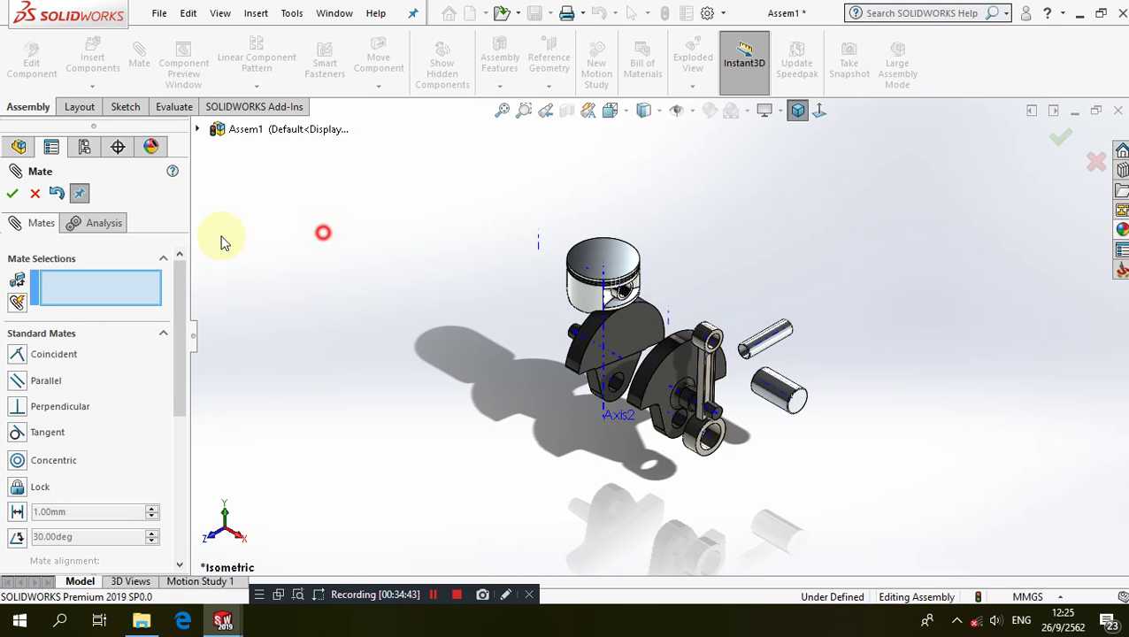
left_click(57, 193)
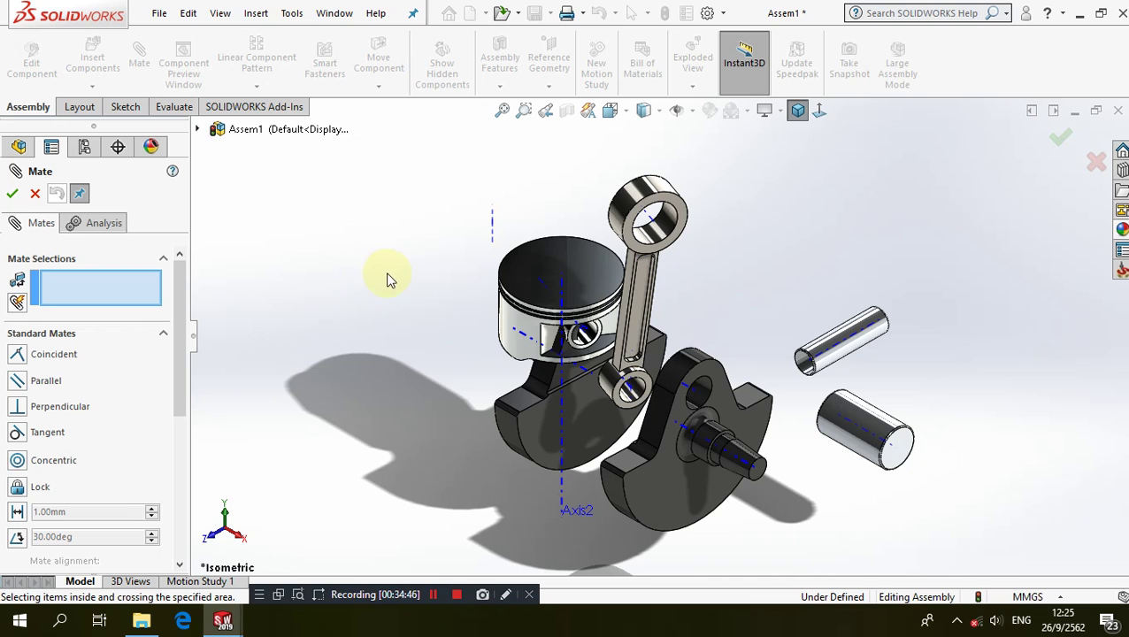
- Lift the piston and rod above the crank and return to Isometric view
middle_click_drag(385, 246, 448, 226)
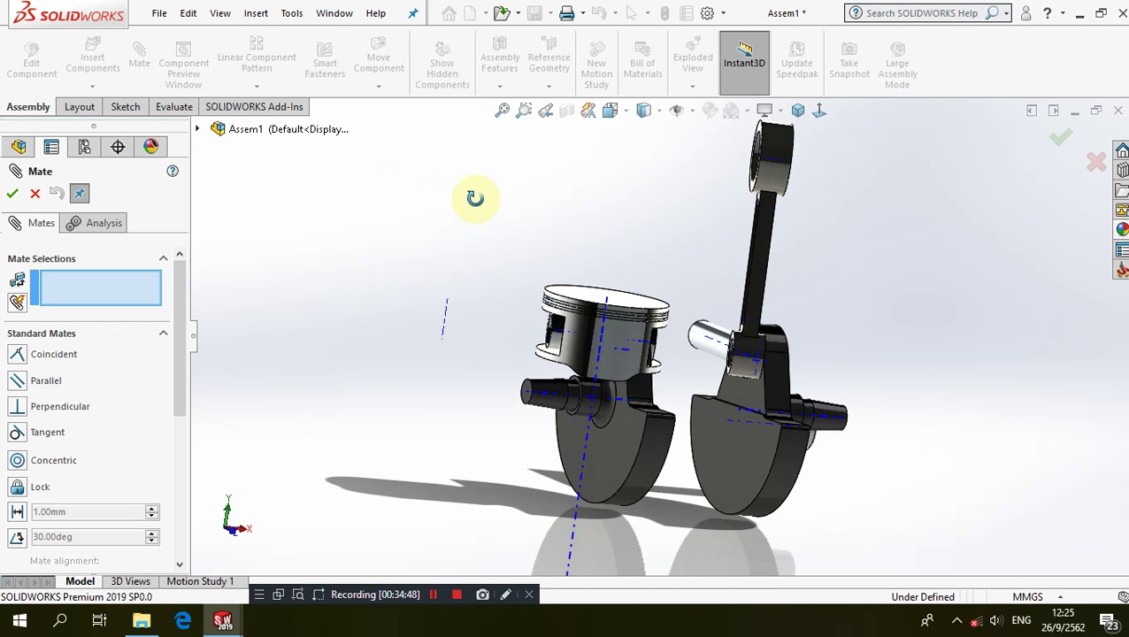
left_click_drag(558, 329, 596, 196)
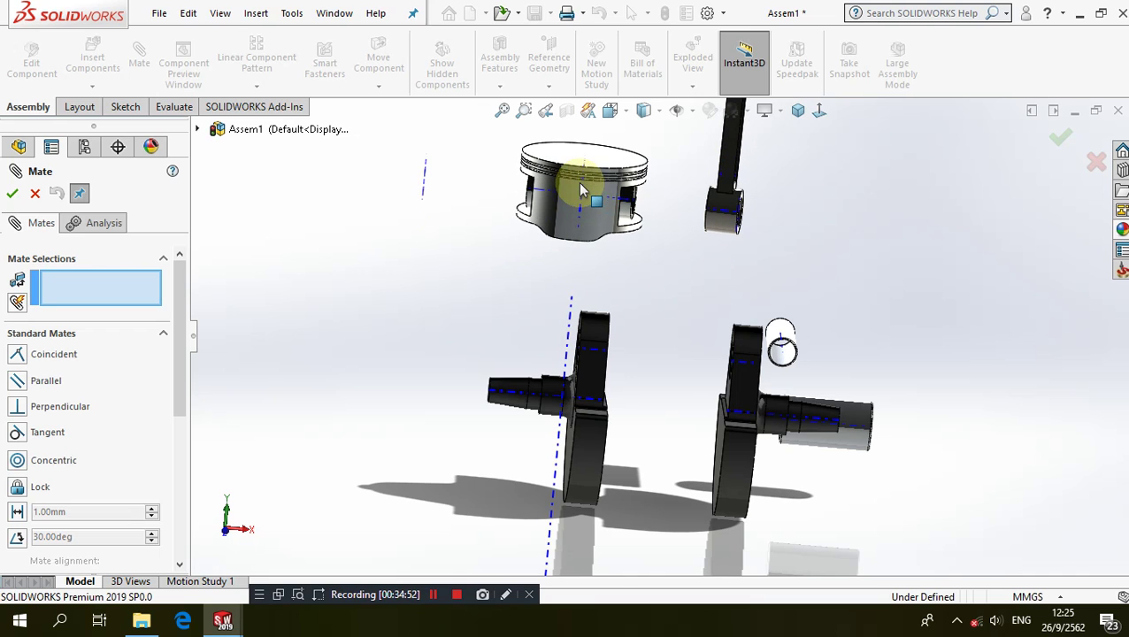
left_click(798, 111)
left_click(798, 111)
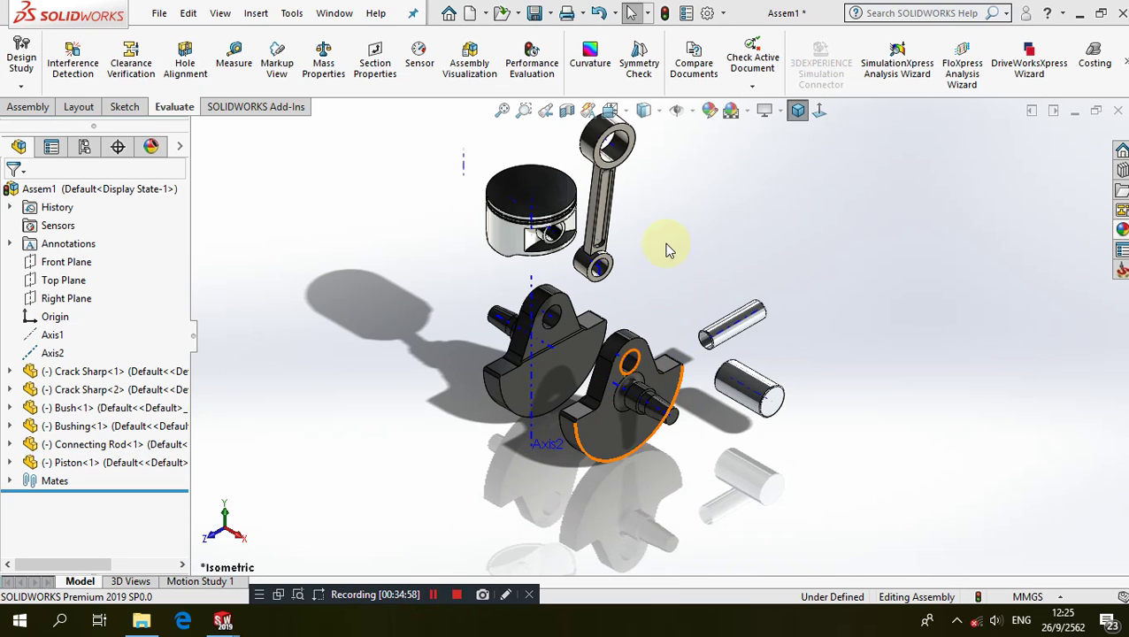
- Mate the Bushing's cylindrical face Concentric with the crank pin boss
scroll(668, 249, "down", 2)
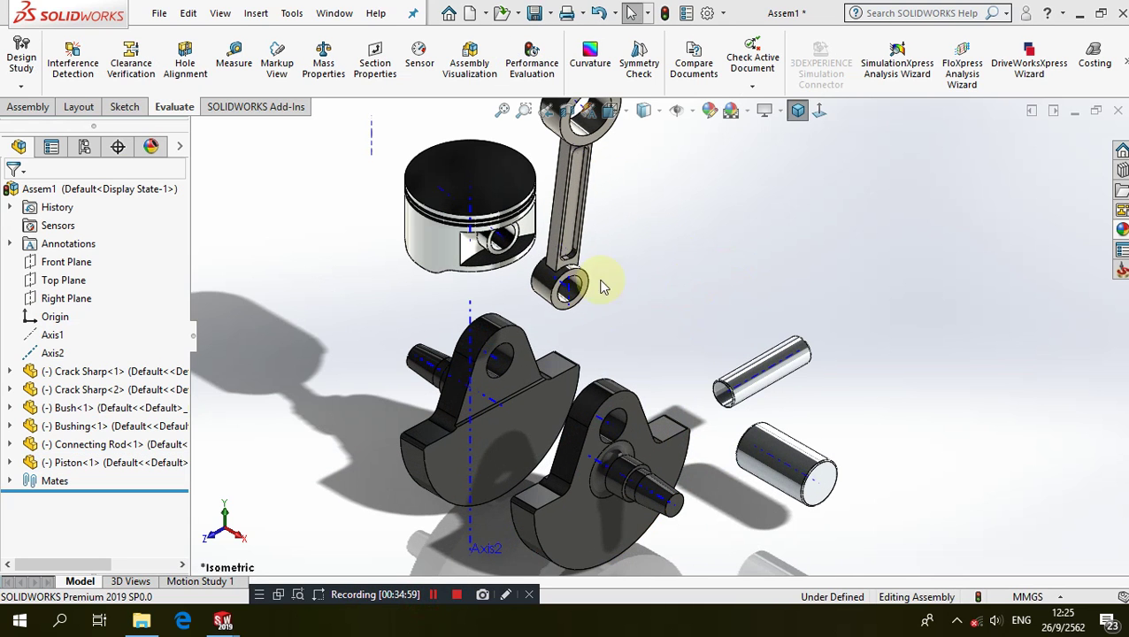
left_click(25, 107)
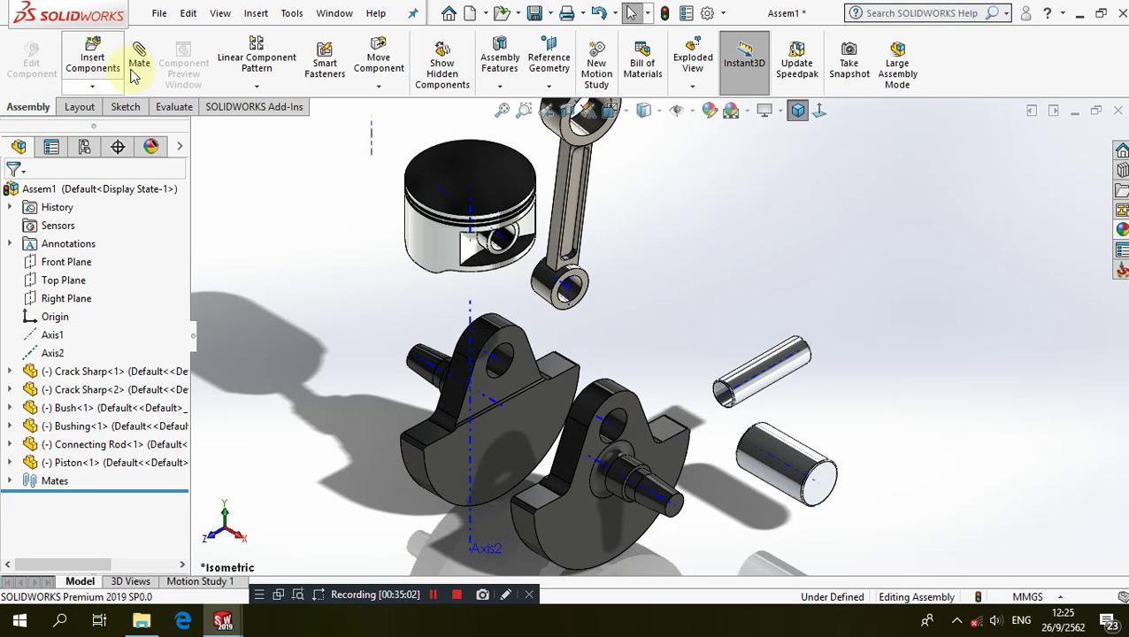
left_click(133, 73)
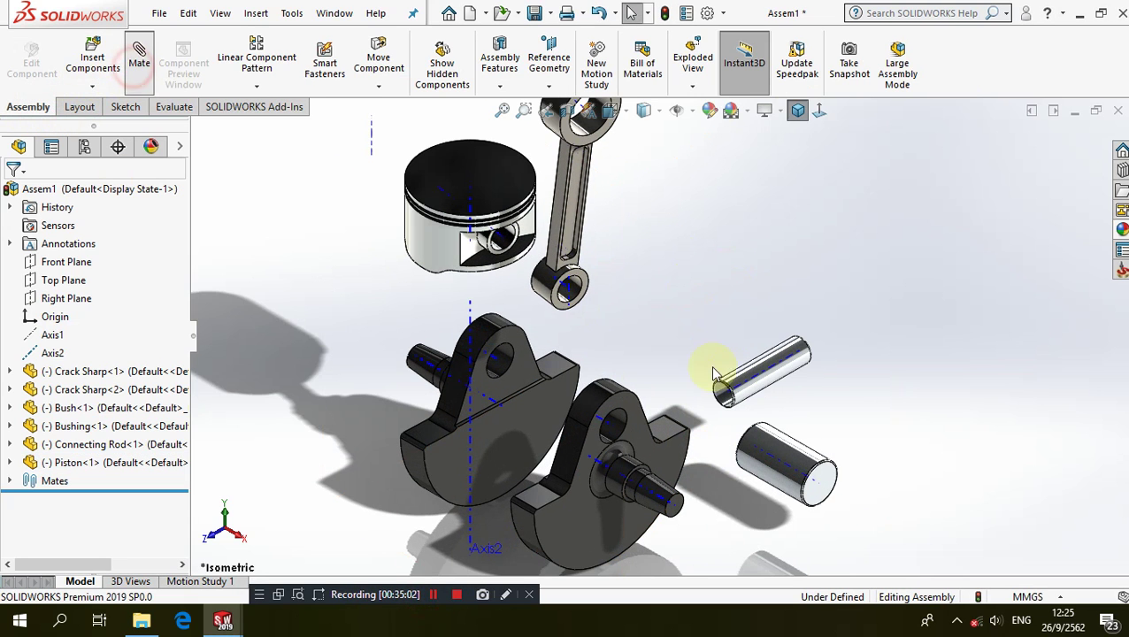
left_click(777, 457)
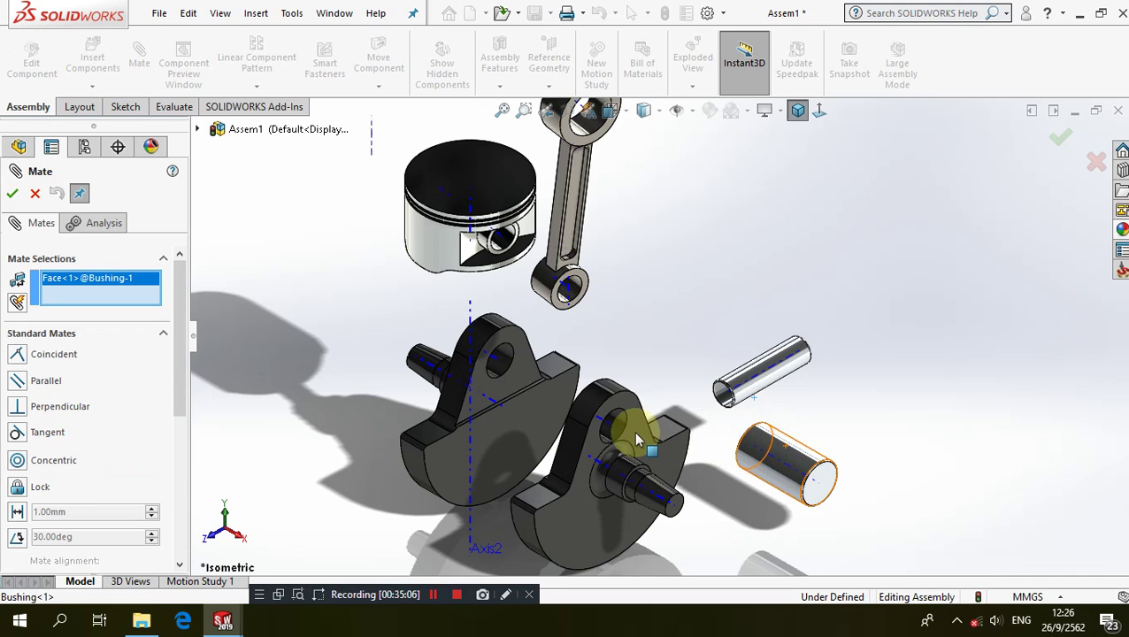
left_click(620, 428)
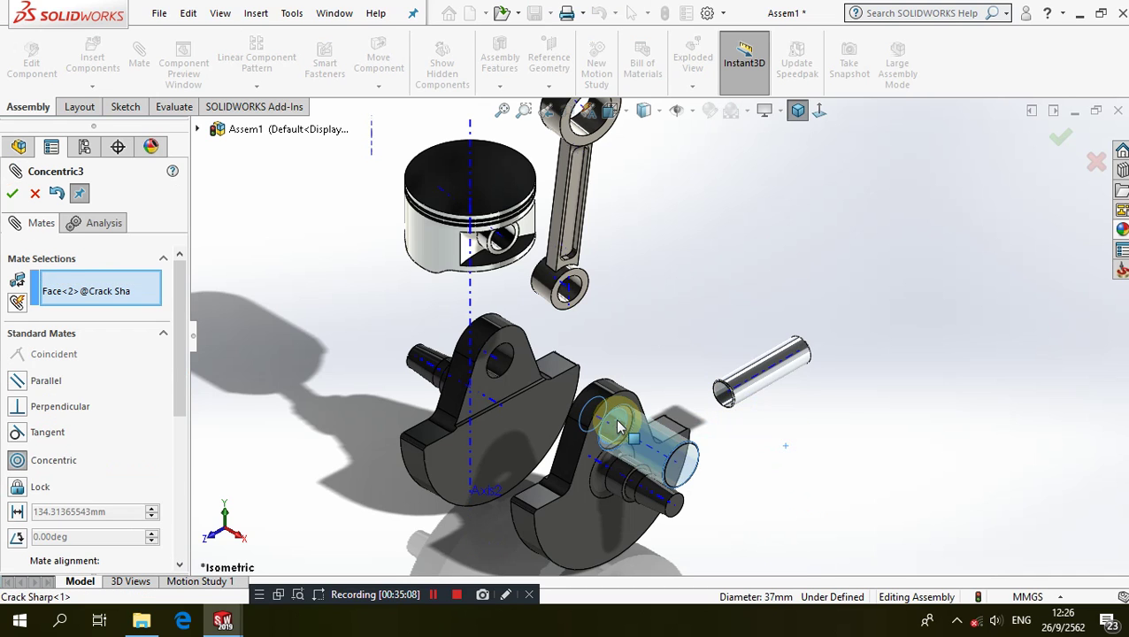
left_click(824, 447)
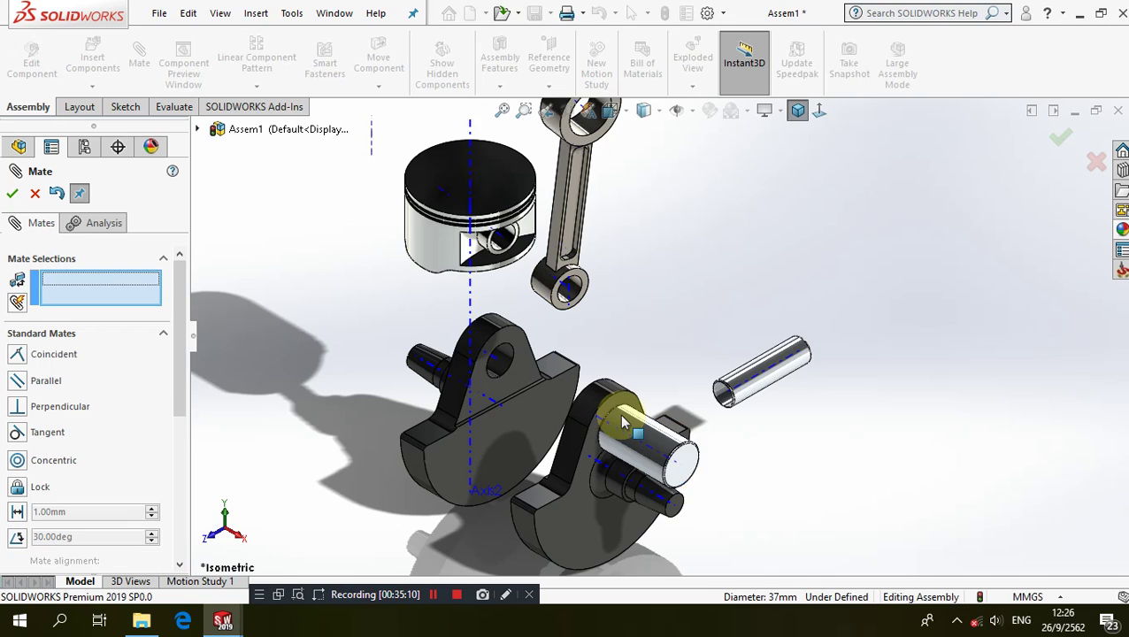
- Add Coincident mates seating the Bushing's ends against both Crack Sharp web faces
scroll(622, 420, "down", 5)
left_click(636, 369)
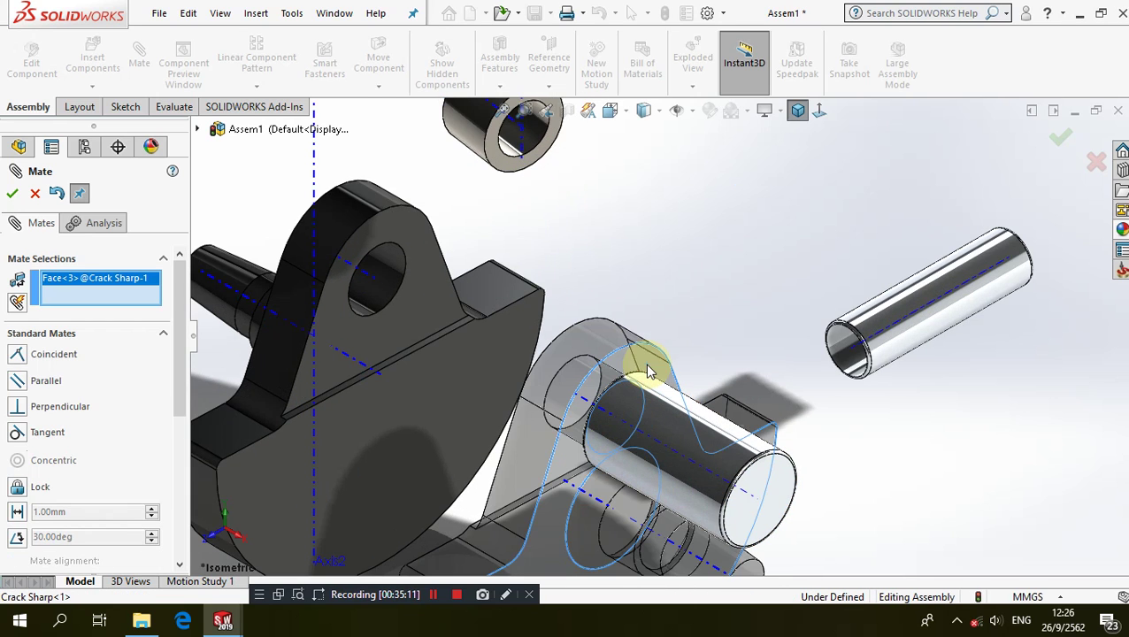
left_click(764, 507)
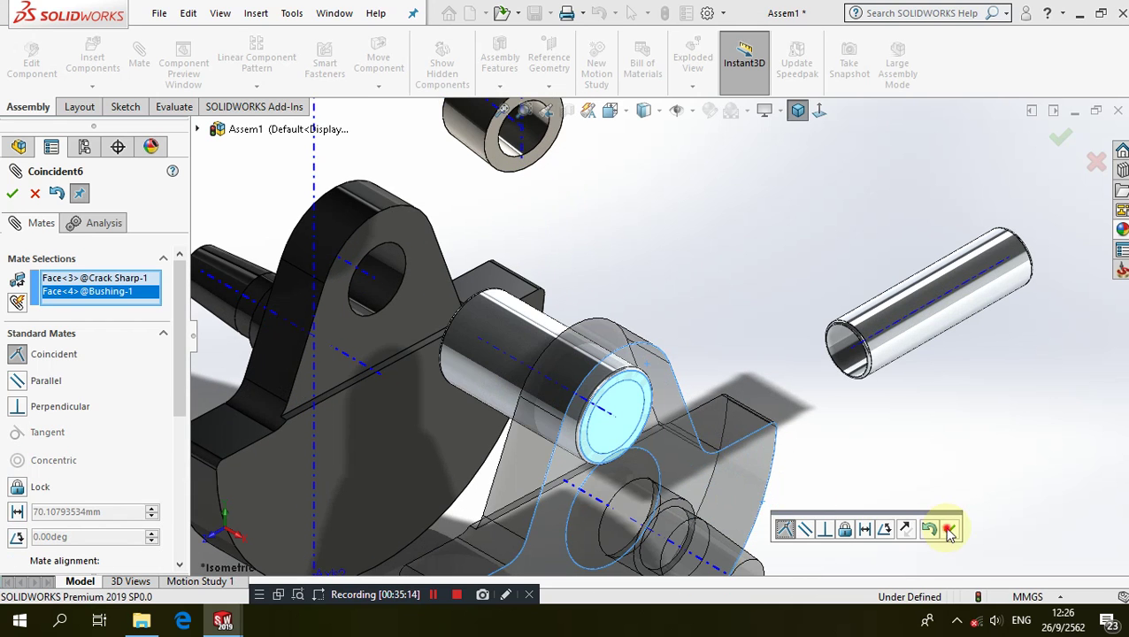
left_click(948, 528)
mouse_move(454, 344)
middle_mouse_down()
mouse_move(474, 336)
mouse_move(505, 365)
mouse_move(259, 326)
mouse_move(277, 322)
middle_mouse_up()
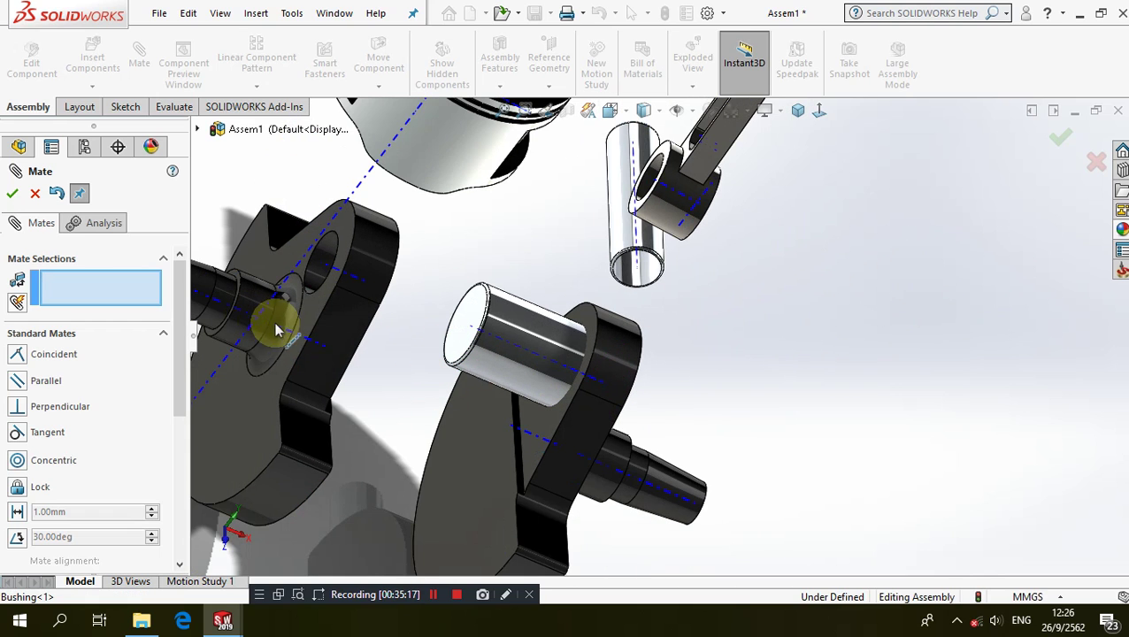
left_click(345, 317)
left_click(457, 321)
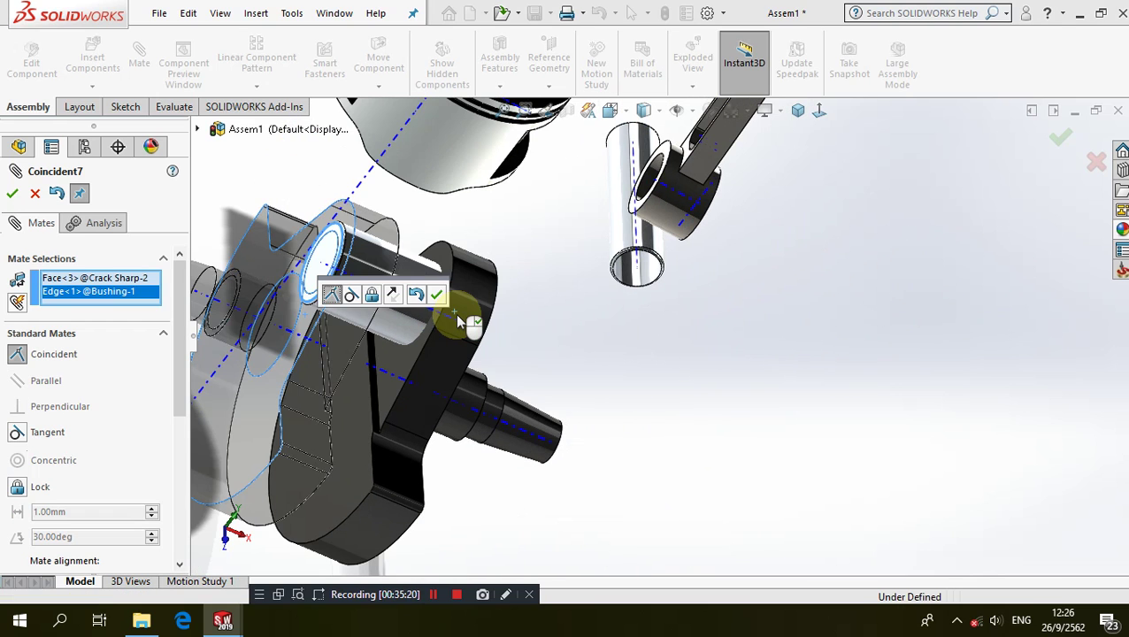
left_click(436, 295)
scroll(814, 245, "up", 3)
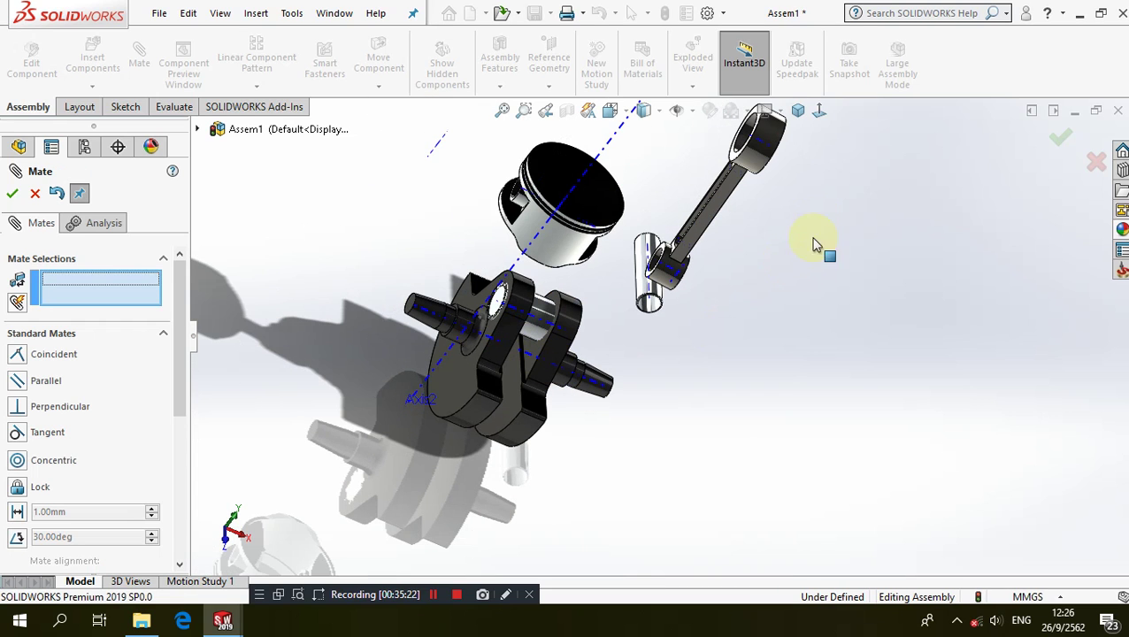
- In Isometric view, mate the connecting rod eye Concentric with the Bushing
left_click(799, 109)
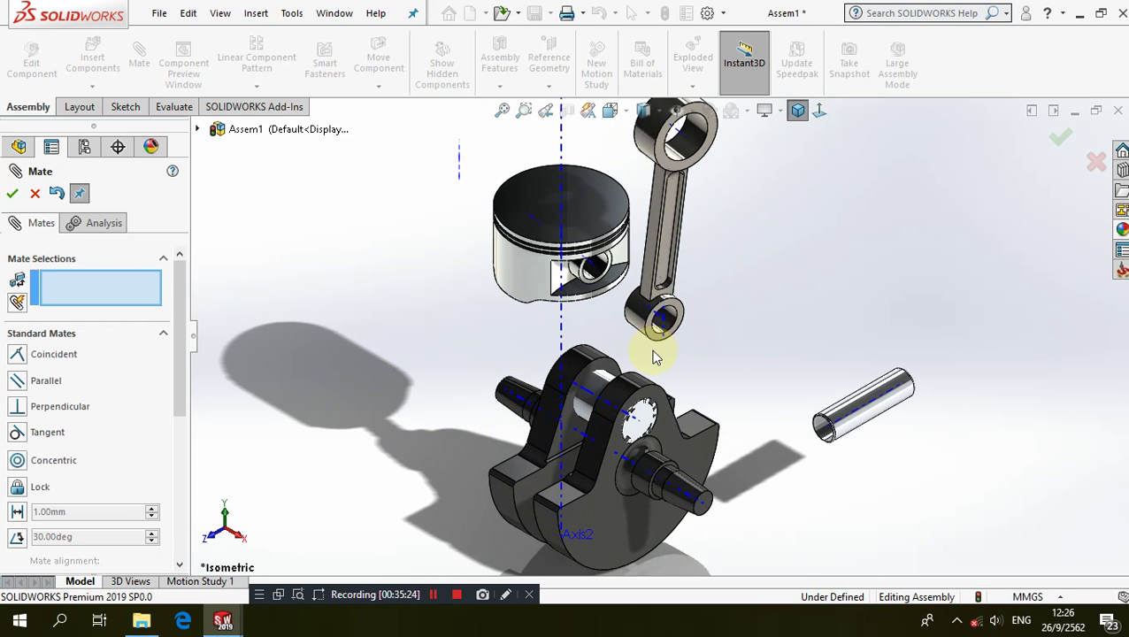
left_click(699, 140)
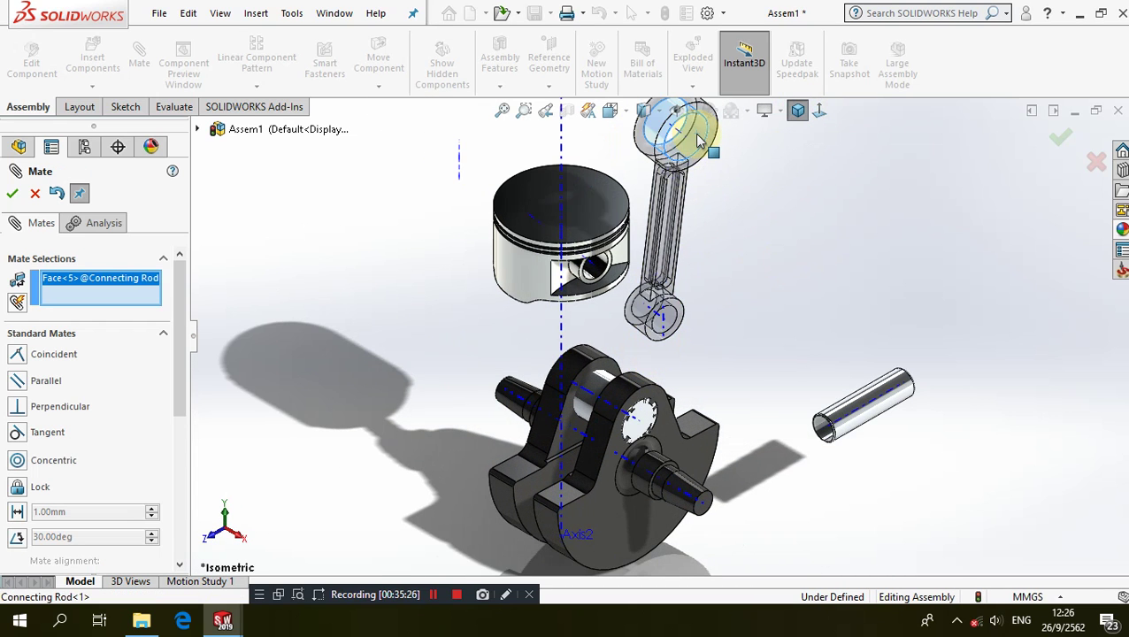
left_click(585, 410)
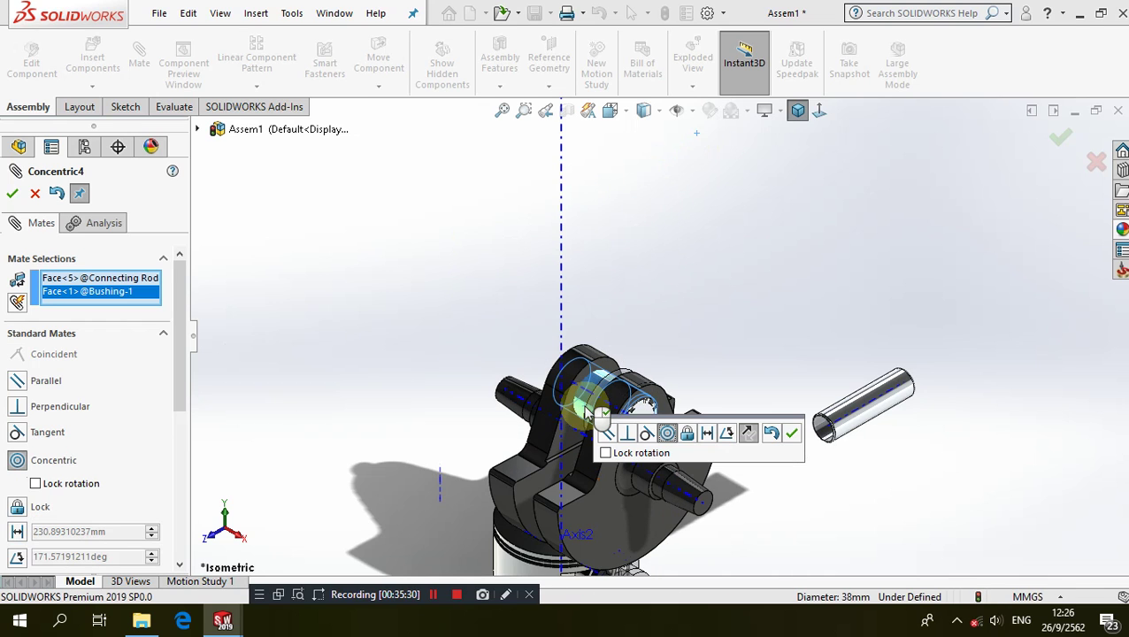
left_click(794, 438)
scroll(624, 522, "up", 3)
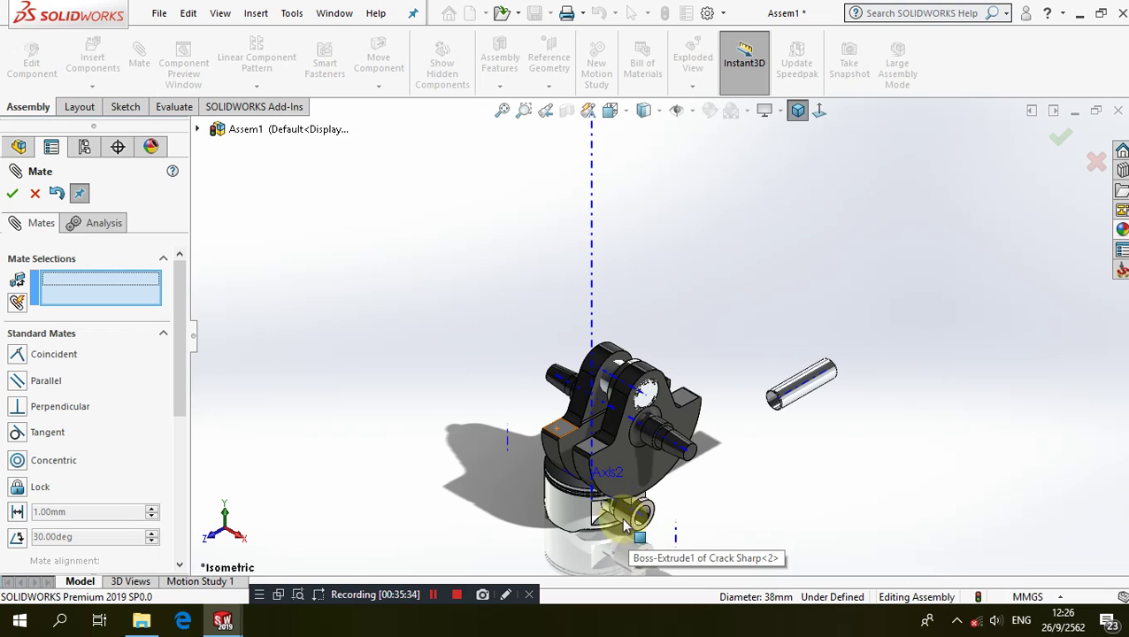
- Turn the crank to test the rod and piston linkage
mouse_move(624, 522)
left_mouse_down()
mouse_move(468, 410)
mouse_move(600, 452)
mouse_move(569, 478)
mouse_move(574, 353)
mouse_move(597, 323)
mouse_move(595, 465)
mouse_move(617, 540)
mouse_move(719, 571)
mouse_move(728, 453)
mouse_move(618, 465)
mouse_move(583, 540)
mouse_move(499, 541)
mouse_move(509, 563)
left_mouse_up()
mouse_move(591, 566)
left_mouse_down()
mouse_move(606, 544)
mouse_move(589, 529)
mouse_move(598, 541)
mouse_move(550, 534)
mouse_move(496, 492)
left_mouse_up()
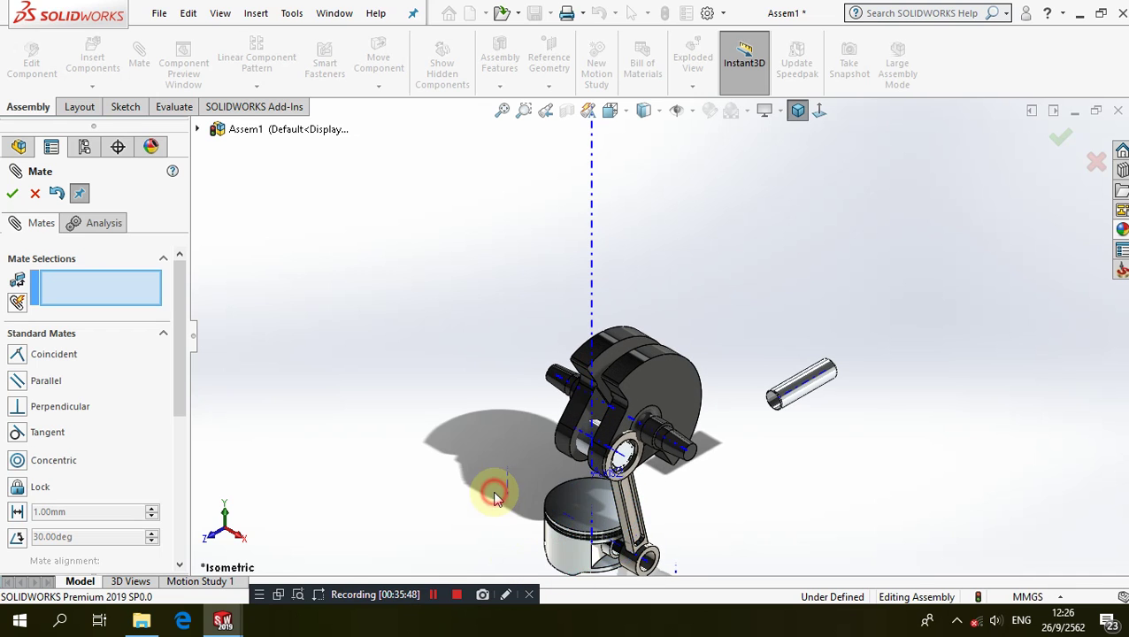
key("z")
scroll(681, 455, "down", 4)
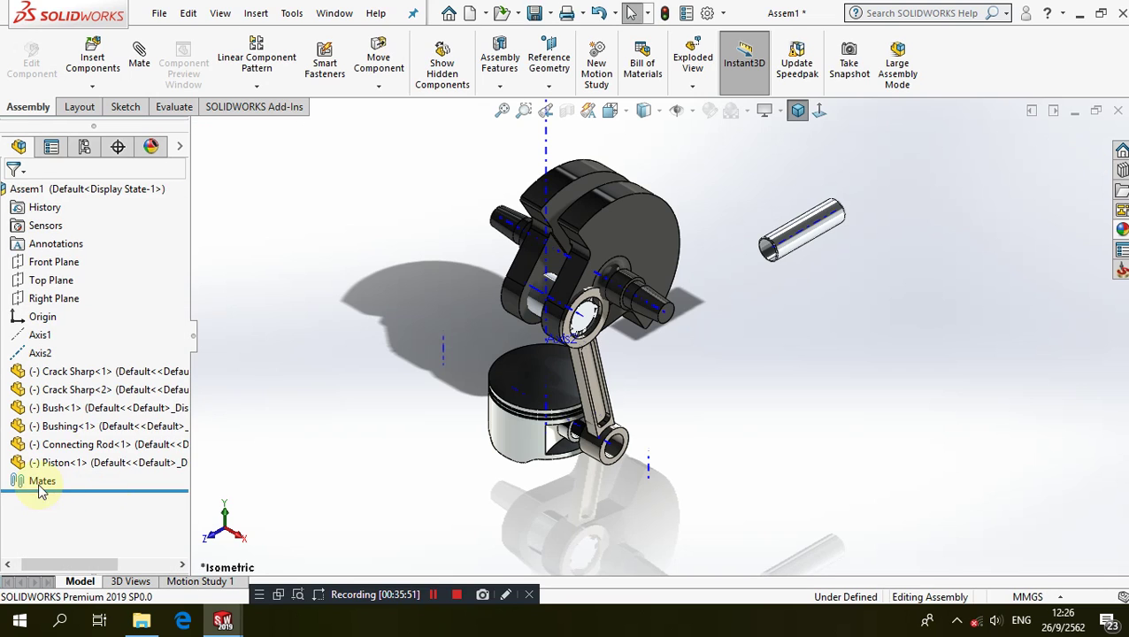
- Delete the Concentric1 mate from the Mates folder, confirm, and select the piston
left_click(11, 482)
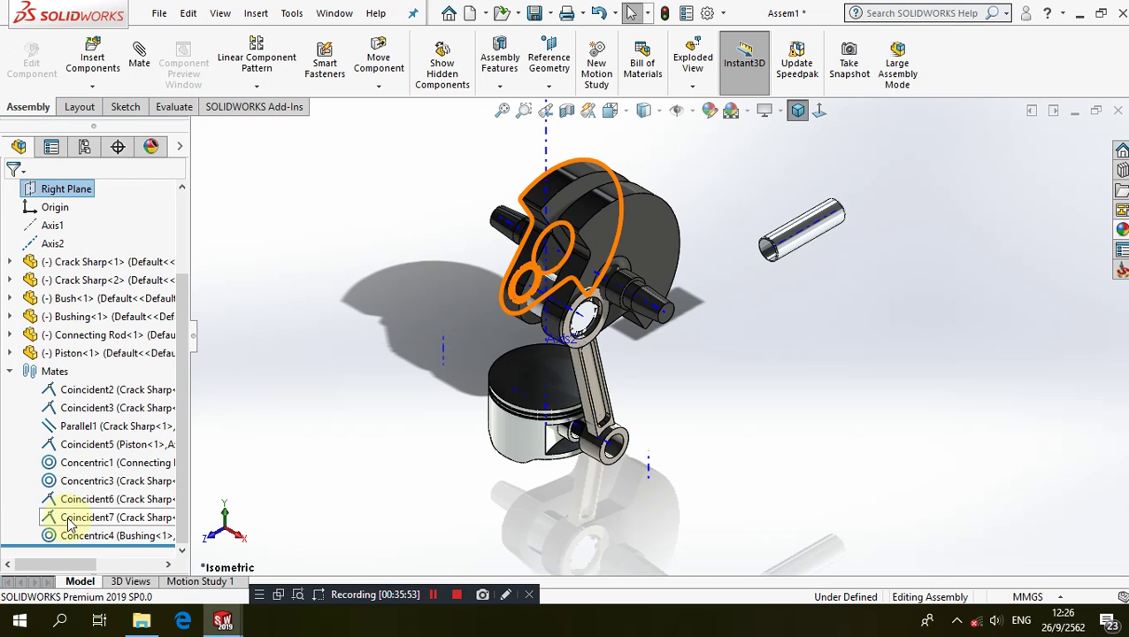
left_click(74, 466)
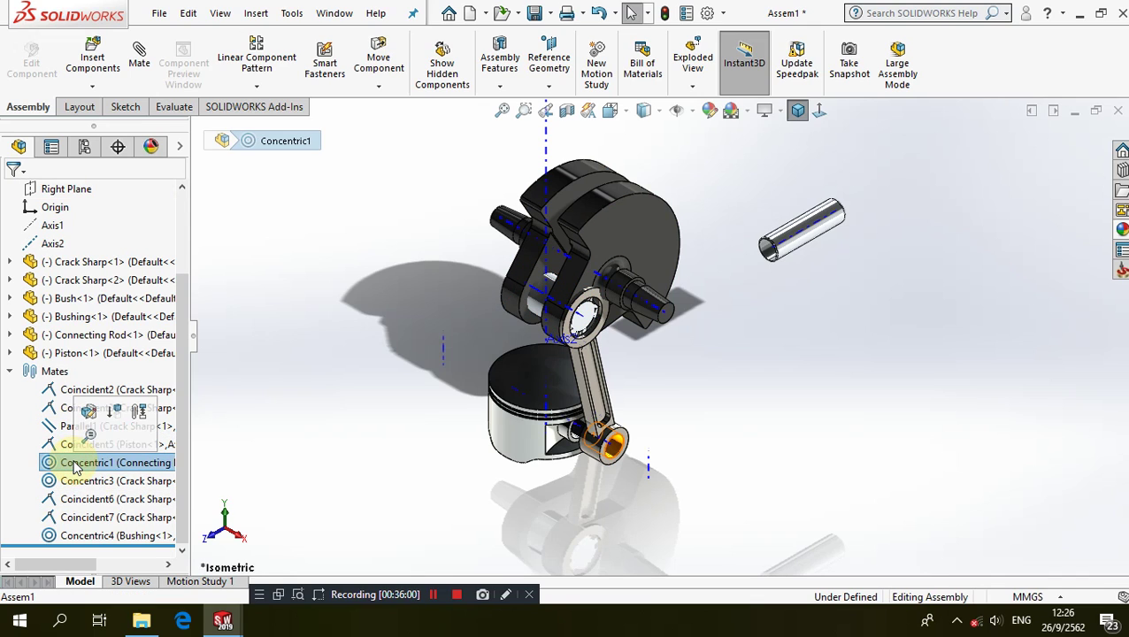
right_click(75, 463)
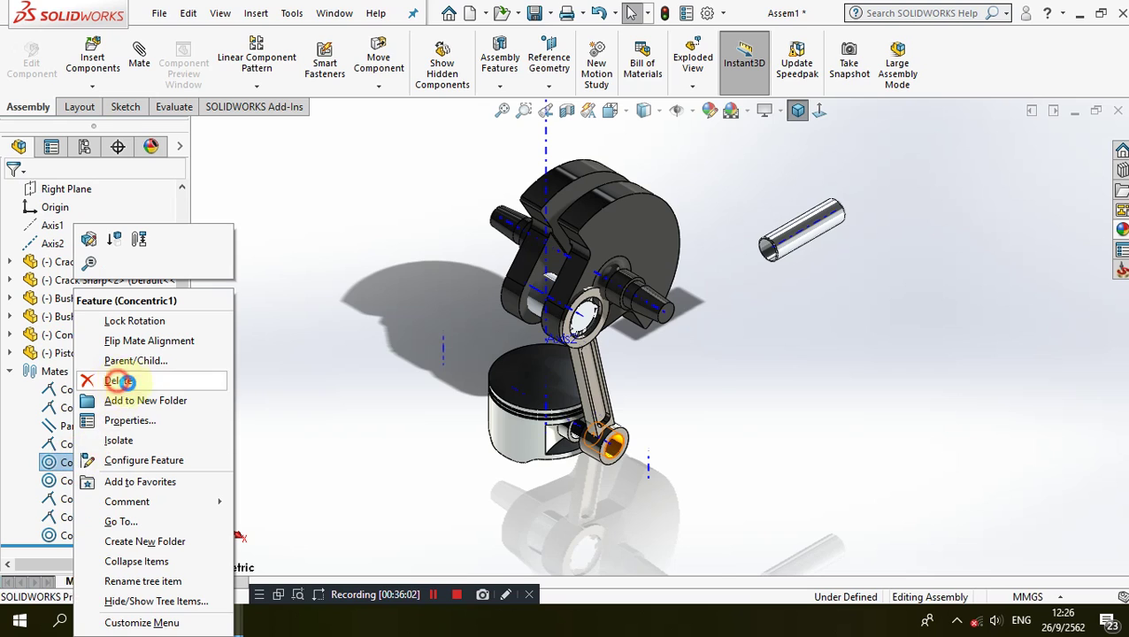
left_click(118, 381)
left_click(690, 229)
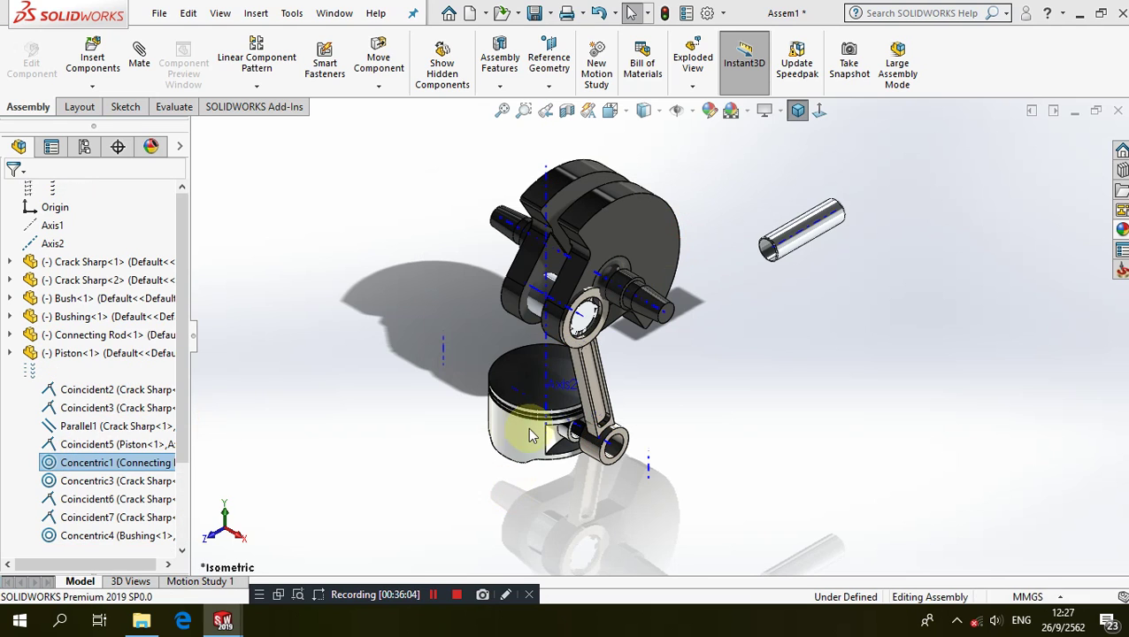
left_click(531, 423)
- Drag the crank web around until the piston sits above the crankshaft, then zoom in
mouse_move(535, 239)
left_mouse_down()
mouse_move(670, 248)
mouse_move(659, 383)
left_mouse_up()
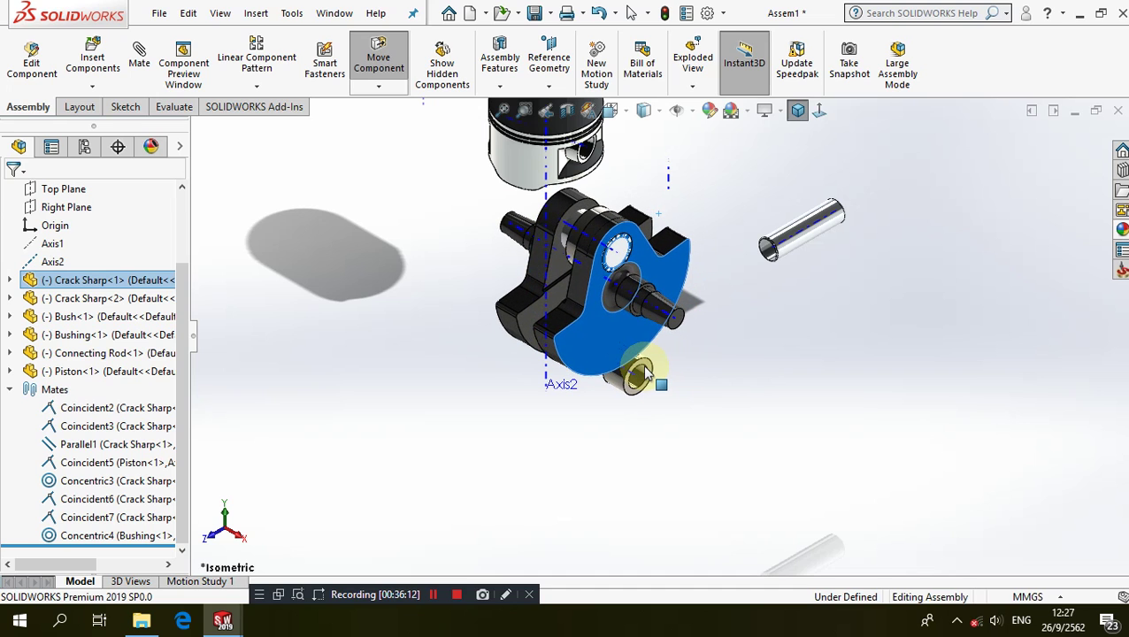
mouse_move(656, 382)
left_mouse_down()
mouse_move(625, 399)
mouse_move(386, 372)
left_mouse_up()
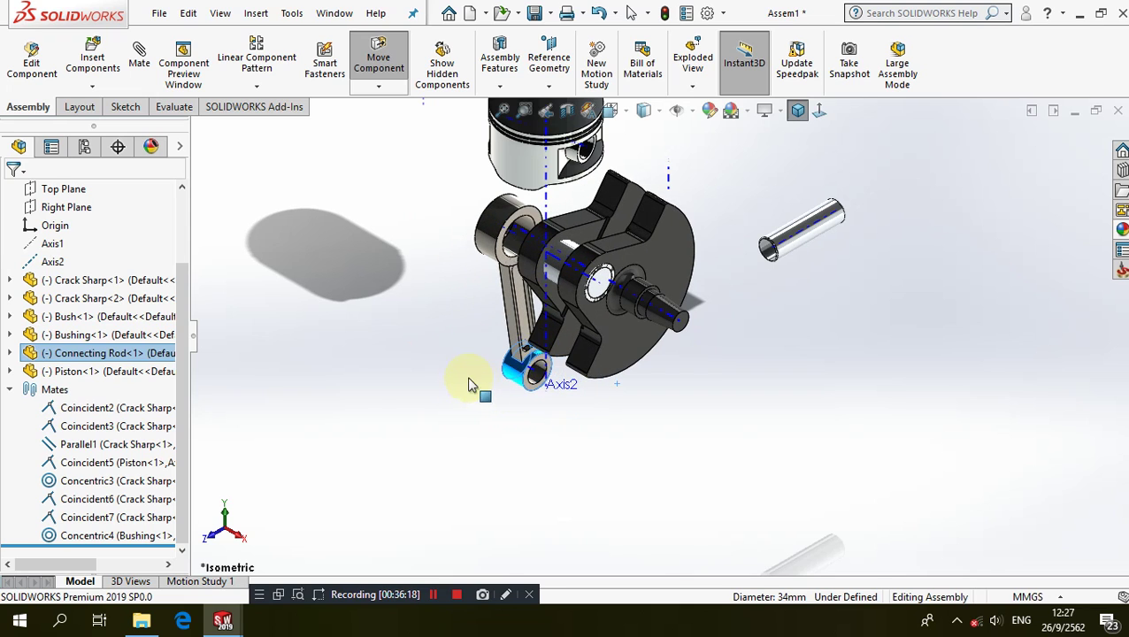
scroll(606, 212, "down", 2)
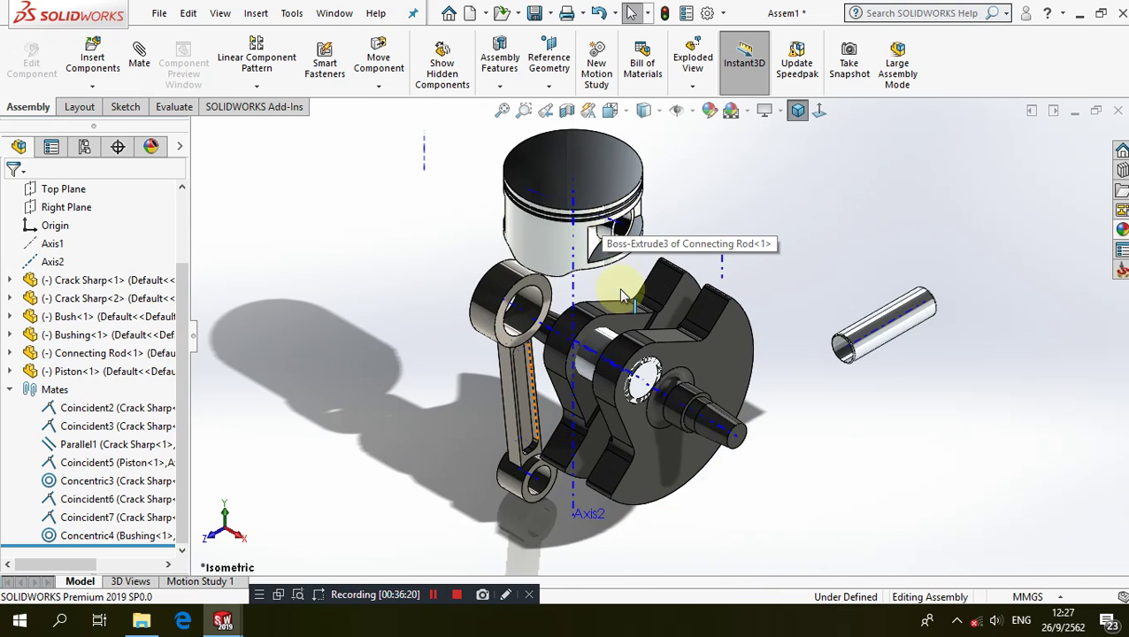
scroll(604, 245, "down", 3)
- Mate the connecting rod's side face coincident with the crank web face
left_click(140, 53)
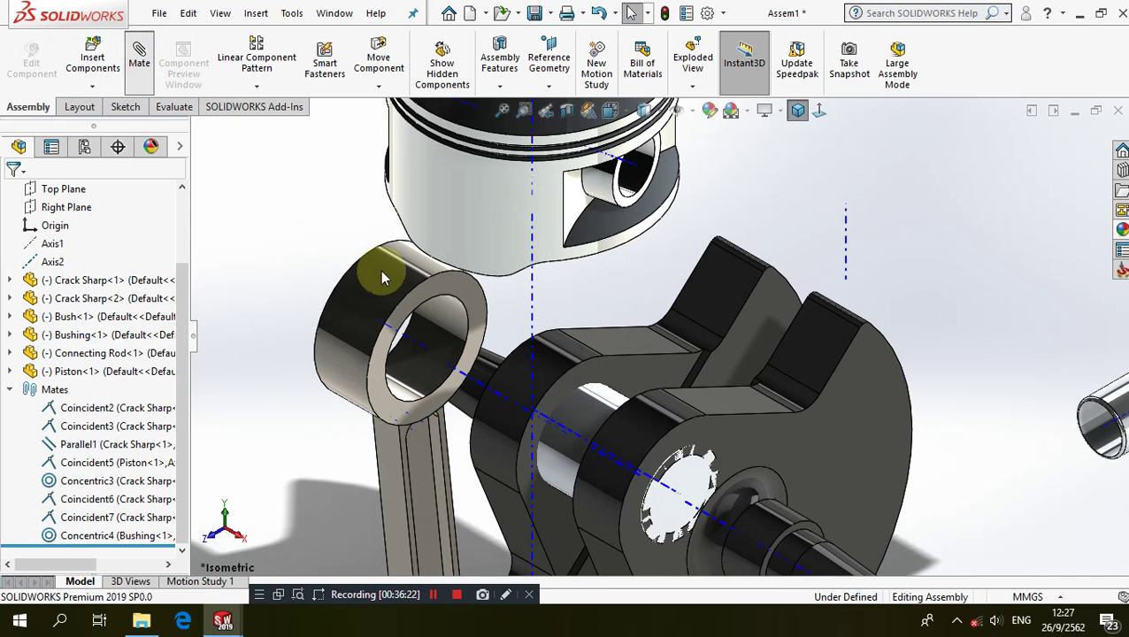
left_click(469, 299)
mouse_move(518, 309)
middle_mouse_down()
mouse_move(567, 321)
mouse_move(602, 376)
middle_mouse_up()
left_click(613, 381)
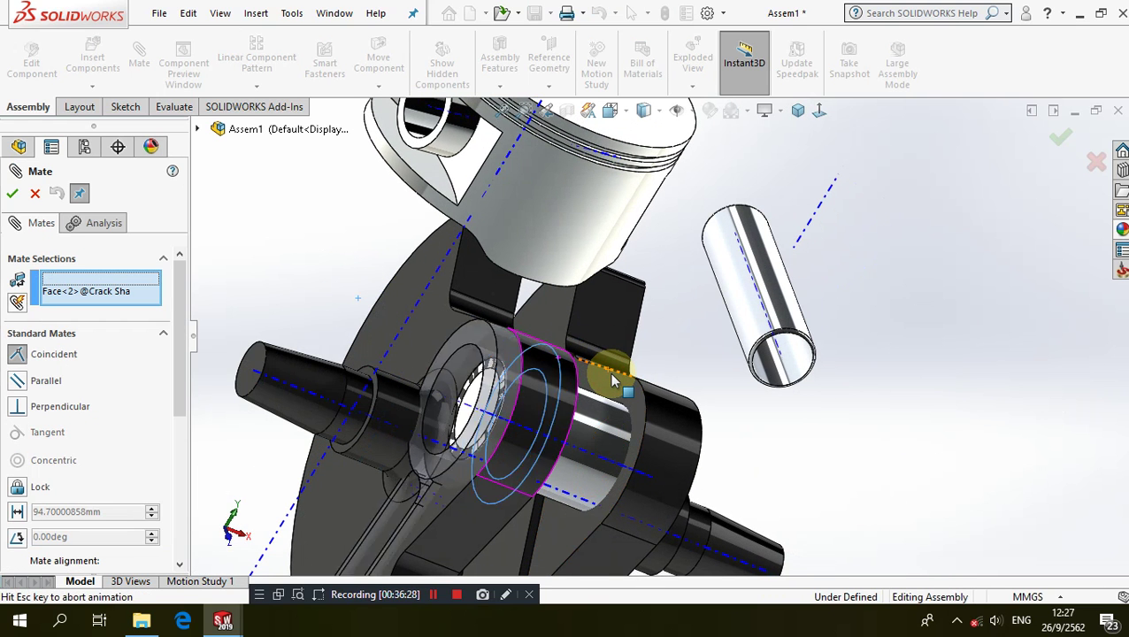
left_click(798, 403)
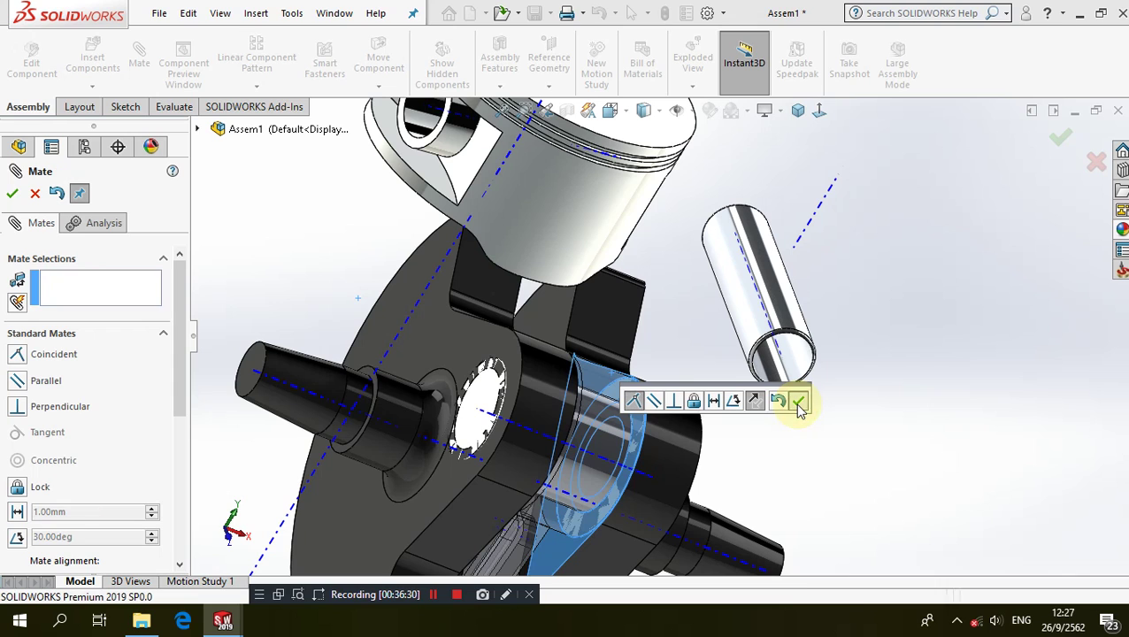
- Return to isometric view and close the Mate PropertyManager without adding an Axis2 mate
scroll(760, 287, "up", 3)
left_click(799, 110)
left_click(781, 157)
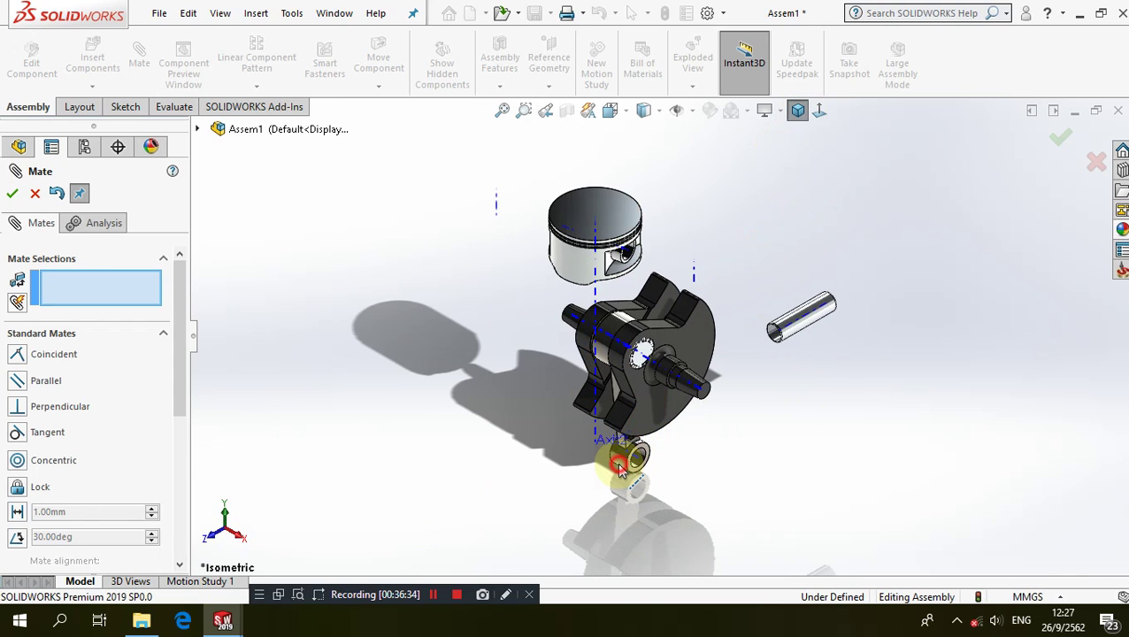
left_click(621, 471)
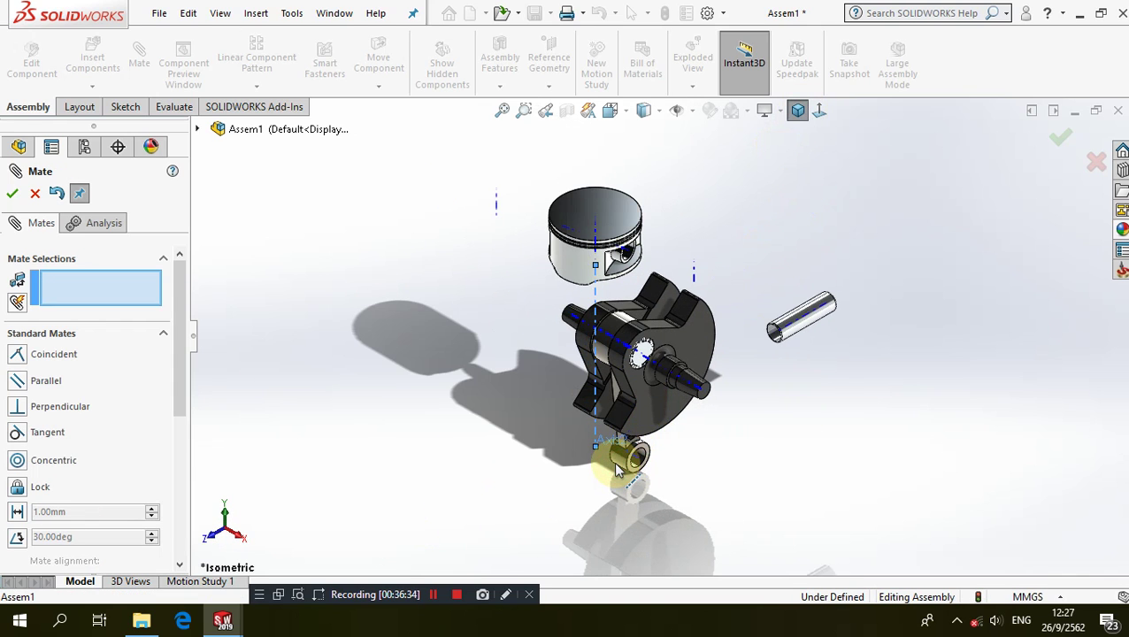
left_click(34, 193)
scroll(639, 454, "down", 2)
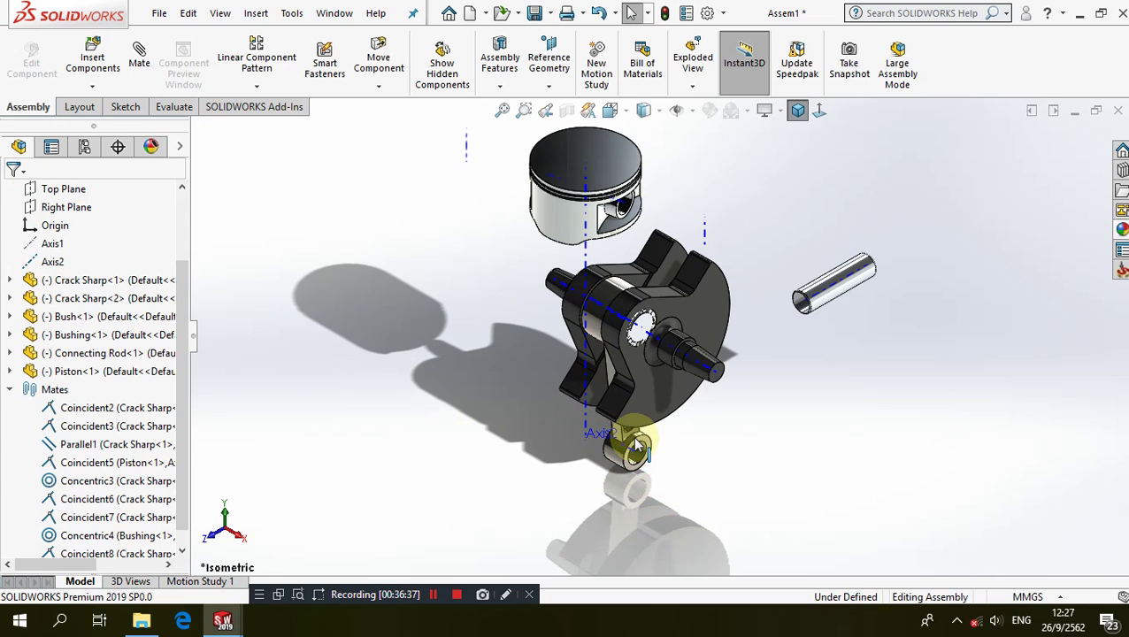
scroll(636, 446, "down", 1)
mouse_move(618, 463)
left_mouse_down()
mouse_move(431, 473)
mouse_move(461, 469)
mouse_move(512, 519)
left_mouse_up()
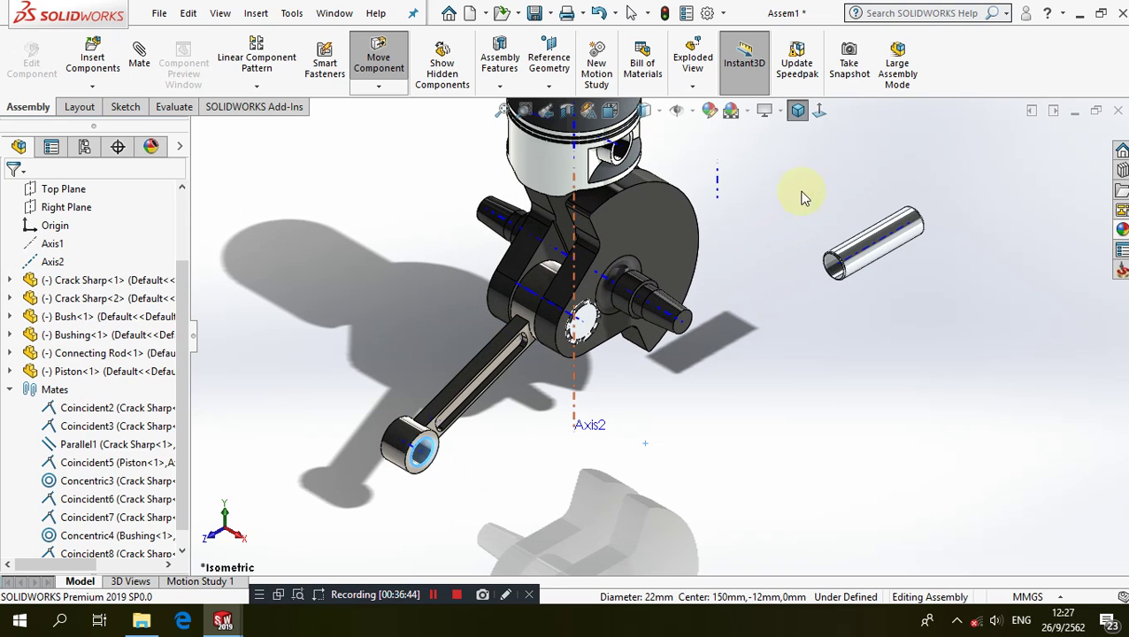
left_click(799, 113)
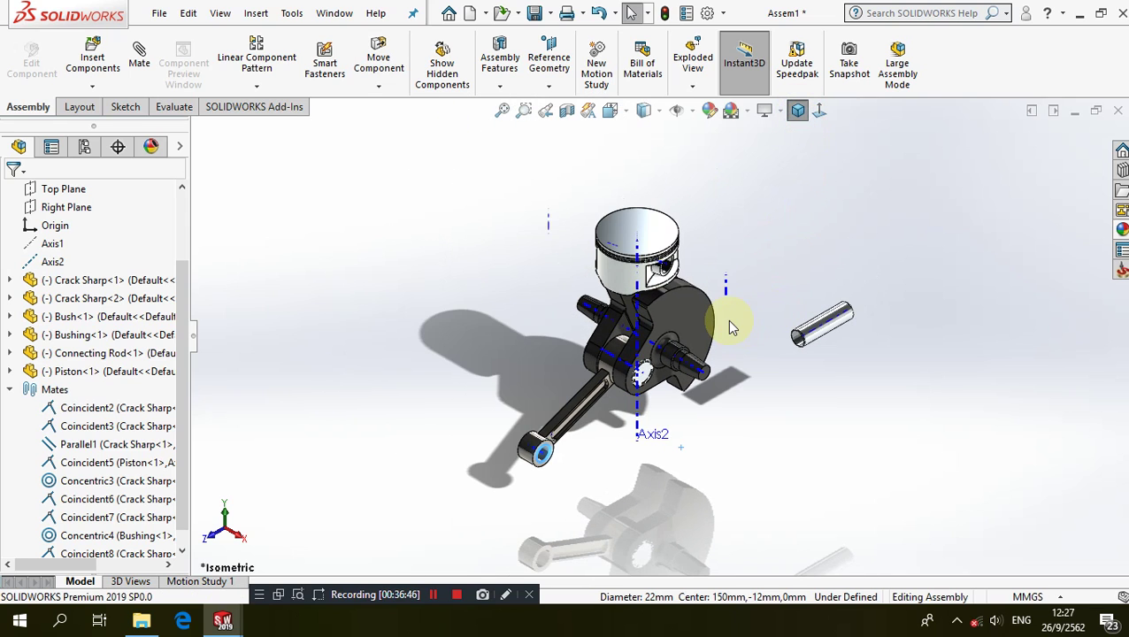
scroll(731, 327, "down", 1)
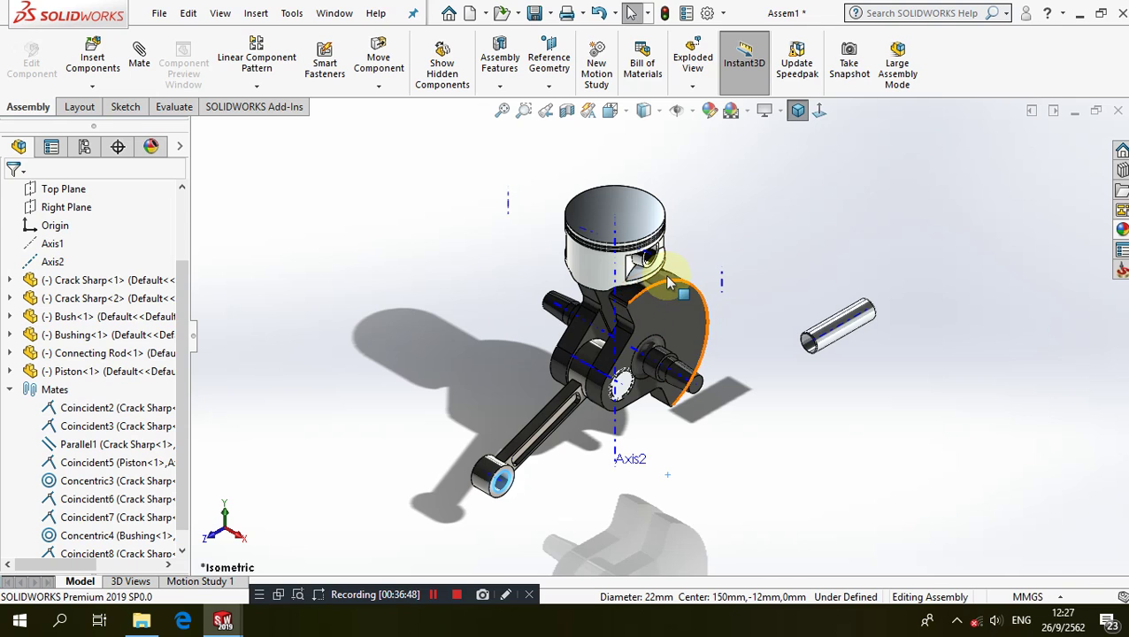
mouse_move(670, 282)
left_mouse_down()
mouse_move(696, 302)
mouse_move(709, 260)
left_mouse_up()
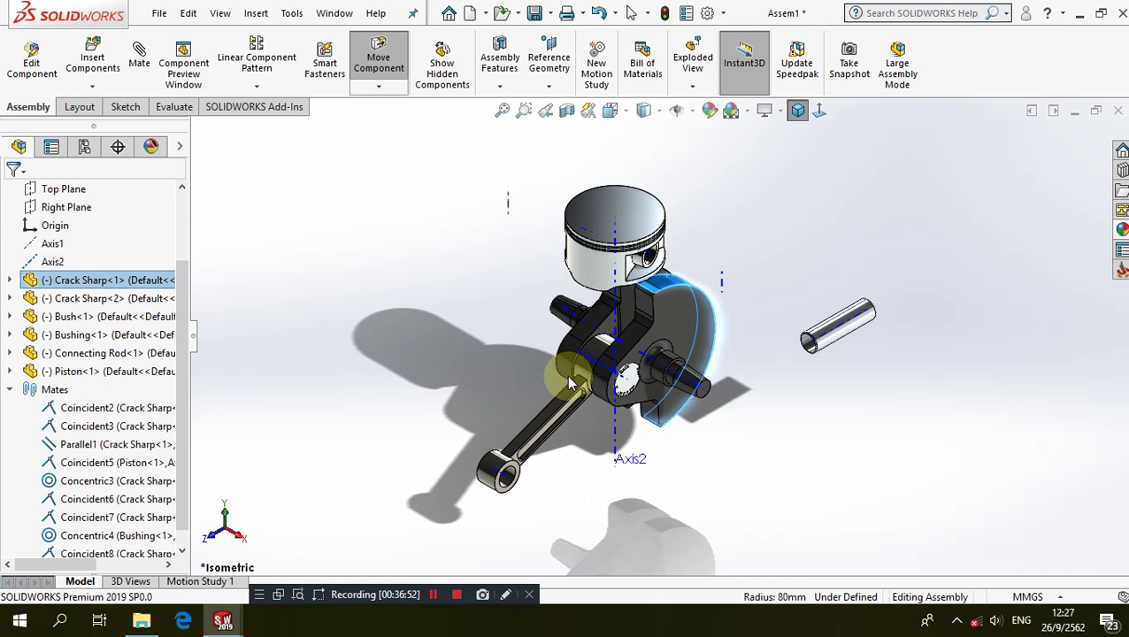
key("Escape")
mouse_move(589, 373)
left_mouse_down()
mouse_move(617, 323)
mouse_move(516, 400)
left_mouse_up()
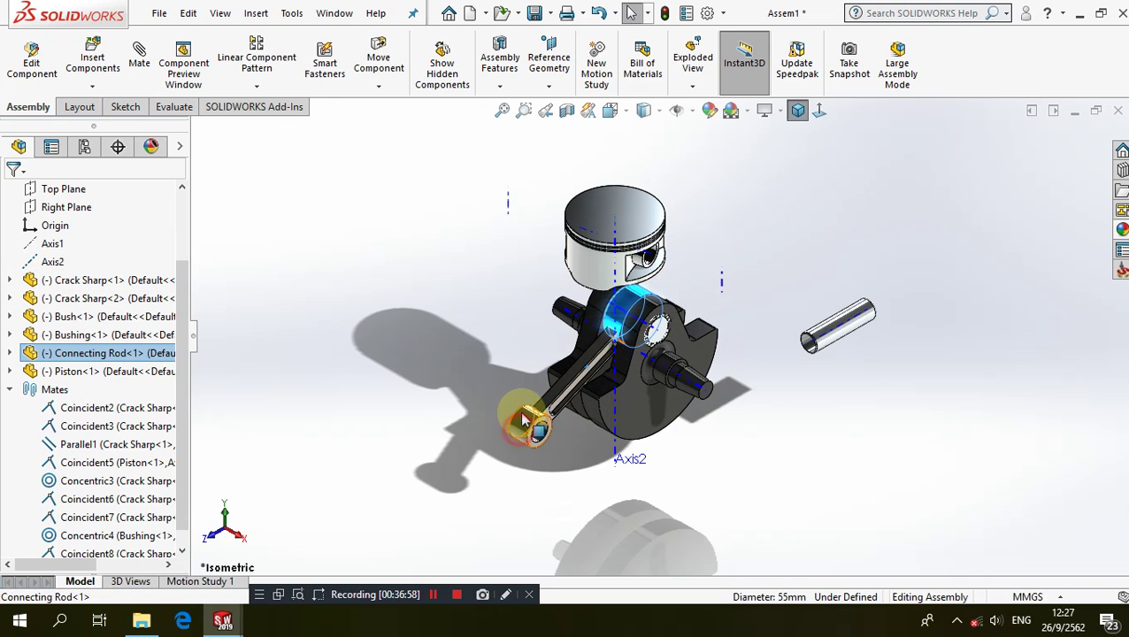
mouse_move(522, 428)
left_mouse_down()
mouse_move(535, 370)
mouse_move(528, 330)
left_mouse_up()
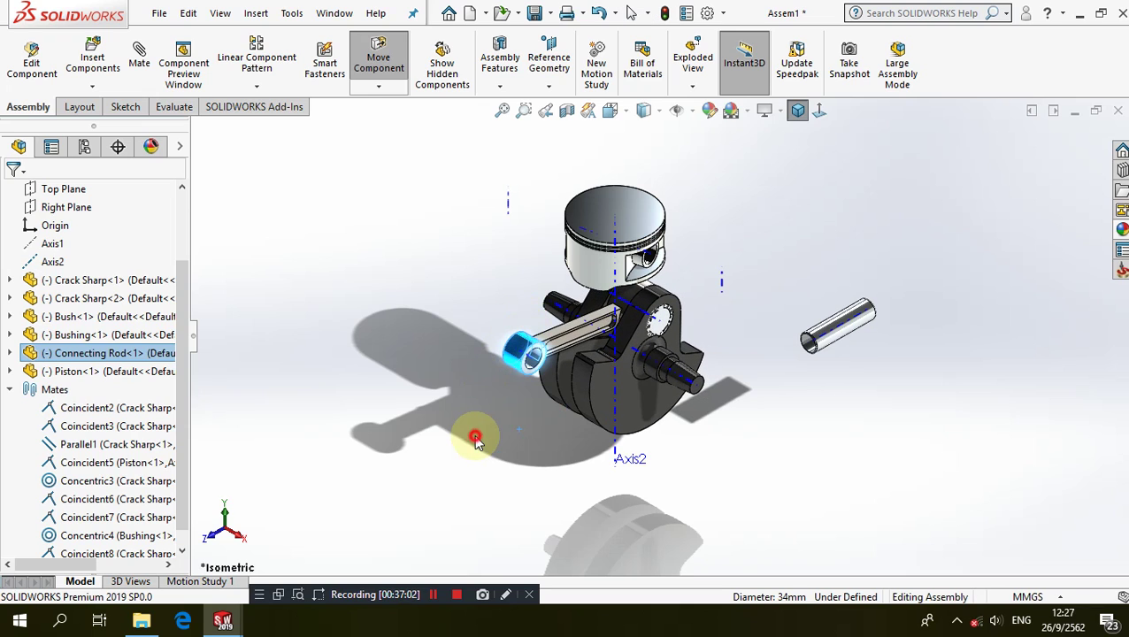
left_click(471, 436)
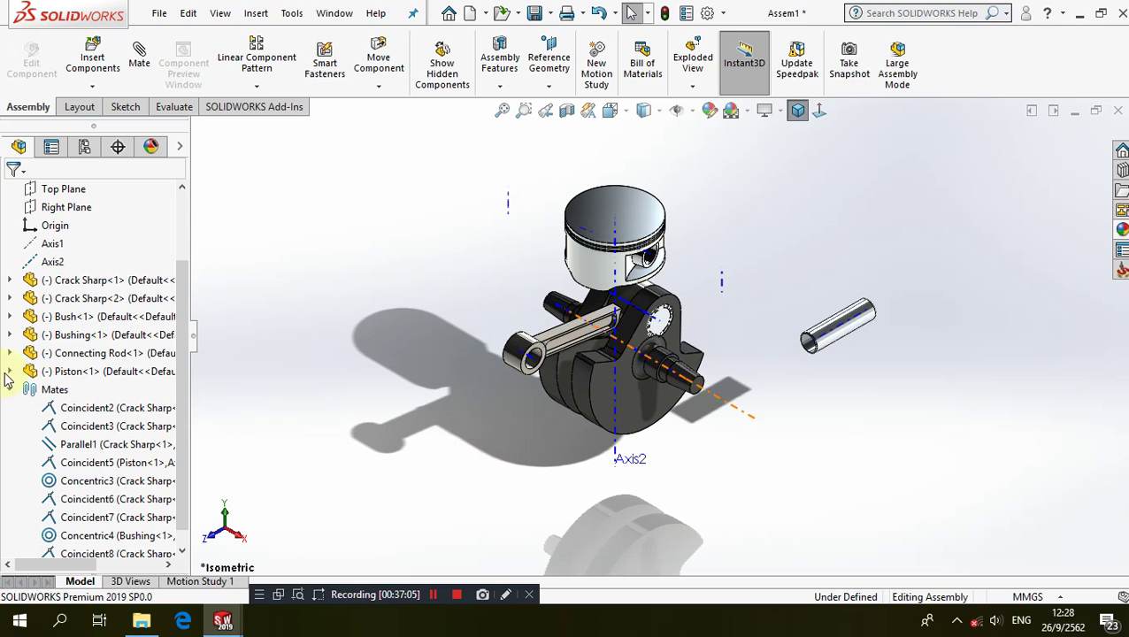
scroll(64, 228, "up", 3)
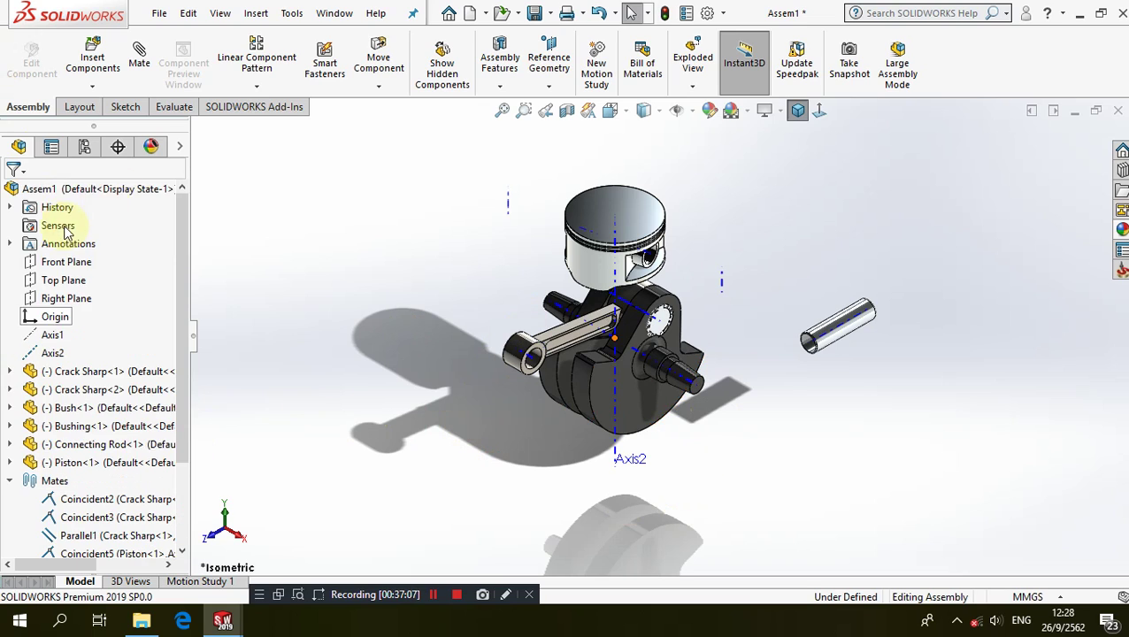
left_click(131, 56)
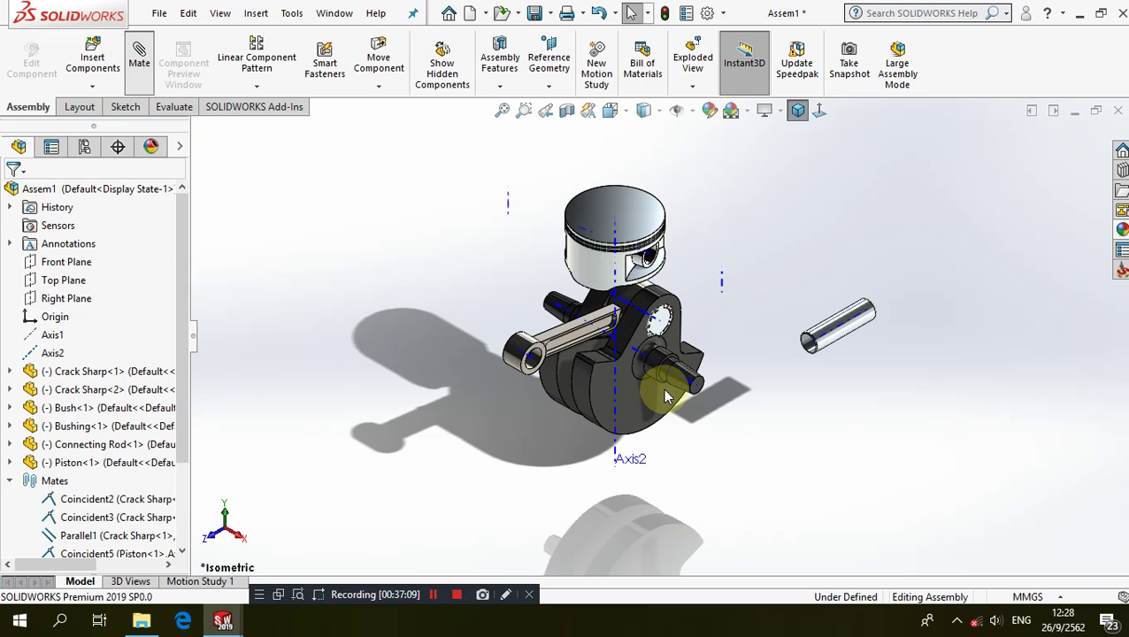
left_click(659, 395)
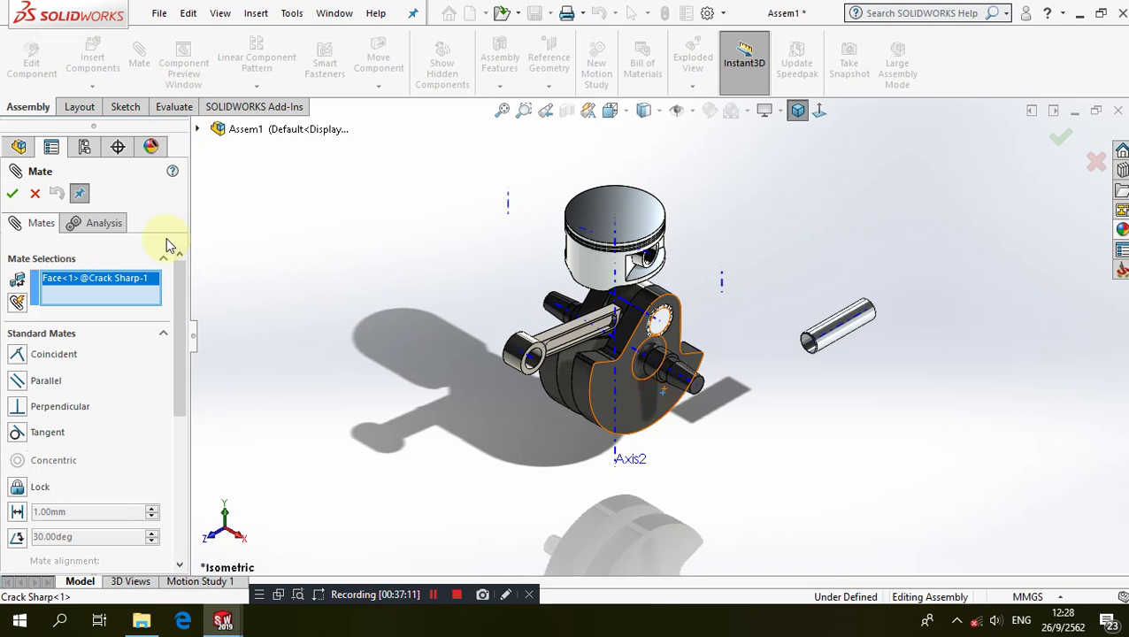
left_click(197, 129)
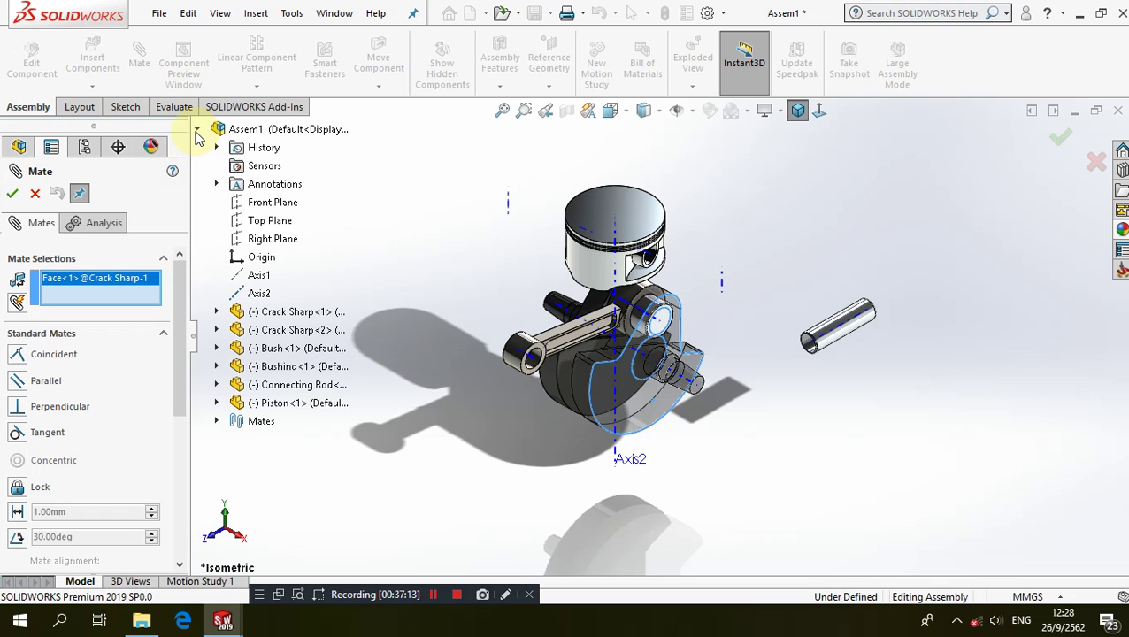
left_click(255, 239)
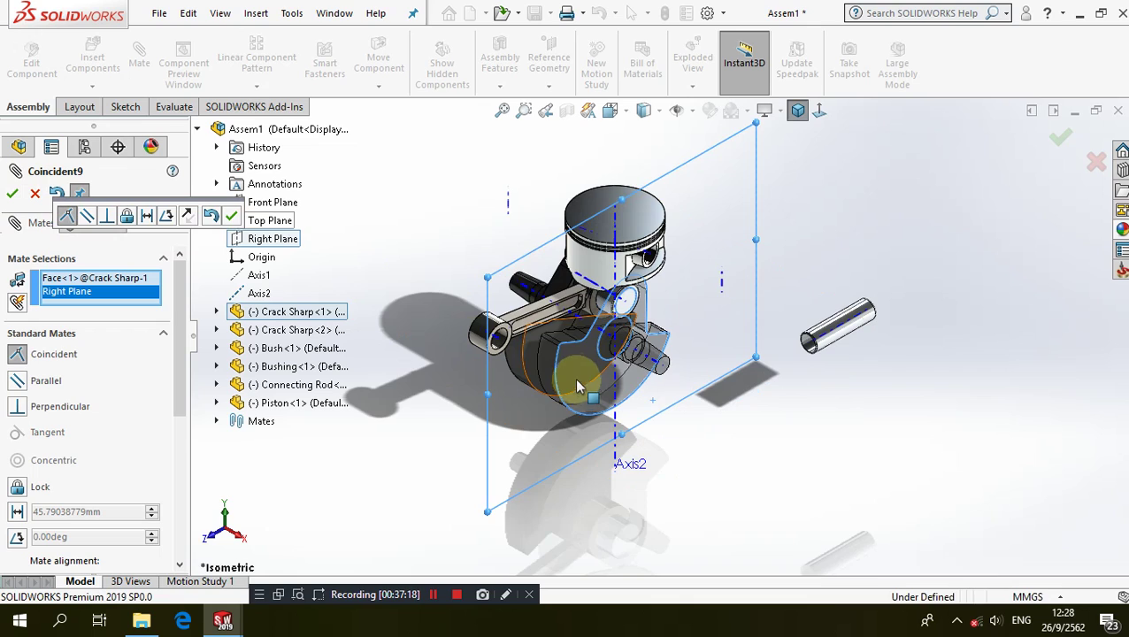
mouse_move(577, 387)
middle_mouse_down()
mouse_move(784, 316)
mouse_move(823, 321)
middle_mouse_up()
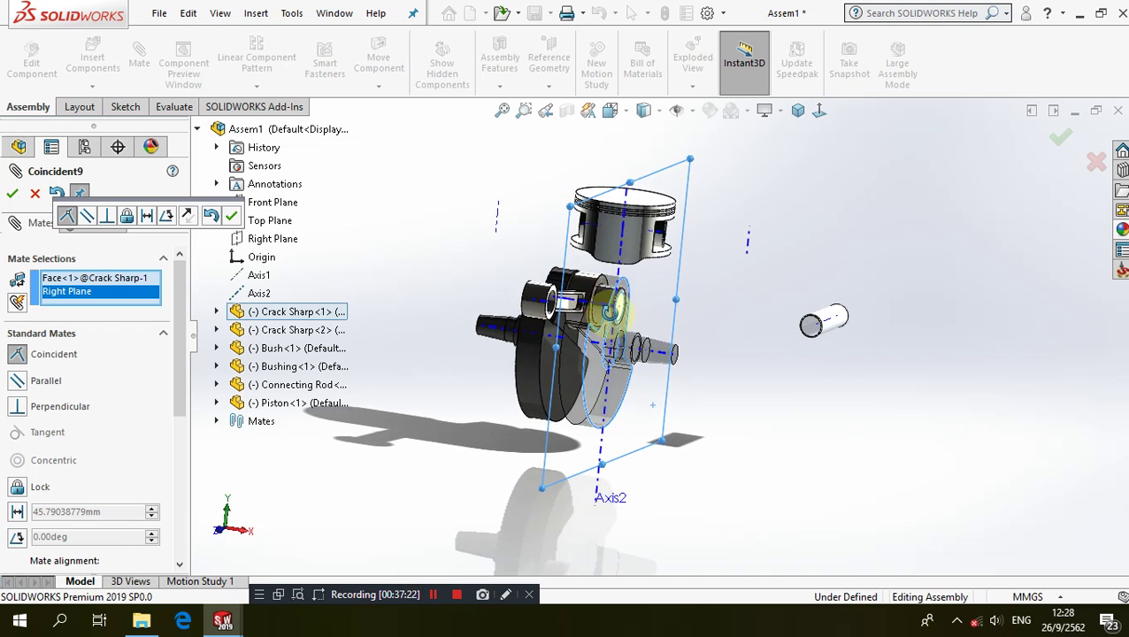
middle_click_drag(609, 311, 459, 330)
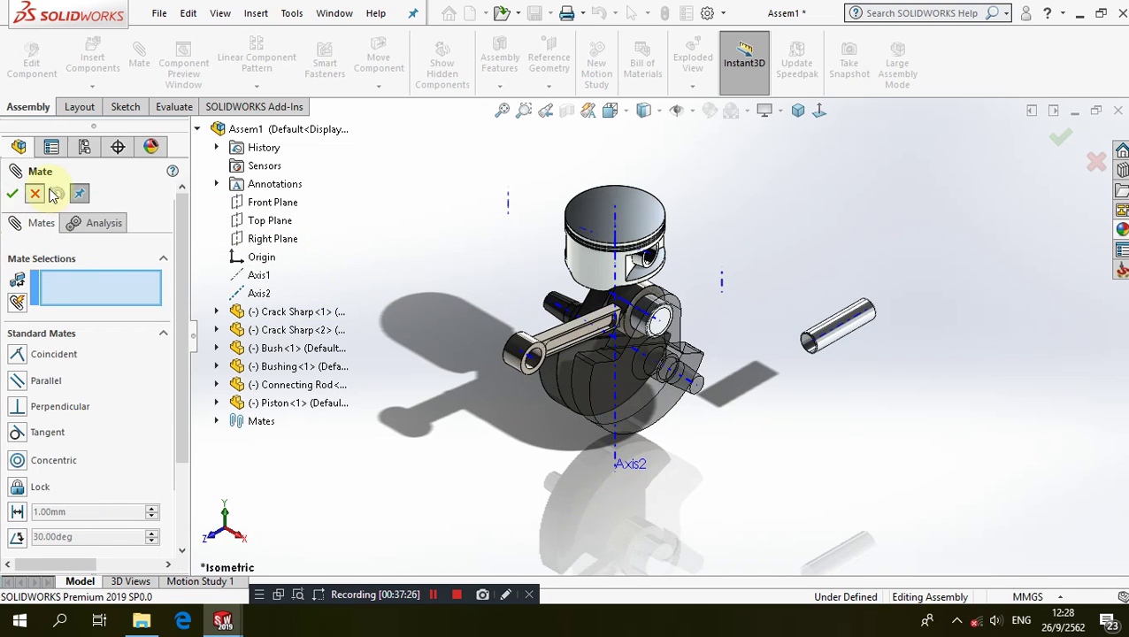
left_click(34, 193)
- Swing the connecting rod slightly so its free end drops toward the front left
scroll(571, 345, "down", 3)
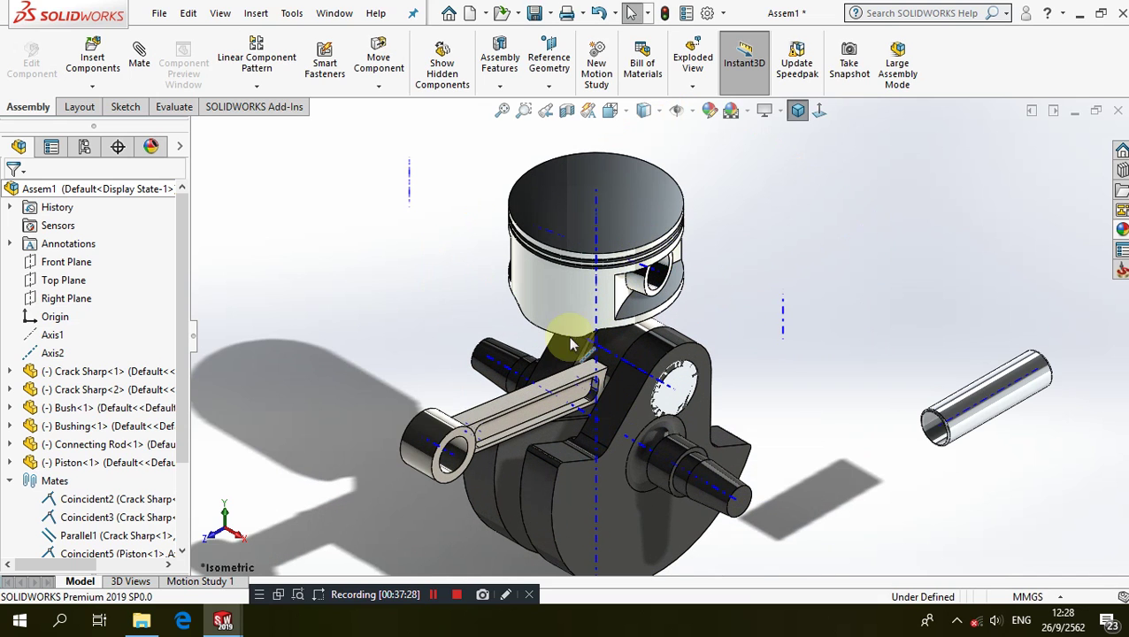
mouse_move(443, 399)
left_mouse_down()
mouse_move(416, 453)
mouse_move(428, 411)
left_mouse_up()
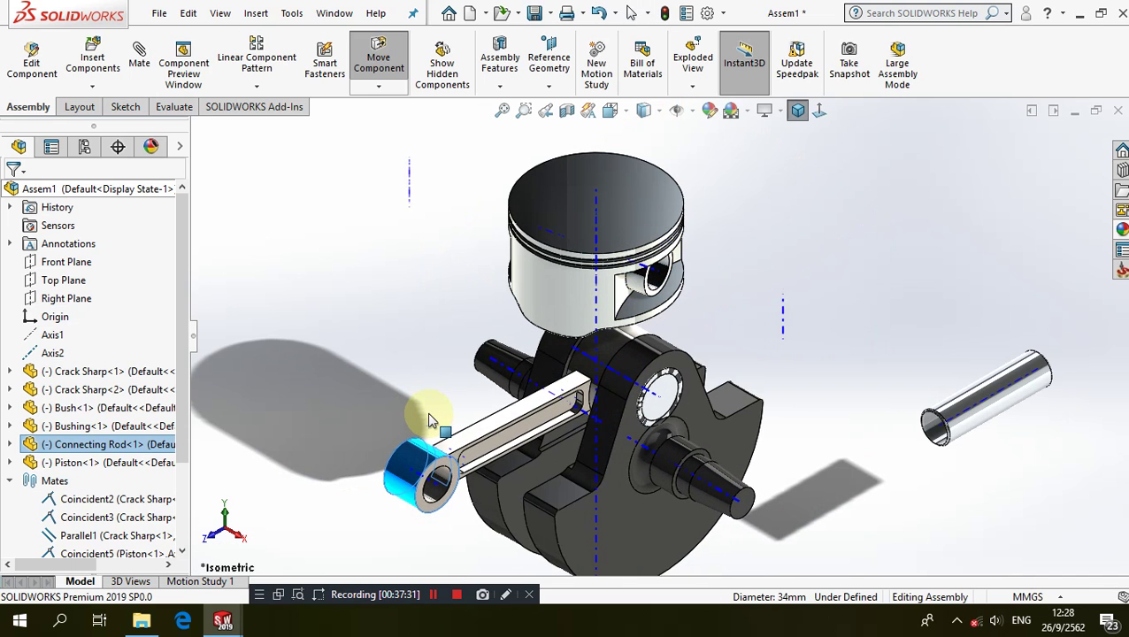
left_click(413, 354)
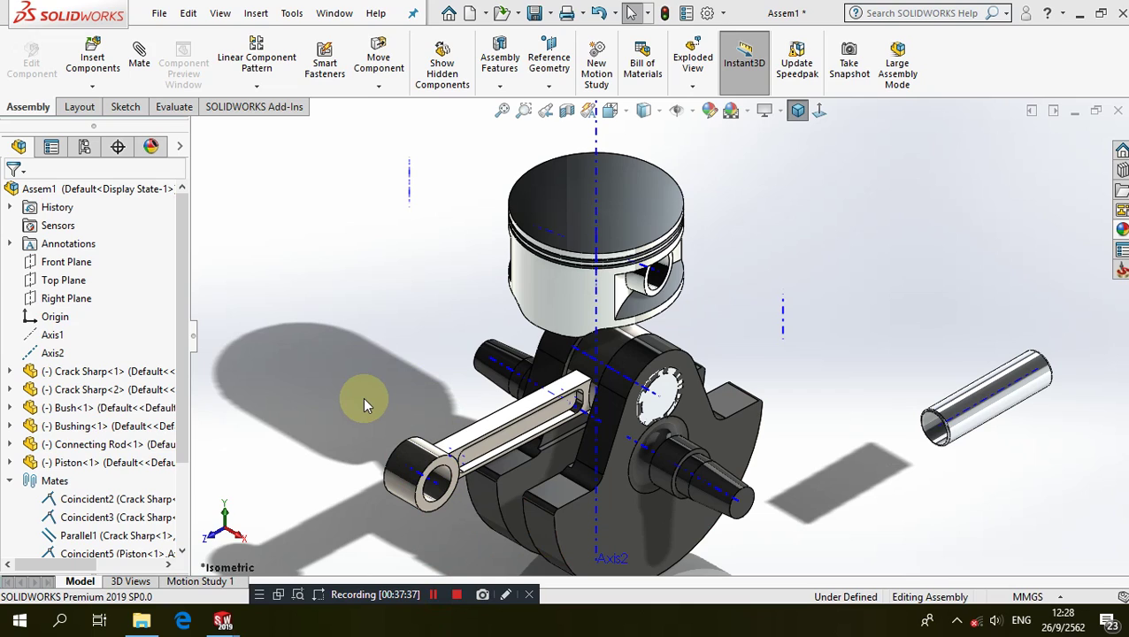
left_click(149, 62)
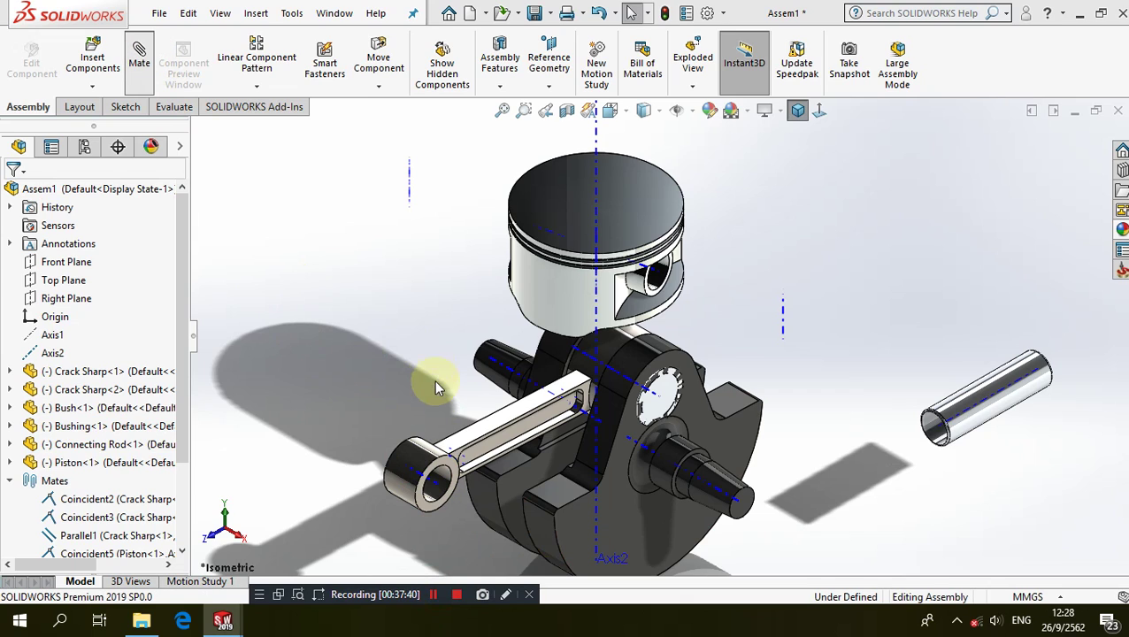
- Add Concentric mates centring the rod's end bore and the Bush in the piston pin hole
left_click(442, 480)
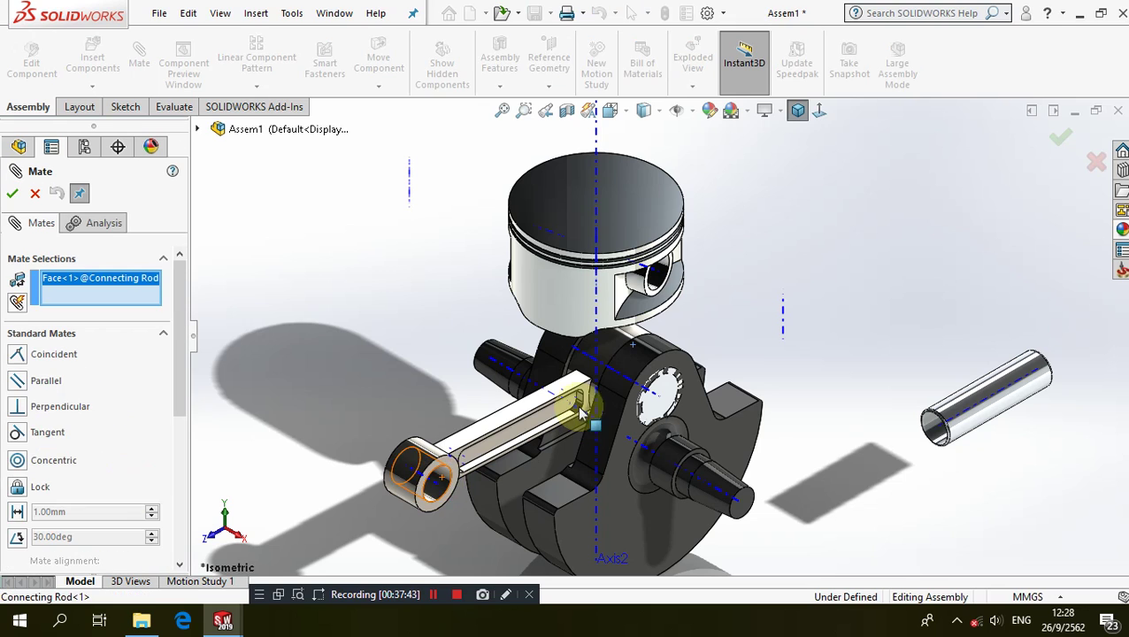
left_click(664, 282)
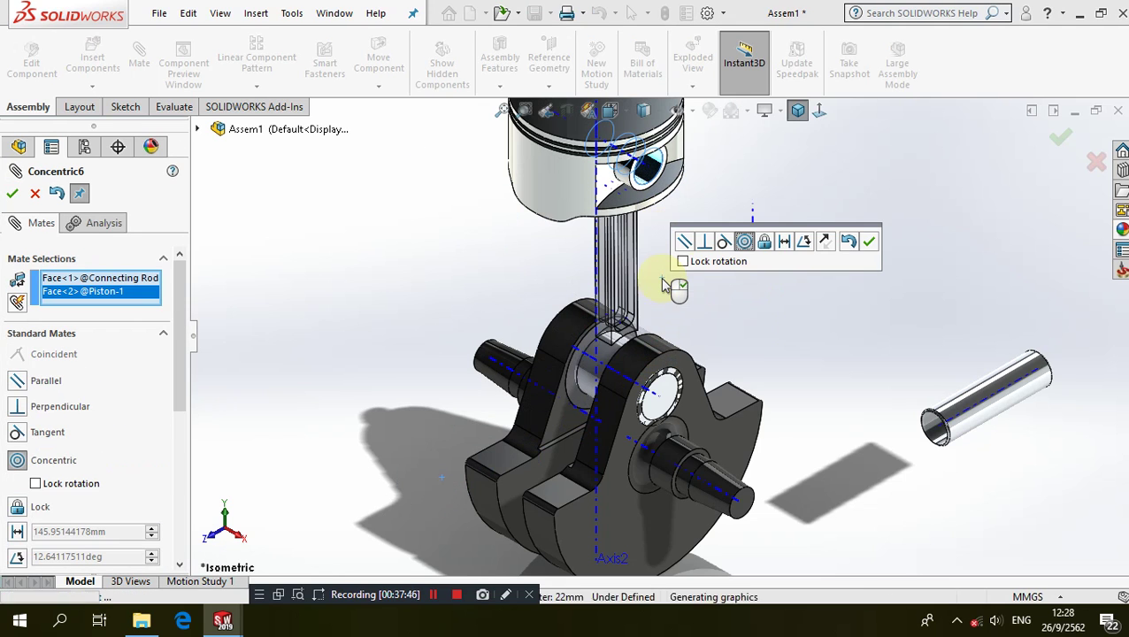
left_click(871, 245)
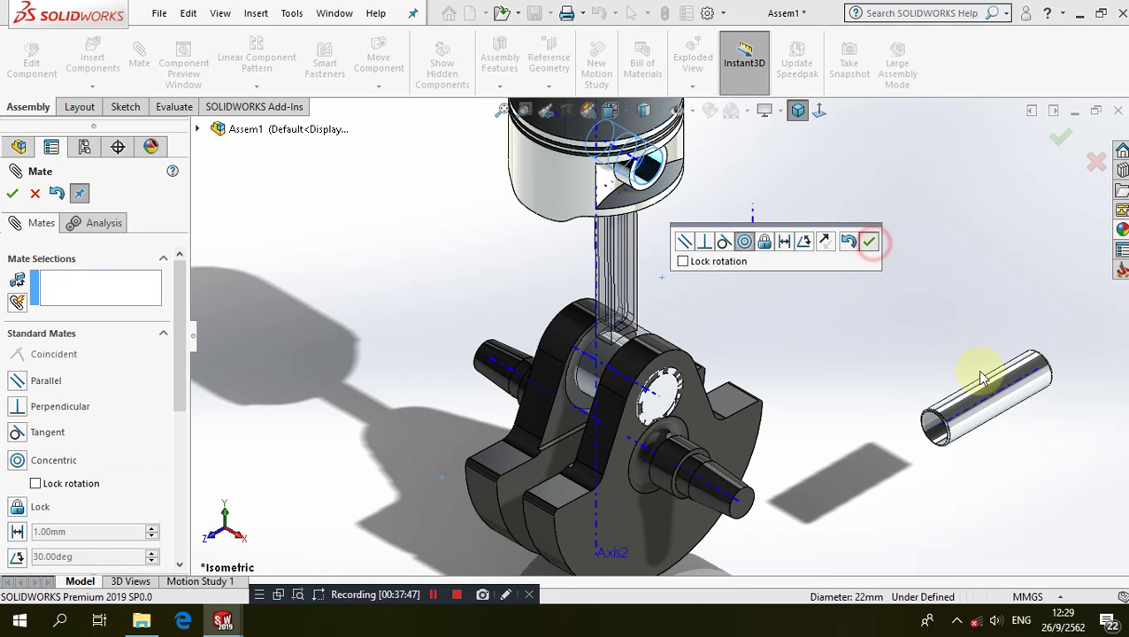
left_click(940, 398)
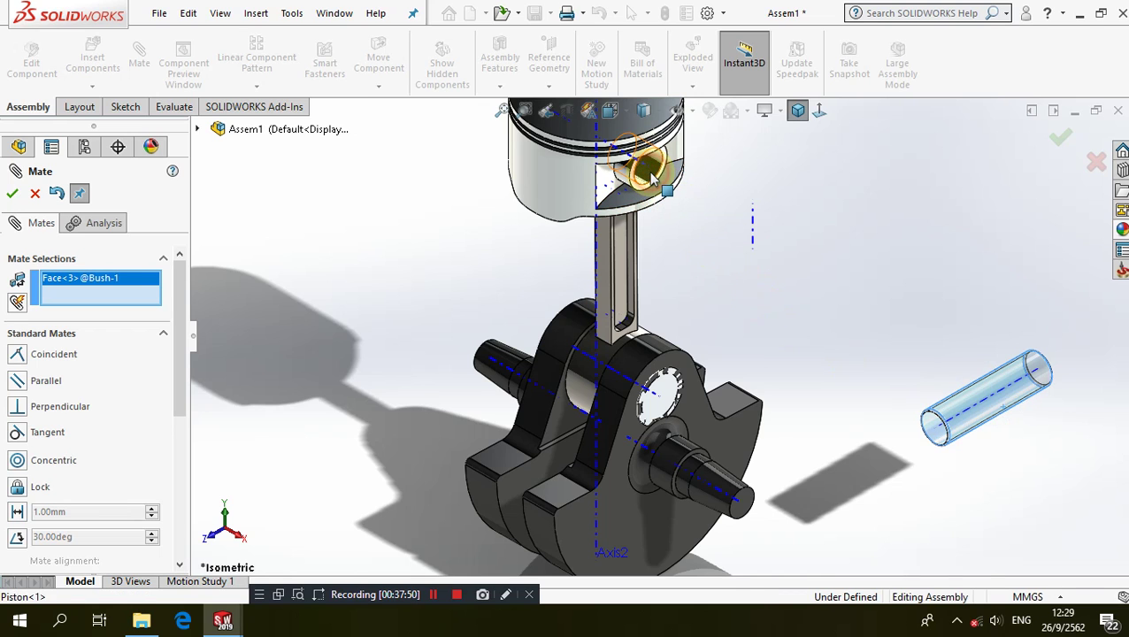
left_click(653, 177)
left_click(859, 137)
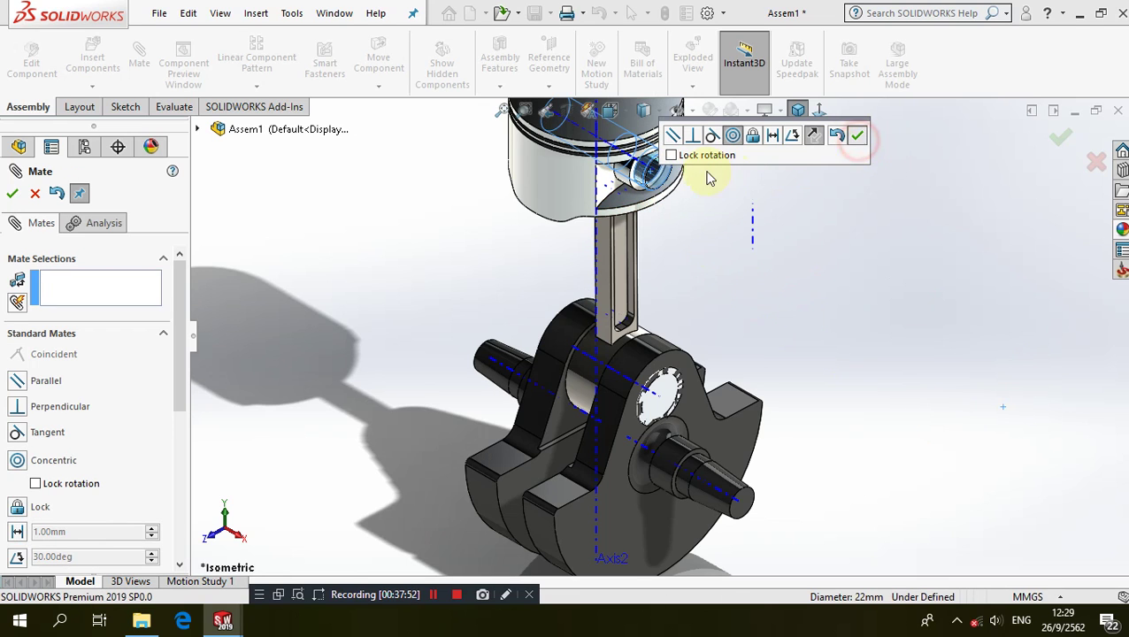
scroll(643, 172, "down", 3)
scroll(708, 217, "down", 2)
scroll(726, 239, "down", 2)
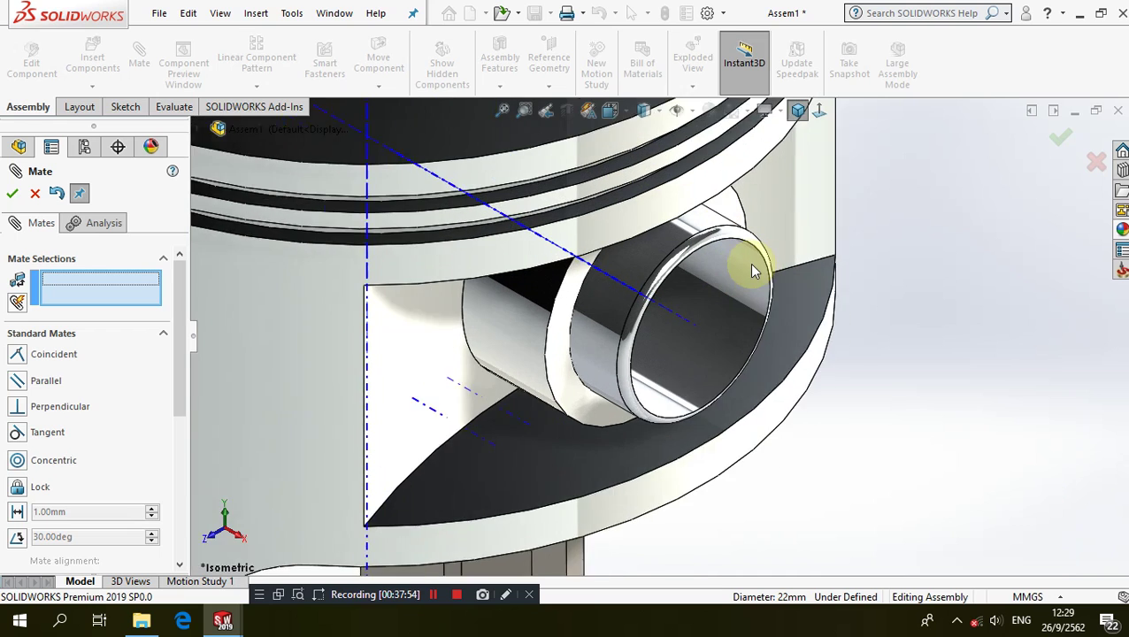
scroll(751, 265, "down", 2)
- Mate the Bush edge coincident with the piston pin boss face so it sits flush
left_click(573, 341)
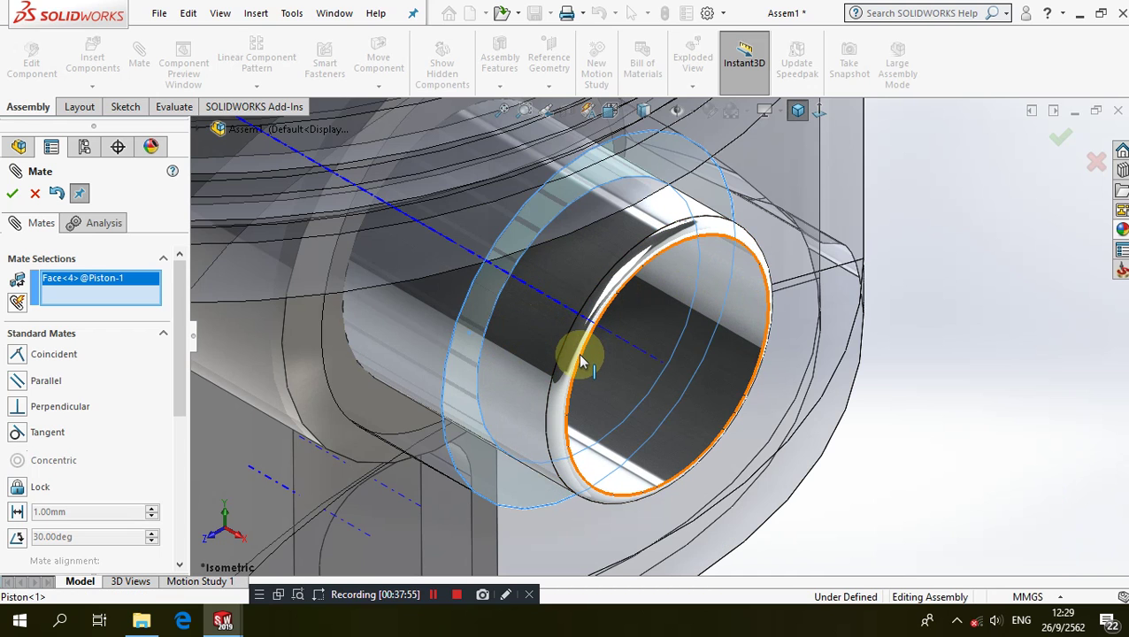
left_click(575, 352)
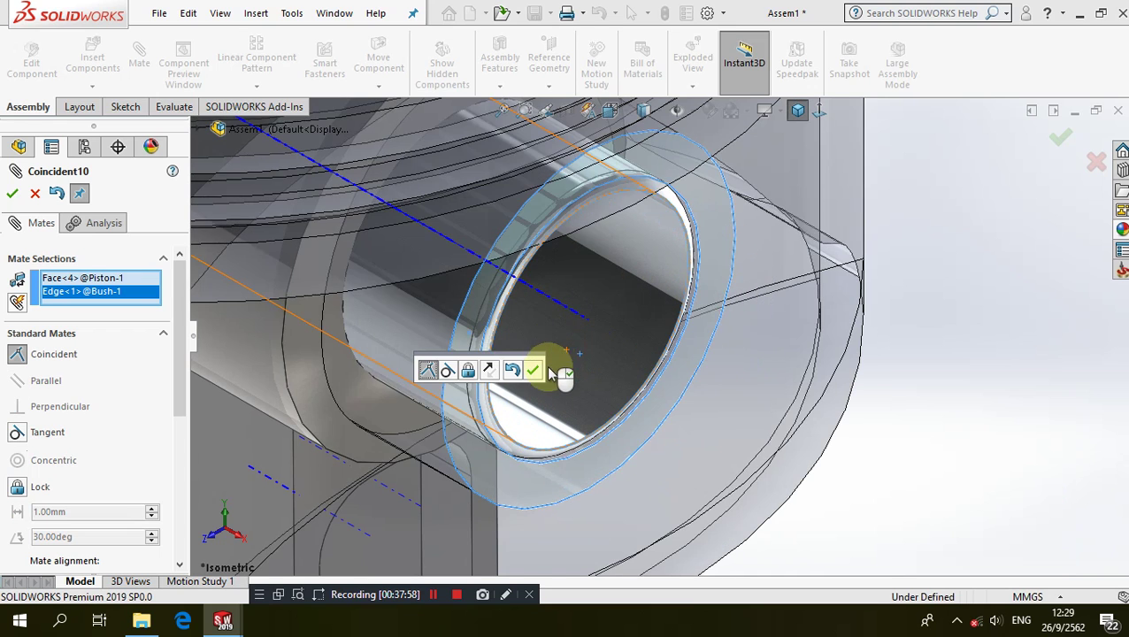
left_click(535, 370)
scroll(575, 363, "up", 3)
scroll(593, 381, "up", 3)
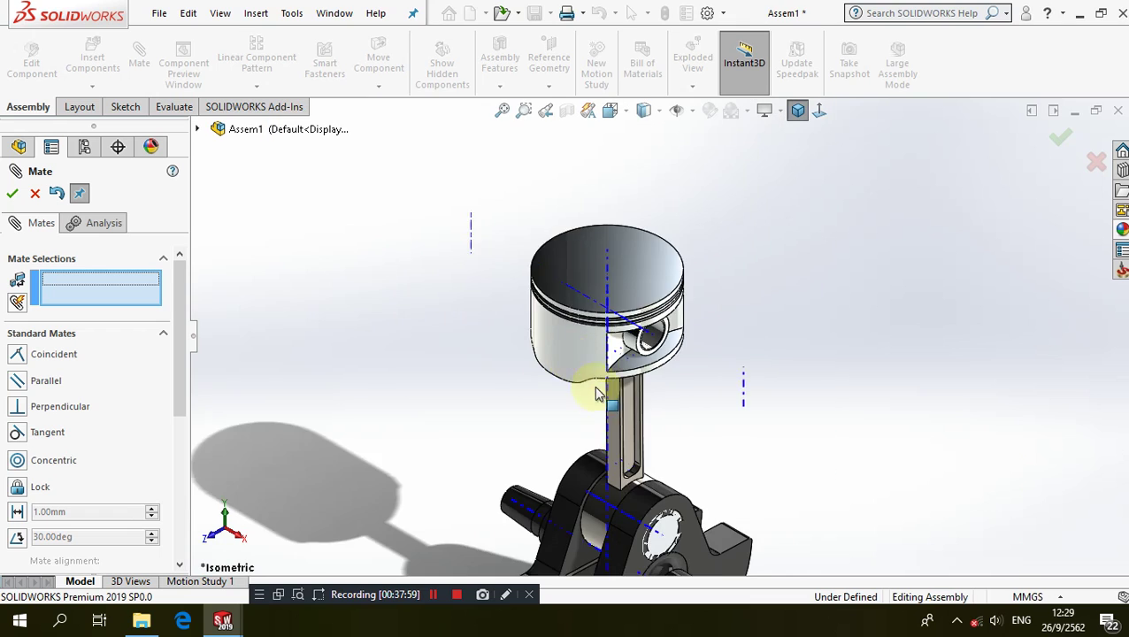
scroll(619, 376, "up", 2)
- Orbit around the piston pin to check how the pin and rod sit
mouse_move(622, 374)
middle_mouse_down()
mouse_move(686, 207)
mouse_move(685, 177)
mouse_move(675, 232)
middle_mouse_up()
scroll(669, 272, "down", 2)
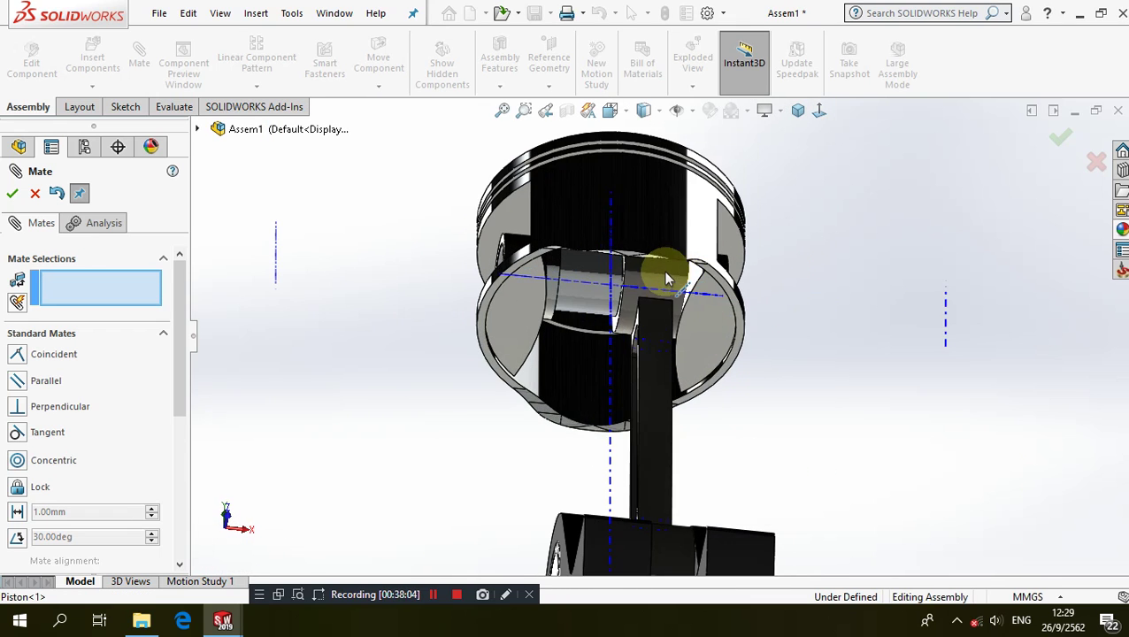
scroll(660, 270, "down", 3)
scroll(602, 319, "down", 2)
mouse_move(570, 336)
middle_mouse_down()
mouse_move(549, 298)
mouse_move(557, 315)
mouse_move(693, 324)
middle_mouse_up()
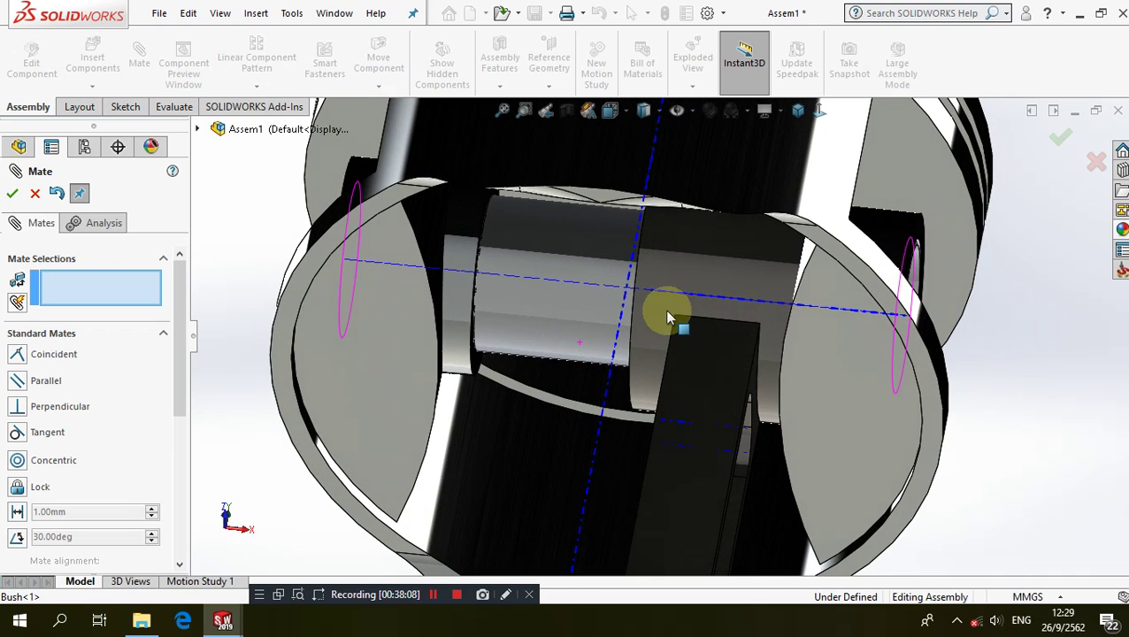
mouse_move(668, 316)
left_mouse_down()
mouse_move(584, 311)
mouse_move(924, 371)
left_mouse_up()
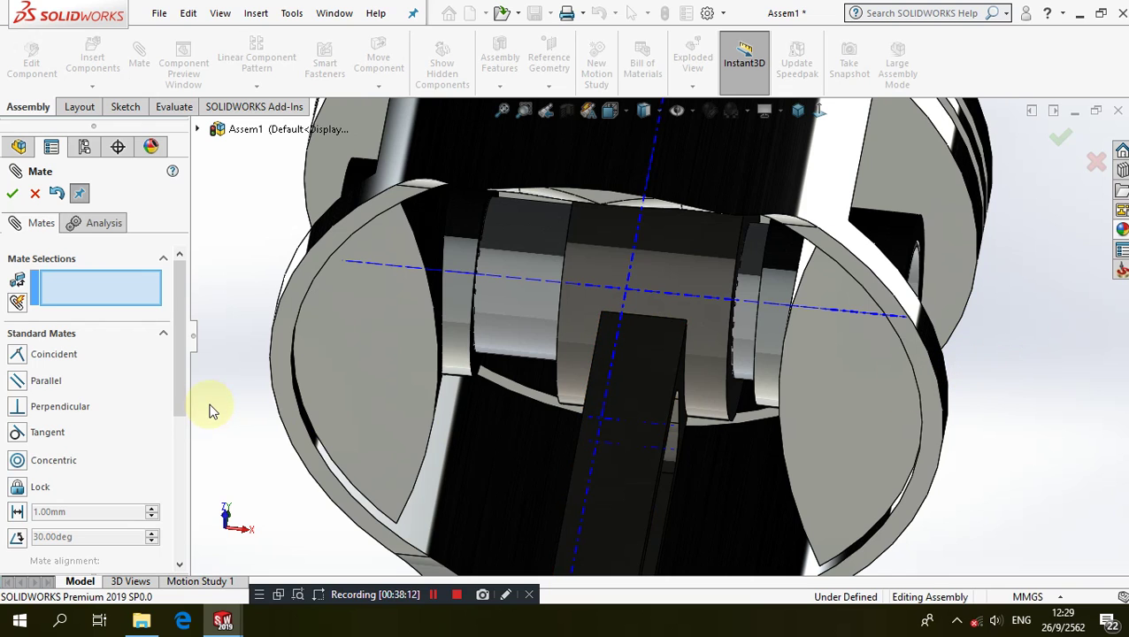
scroll(105, 487, "down", 5)
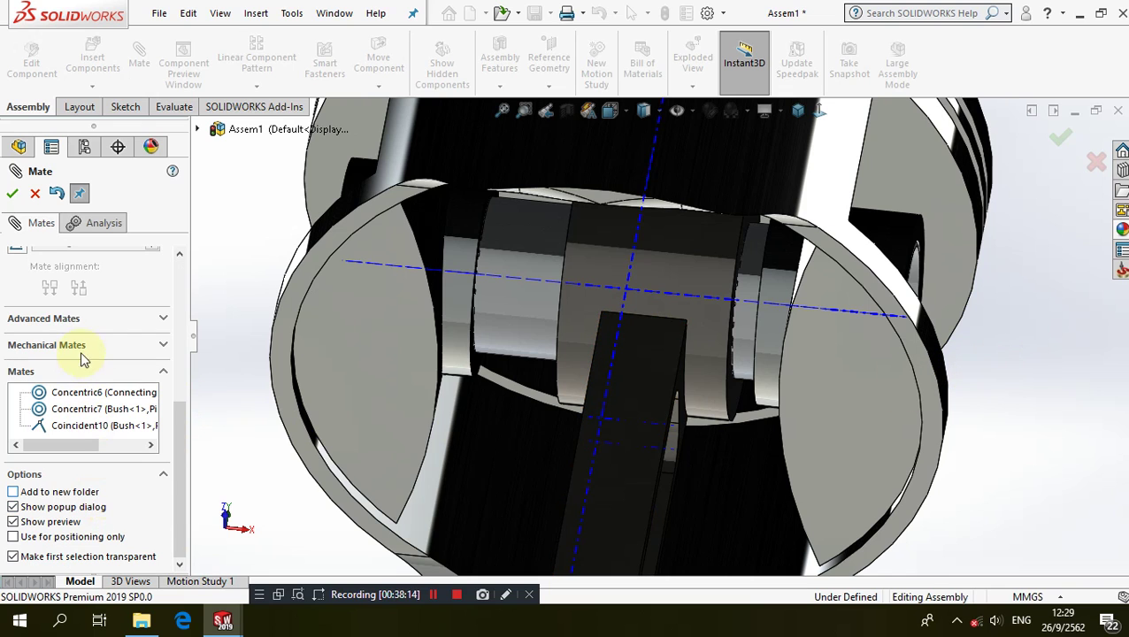
- Start a Width advanced mate using both inner piston boss faces as width references
left_click(71, 321)
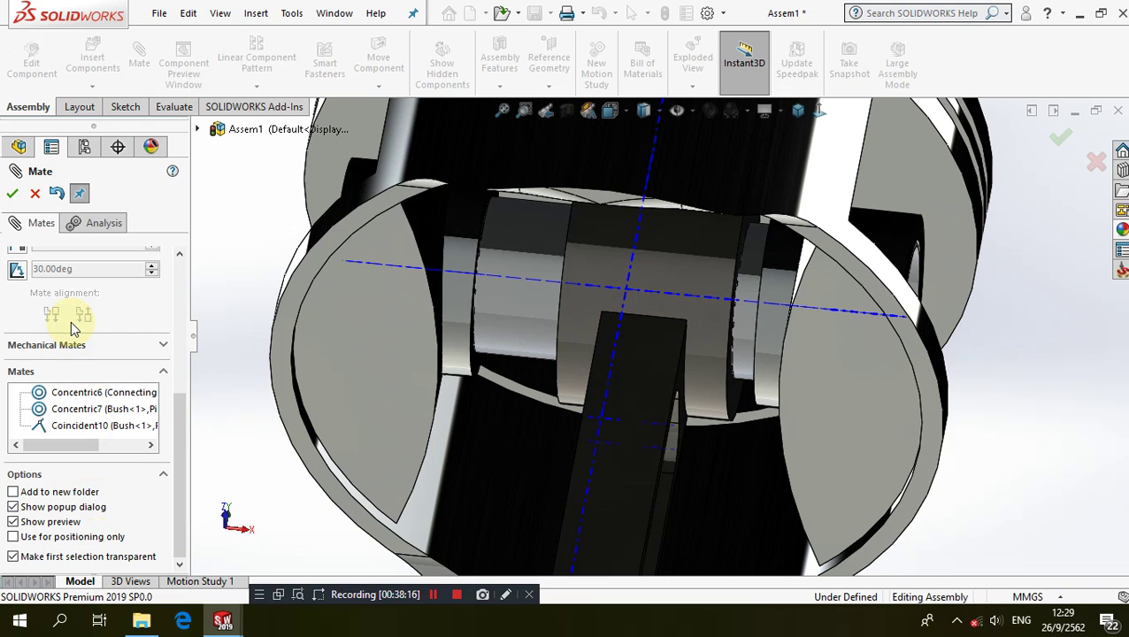
left_click(19, 428)
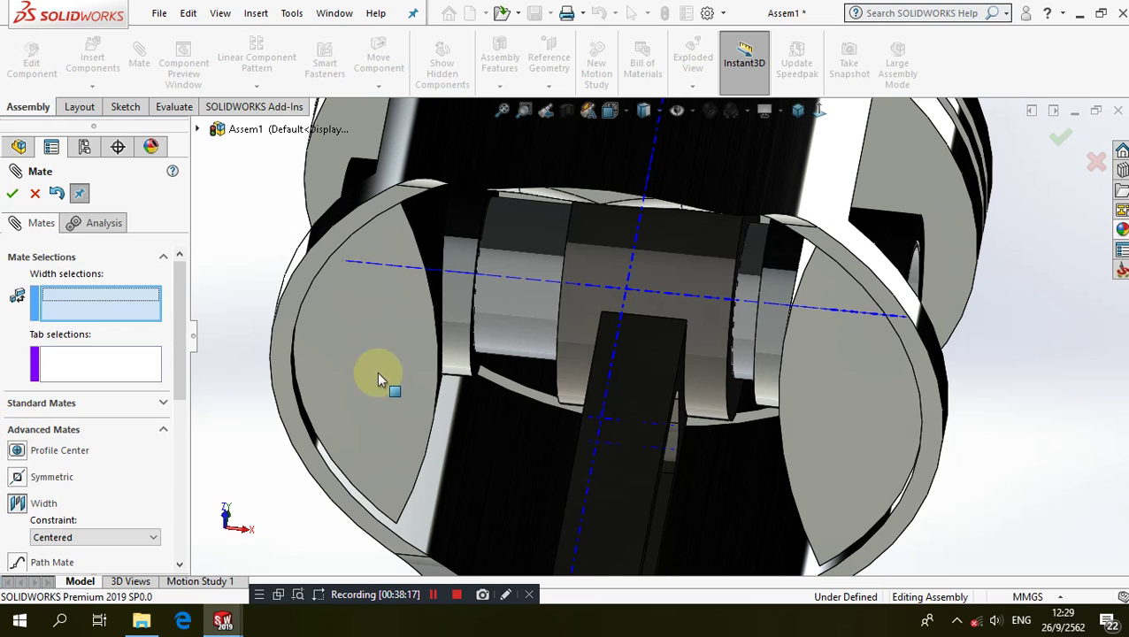
scroll(531, 212, "down", 2)
scroll(522, 223, "down", 2)
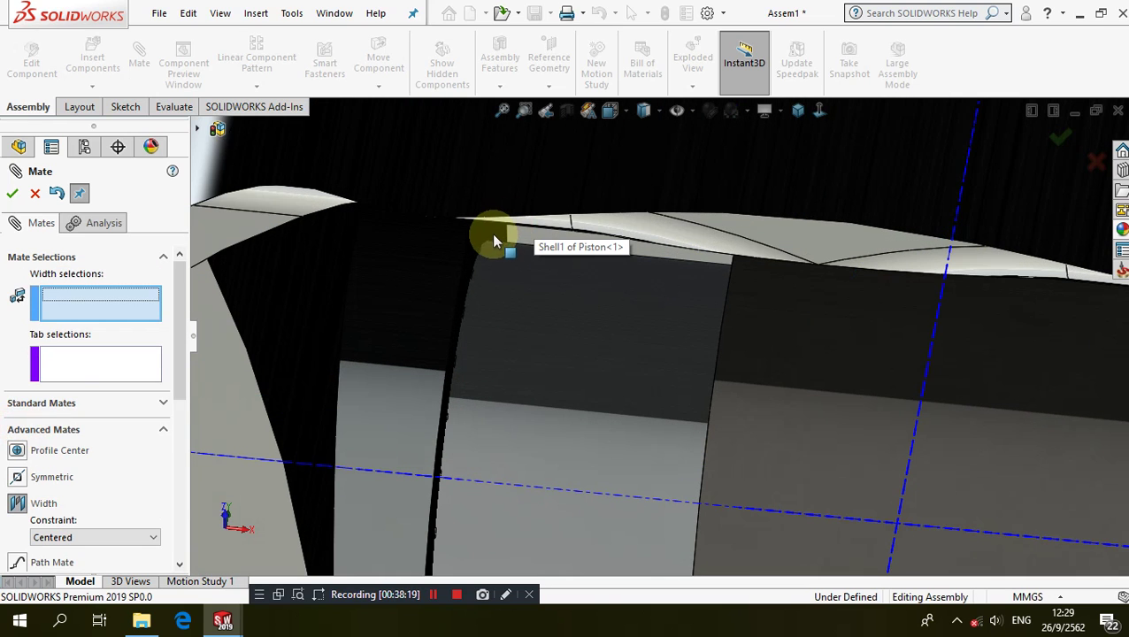
left_click(487, 241)
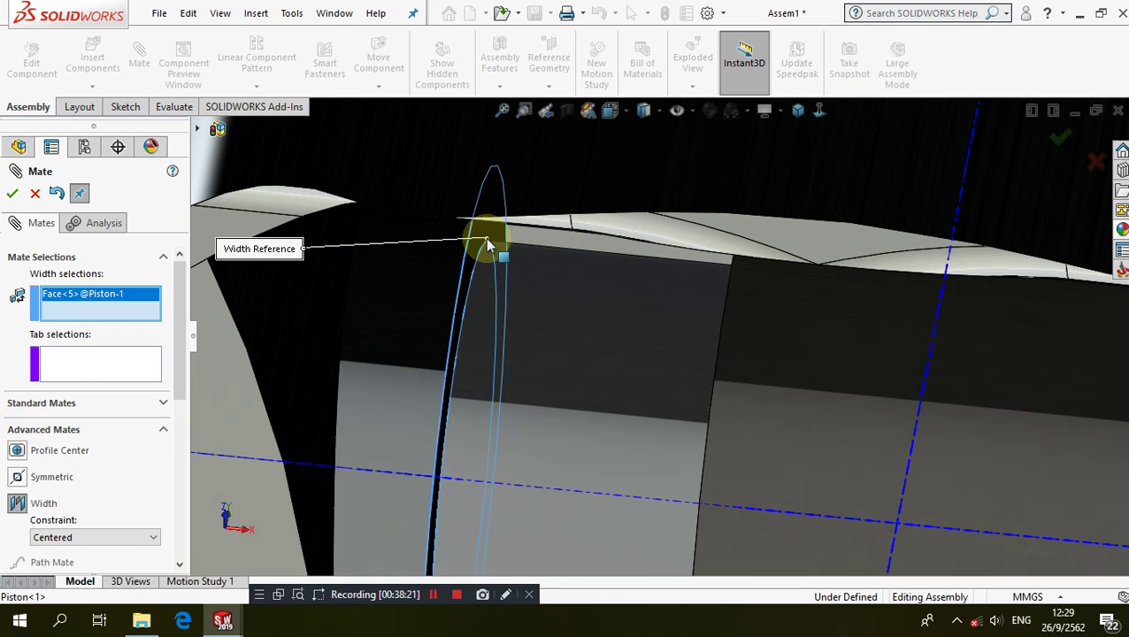
scroll(618, 350, "up", 3)
middle_click_drag(619, 350, 942, 353)
left_click(953, 340)
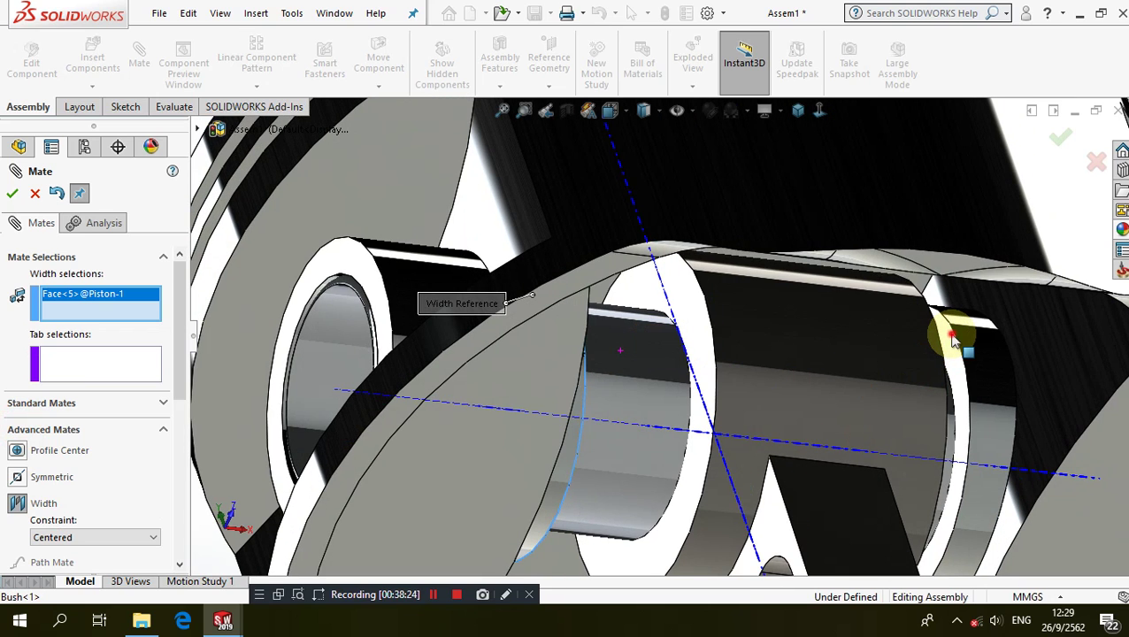
left_click(953, 339)
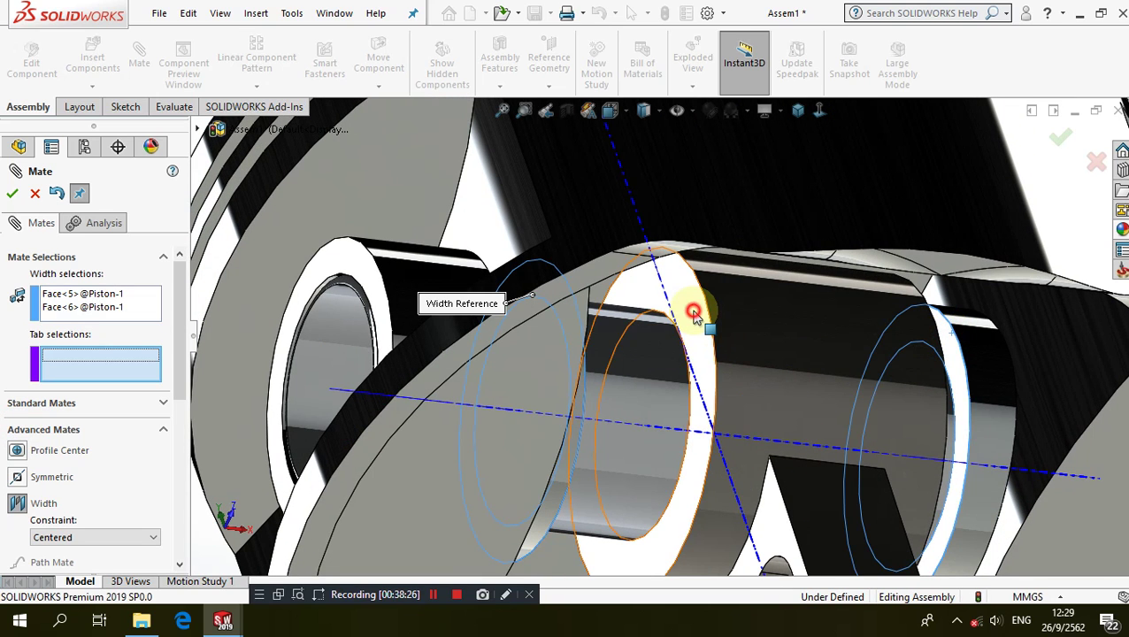
- Add the second connecting rod face as a tab selection, confirm the Width mate, and go isometric
middle_click_drag(675, 297, 668, 299)
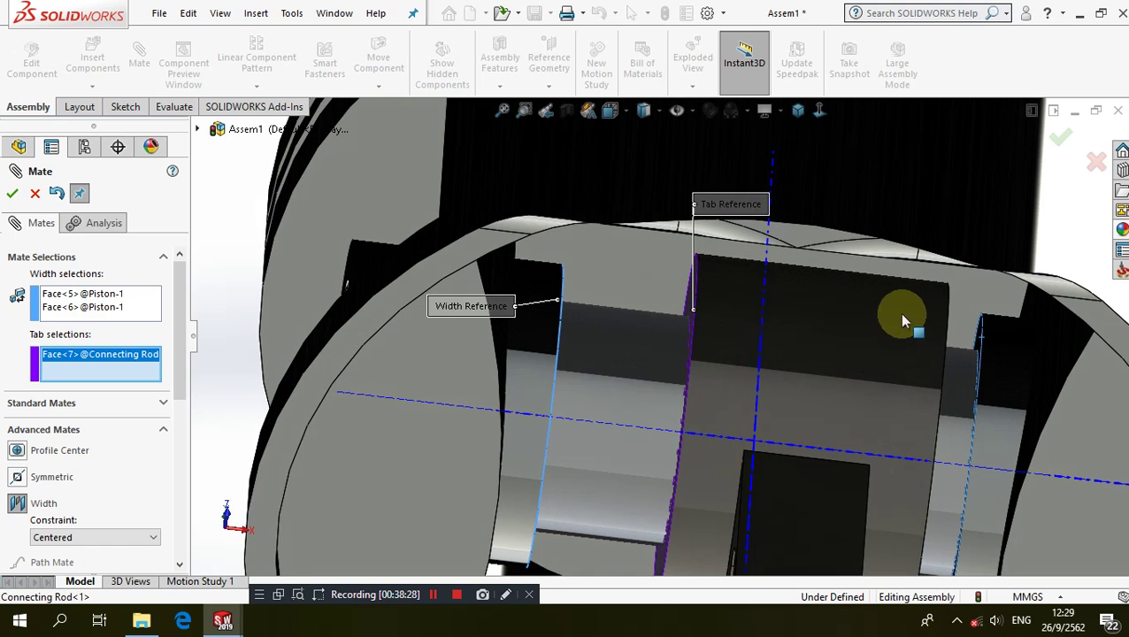
middle_click_drag(903, 316, 926, 315)
left_click(965, 330)
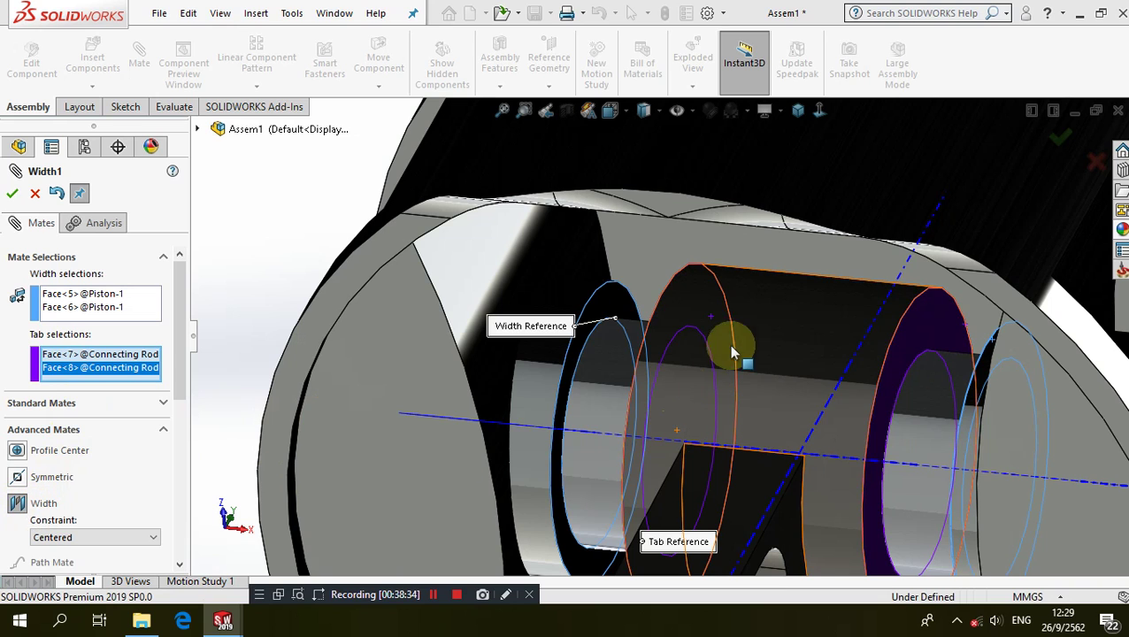
mouse_move(751, 307)
middle_mouse_down()
mouse_move(754, 292)
mouse_move(758, 335)
middle_mouse_up()
key("Return")
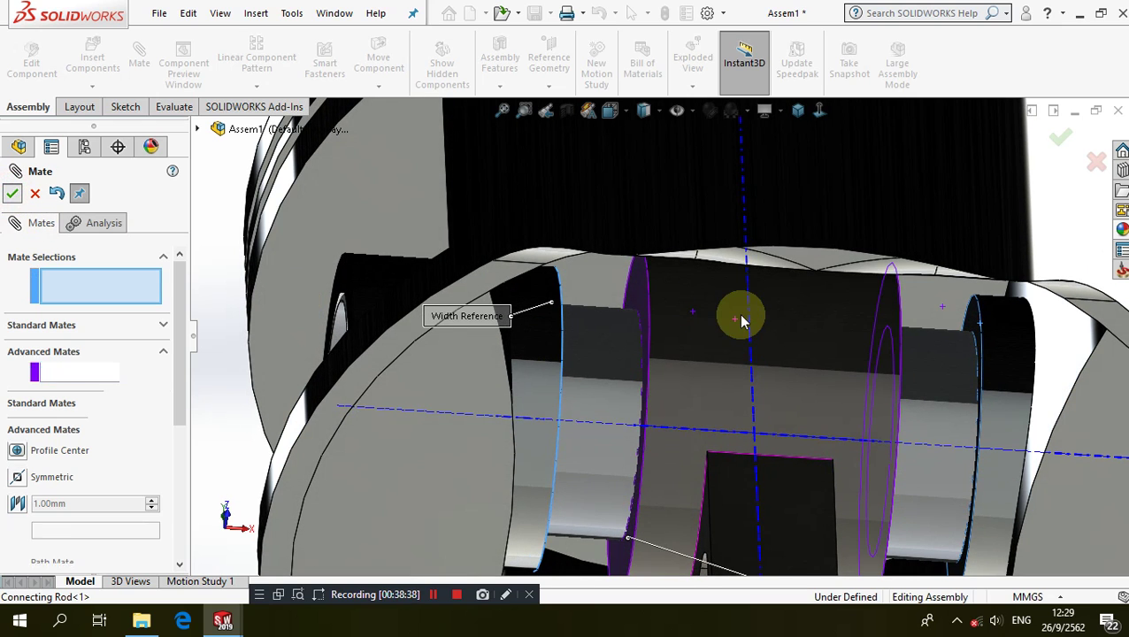
scroll(718, 354, "up", 5)
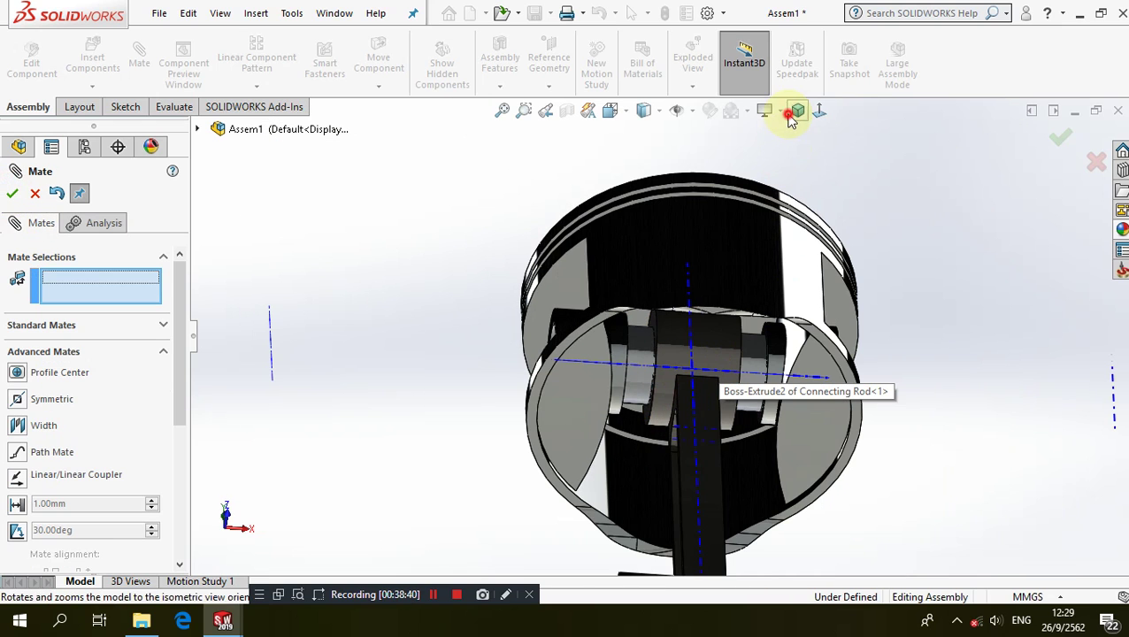
left_click(796, 110)
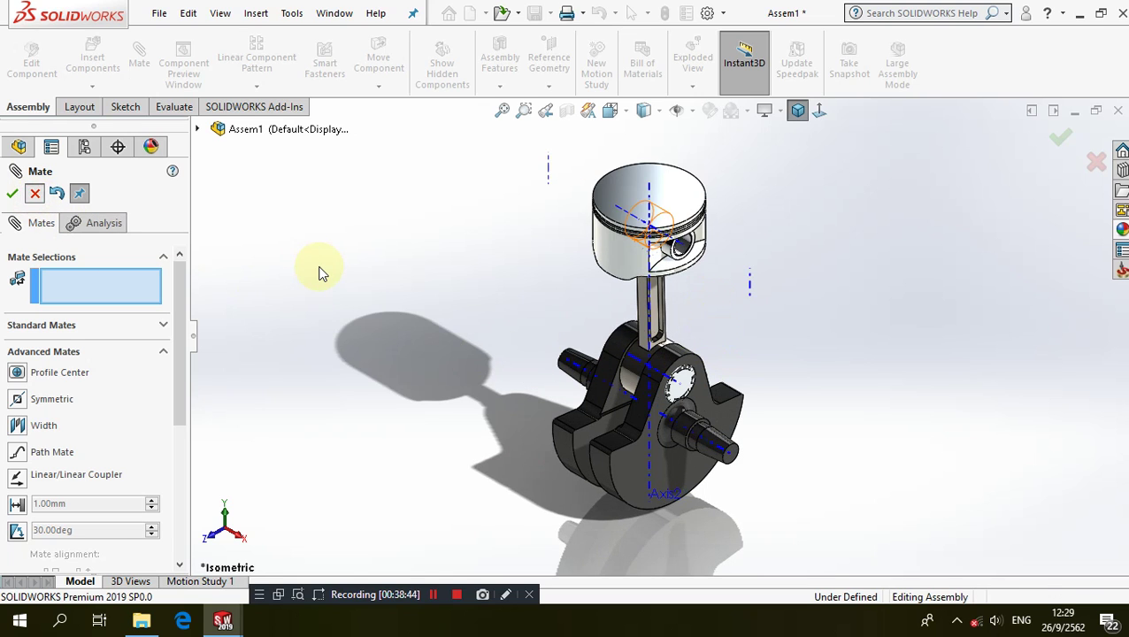
- Edit Crack Sharp<1> in context, saving the assembly as 'Cylinder Engine' when prompted
left_click(11, 480)
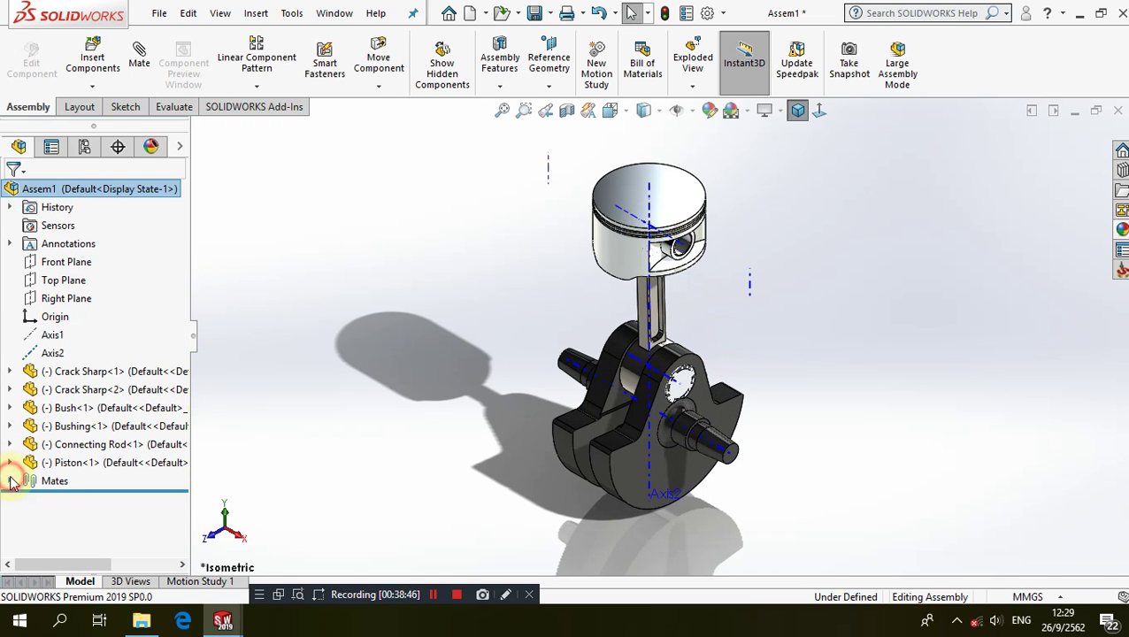
left_click(93, 371)
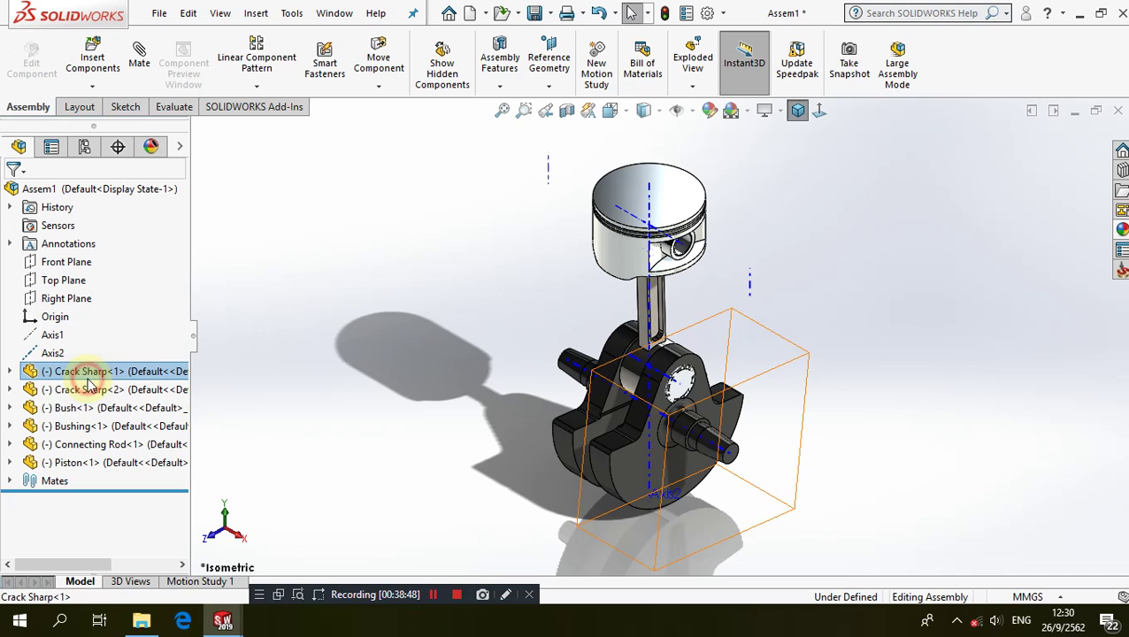
left_click(177, 329)
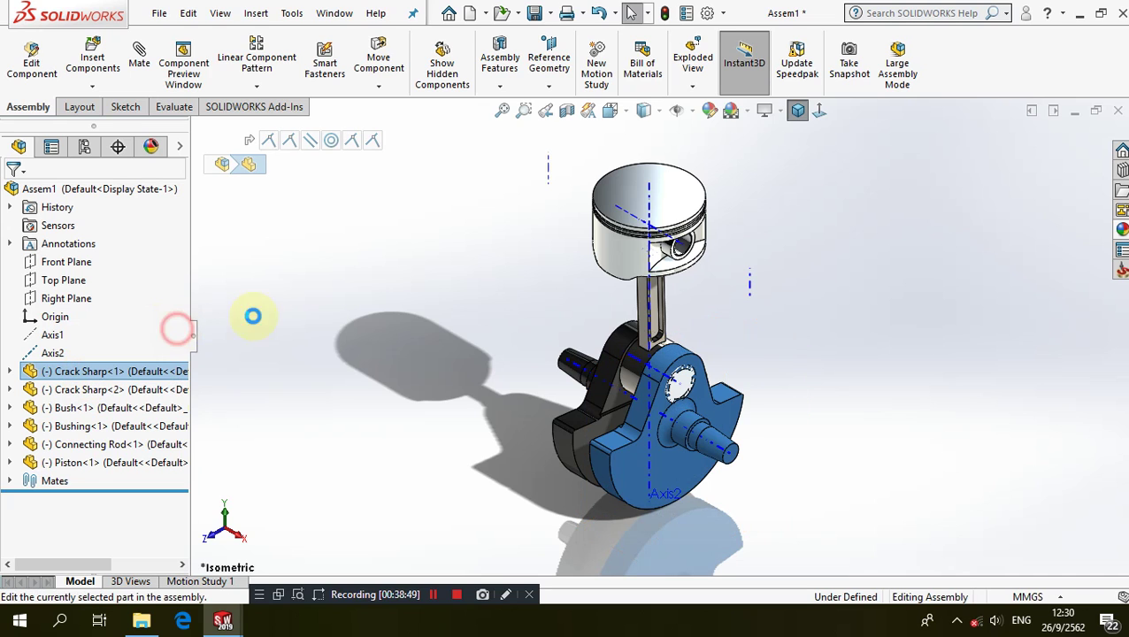
left_click(589, 337)
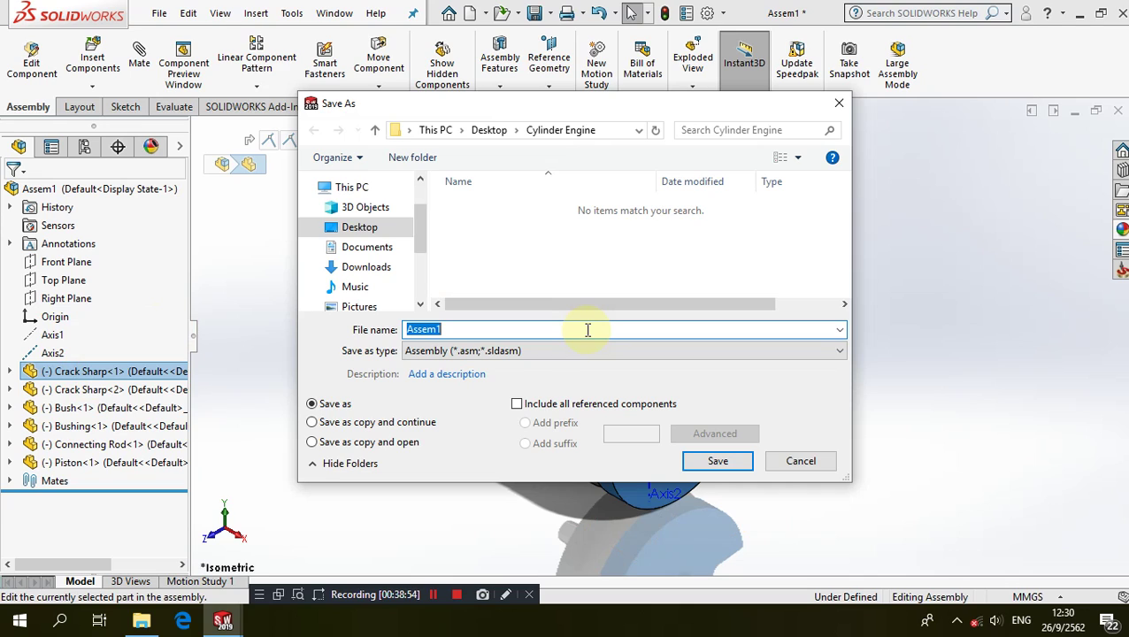
type("Cylinder Engine")
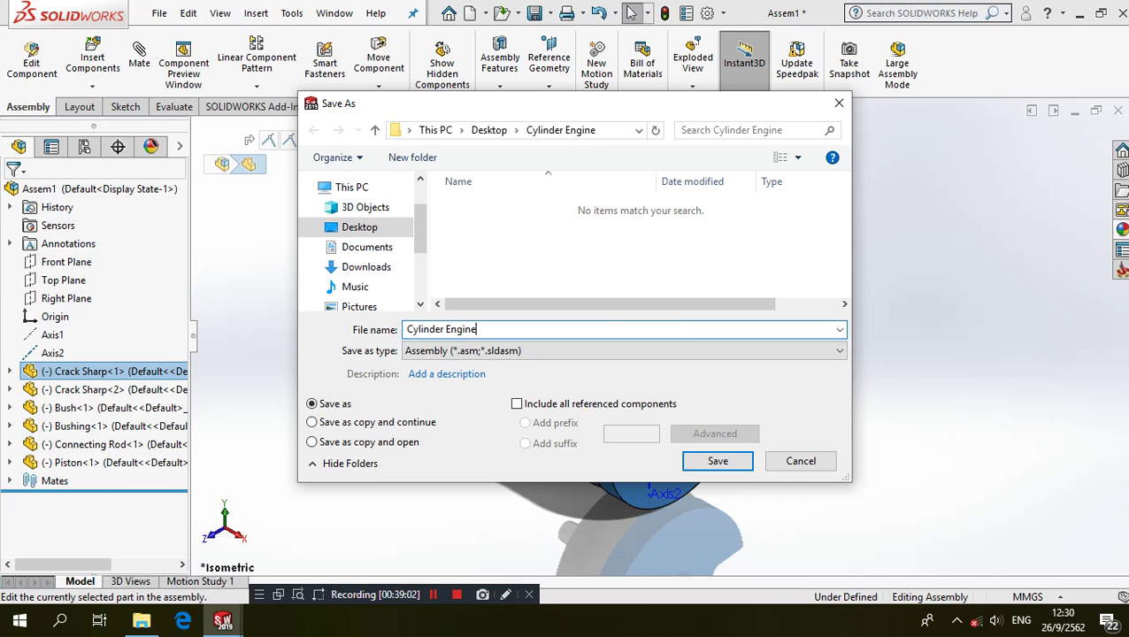
left_click(718, 461)
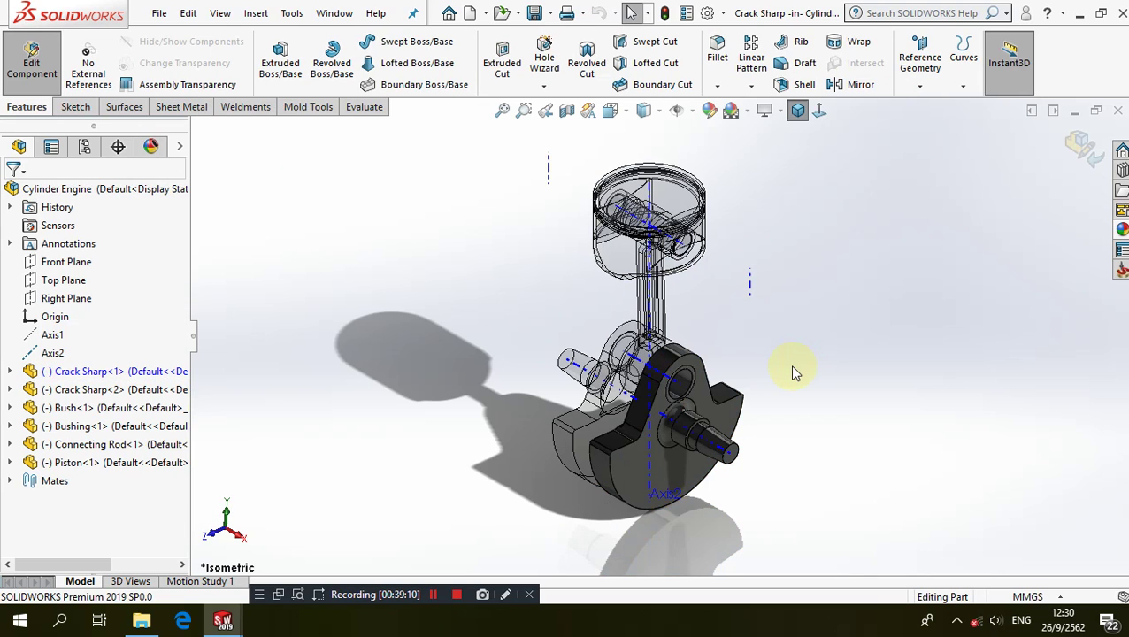
- Expand Crack Sharp<1>'s Boss-Extrude1 and open Sketch1 for editing
left_click(9, 372)
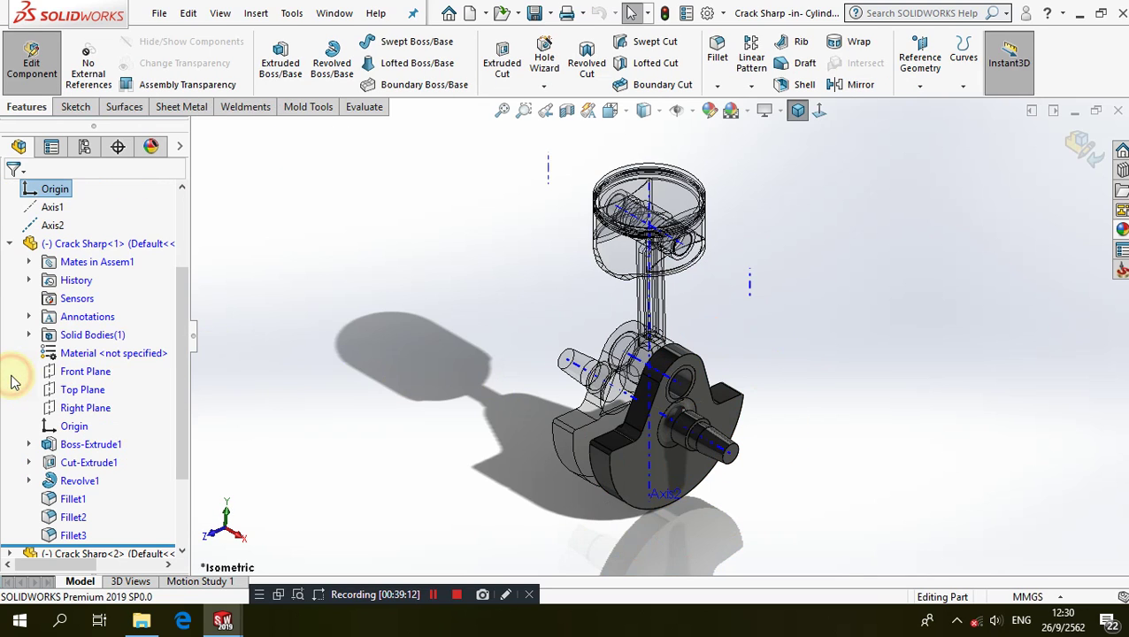
left_click(29, 463)
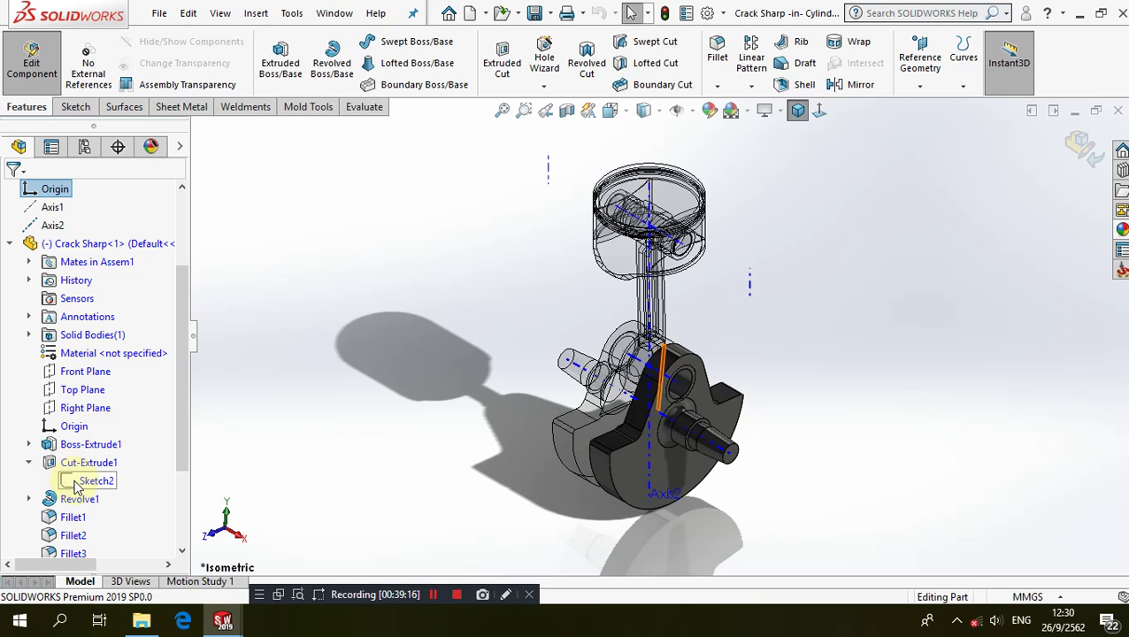
scroll(77, 507, "down", 2)
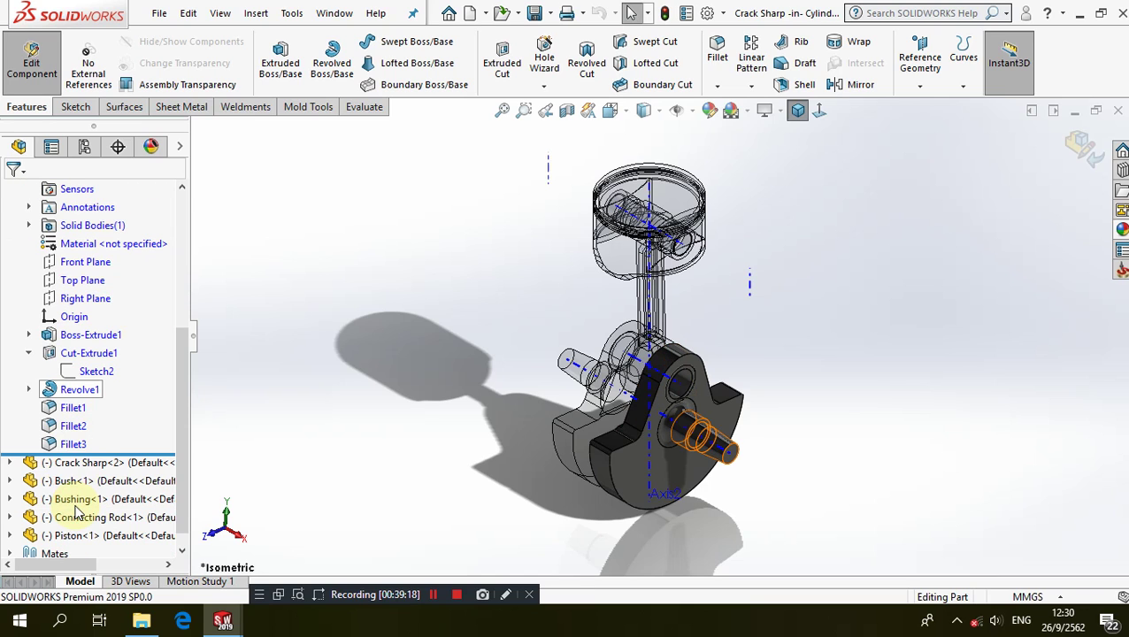
left_click(29, 336)
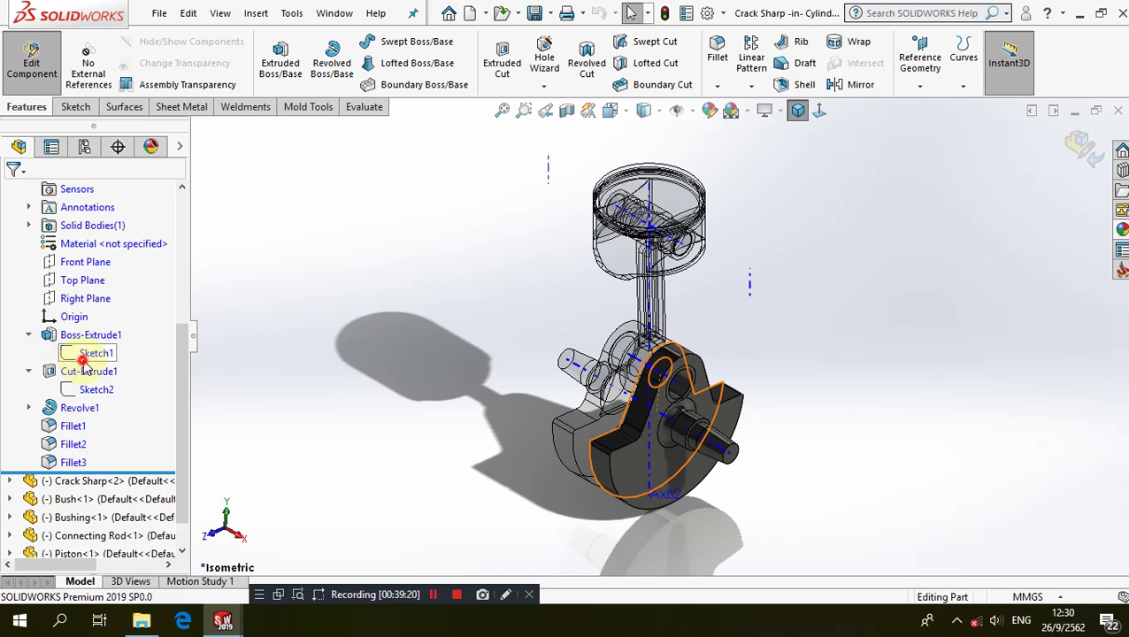
left_click(89, 354)
left_click(98, 311)
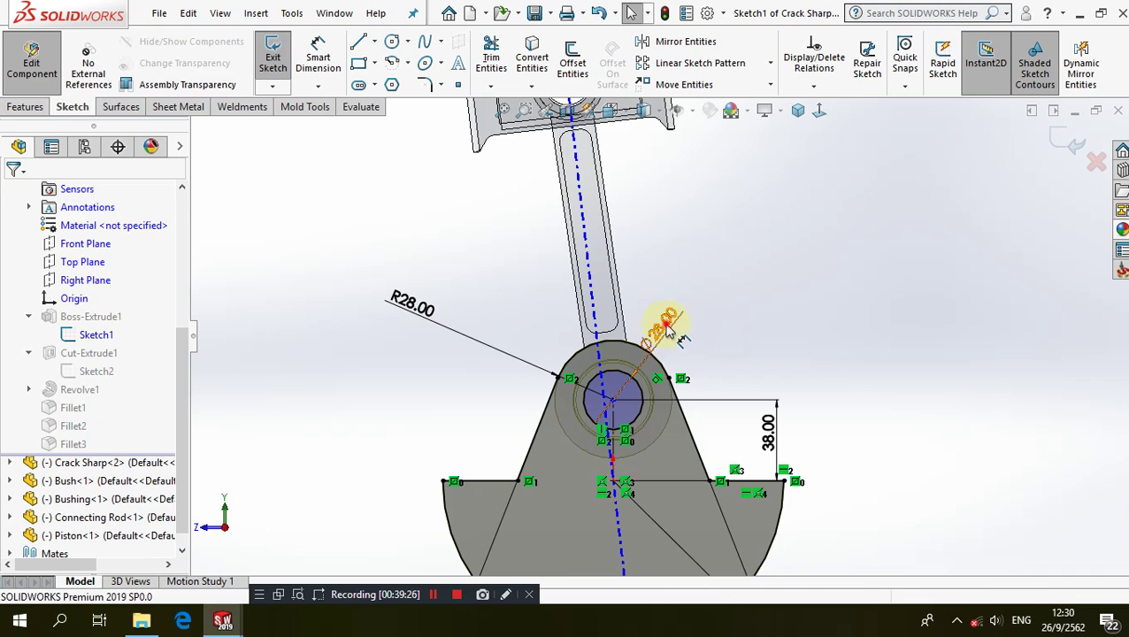
- Change the Ø28.00 hole dimension to Ø38, rebuild, and return to the assembly
left_click(665, 324)
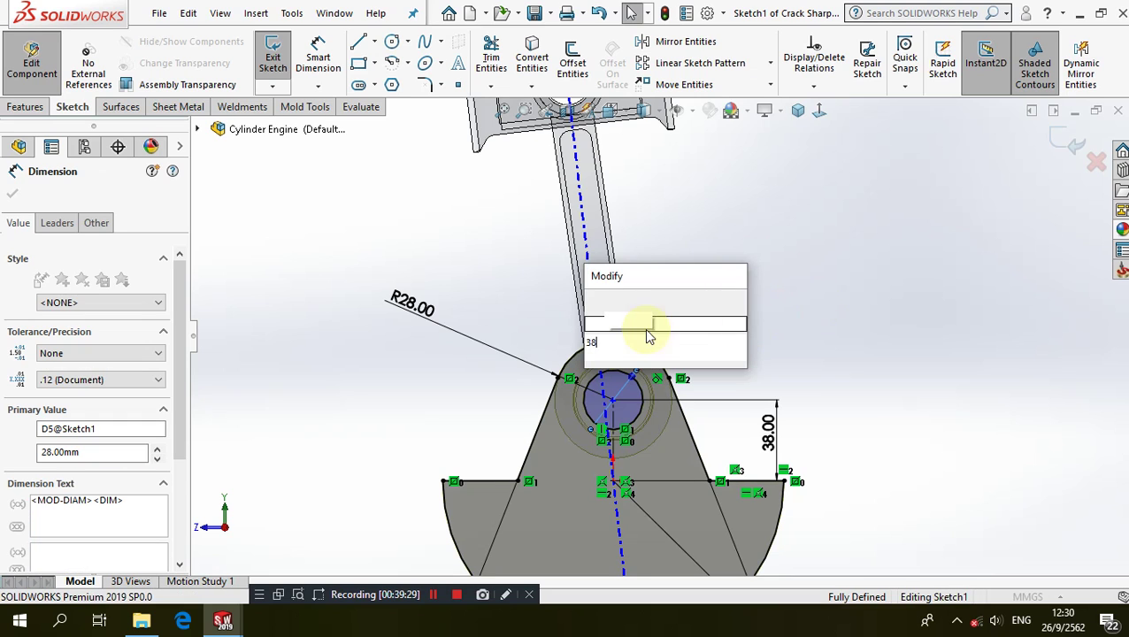
key("Escape")
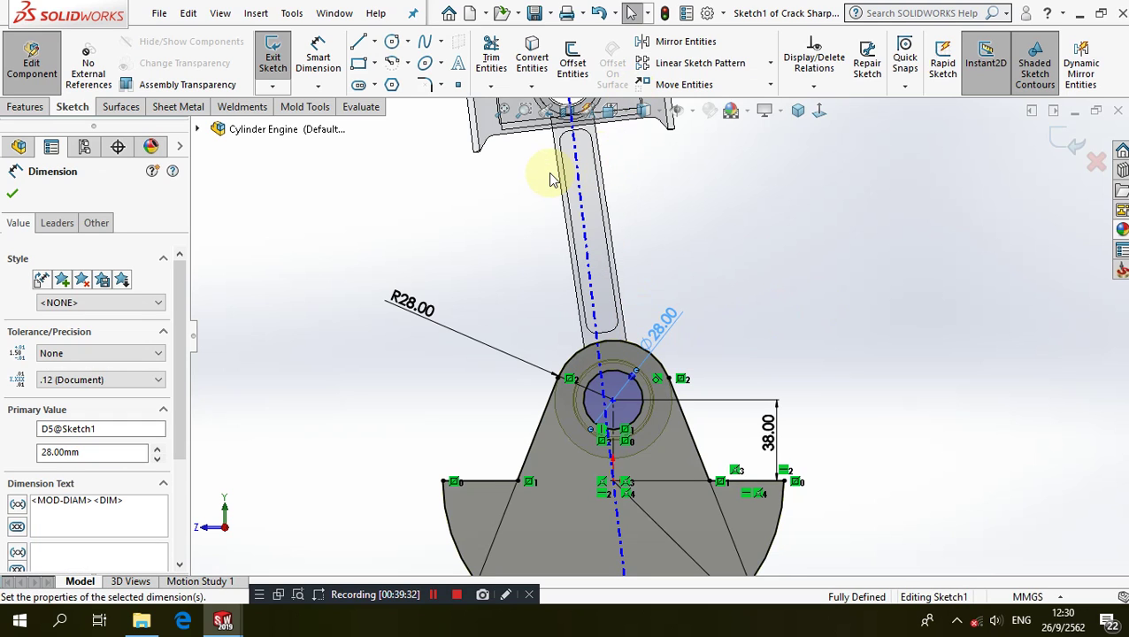
left_click(550, 180)
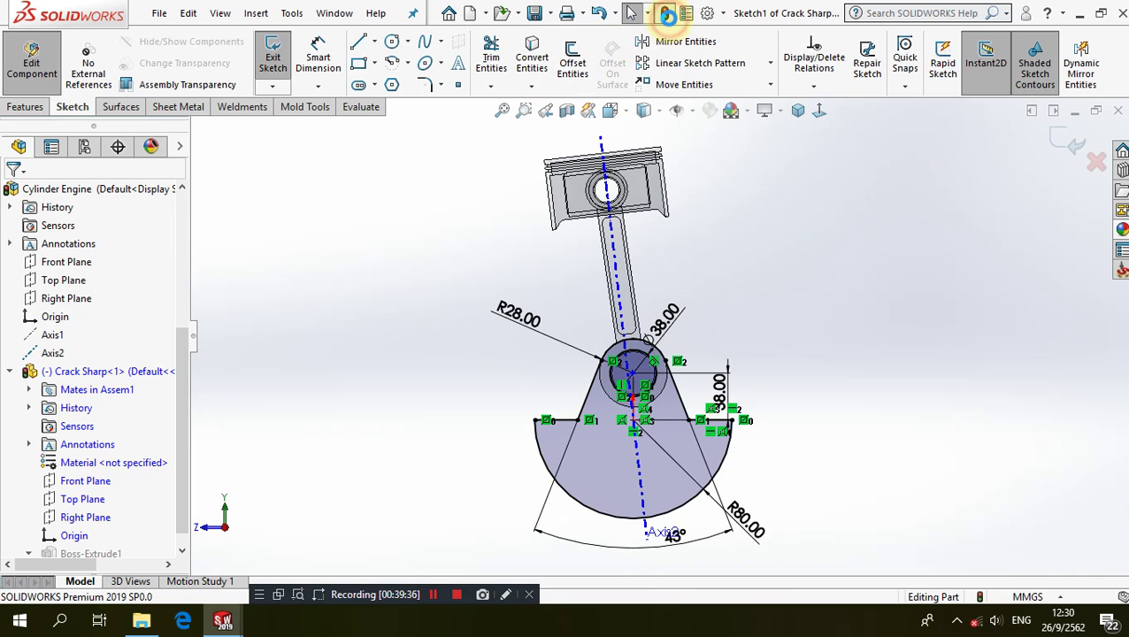
left_click(666, 13)
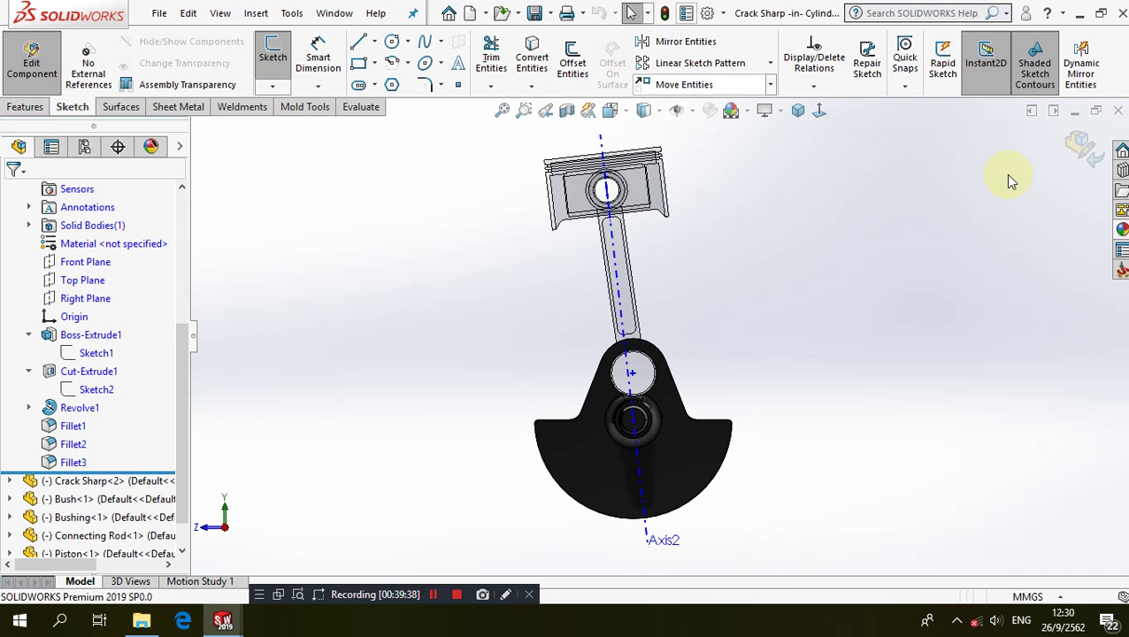
left_click(1087, 148)
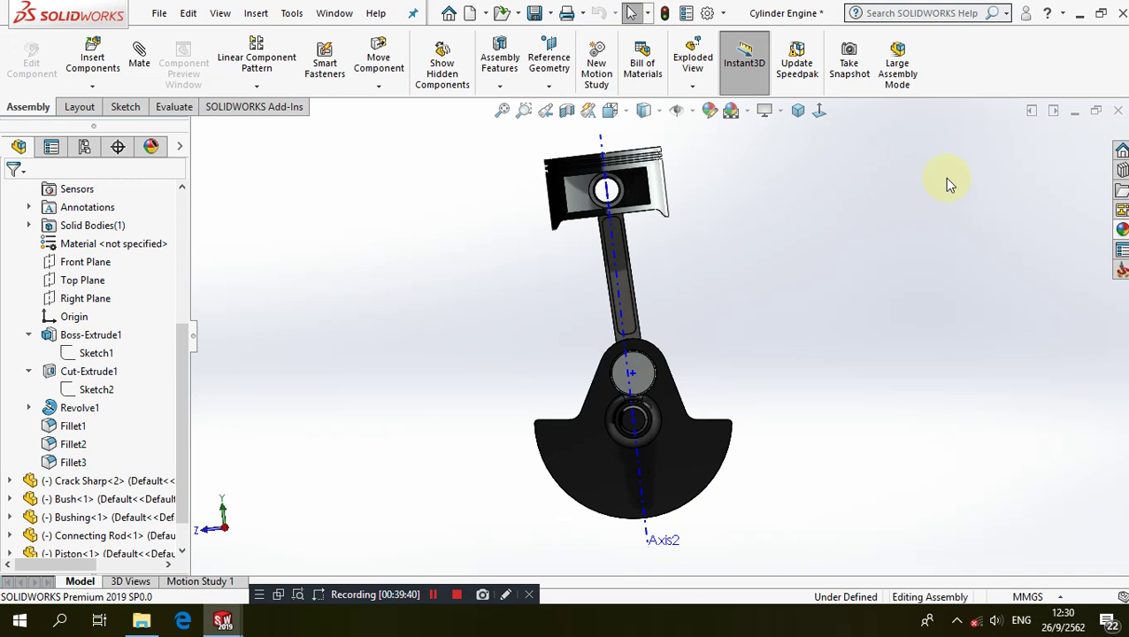
- In isometric view, drag the crank to a new angle so the piston lowers, then deselect
left_click(798, 111)
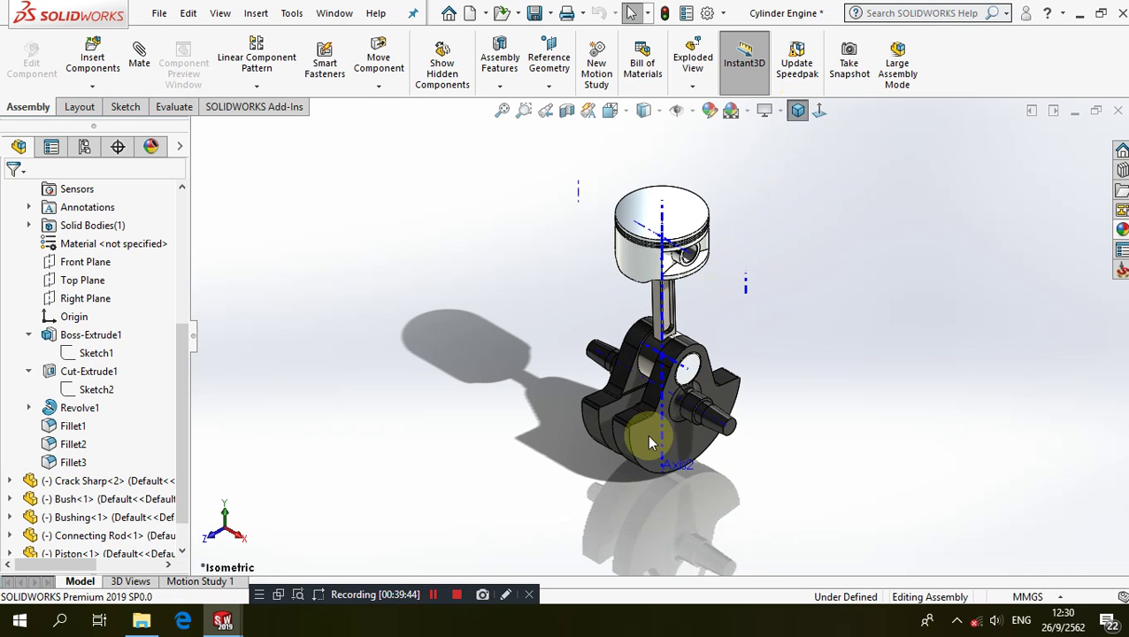
left_click(594, 467)
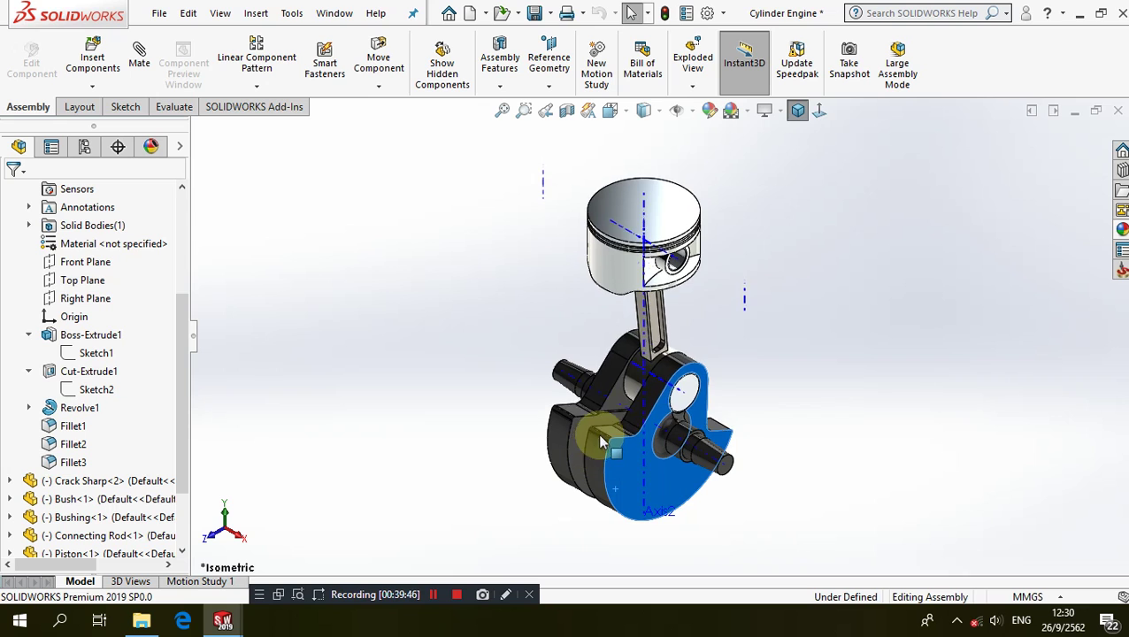
mouse_move(600, 442)
left_mouse_down()
mouse_move(630, 396)
mouse_move(727, 448)
mouse_move(537, 428)
left_mouse_up()
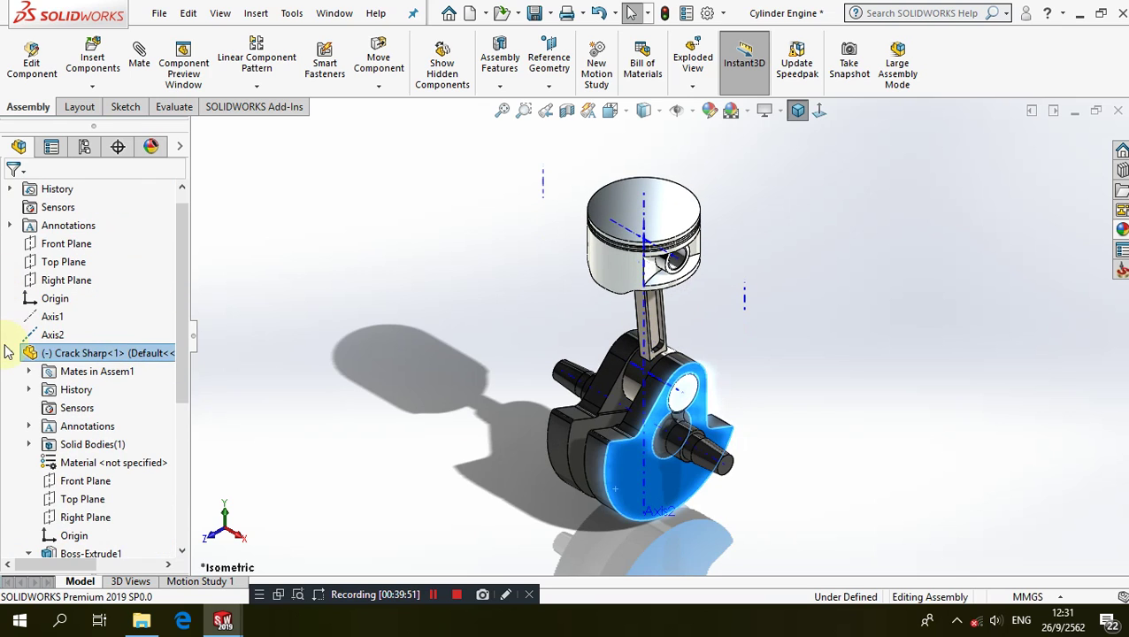
left_click(9, 354)
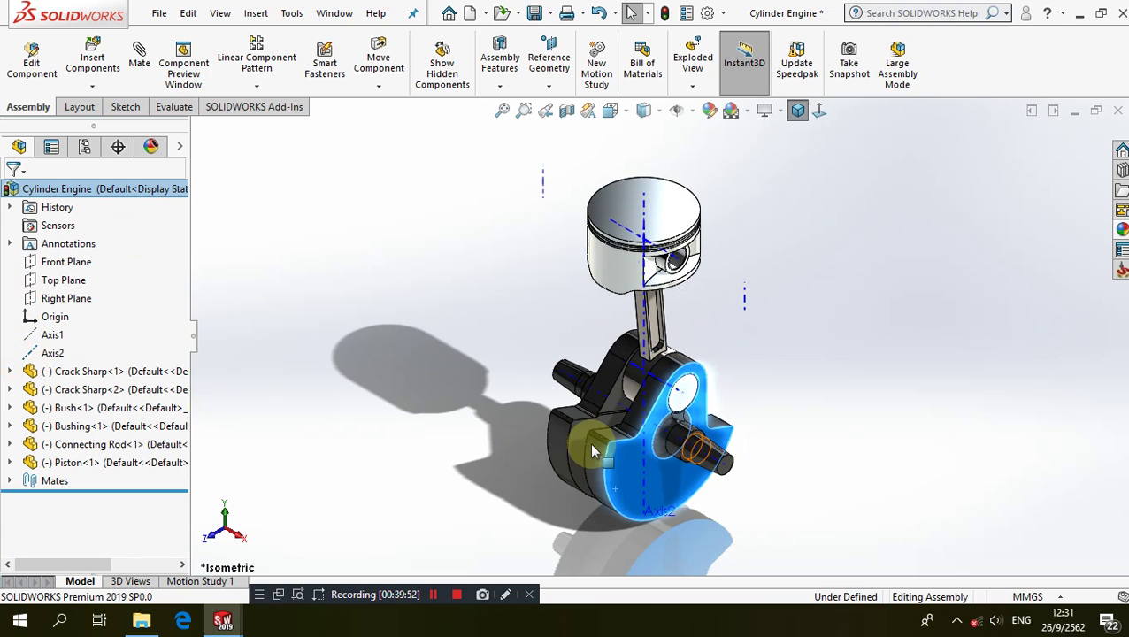
left_click(214, 567)
- Switch to the Motion Study 1 timeline and turn the crank about its axis
left_click(200, 581)
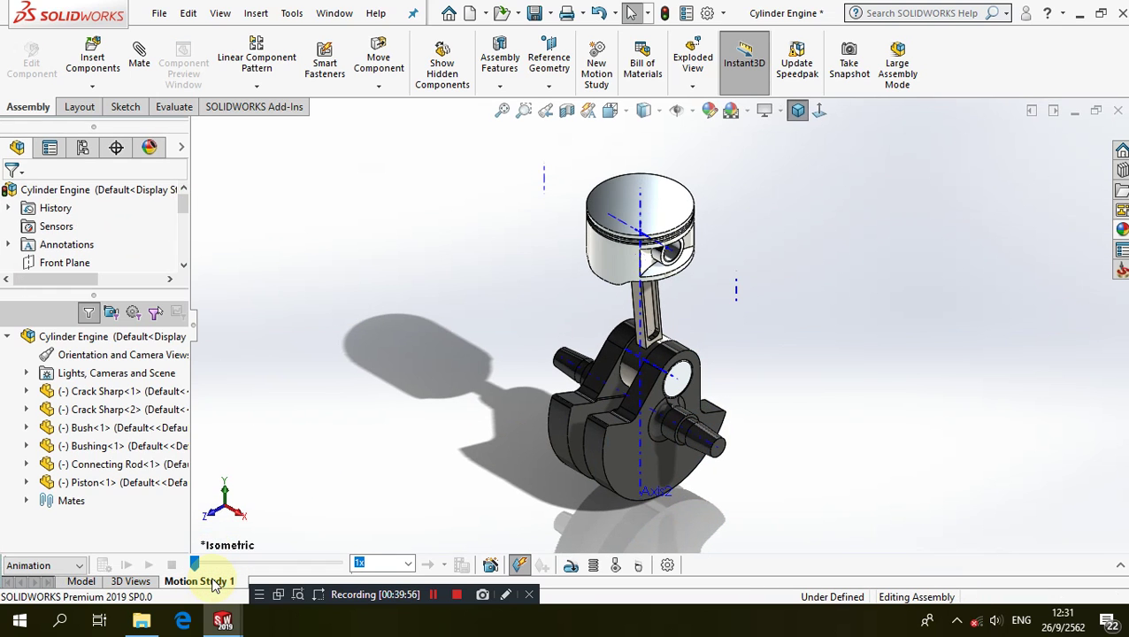
scroll(699, 381, "down", 1)
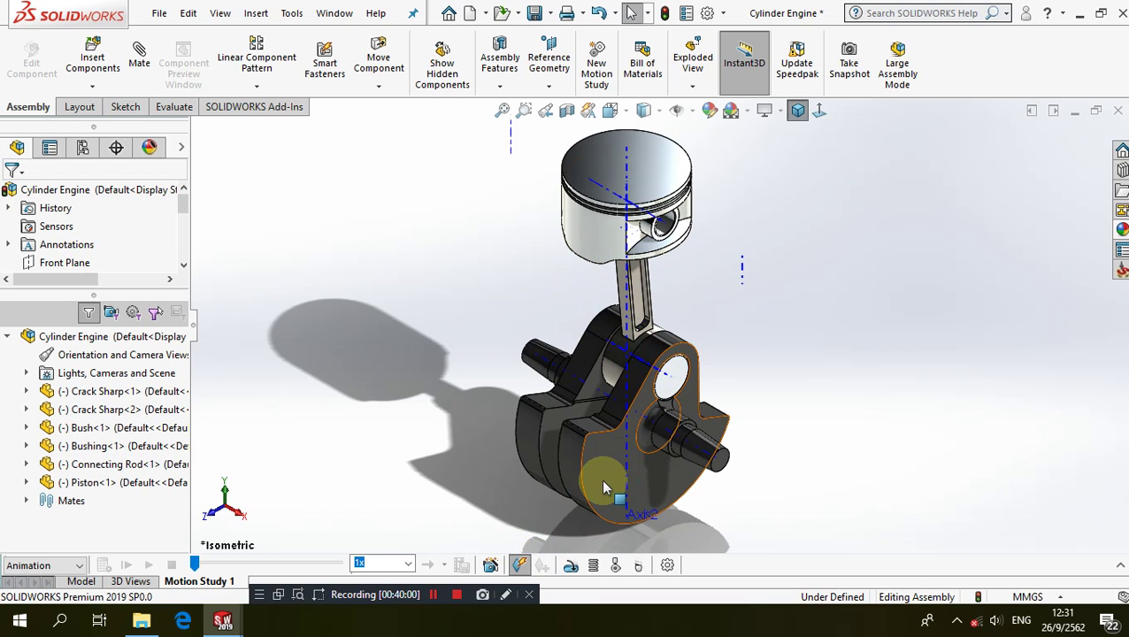
mouse_move(580, 421)
left_mouse_down()
mouse_move(571, 478)
mouse_move(849, 489)
left_mouse_up()
left_click(849, 489)
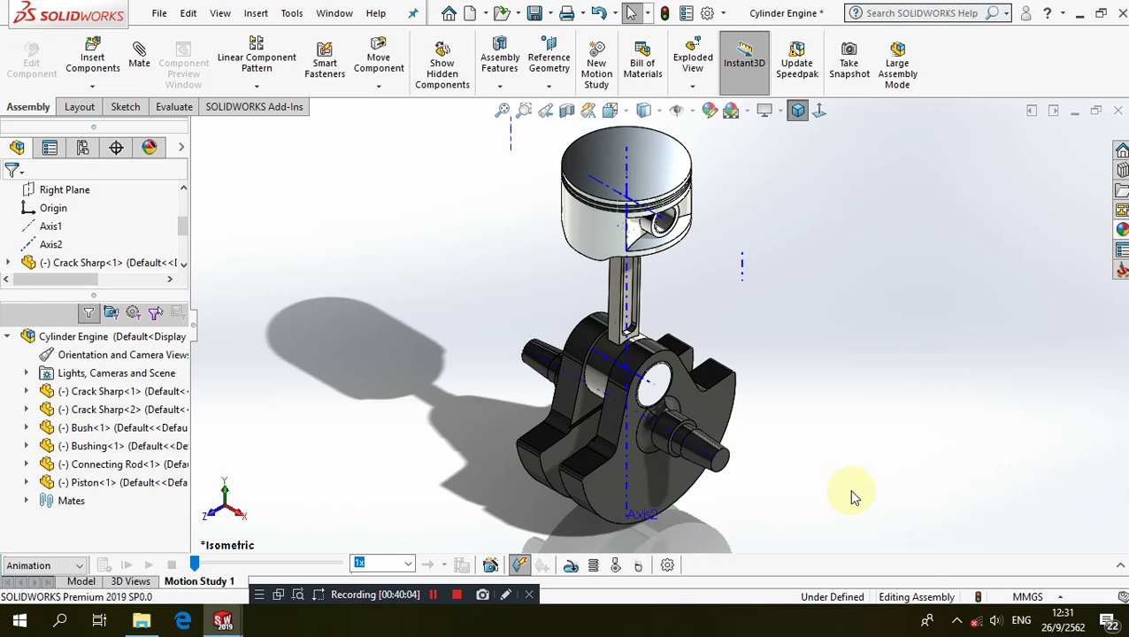
- Add a 100 RPM constant-speed rotary motor on the crankshaft edge as RotaryMotor1
left_click(575, 567)
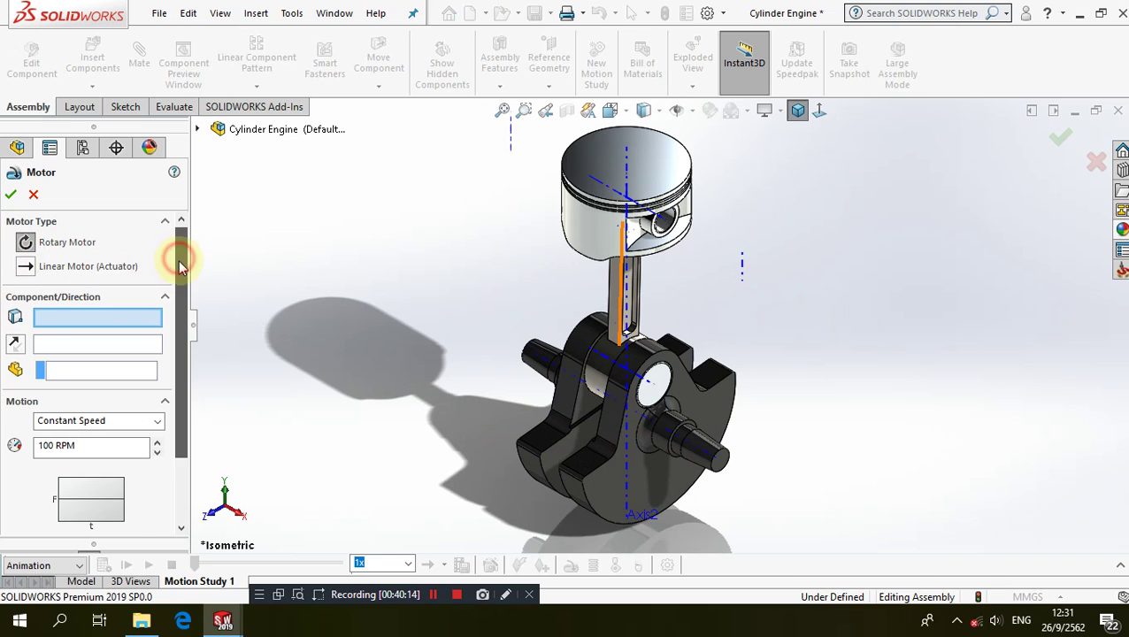
scroll(177, 255, "down", 1)
scroll(778, 416, "down", 2)
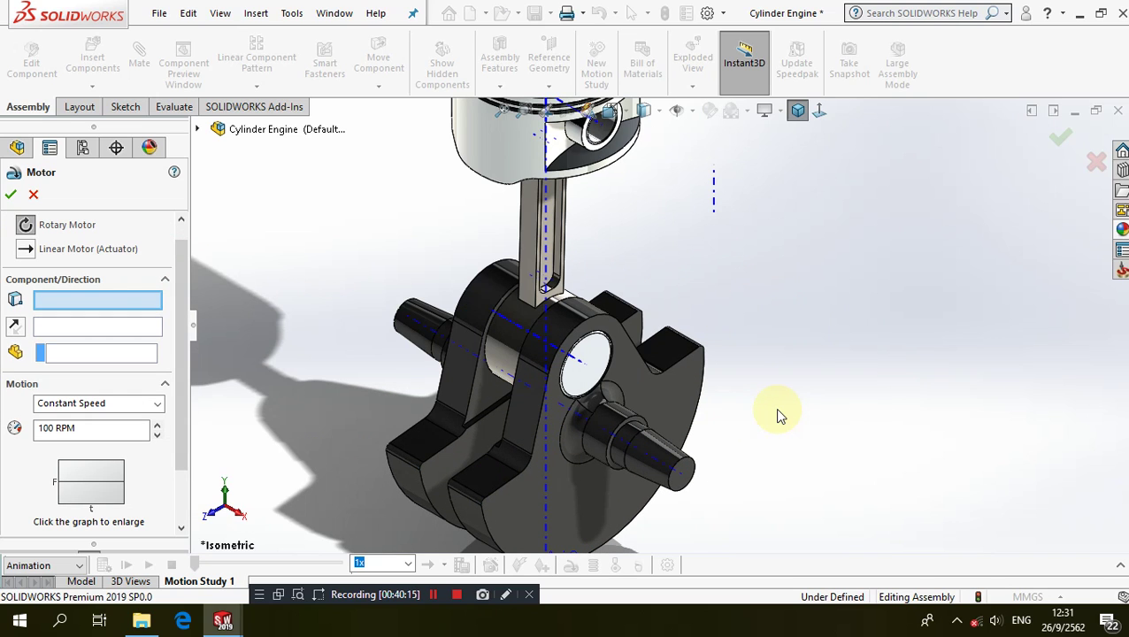
left_click(696, 469)
scroll(741, 367, "up", 2)
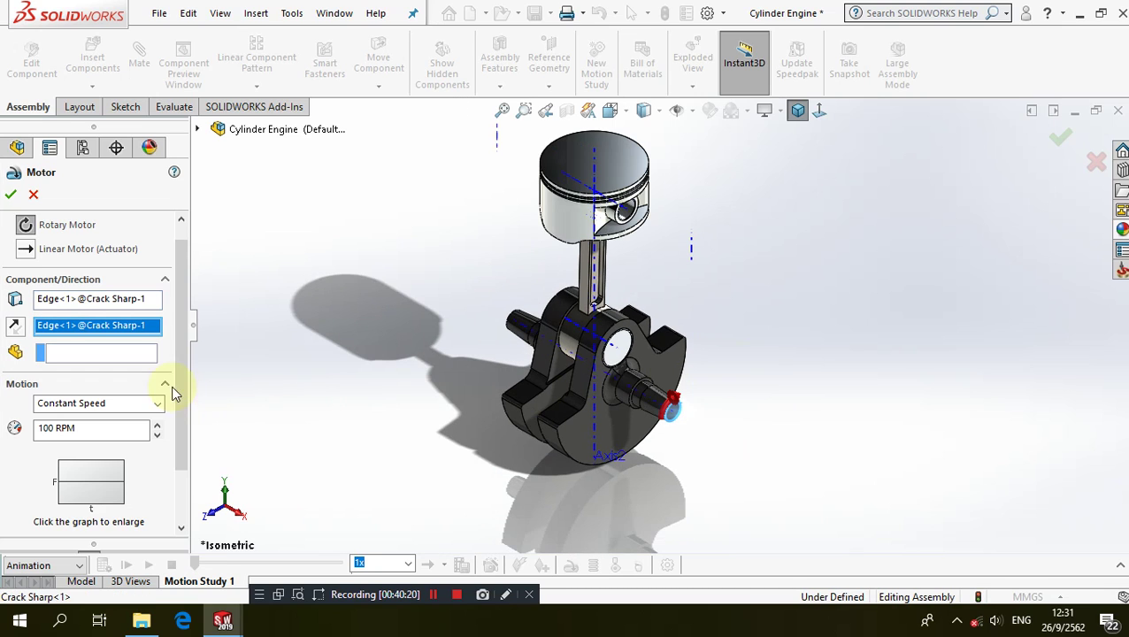
left_click_drag(175, 318, 176, 369)
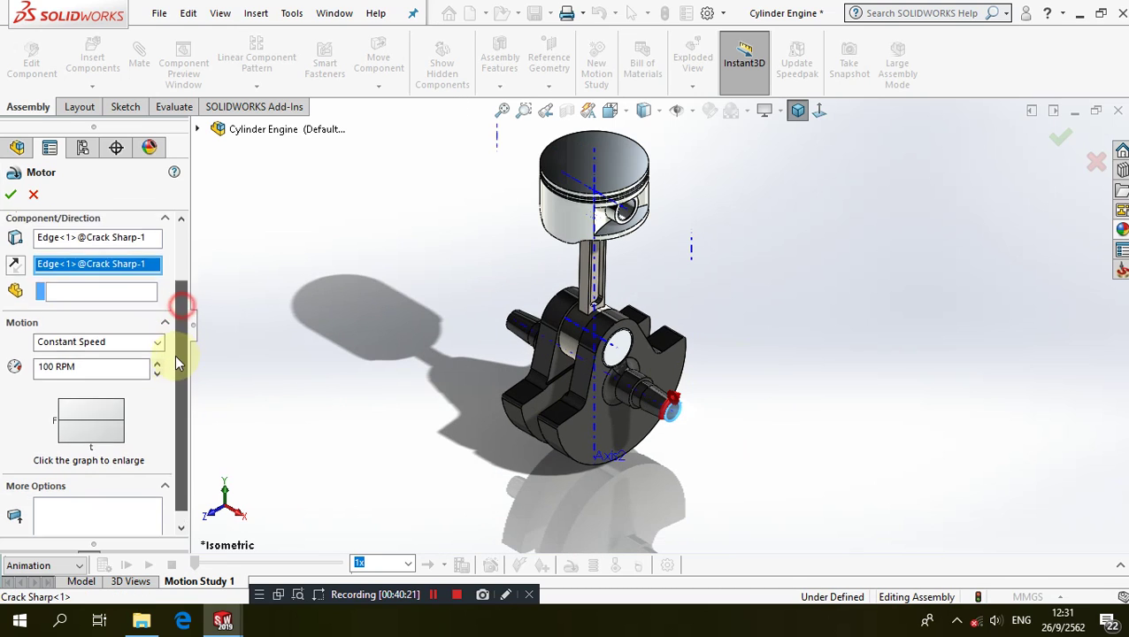
left_click(9, 197)
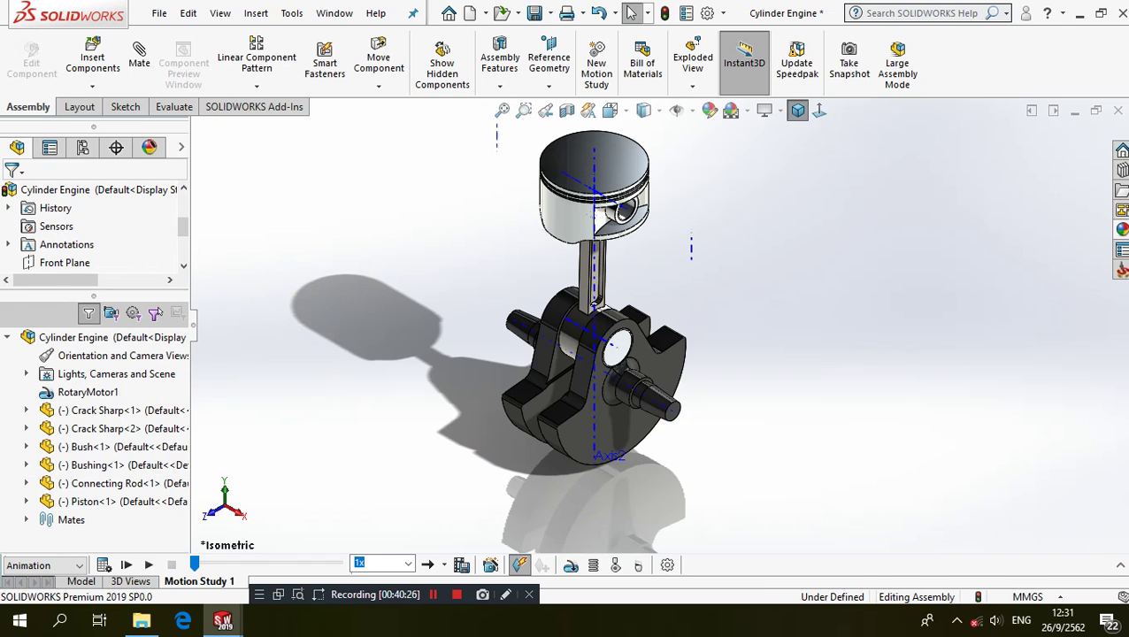
- Expand the MotionManager and drag the study end key from 5 sec to 10 sec
left_click(1120, 567)
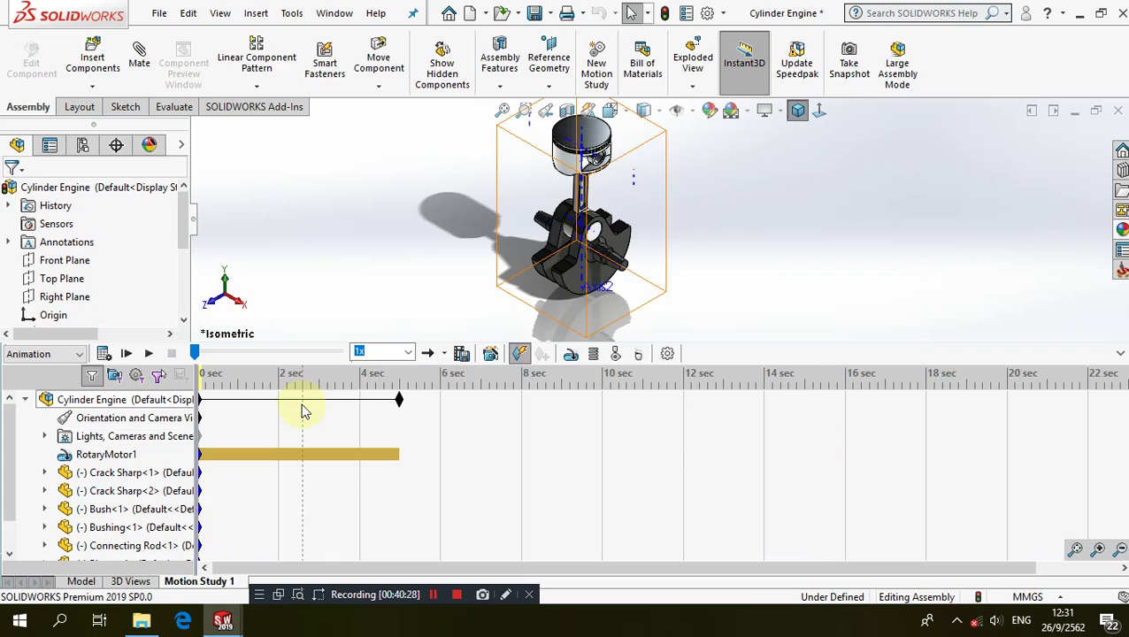
mouse_move(399, 400)
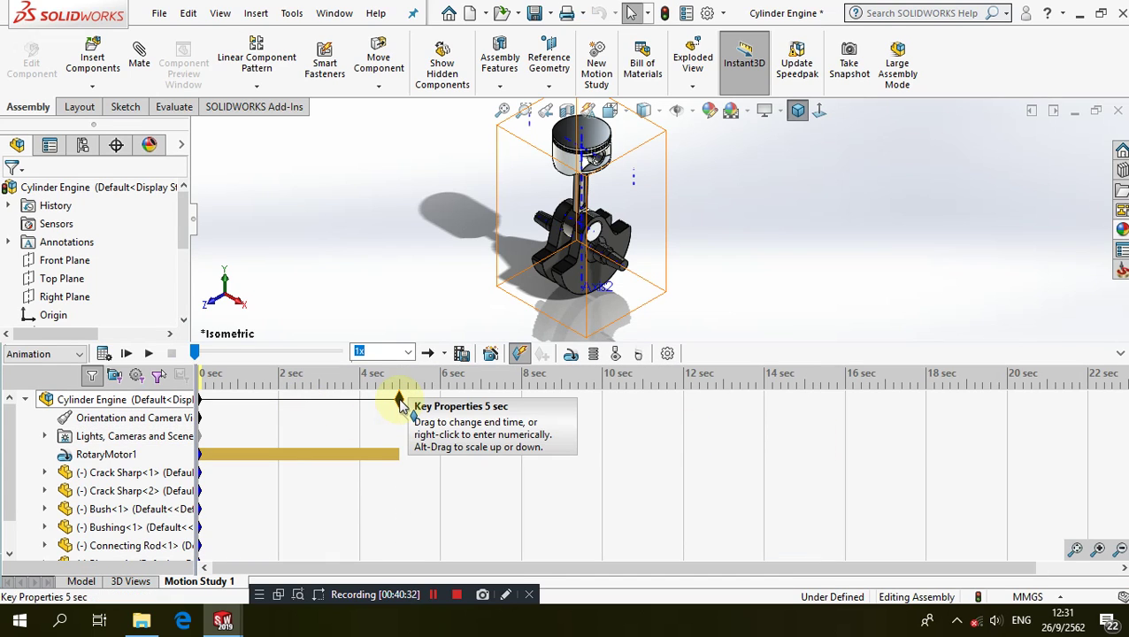
left_click_drag(400, 403, 604, 413)
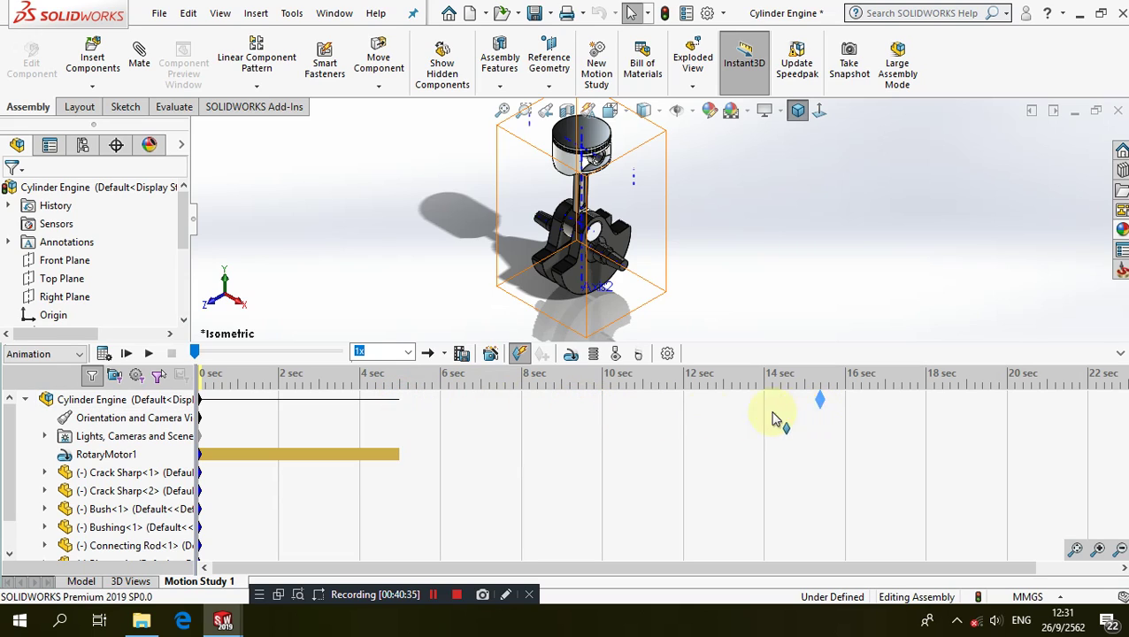
left_click_drag(605, 414, 602, 409)
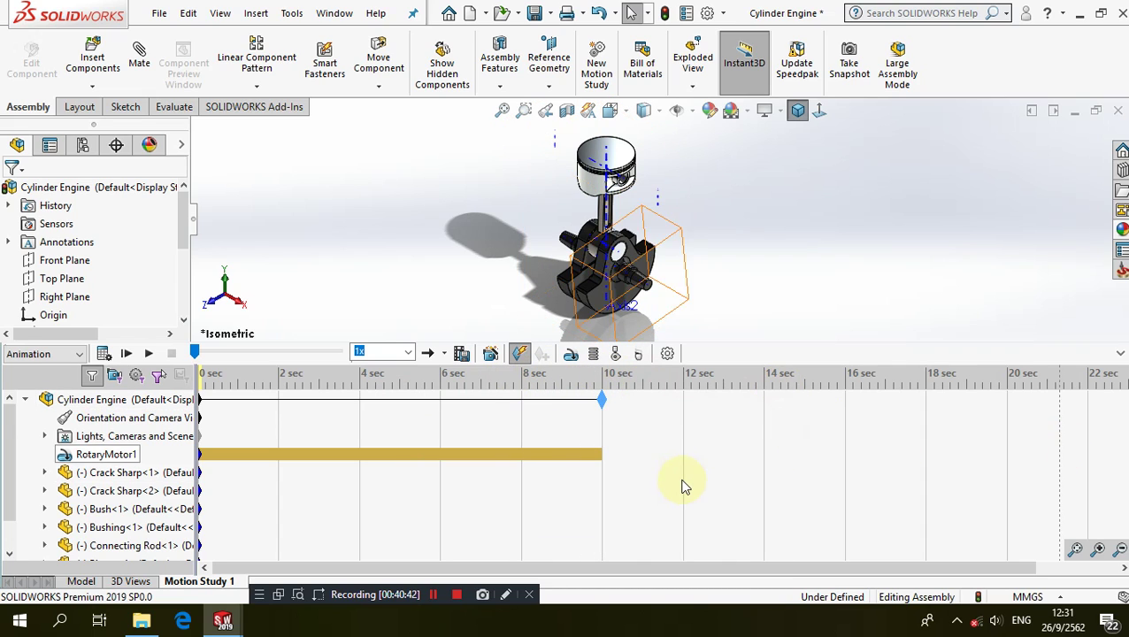
scroll(684, 488, "down", 2)
scroll(680, 483, "up", 2)
- Play the 10-second Motion Study 1 animation
left_click(563, 398)
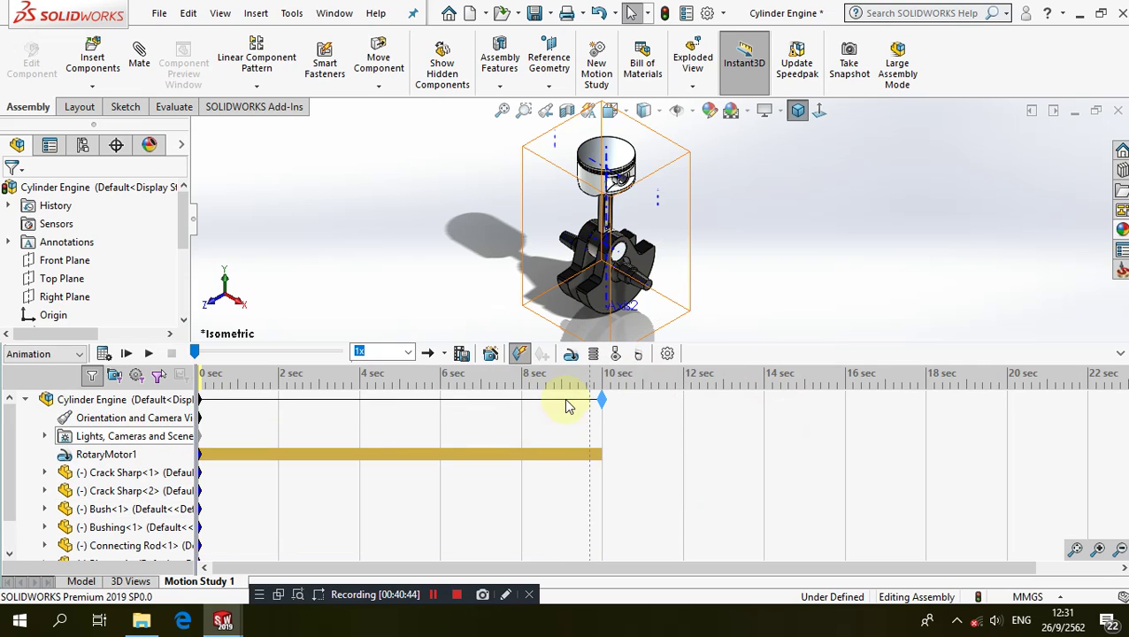
left_click(612, 420)
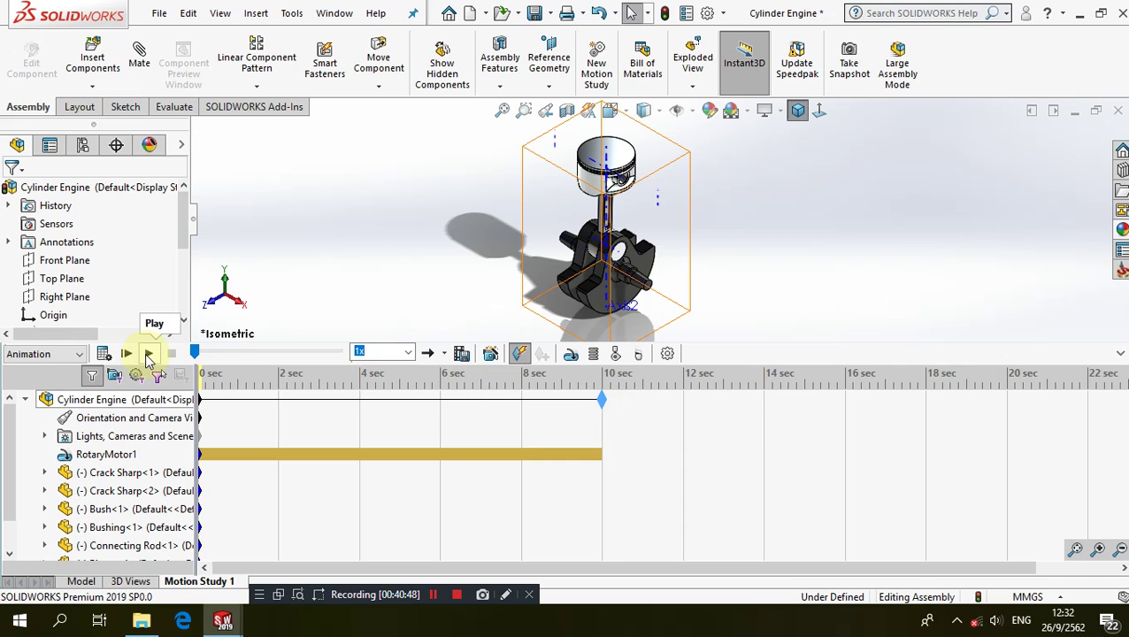
left_click(147, 354)
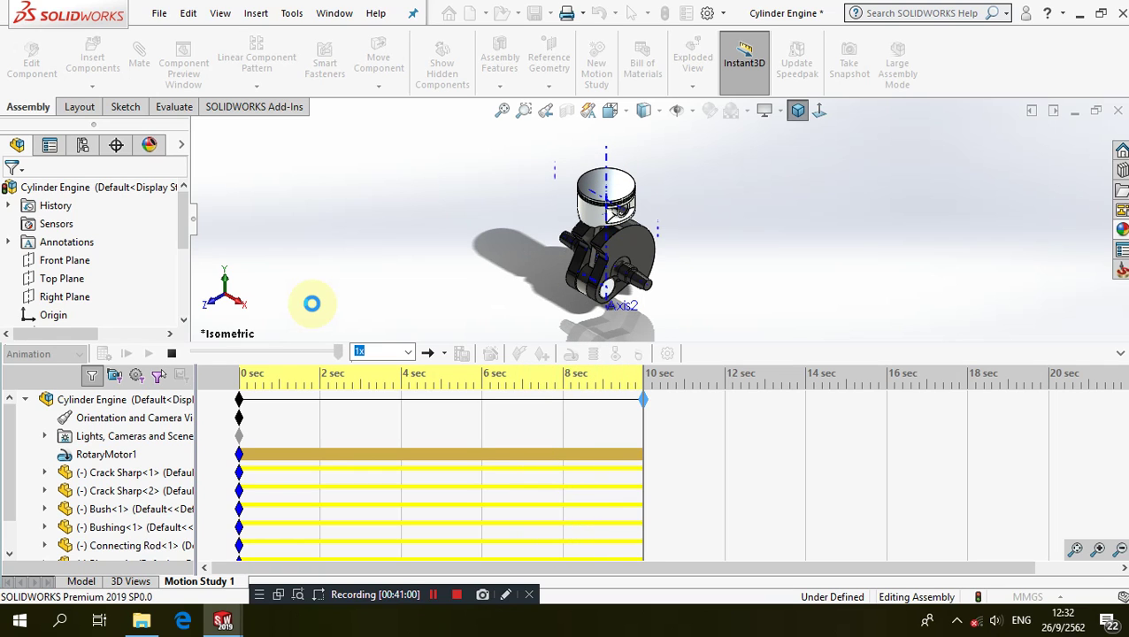
- Set the motion study playback speed to 0.5x
scroll(621, 251, "down", 3)
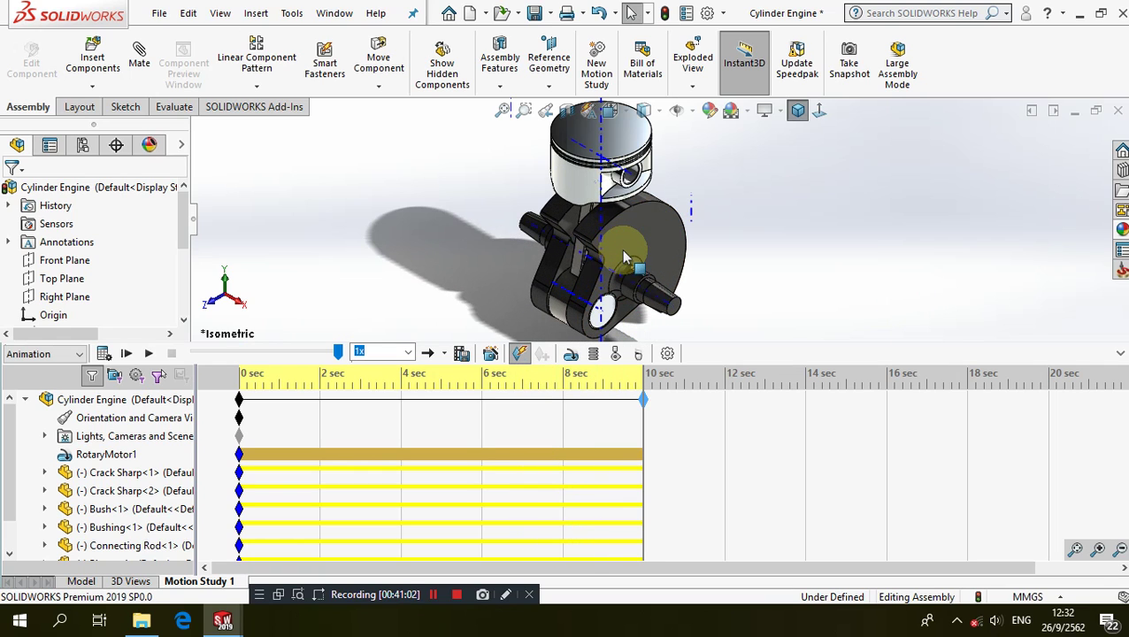
scroll(624, 257, "up", 2)
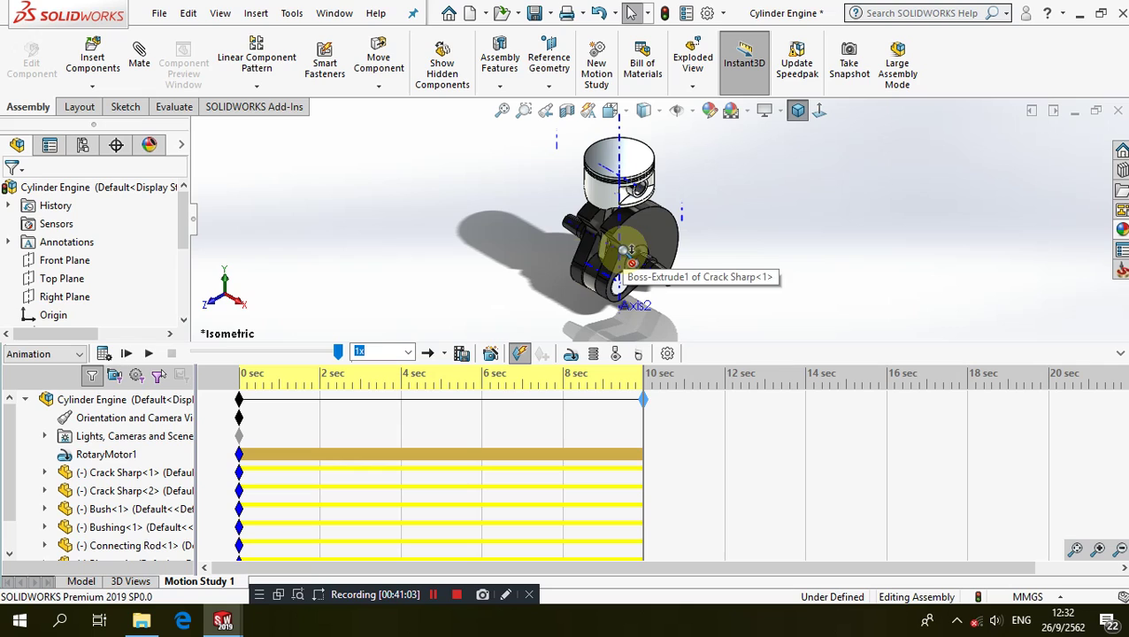
left_click(410, 353)
left_click(376, 389)
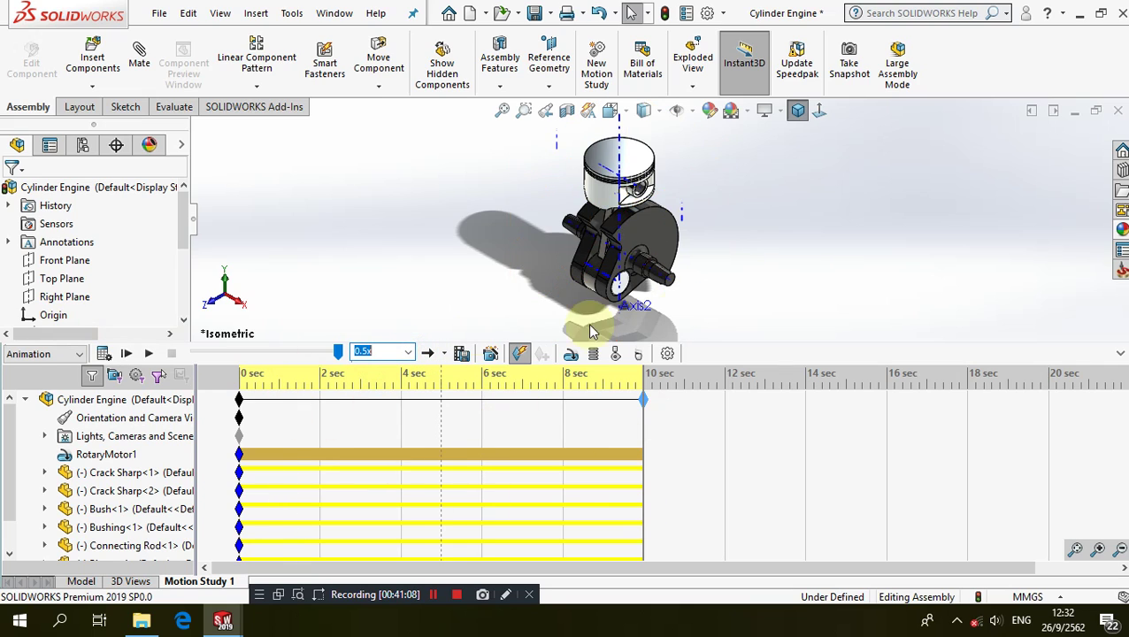
- Rewind the timeline to 0 s and replay the animation at half speed
scroll(540, 252, "down", 3)
scroll(490, 215, "up", 2)
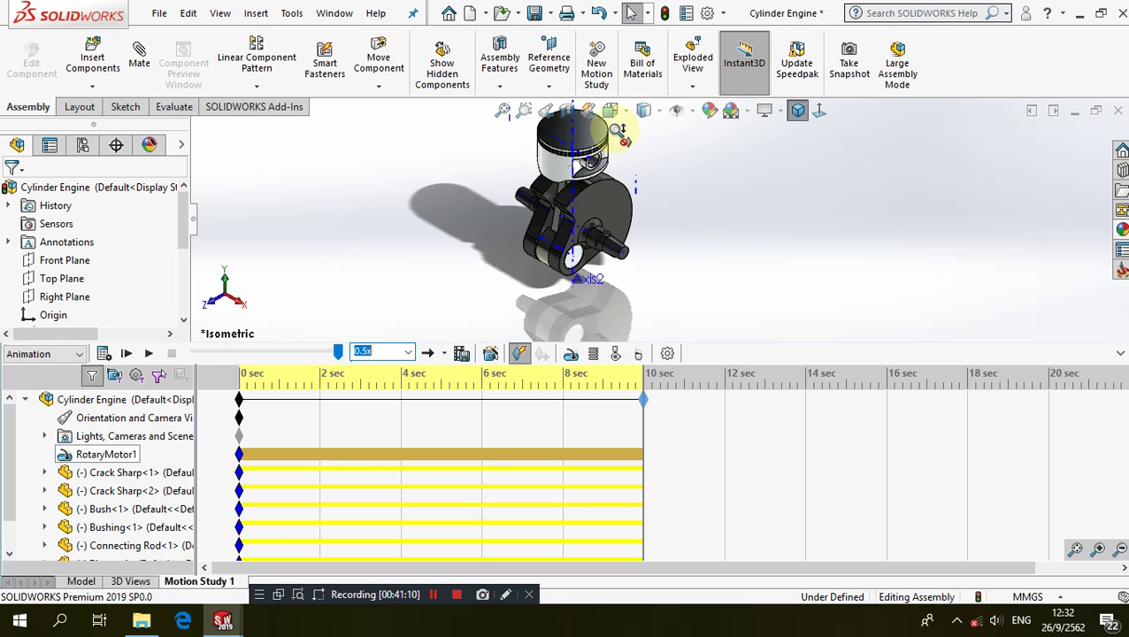
scroll(619, 133, "down", 2)
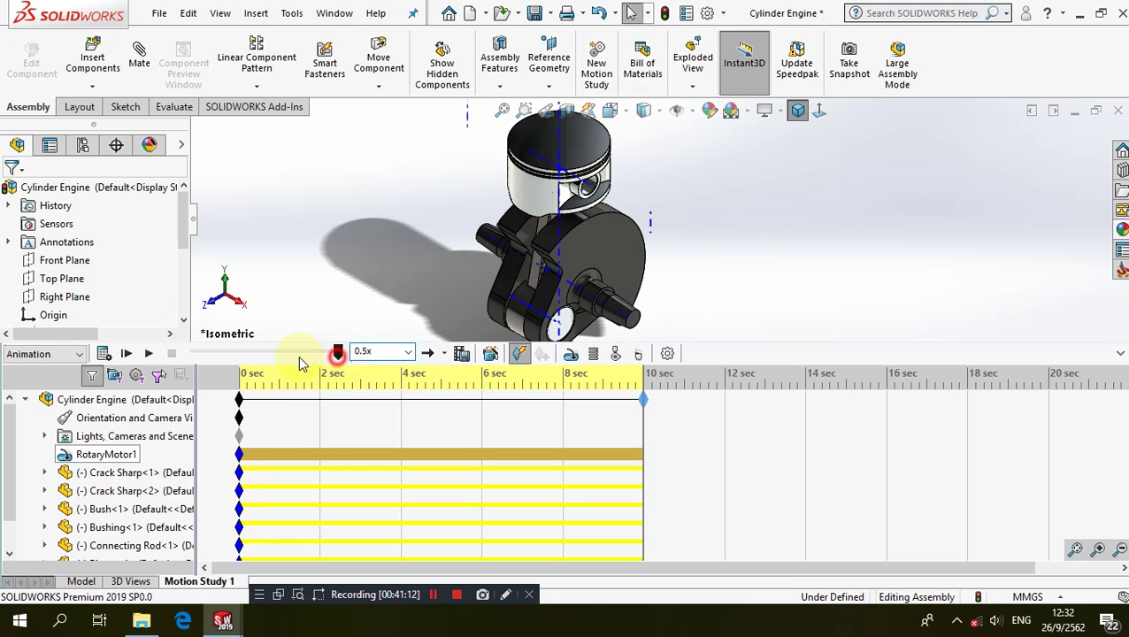
left_click_drag(301, 359, 157, 353)
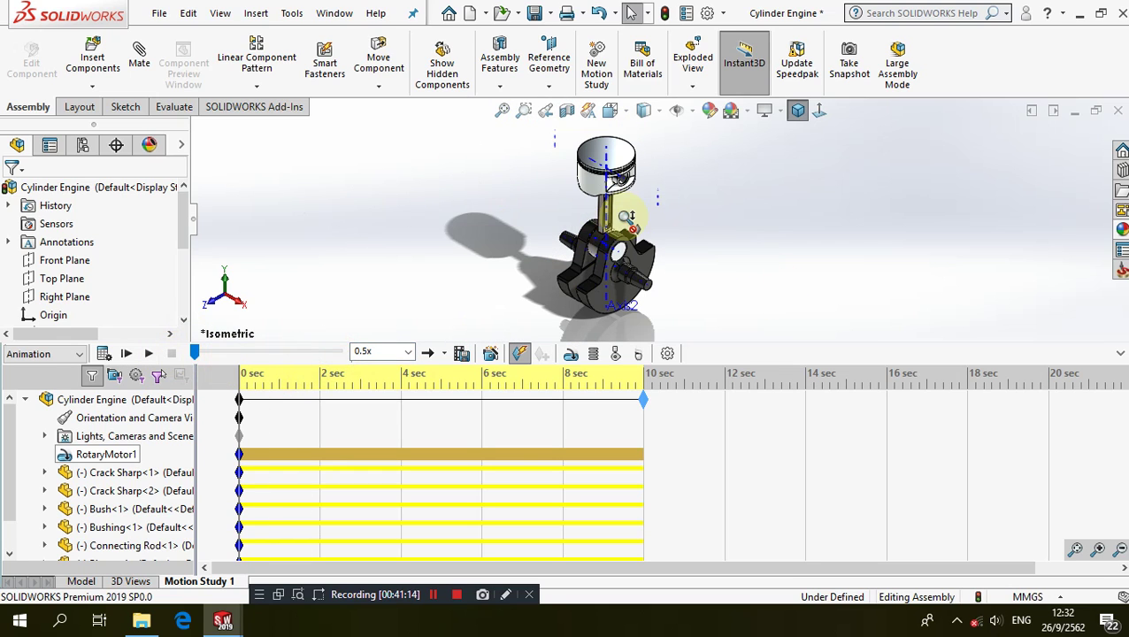
scroll(626, 216, "down", 2)
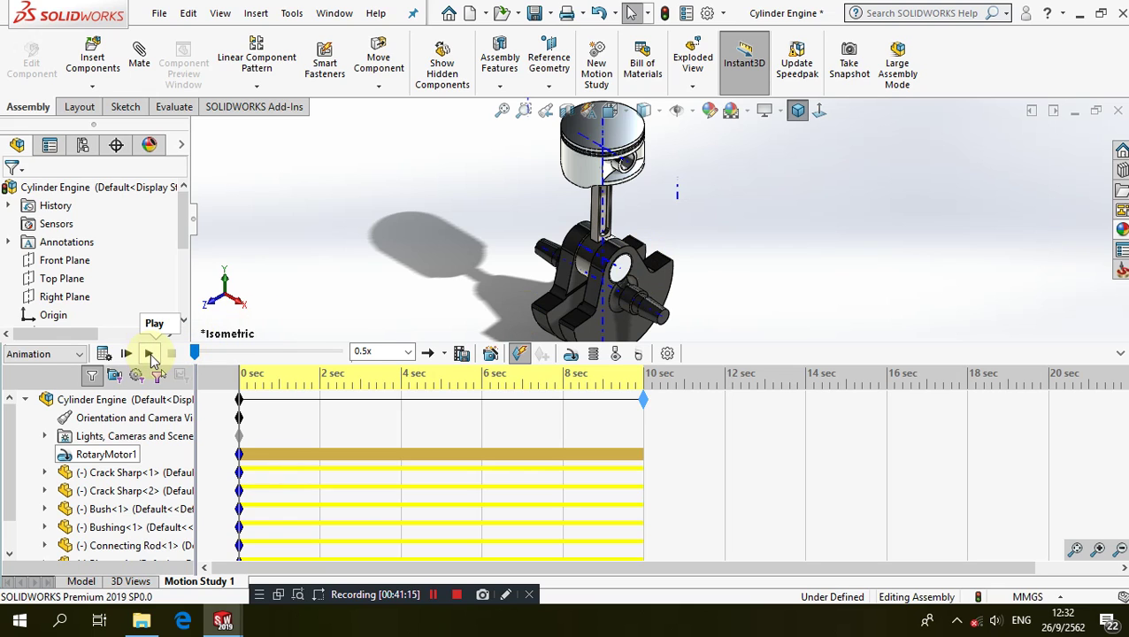
left_click(150, 355)
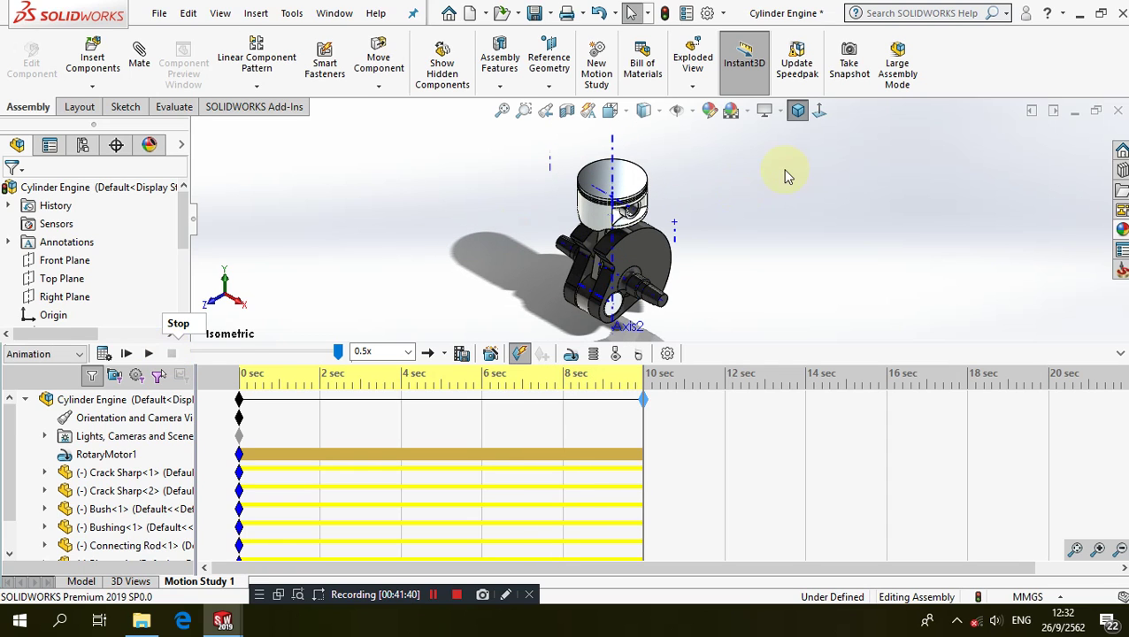
- Hide the temporary axes in the model view
left_click(694, 115)
left_click(699, 157)
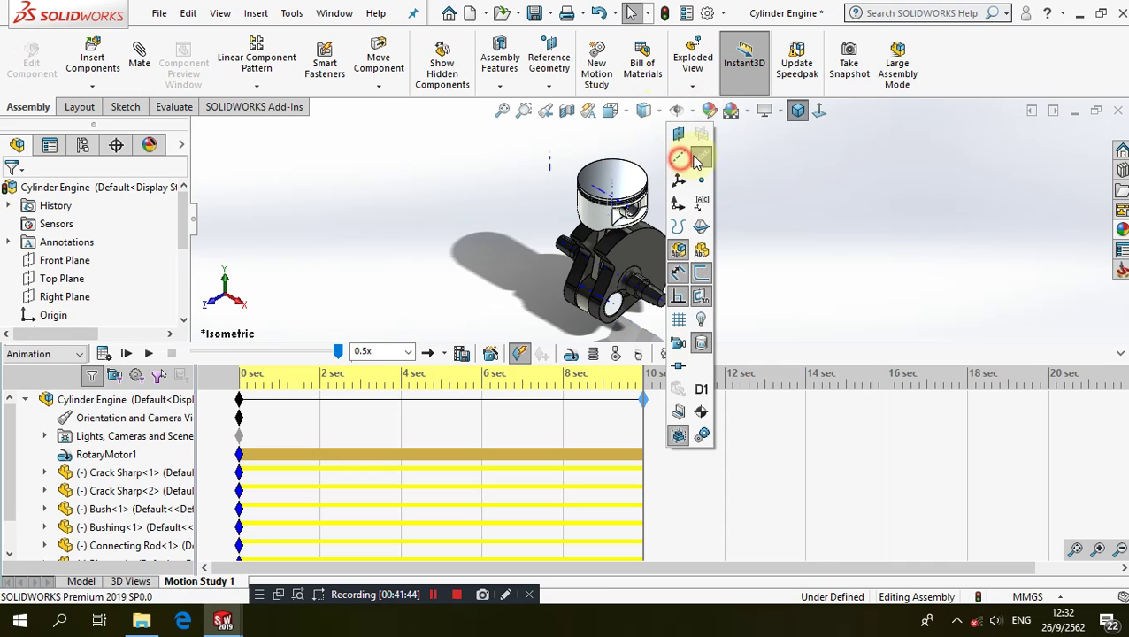
left_click(450, 209)
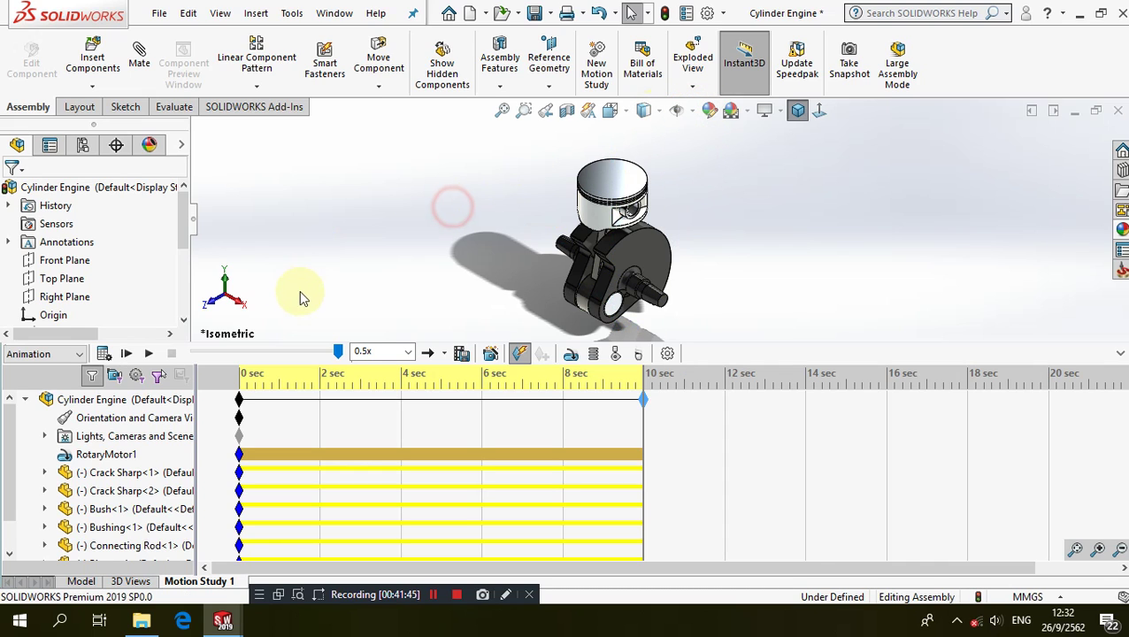
- Preview the animation at 0.1x playback speed, then stop it
left_click(406, 353)
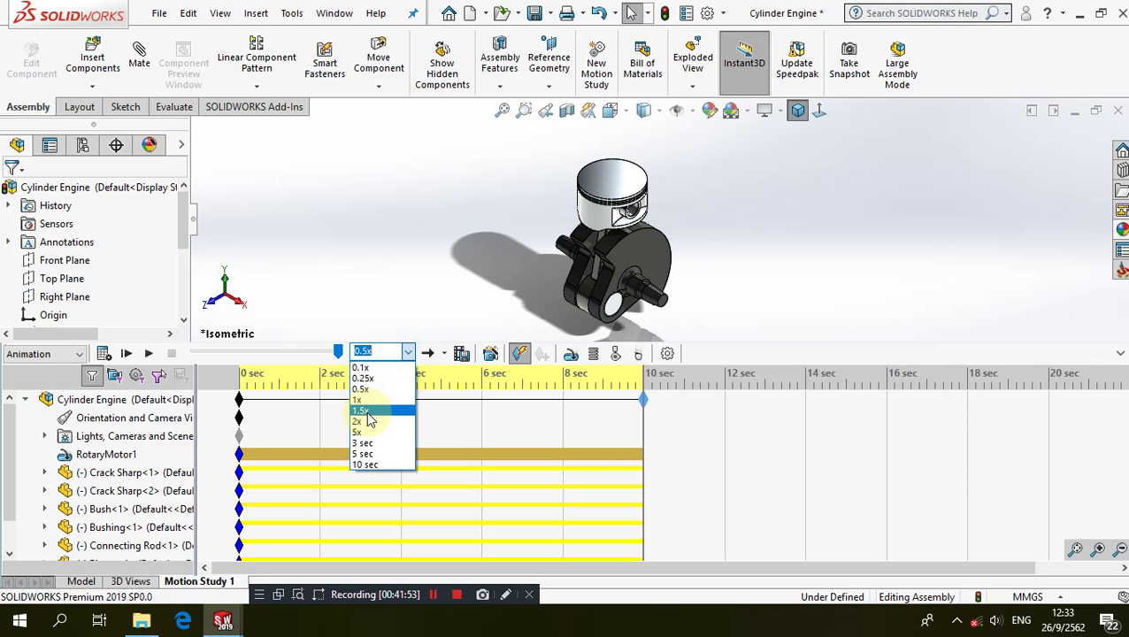
left_click(361, 367)
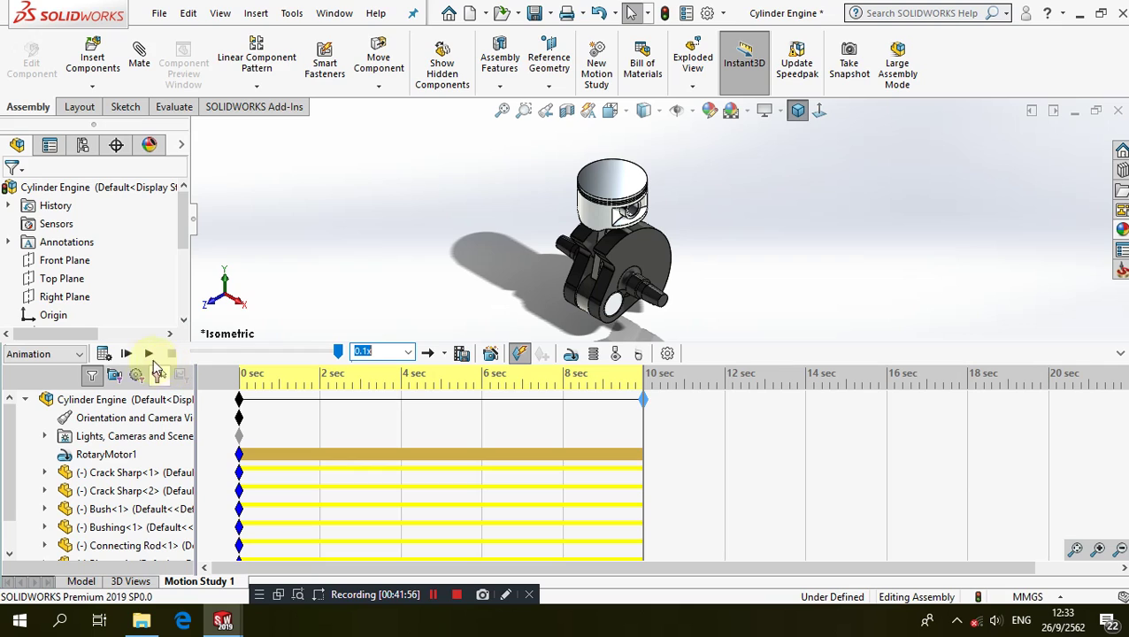
left_click(147, 356)
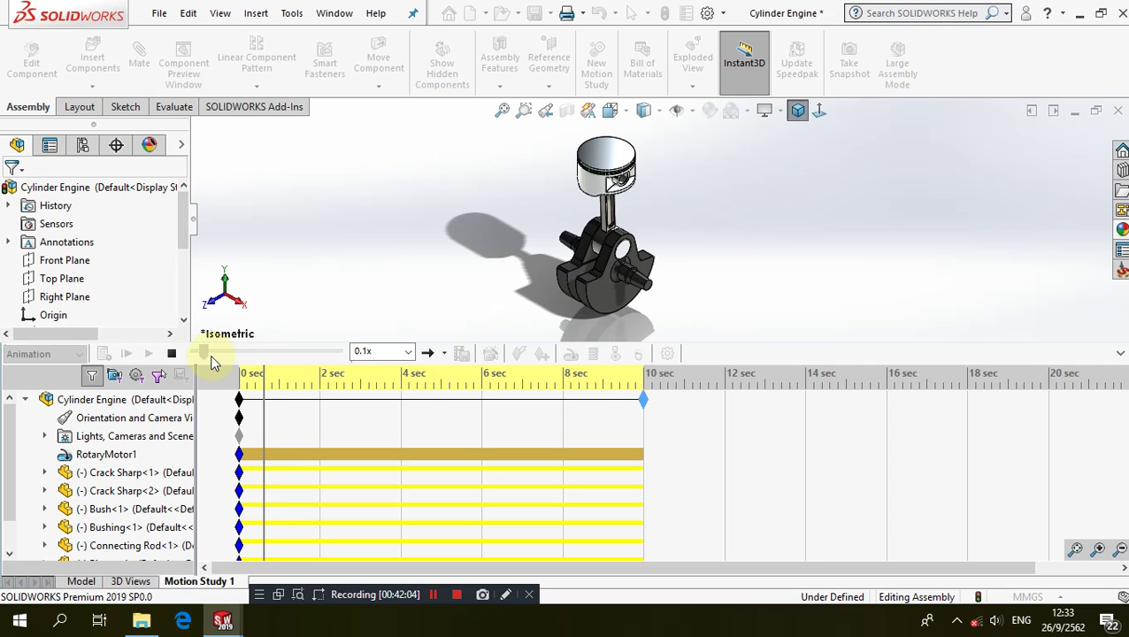
left_click(171, 353)
- Play the animation at 1.5x playback speed
left_click(410, 354)
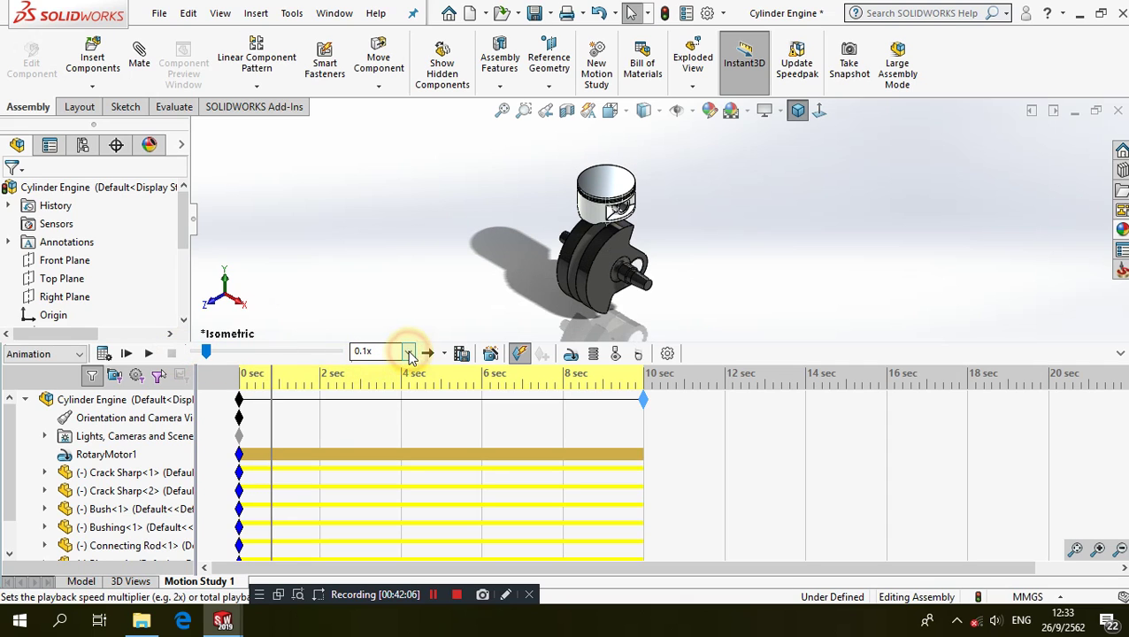
left_click(382, 405)
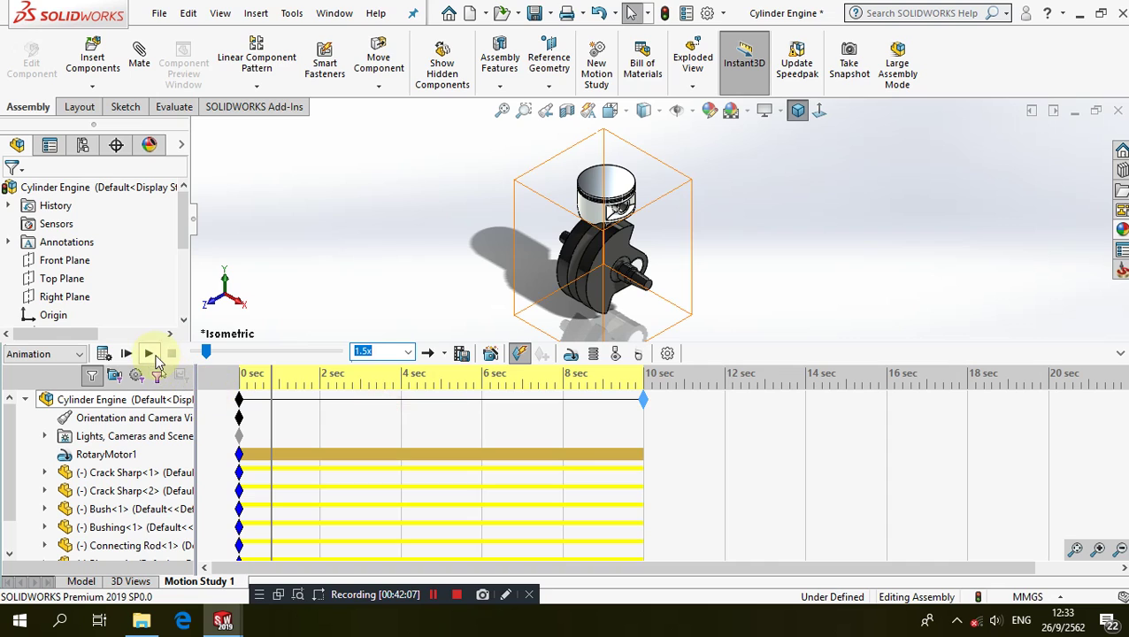
left_click(152, 354)
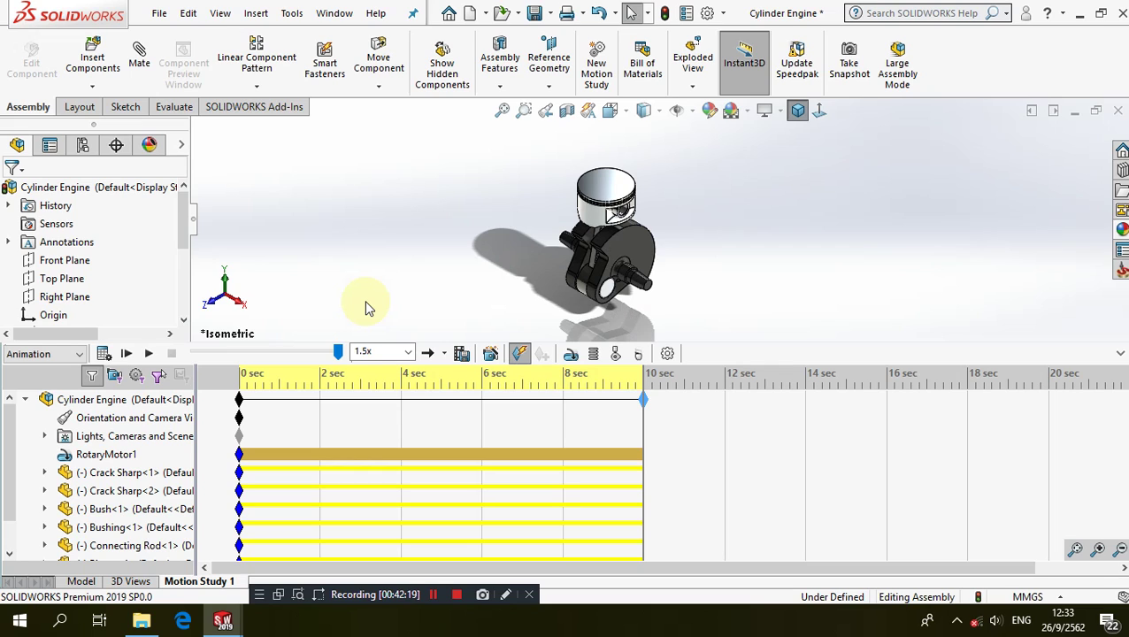
- Orbit the assembly to another angle, then return to the Isometric view
scroll(114, 297, "down", 3)
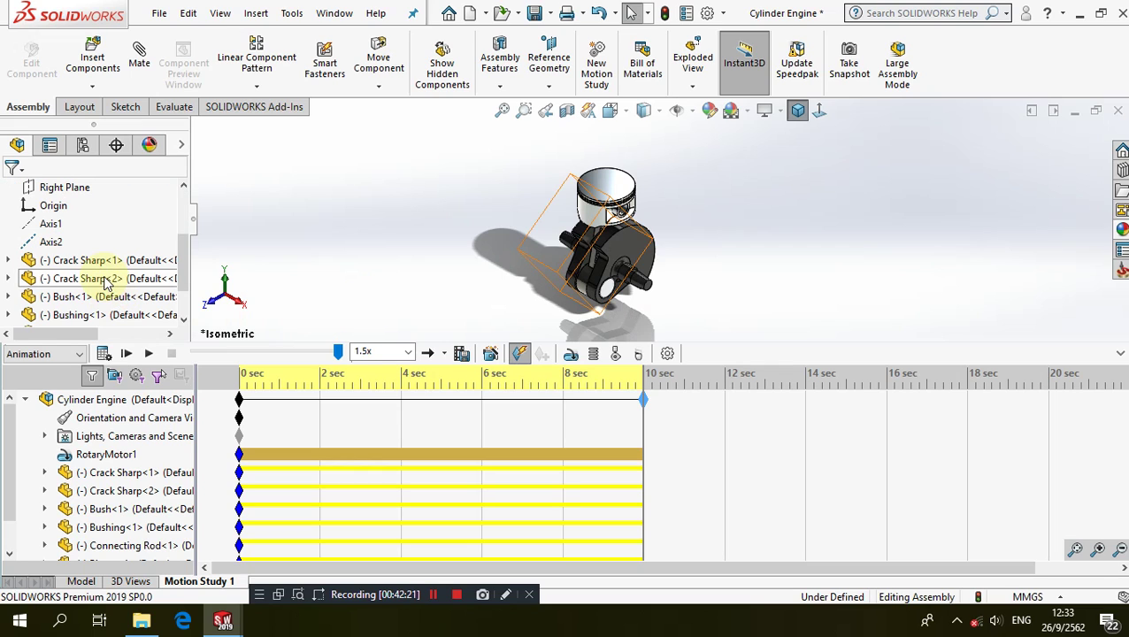
scroll(655, 254, "down", 2)
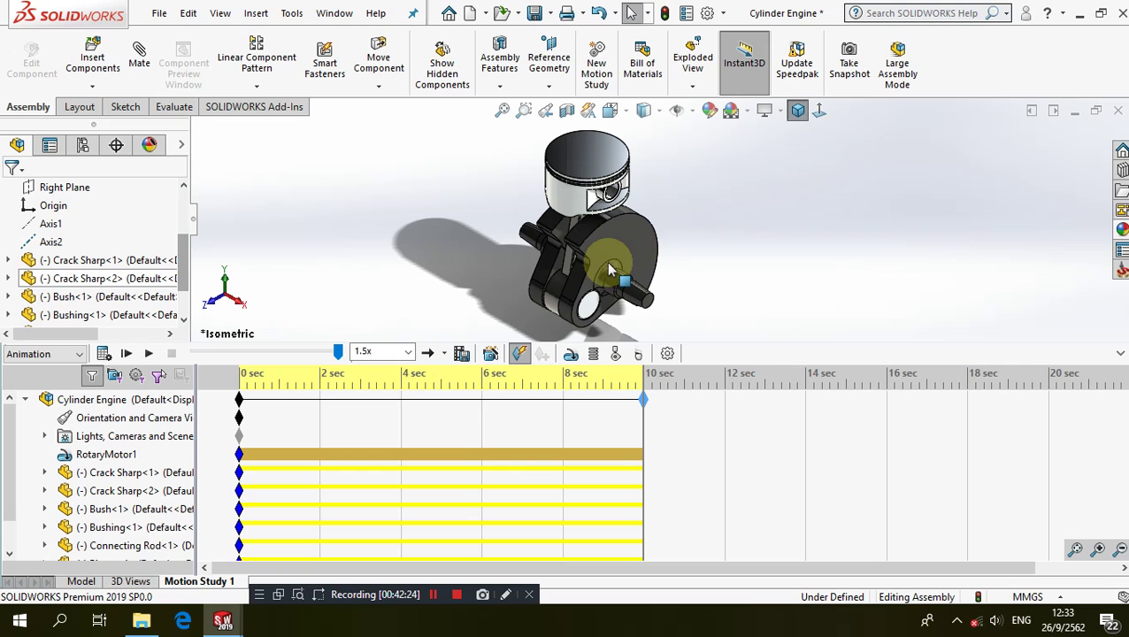
mouse_move(607, 241)
middle_mouse_down()
mouse_move(624, 196)
mouse_move(660, 181)
mouse_move(698, 252)
mouse_move(668, 270)
mouse_move(568, 274)
middle_mouse_up()
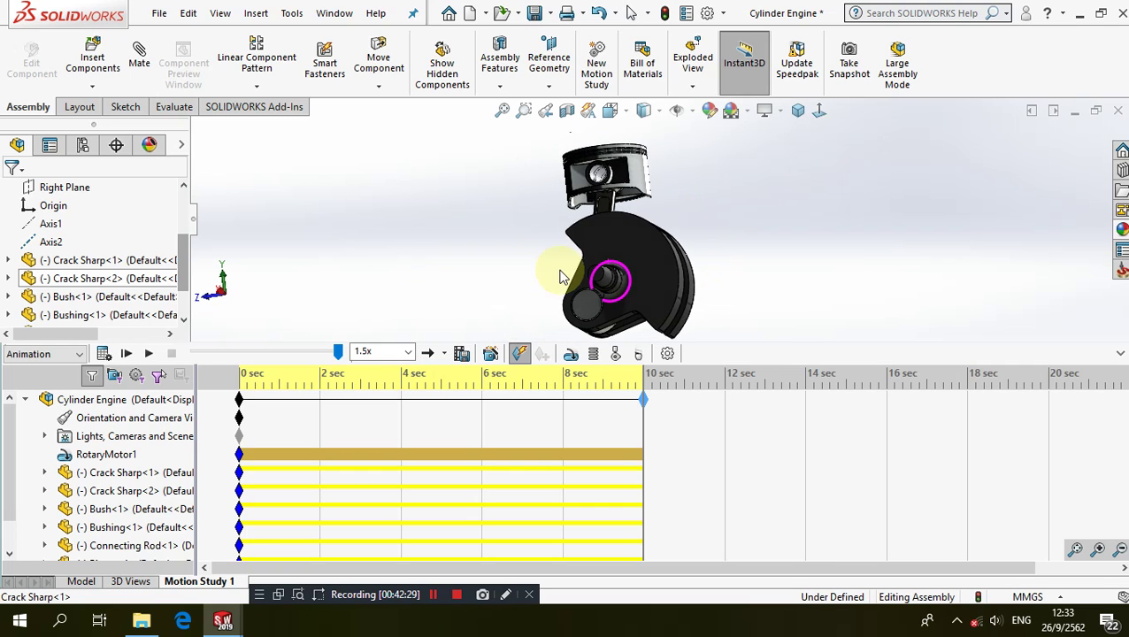
left_click(798, 113)
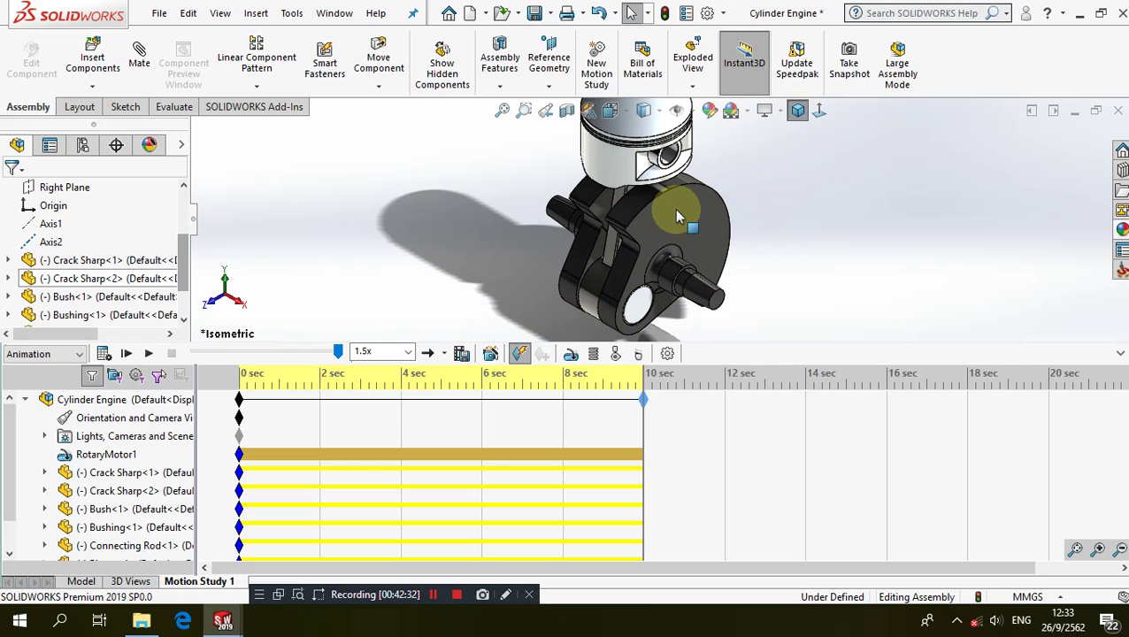